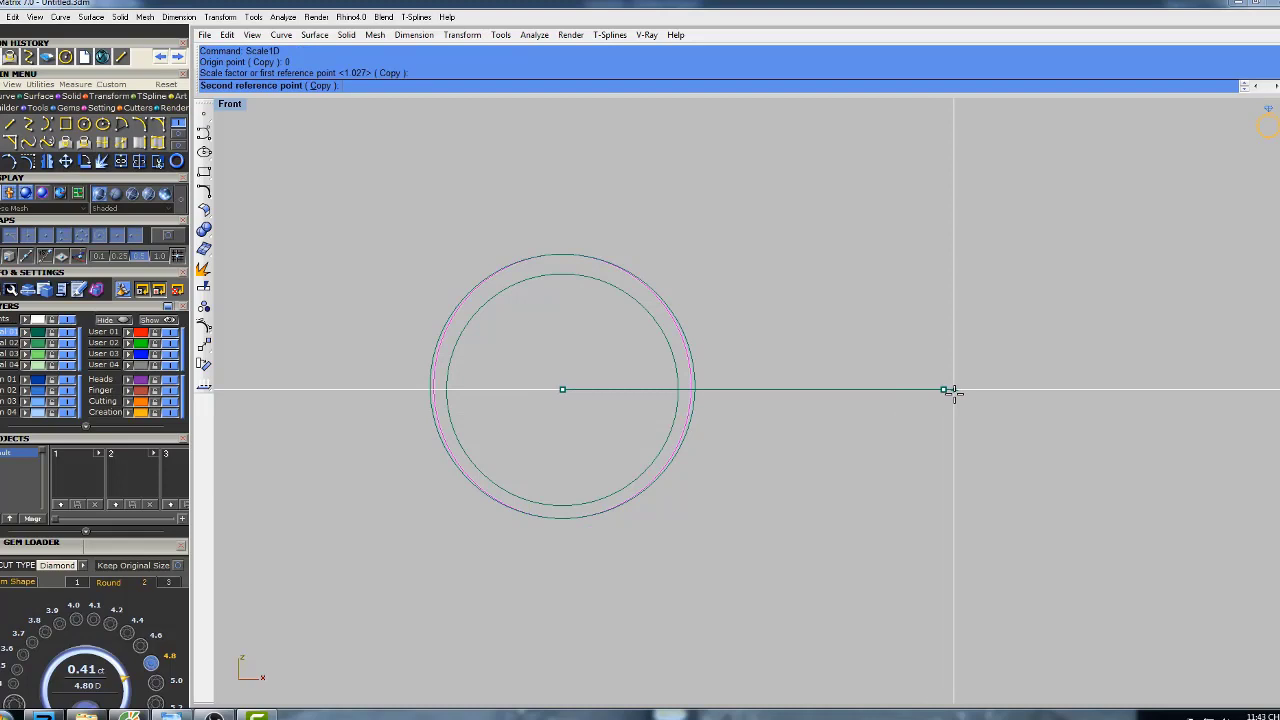
- Finish the one-dimensional scale of the outer ring circle, widening it horizontally slightly about the origin
click(953, 391)
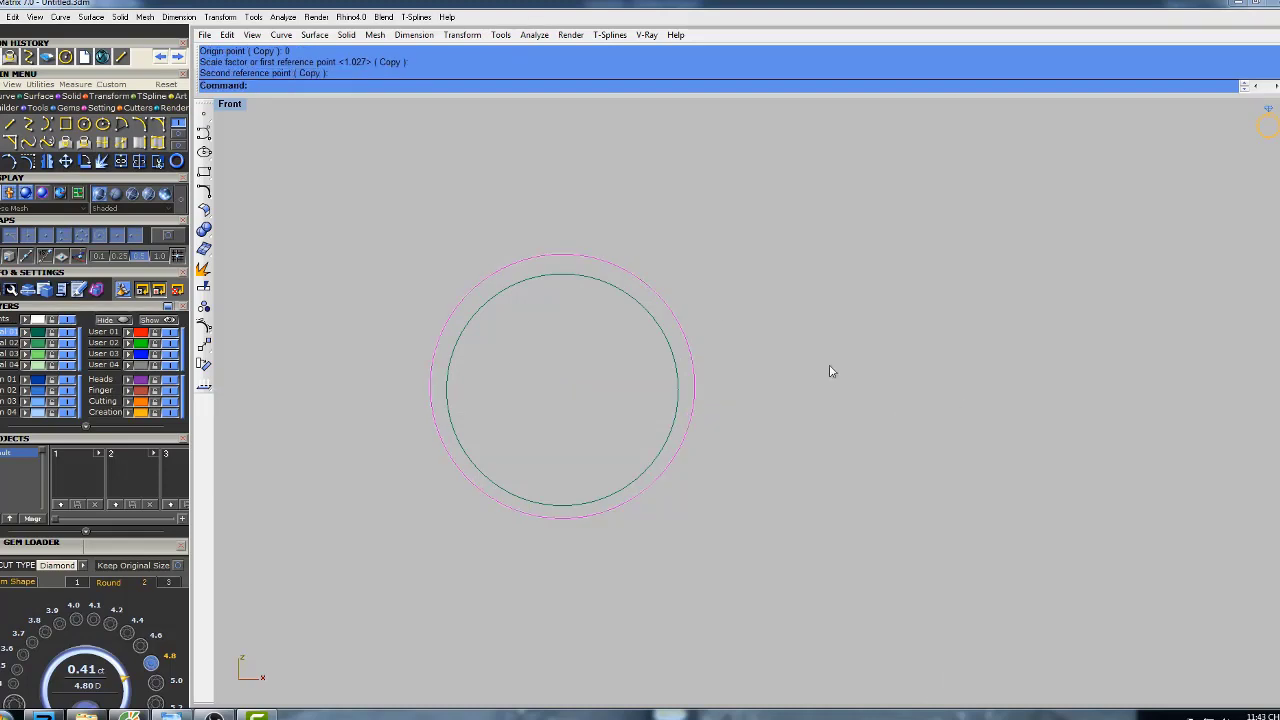
click(676, 236)
right_drag(670, 258, 678, 283)
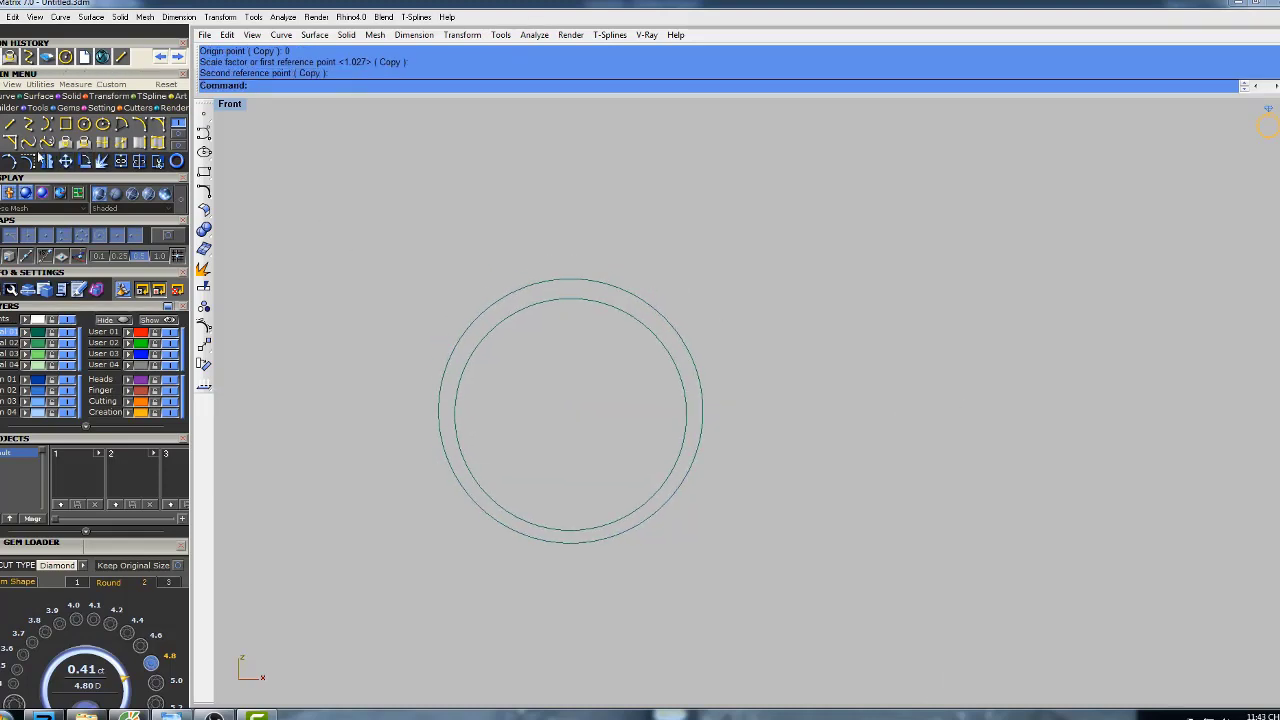
- Load a 4.0 mm round diamond at the centre of the ring circles
click(38, 108)
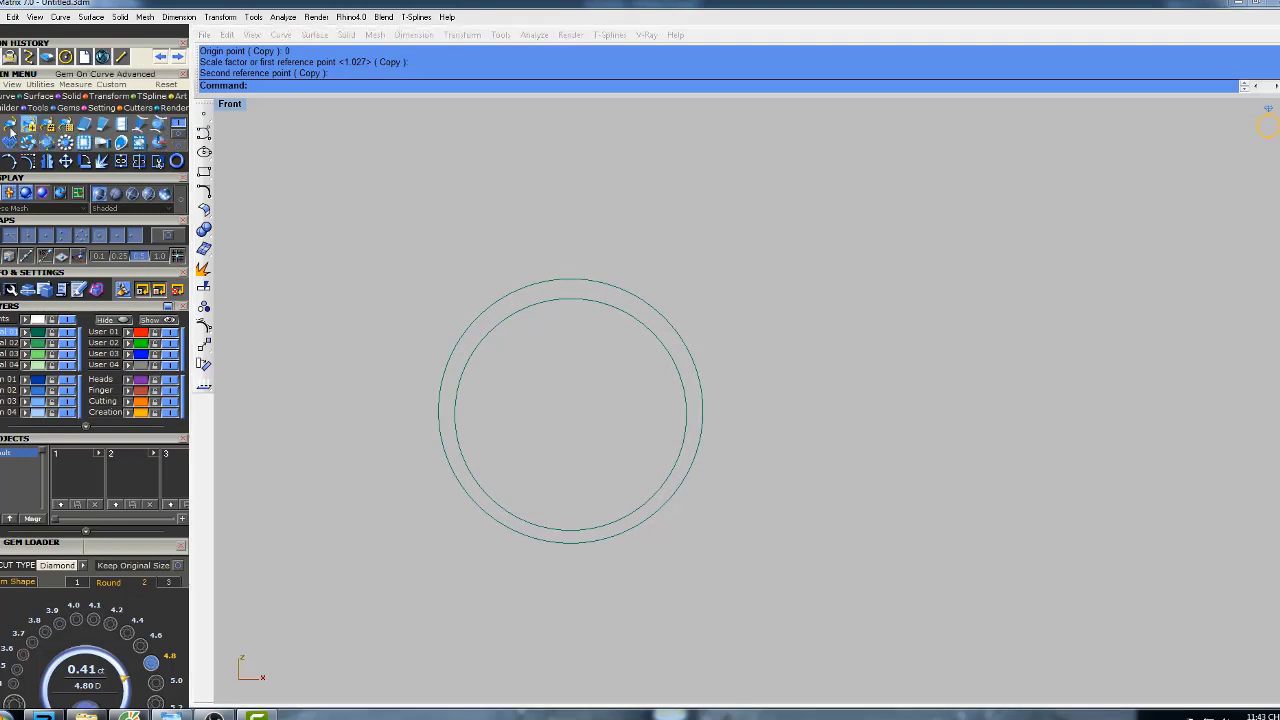
scroll(110, 535, down, 5)
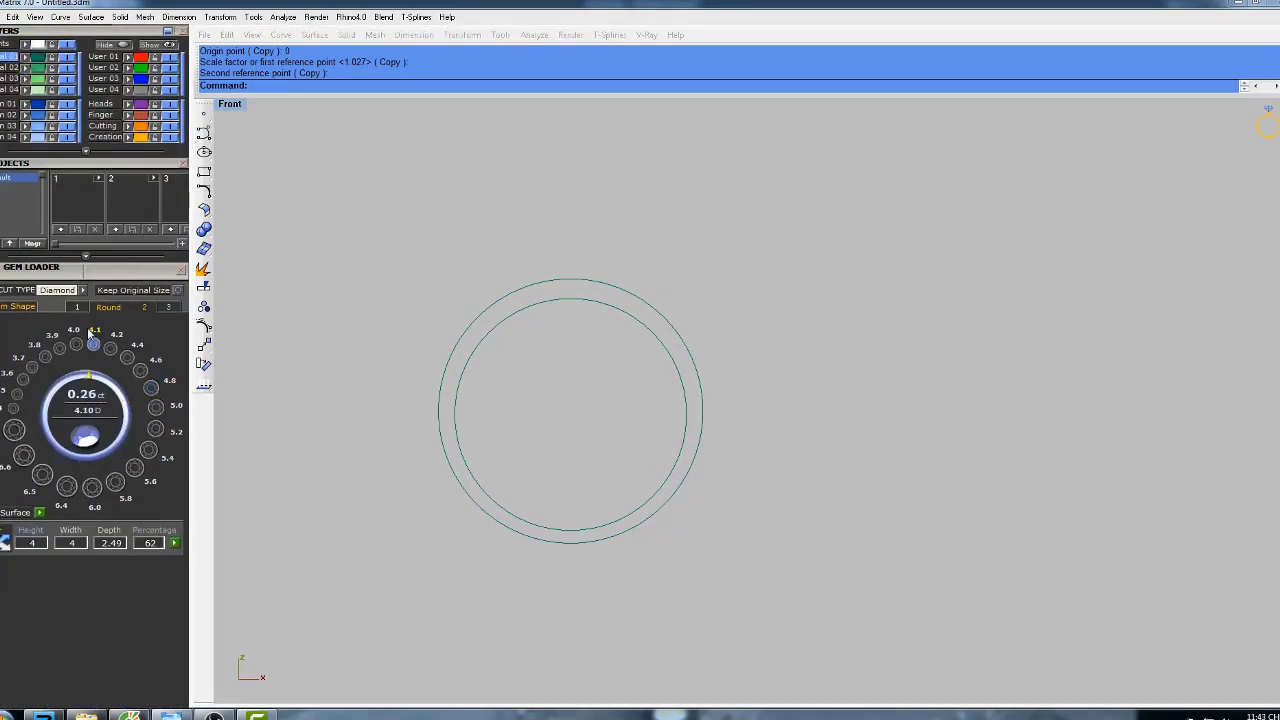
click(79, 346)
right_drag(657, 362, 631, 367)
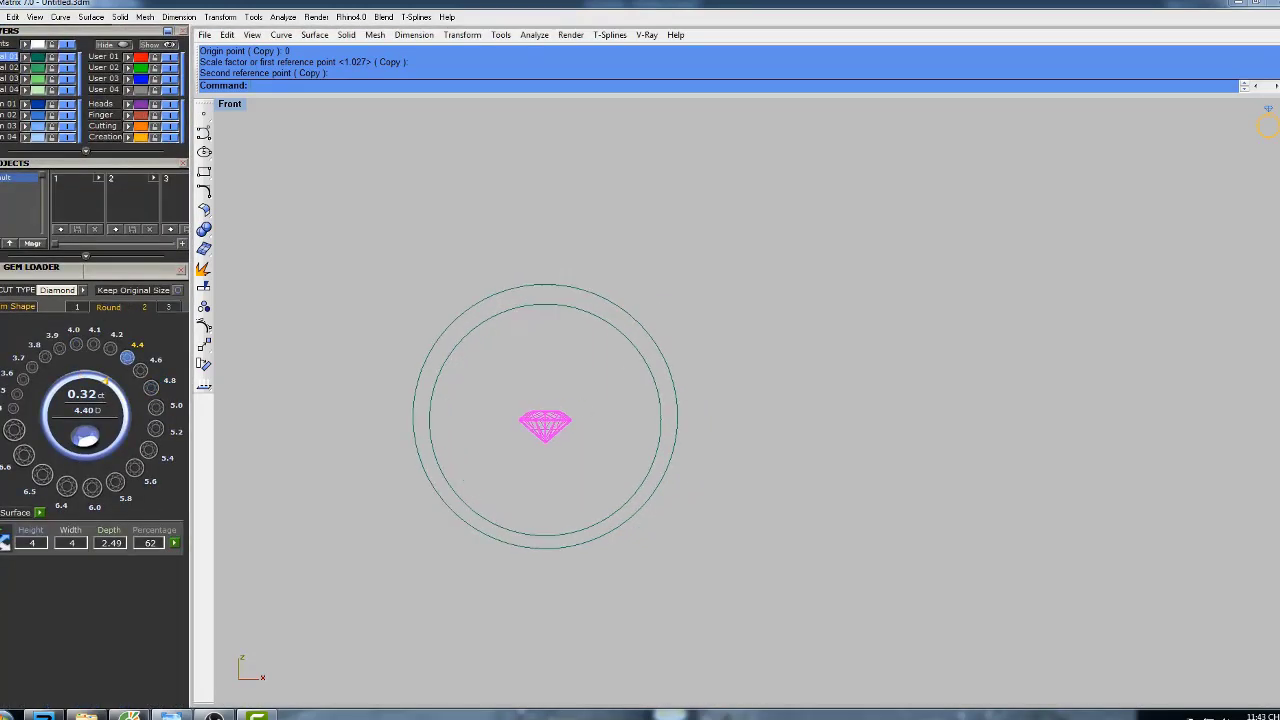
scroll(556, 435, up, 8)
right_drag(559, 430, 622, 366)
scroll(640, 350, up, 5)
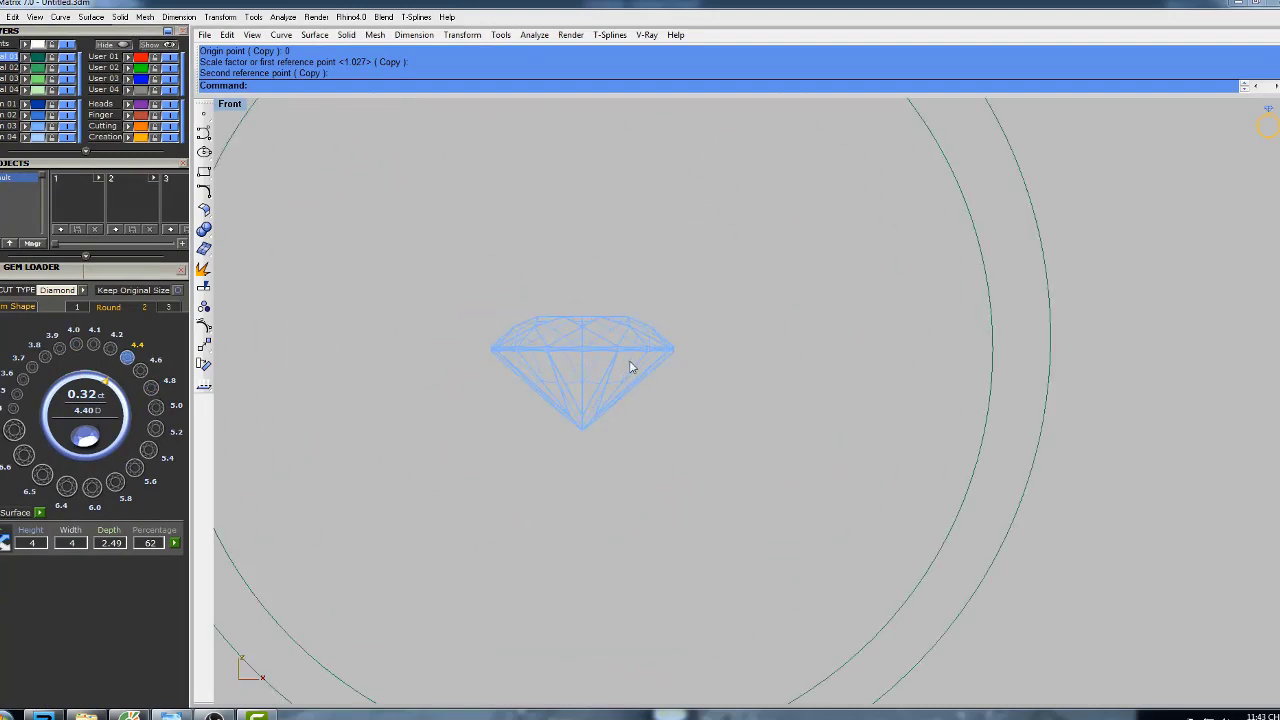
scroll(161, 287, up, 5)
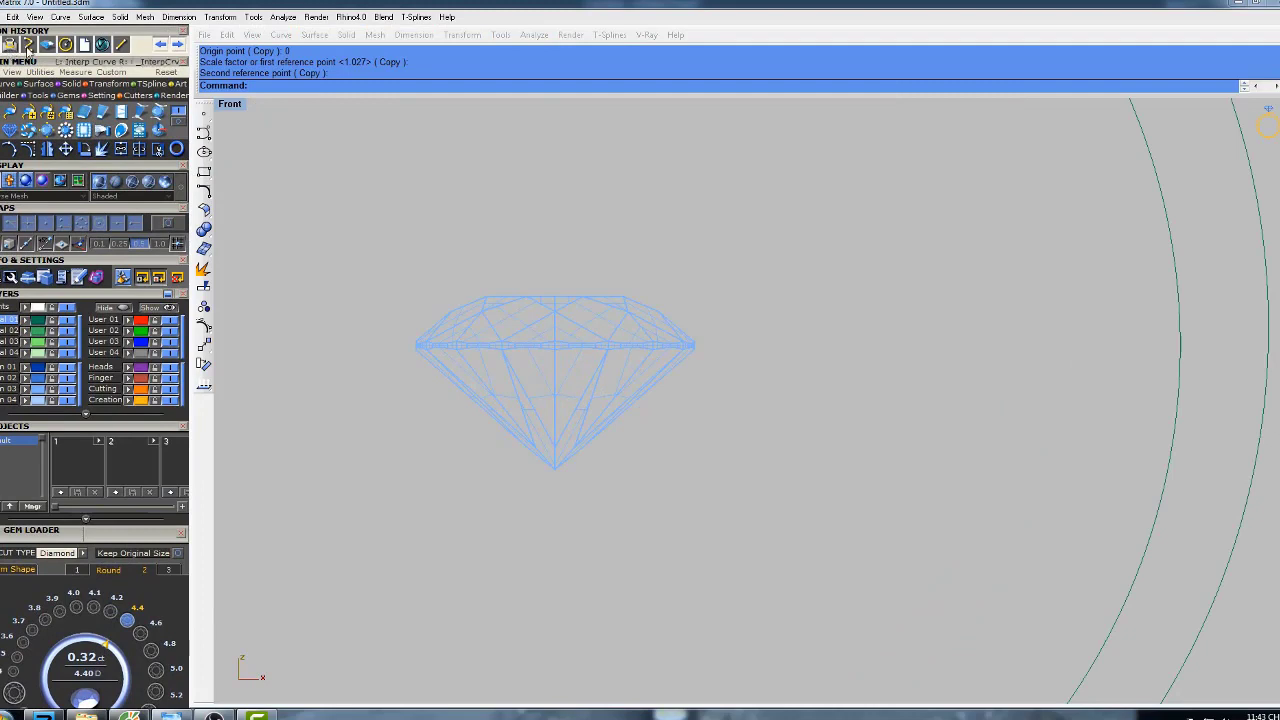
- Draw a five-point interpolated curve beside the diamond, from table height down and inward to below the culet
click(10, 85)
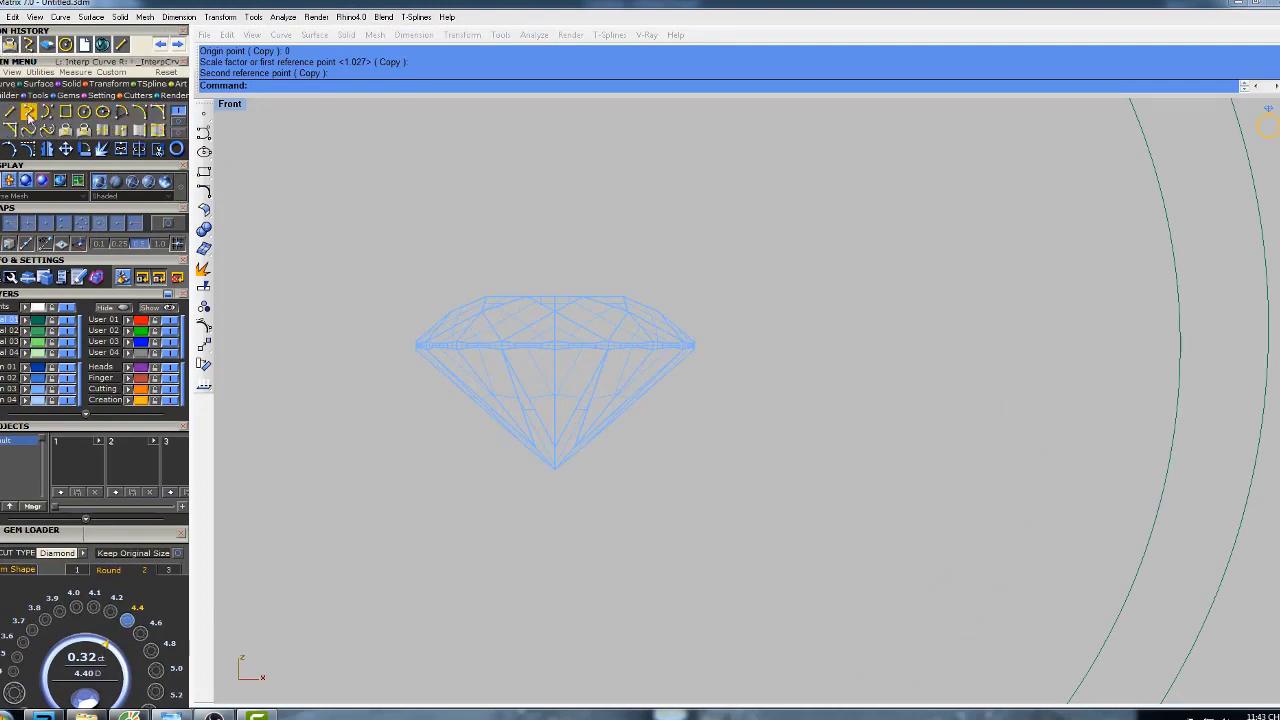
click(28, 111)
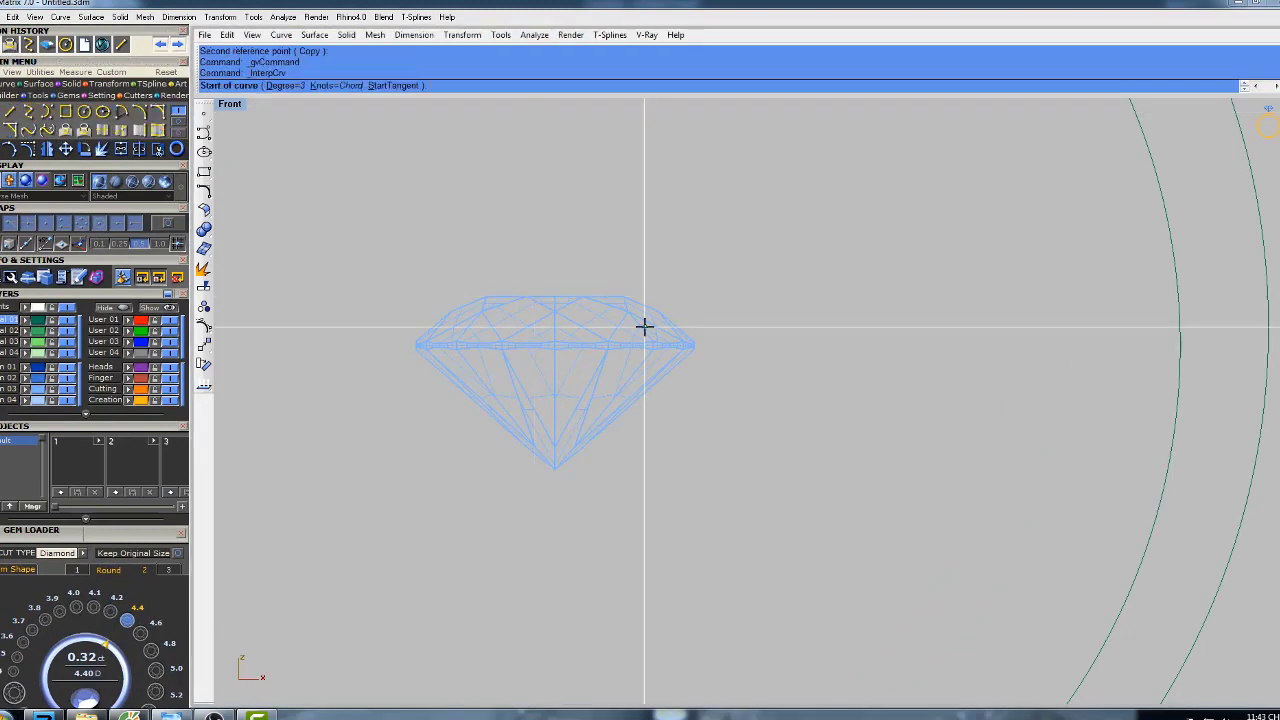
click(710, 295)
click(710, 358)
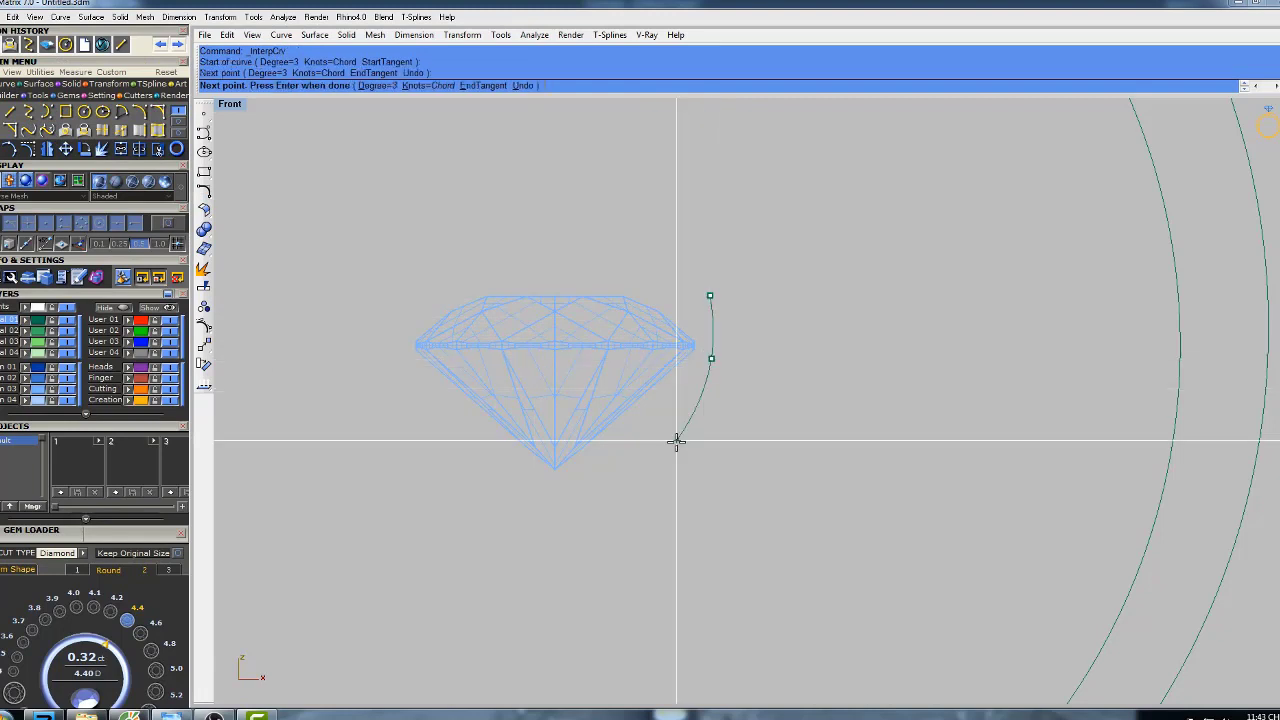
click(634, 503)
click(574, 566)
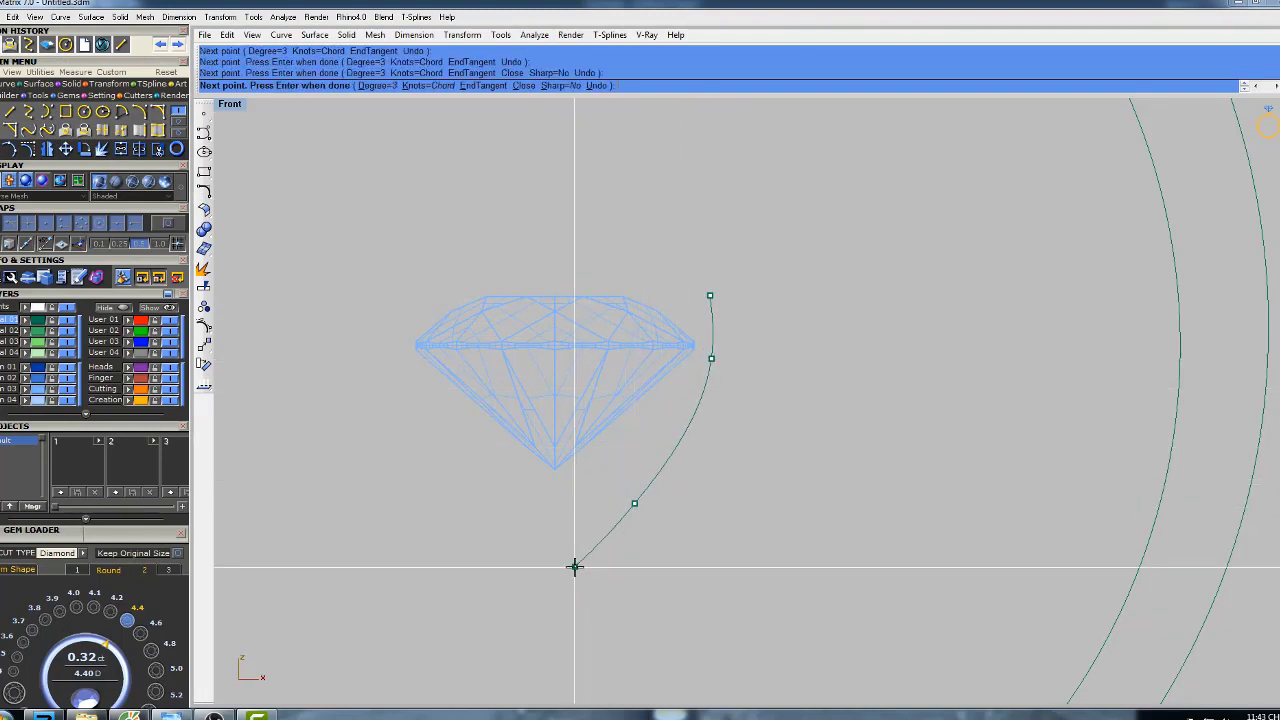
click(536, 591)
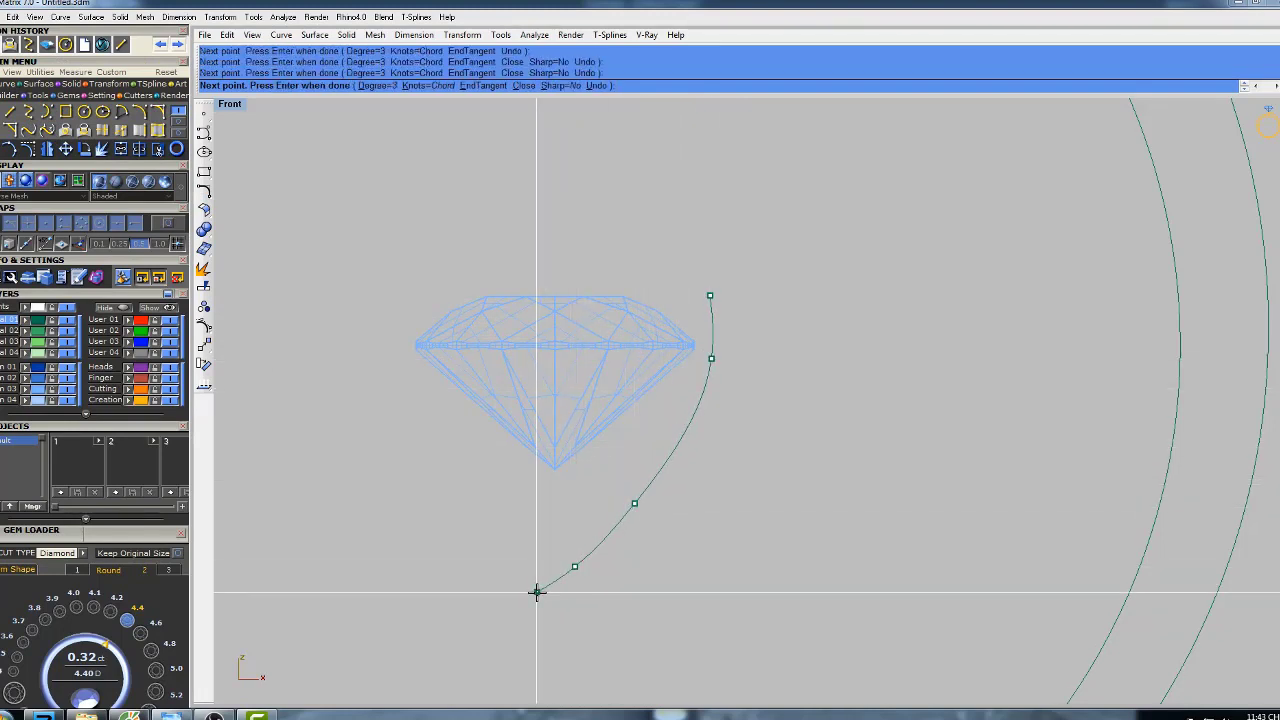
key(Return)
- Show the prong curve's control points and delete the point next to the upper end and the two next to the lower end
click(596, 554)
right_drag(613, 529, 581, 500)
key(F10)
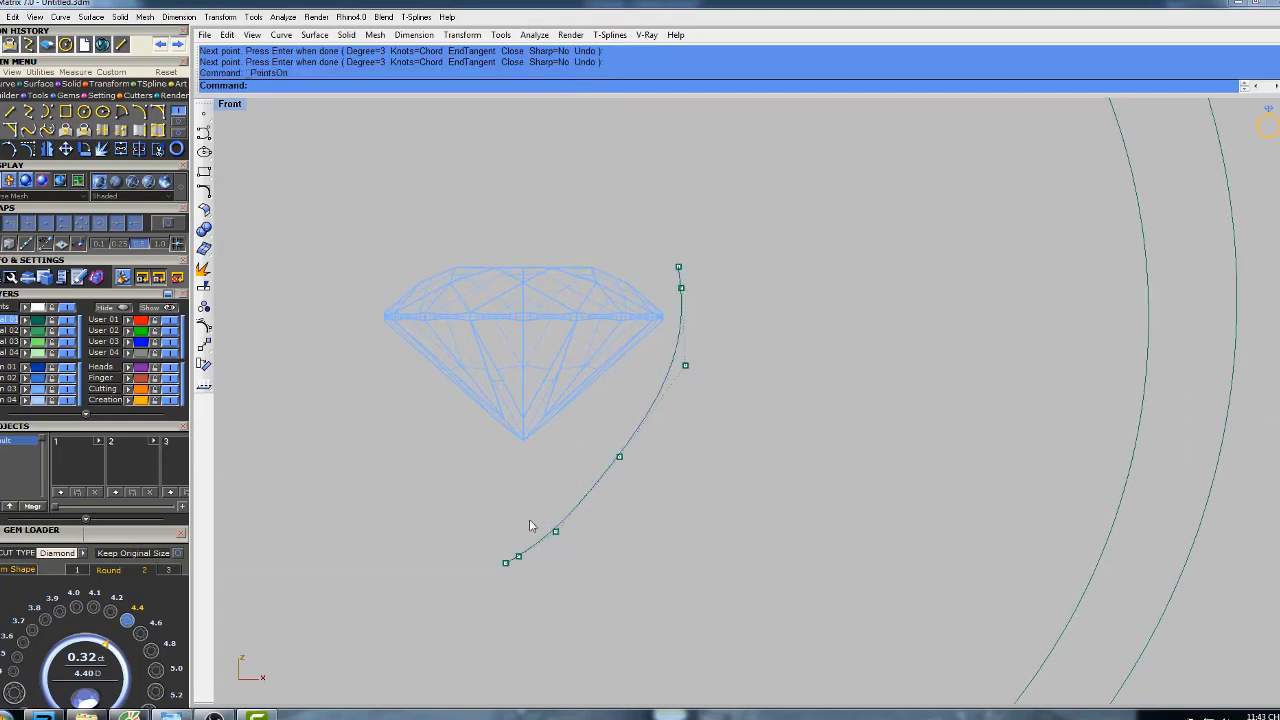
drag(543, 565, 543, 565)
shift+click(555, 531)
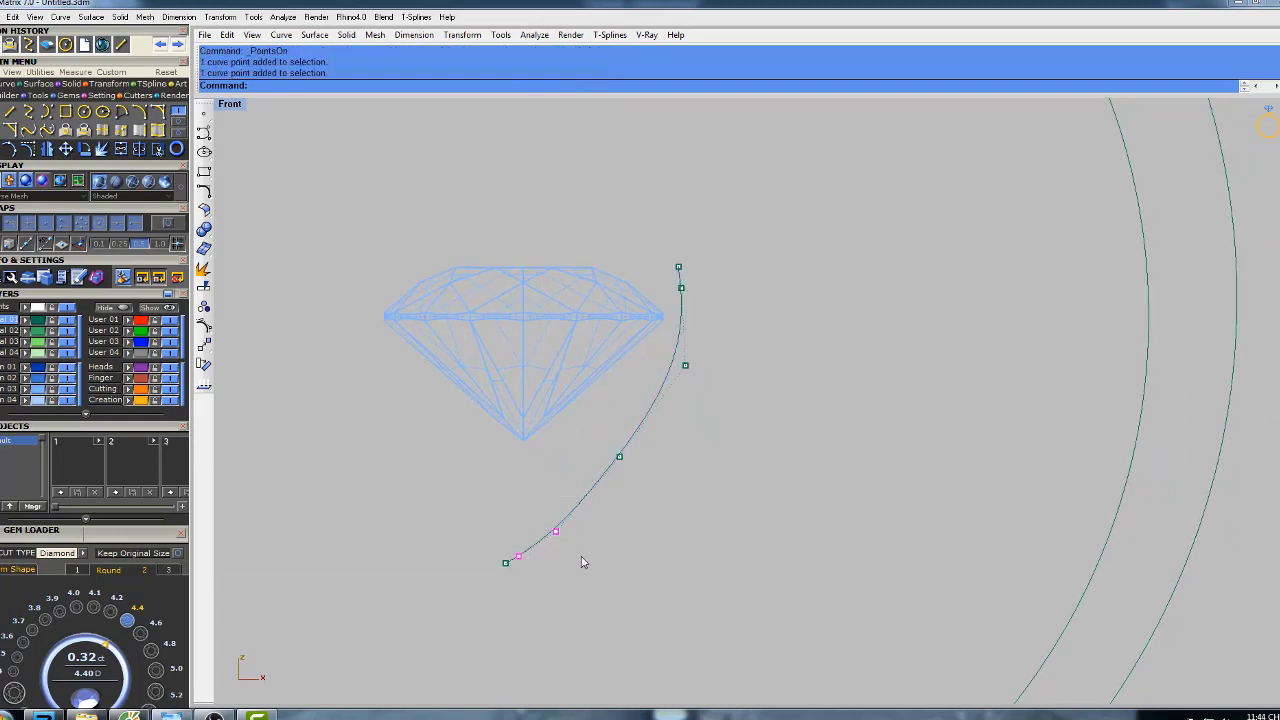
shift+click(681, 288)
right_drag(731, 311, 701, 318)
text(lete)
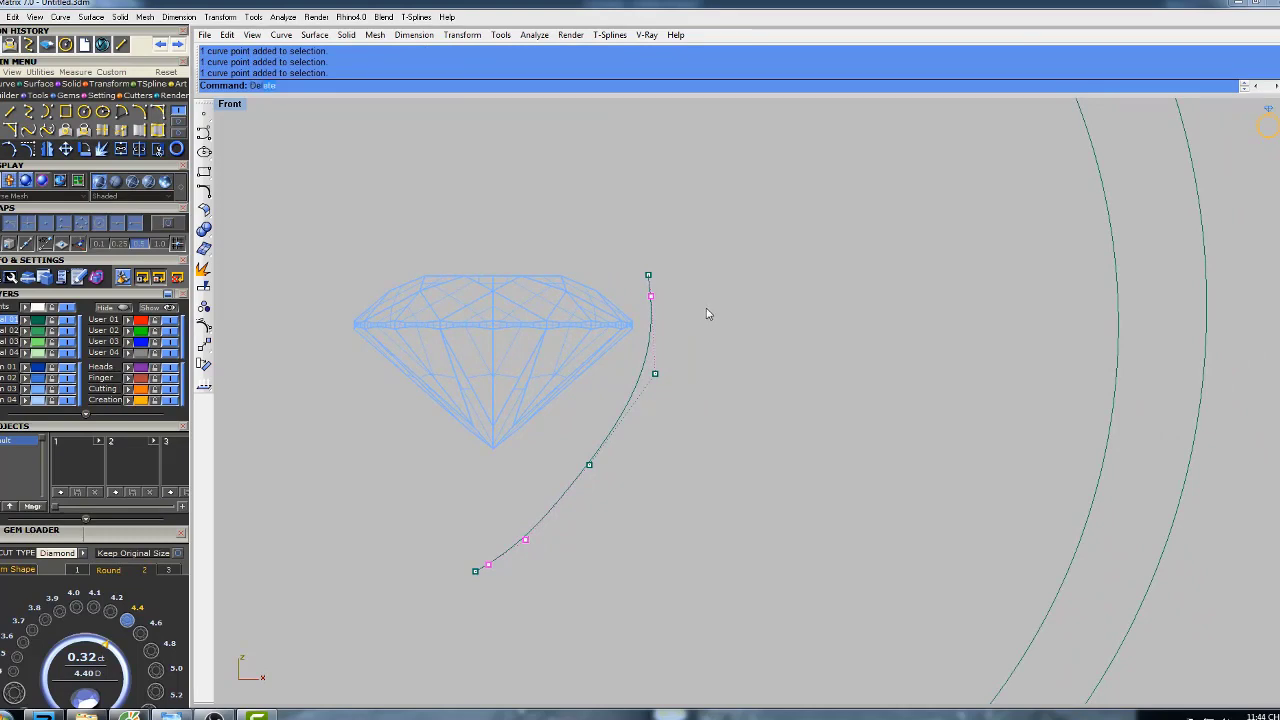
key(Return)
- Move the curve's lower-middle control point downward to bow the lower part outward
click(589, 464)
right_drag(646, 423, 642, 387)
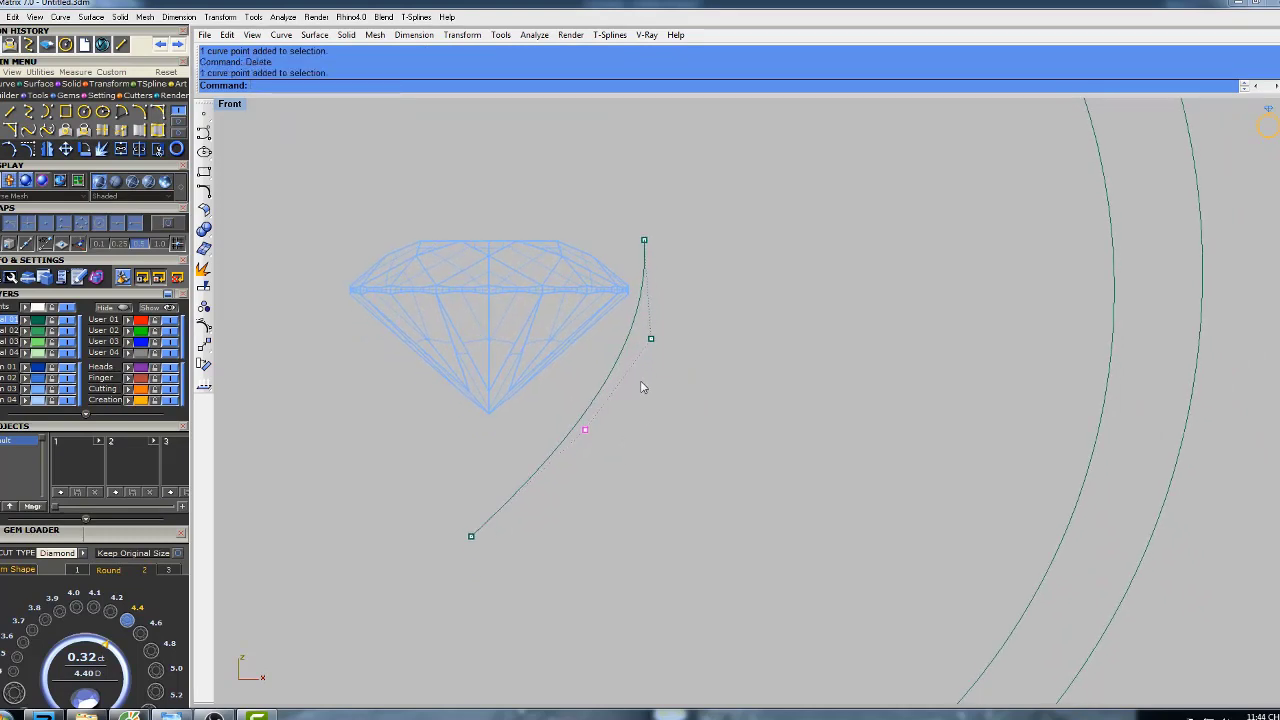
text(Move)
key(Return)
click(697, 281)
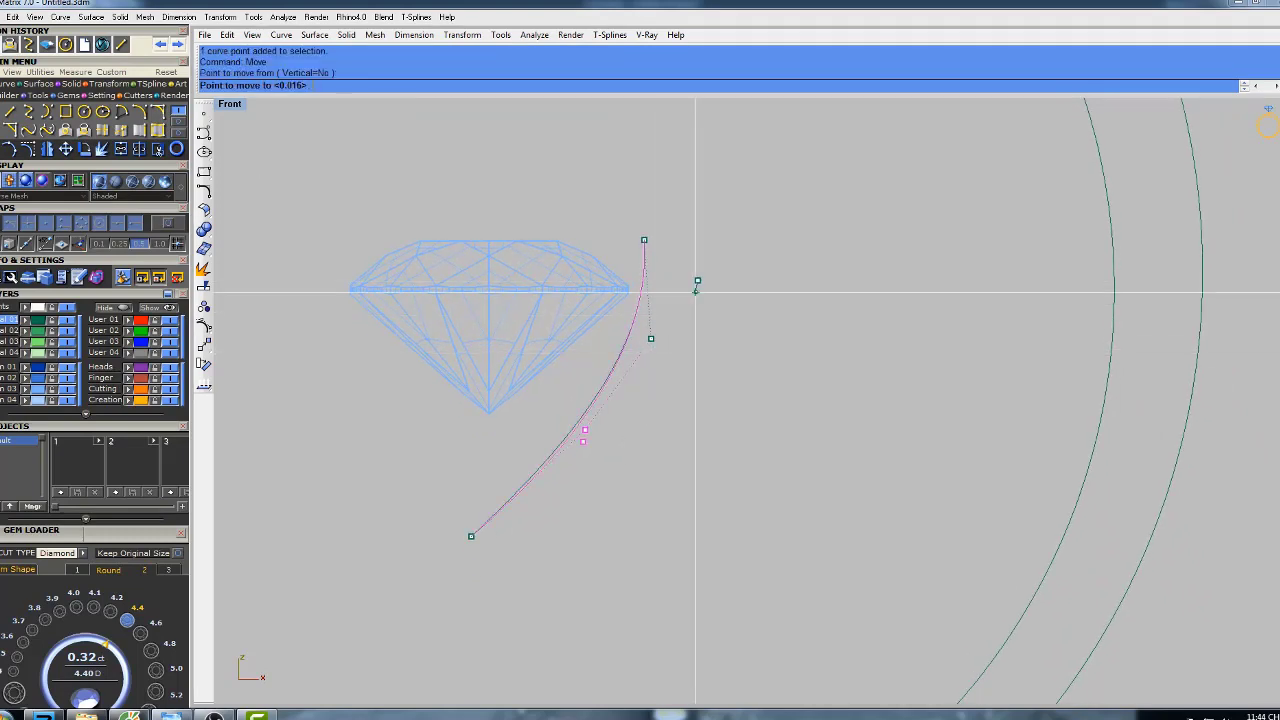
click(686, 321)
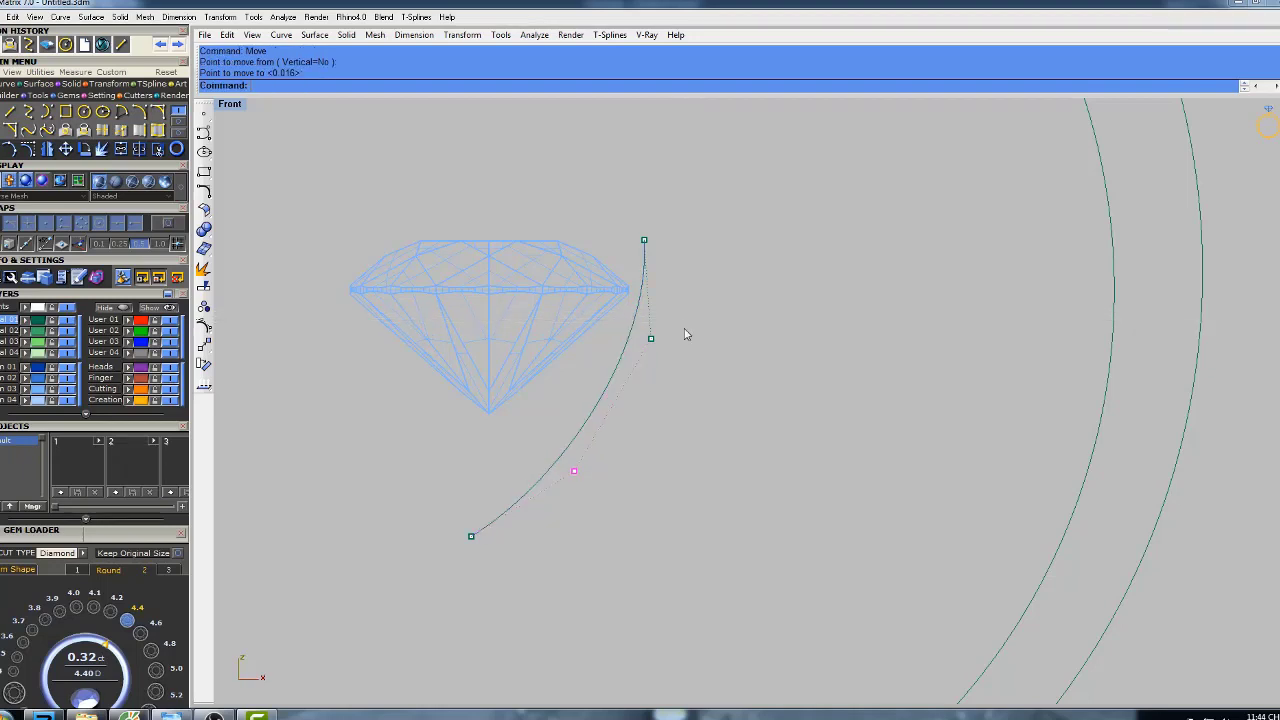
- Move the curve's upper-middle control point slightly down and toward the diamond
drag(671, 361, 673, 362)
right_click(722, 278)
click(724, 276)
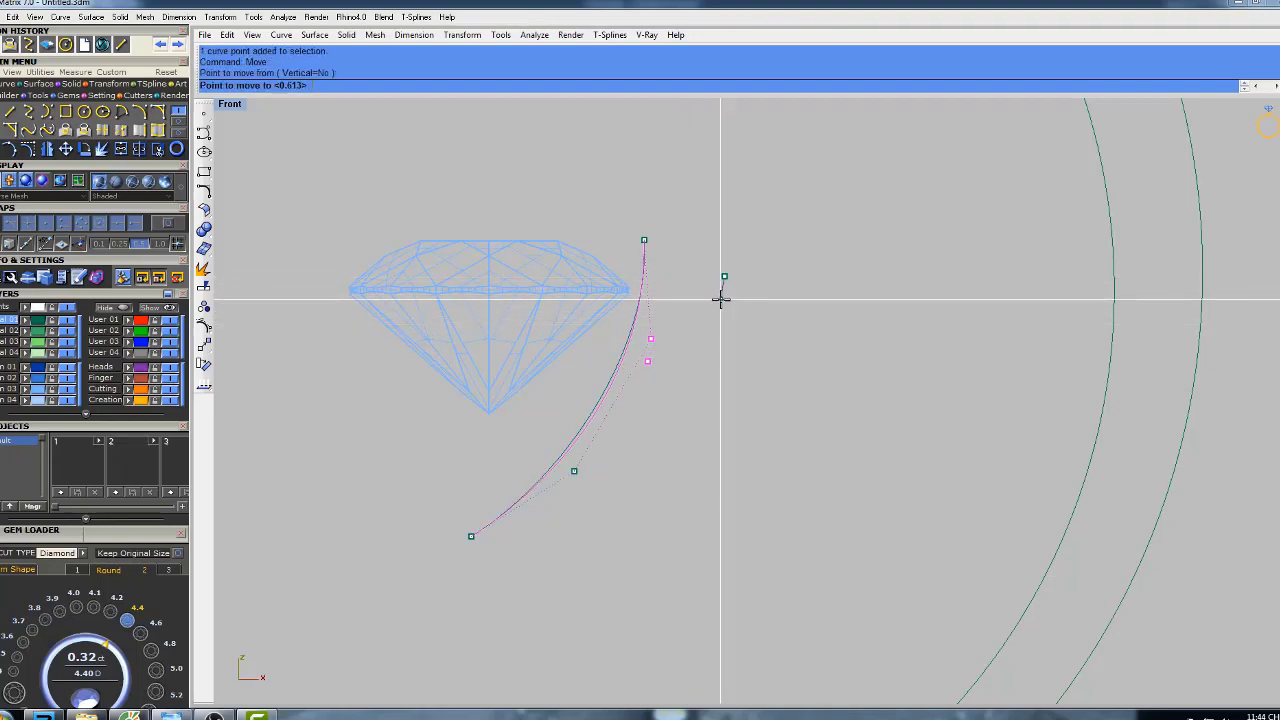
click(720, 299)
- Shift the curve's top two control points together slightly away from the diamond
drag(638, 228, 704, 432)
right_click(727, 281)
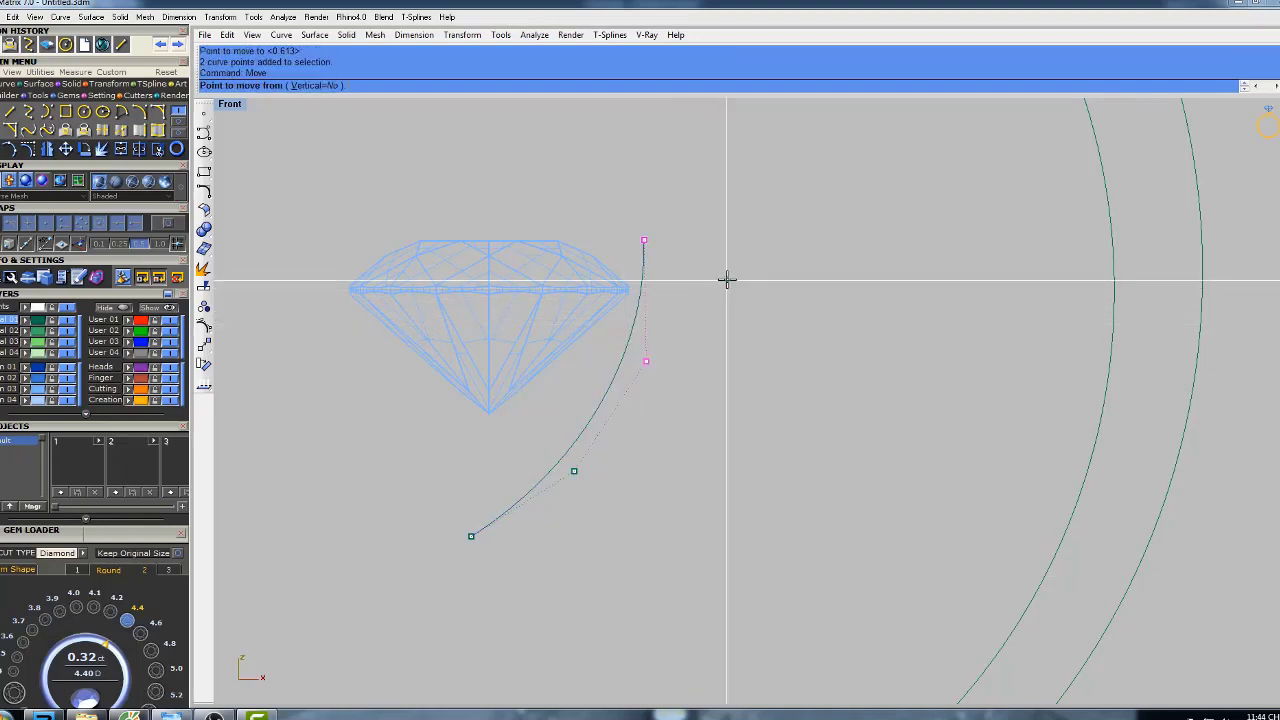
click(729, 278)
click(731, 277)
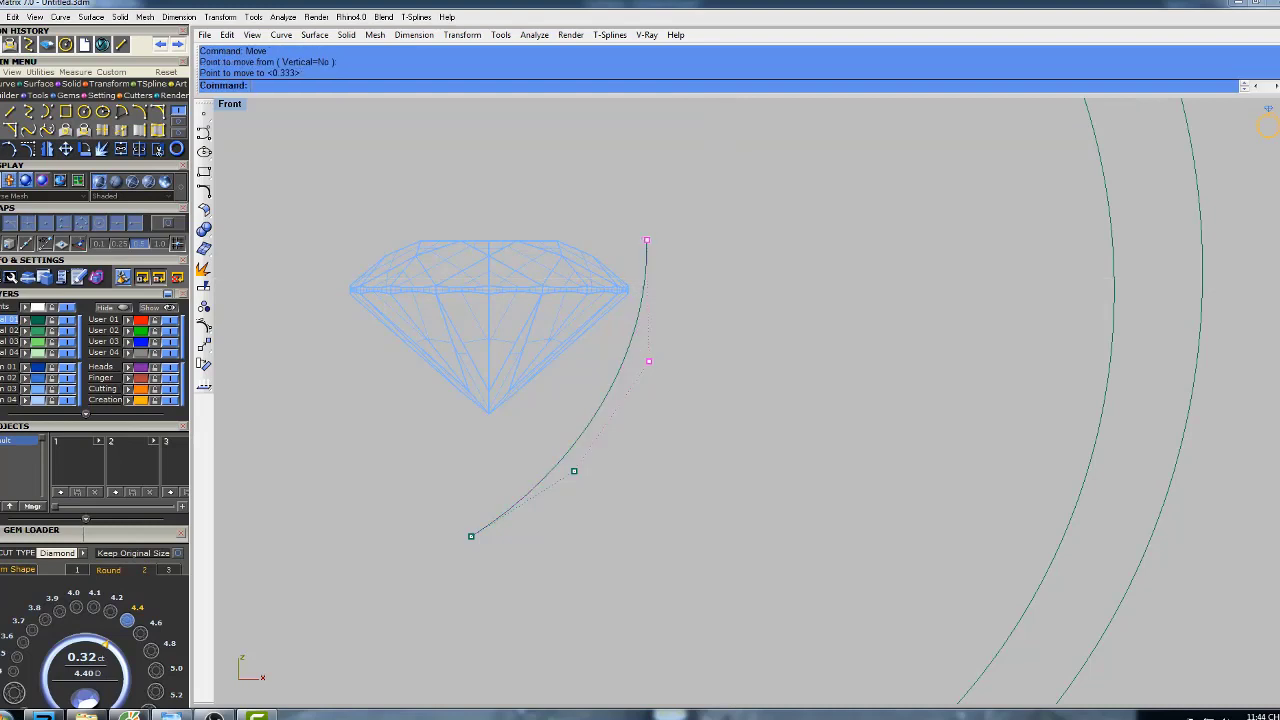
- Nudge the upper-middle control point down and inward, and the lower-middle one slightly inward, to smooth the prong curve
drag(620, 343, 690, 408)
key(Return)
click(728, 345)
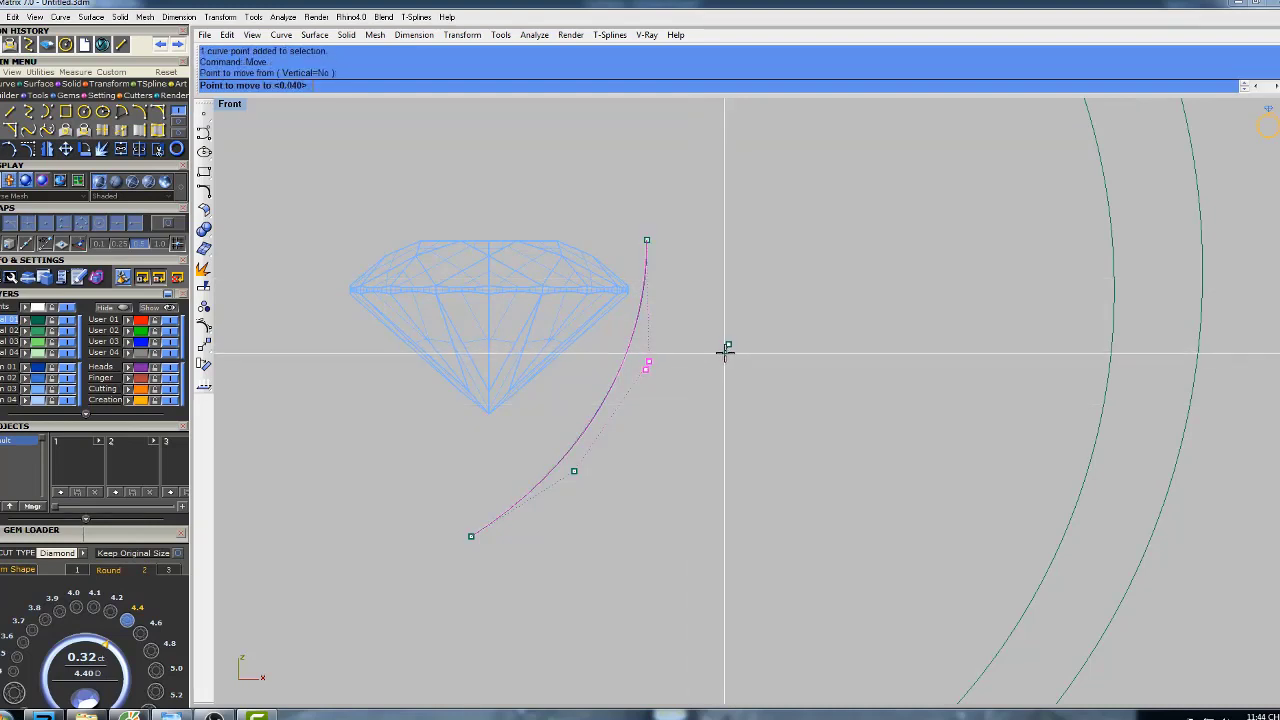
click(724, 355)
drag(546, 431, 612, 508)
right_click(714, 428)
click(715, 426)
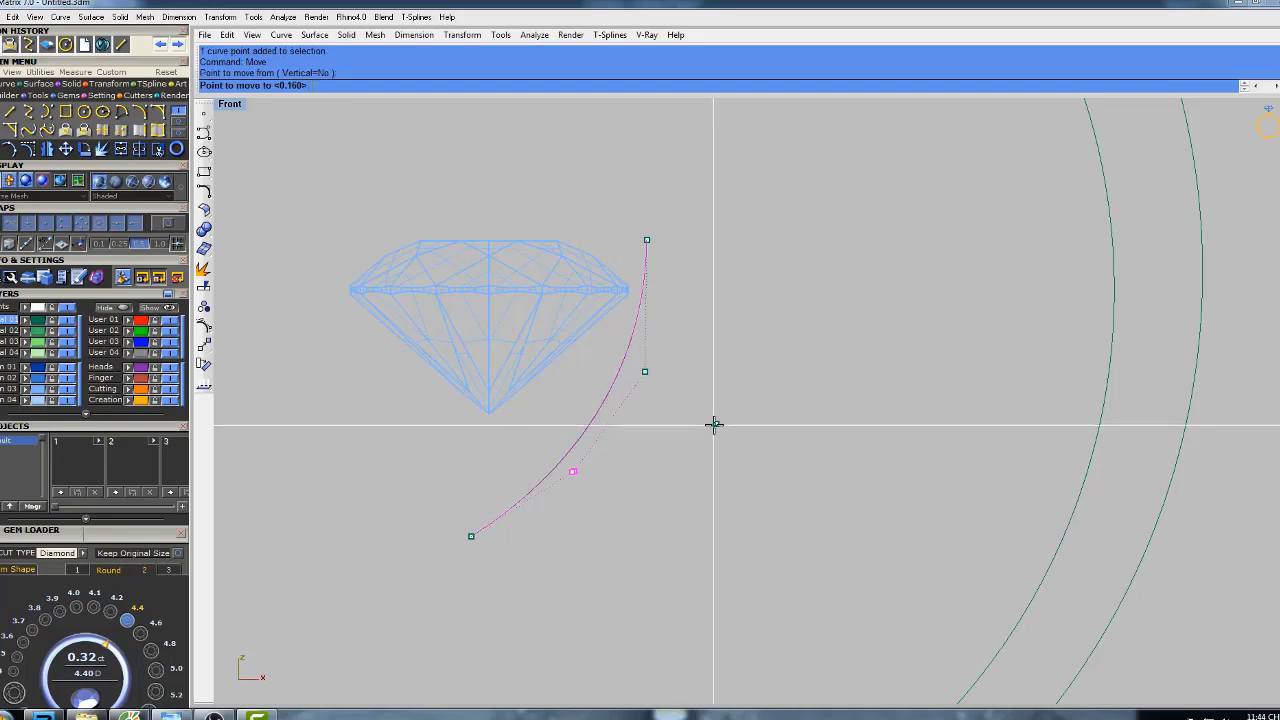
click(712, 428)
- Nudge both middle control points of the prong curve a little further down and toward the diamond
drag(633, 400, 683, 334)
right_click(686, 325)
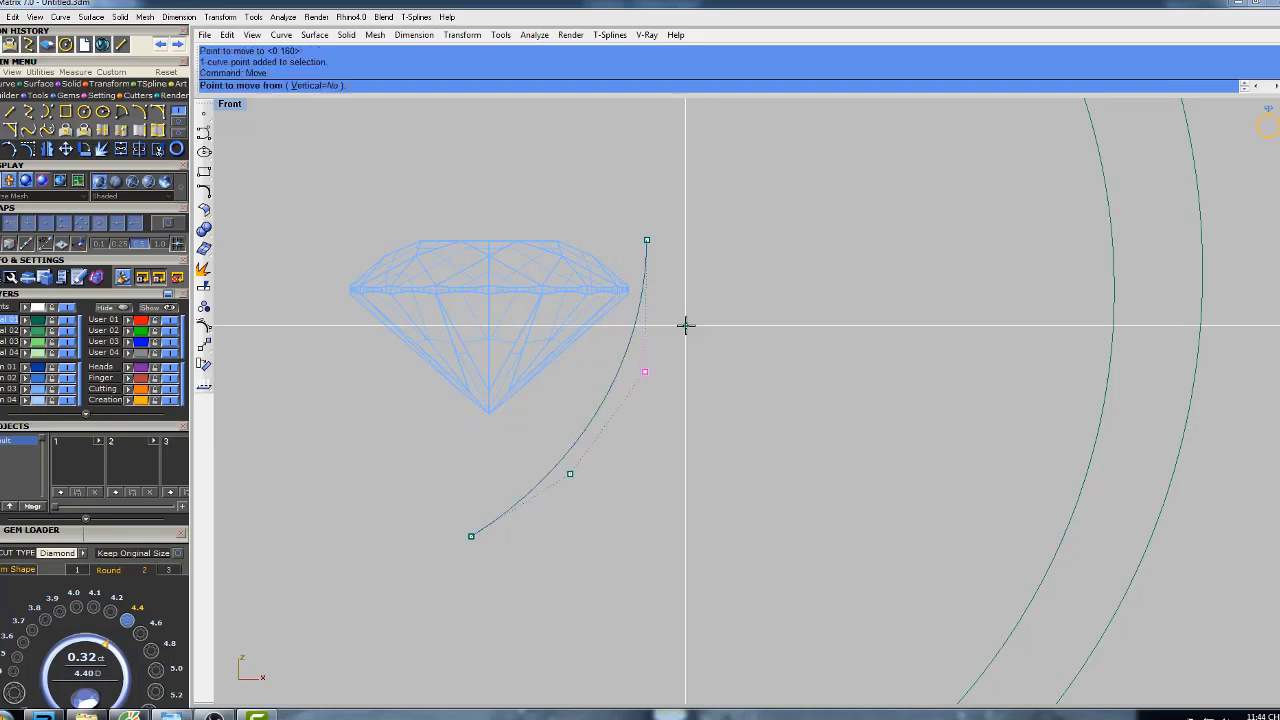
click(711, 304)
click(708, 313)
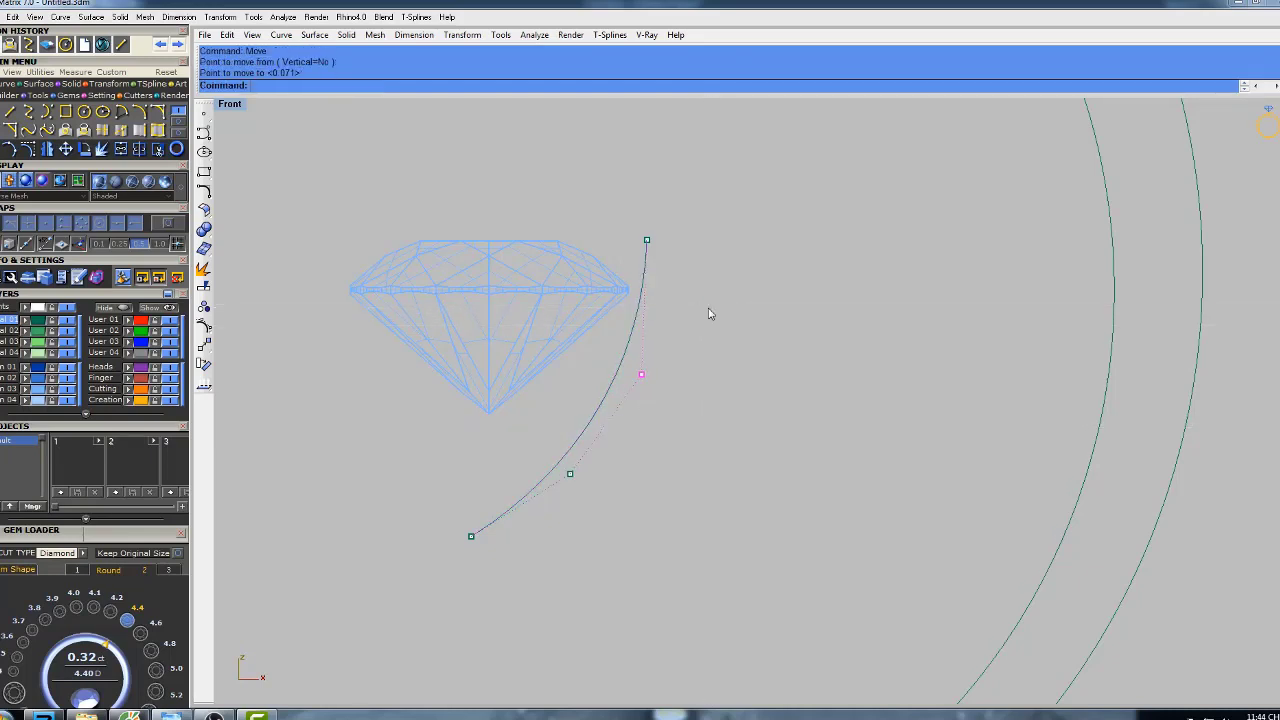
drag(557, 443, 600, 490)
key(Return)
click(777, 403)
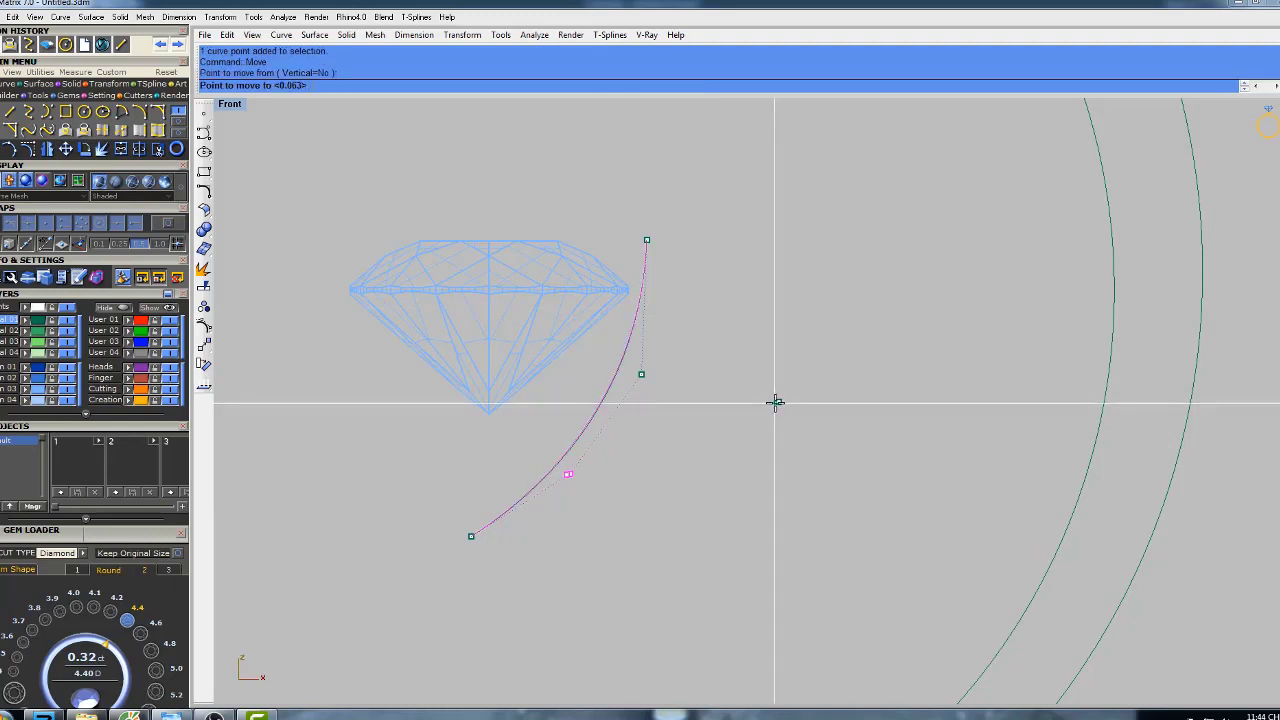
click(773, 406)
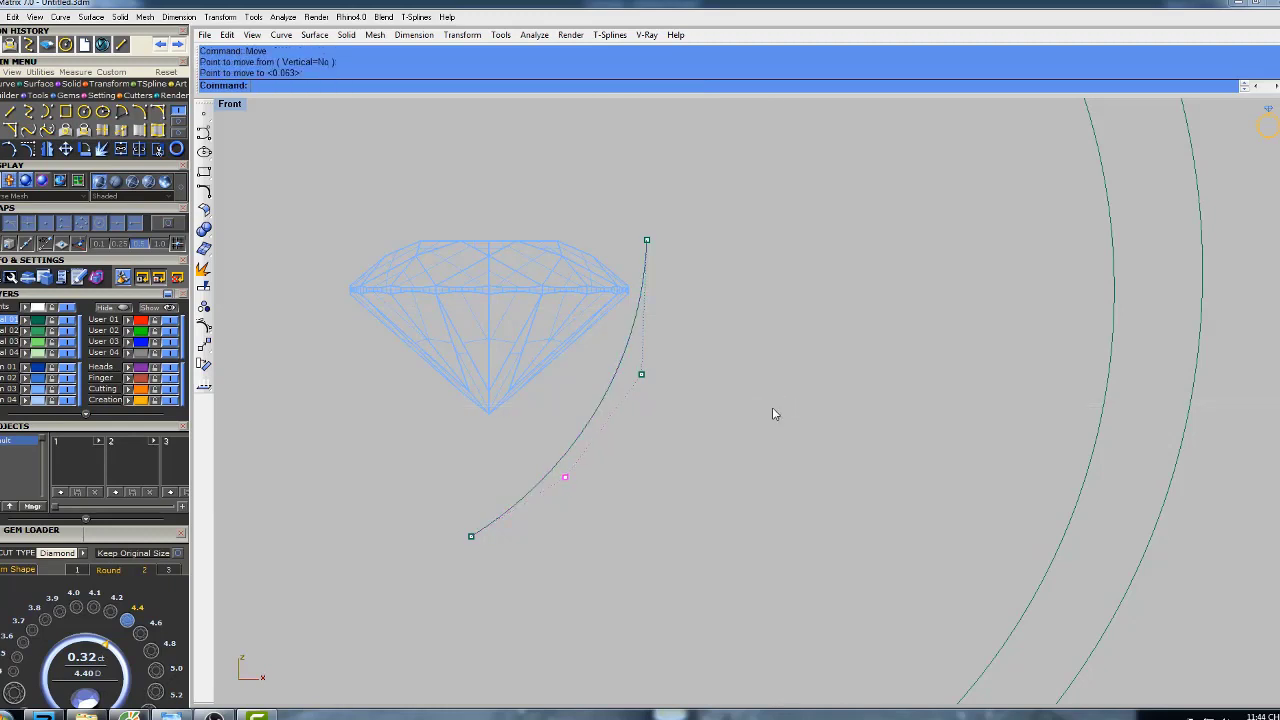
- Fine-tune the prong curve by moving the upper-middle control point very slightly and the lower-middle one slightly down
drag(629, 403, 664, 353)
key(Return)
click(718, 277)
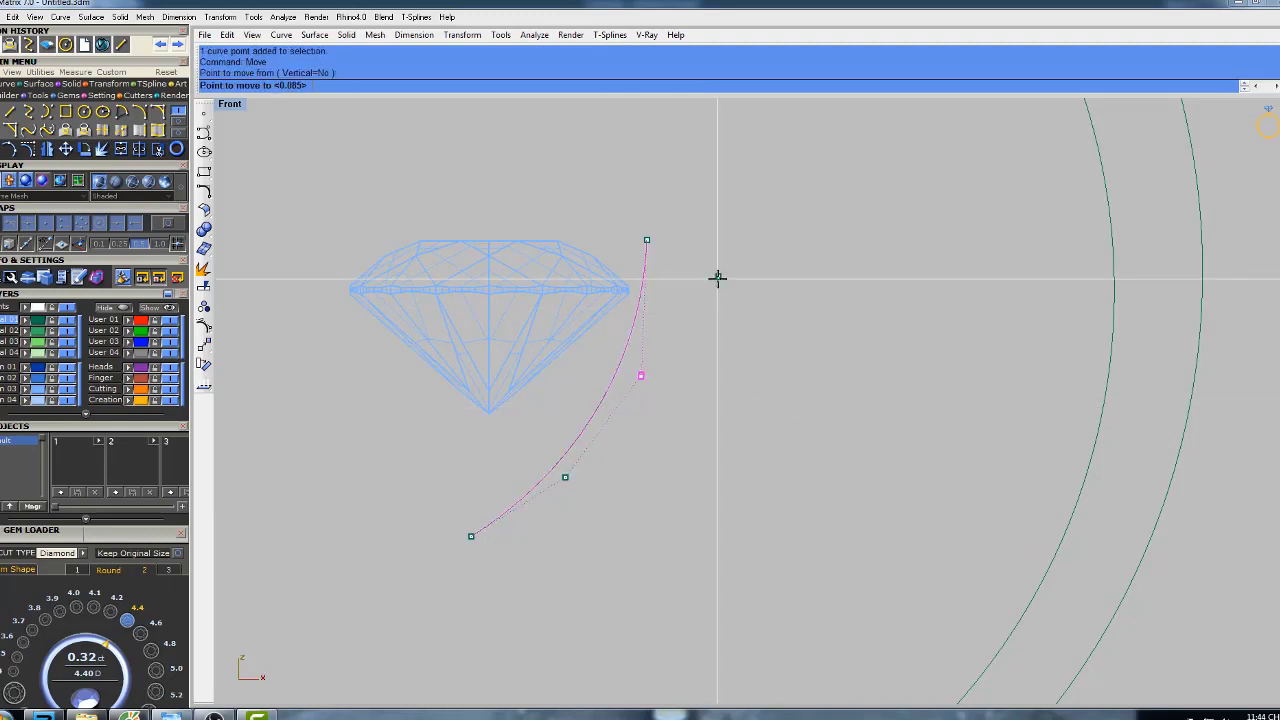
click(717, 279)
drag(561, 457, 615, 526)
key(Return)
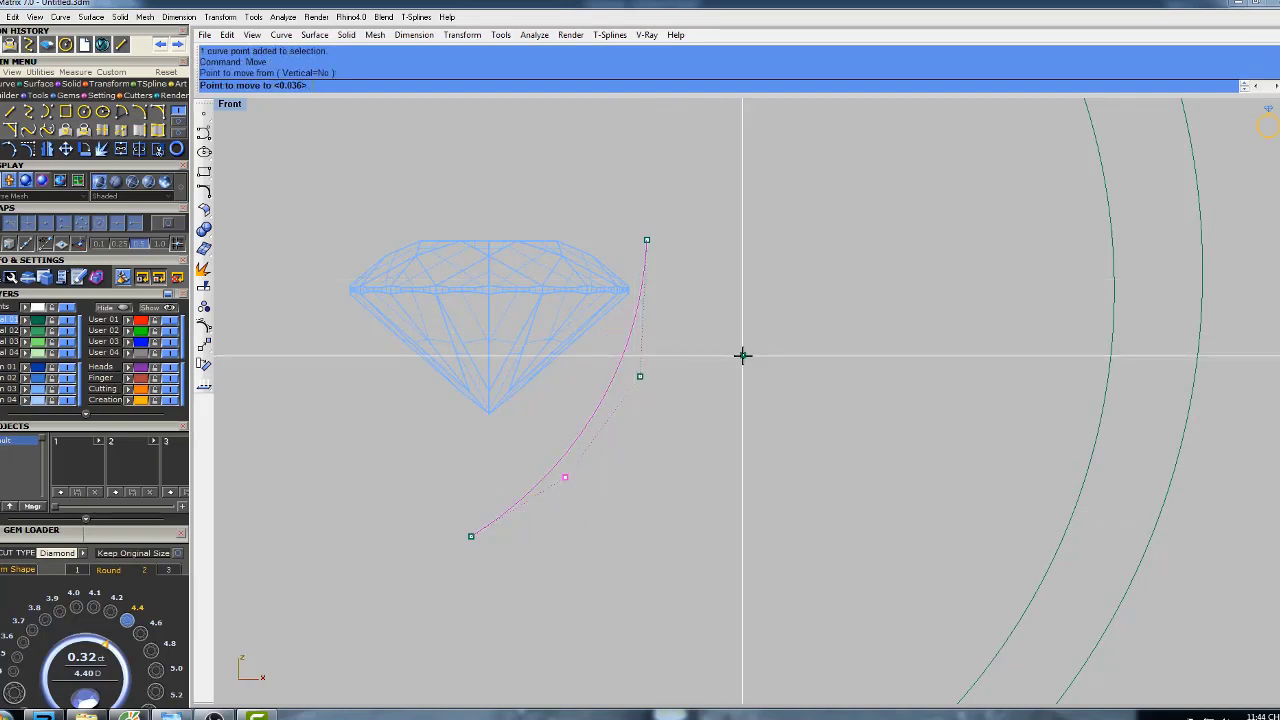
click(743, 354)
click(742, 362)
- Hide the control points and pipe the prong curve with a 0.270 radius at both ends and flat caps
right_drag(643, 373, 717, 323)
click(660, 330)
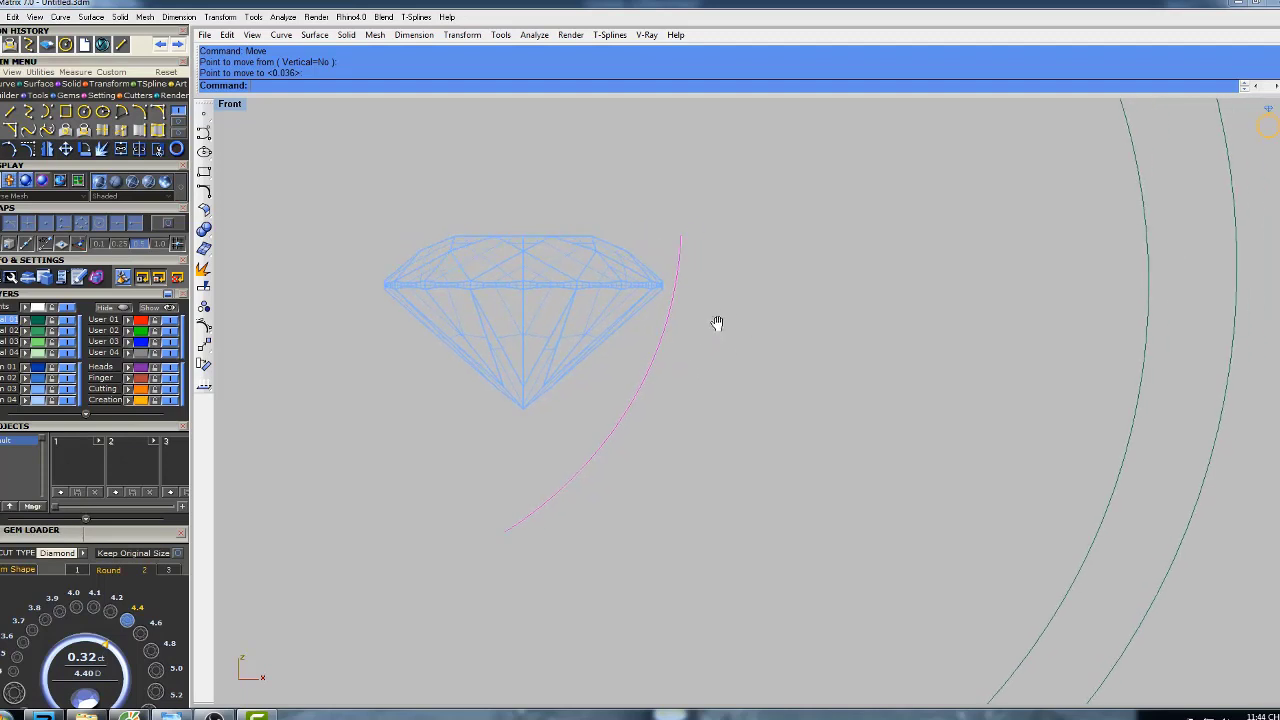
text(e)
key(Return)
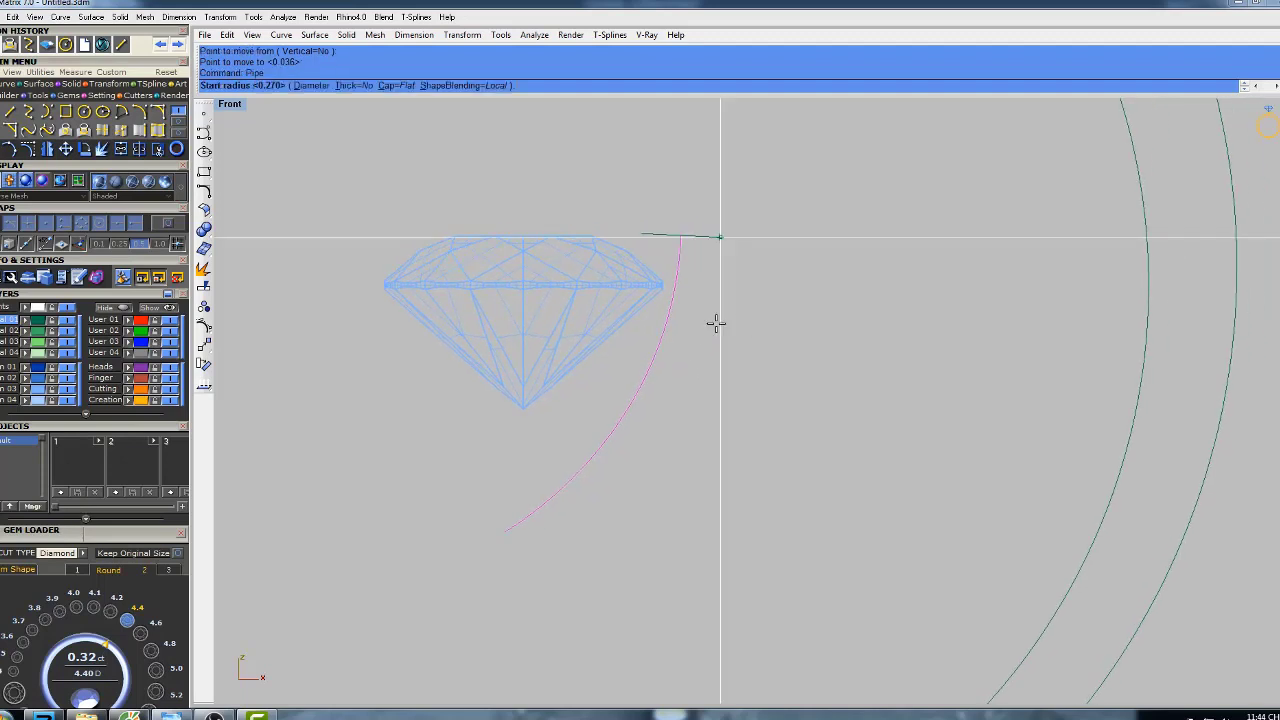
key(Return)
key(Return)
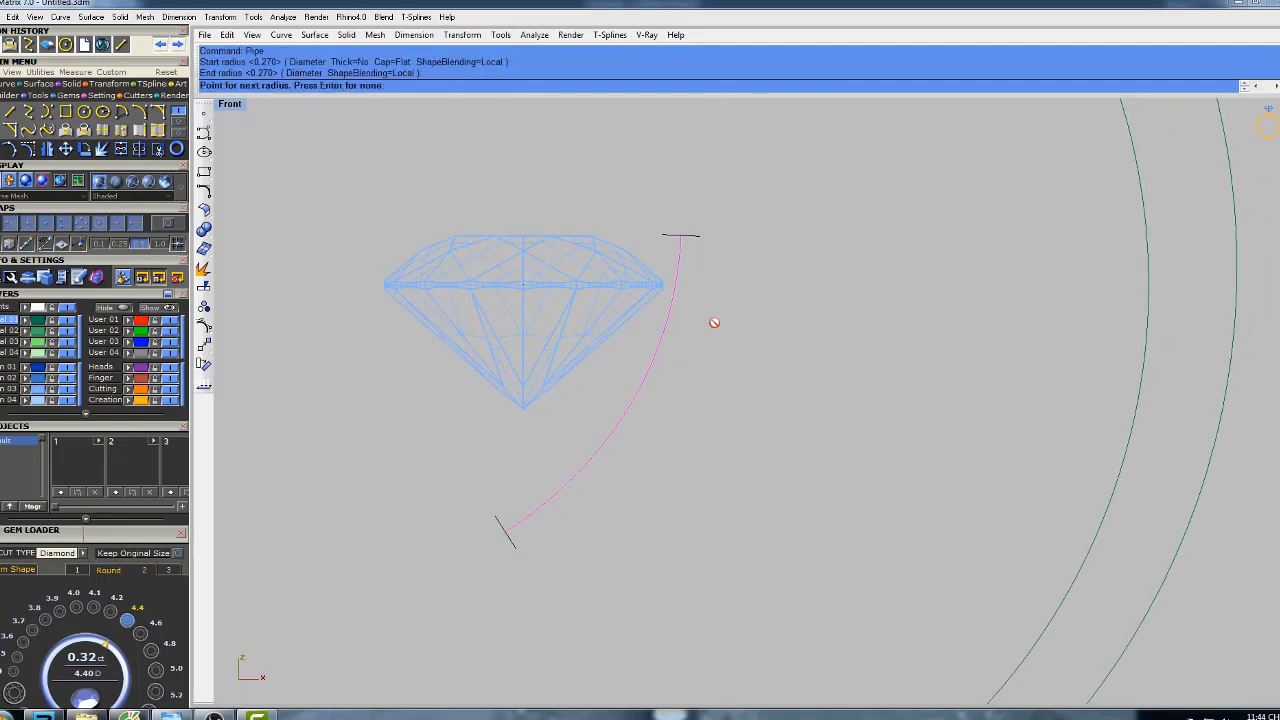
key(Return)
key(Escape)
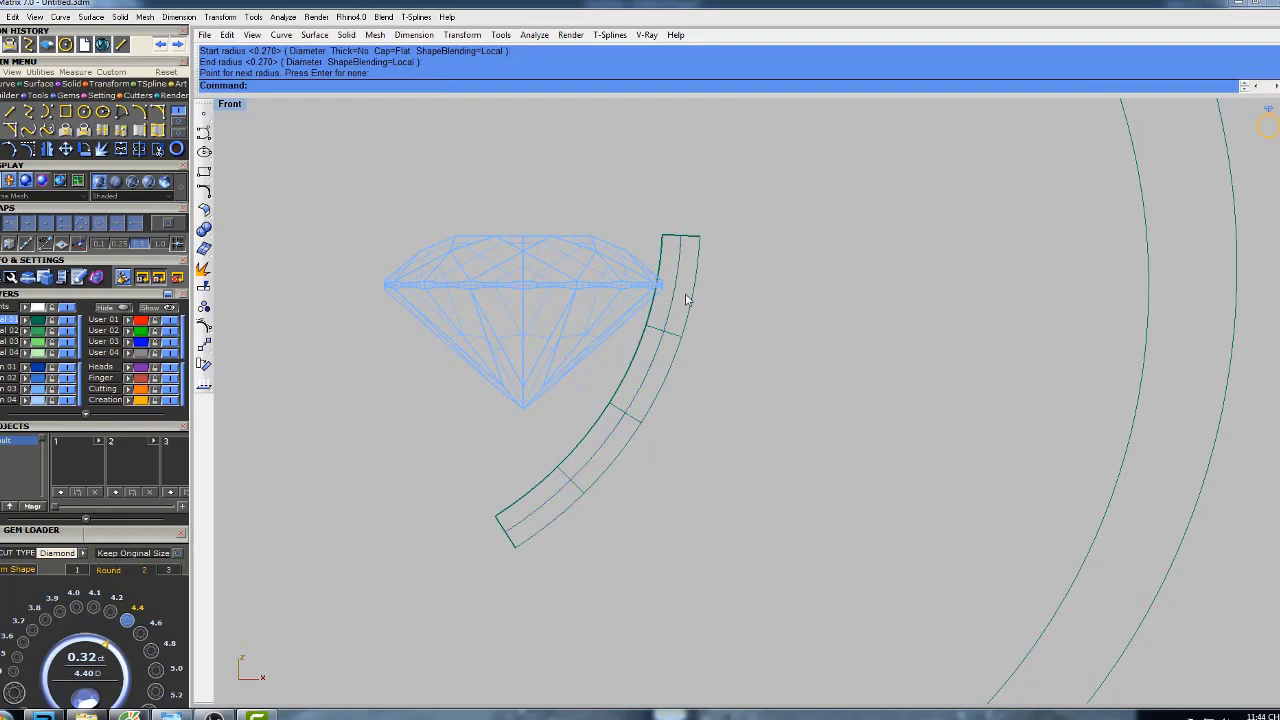
- Move the piped prong together with its curve about 0.04 mm closer to the diamond in the front view
click(697, 286)
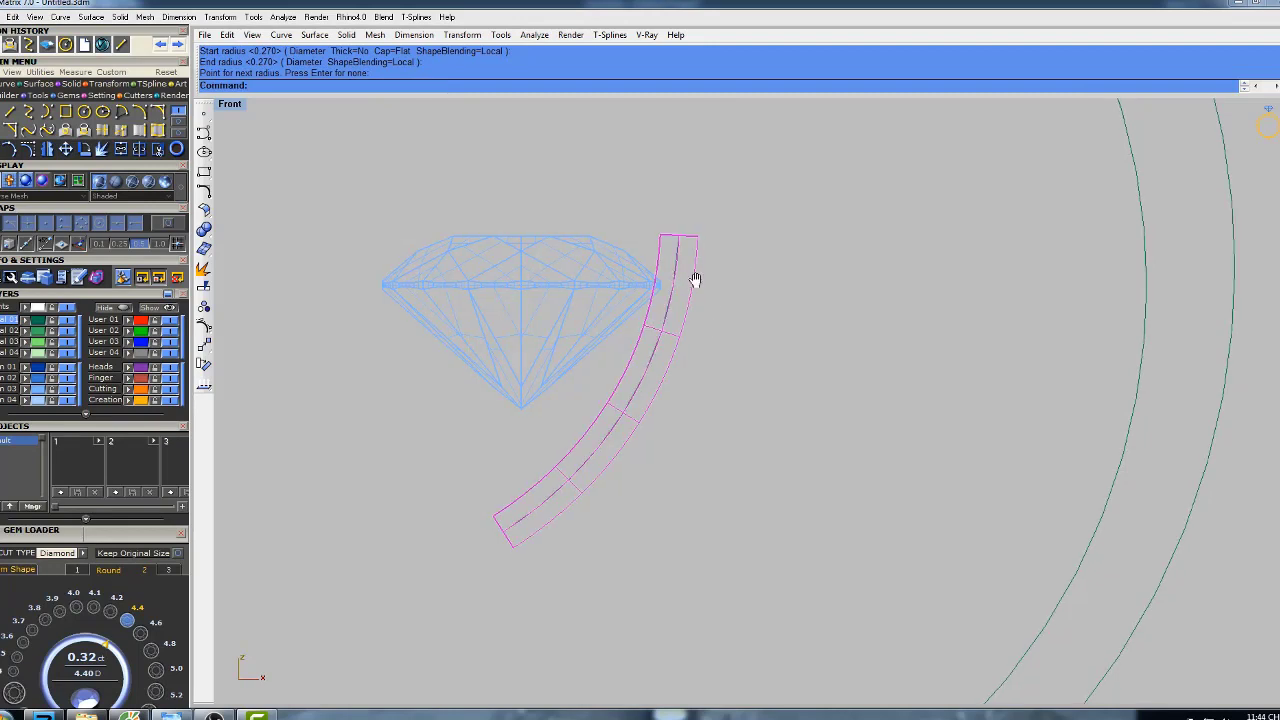
right_drag(697, 286, 679, 291)
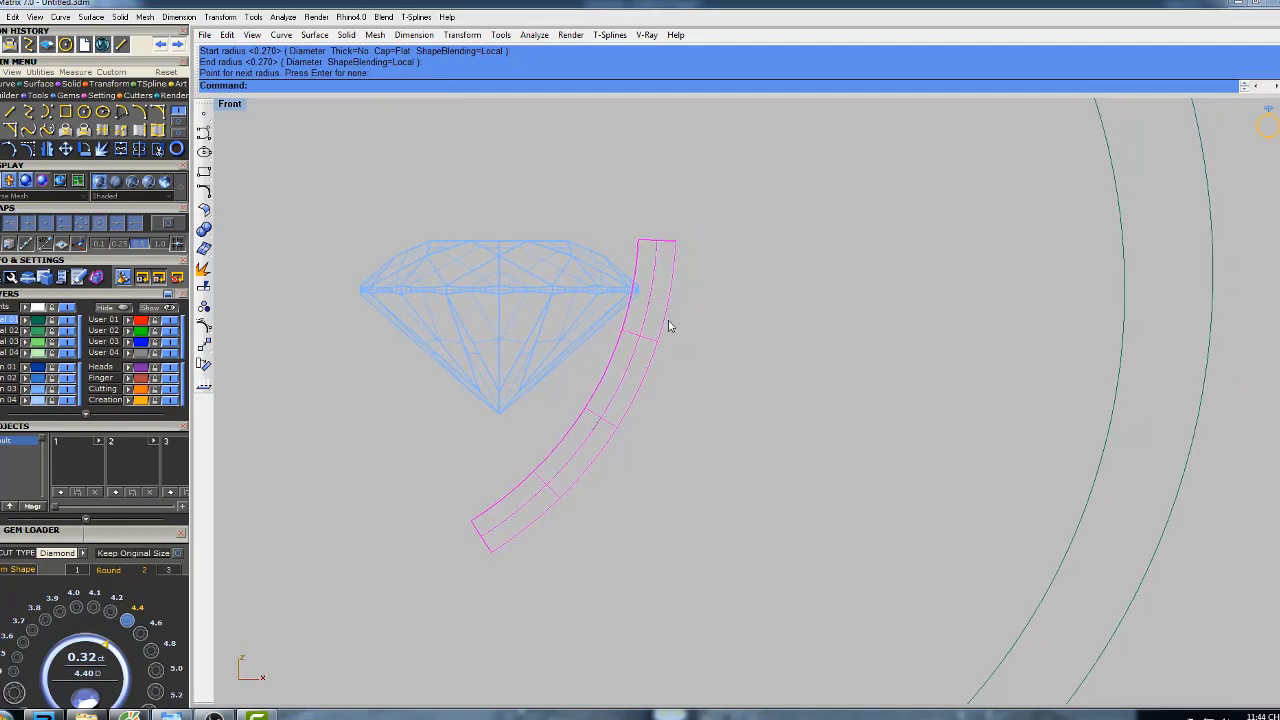
drag(682, 337, 613, 363)
right_drag(699, 335, 665, 336)
text(Mo)
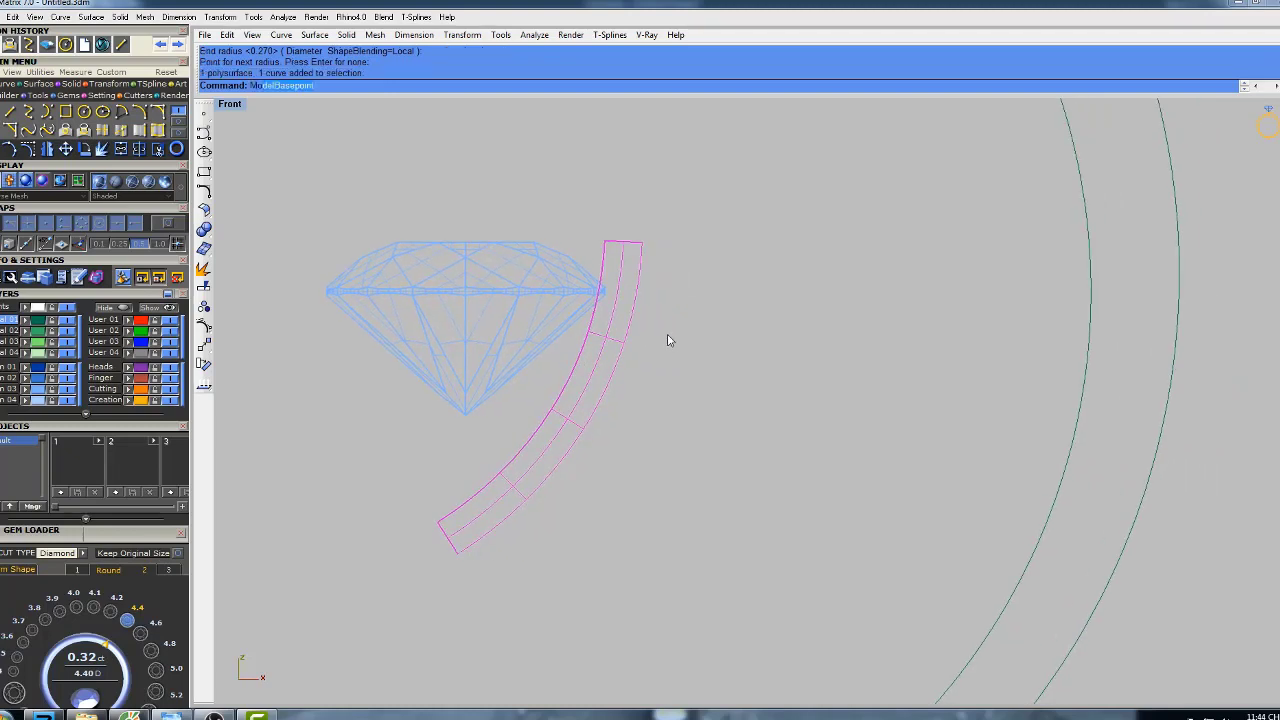
text(ve)
key(Return)
click(836, 338)
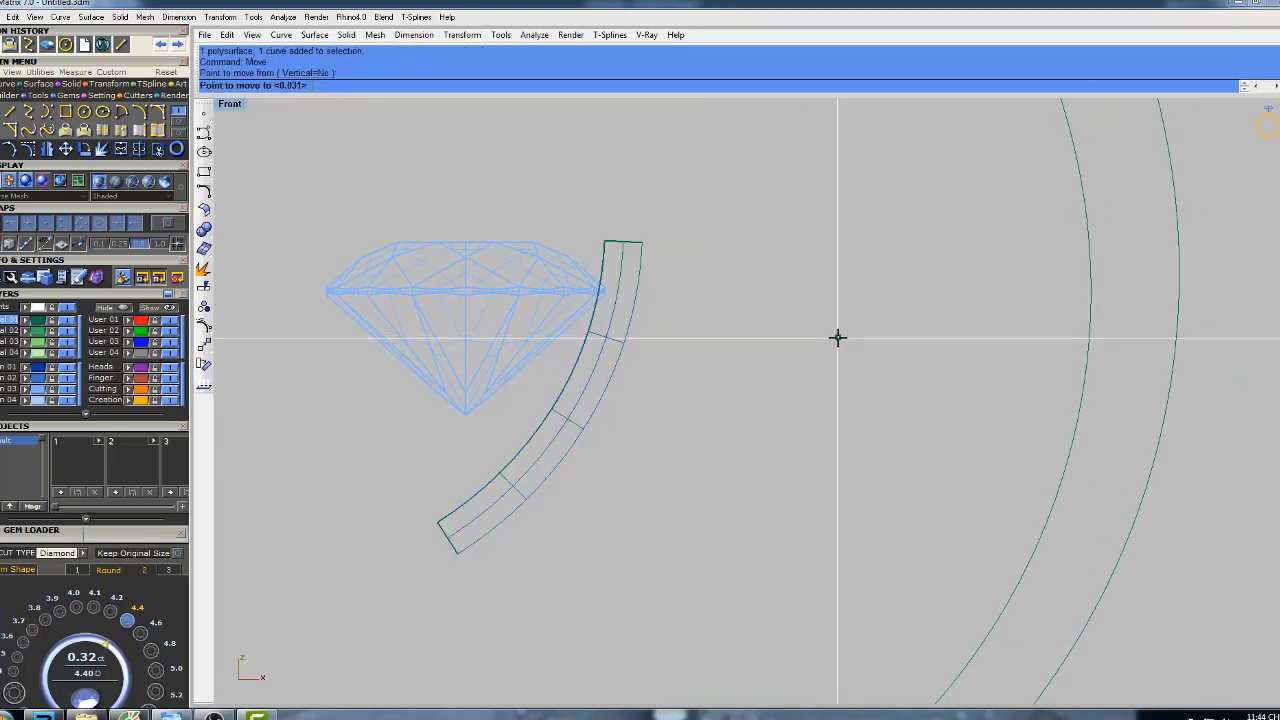
click(835, 338)
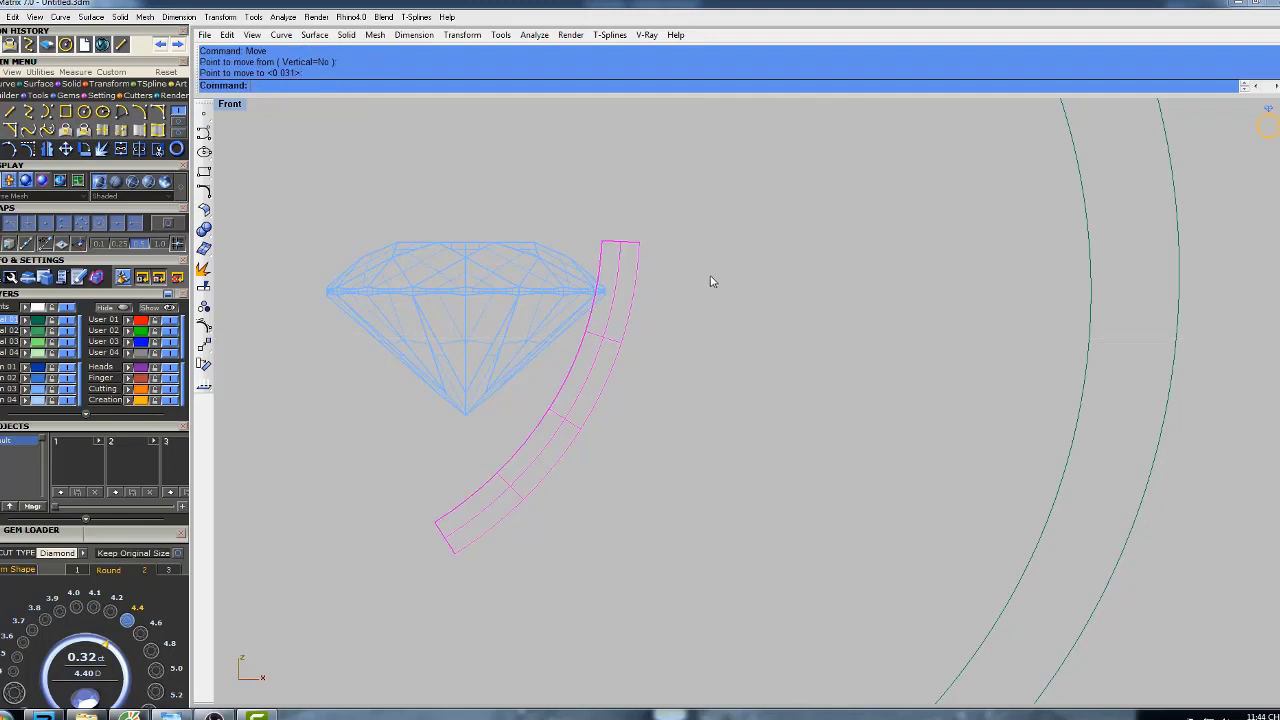
key(Escape)
- Fillet the upper end edge of the prong with a 0.2 radius, working in the perspective view
double_click(233, 105)
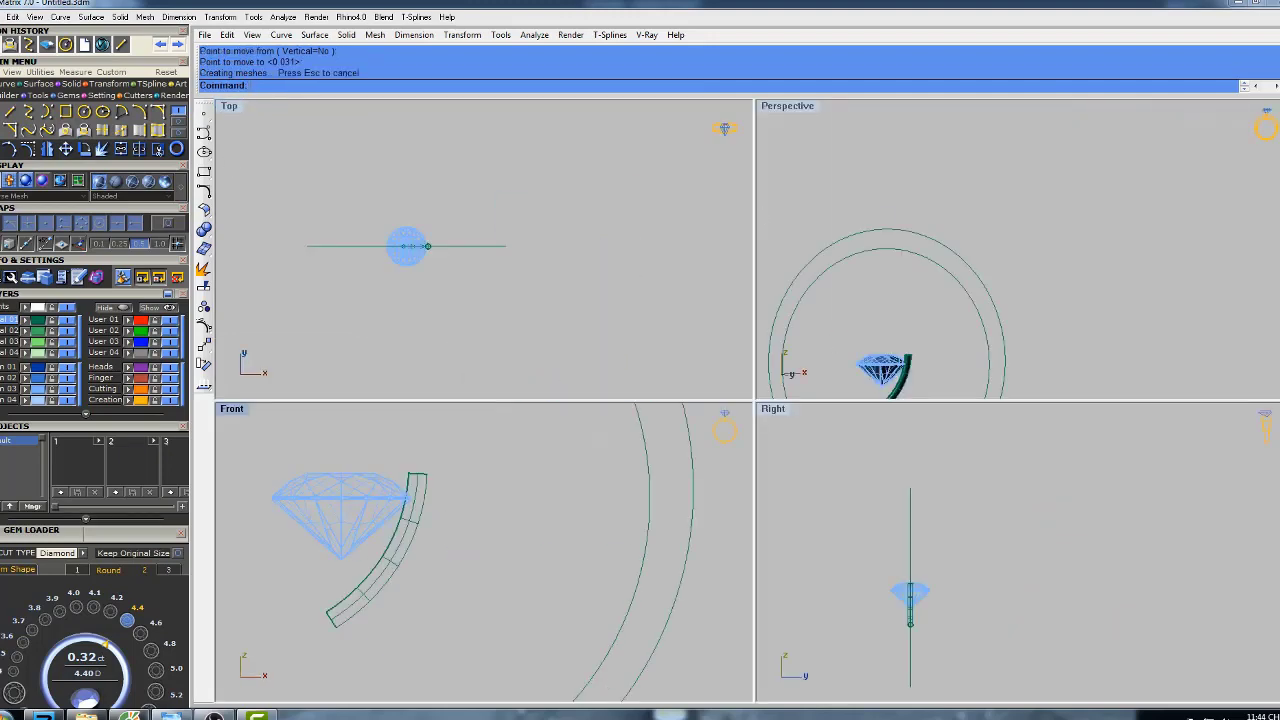
scroll(826, 187, up, 1)
double_click(786, 106)
scroll(726, 278, down, 3)
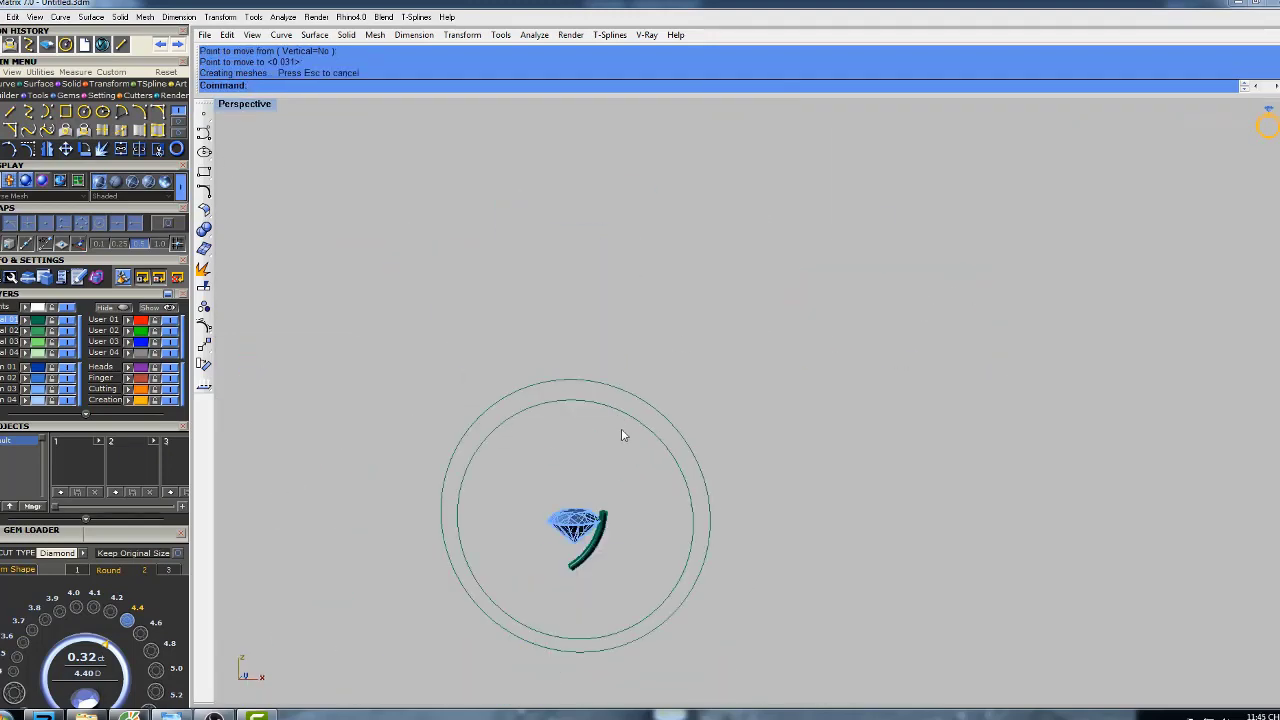
scroll(714, 360, up, 5)
scroll(741, 395, up, 4)
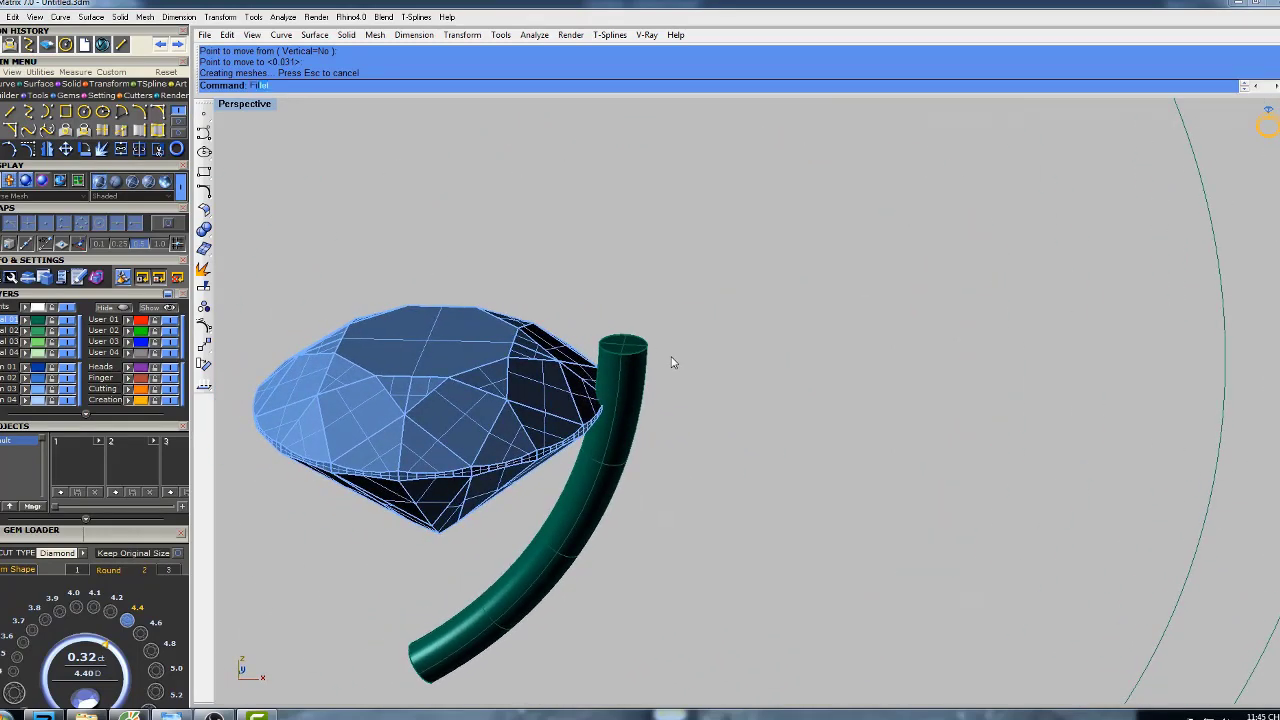
click(279, 117)
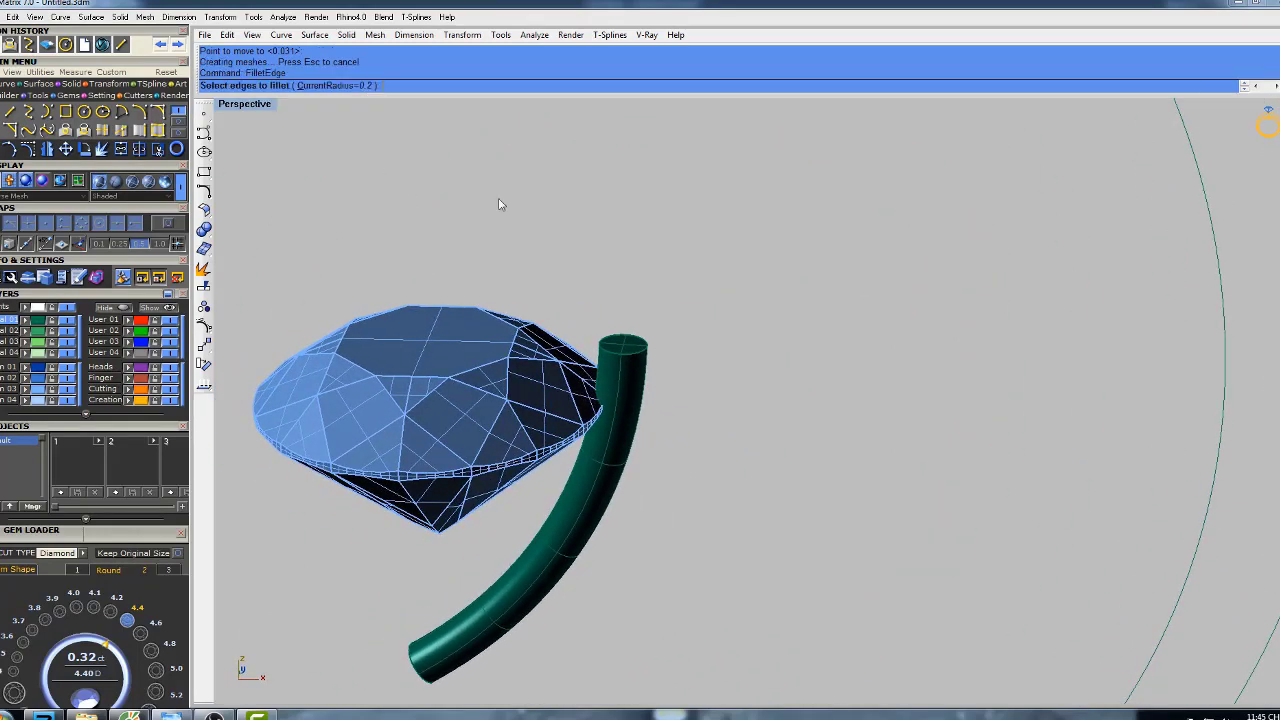
text(0.2)
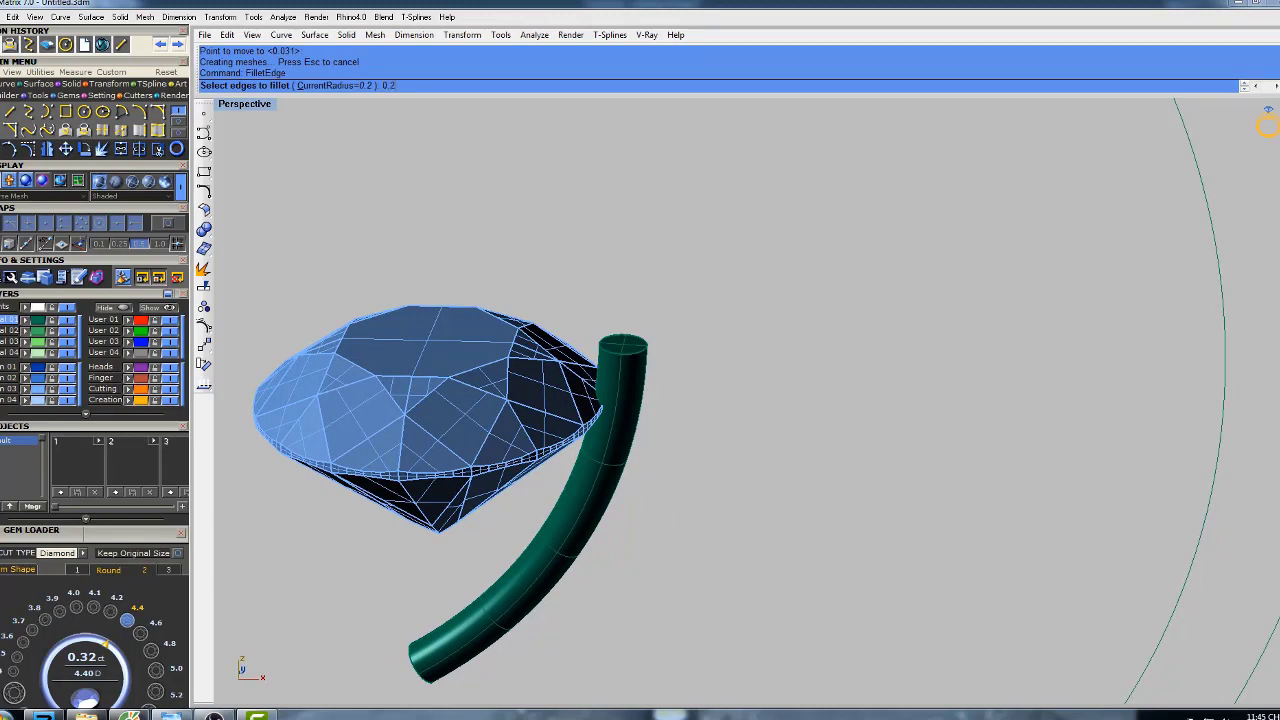
key(Return)
click(632, 344)
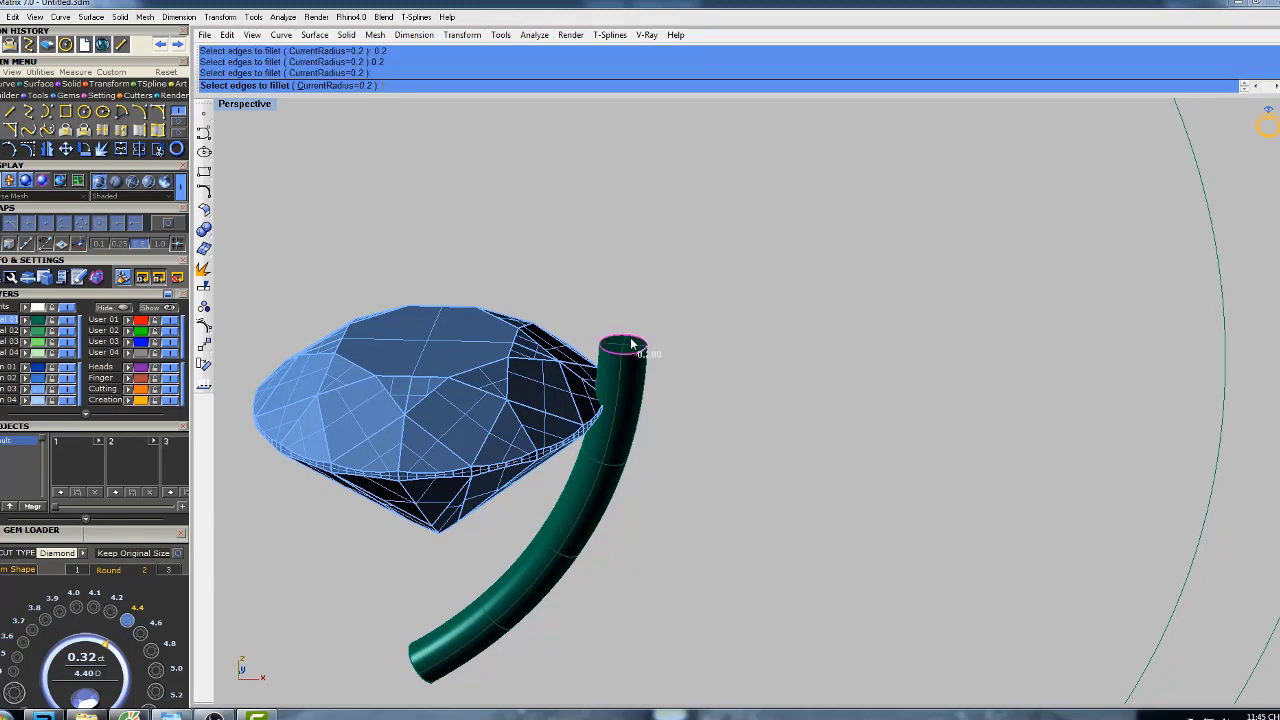
key(Return)
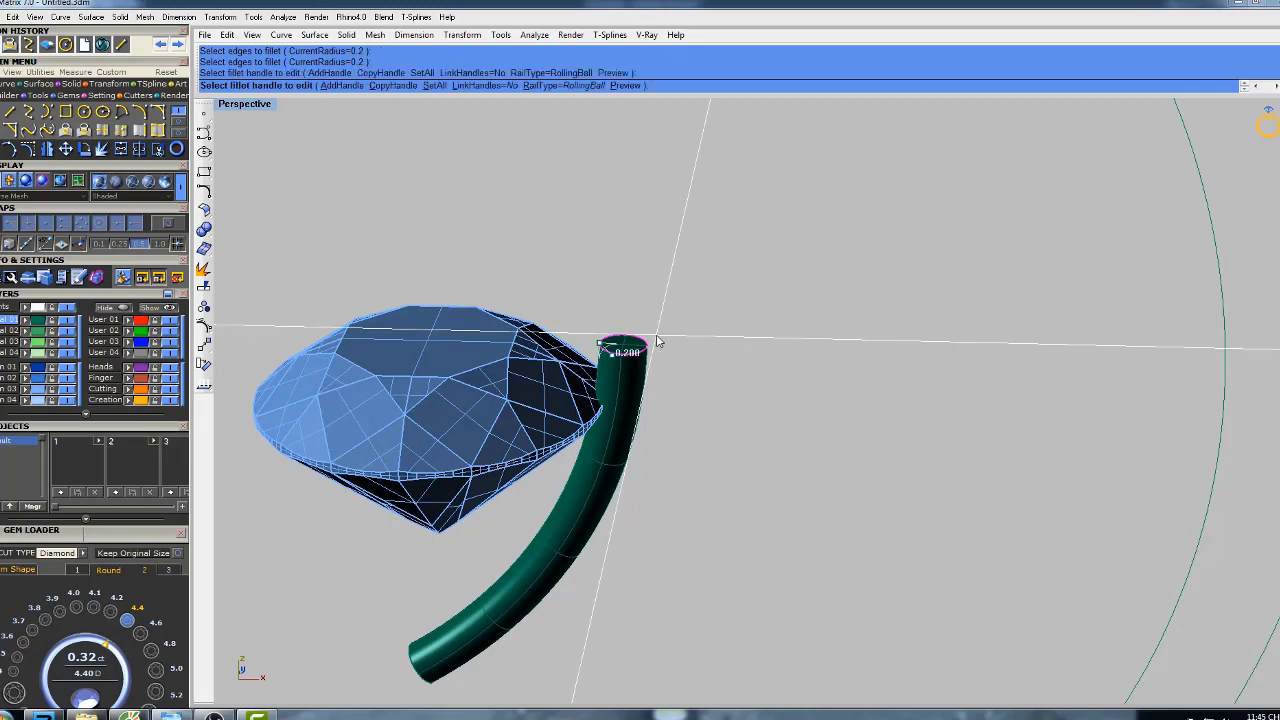
key(Return)
- Polar-array the prong around the origin in the top view with 6 items over 360 degrees
scroll(641, 372, down, 5)
click(641, 370)
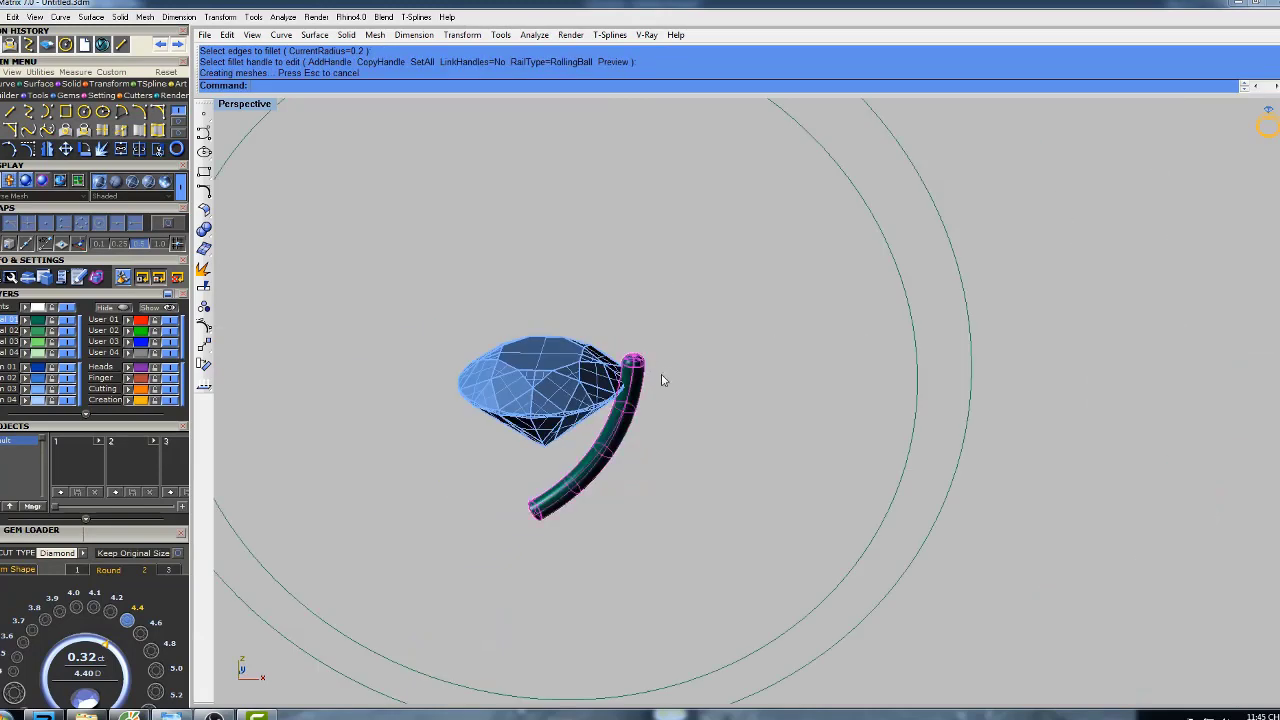
shift+right_drag(663, 376, 711, 347)
double_click(262, 108)
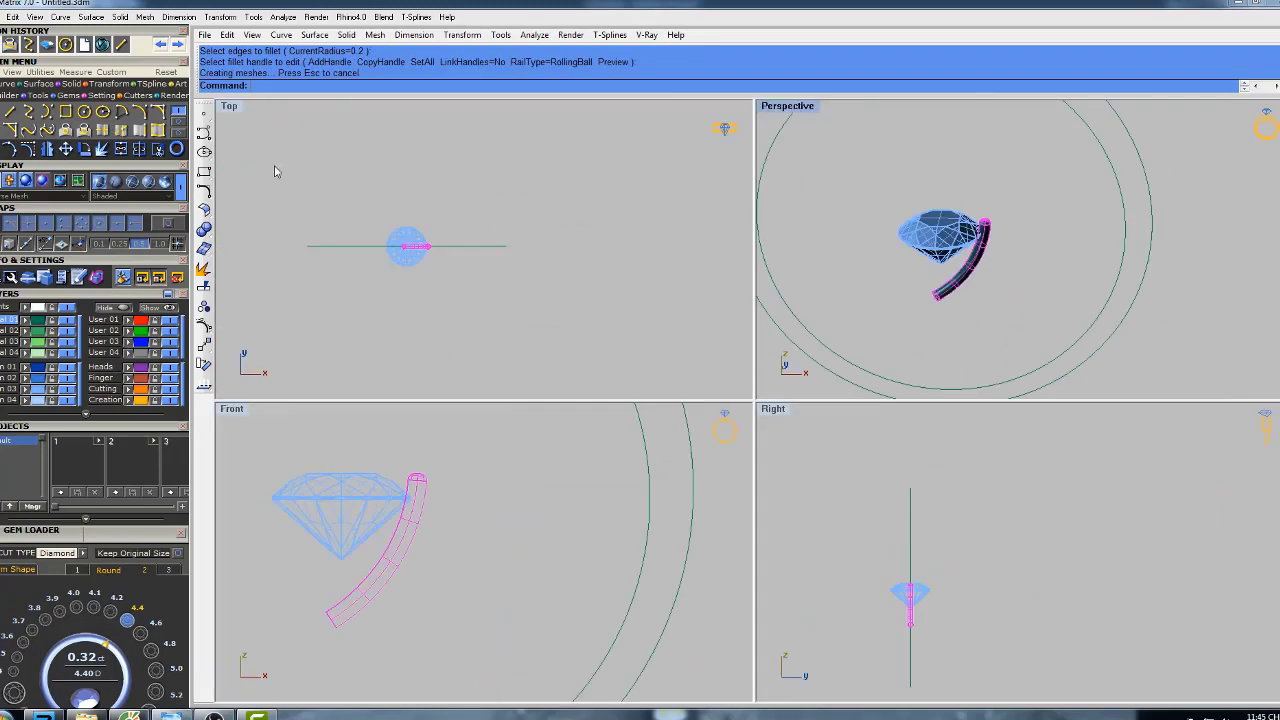
scroll(484, 260, up, 12)
right_drag(394, 244, 487, 290)
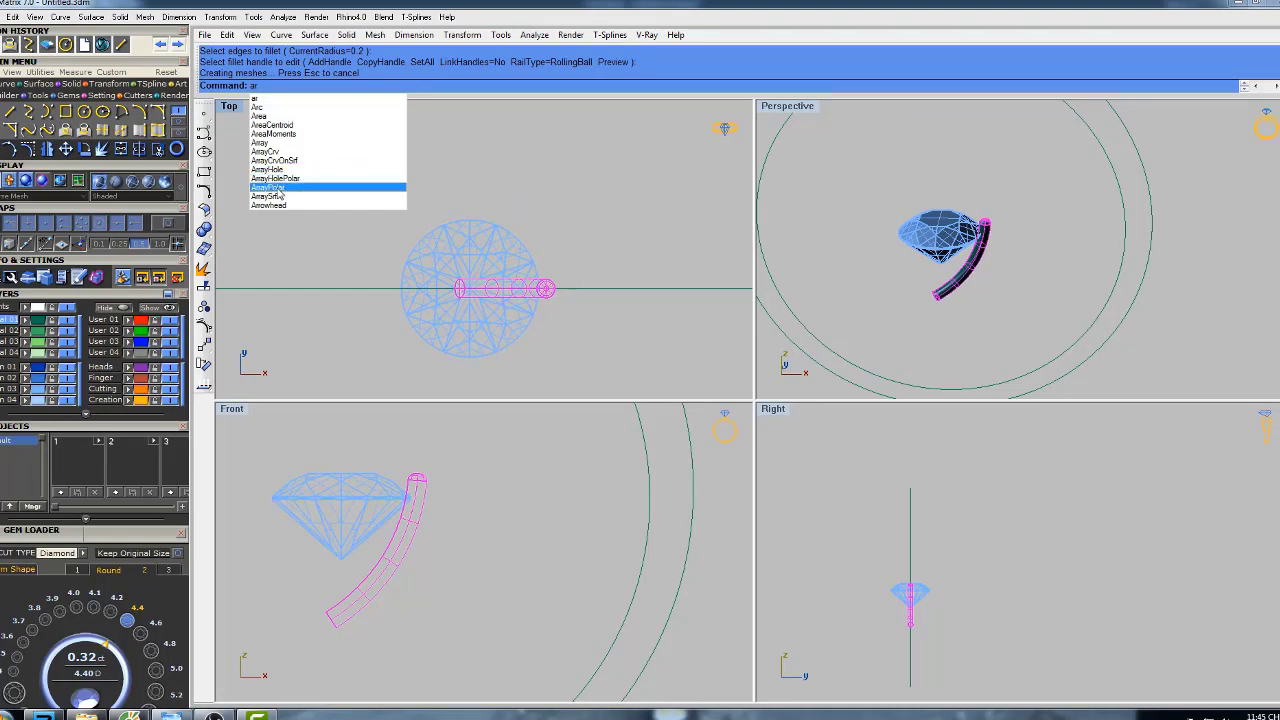
click(269, 189)
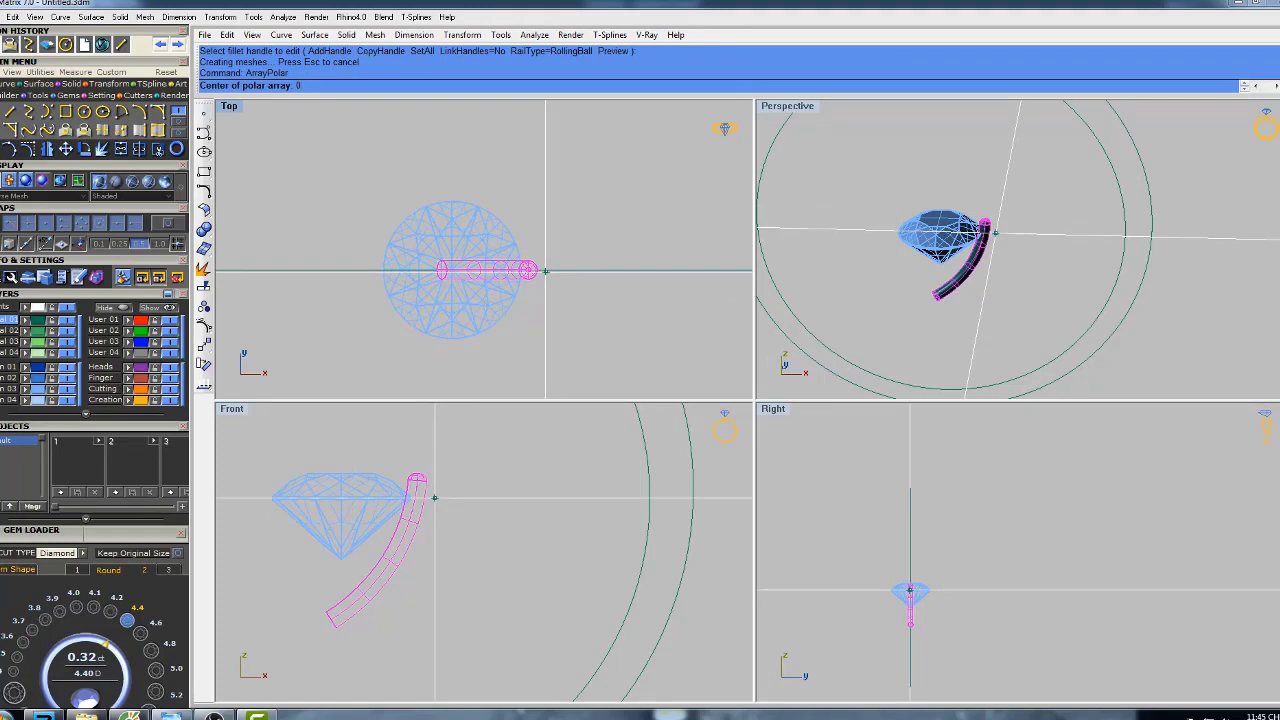
text(0)
key(Return)
text(6)
key(Return)
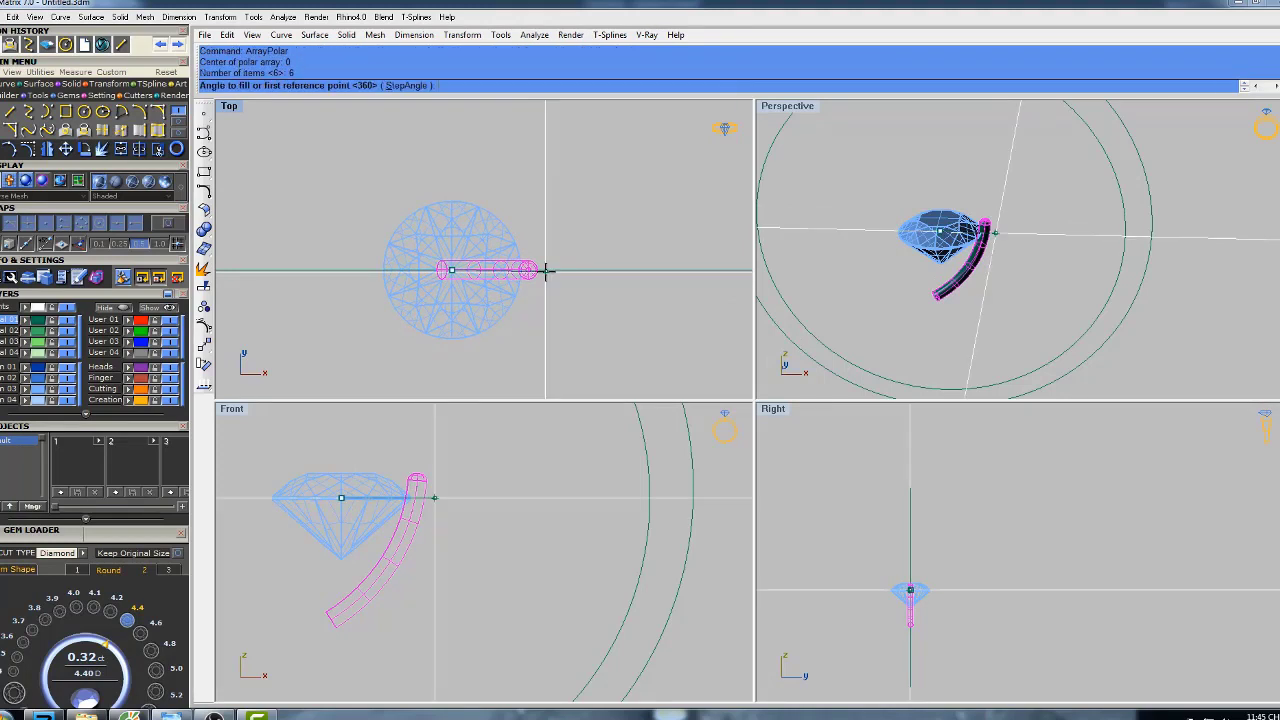
key(Return)
- Move the diamond, six prongs and prong curve straight up about 12.2 mm to the top of the ring circles
scroll(514, 444, down, 2)
scroll(520, 470, down, 3)
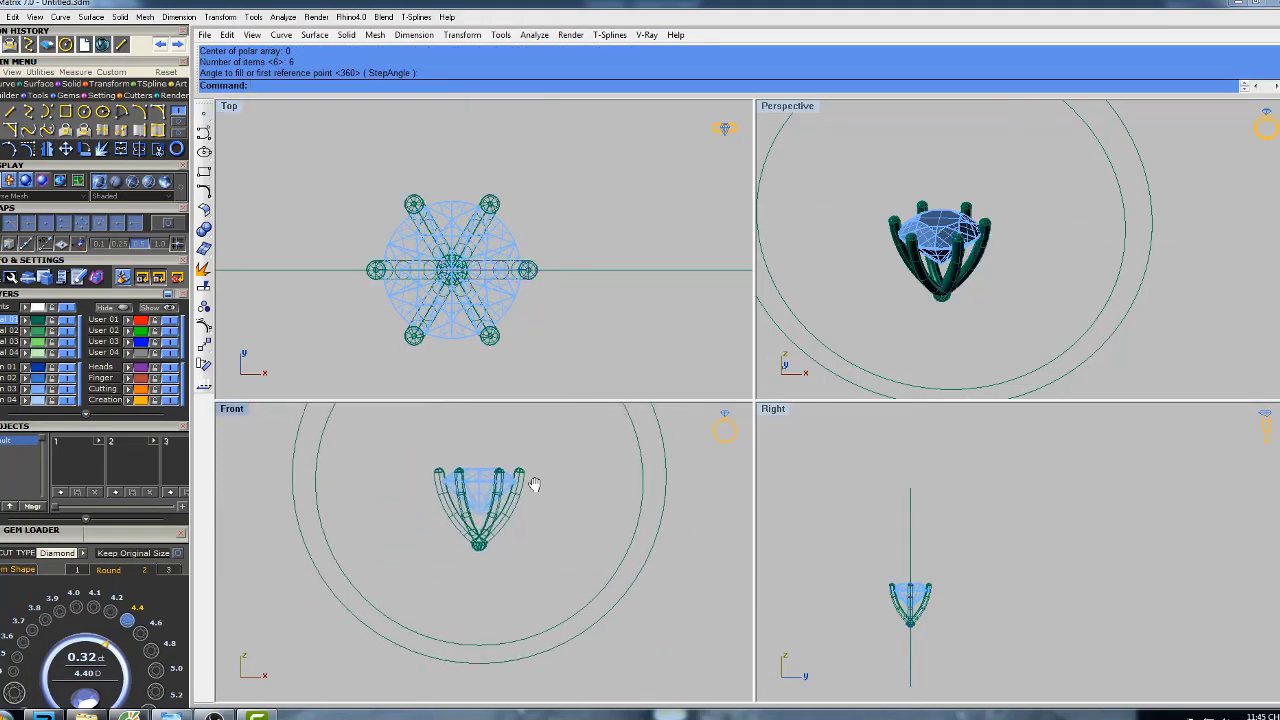
drag(452, 458, 540, 545)
right_drag(531, 452, 537, 531)
text(ve)
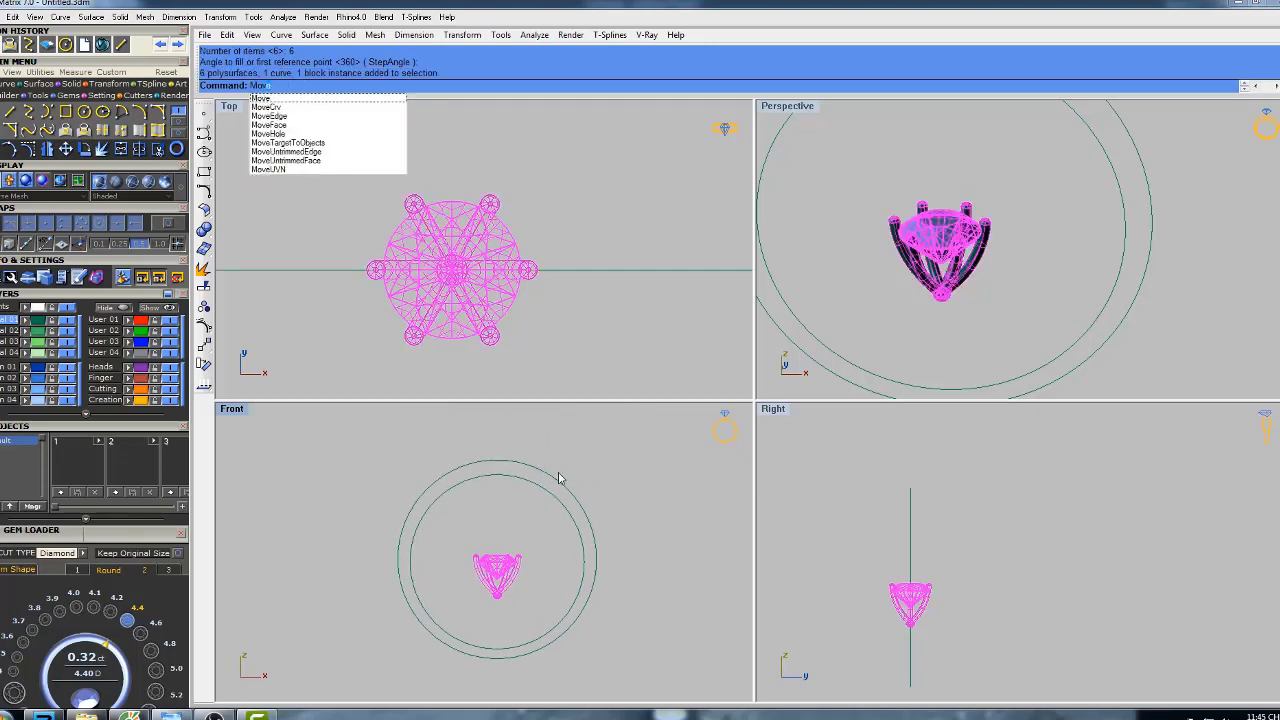
key(Return)
click(563, 522)
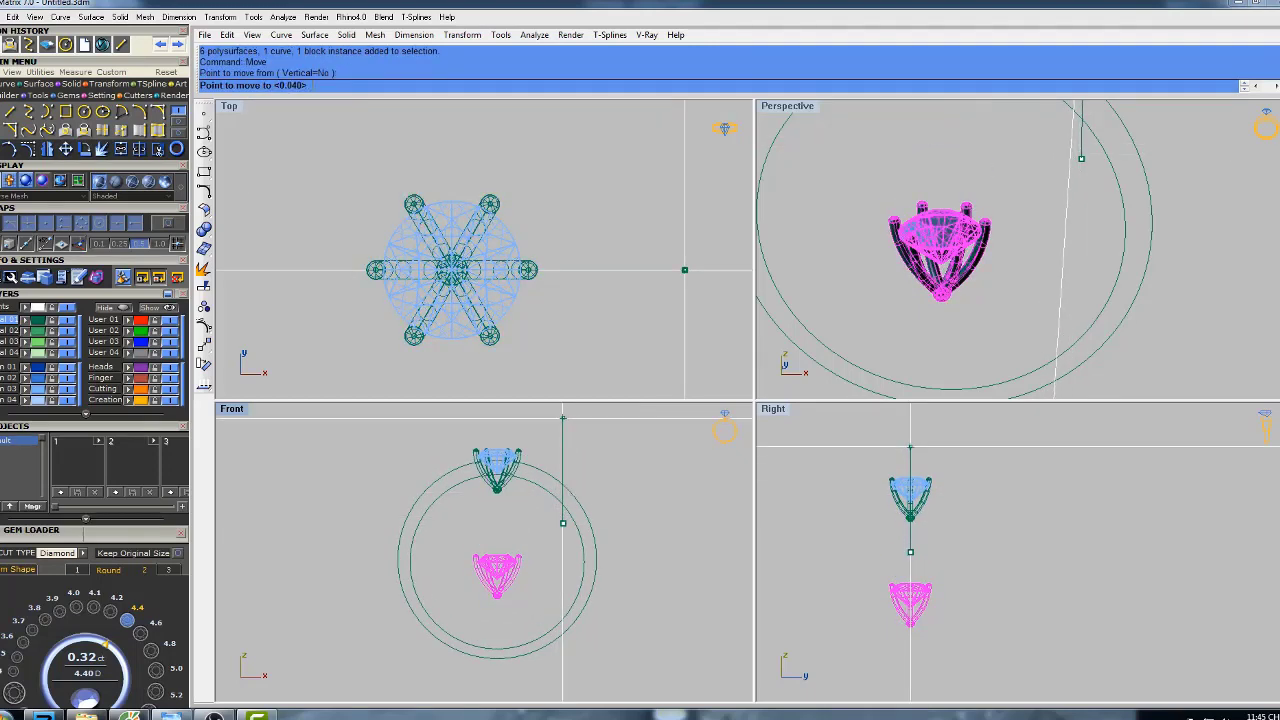
click(562, 436)
- Try raising the diamond and prongs about 0.16 mm relative to the inner ring circle, and undo that move
scroll(505, 472, up, 2)
scroll(503, 468, up, 3)
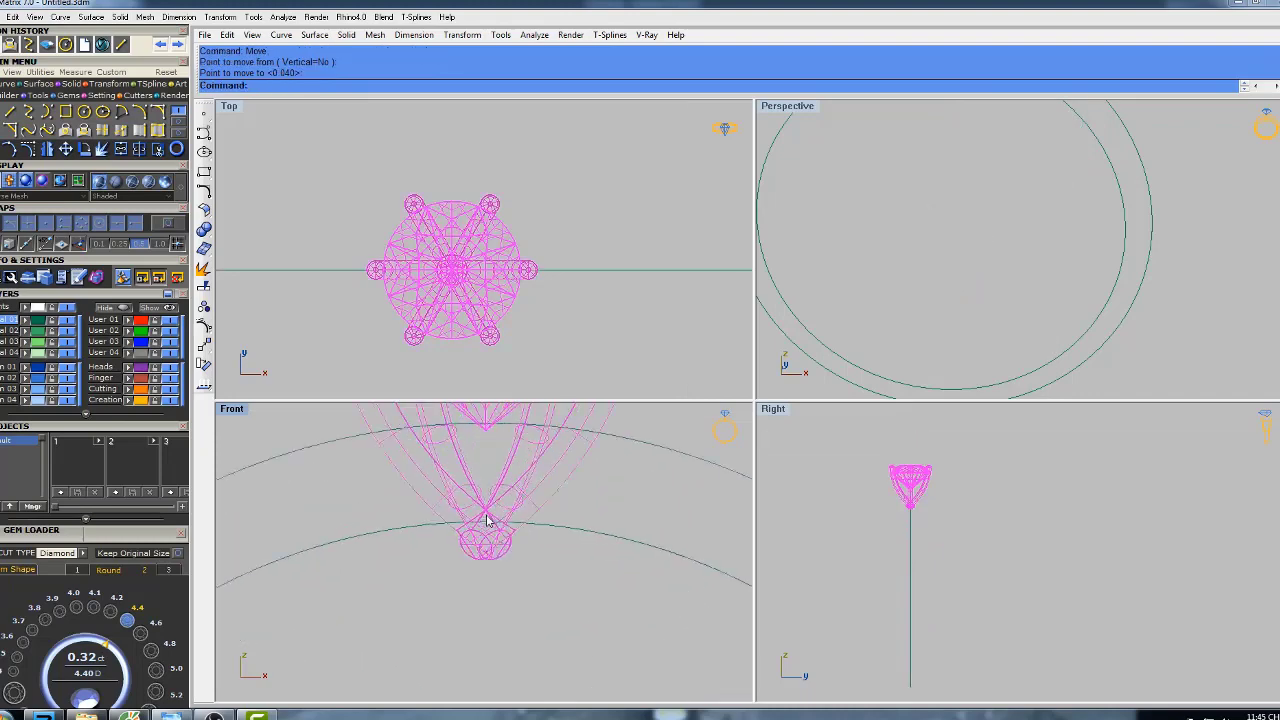
key(Return)
click(536, 462)
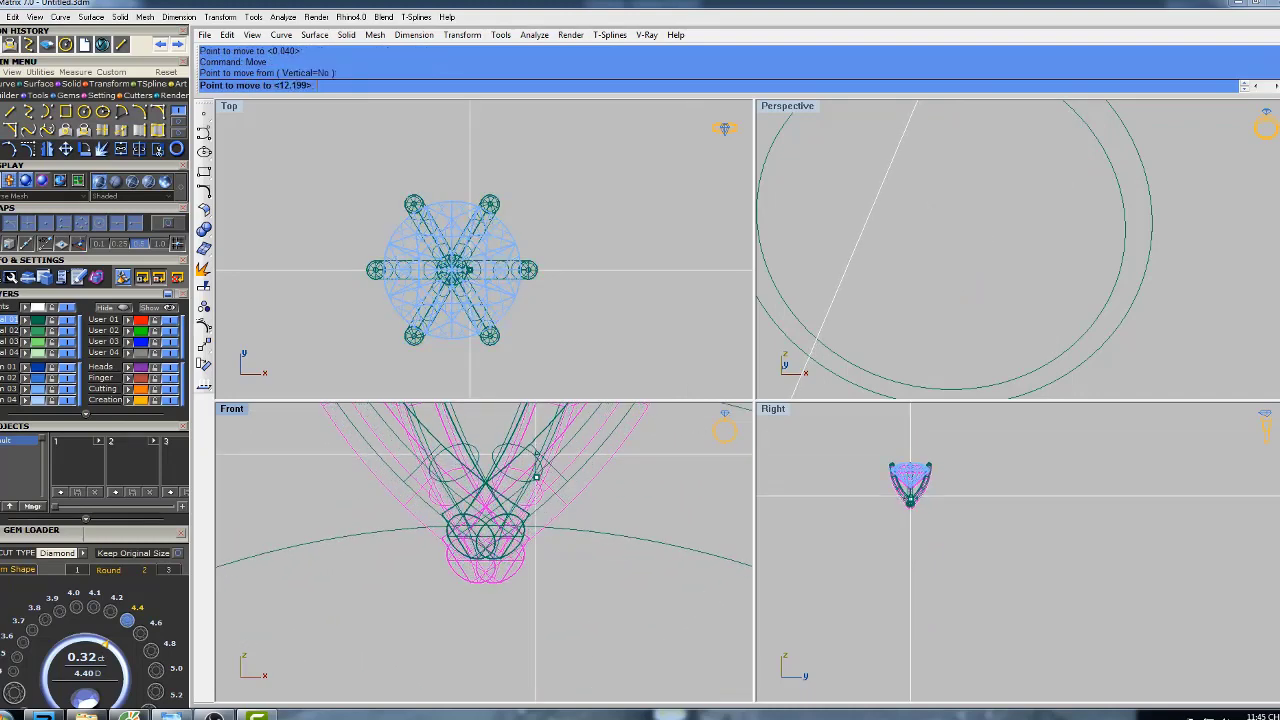
click(536, 462)
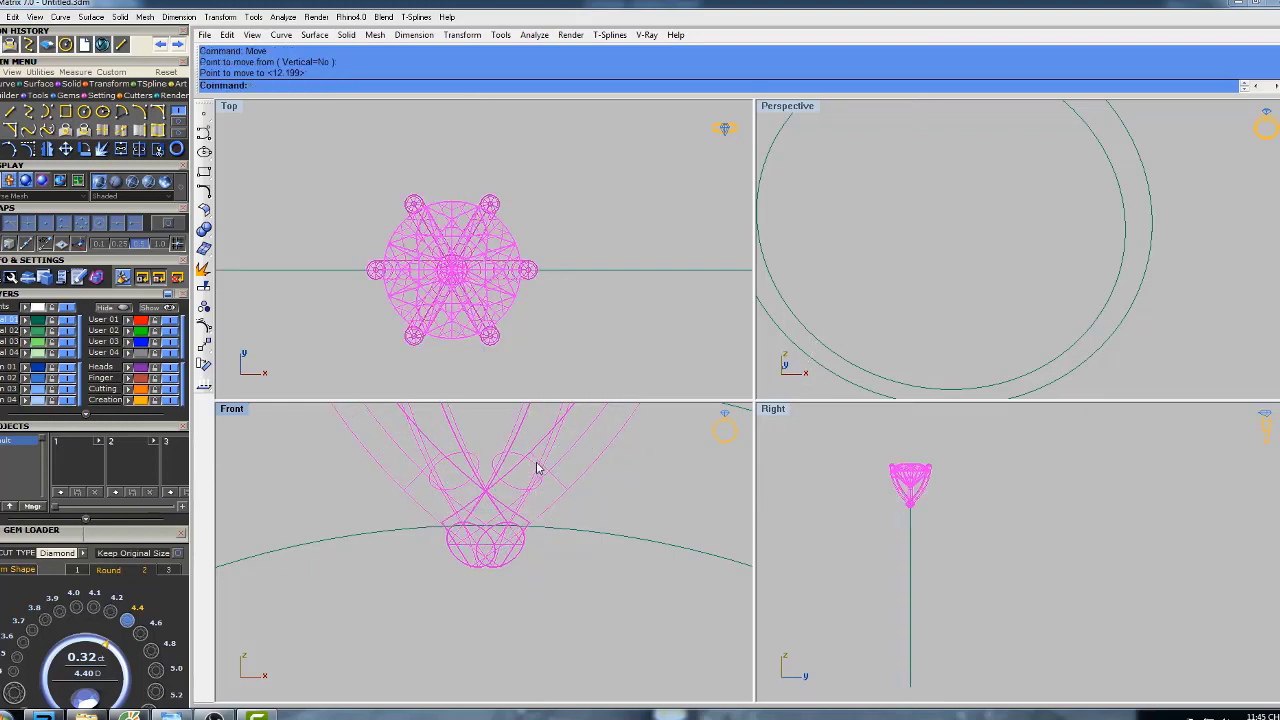
scroll(541, 476, down, 3)
key(ctrl+z)
- Raise the diamond and prongs slightly in the front view to adjust the prong base against the inner ring circle
key(Return)
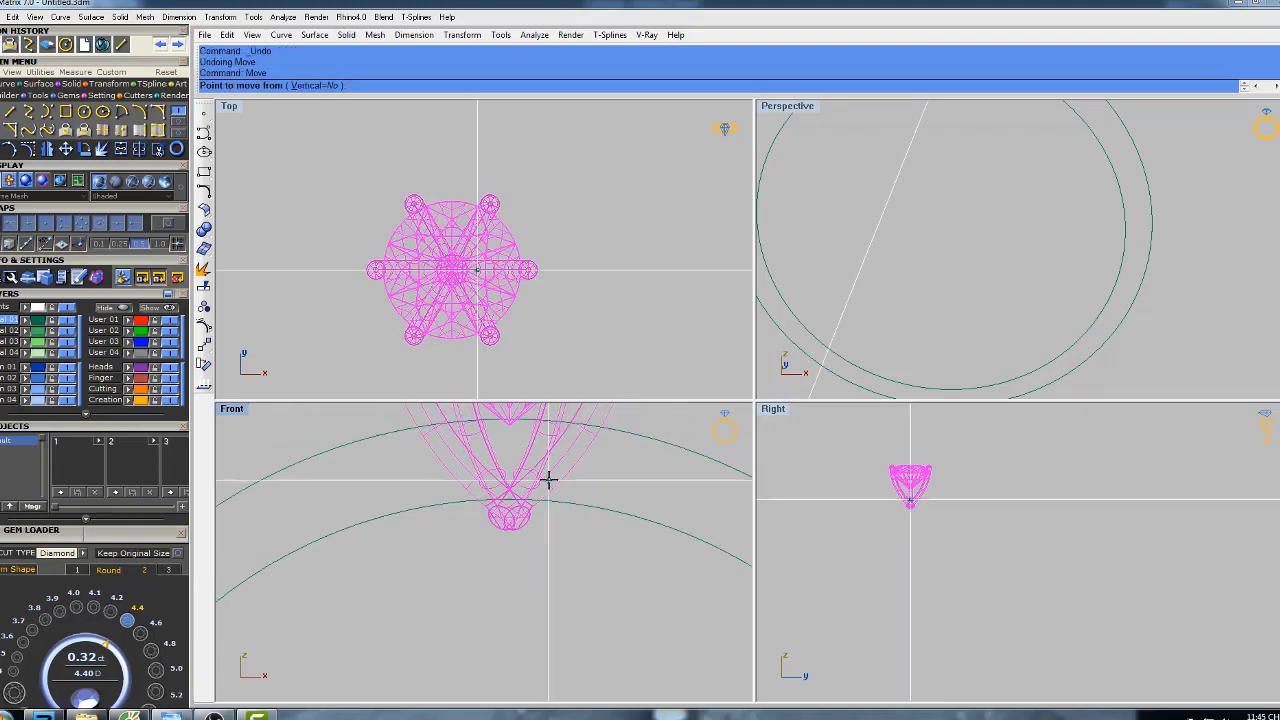
scroll(543, 478, up, 3)
click(545, 475)
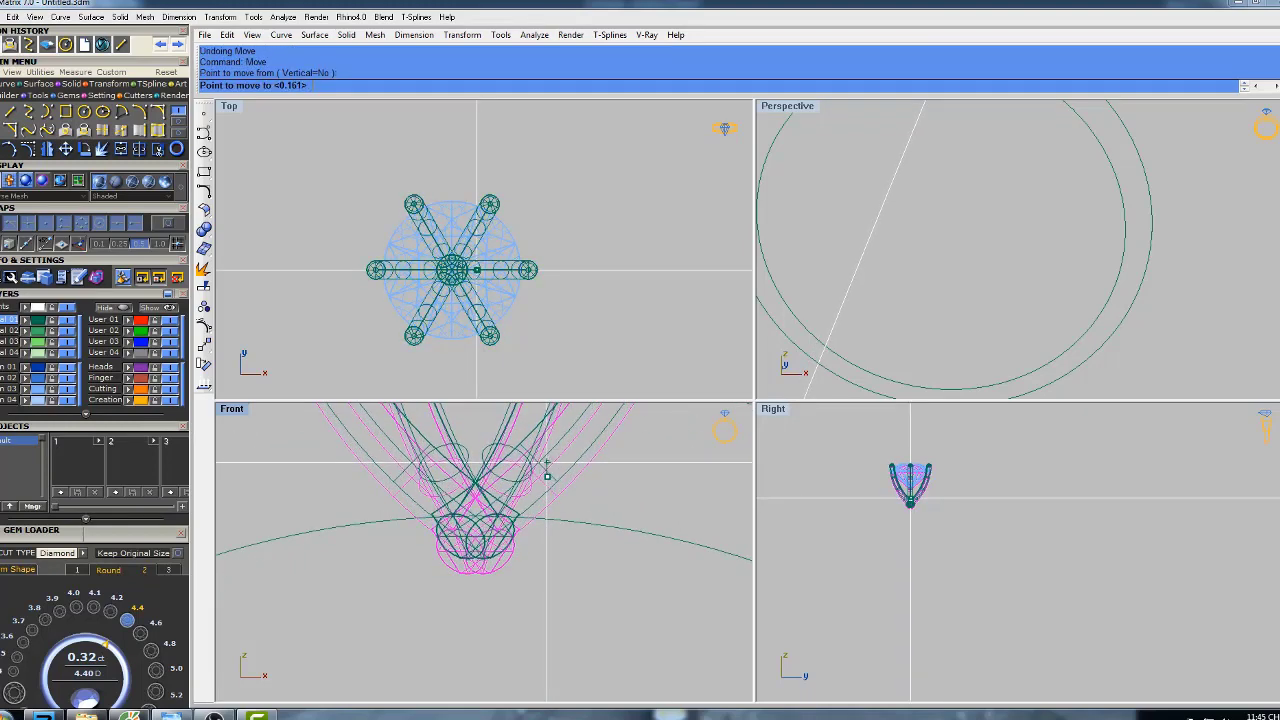
click(547, 460)
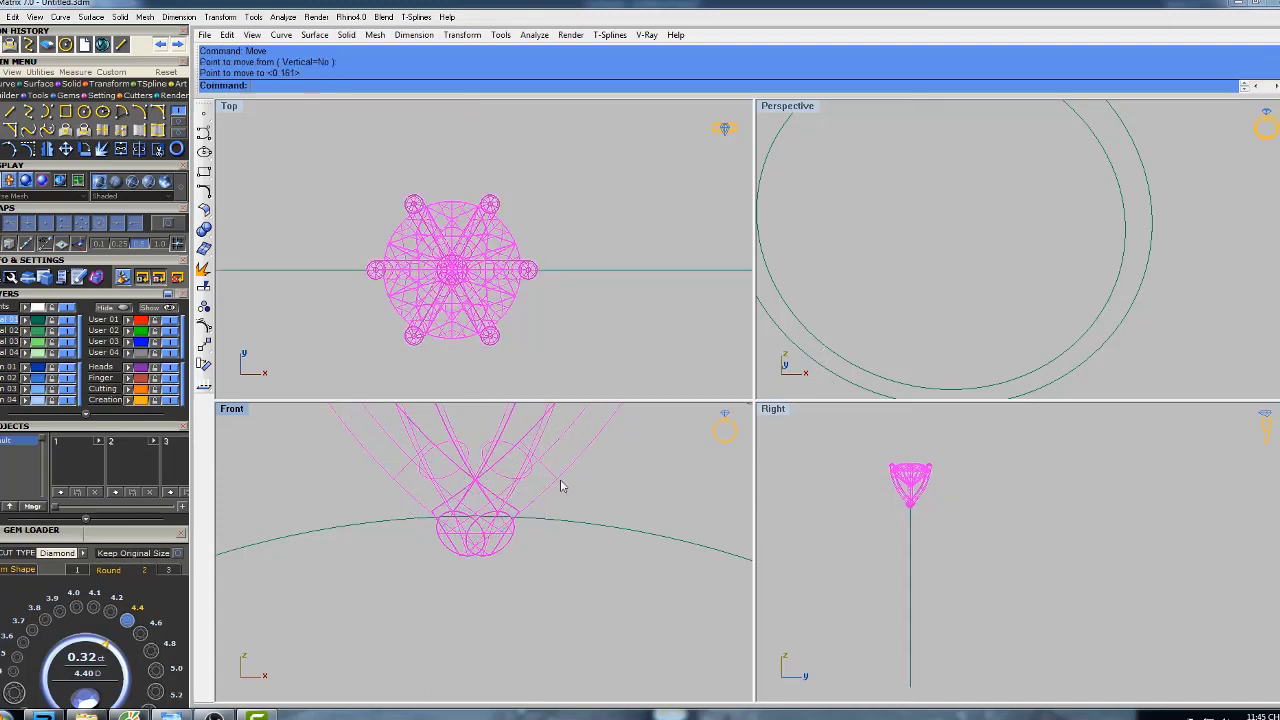
key(Escape)
- Draw a three-point interpolated curve in the top view from inside the diamond outline past the +X prong to the ring's outer end
scroll(608, 480, down, 5)
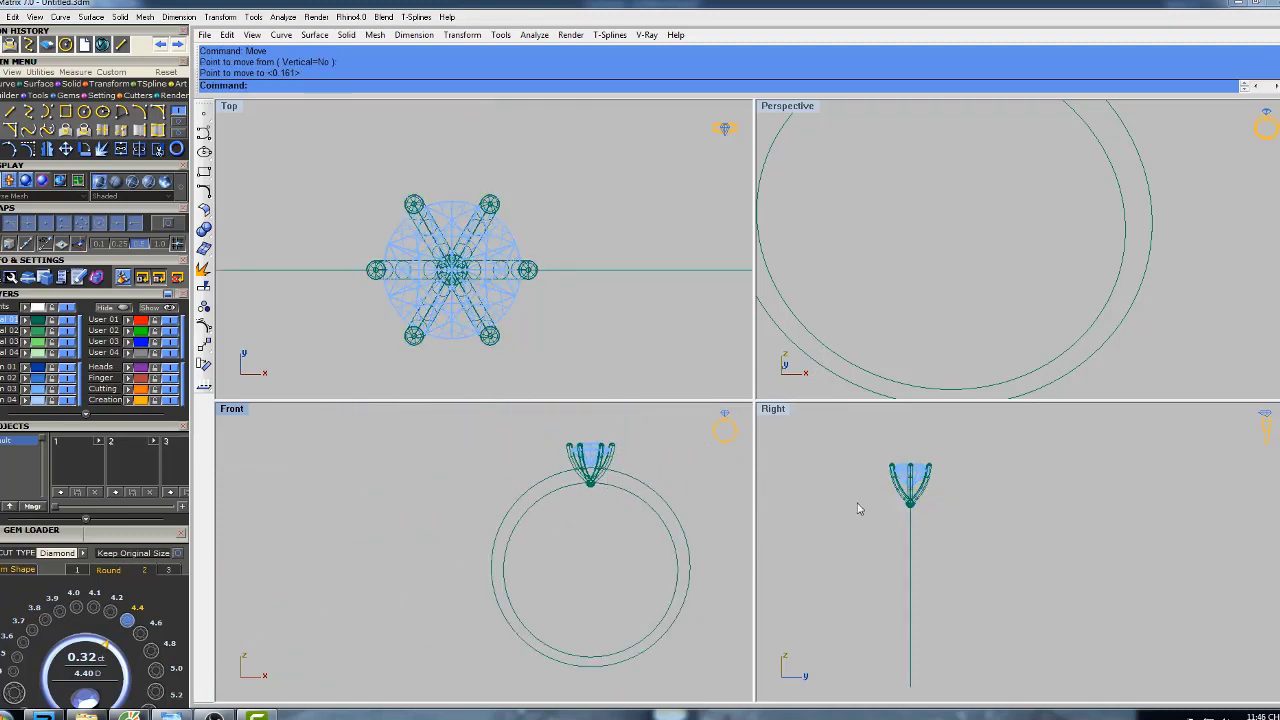
right_drag(857, 509, 846, 475)
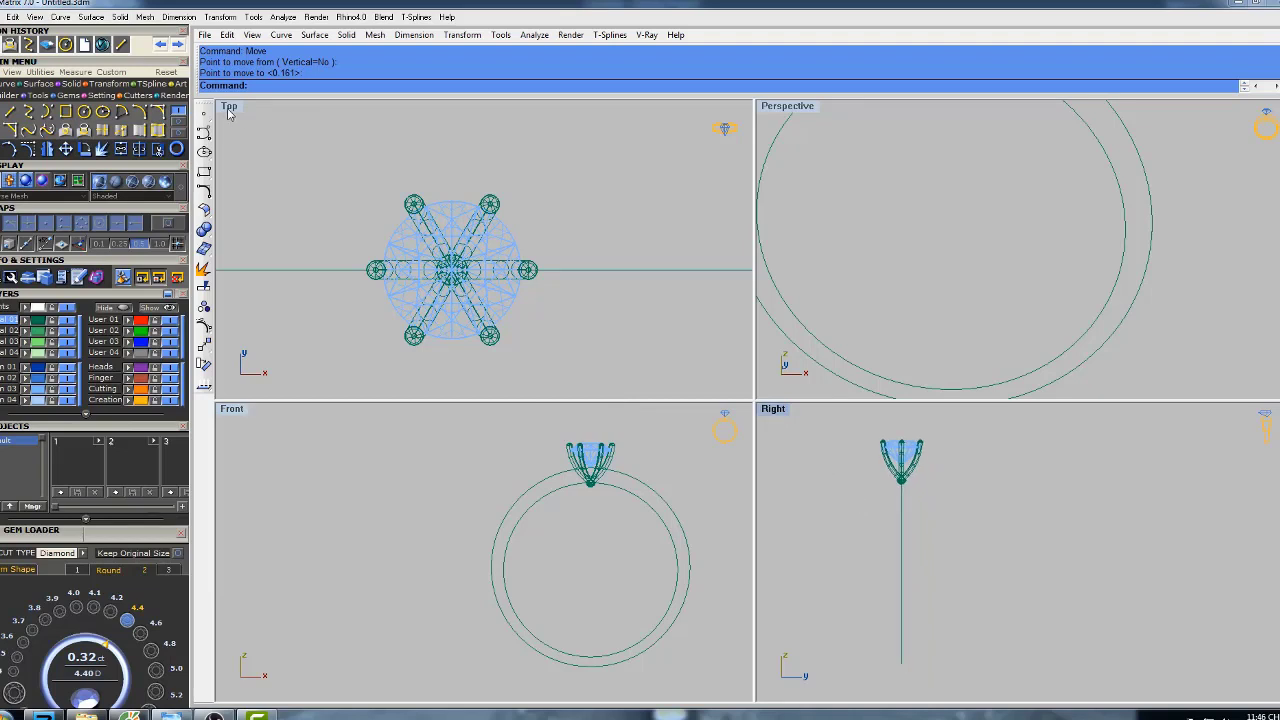
scroll(429, 245, down, 3)
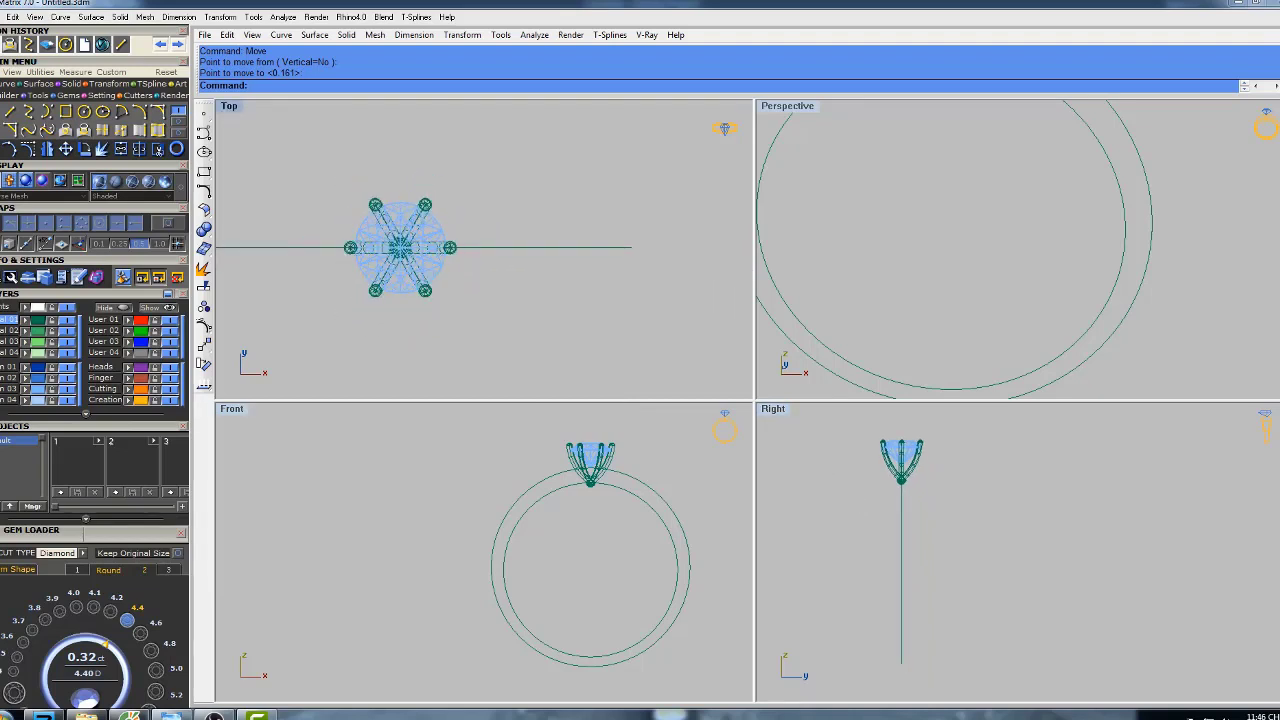
click(44, 112)
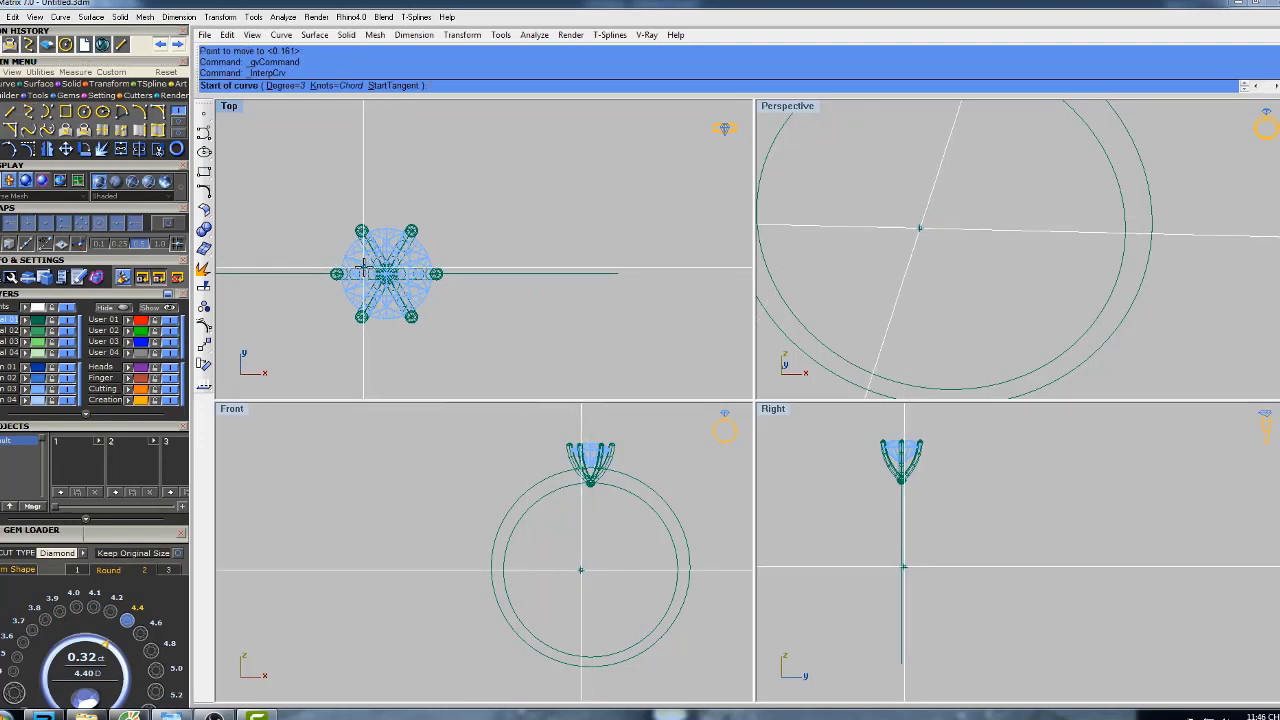
click(358, 270)
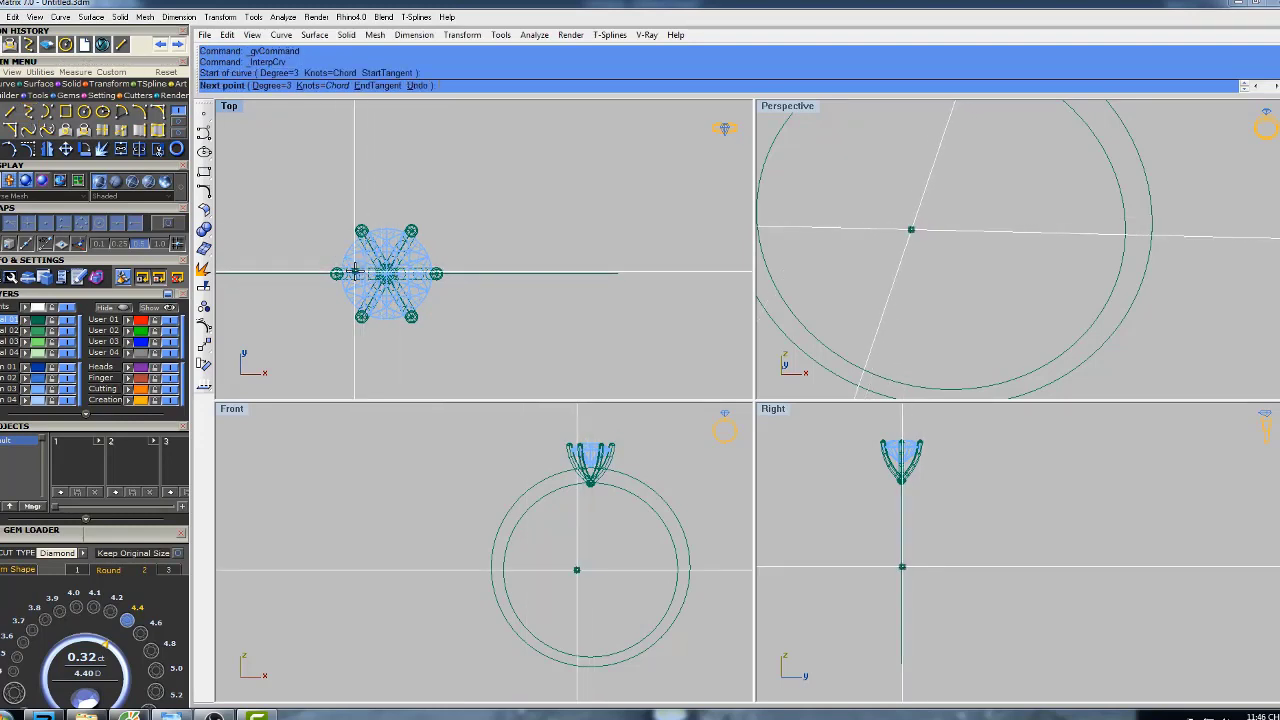
click(431, 263)
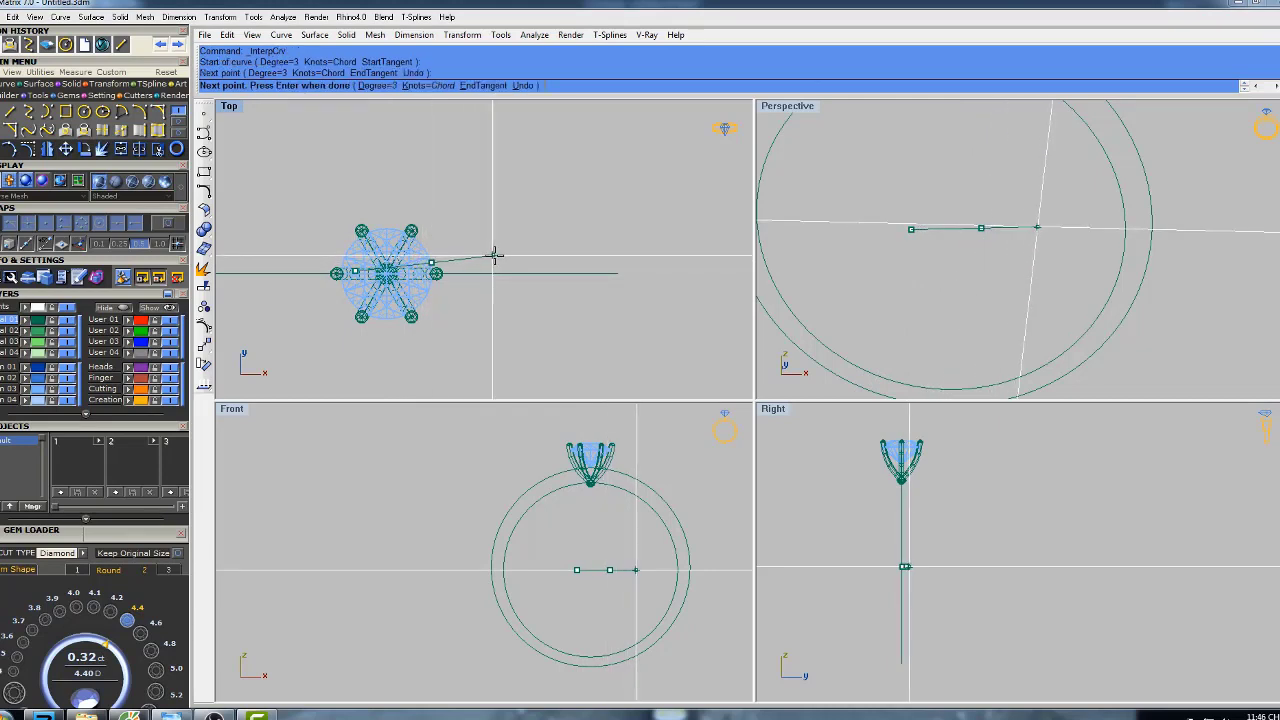
click(621, 250)
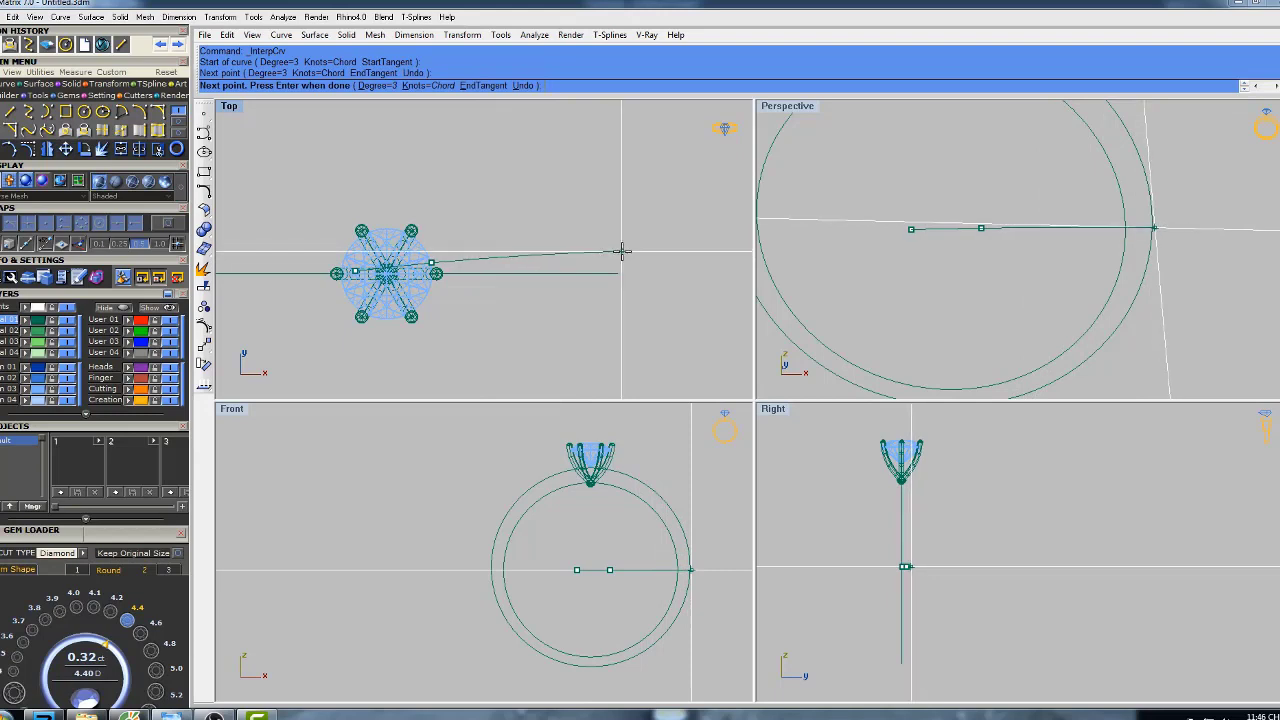
key(Return)
- Select the new interpolated curve in the top view and turn on its control points
click(616, 252)
scroll(540, 270, up, 3)
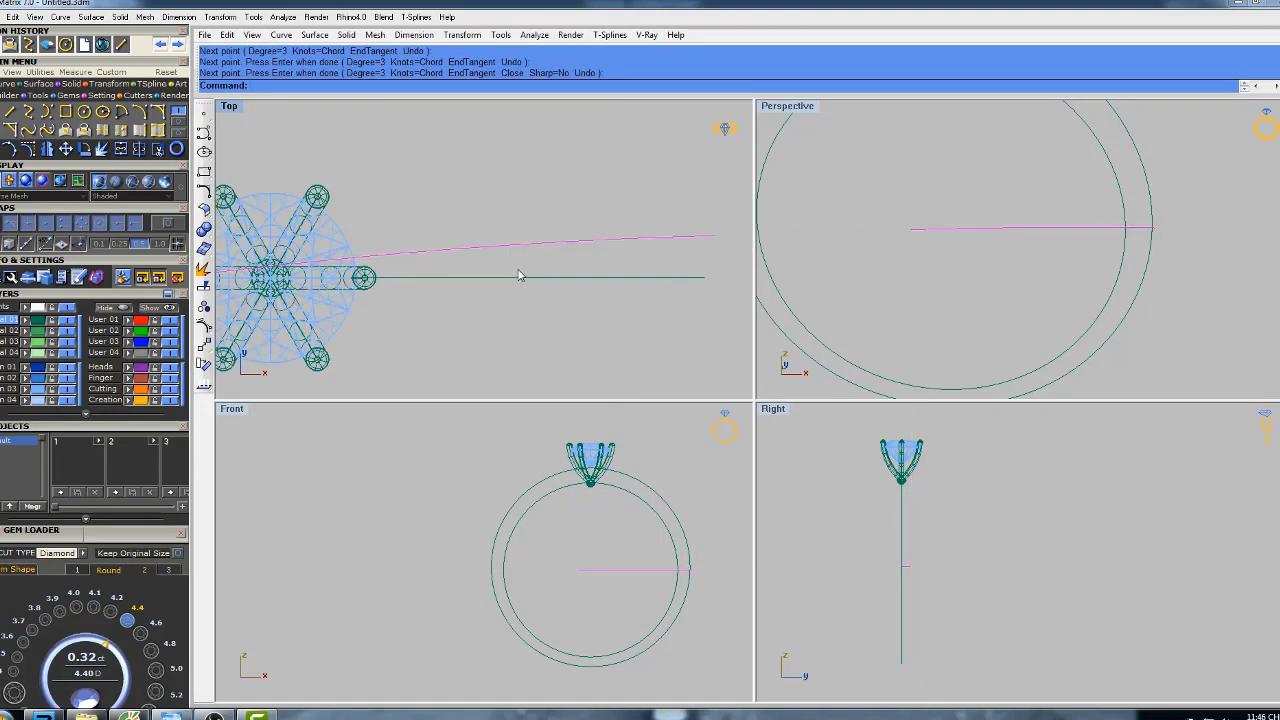
right_drag(560, 258, 543, 249)
key(F10)
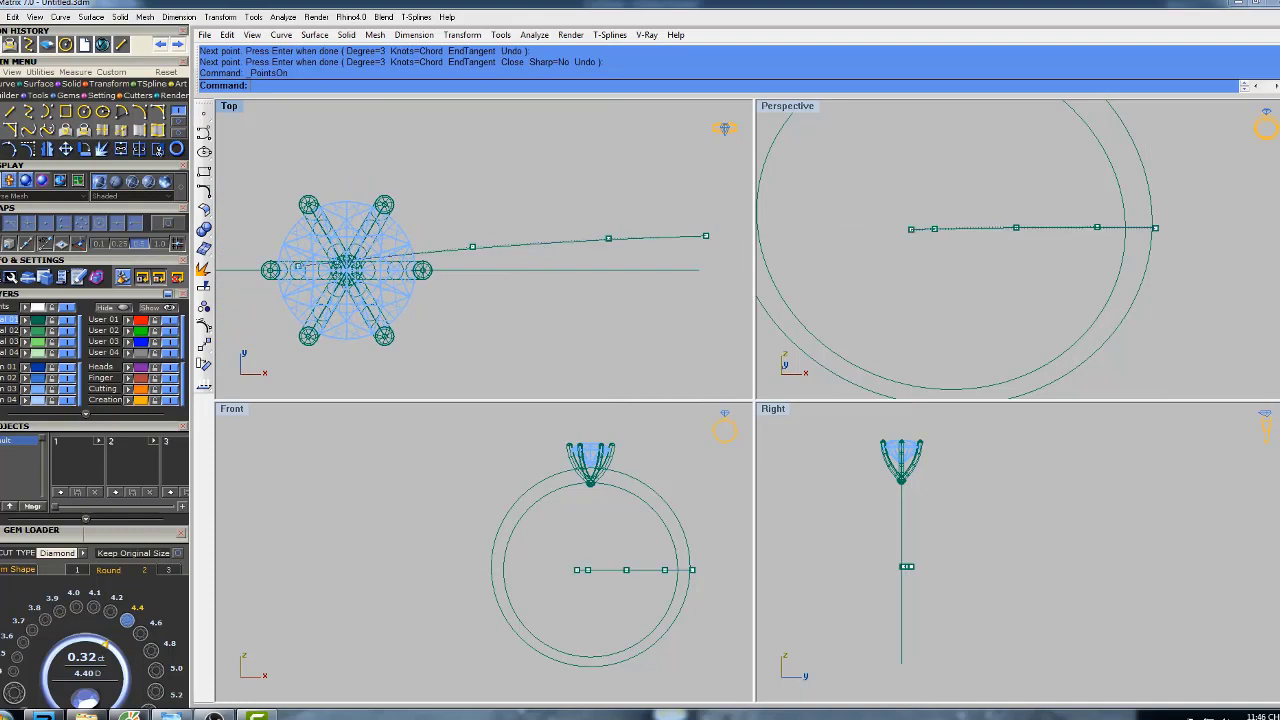
- Move the interpolated curve's inner end control point slightly toward -X and down to the ring's centre line in the top view
drag(310, 286, 310, 287)
scroll(320, 289, up, 3)
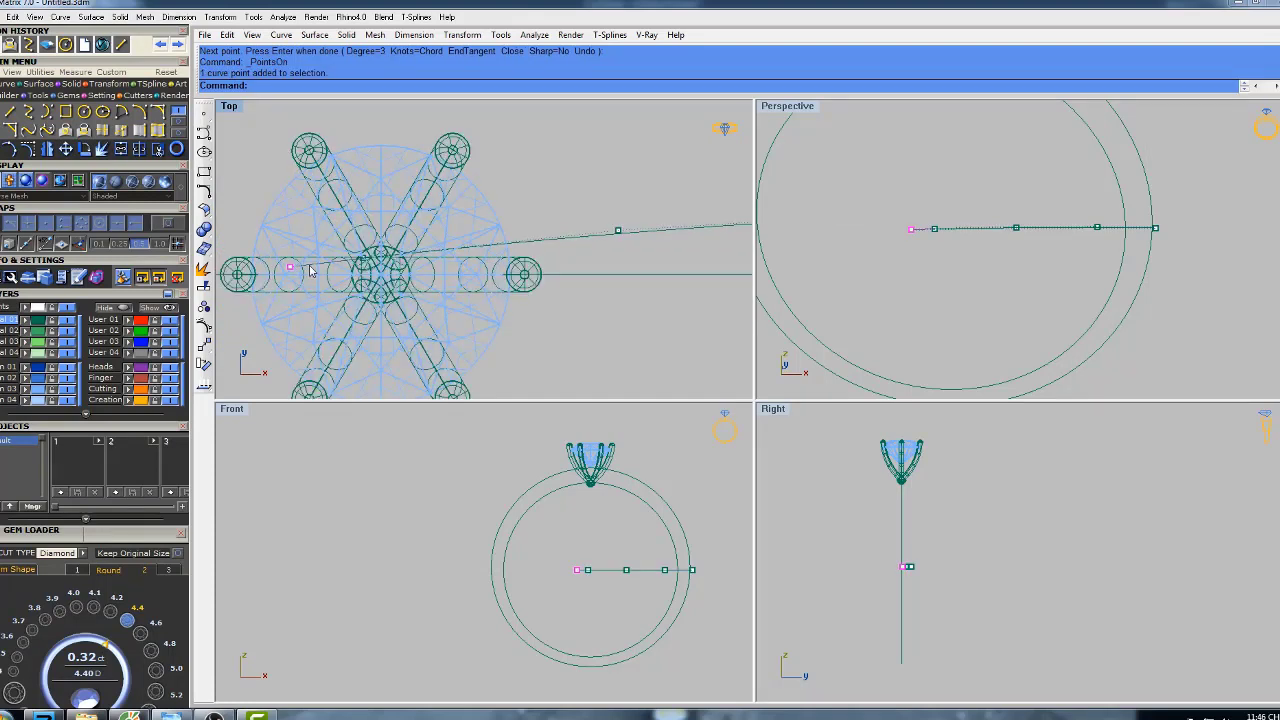
text(Mo)
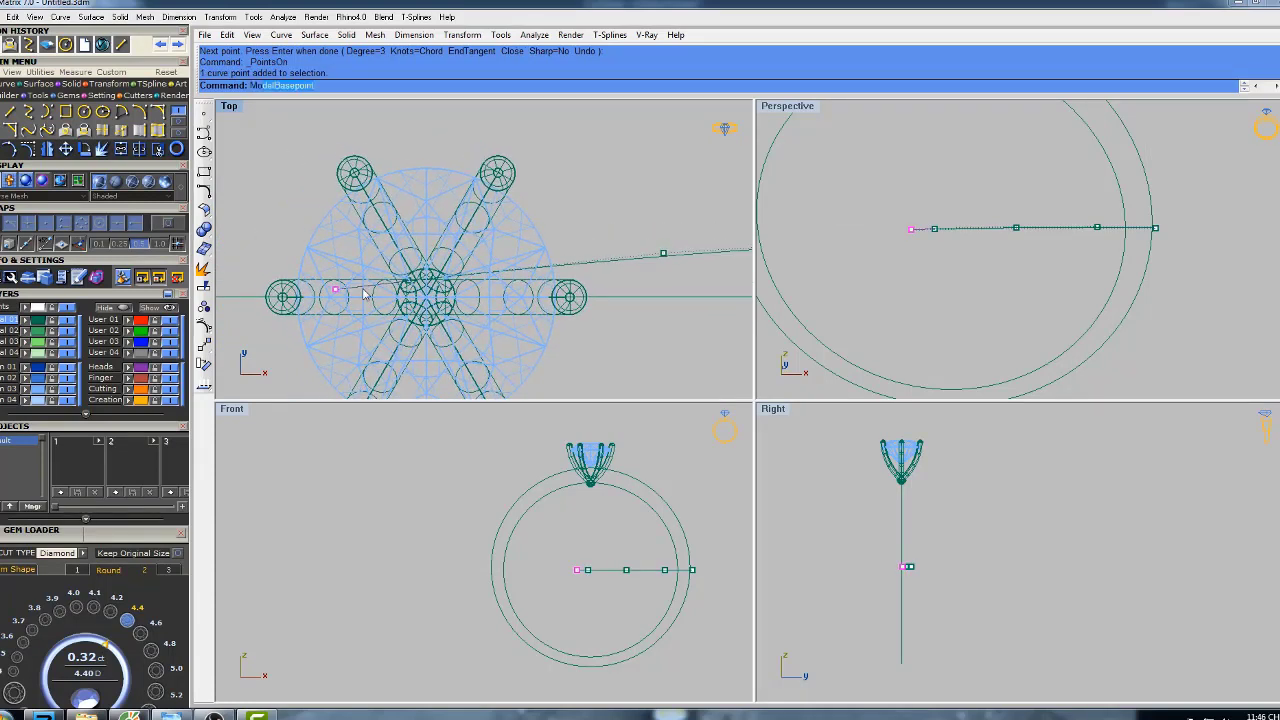
text(ve)
key(Return)
click(402, 222)
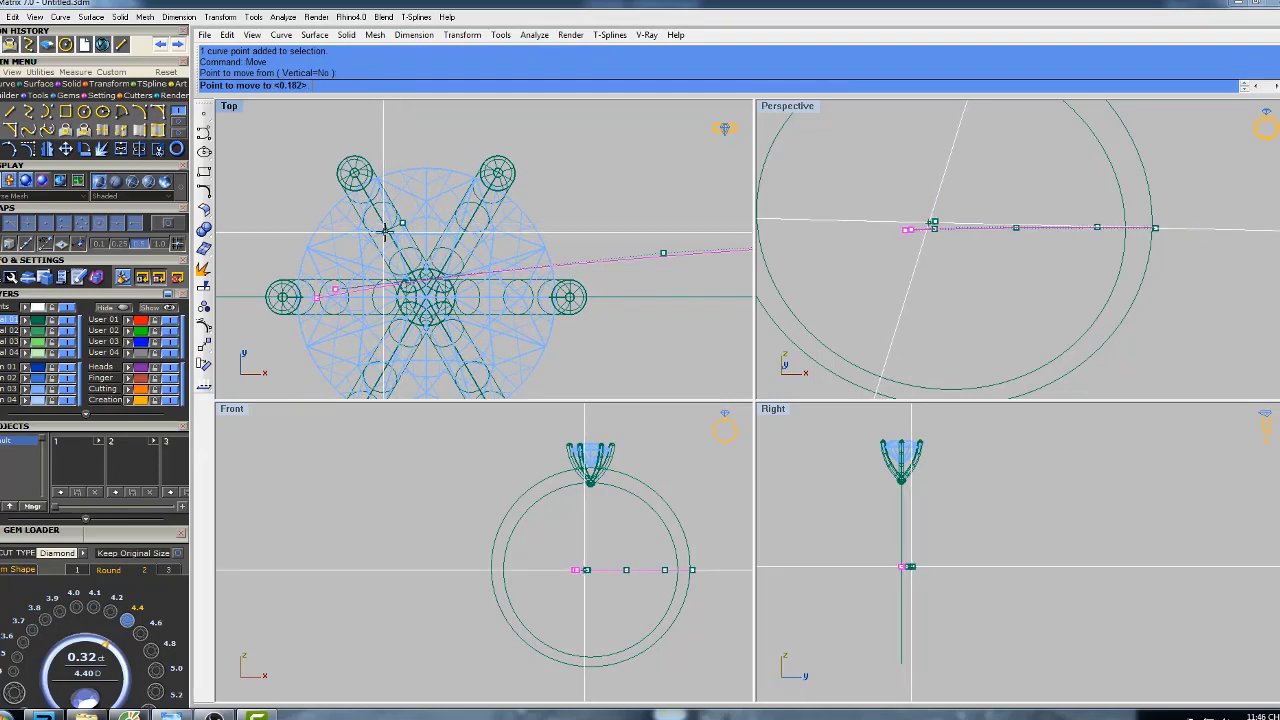
click(384, 232)
- Delete the curve's second control point, the one beside the prong base, in the top view
drag(391, 153, 438, 283)
right_drag(469, 273, 452, 293)
text(d)
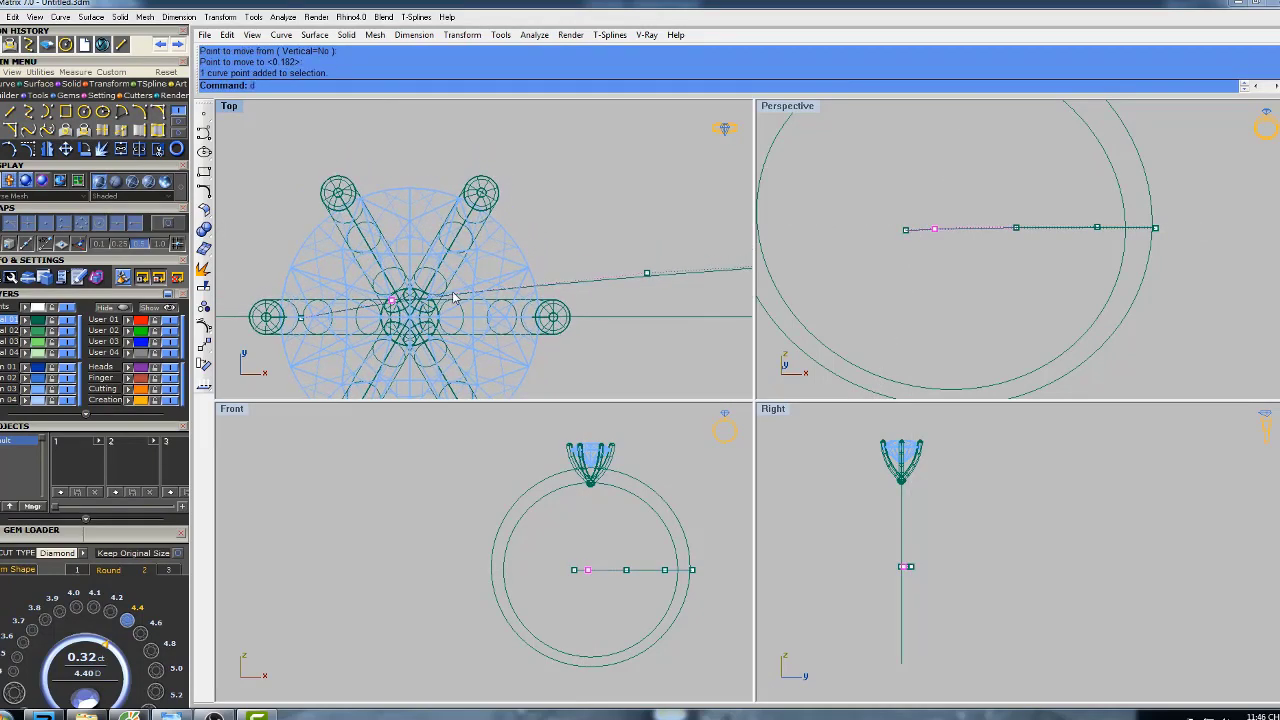
key(Return)
- Move the control point just outside the +X prong about 0.3 mm toward -X in the top view
drag(655, 305, 655, 305)
scroll(651, 303, down, 4)
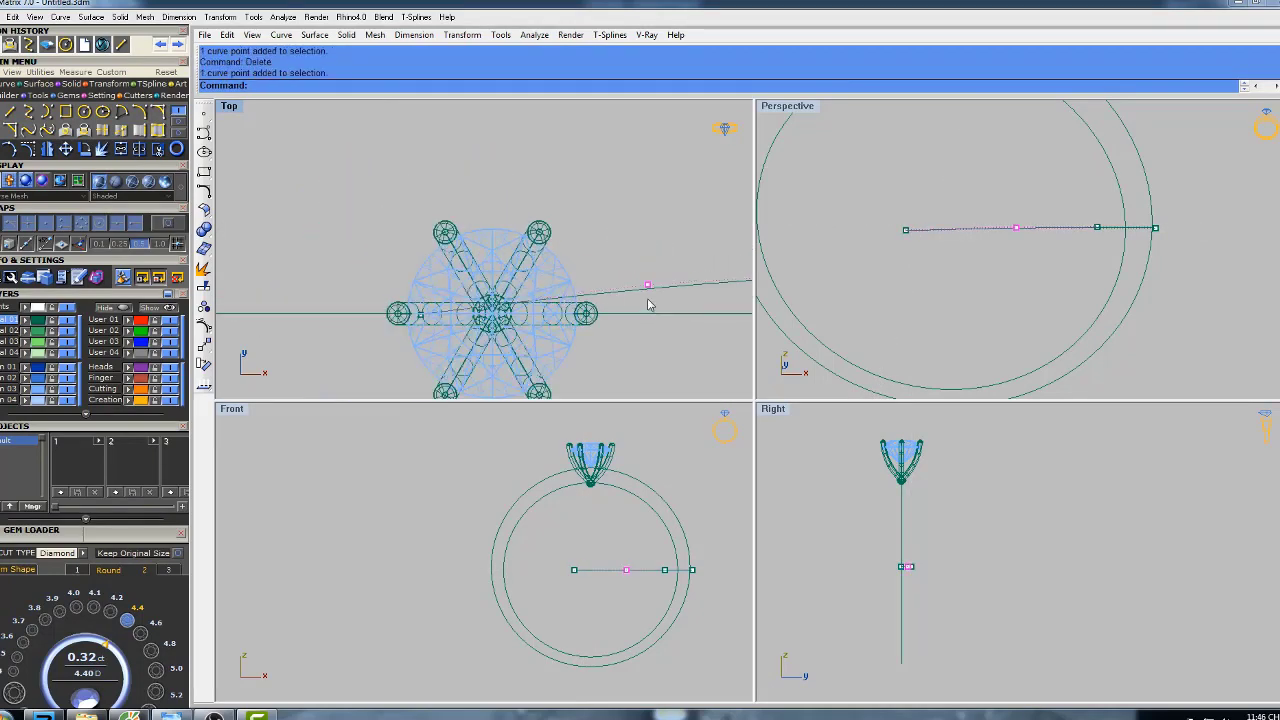
scroll(514, 287, down, 4)
right_drag(649, 301, 478, 301)
scroll(510, 291, up, 4)
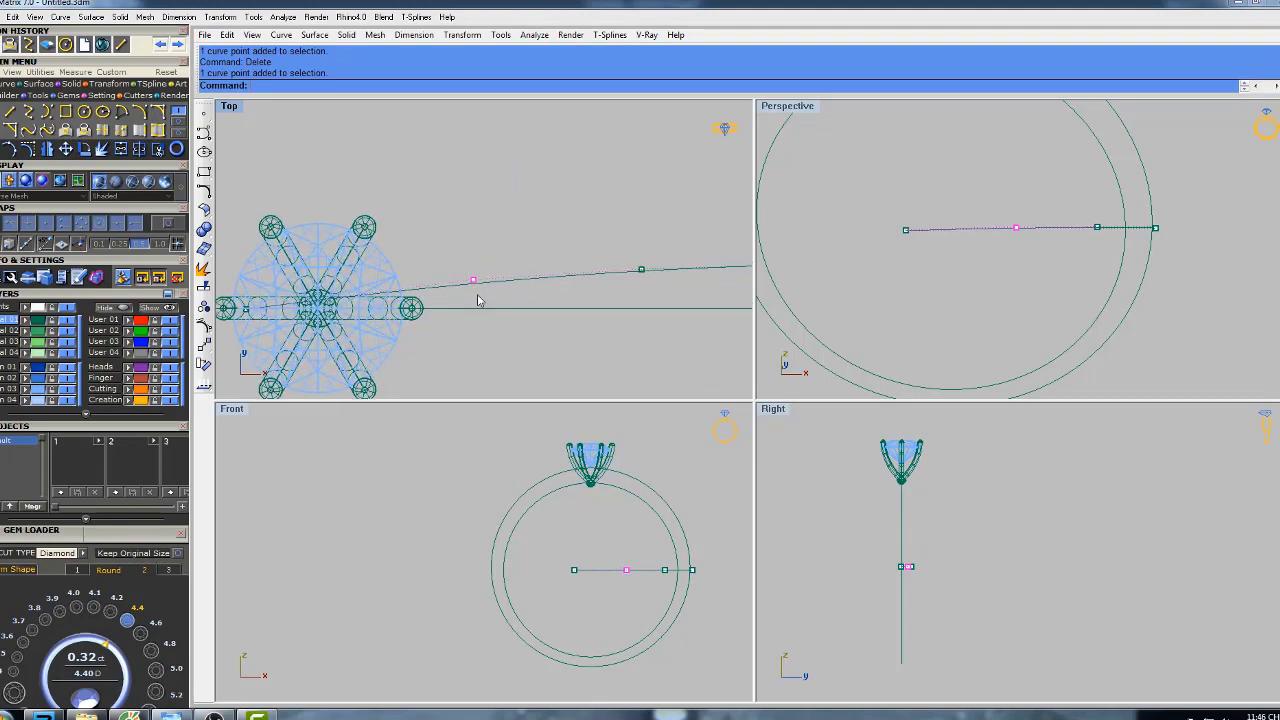
text(Move)
key(Return)
click(536, 319)
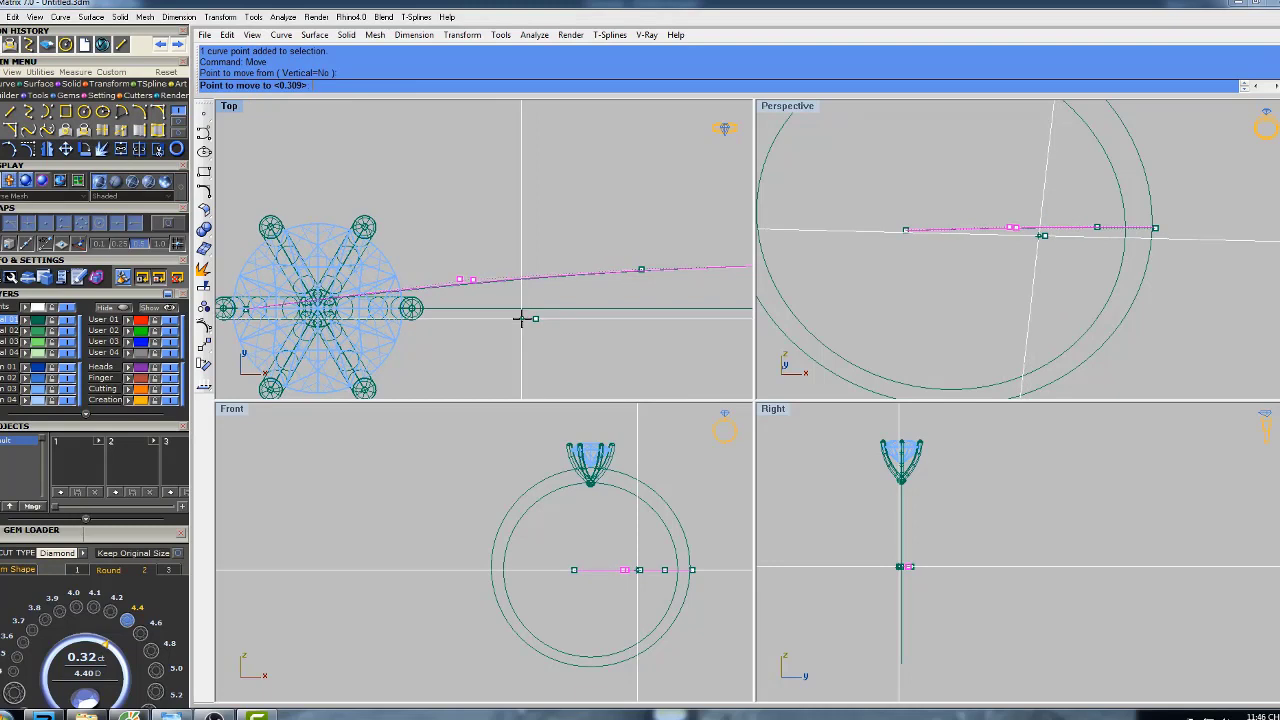
click(522, 317)
- Nudge the control point next to the curve's outer end slightly toward -X and down in the top view
right_drag(571, 320, 471, 337)
drag(530, 257, 565, 319)
scroll(533, 303, up, 6)
right_click(534, 301)
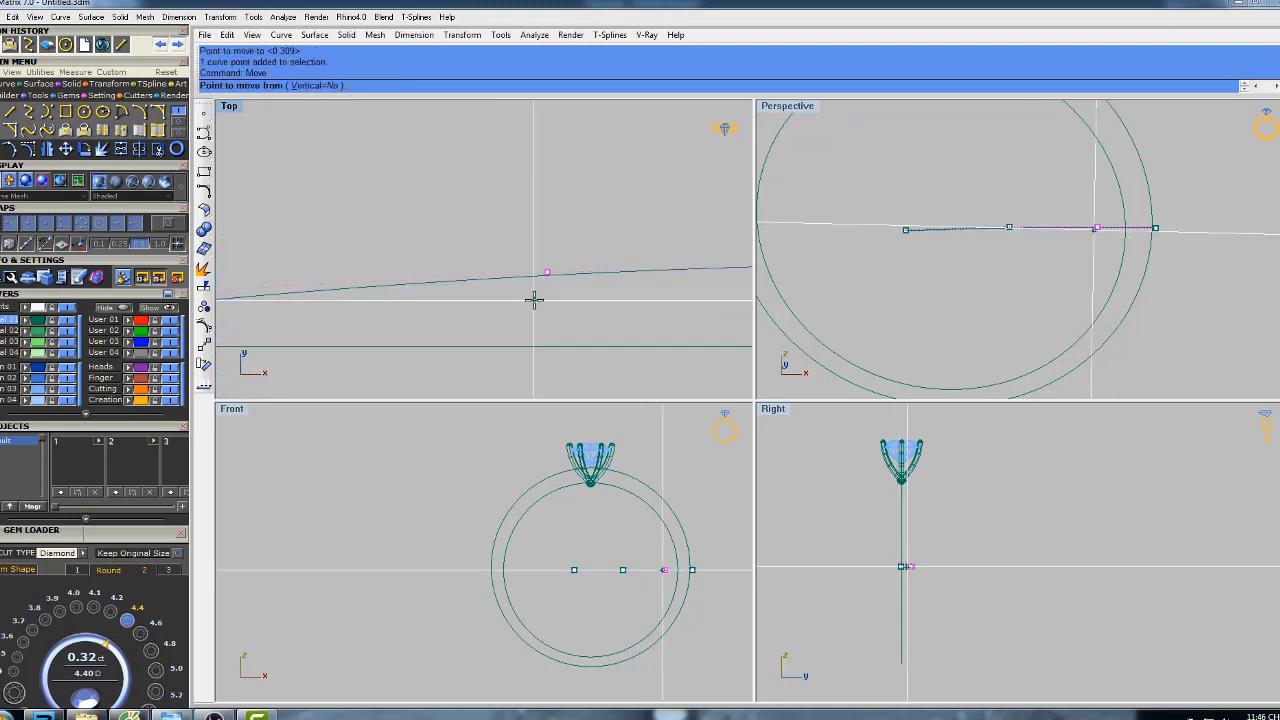
click(565, 213)
click(560, 214)
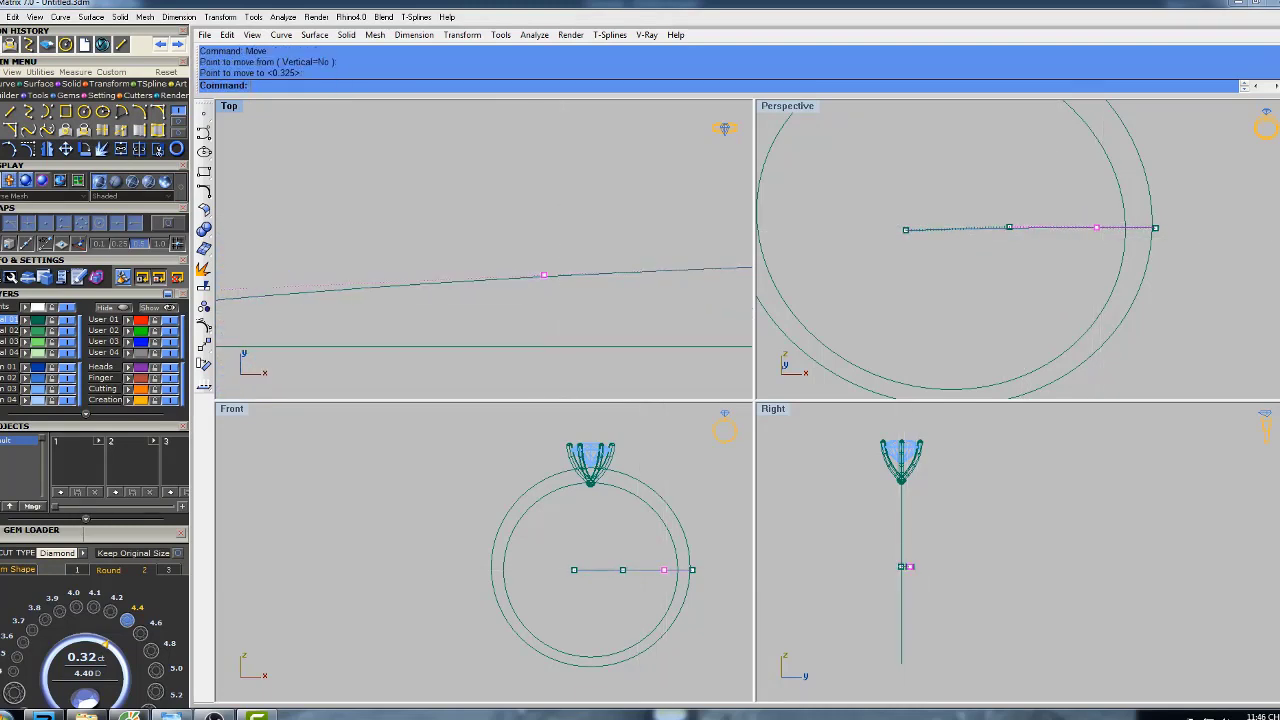
- Shift the control point nearest the +X prong about 0.055 mm toward -X in the top view
scroll(574, 263, down, 3)
click(515, 256)
scroll(503, 221, up, 2)
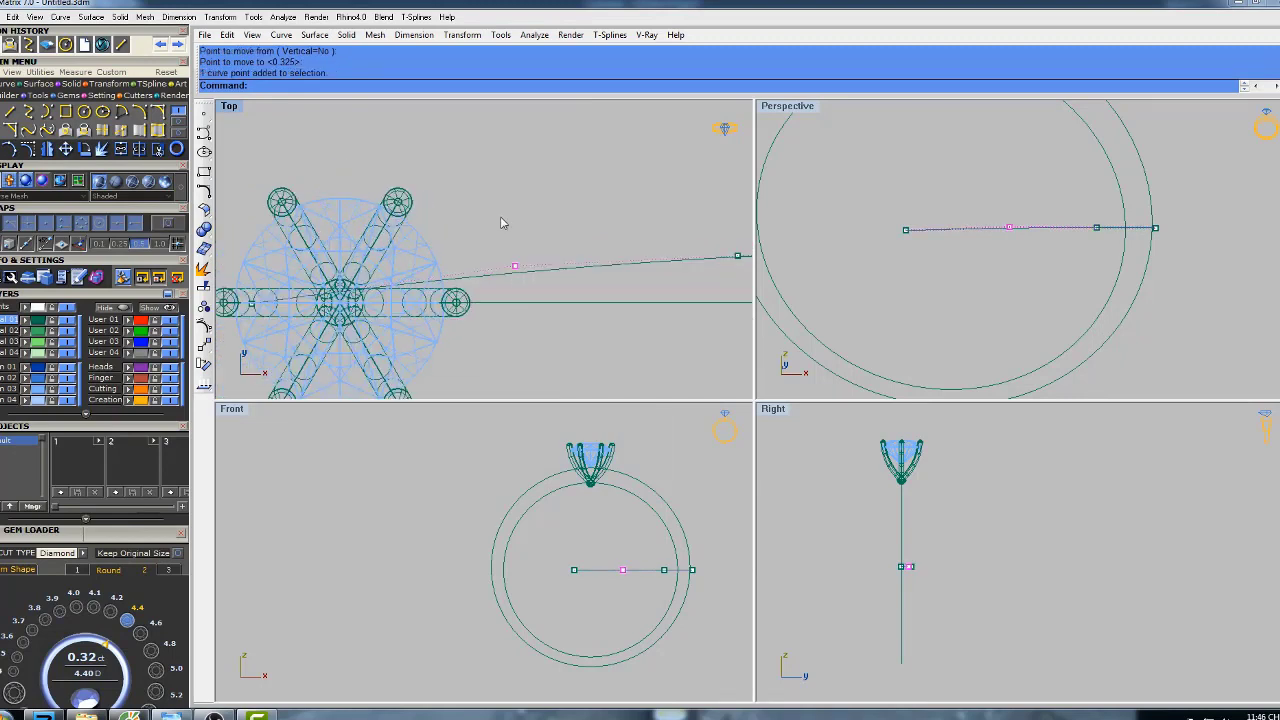
right_click(505, 221)
click(516, 204)
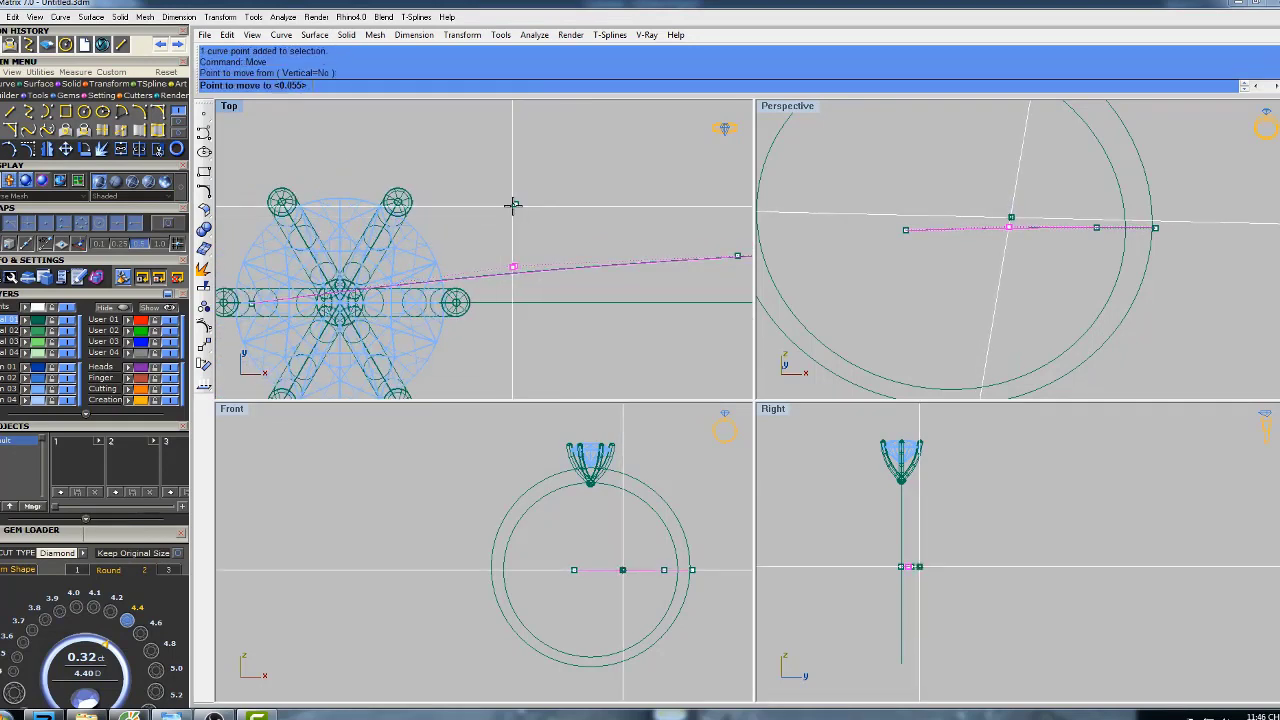
click(513, 204)
- Raise the curve's outer end control point slightly in the top view and nudge the adjacent control point up to match
scroll(517, 272, down, 1)
scroll(517, 272, up, 3)
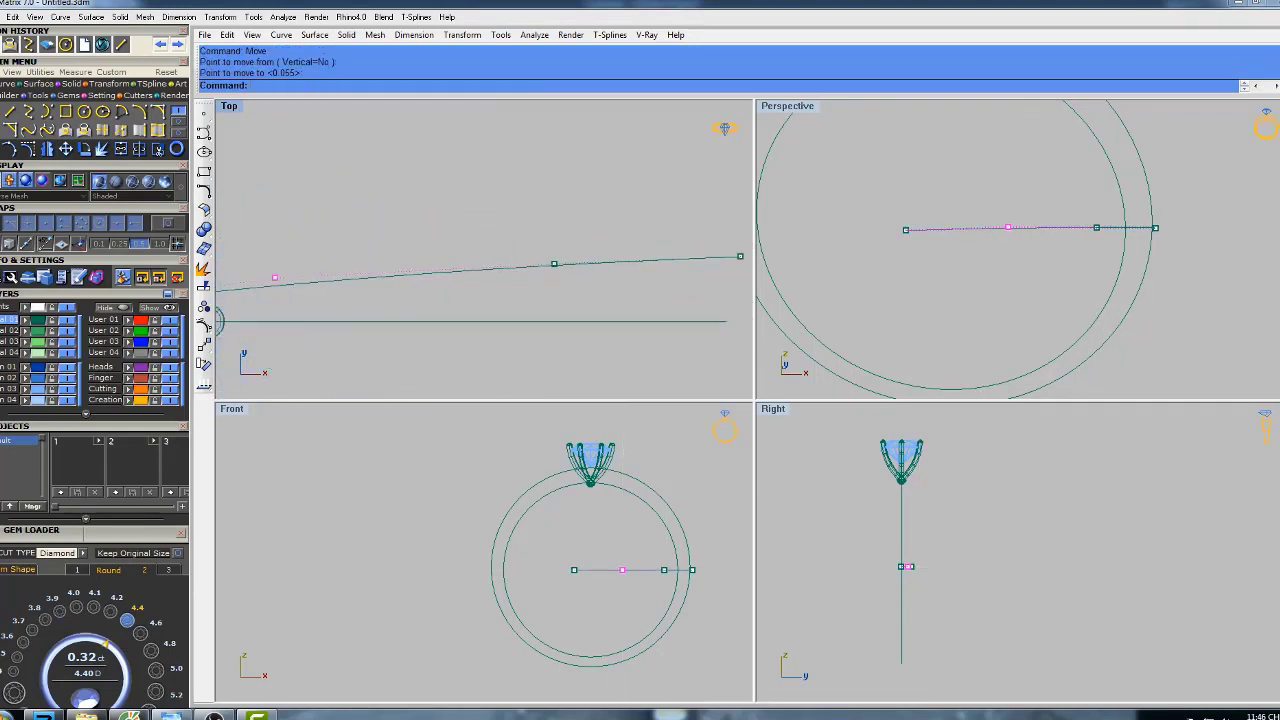
drag(514, 236, 580, 286)
right_drag(580, 286, 486, 281)
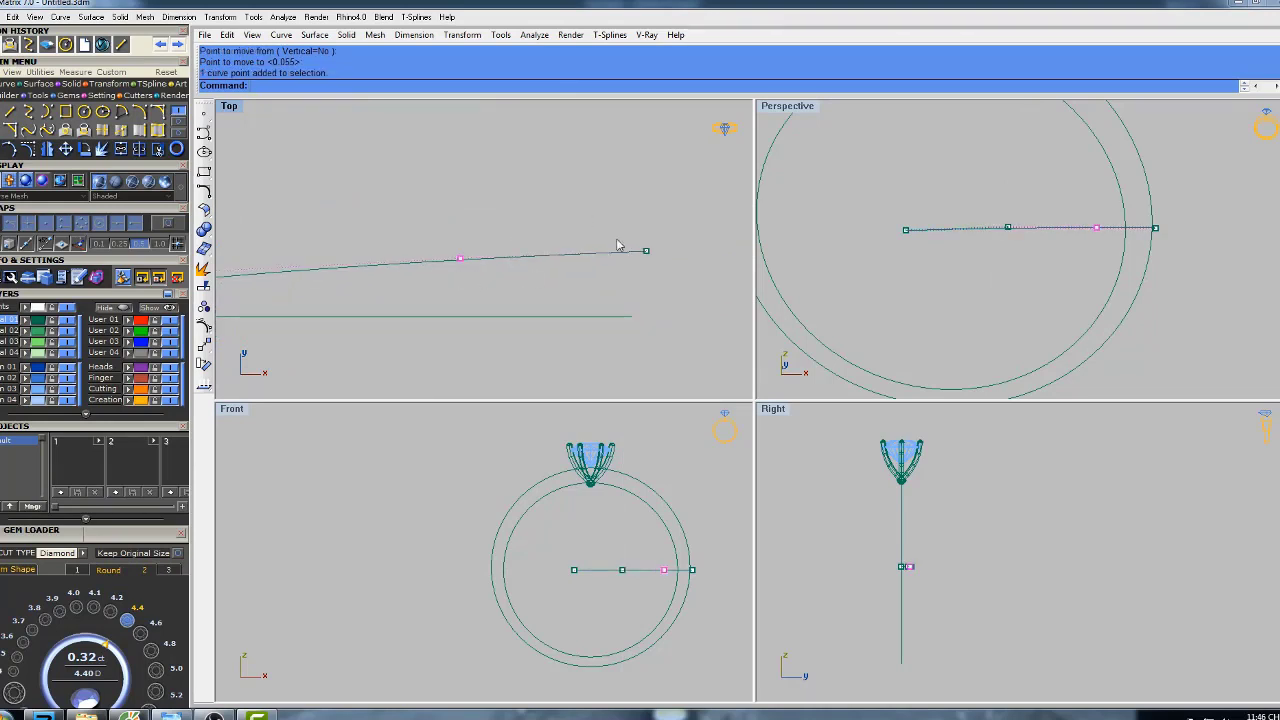
drag(617, 240, 669, 277)
right_click(669, 277)
click(675, 273)
click(677, 269)
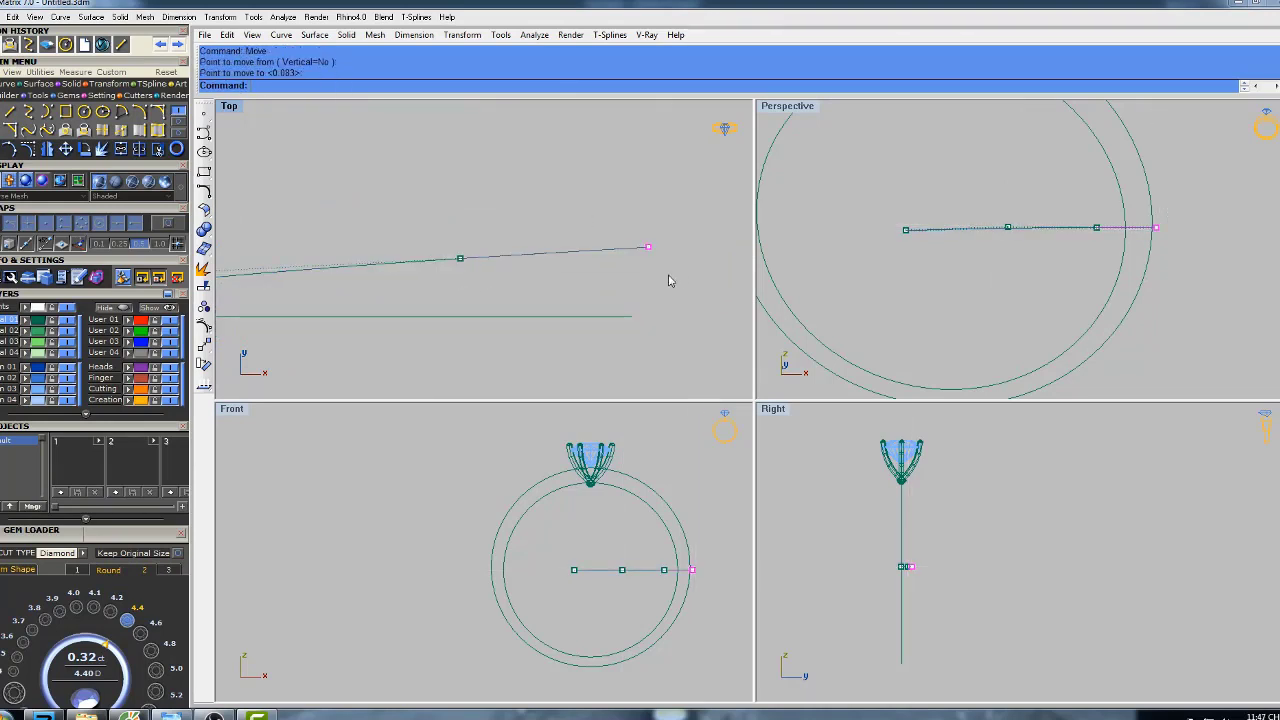
right_click(524, 297)
click(526, 295)
click(527, 292)
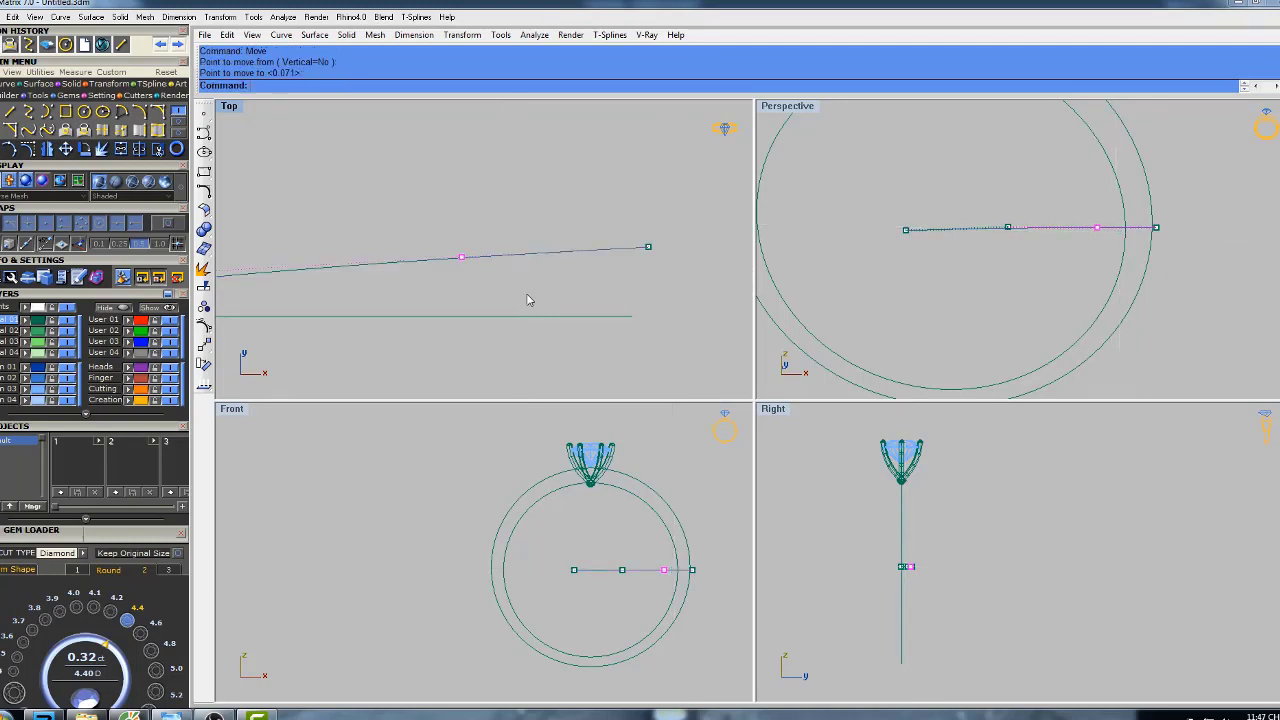
- Turn off the control points and select the reshaped curve in the top view
scroll(530, 299, down, 8)
right_drag(531, 297, 569, 295)
key(Escape)
key(Escape)
click(557, 279)
scroll(593, 297, down, 6)
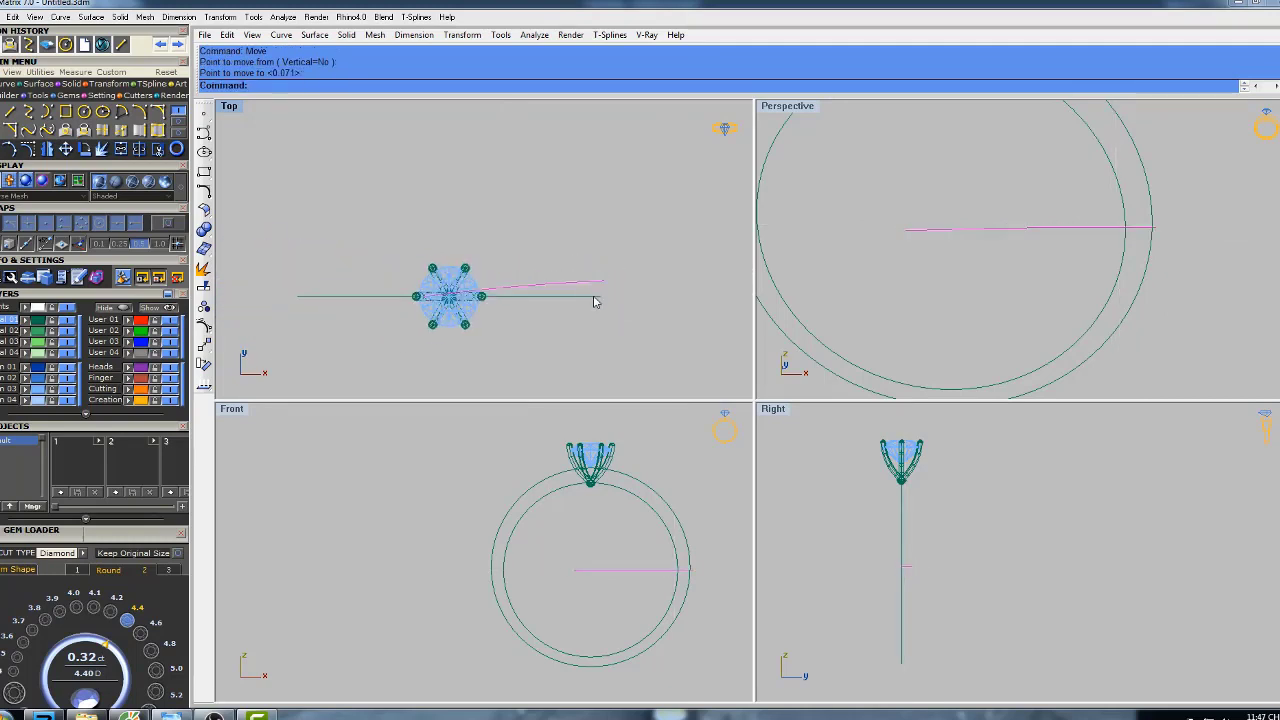
- Stretch the outer ring circle slightly along X with Scale1D from origin 0 in the front view, out to the curve's outer end
click(616, 490)
right_drag(633, 506, 573, 474)
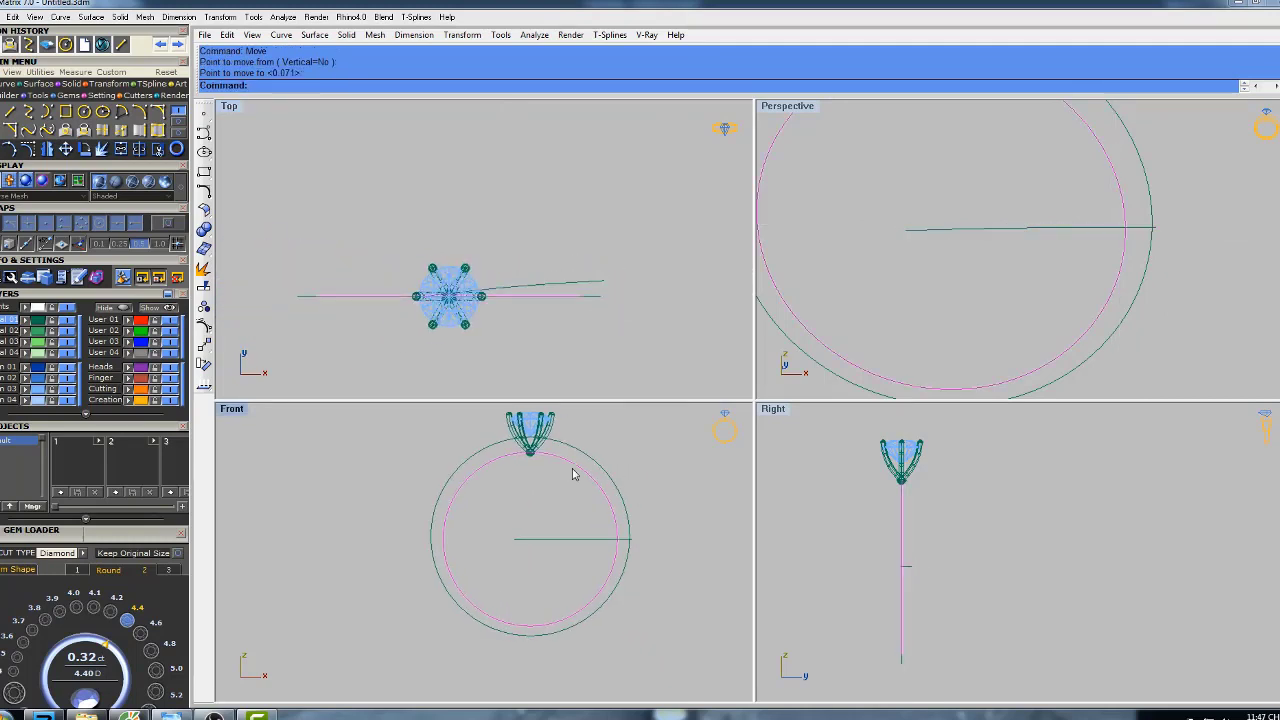
click(620, 503)
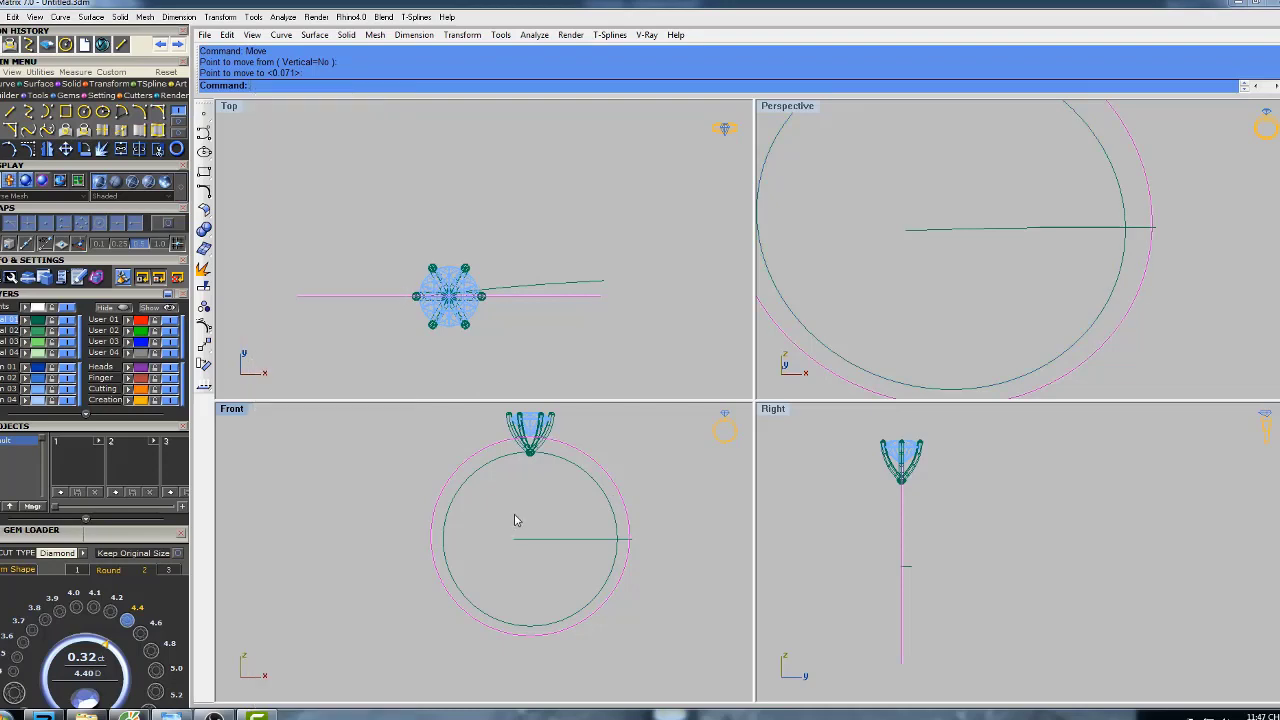
text(ca)
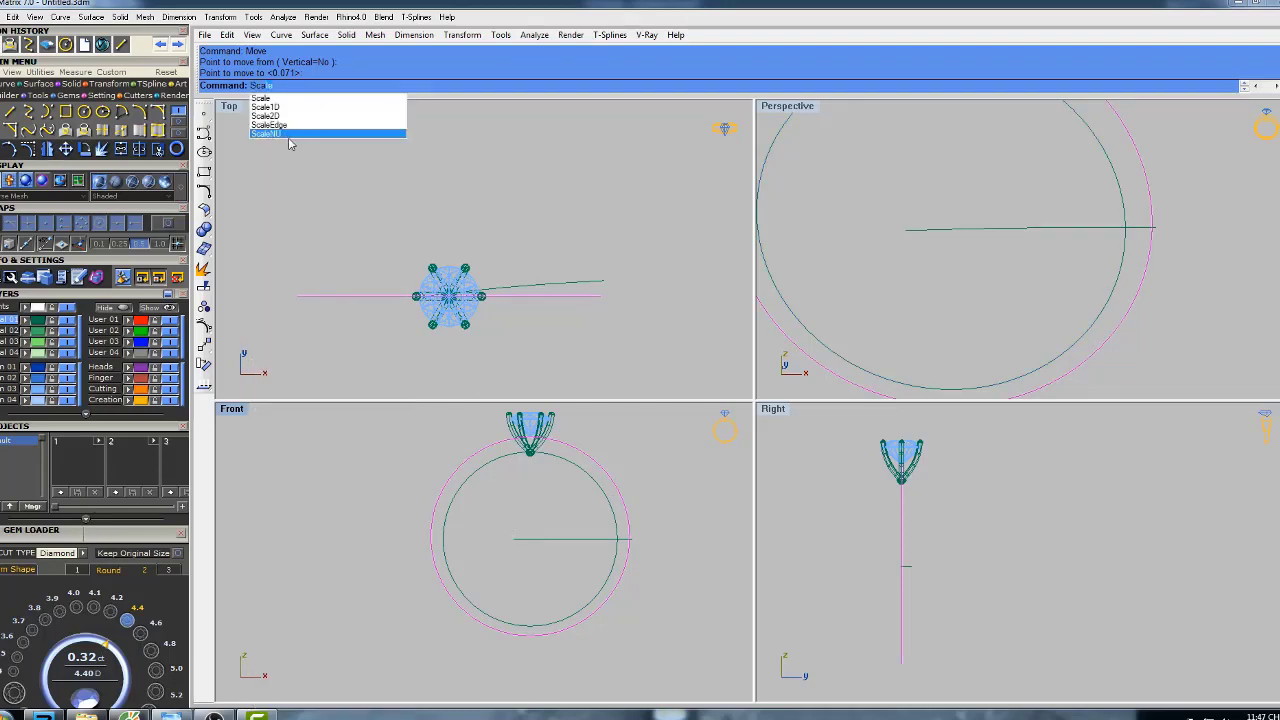
click(284, 114)
right_drag(653, 600, 607, 570)
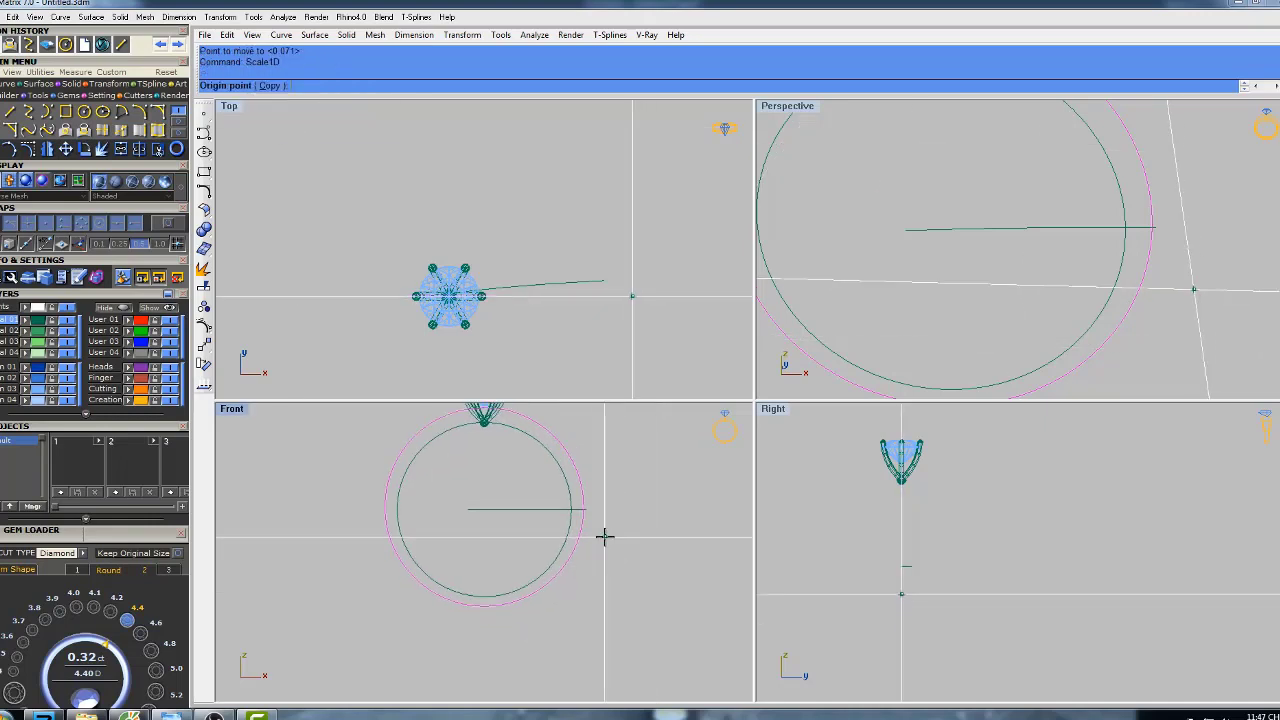
text(0)
key(Return)
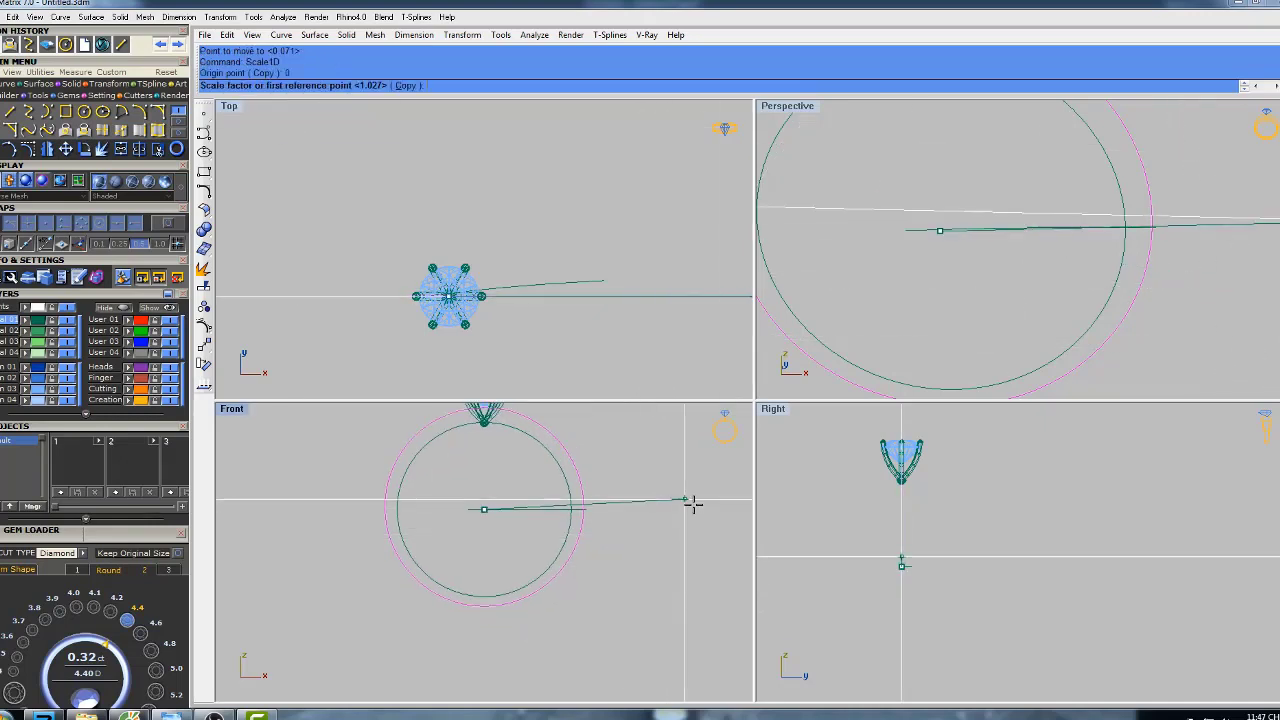
click(709, 509)
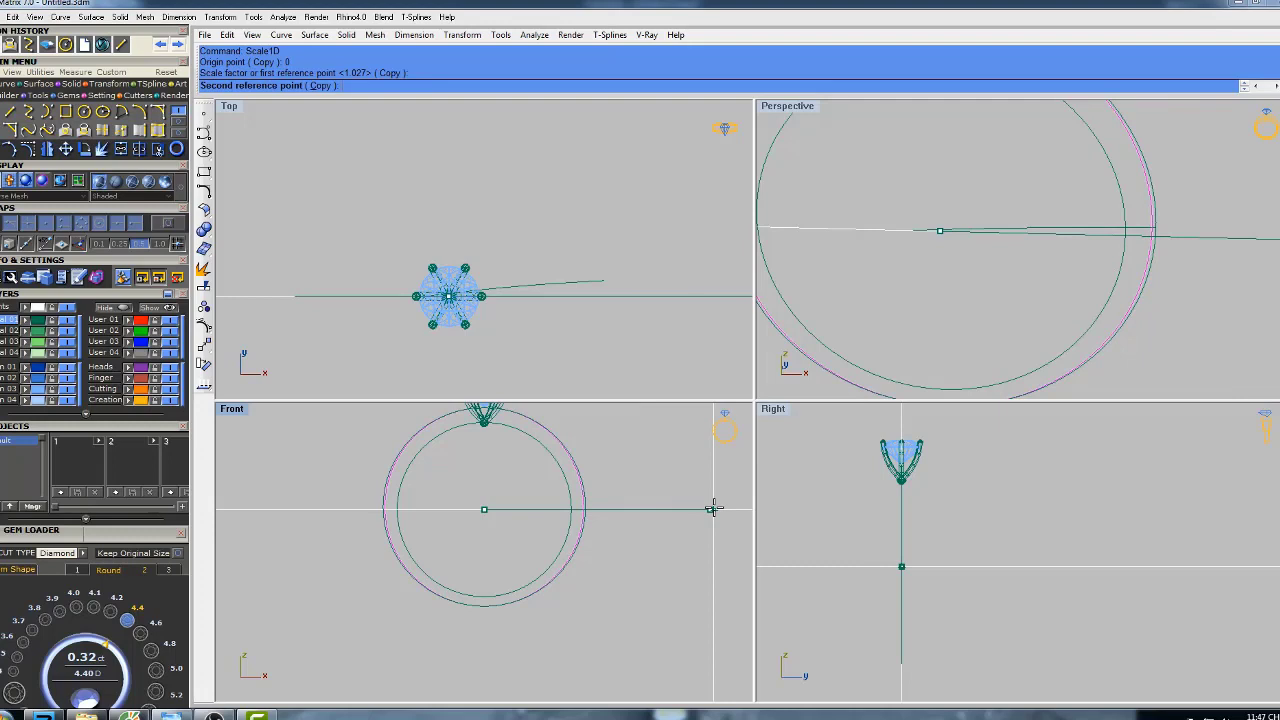
click(714, 509)
right_drag(648, 487, 648, 521)
click(652, 497)
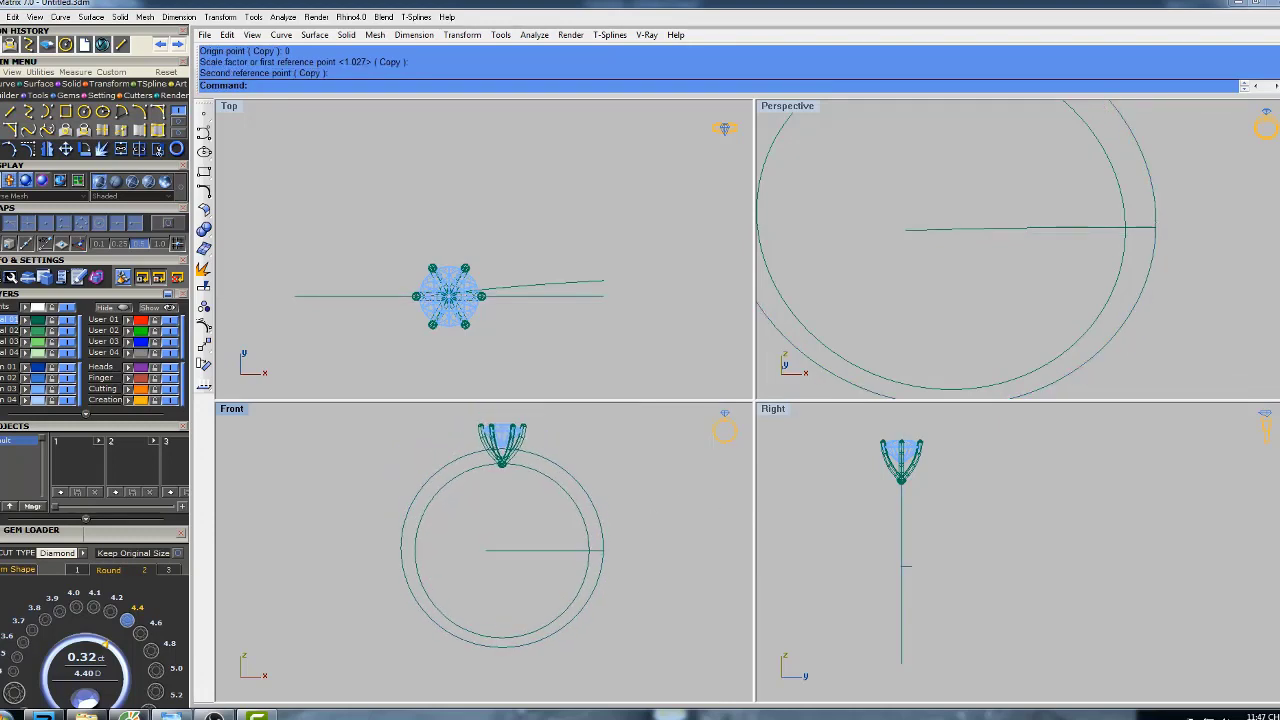
click(590, 498)
key(Return)
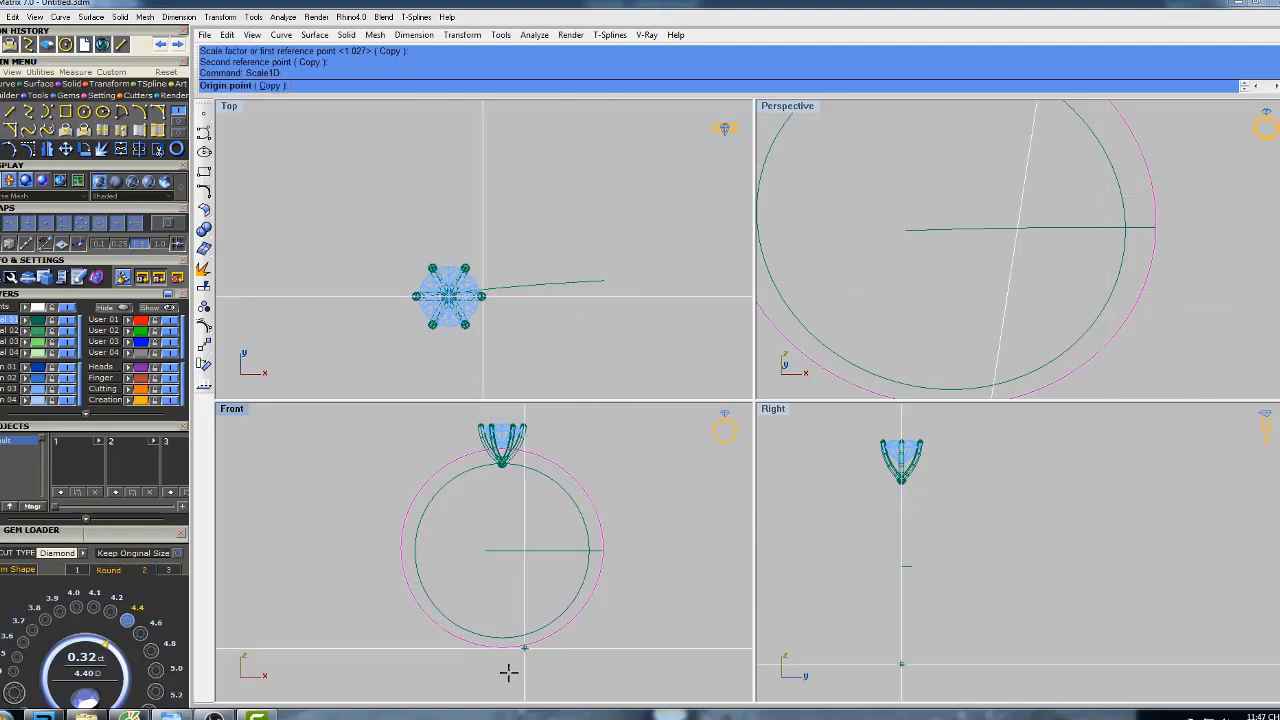
key(Escape)
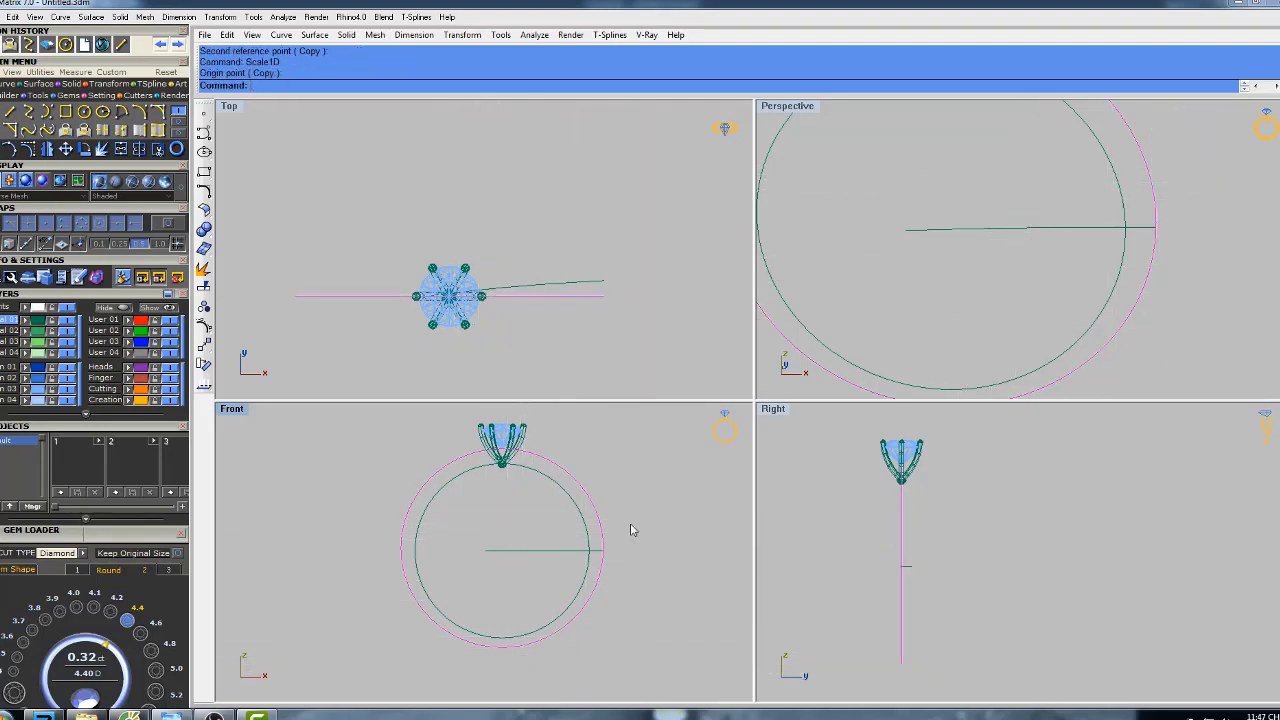
right_drag(632, 506, 625, 527)
click(620, 496)
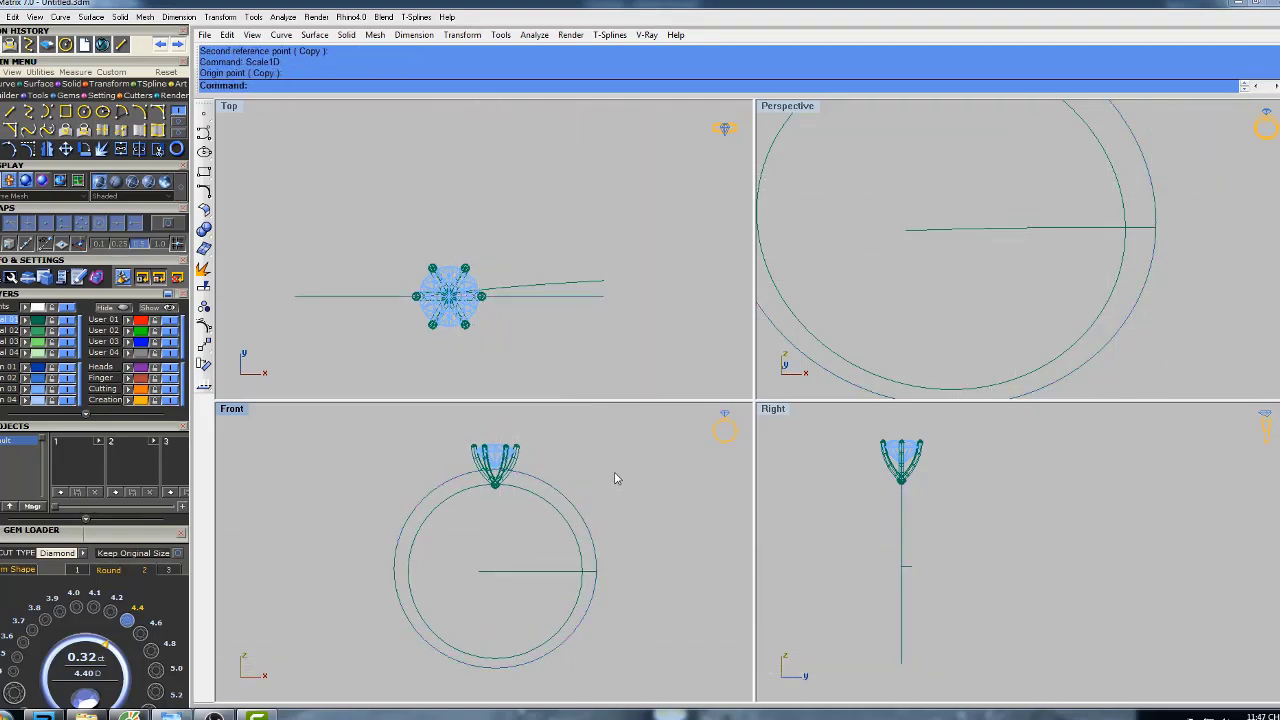
- Extrude the inner ring circle to both sides with ExtrudeCrv, making a capped cylinder wider than the diamond
click(558, 517)
right_drag(533, 314, 561, 301)
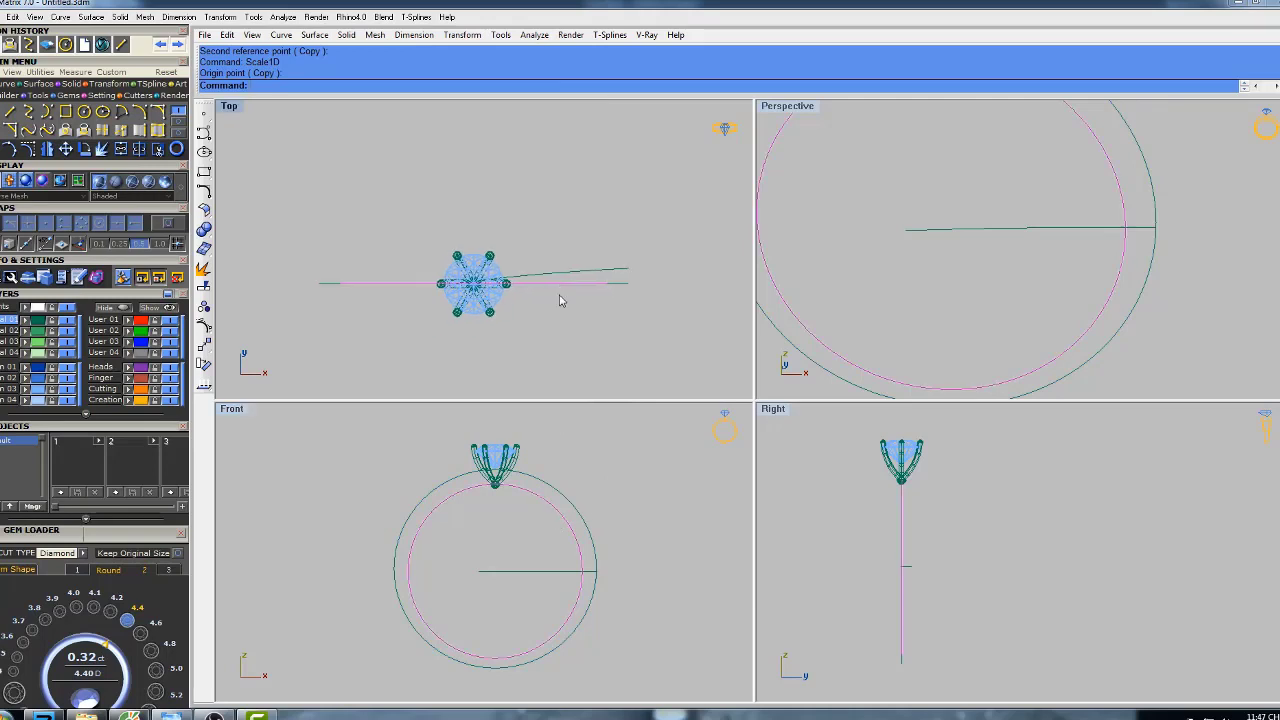
text(extrudecrv)
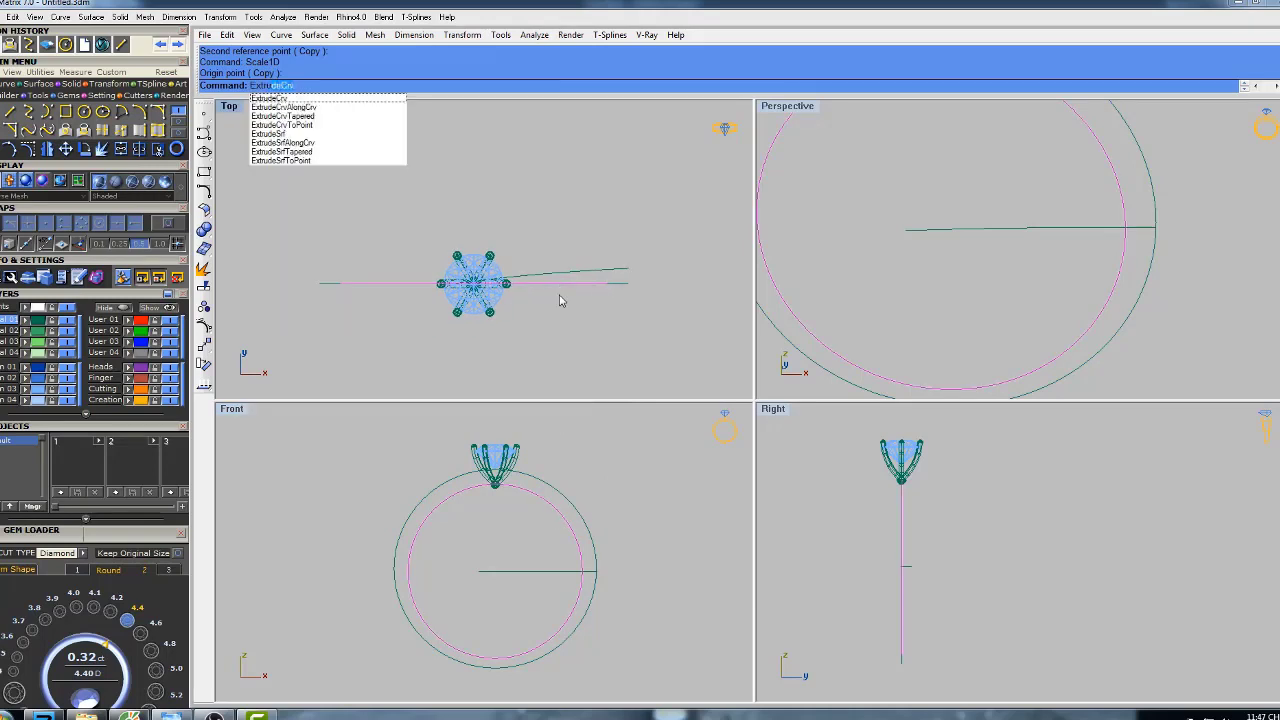
key(Return)
click(532, 356)
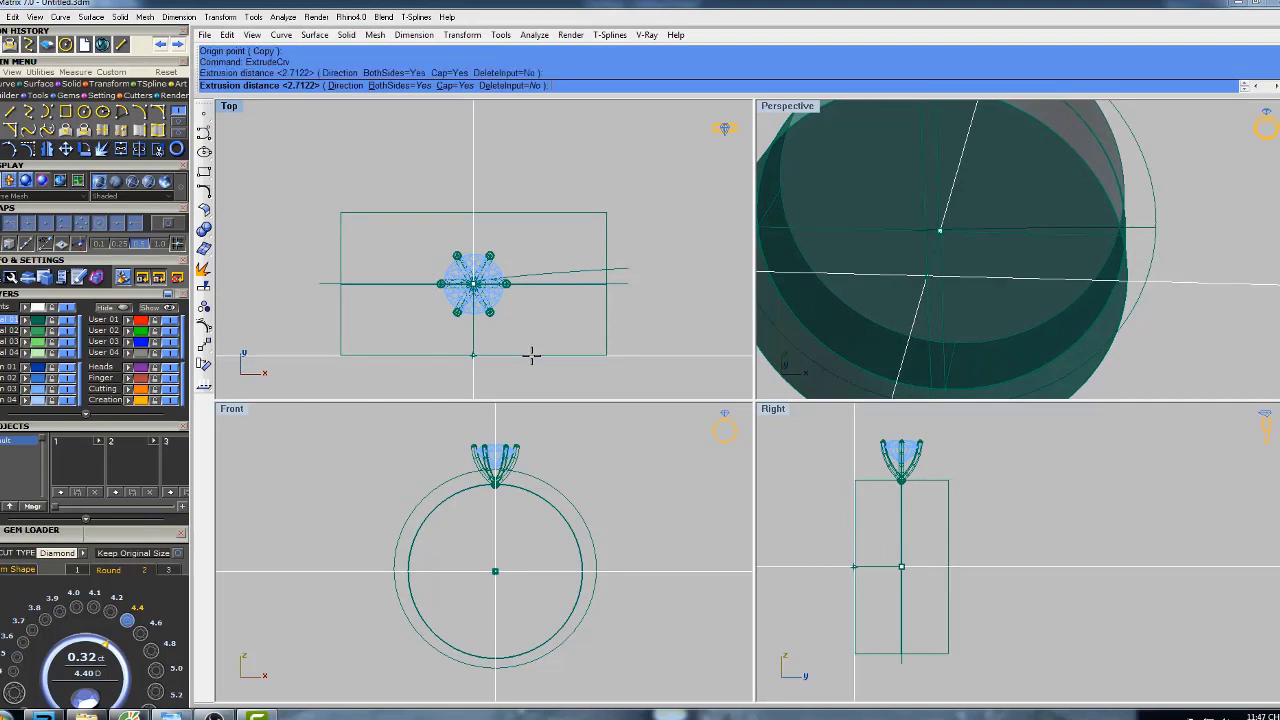
- Project the interpolated curve onto the extruded inner cylinder from the top view, deleting the input curve
click(569, 274)
right_drag(619, 287, 588, 292)
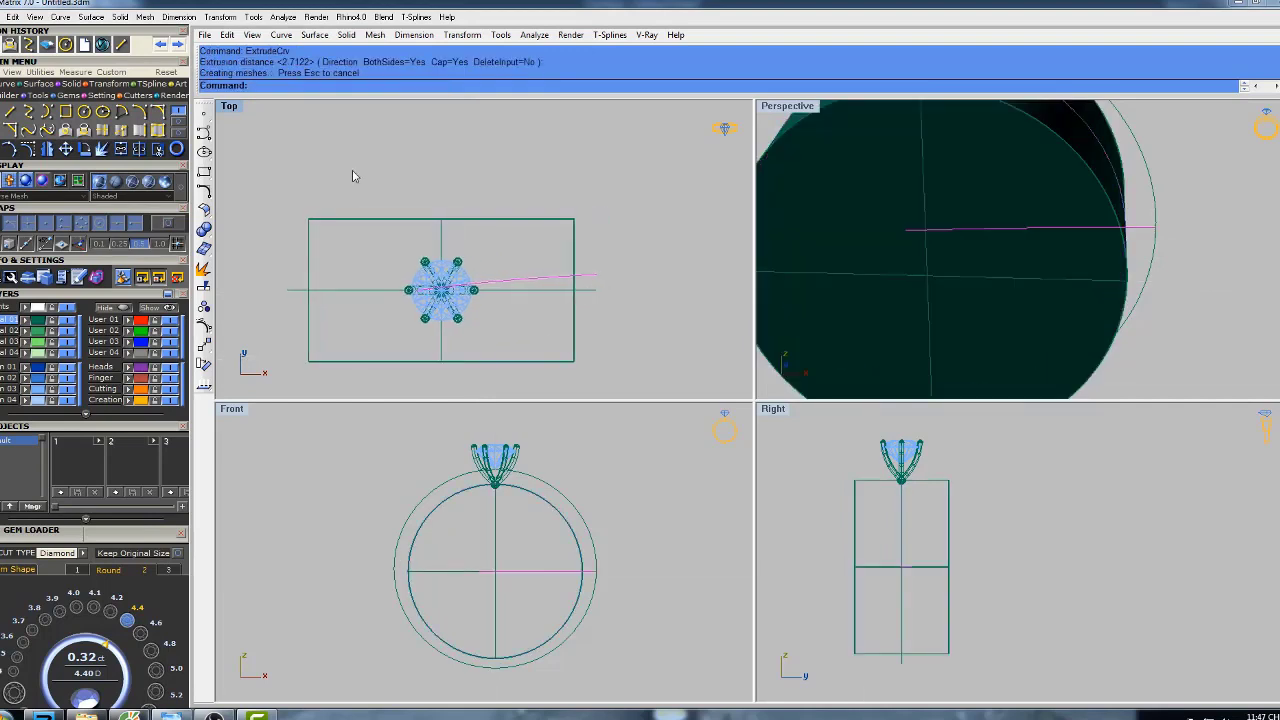
click(86, 131)
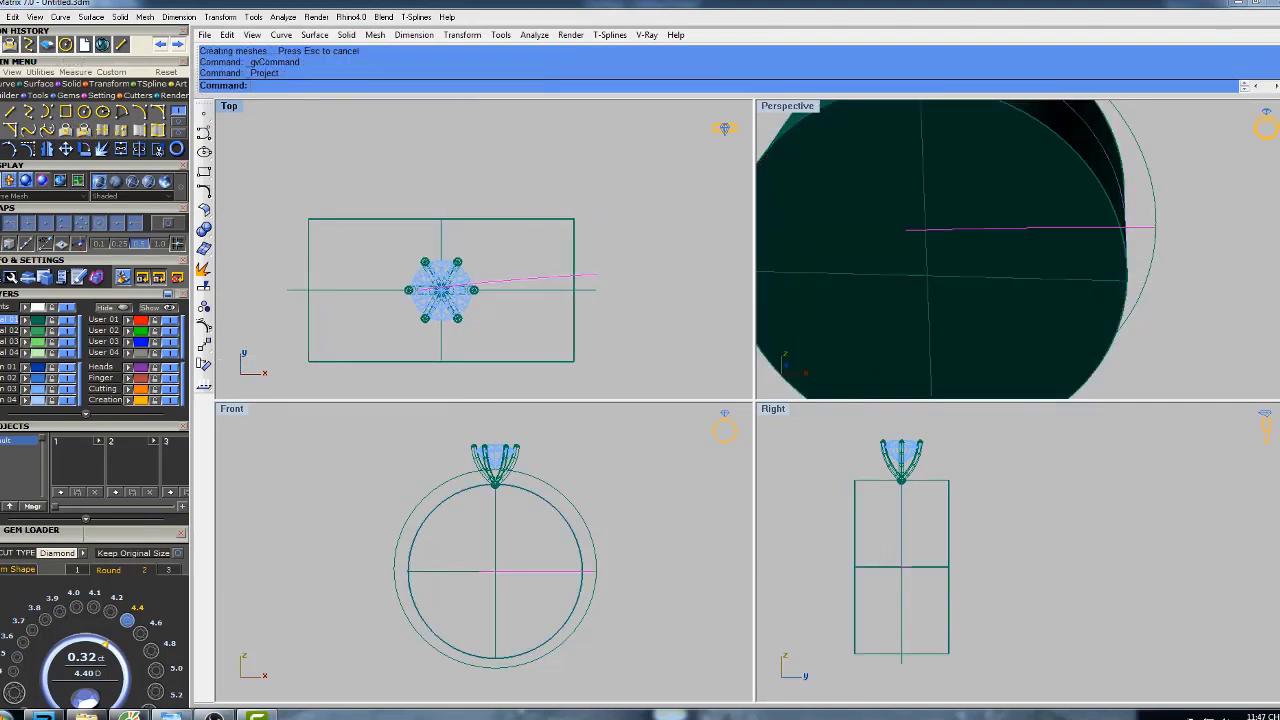
click(555, 226)
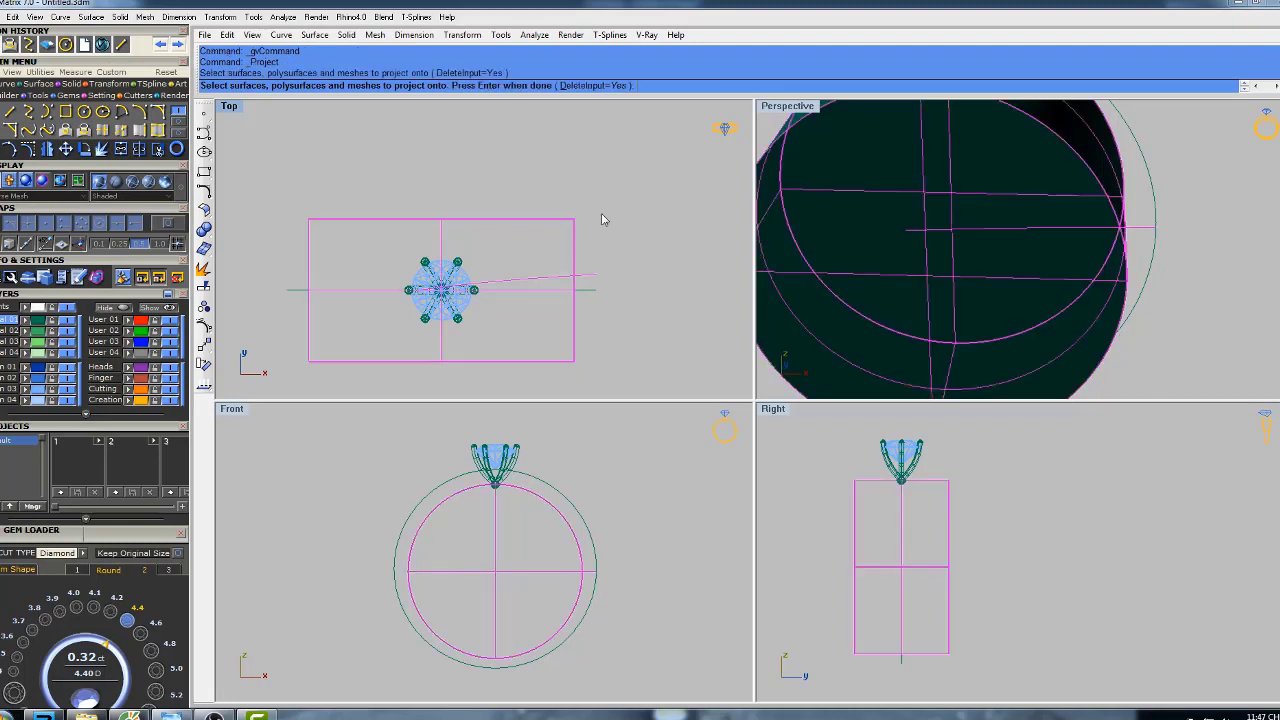
key(Return)
right_drag(626, 275, 595, 260)
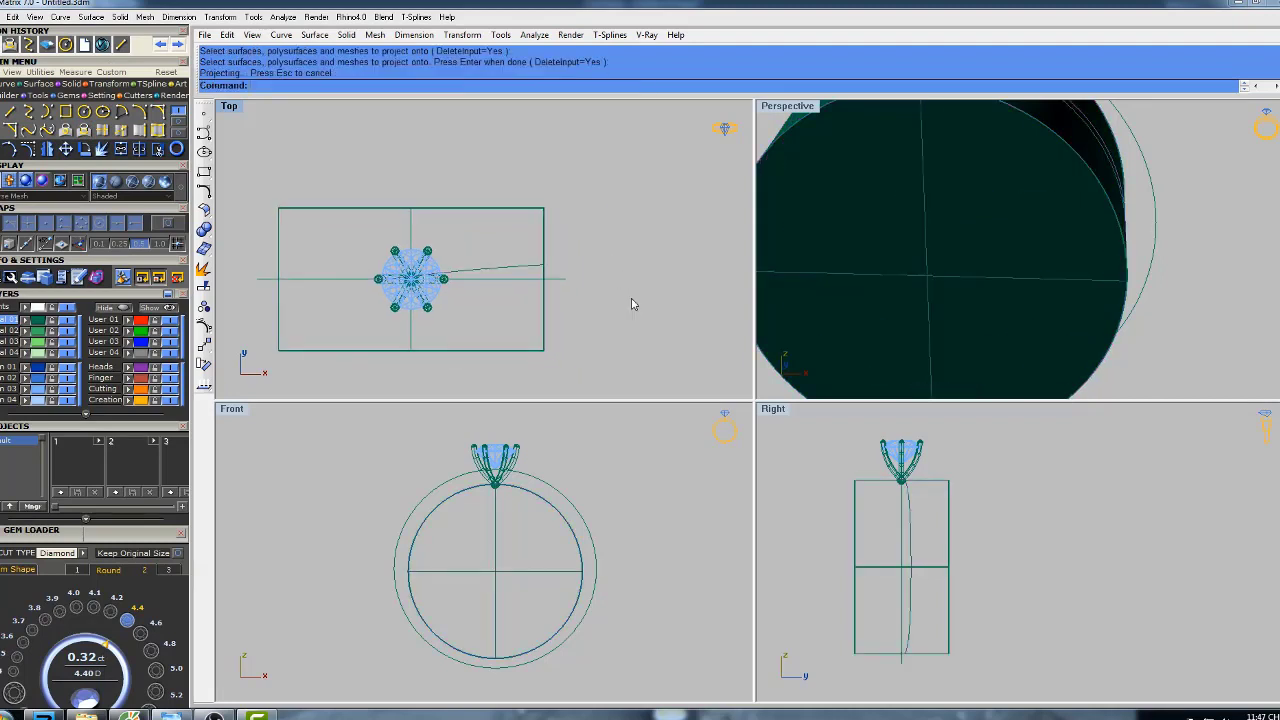
- Draw a horizontal line in the right view from origin 0 out past the cylinder along positive Y
click(10, 113)
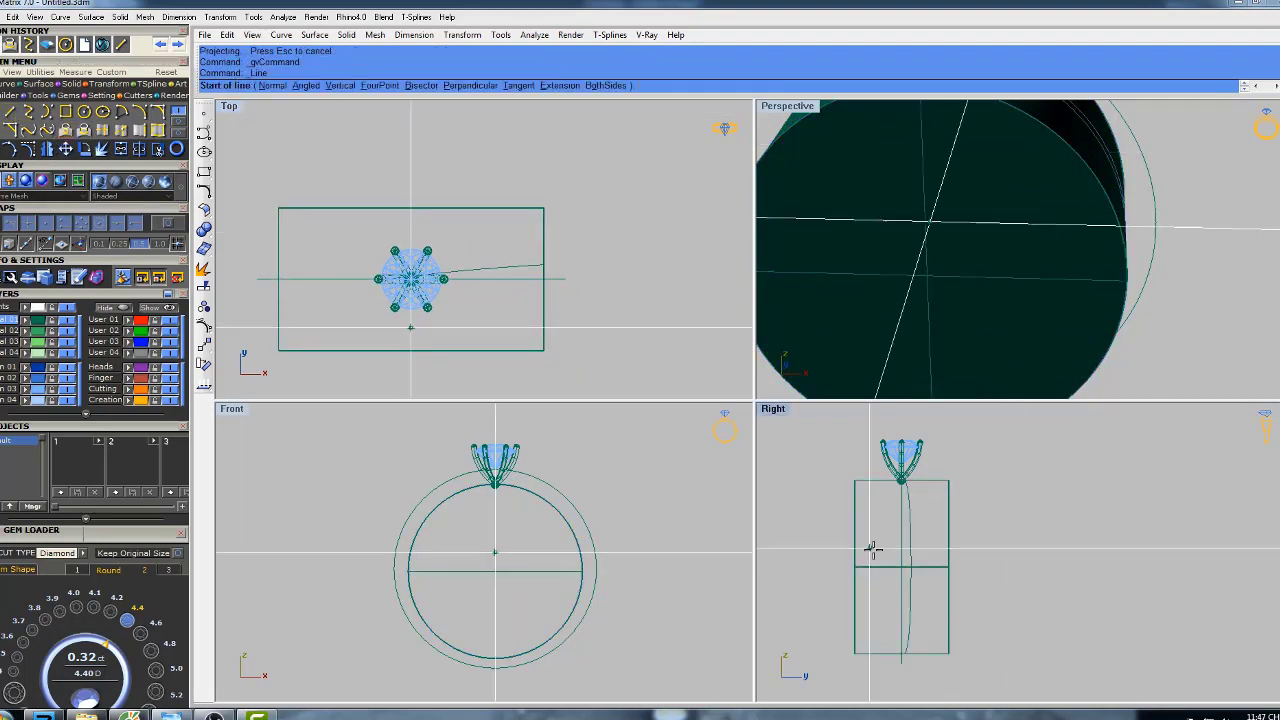
right_drag(948, 572, 910, 565)
text(0)
key(Return)
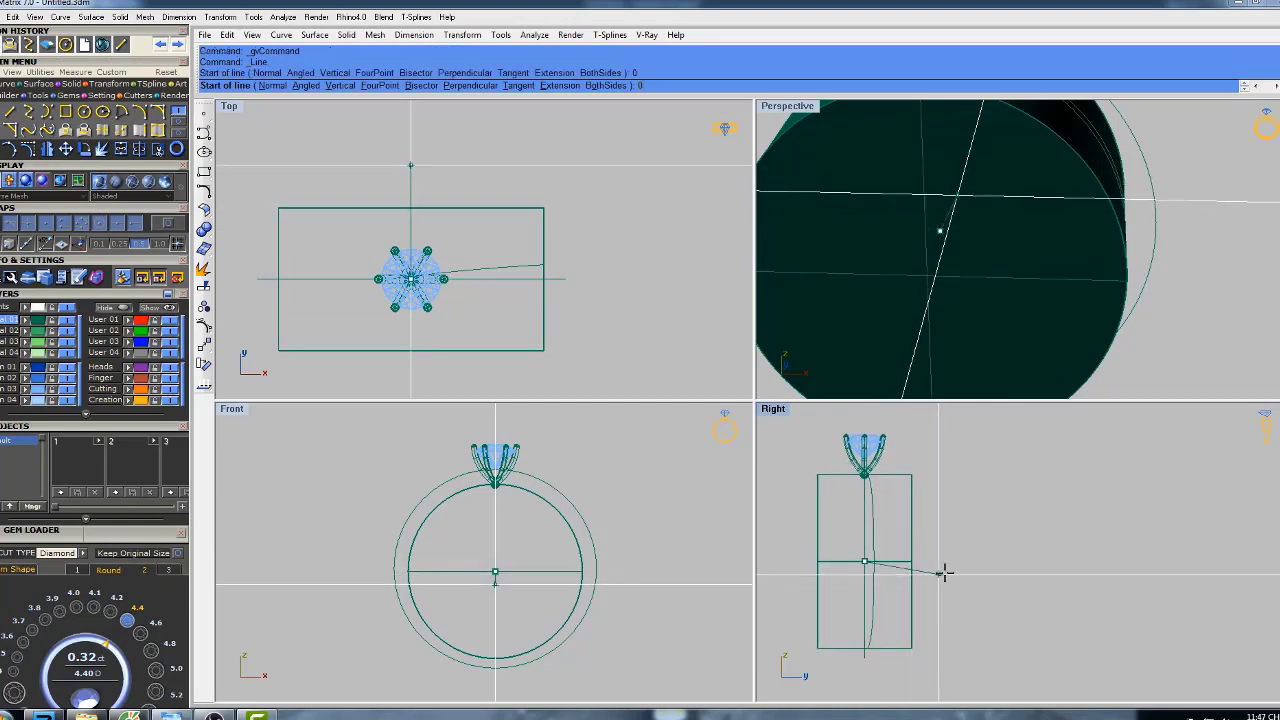
click(1140, 556)
- Trim away the part of the projected curve below the horizontal line in the right view
right_drag(991, 574, 1022, 557)
text(Trim)
key(Return)
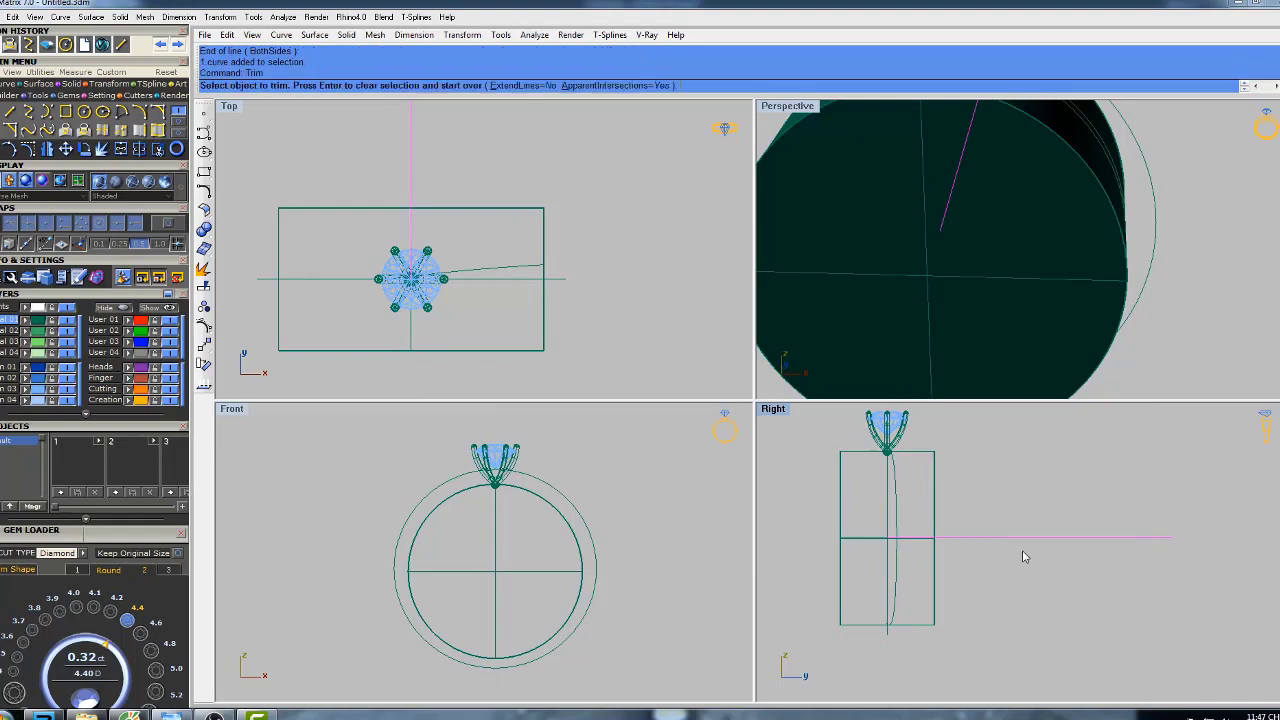
click(899, 567)
key(Return)
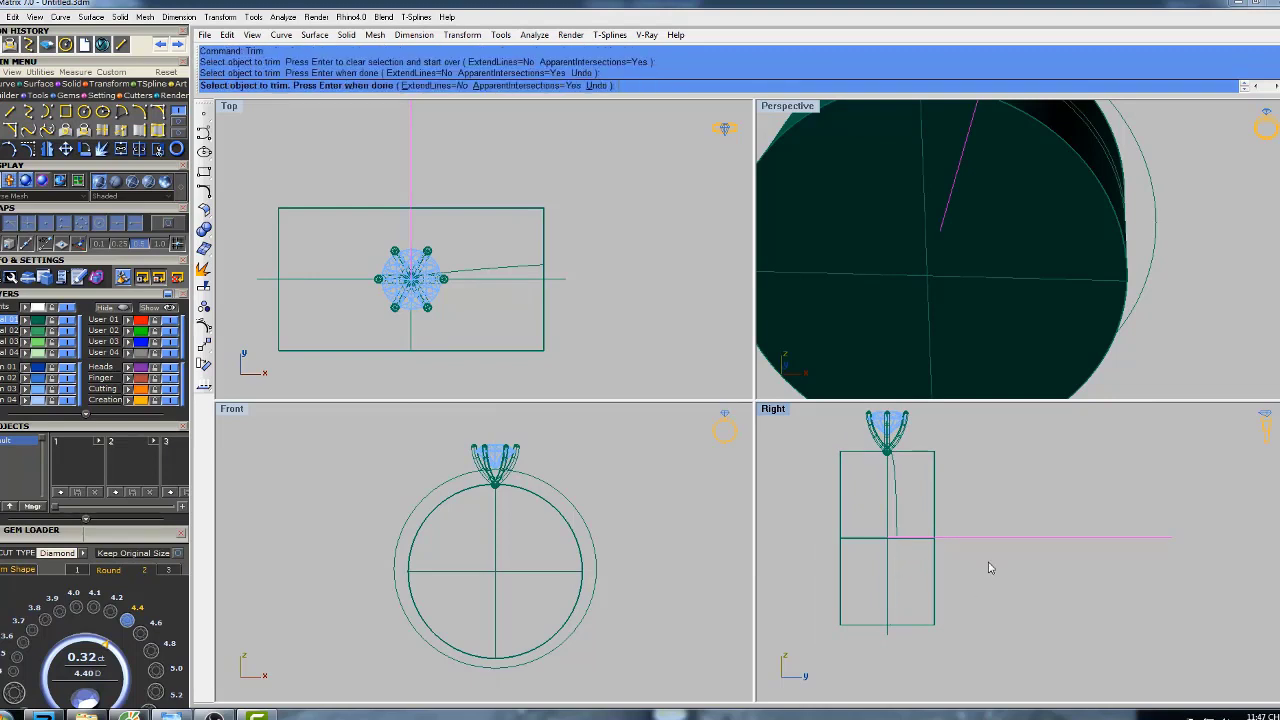
mouse_move(1026, 504)
right_down()
mouse_move(1004, 500)
mouse_move(1029, 523)
right_up()
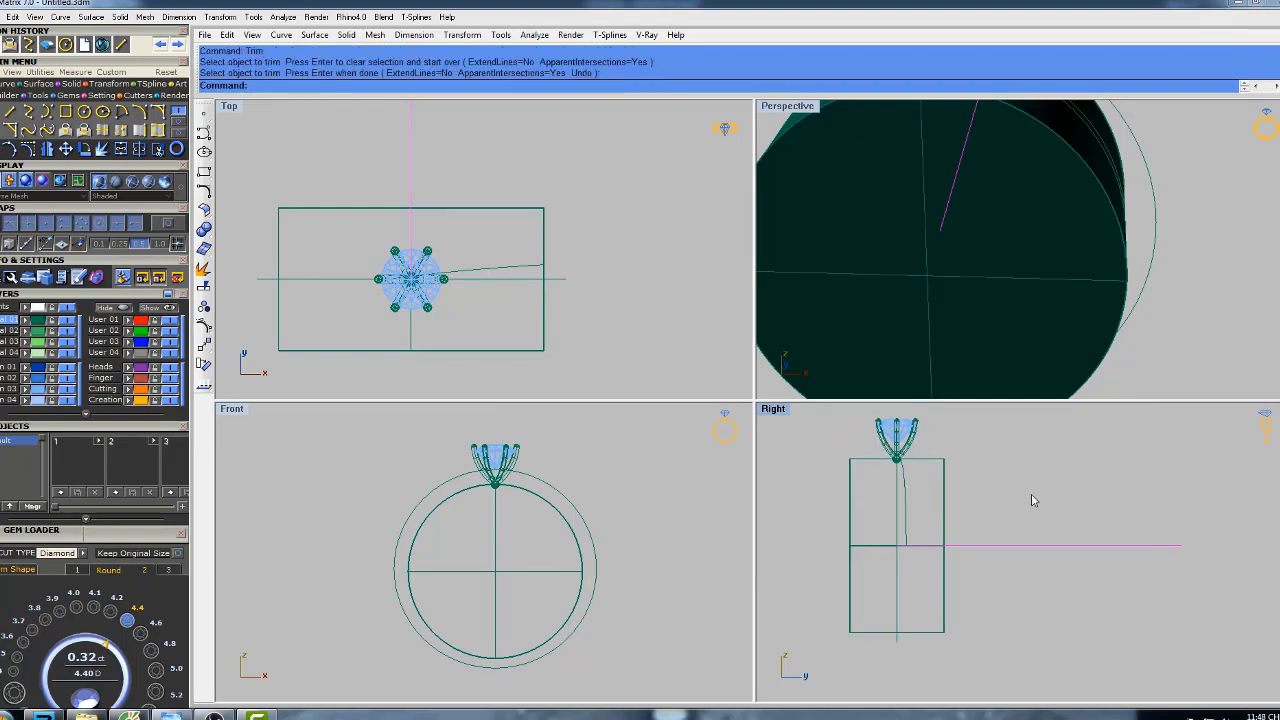
click(1032, 495)
- In an enlarged right view, draw an interpolated curve from the trimmed curve's lower end down past the cylinder's bottom edge
double_click(773, 409)
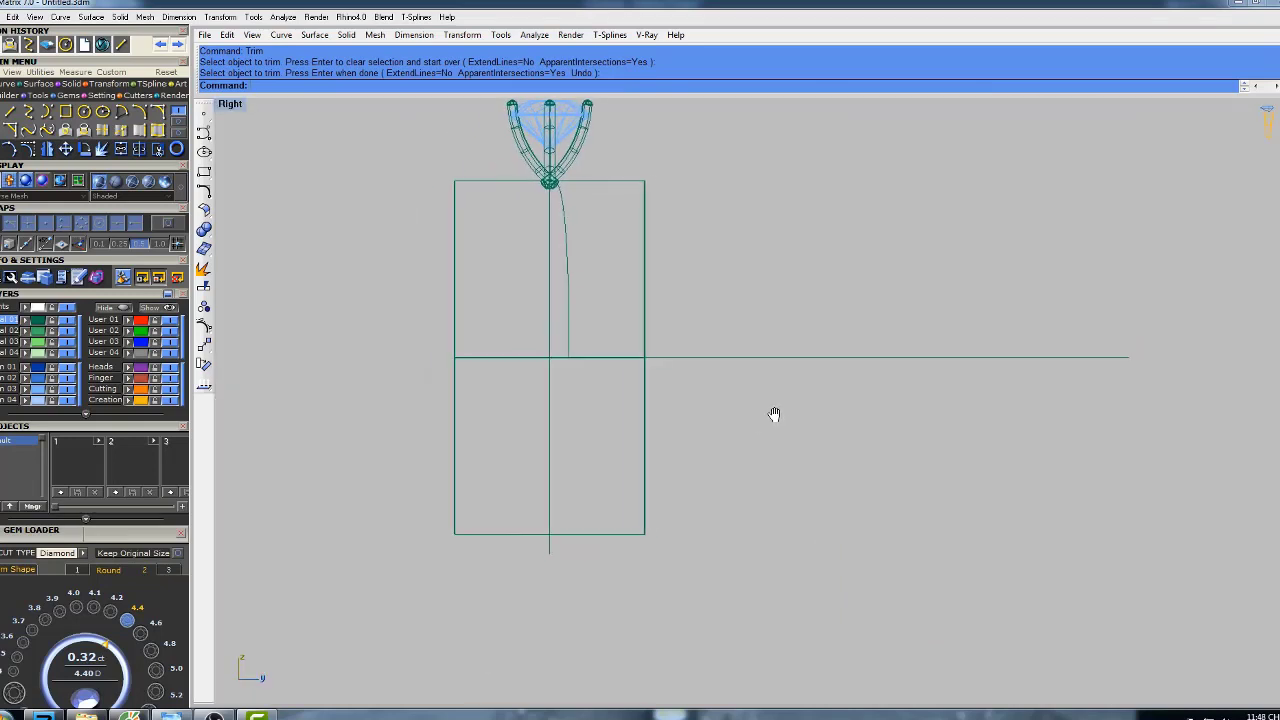
click(29, 112)
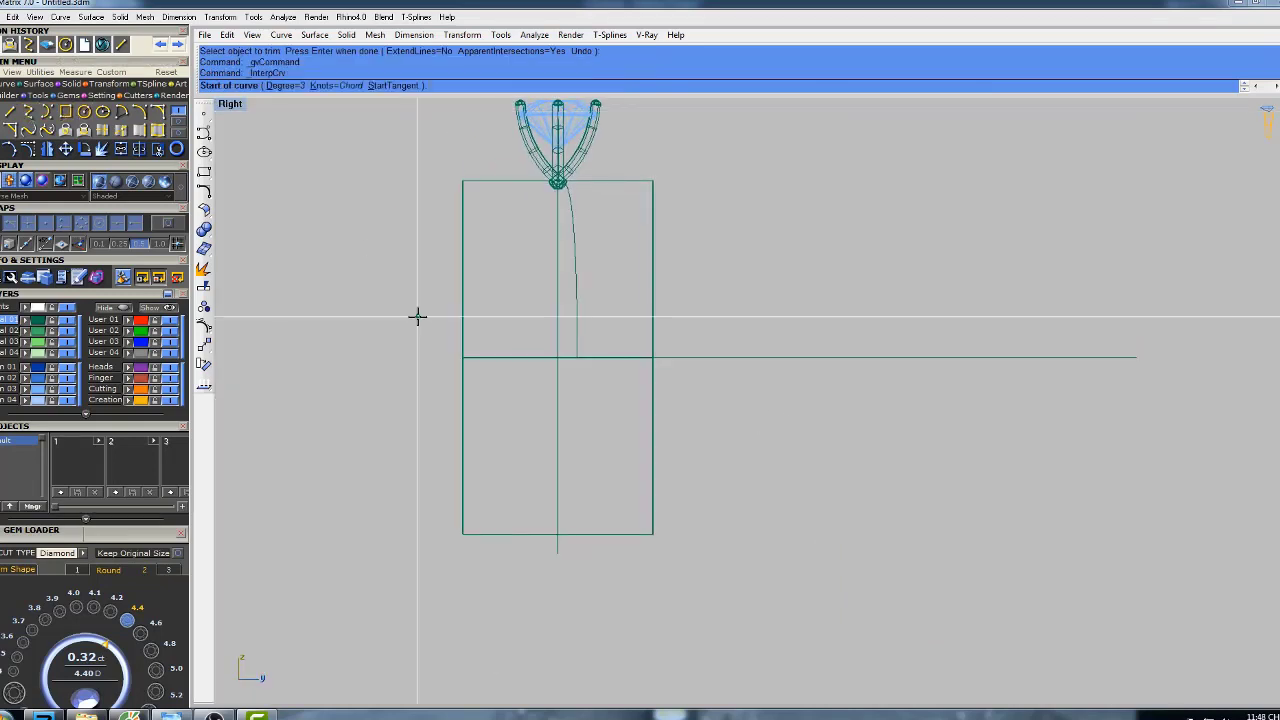
click(578, 354)
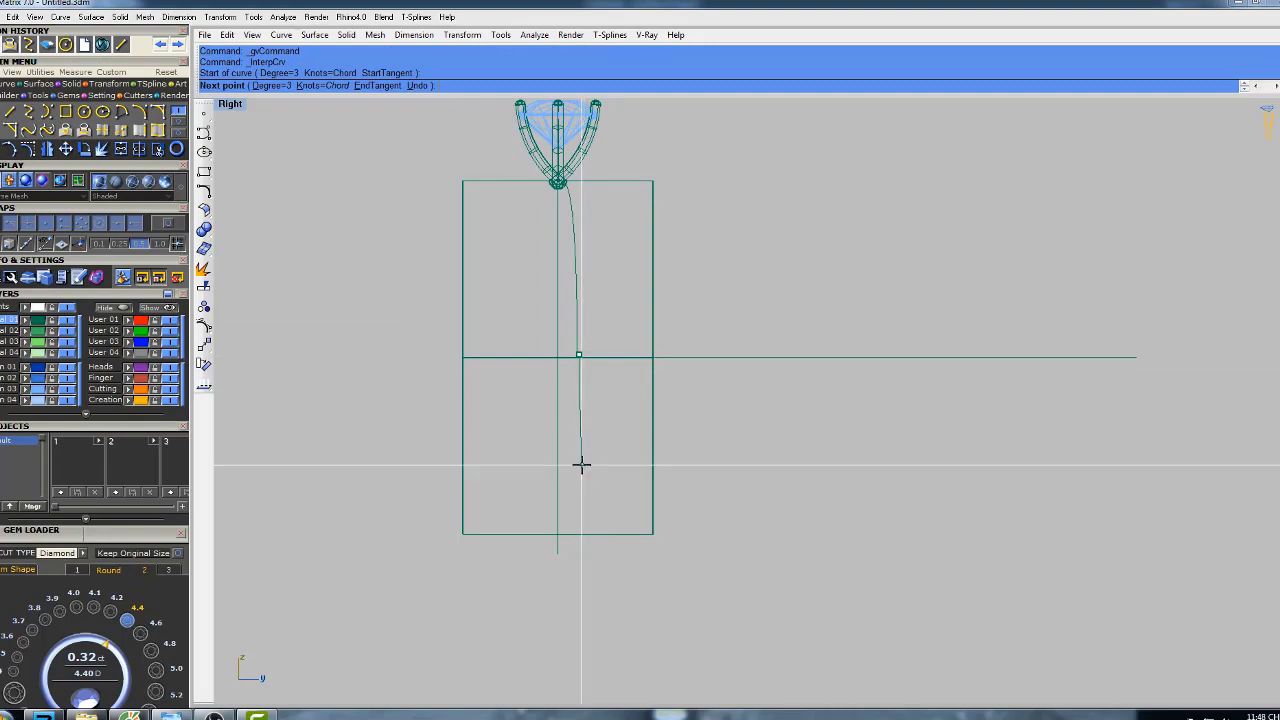
click(582, 448)
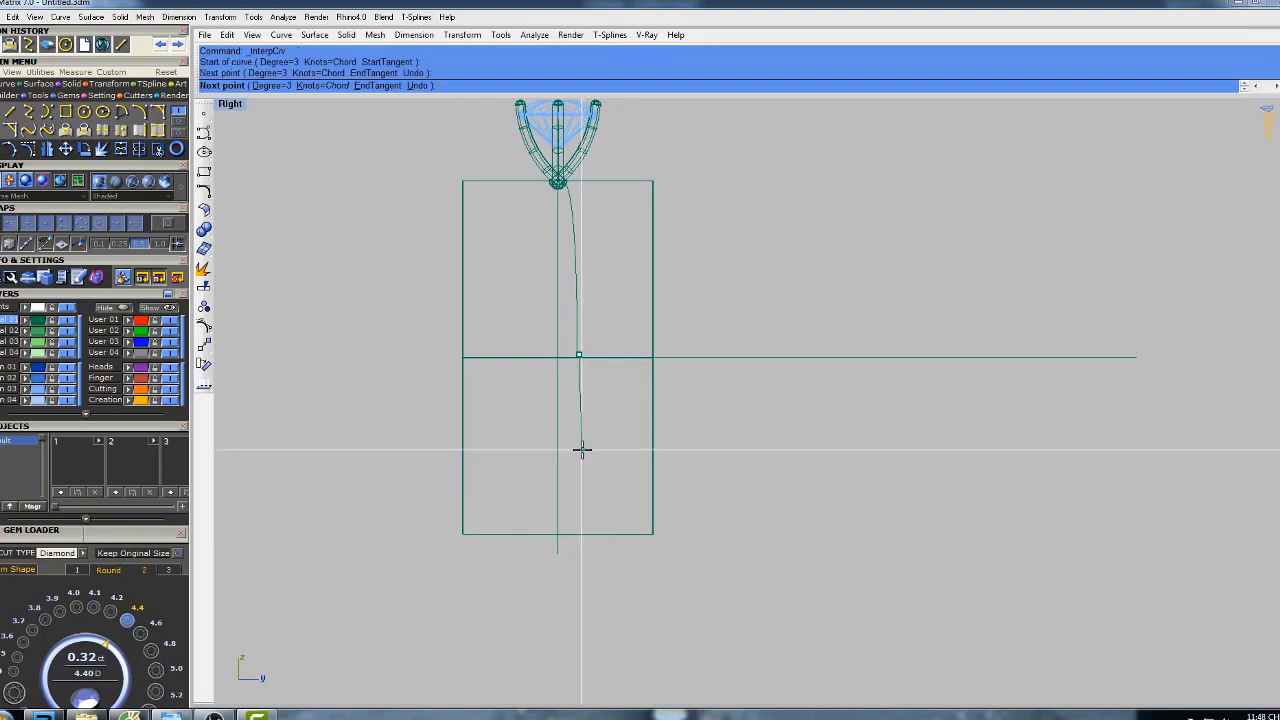
click(588, 560)
key(Return)
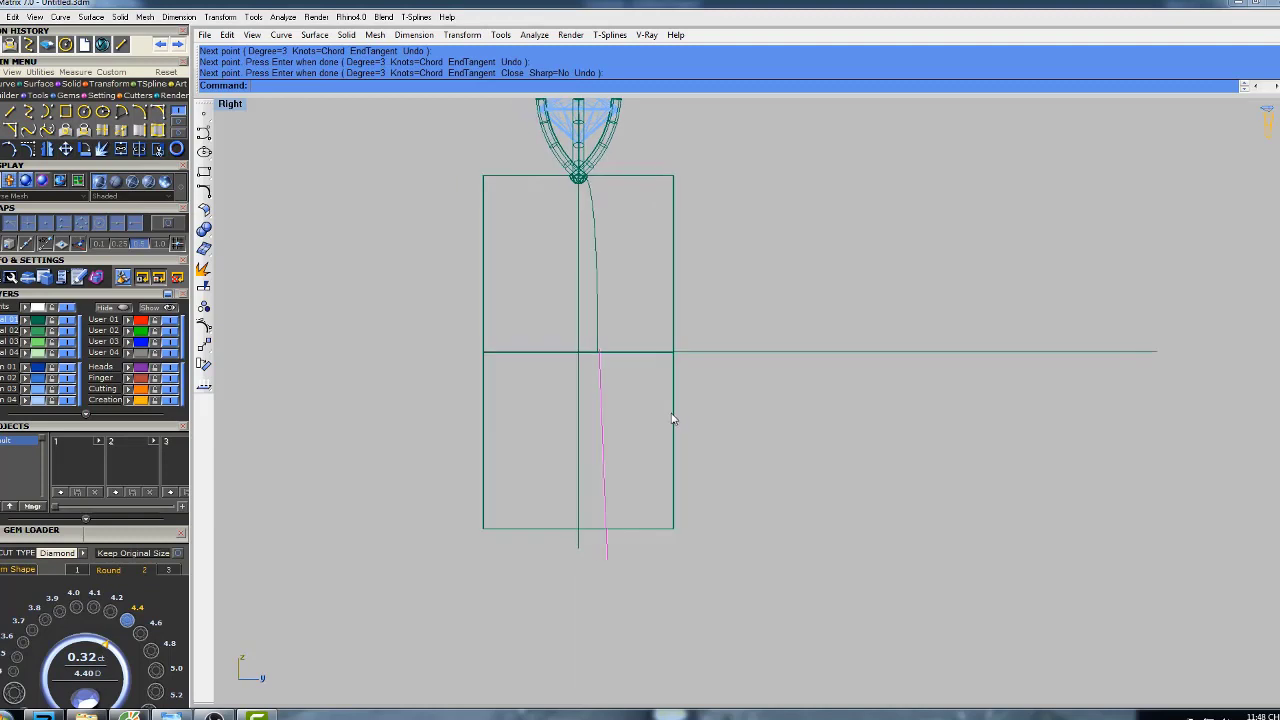
- Show the new curve's control points and nudge its second and middle points slightly with Move
key(F10)
scroll(590, 401, up, 3)
click(604, 372)
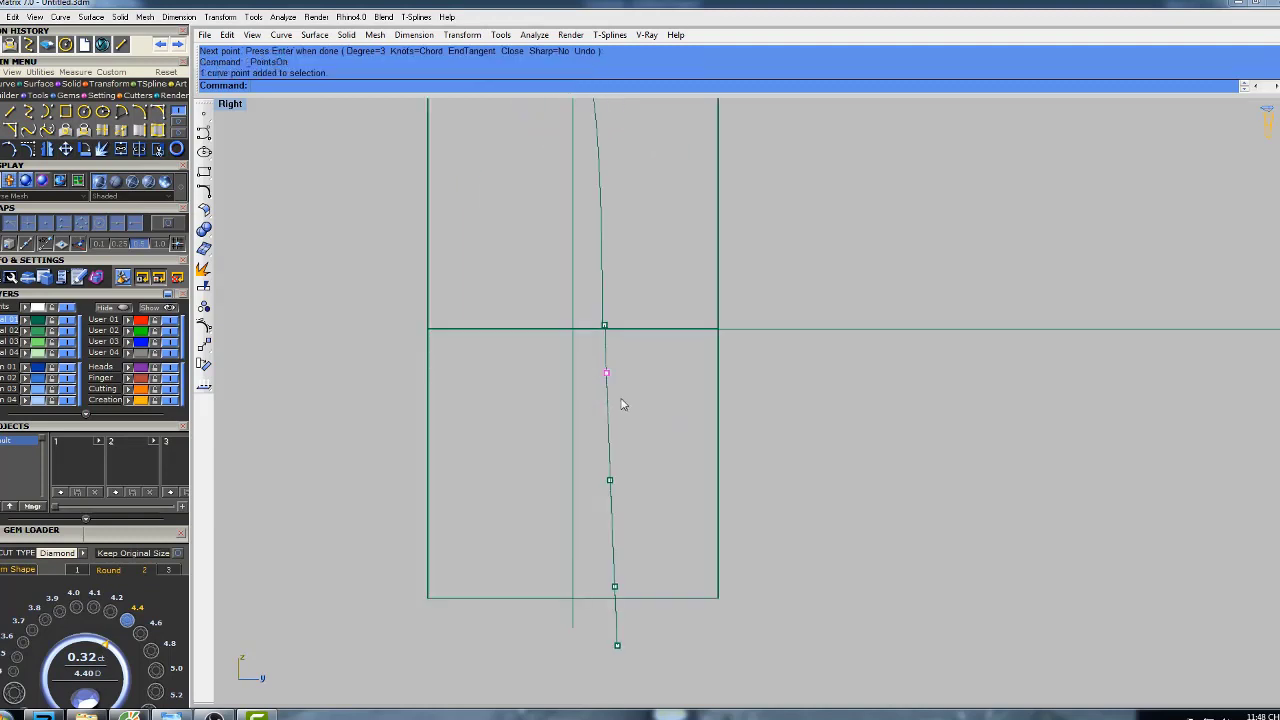
text(Move)
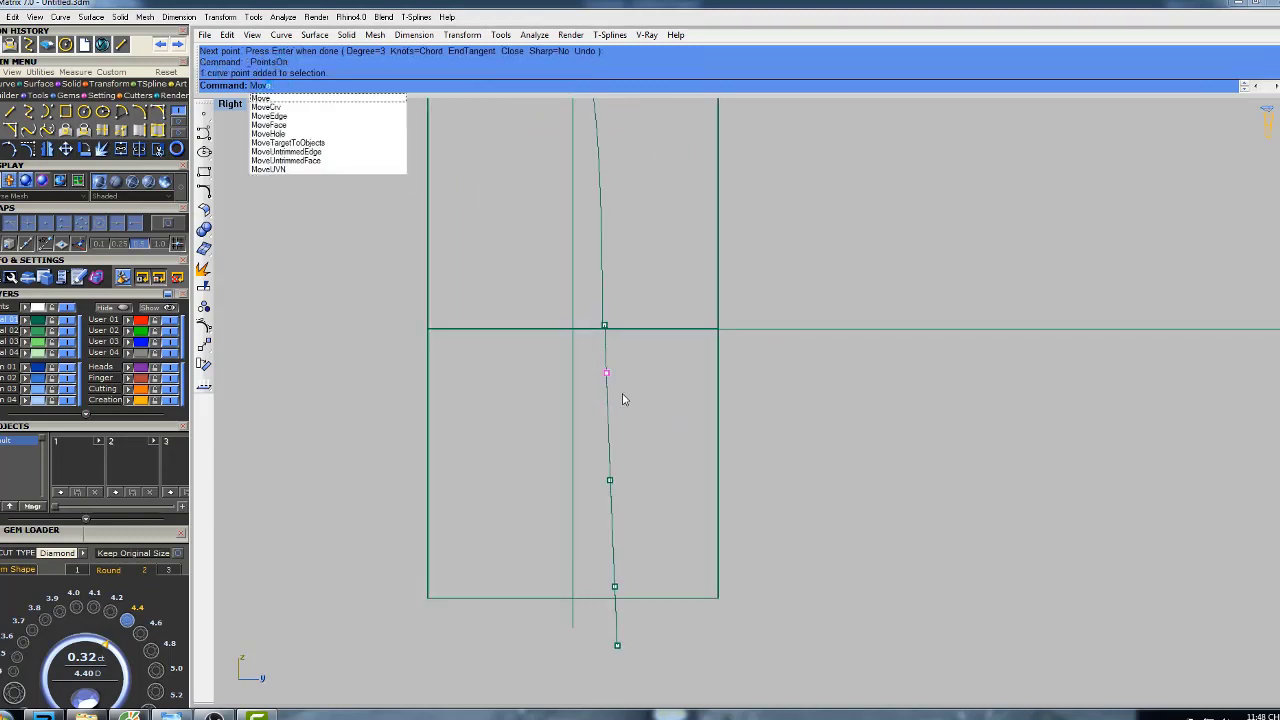
key(Return)
click(651, 387)
click(654, 399)
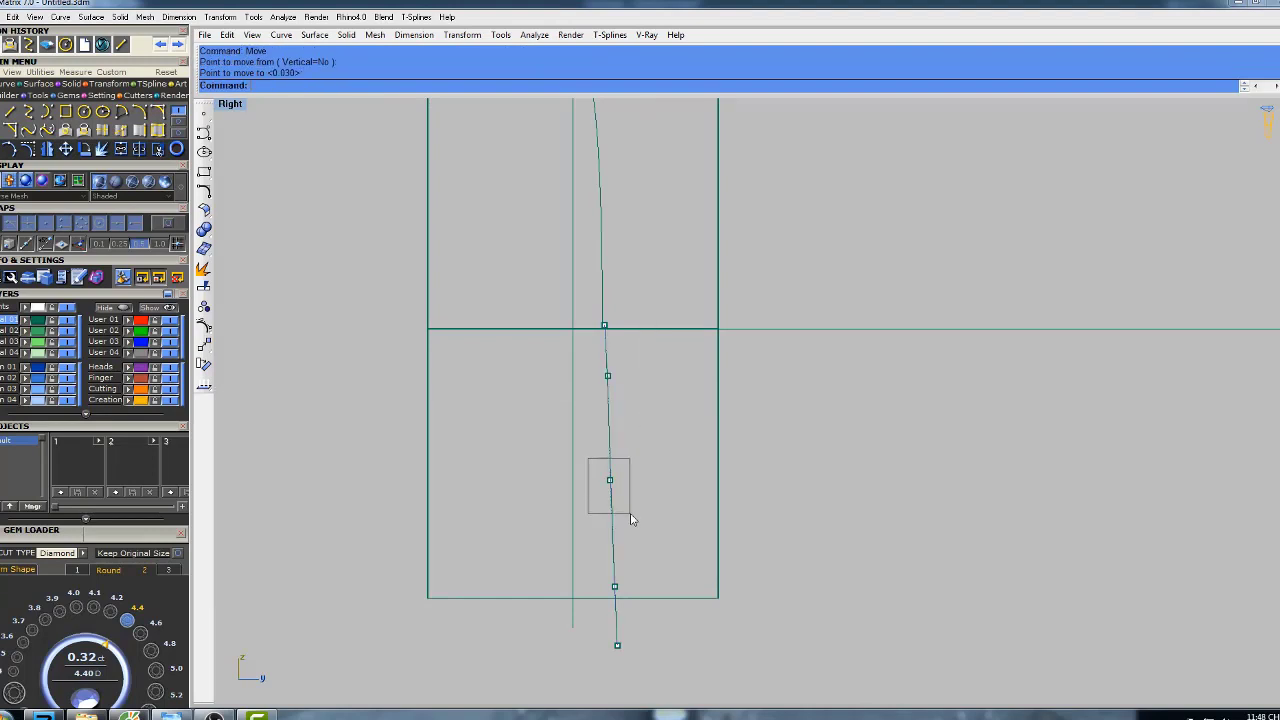
drag(630, 514, 632, 516)
right_click(646, 450)
click(649, 441)
click(651, 440)
- Refine the curve's upper bend by moving the second and middle control points slightly again
drag(619, 591, 619, 591)
scroll(621, 473, up, 4)
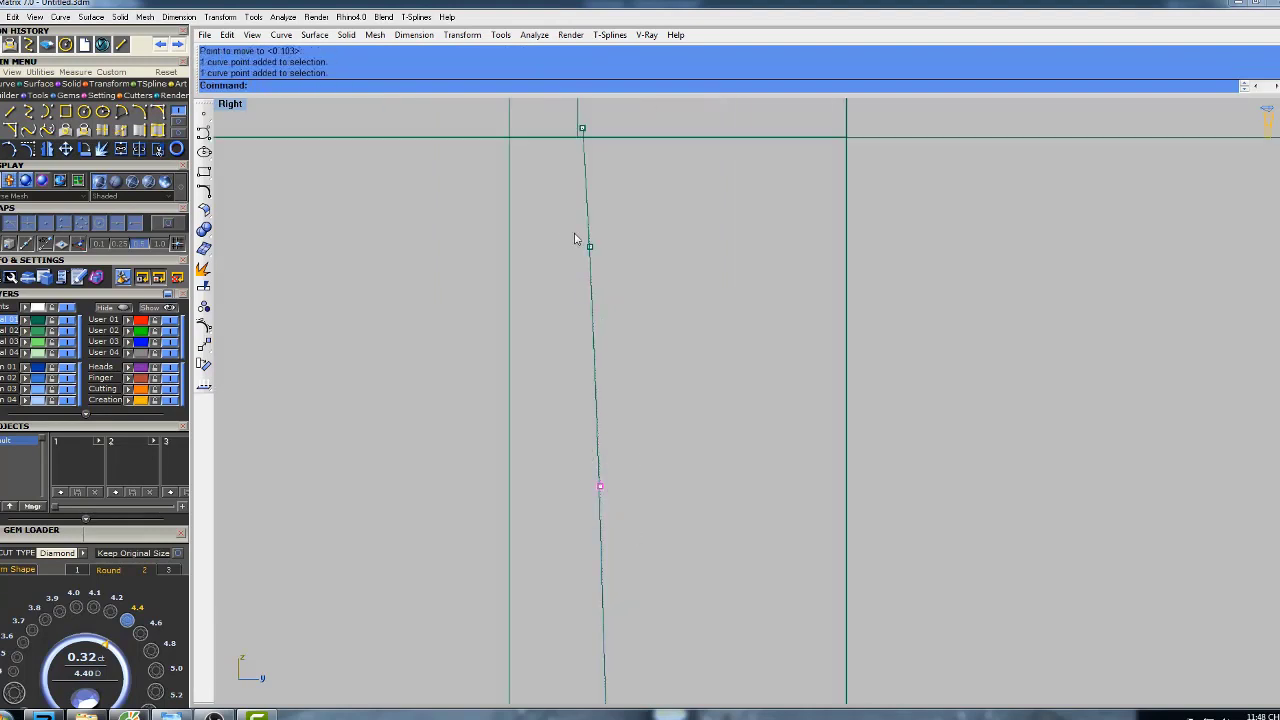
key(Return)
click(679, 326)
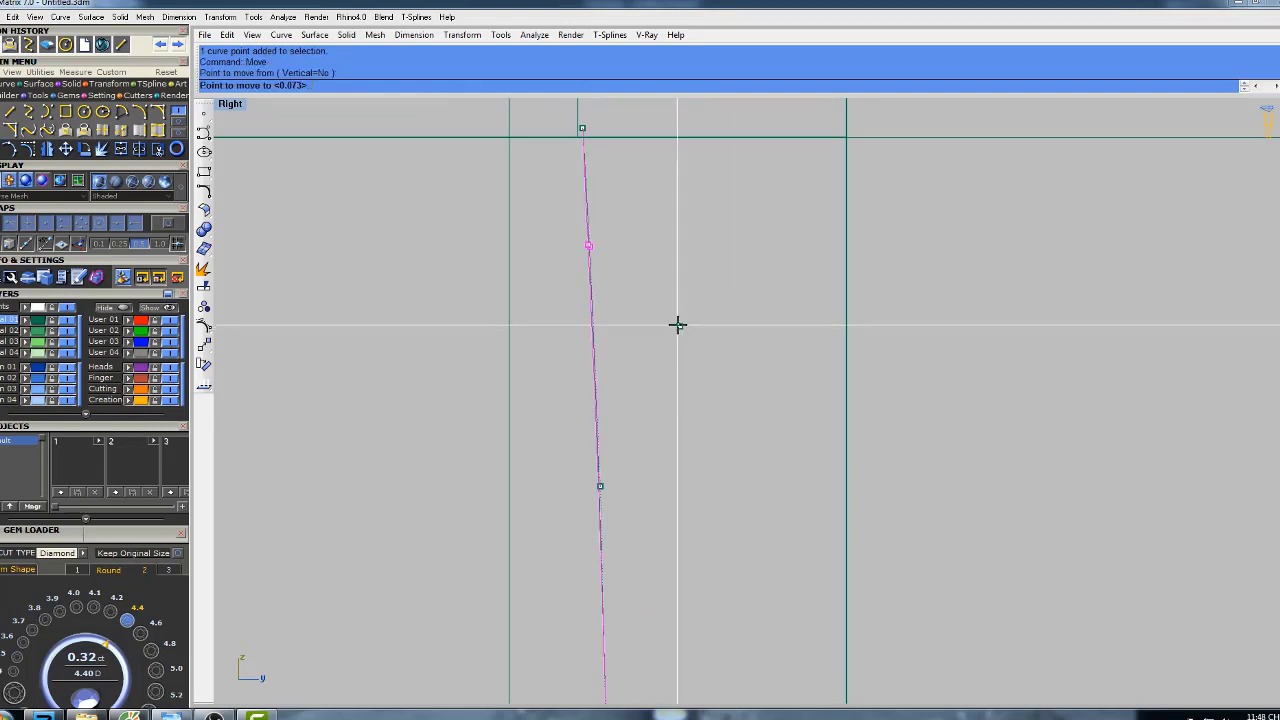
click(678, 327)
drag(593, 431, 634, 517)
right_click(634, 517)
click(700, 396)
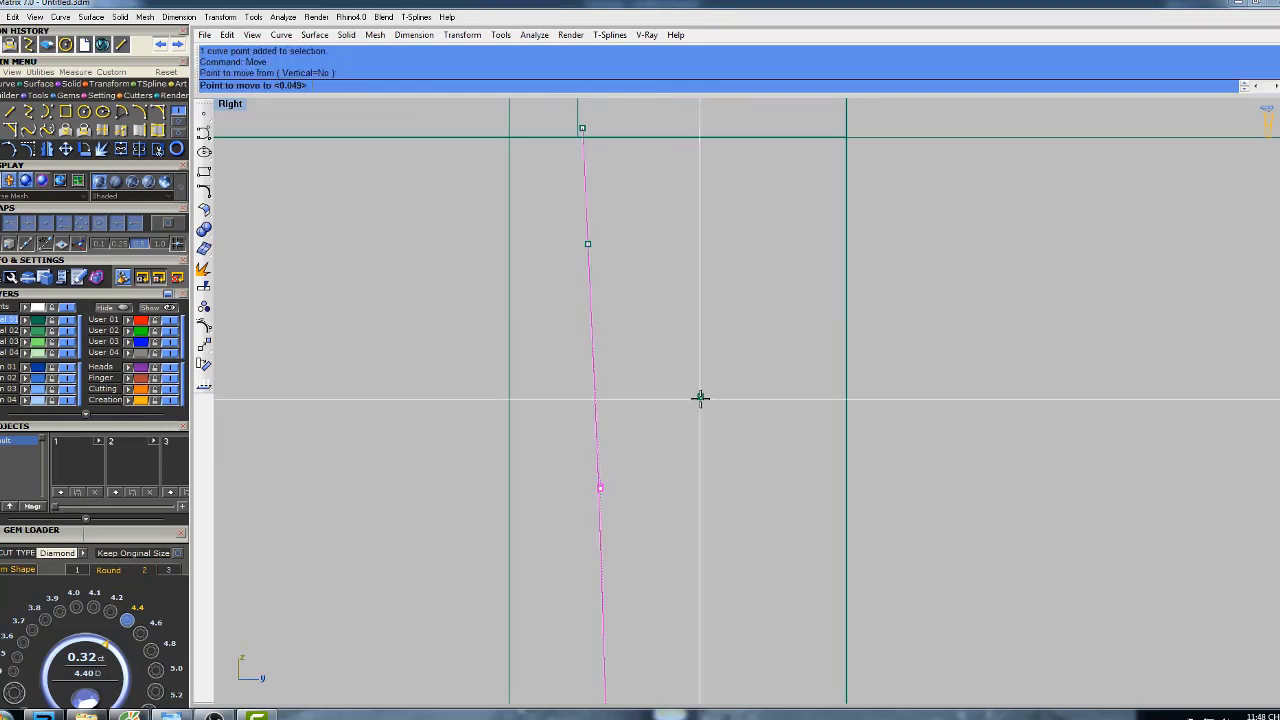
click(701, 402)
- Move the two lowest control points of the curve slightly to smooth its lower end
scroll(685, 418, down, 6)
scroll(658, 548, up, 10)
drag(625, 431, 686, 608)
scroll(667, 494, up, 4)
right_click(667, 494)
click(679, 426)
click(681, 421)
scroll(656, 468, down, 8)
scroll(686, 568, up, 6)
right_click(686, 569)
click(750, 545)
click(748, 546)
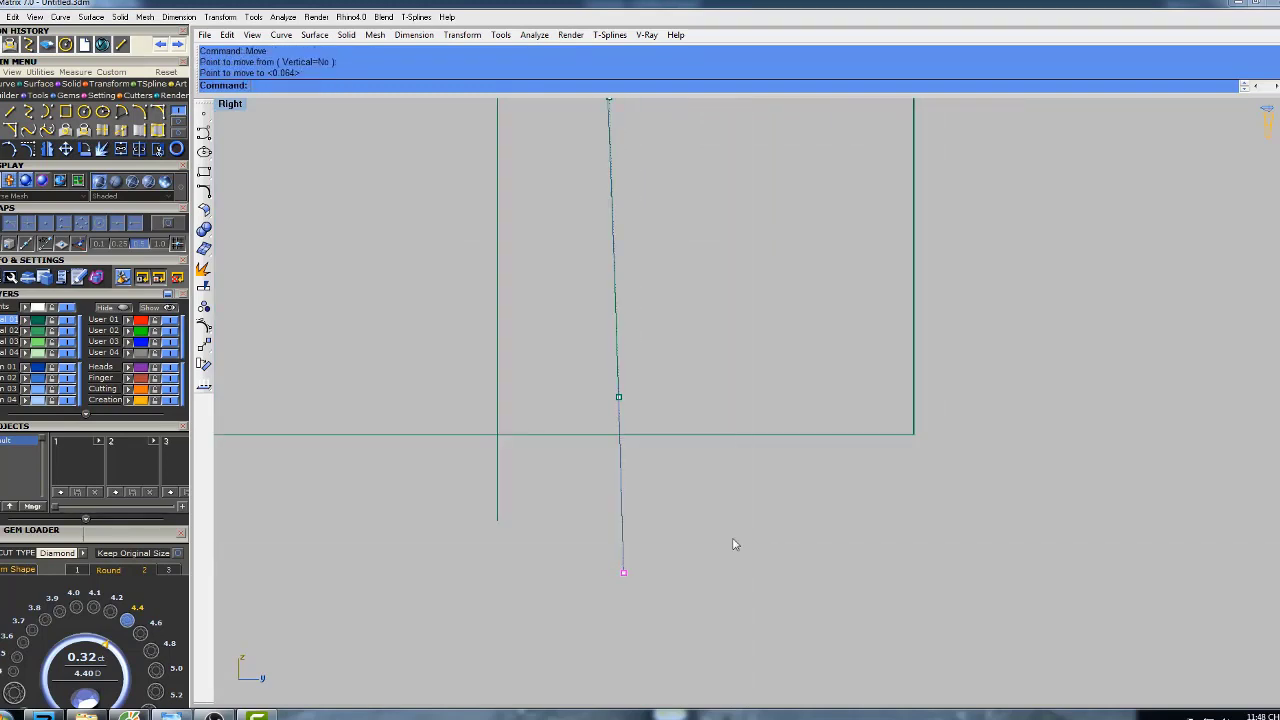
- Fine-tune the second control point just below the horizontal line, turn the points off and select the curve
scroll(733, 542, down, 8)
right_drag(700, 356, 686, 451)
right_drag(671, 320, 669, 350)
scroll(641, 320, up, 3)
drag(617, 309, 676, 486)
key(Return)
click(688, 342)
click(689, 342)
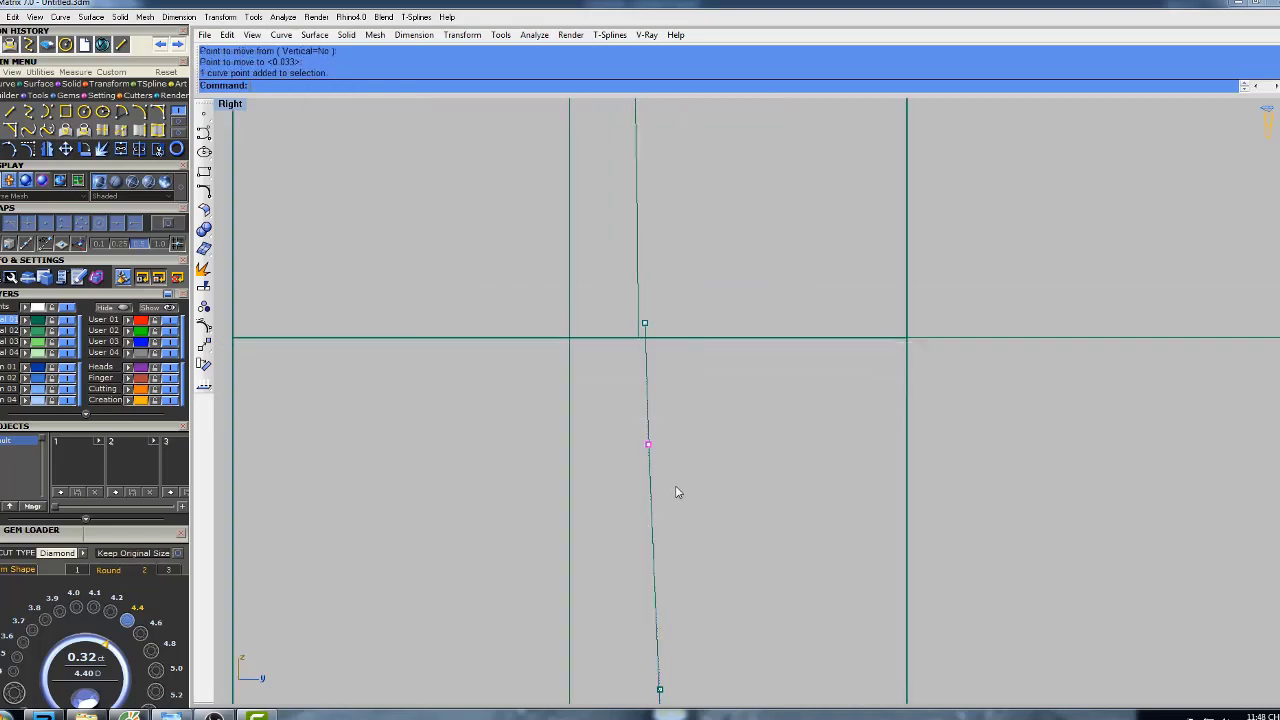
right_click(676, 483)
click(692, 455)
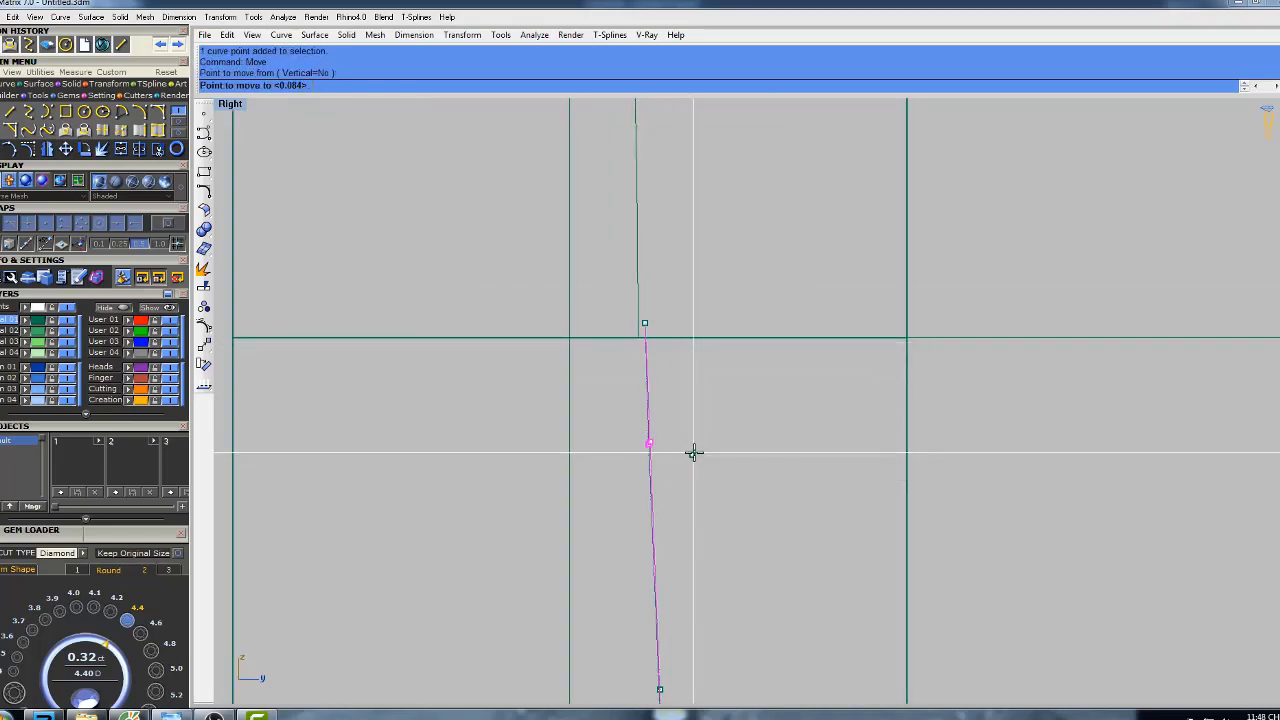
click(693, 451)
right_drag(693, 451, 688, 408)
scroll(690, 405, down, 4)
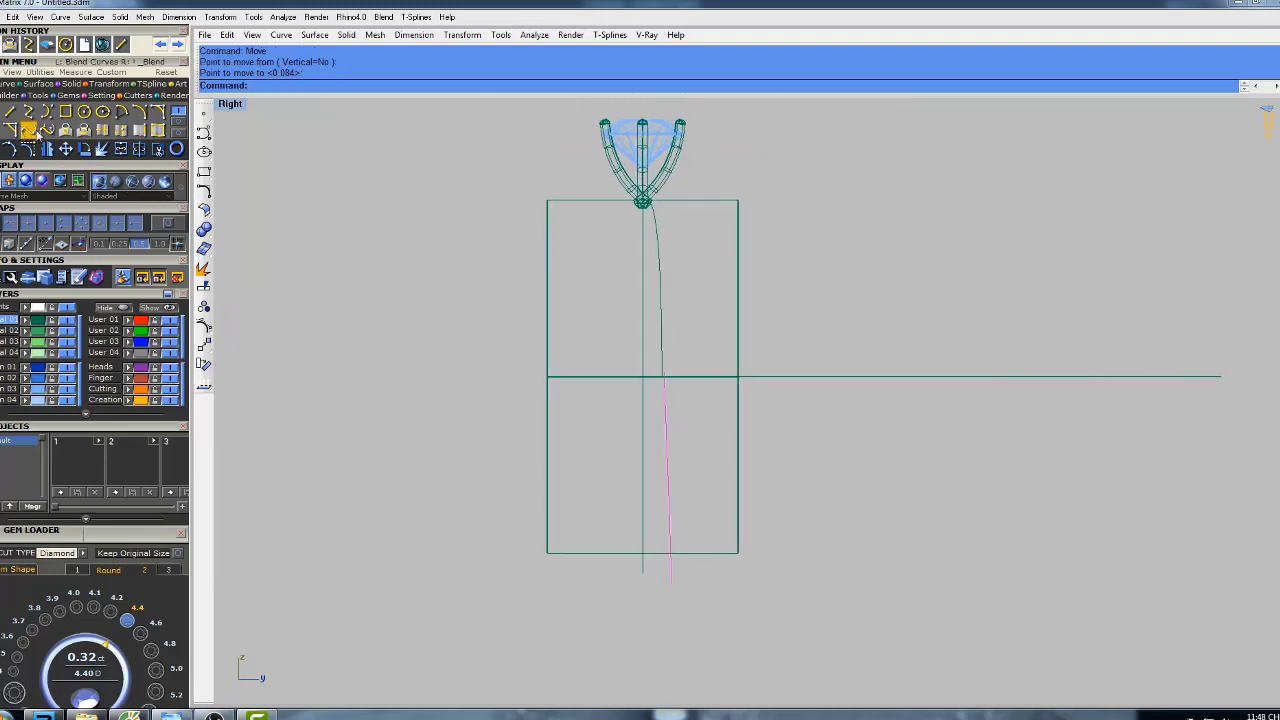
- Project the lower curve onto the cylinder from the right view, deleting the input curve
click(86, 130)
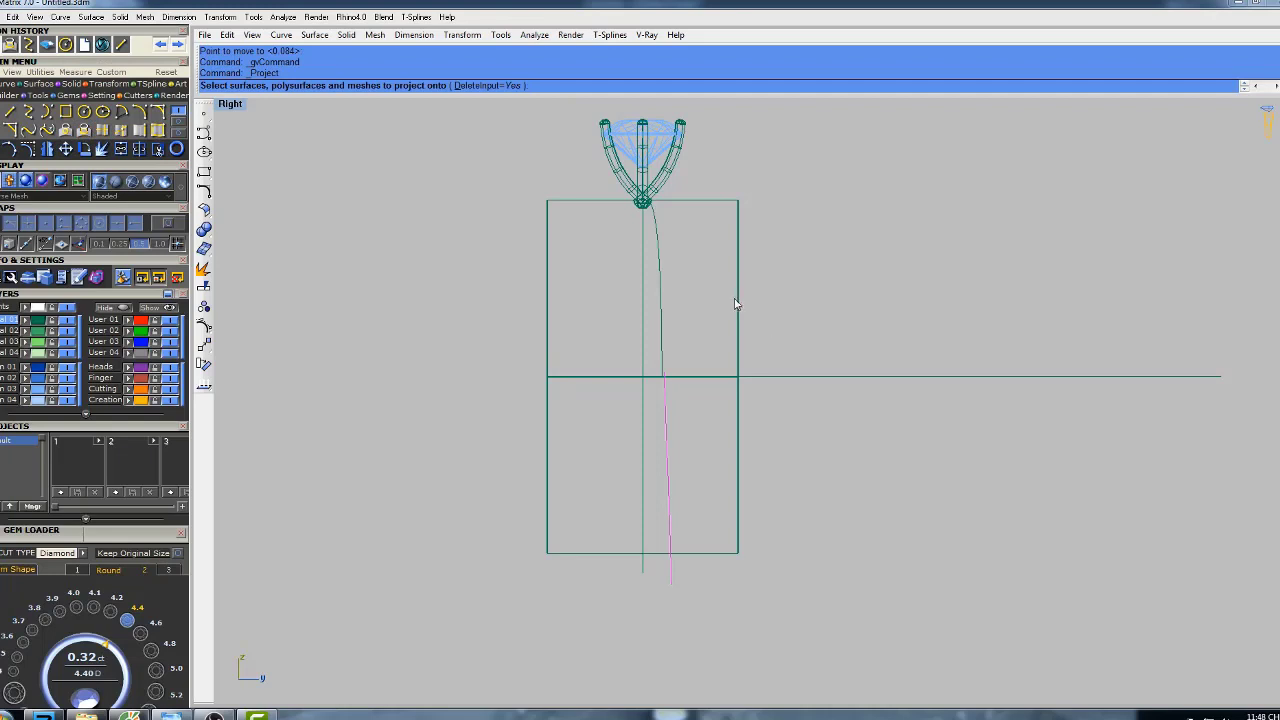
click(737, 300)
right_click(792, 285)
right_drag(740, 355, 713, 352)
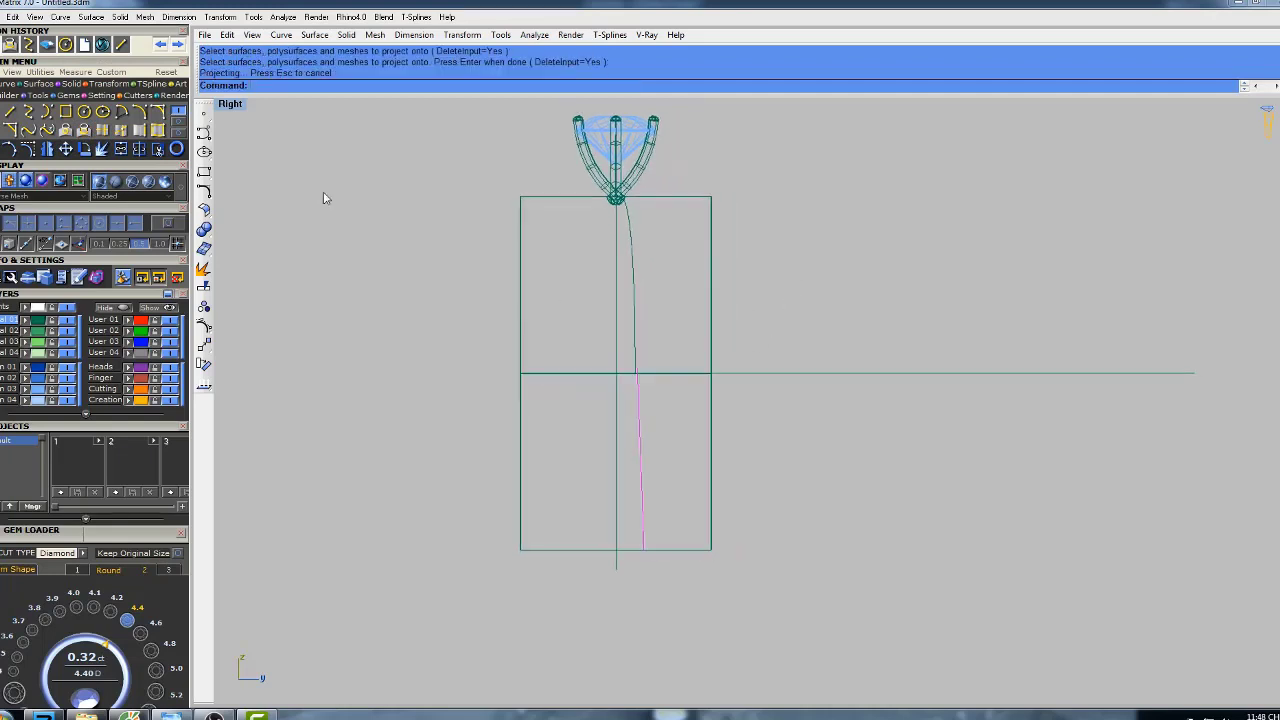
- Back in the four-view layout, trim the lower projected curve with the line in the top view, removing its negative X half
double_click(237, 110)
scroll(520, 302, down, 3)
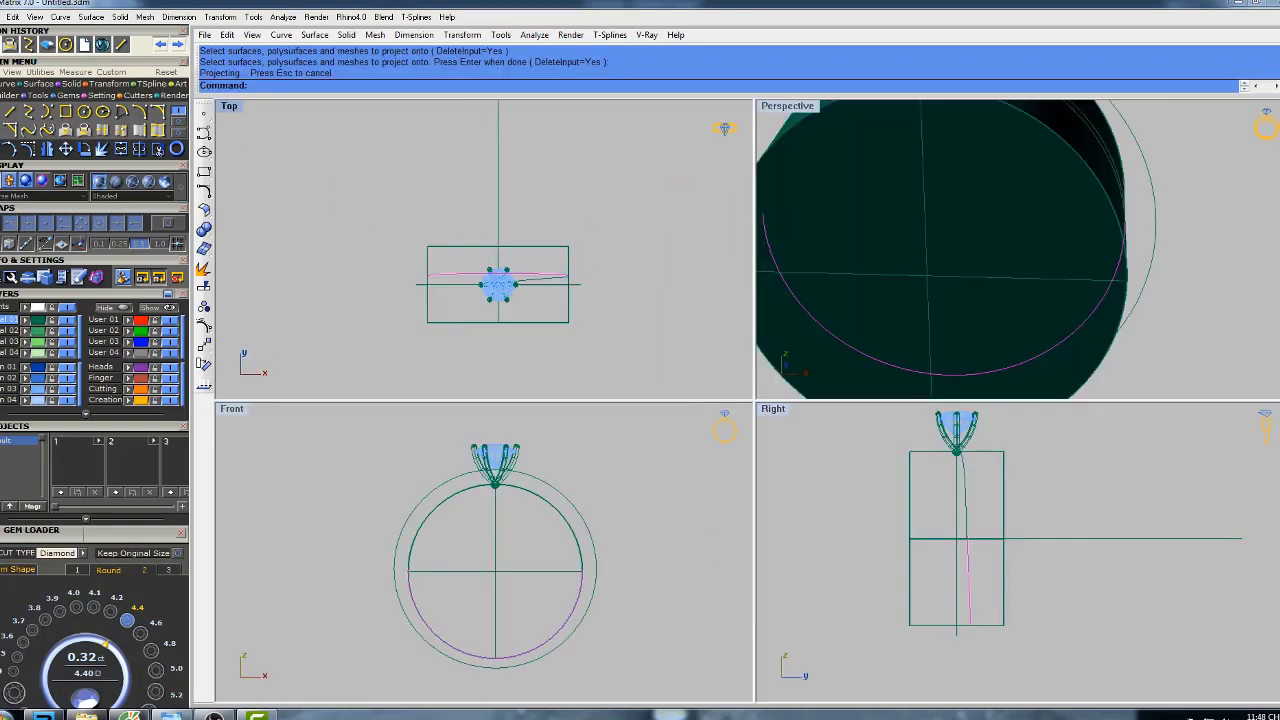
click(498, 168)
right_drag(516, 190, 525, 271)
scroll(523, 242, down, 4)
scroll(521, 280, up, 2)
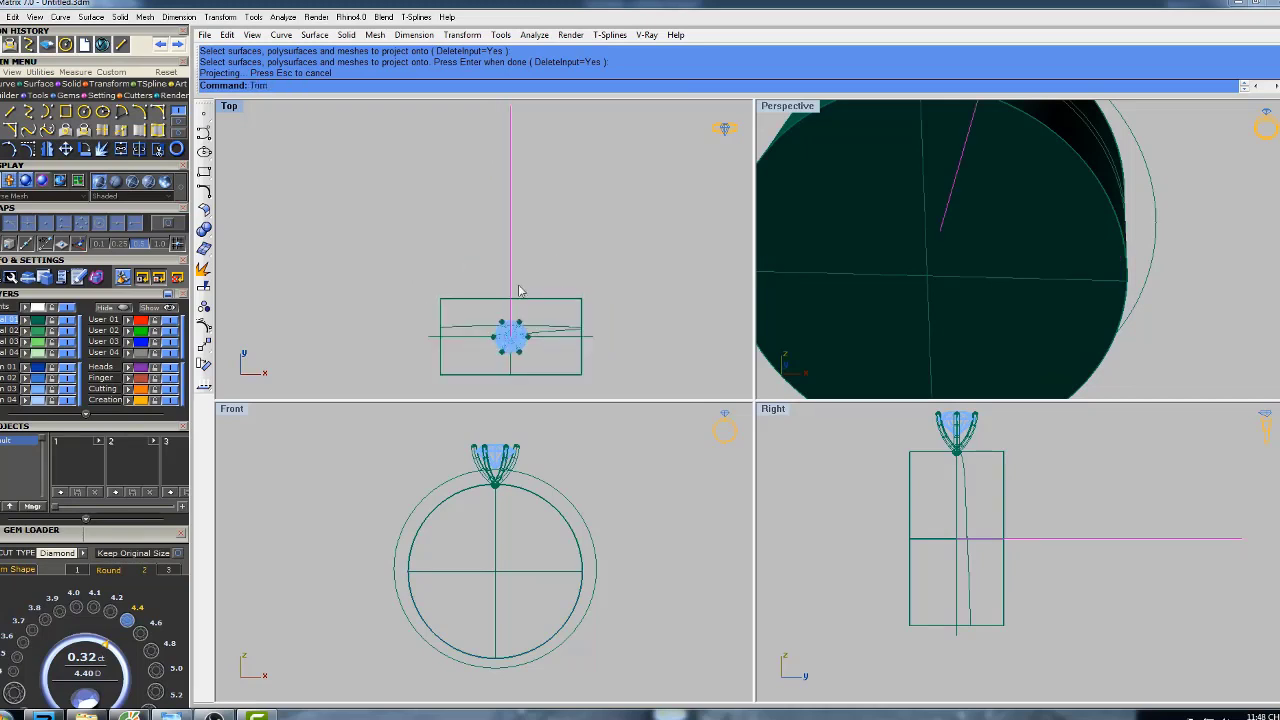
key(Return)
click(470, 326)
key(Return)
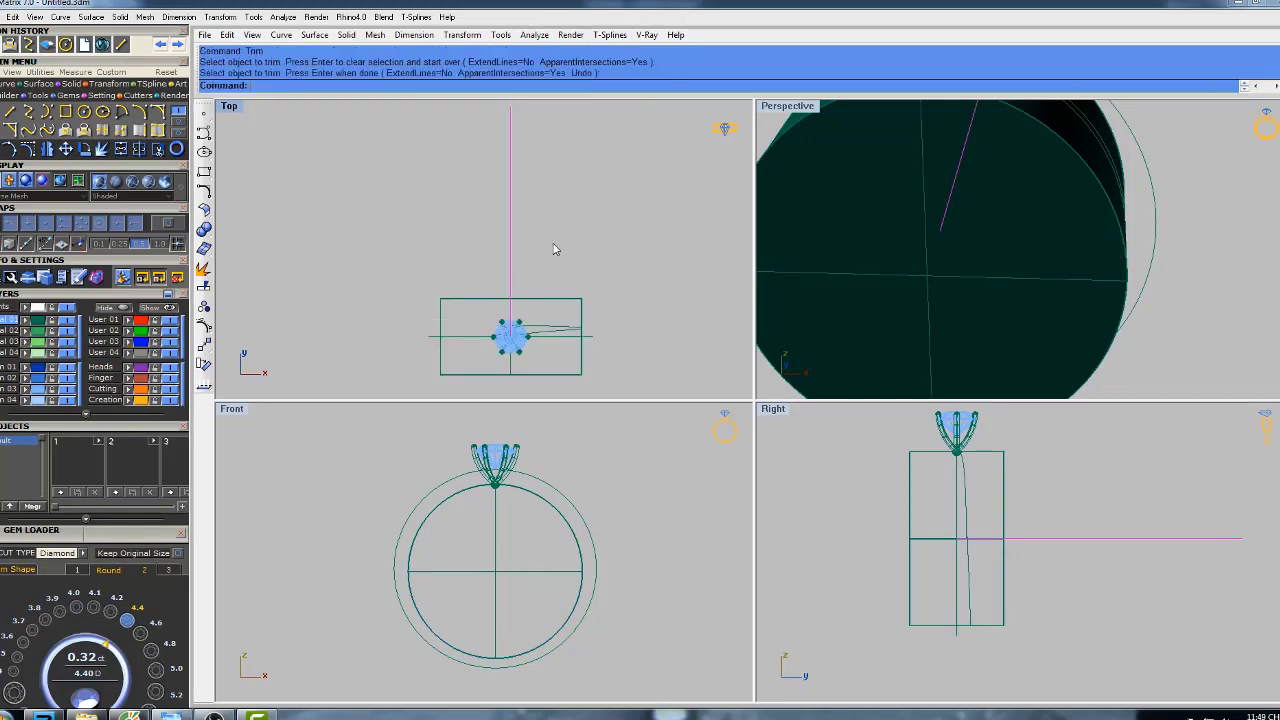
- Delete the cutting line and the extruded cylinder
right_drag(555, 249, 544, 244)
key(Delete)
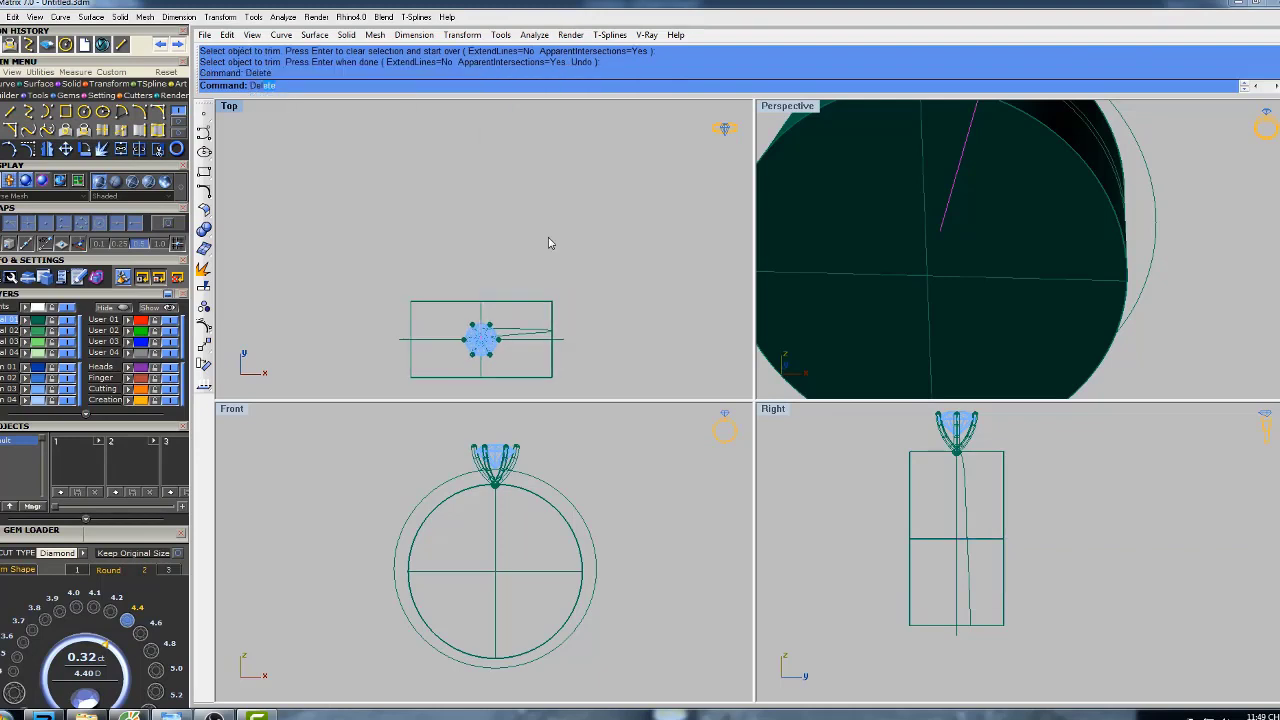
click(802, 110)
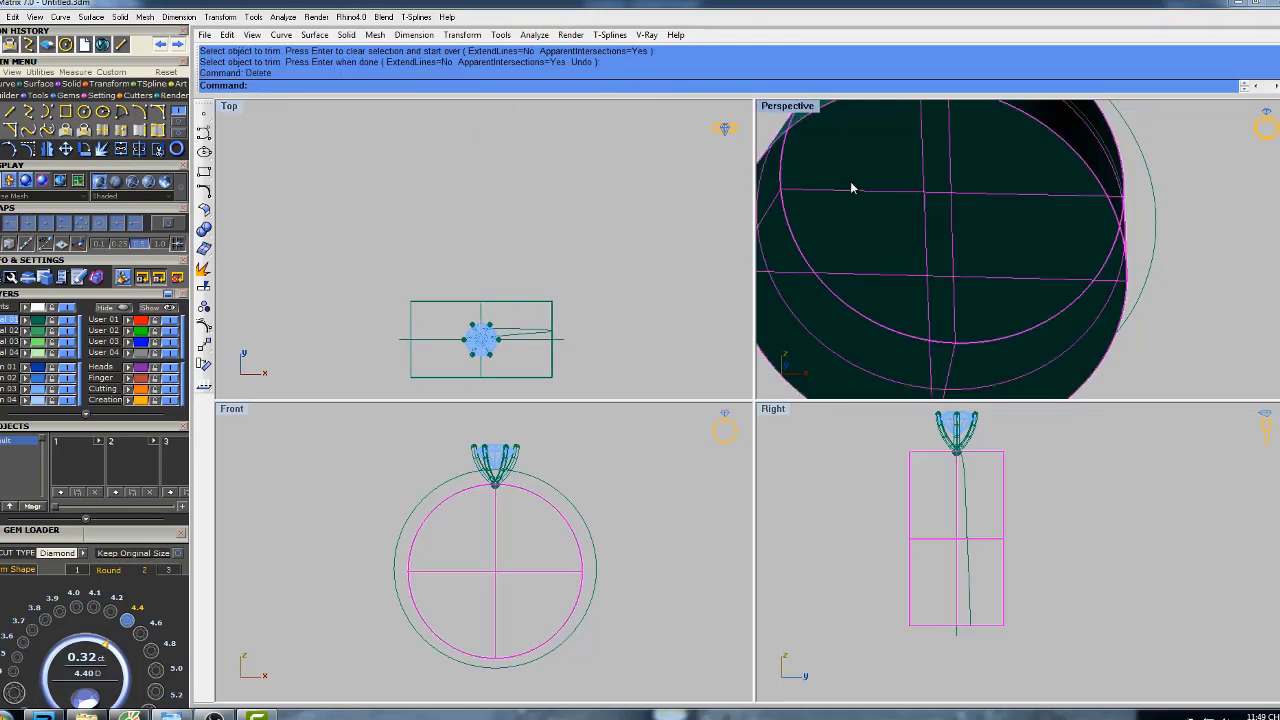
text(d: Delete)
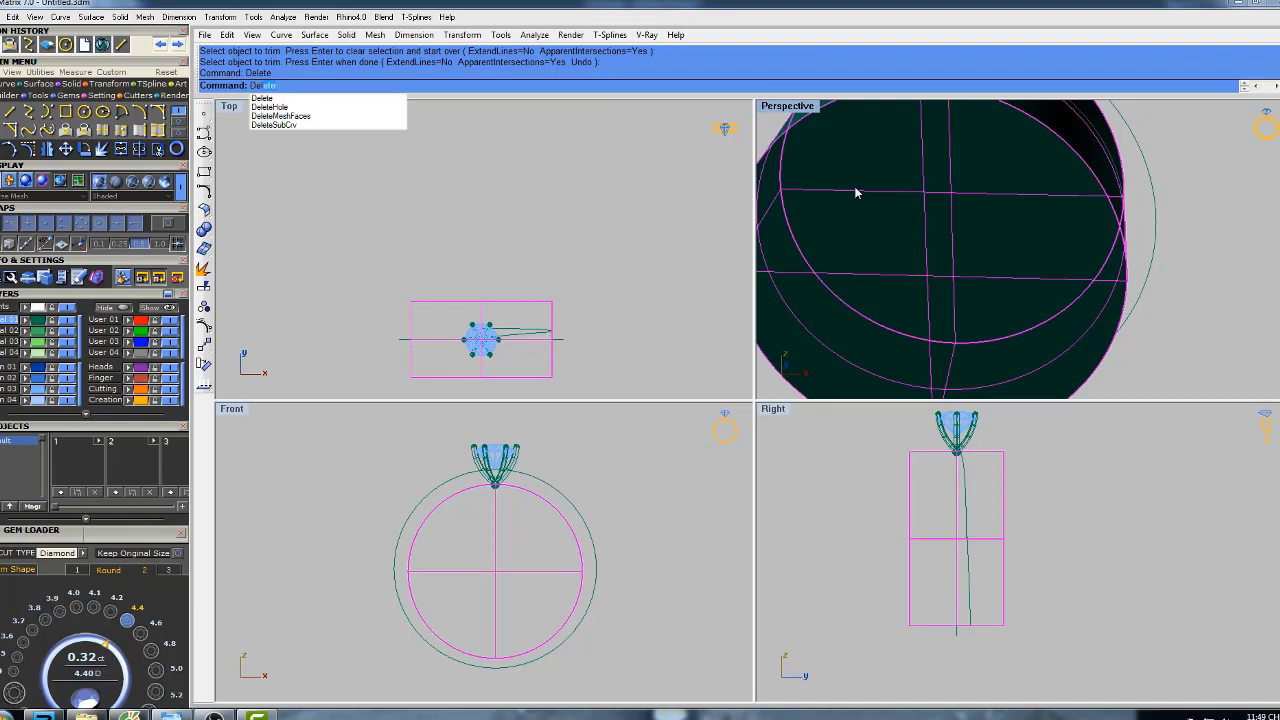
key(Return)
- In an enlarged perspective view, put the lower projected curve on layer User 01 and the upper one on layer Heads
double_click(804, 109)
right_drag(781, 270, 704, 233)
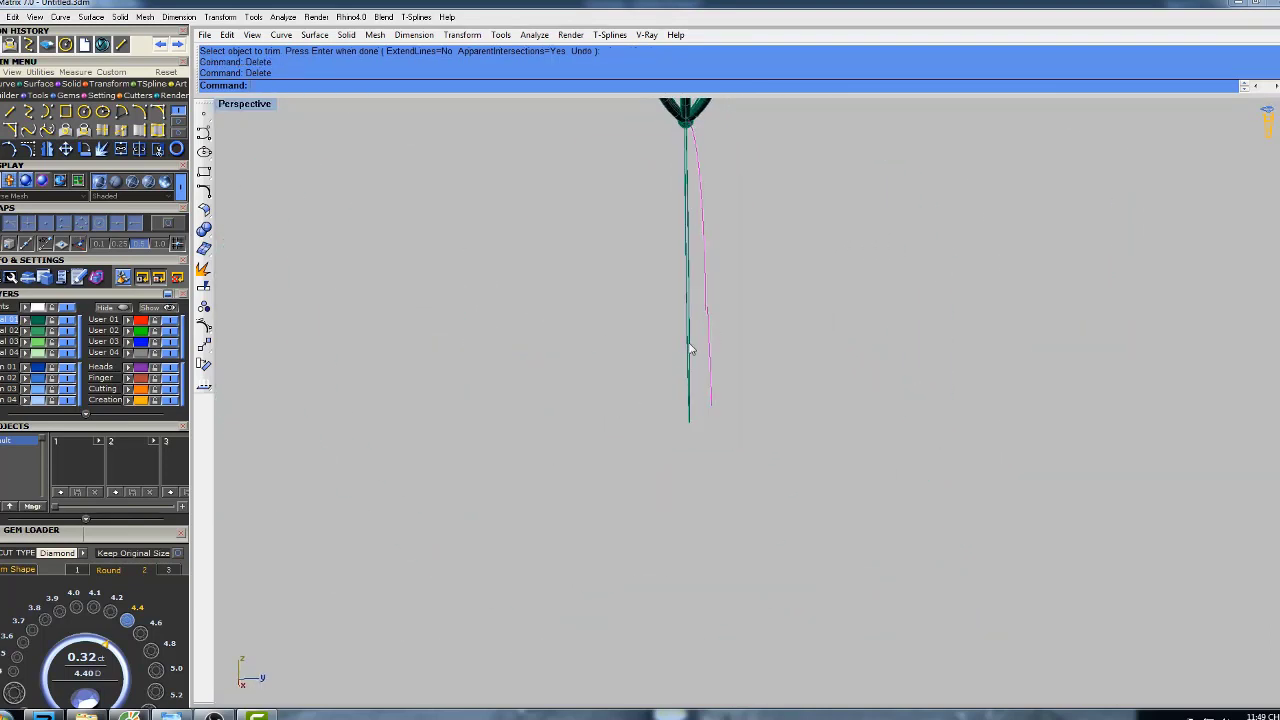
right_drag(737, 306, 714, 326)
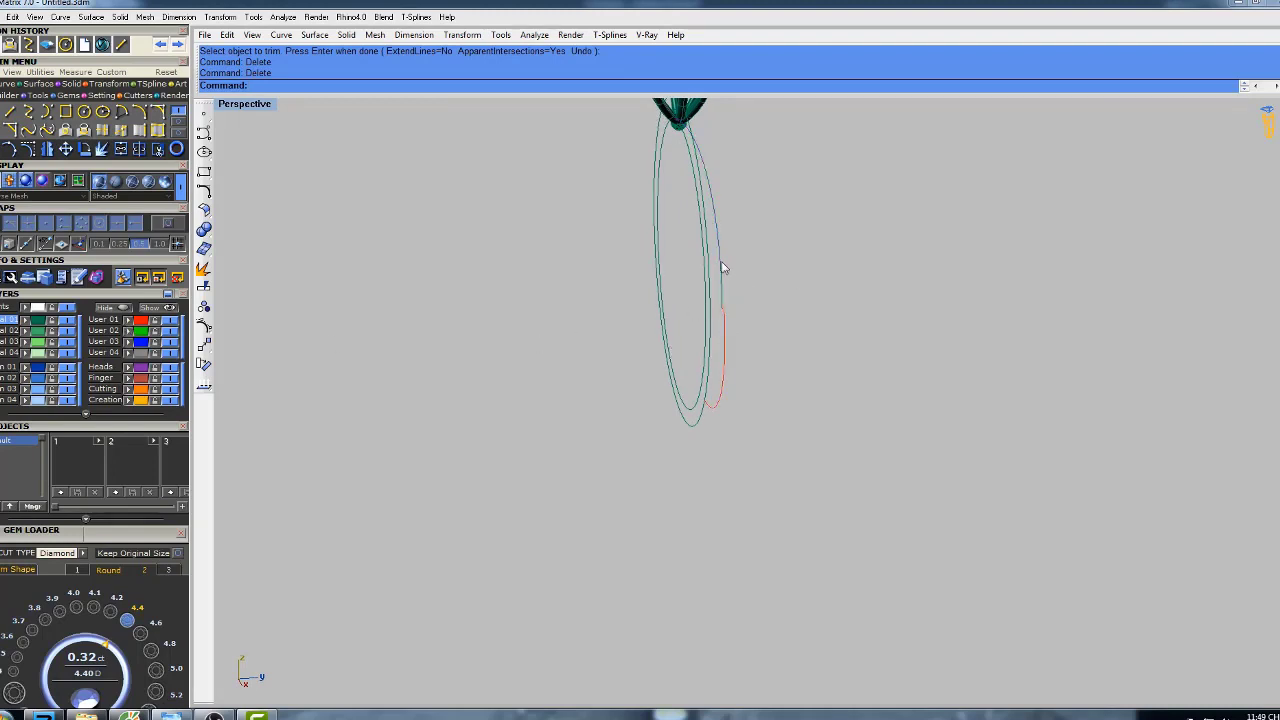
right_drag(849, 283, 709, 236)
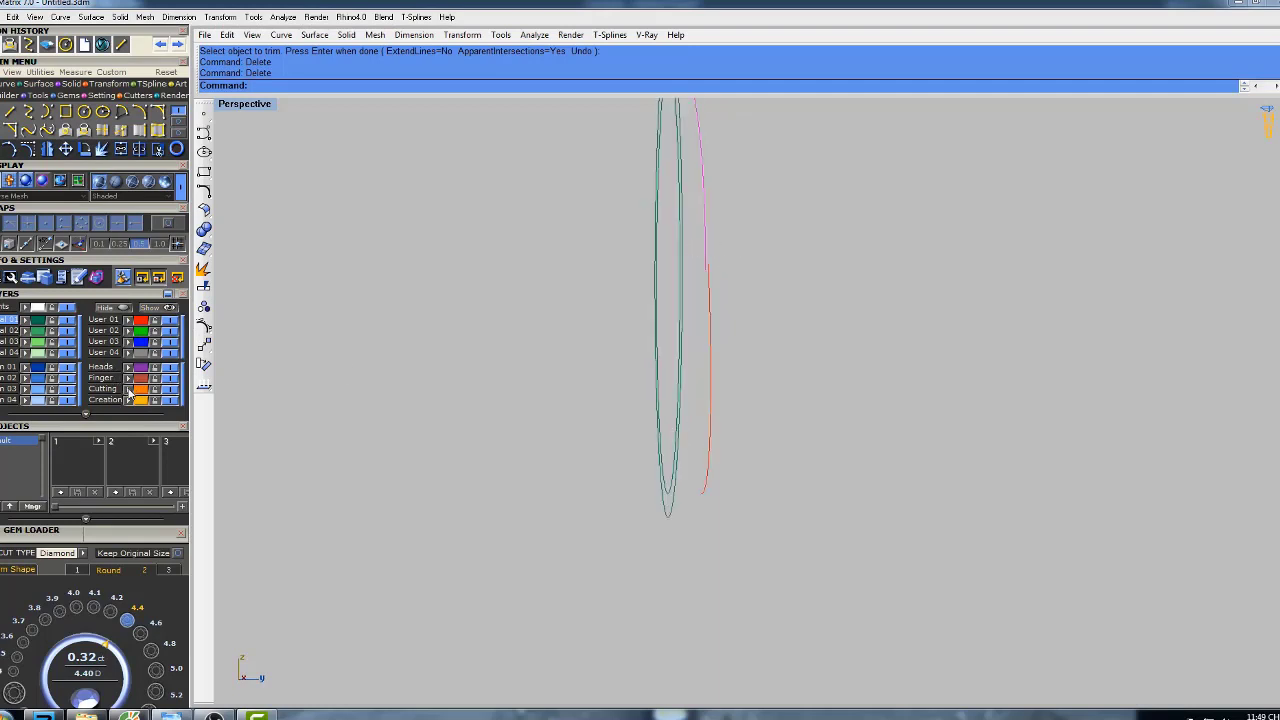
right_drag(726, 300, 721, 372)
- Match the upper curve's end to the lower curve with Tangency continuity, preserving Curvature at the other end and averaging the curves
text(Mat)
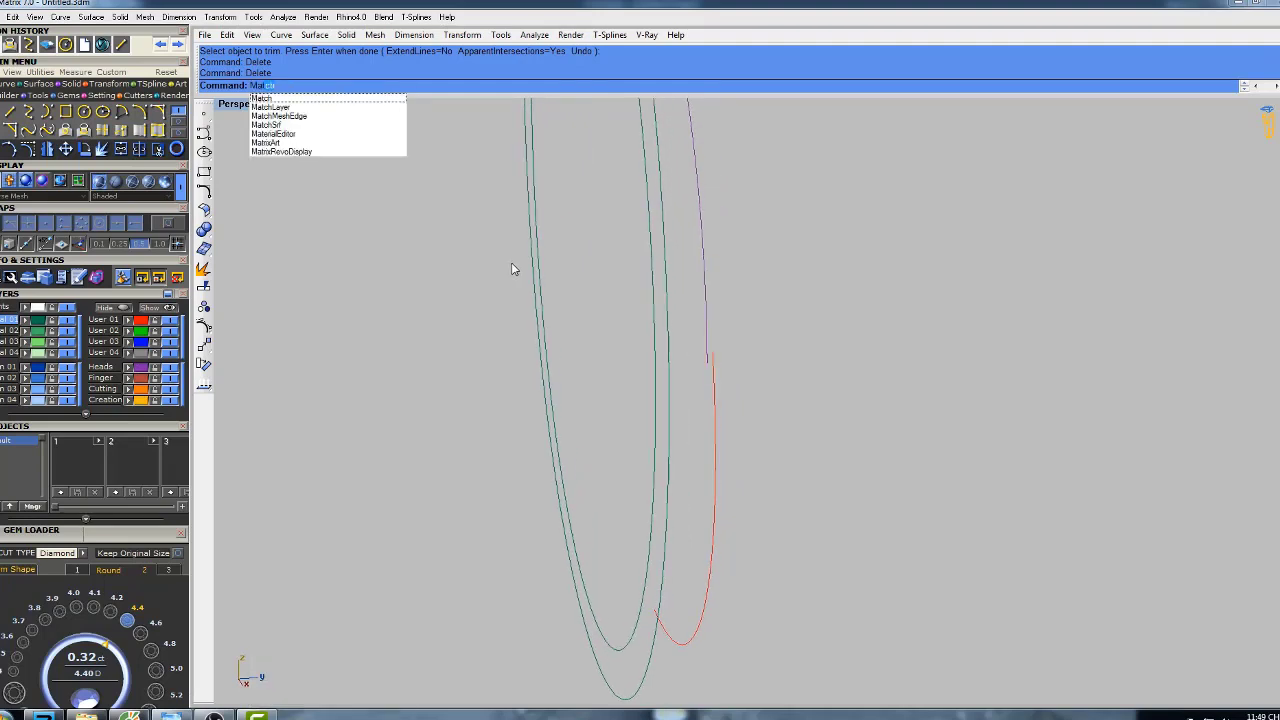
key(Return)
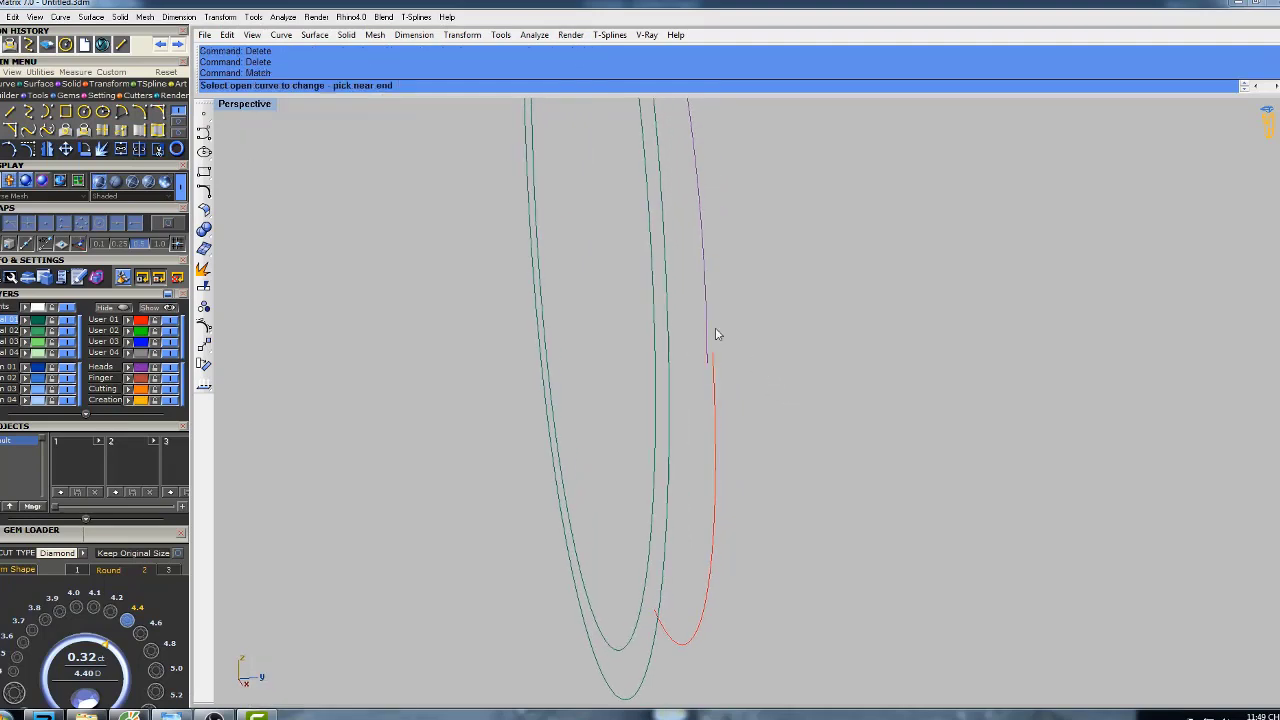
click(709, 331)
click(717, 383)
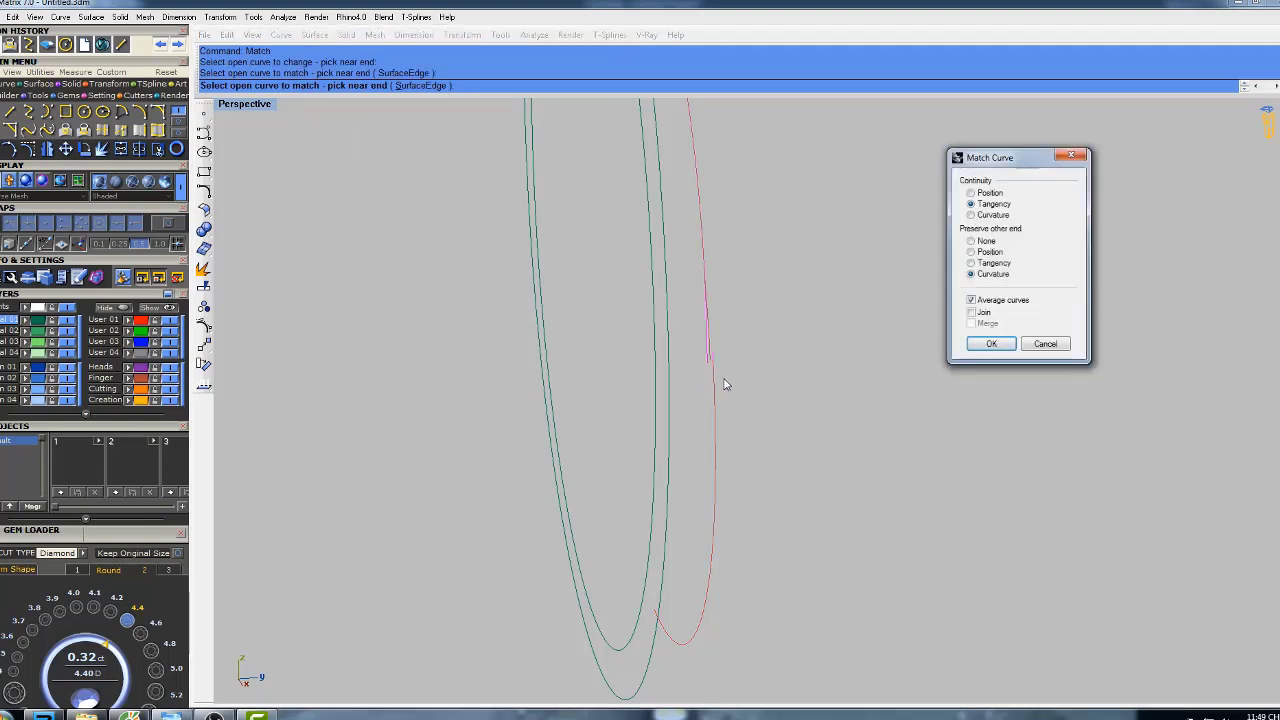
key(Return)
scroll(716, 372, up, 3)
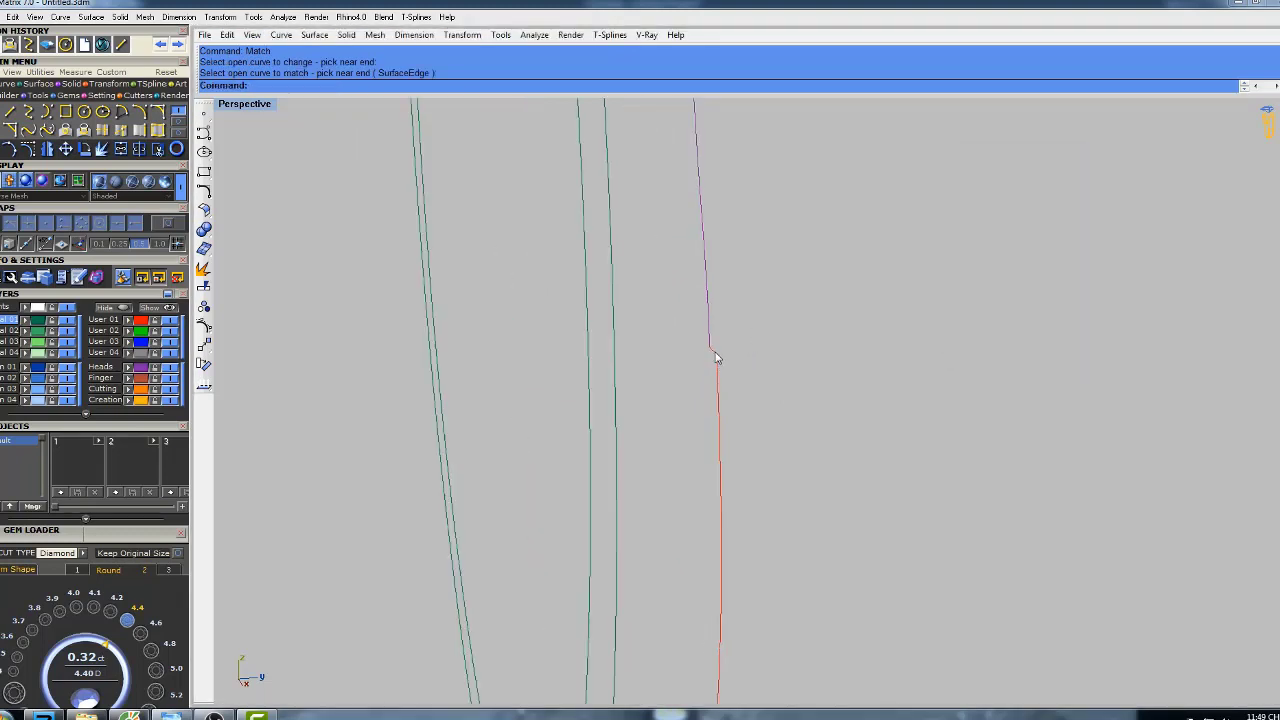
- Enlarge the right view to inspect the joint between the two side curves, and undo the last curve match
scroll(716, 358, down, 5)
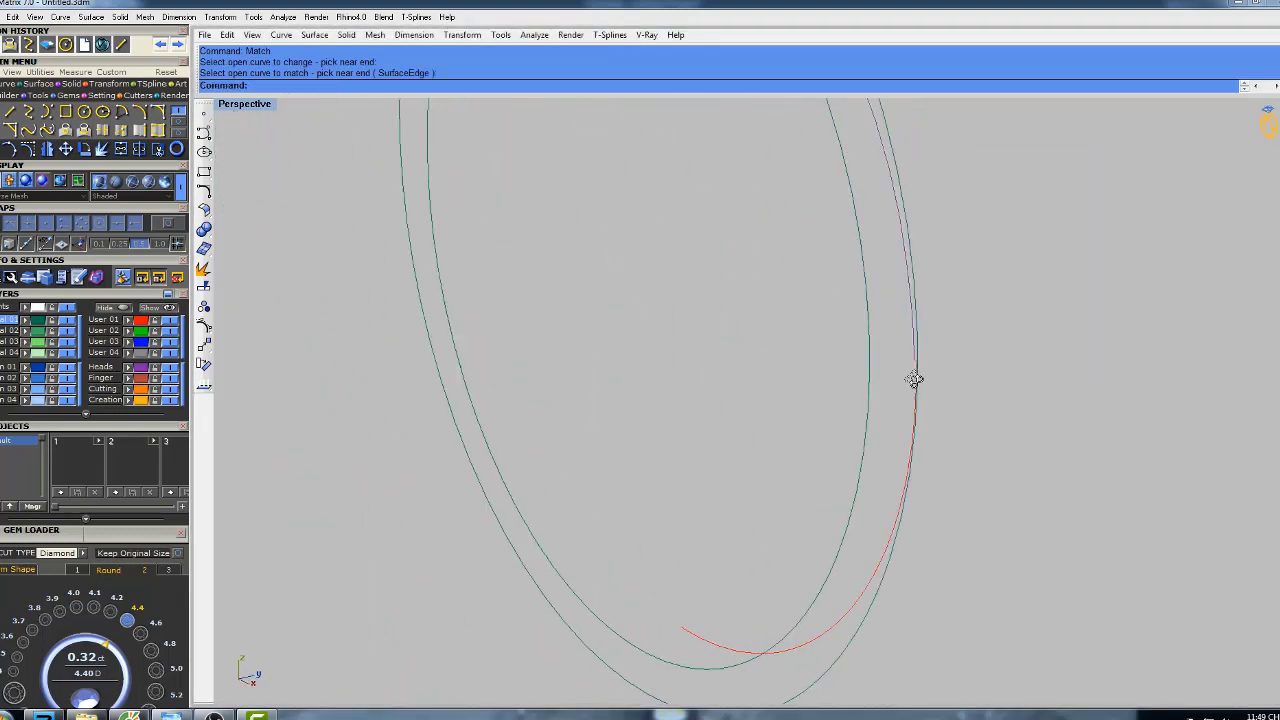
mouse_move(915, 379)
right_down()
mouse_move(988, 371)
mouse_move(919, 382)
right_up()
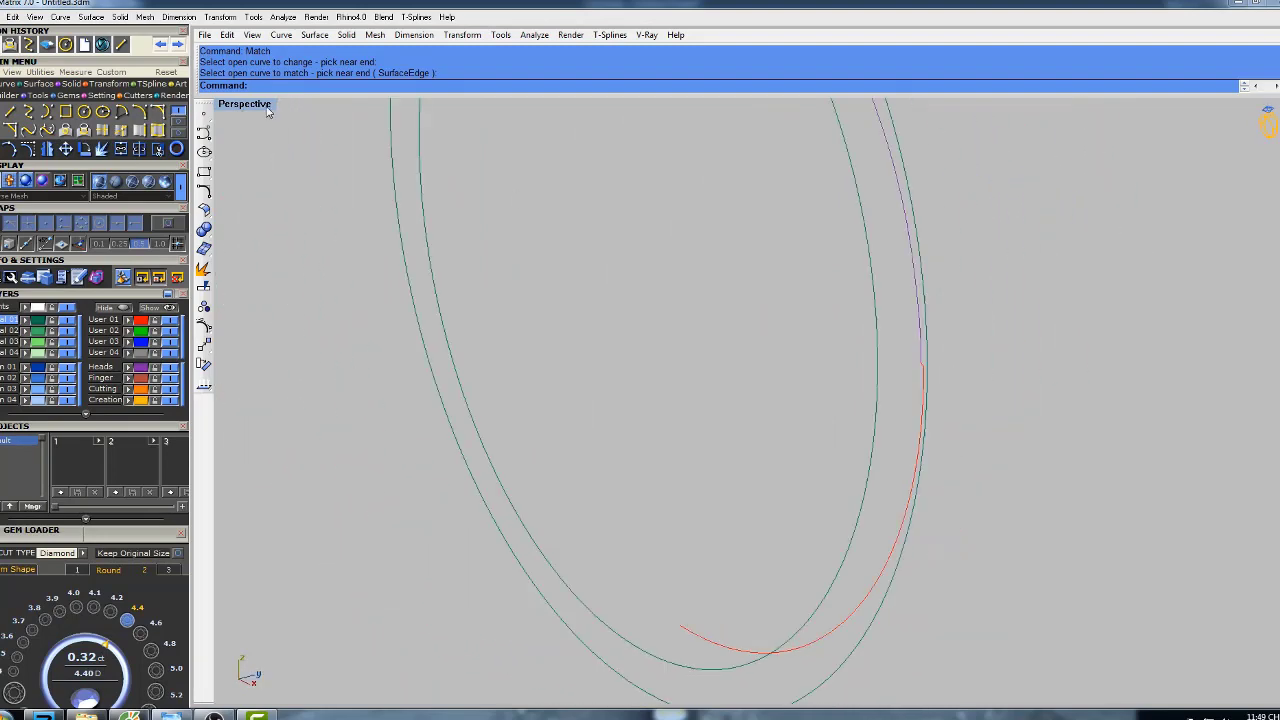
double_click(262, 106)
double_click(775, 410)
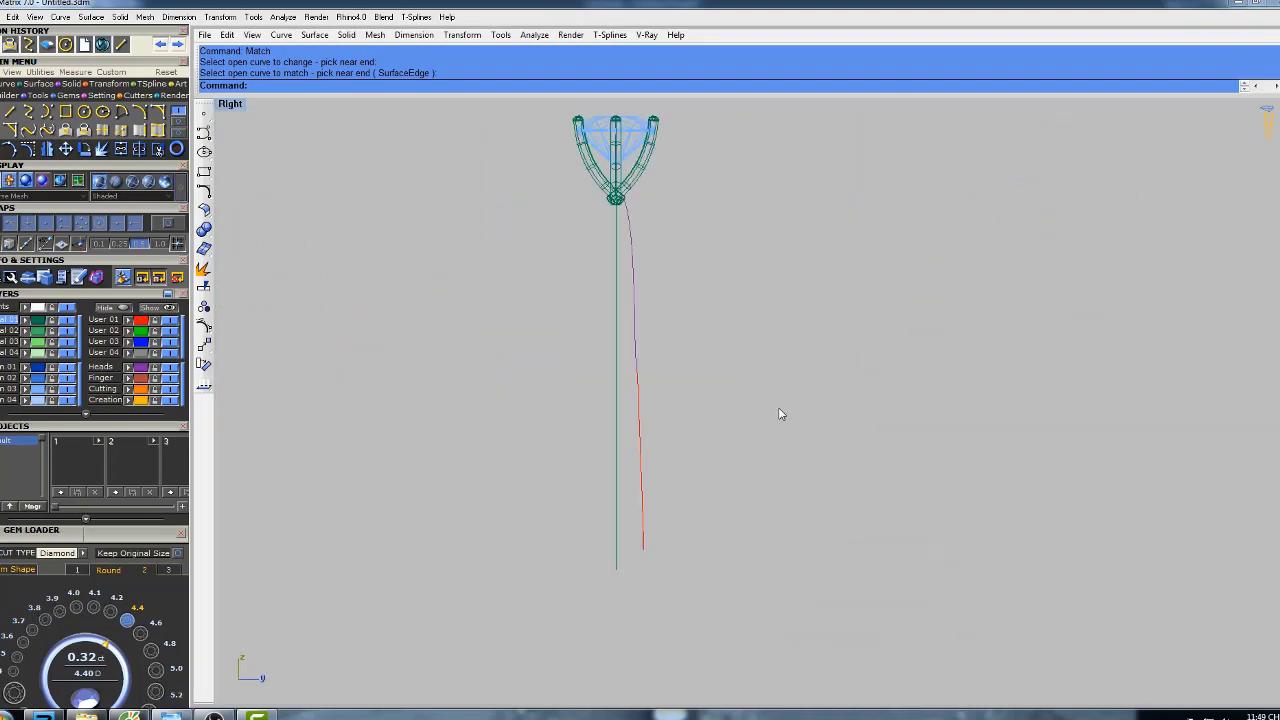
scroll(650, 368, up, 10)
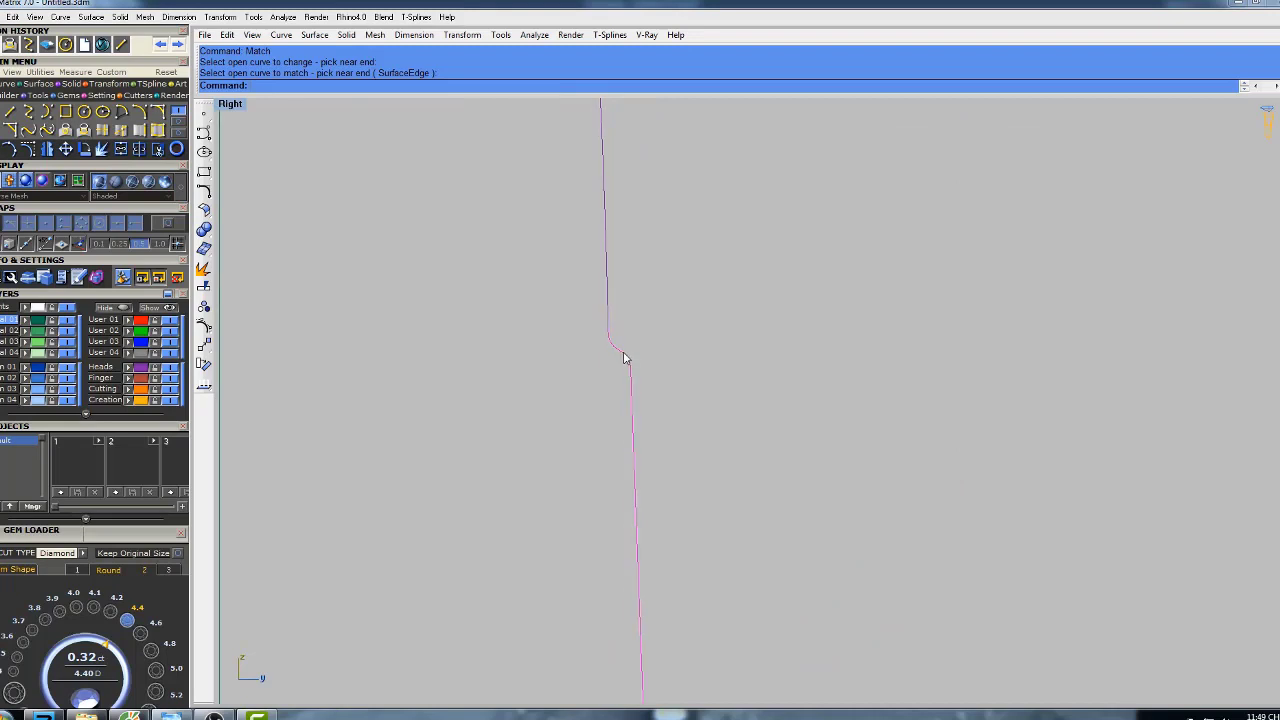
right_drag(691, 375, 655, 368)
key(ctrl+z)
- Show the upper side curve's control points and move its lower end point horizontally onto the lower curve
click(625, 345)
key(F10)
drag(573, 415, 622, 377)
right_drag(622, 376, 597, 386)
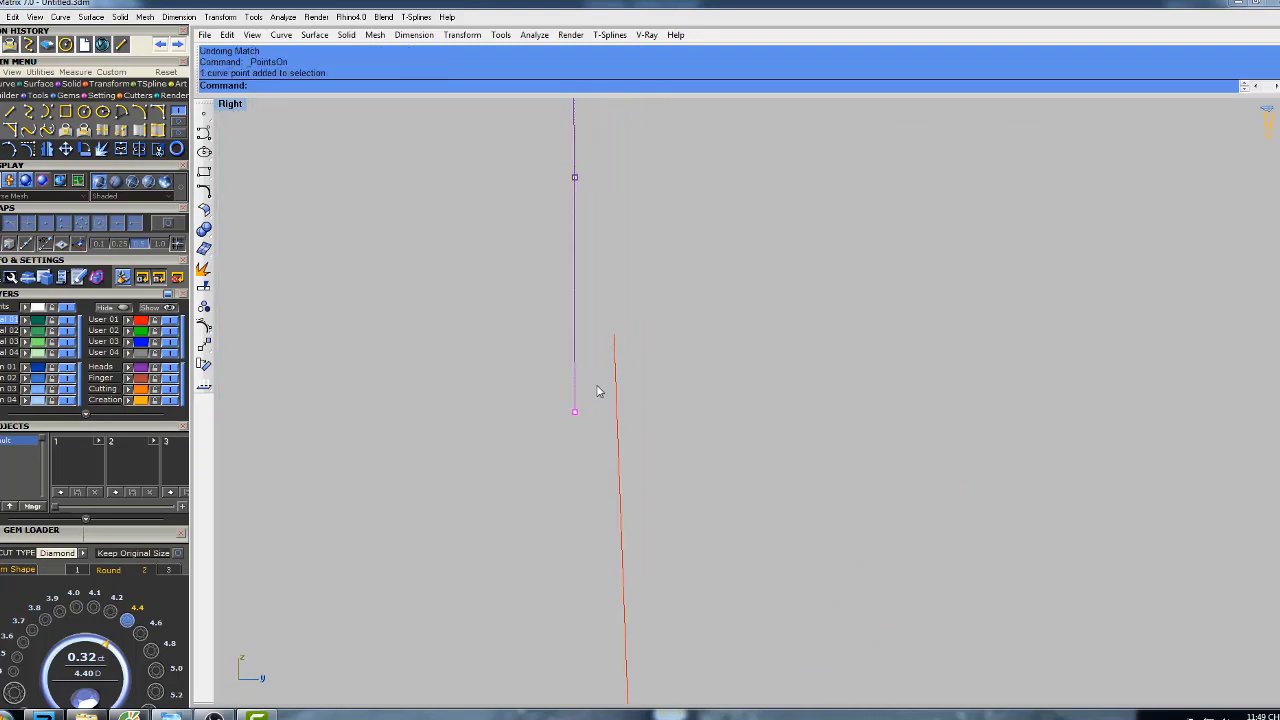
text(ve)
key(Return)
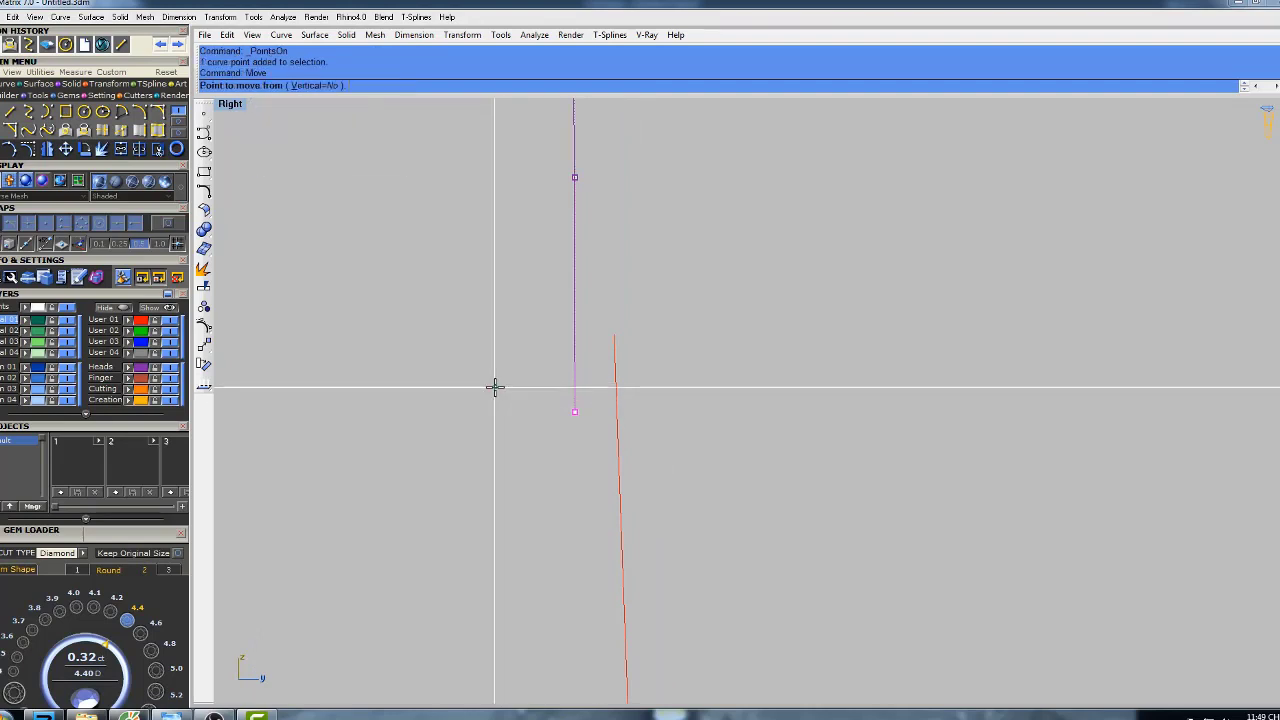
click(495, 387)
click(535, 388)
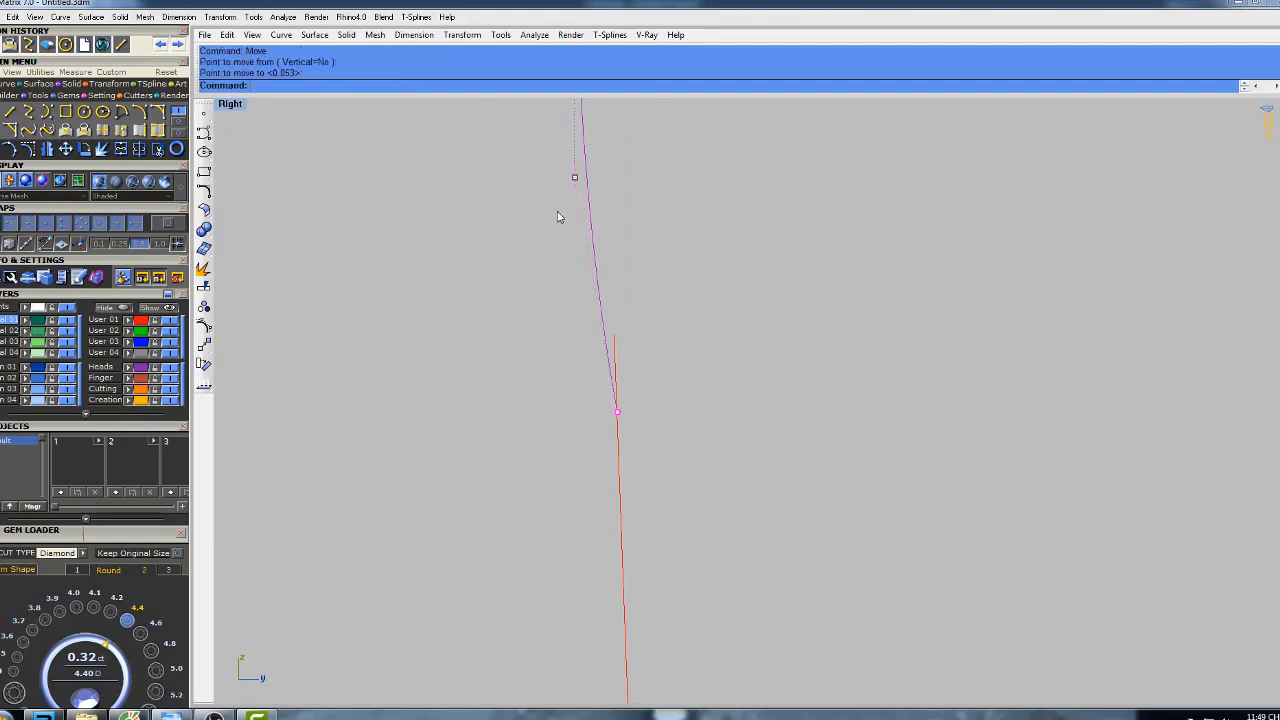
click(575, 177)
scroll(612, 352, down, 3)
scroll(612, 352, down, 4)
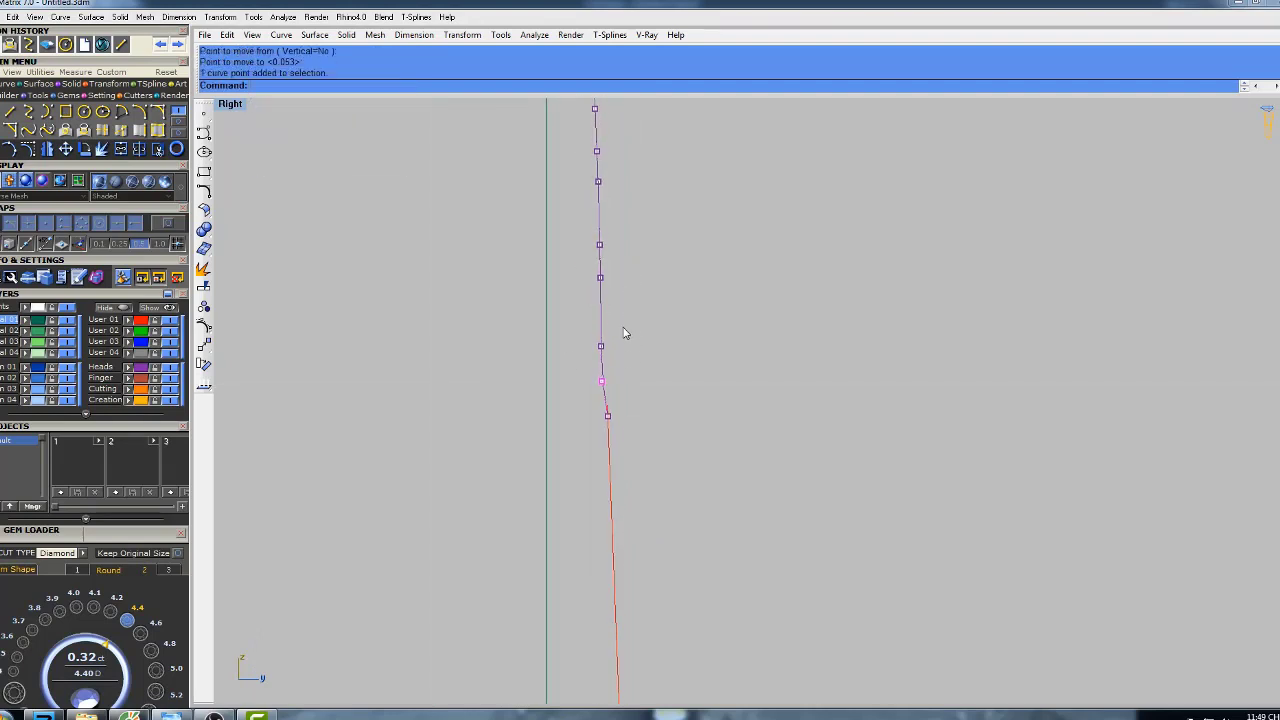
- Rebuild both side curves with a point count of 5 and degree 3, deleting the input curves
drag(647, 425, 598, 474)
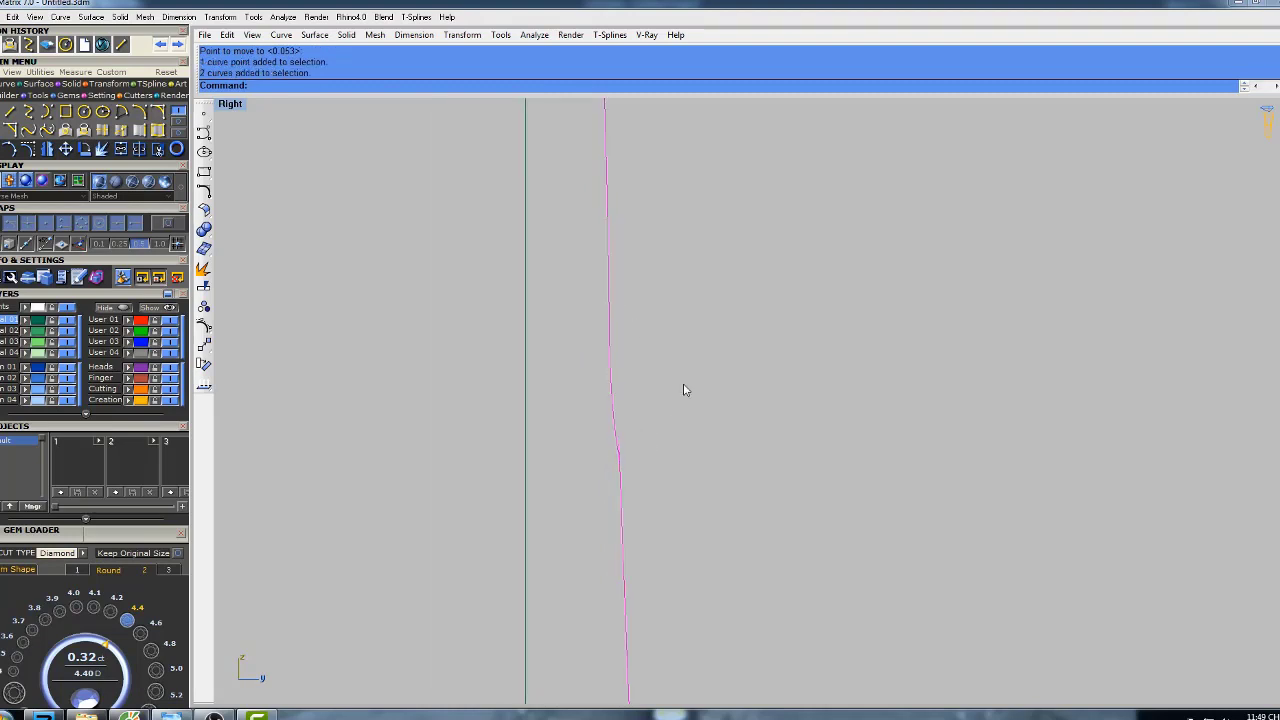
scroll(684, 384, down, 6)
right_drag(684, 384, 660, 386)
text(build)
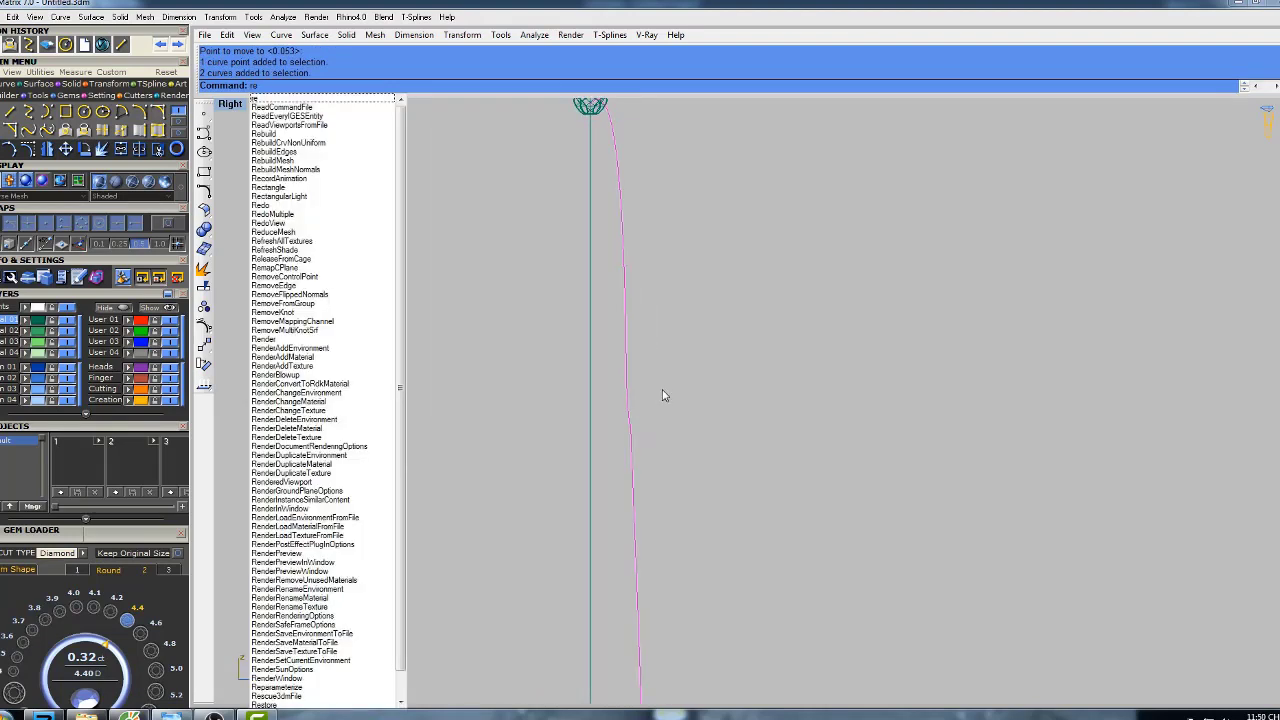
key(Return)
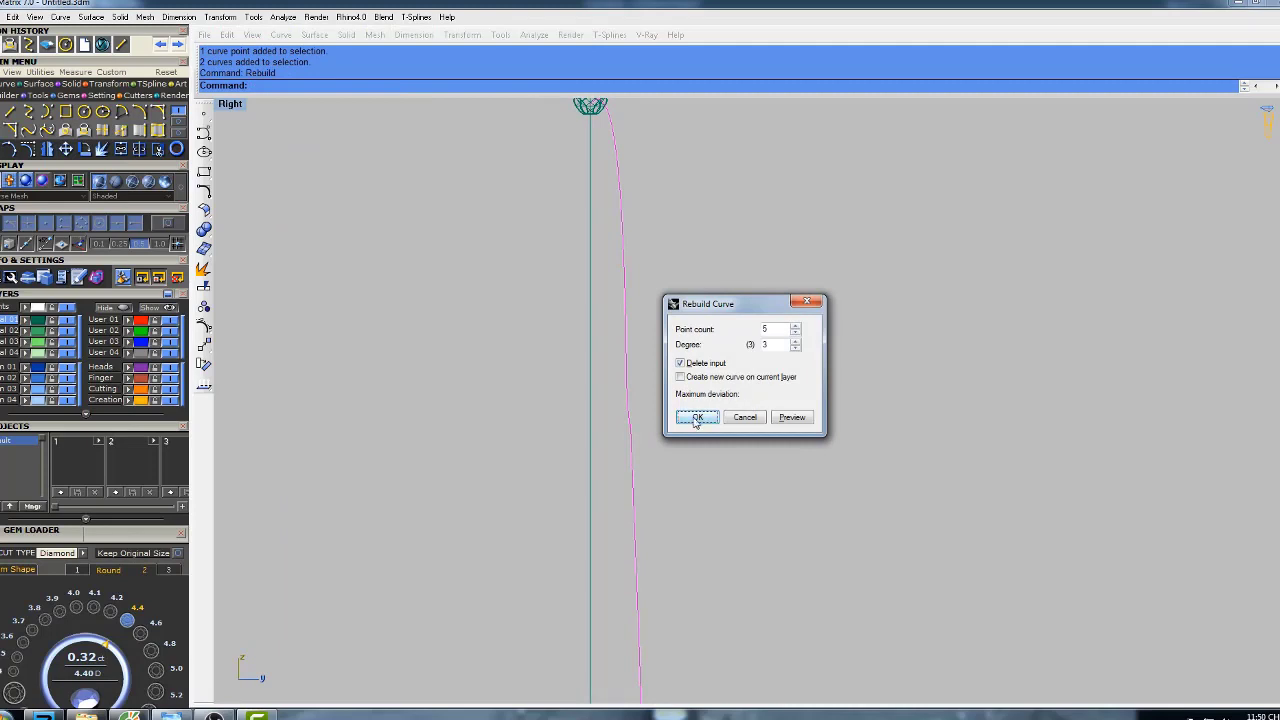
click(697, 418)
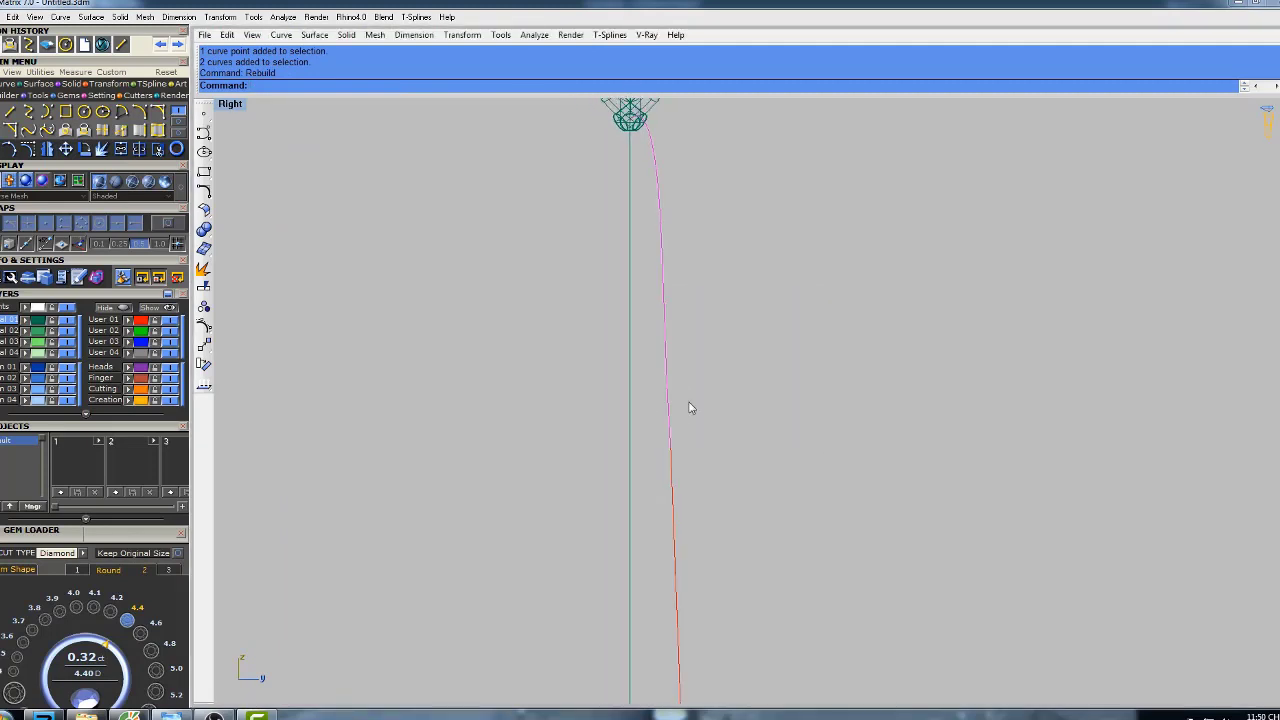
- Show the upper curve's control points and move the one just above its lower end slightly outward, horizontally
key(F10)
scroll(640, 306, up, 2)
click(654, 308)
right_drag(682, 346, 654, 340)
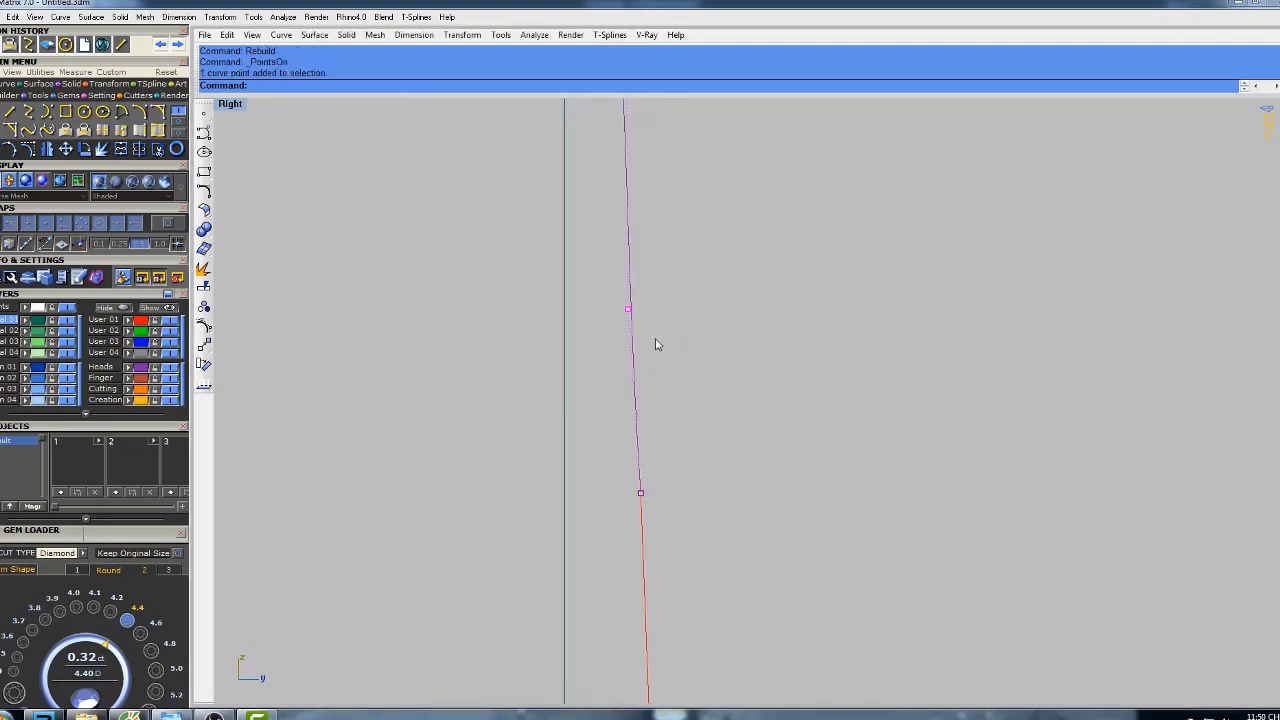
text(Move)
key(Return)
click(692, 292)
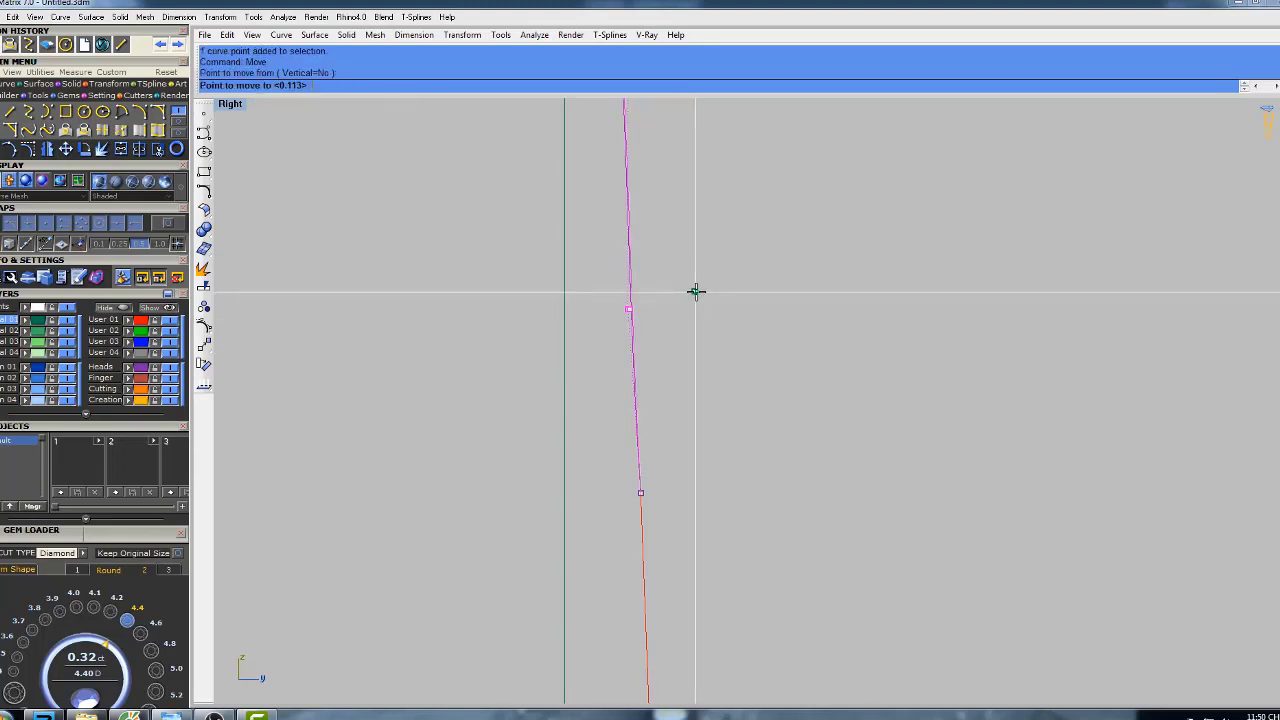
click(699, 291)
scroll(689, 306, down, 8)
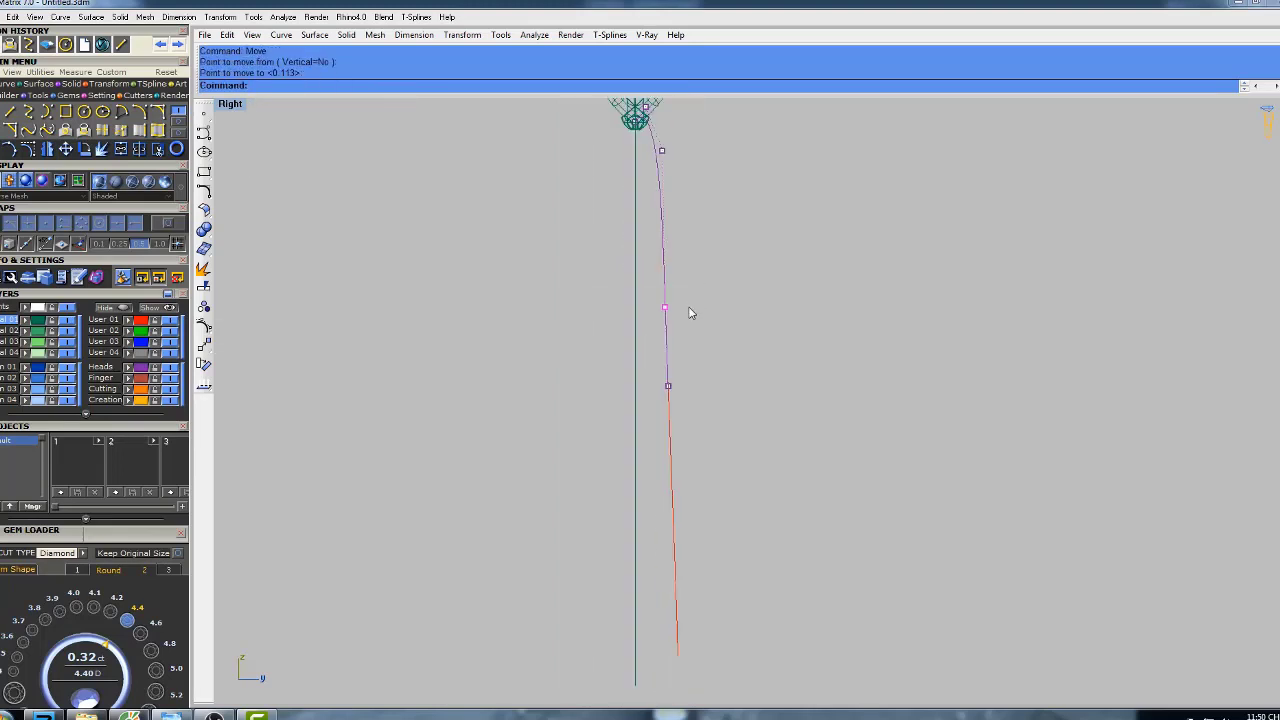
- Move the upper curve's control point just below the head slightly inward in two small horizontal moves
right_drag(697, 271, 697, 332)
scroll(661, 208, up, 6)
drag(633, 193, 725, 272)
right_click(863, 249)
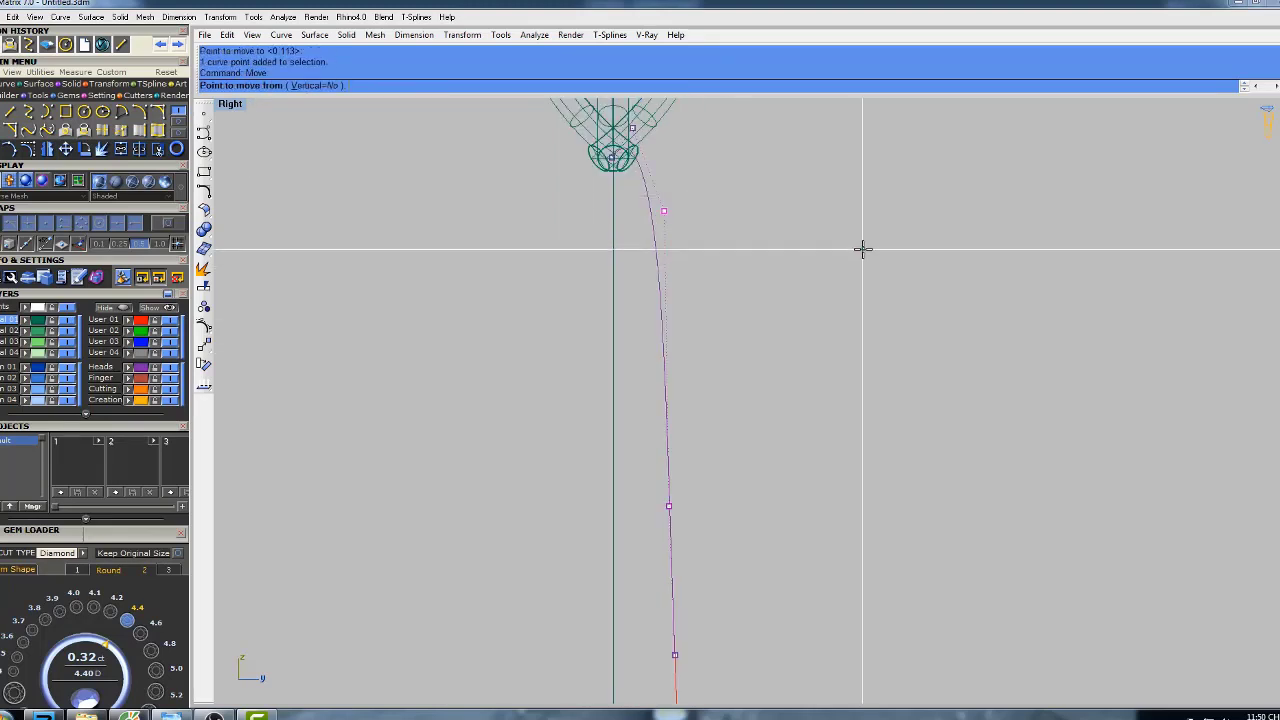
click(863, 249)
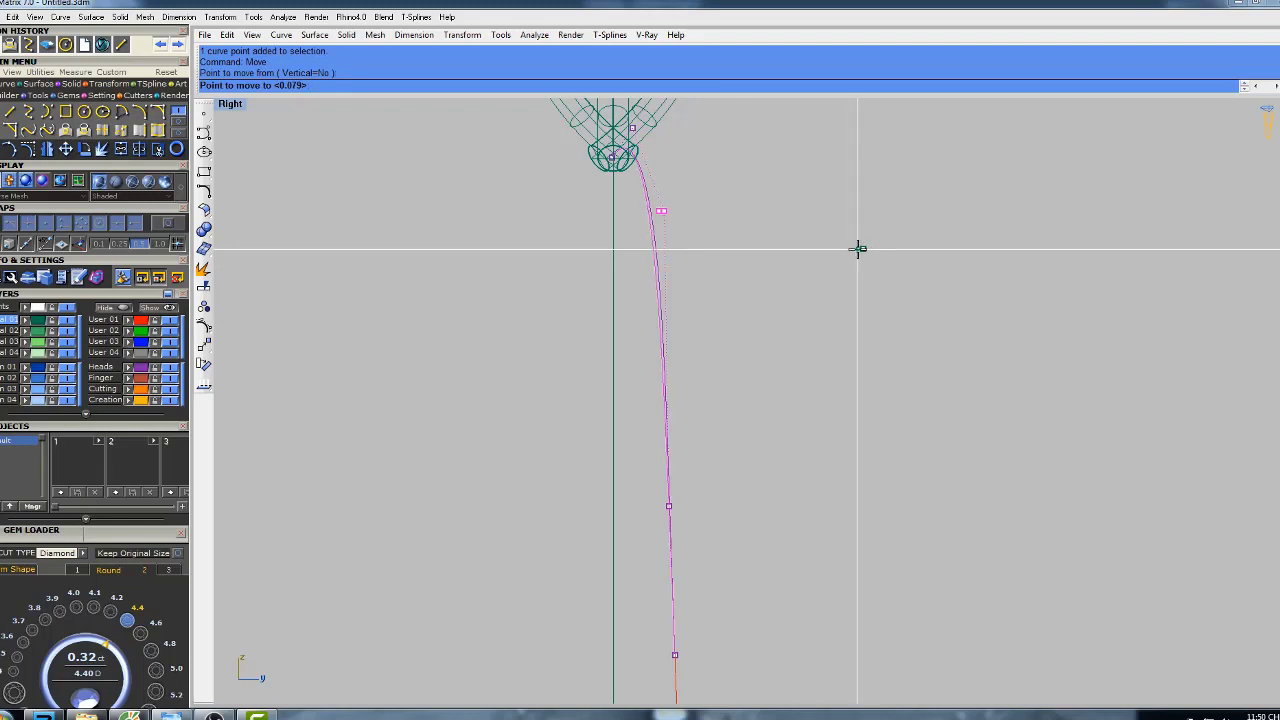
click(856, 249)
key(Return)
click(889, 263)
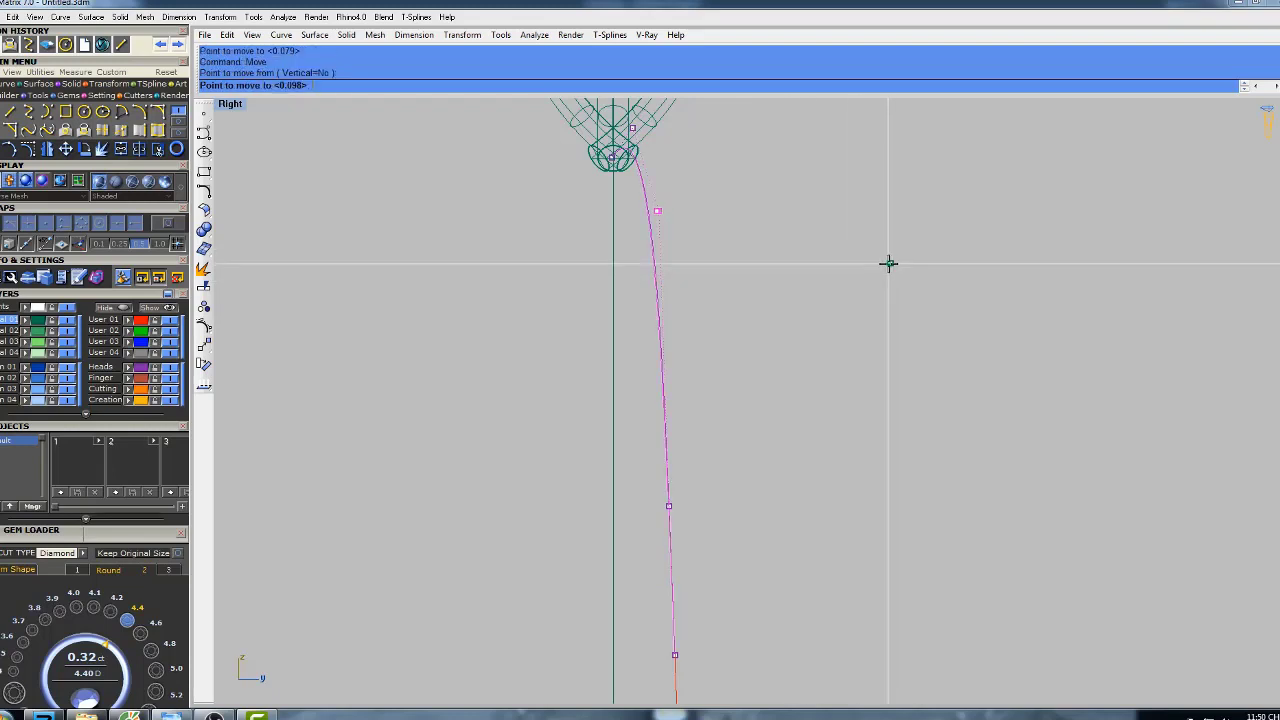
click(884, 264)
- Show the lower curve's control points and examine where its upper end overlaps the end of the upper curve
scroll(832, 294, down, 8)
right_drag(795, 428, 774, 299)
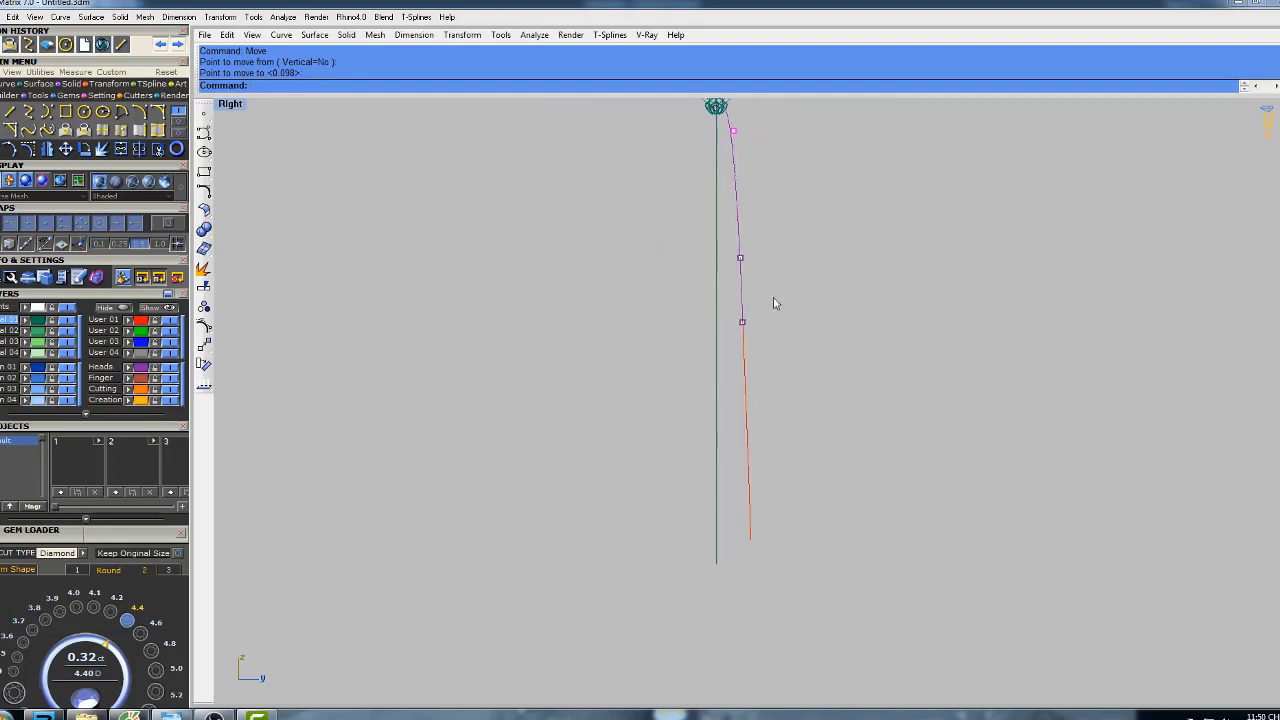
scroll(752, 351, up, 4)
click(740, 349)
right_drag(766, 359, 740, 357)
key(F10)
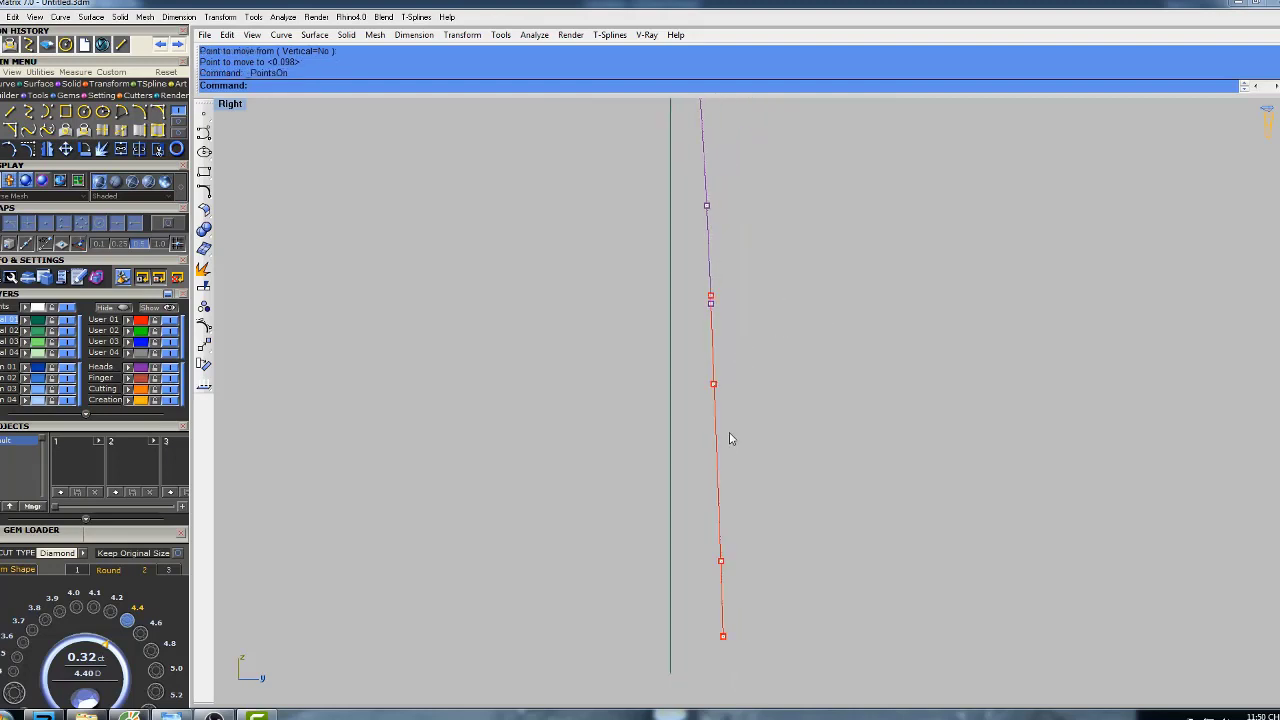
scroll(714, 290, up, 3)
scroll(714, 290, down, 3)
scroll(715, 292, up, 3)
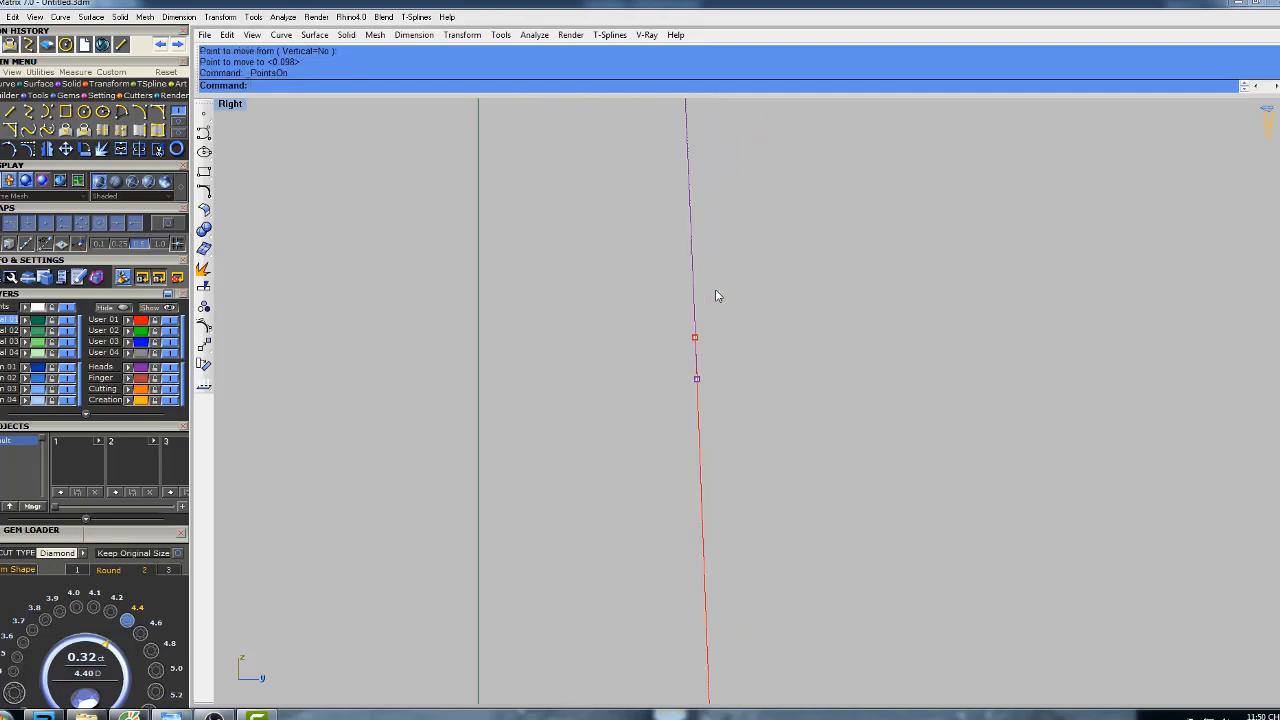
scroll(716, 296, up, 2)
scroll(720, 360, down, 5)
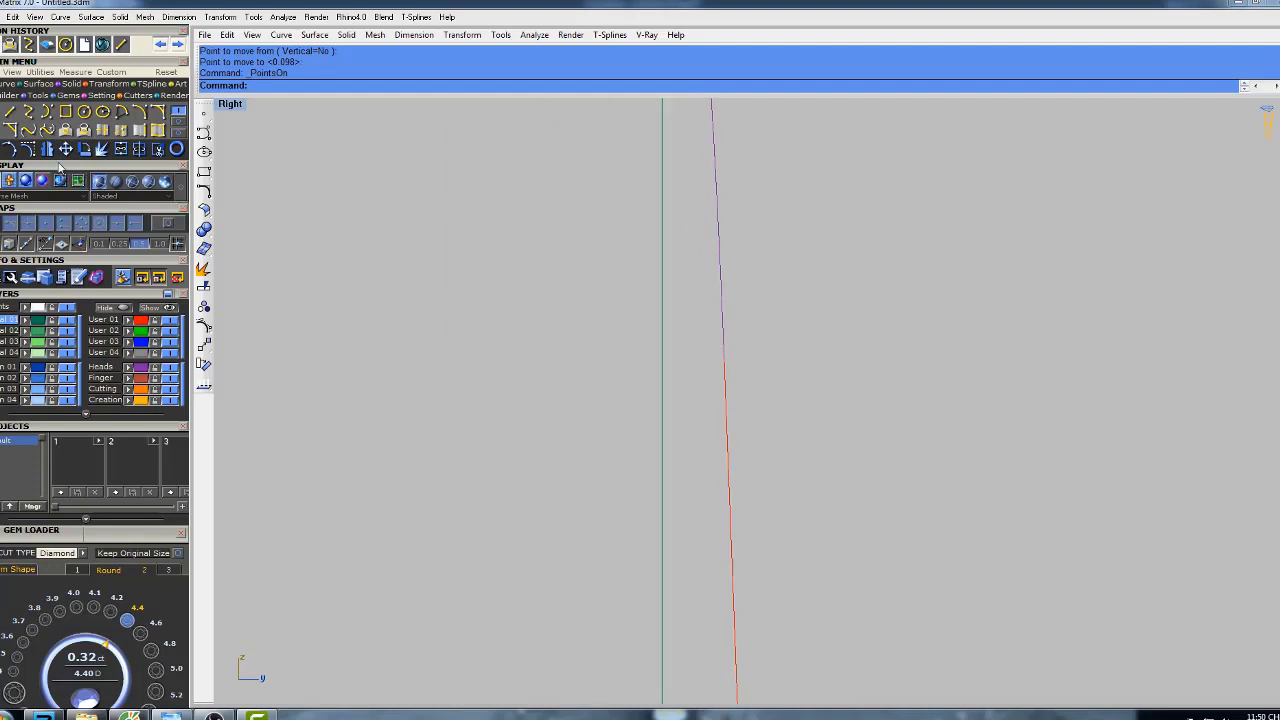
- Draw a horizontal line from the origin (0) outward across the joint of the two side curves
click(11, 112)
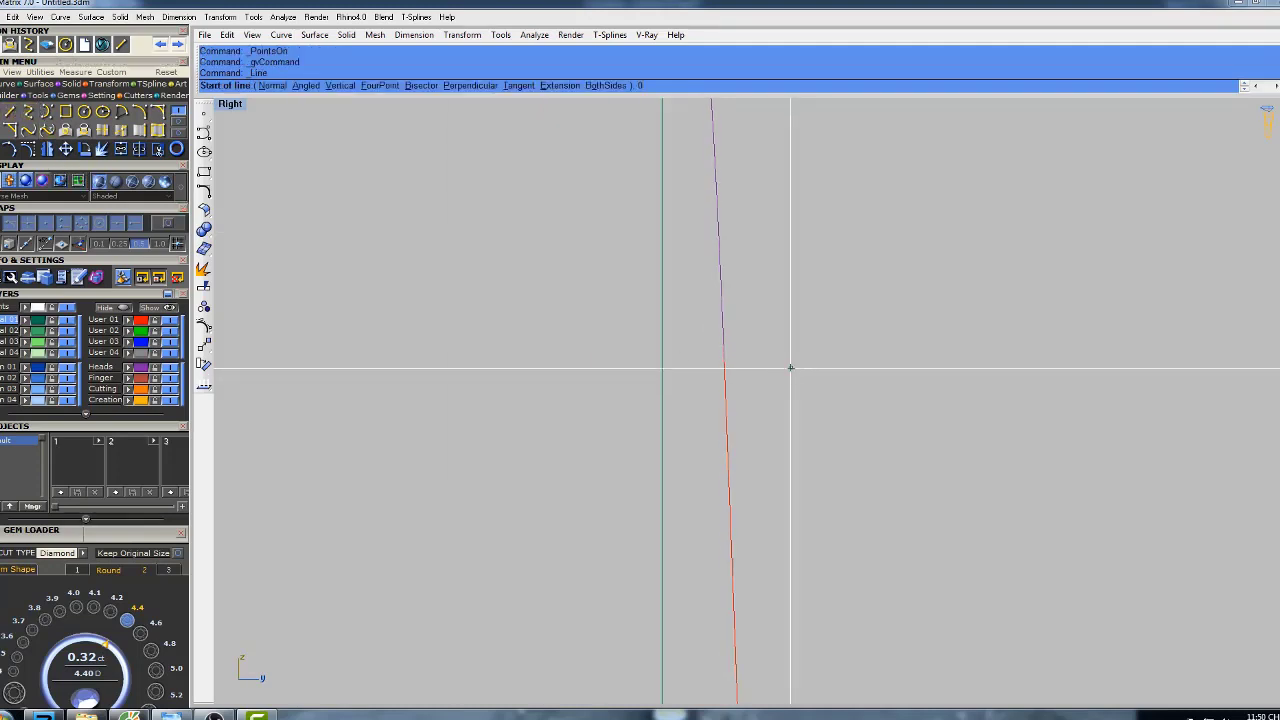
click(662, 358)
click(963, 350)
scroll(722, 355, up, 4)
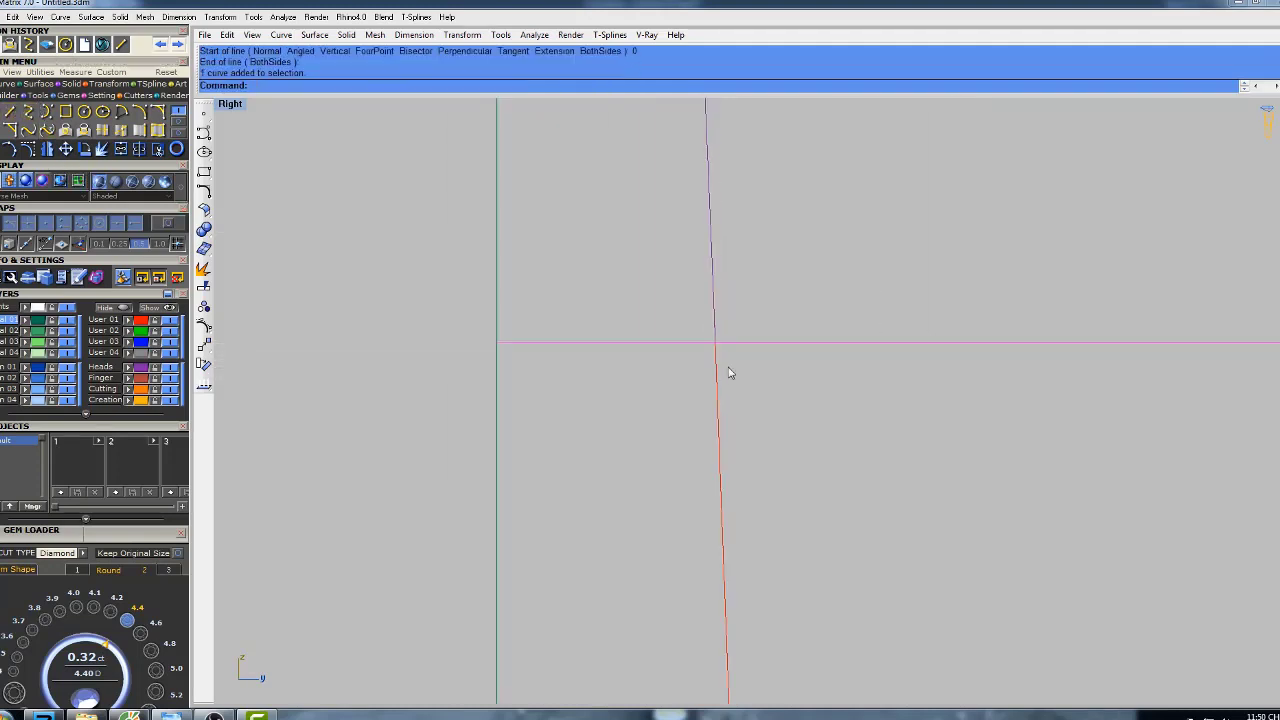
- Trim the part of the lower curve that extends above the horizontal line, and delete the line
scroll(718, 338, up, 10)
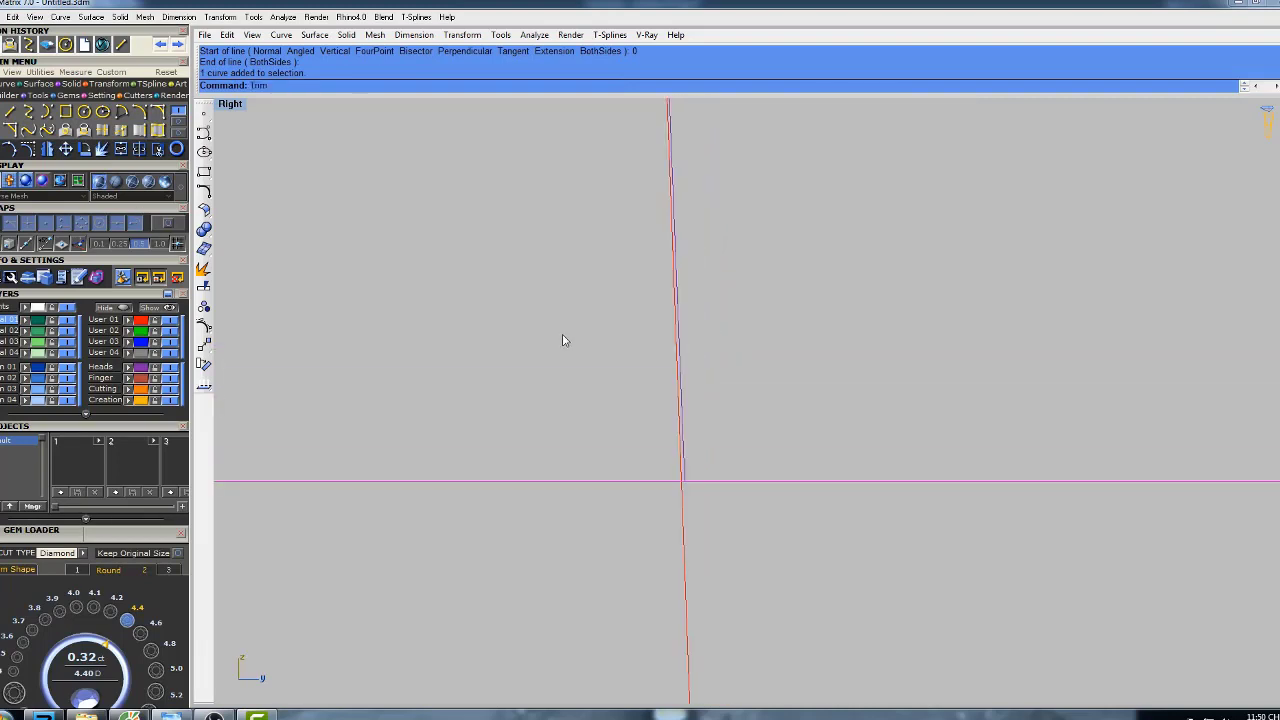
key(Return)
click(681, 450)
key(Return)
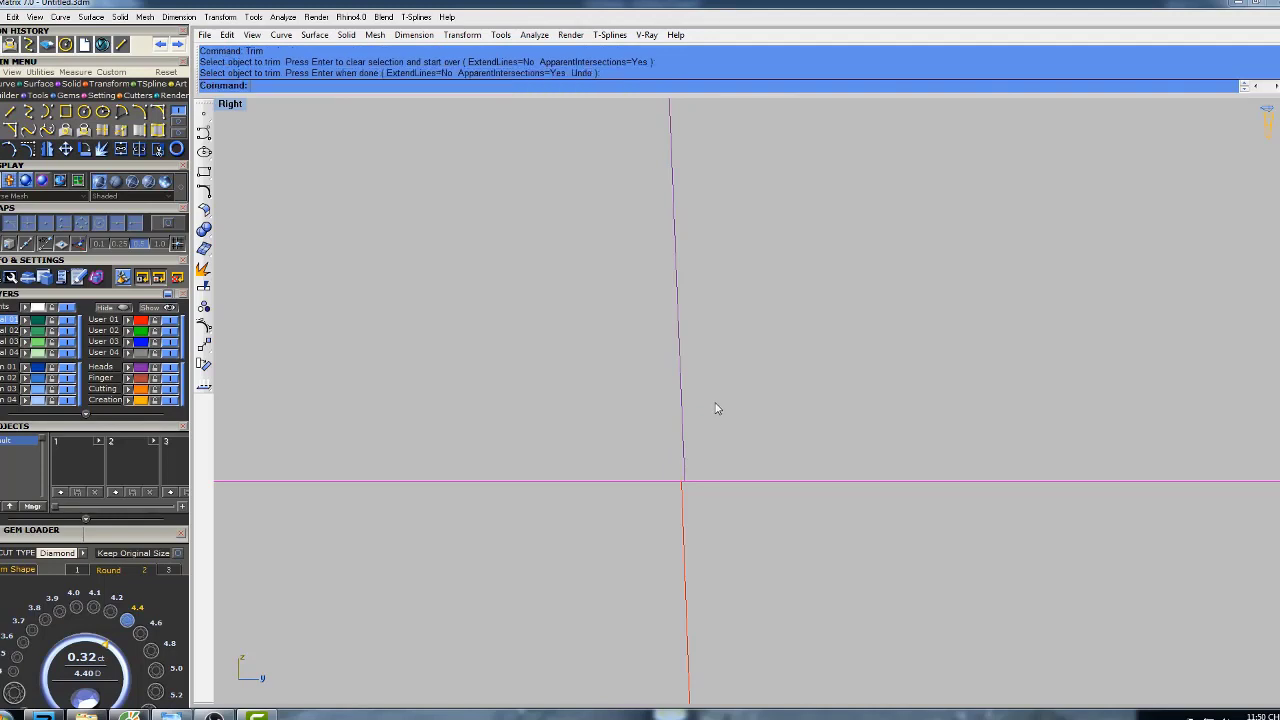
right_drag(696, 452, 742, 424)
text(daDe)
key(Return)
- Match the lower end of the upper side curve to the adjoining end of the lower curve
text(Match)
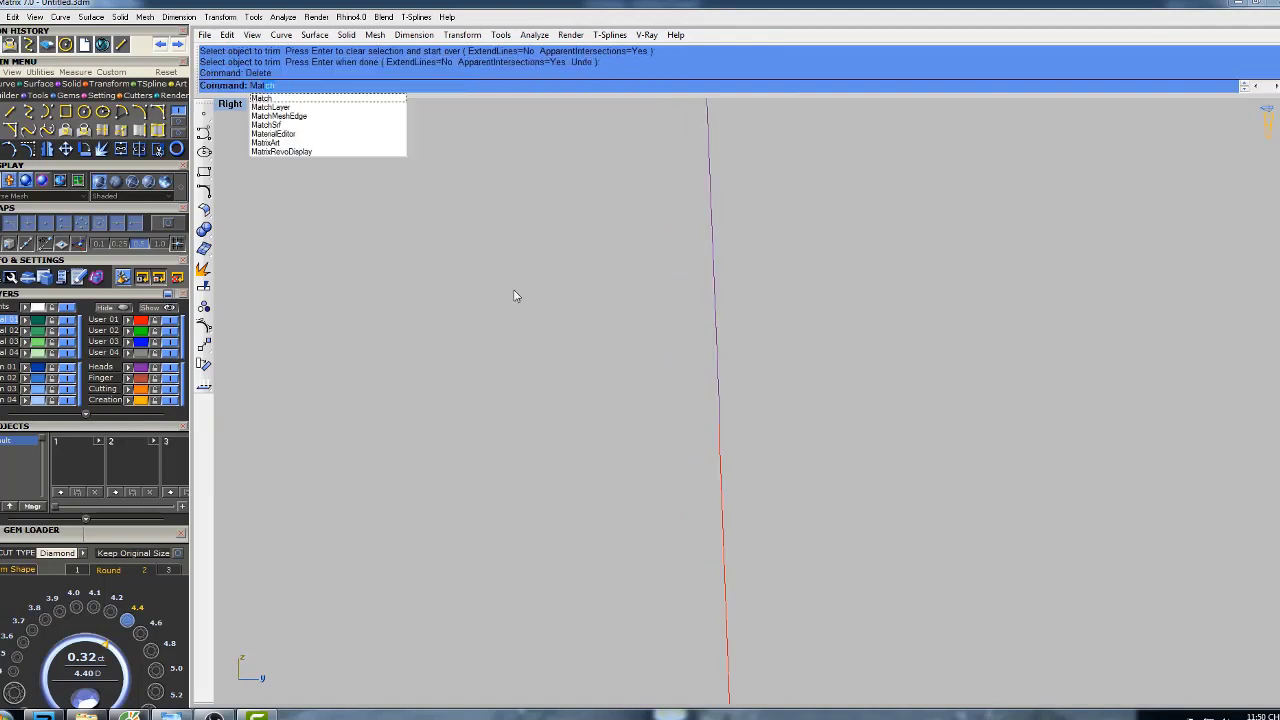
key(Return)
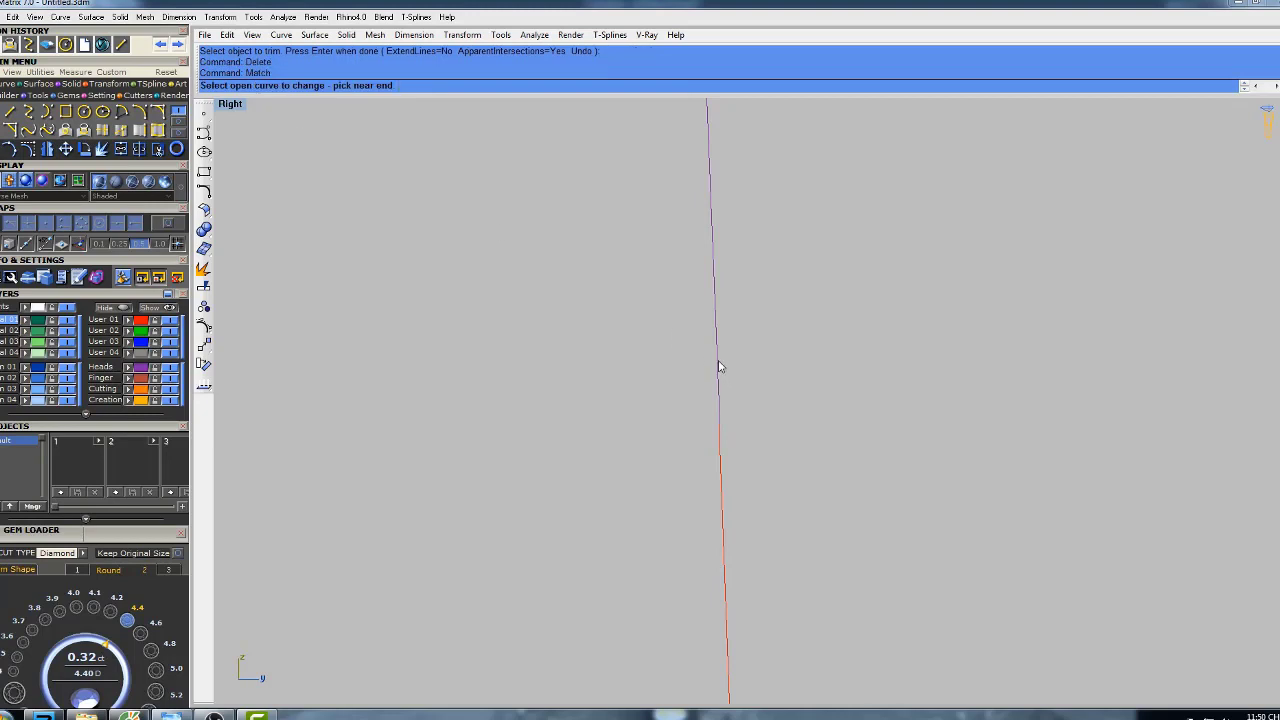
click(719, 367)
click(722, 450)
key(Return)
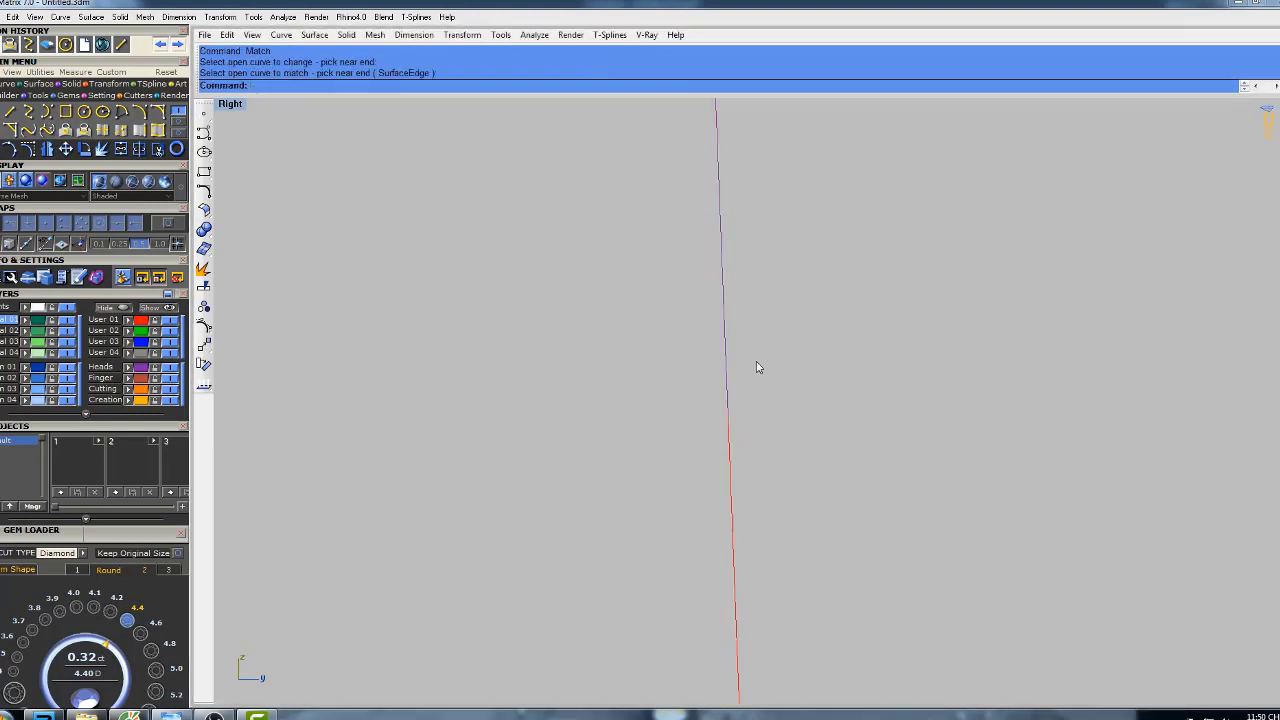
- Mirror a copy of both side curves across the ring's vertical centre plane, starting the mirror plane at 0
scroll(746, 368, down, 15)
drag(765, 349, 736, 393)
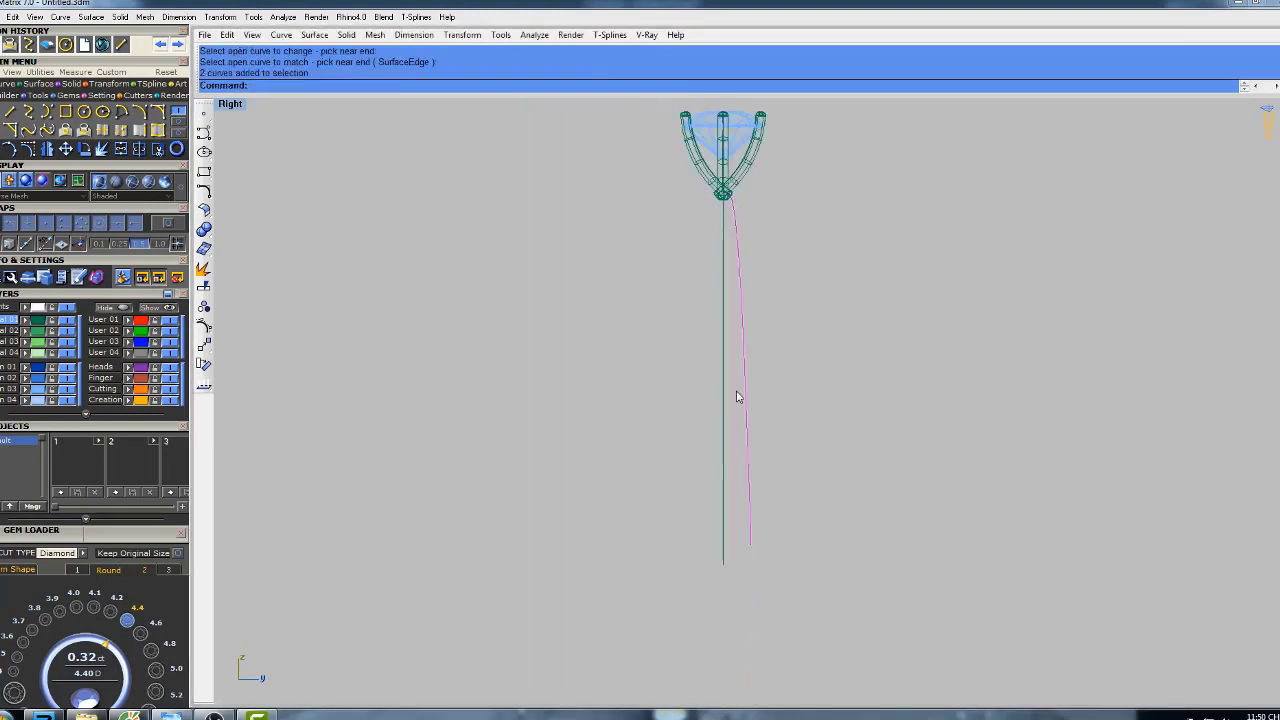
right_drag(775, 360, 745, 396)
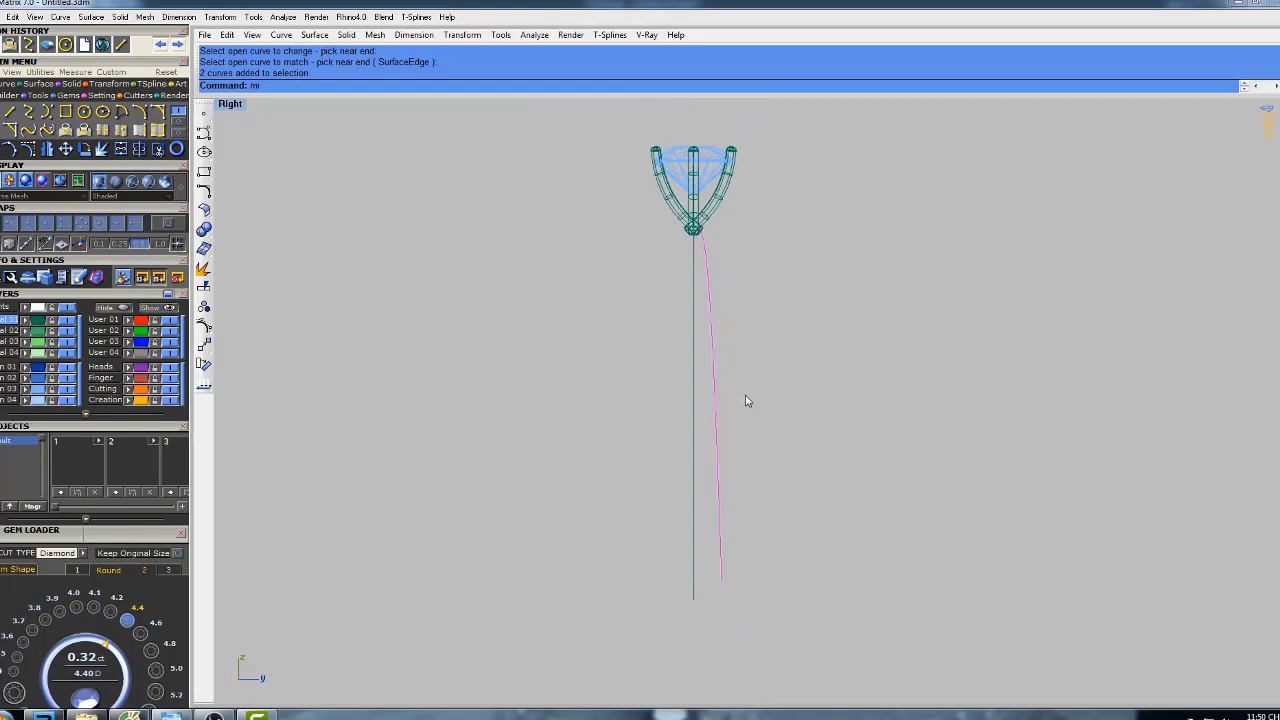
text(rror)
key(Return)
text(0)
key(Return)
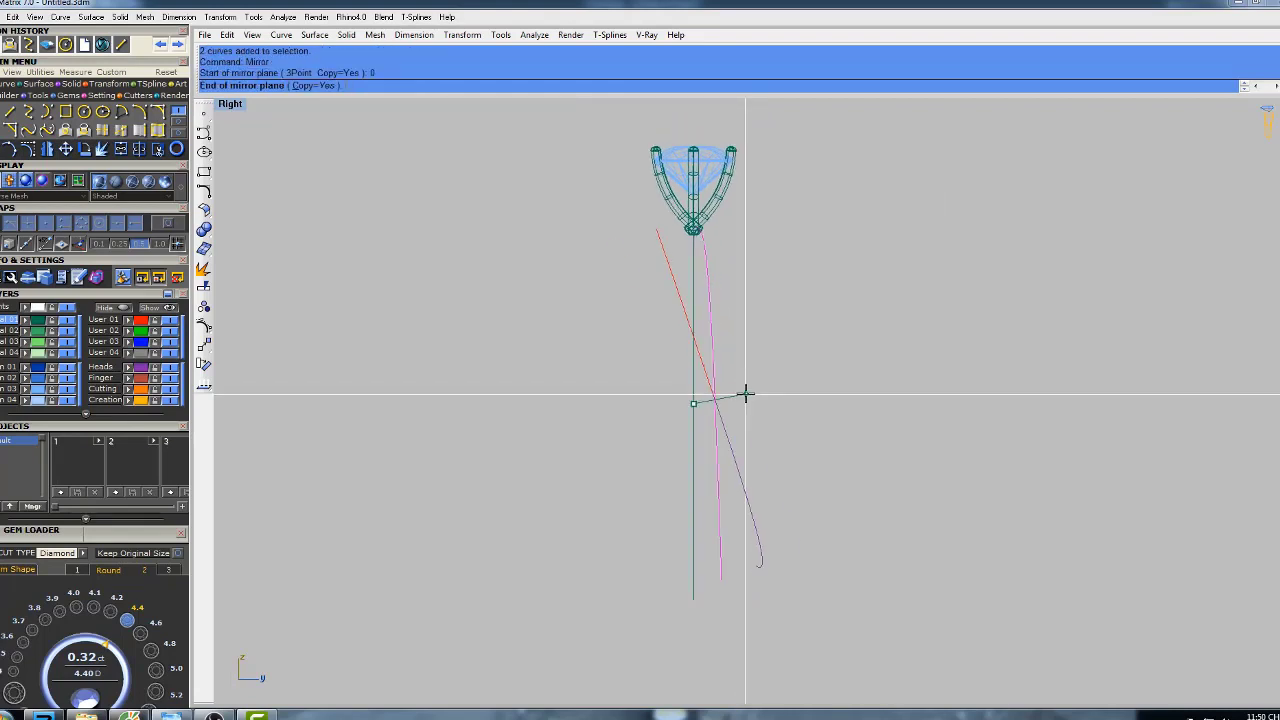
right_drag(781, 328, 757, 338)
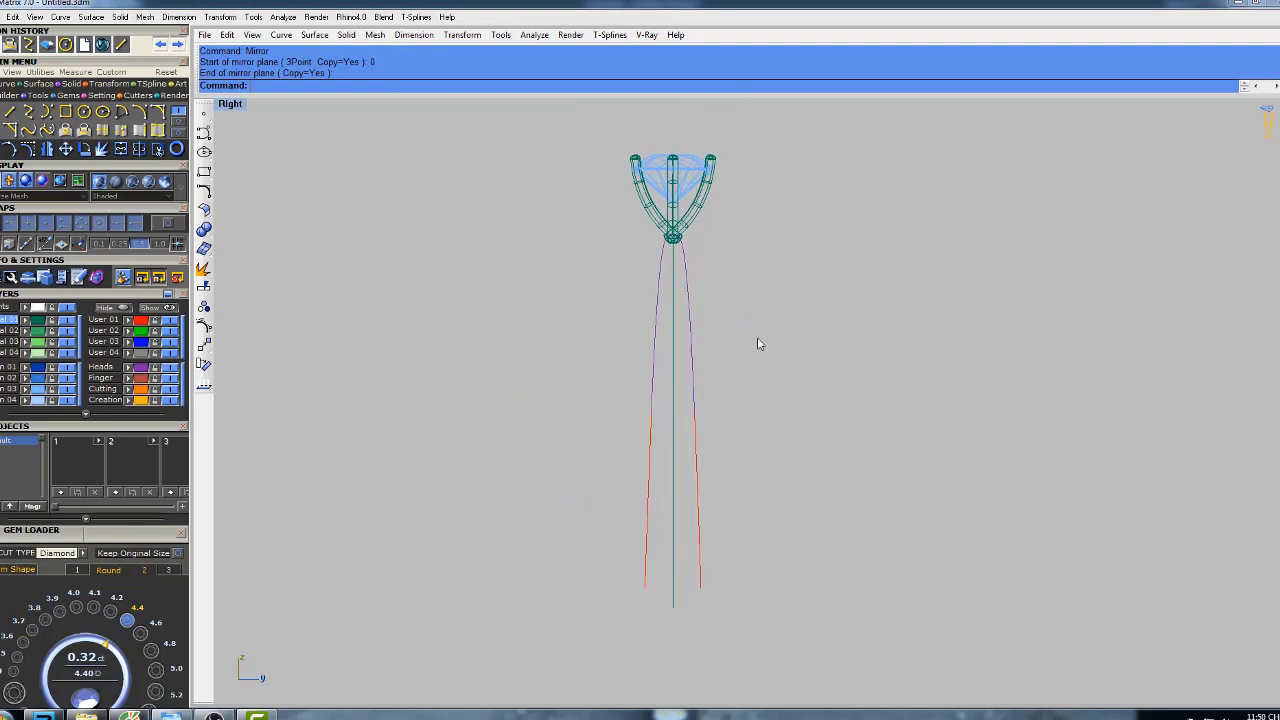
- Hide the six-prong head and its diamond in the Perspective view
double_click(230, 104)
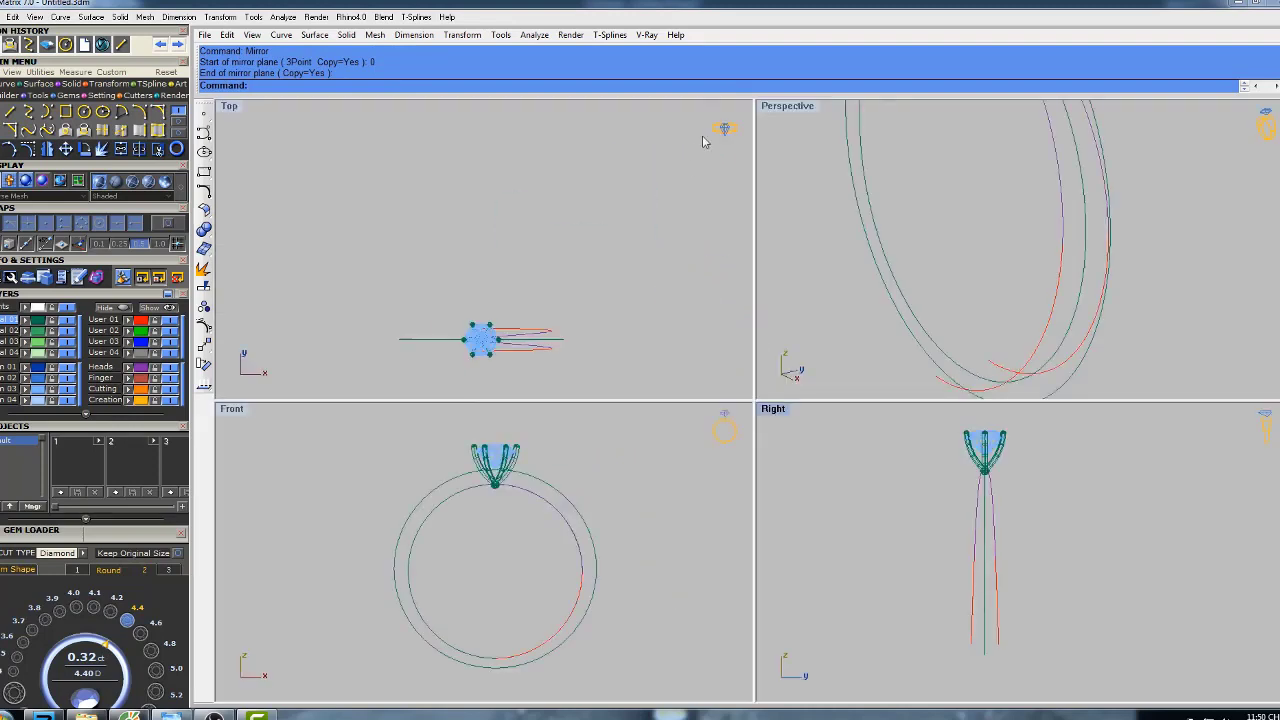
double_click(776, 112)
right_drag(774, 114, 616, 165)
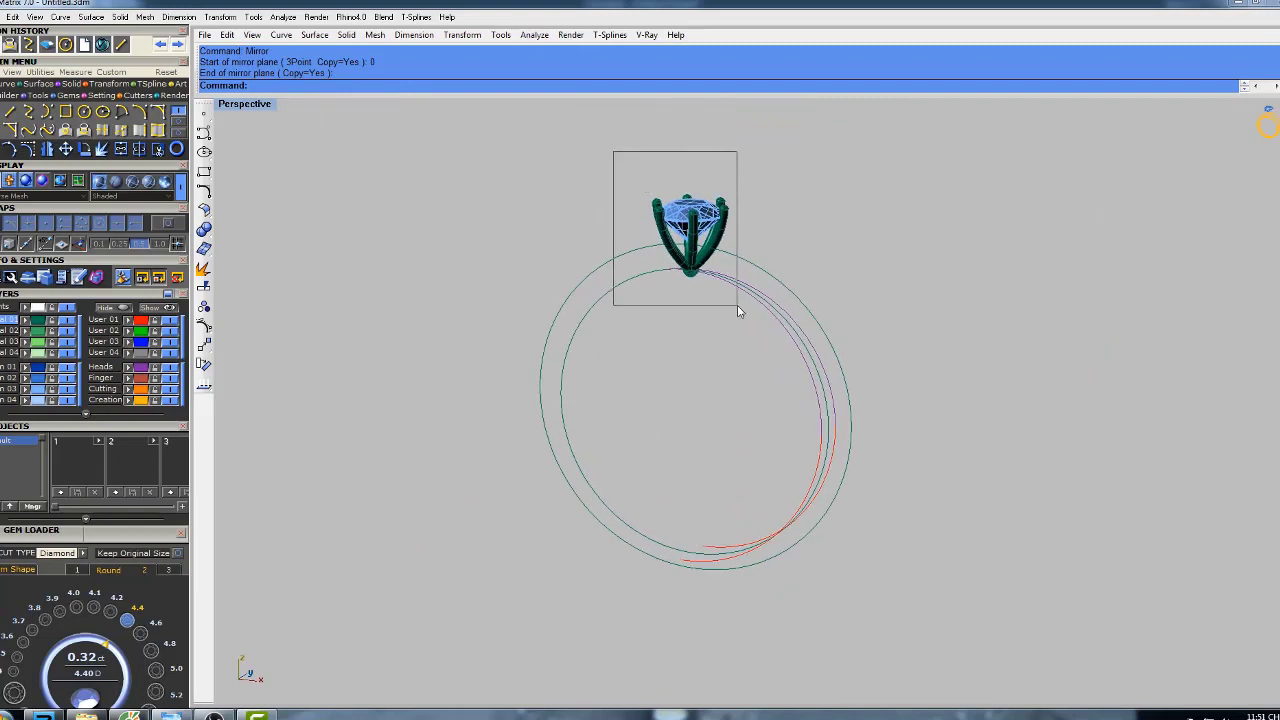
drag(737, 305, 737, 306)
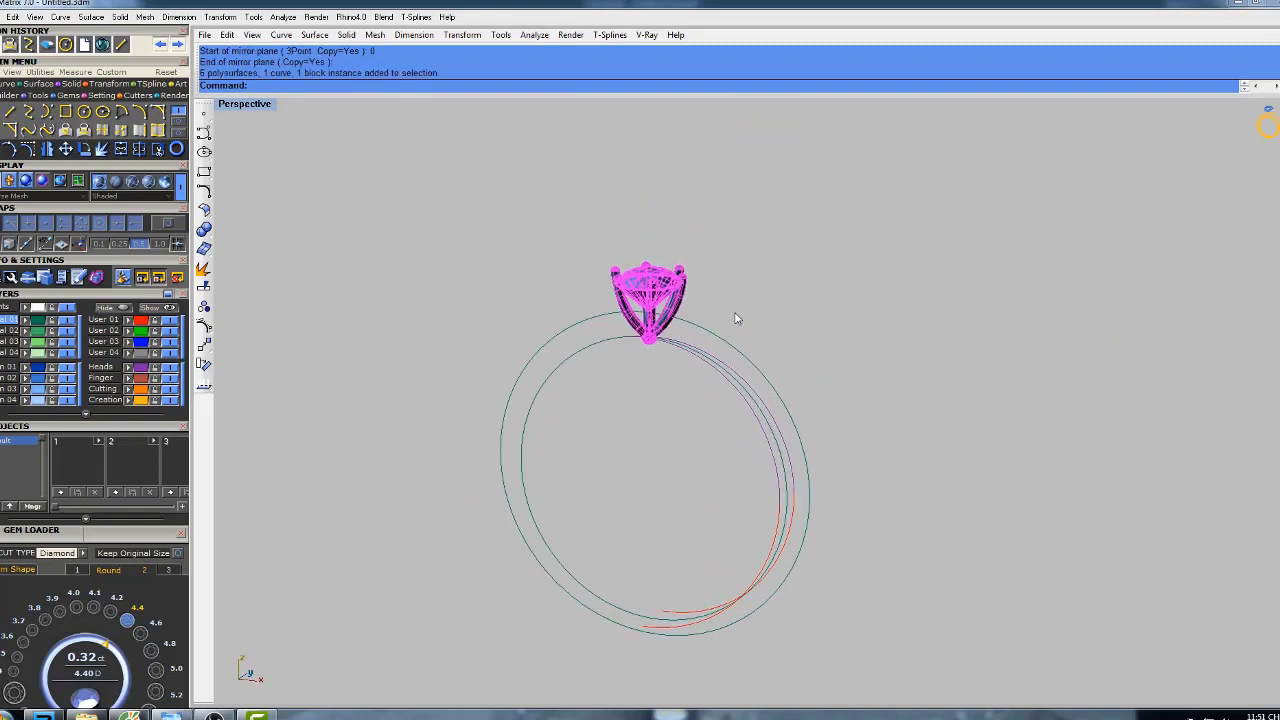
text(d)
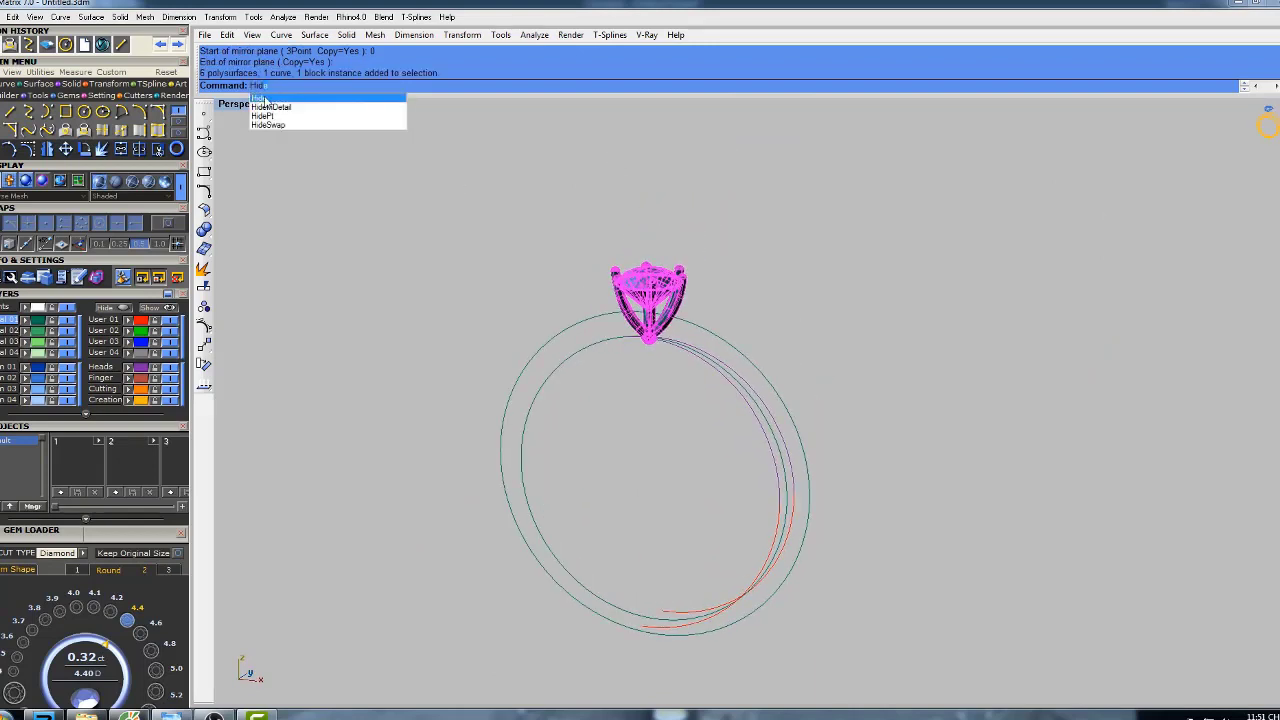
key(Return)
mouse_move(848, 369)
right_down()
mouse_move(863, 311)
mouse_move(848, 381)
right_up()
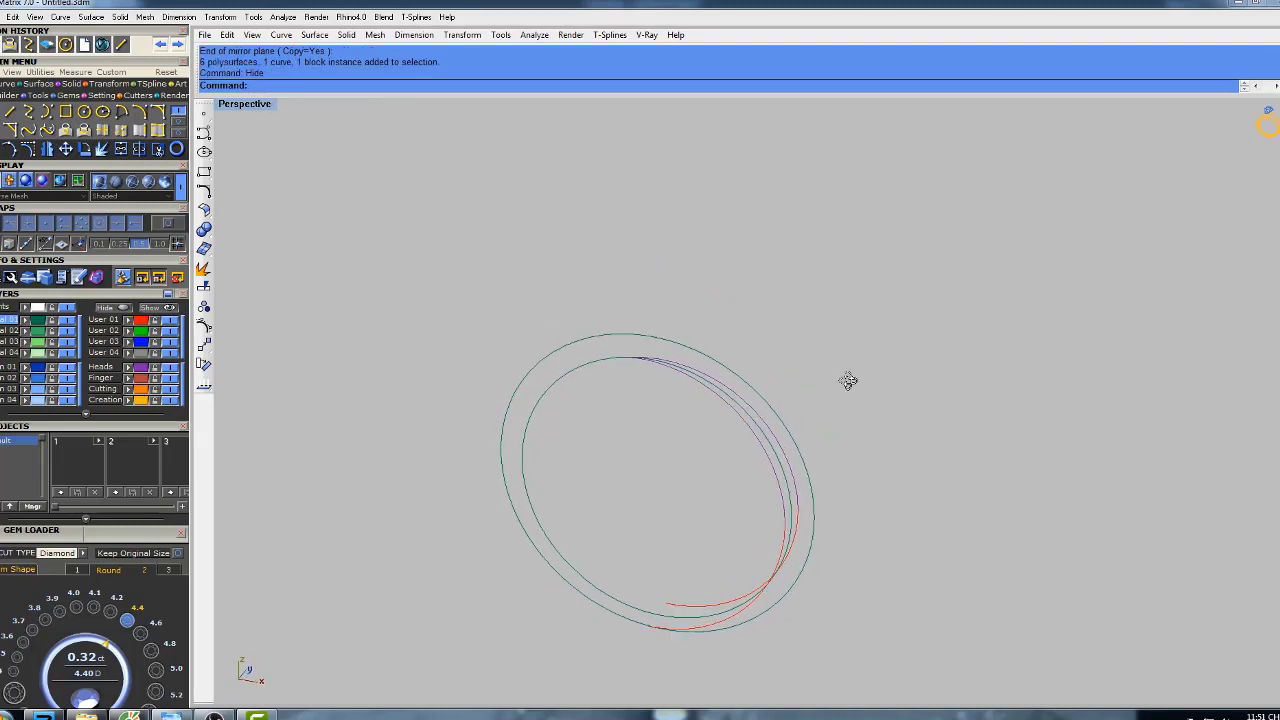
scroll(540, 345, up, 8)
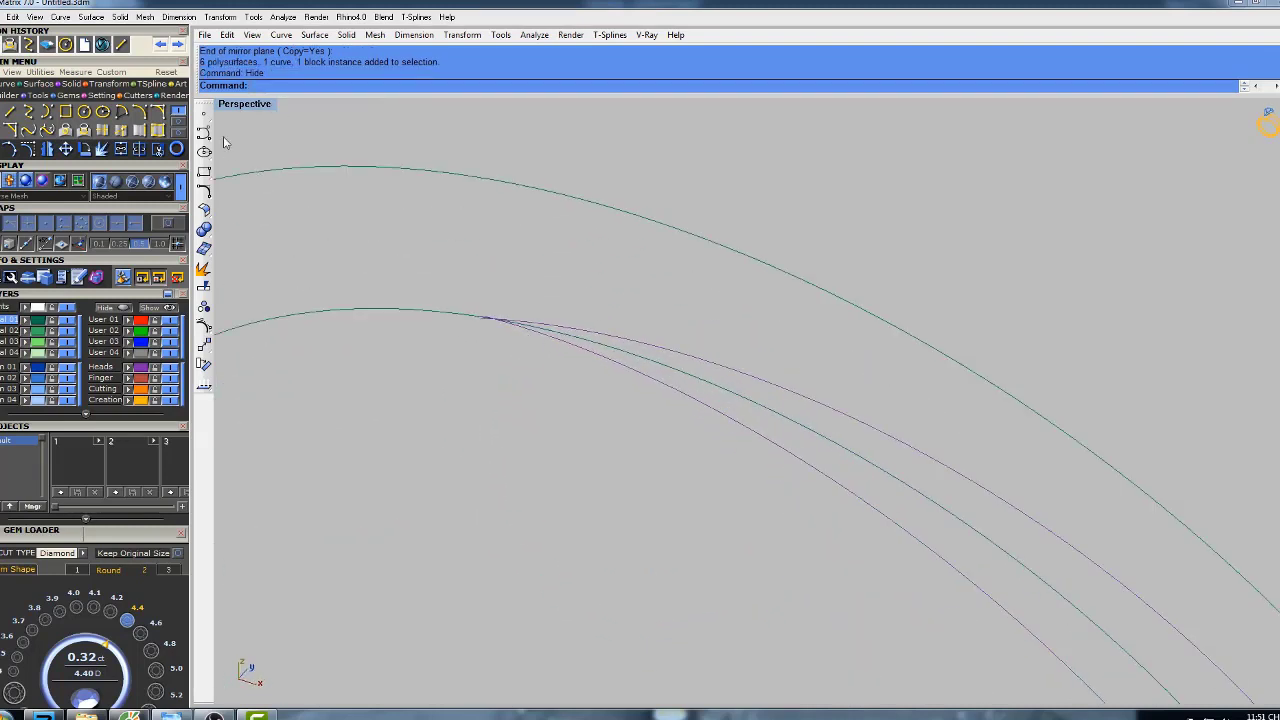
- In the Top view, draw a BothSides line from the origin (0), vertically across all four side curves
double_click(237, 106)
double_click(232, 106)
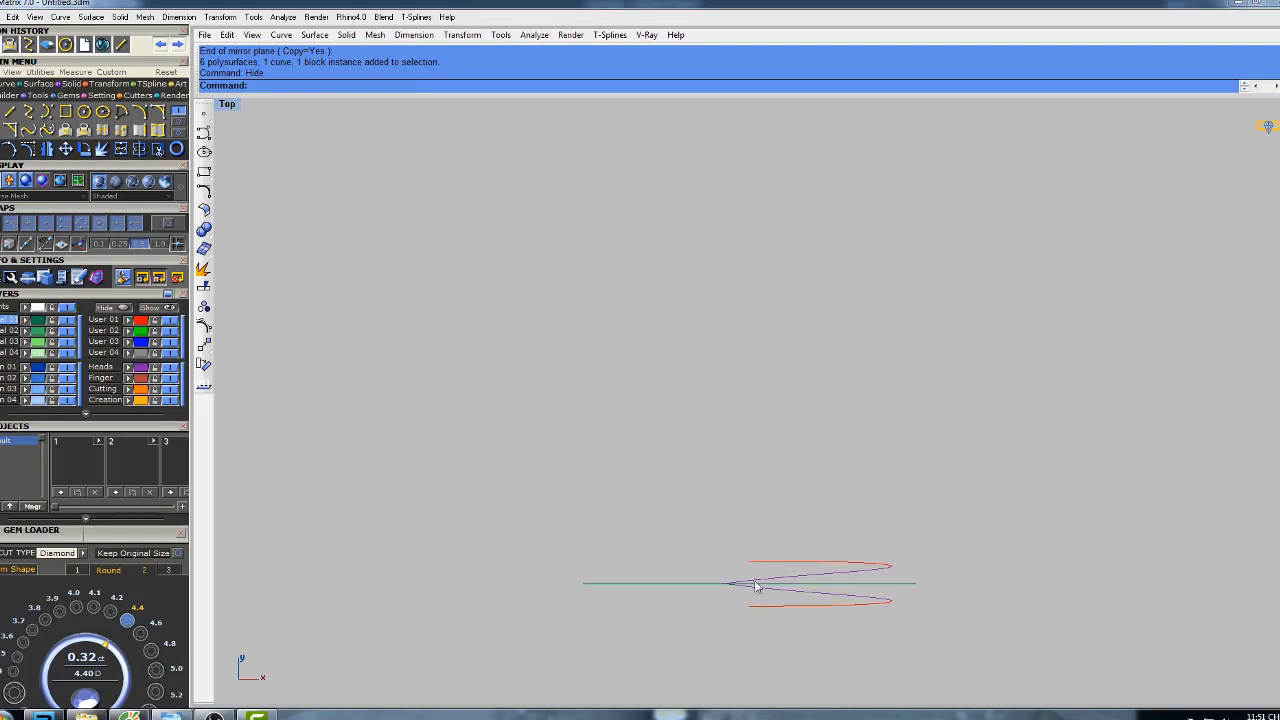
scroll(673, 453, up, 6)
scroll(663, 451, down, 2)
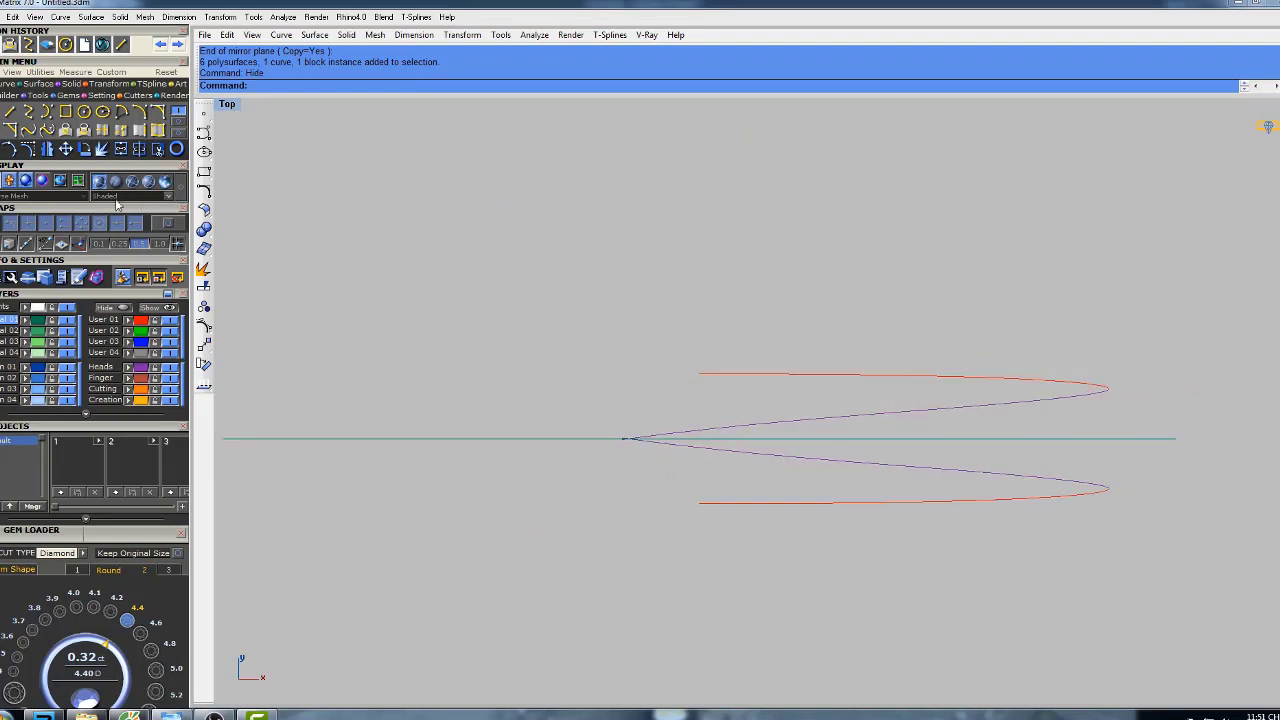
click(12, 112)
click(698, 438)
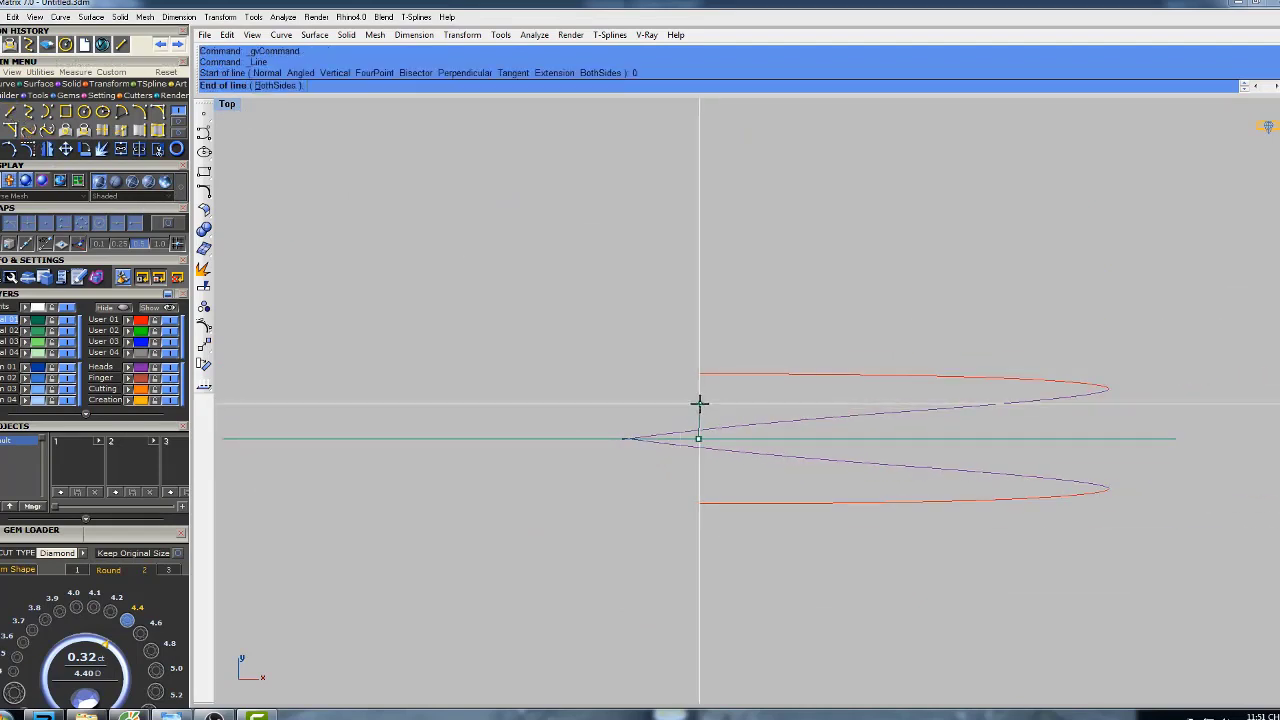
click(277, 85)
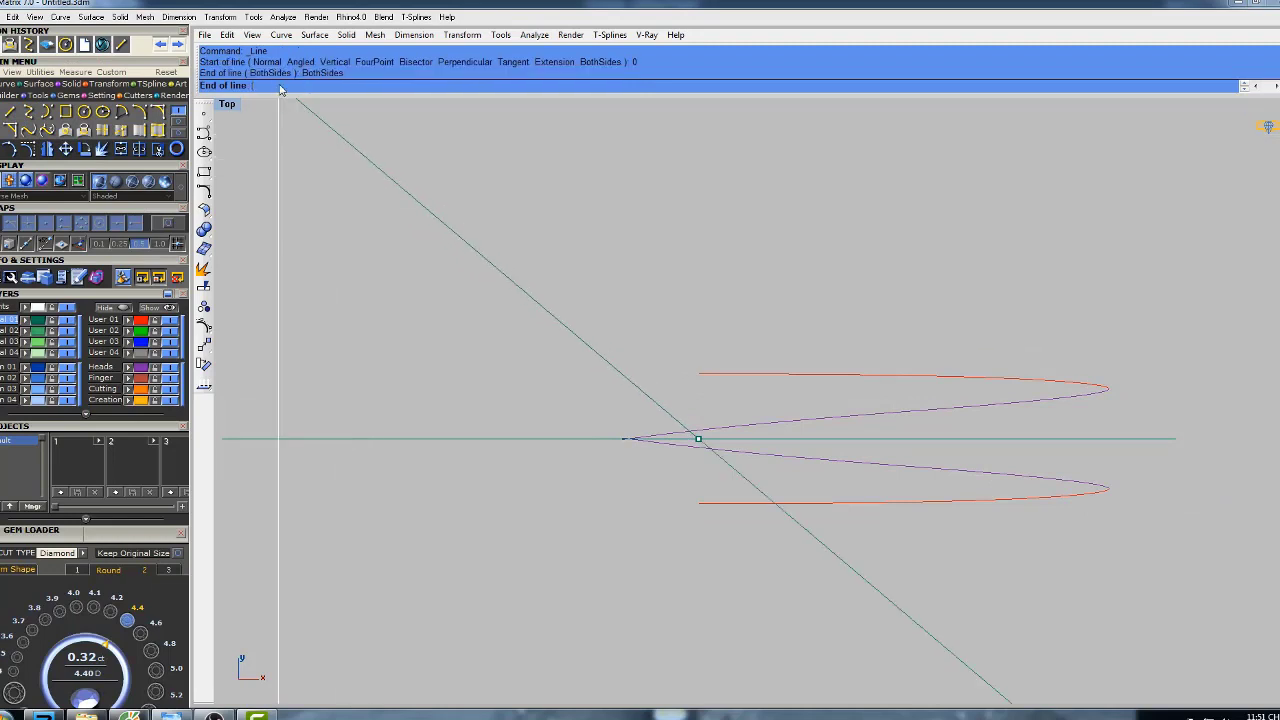
click(698, 592)
- Trim both upper side curves where they extend past the vertical line, and delete the line
scroll(704, 470, up, 5)
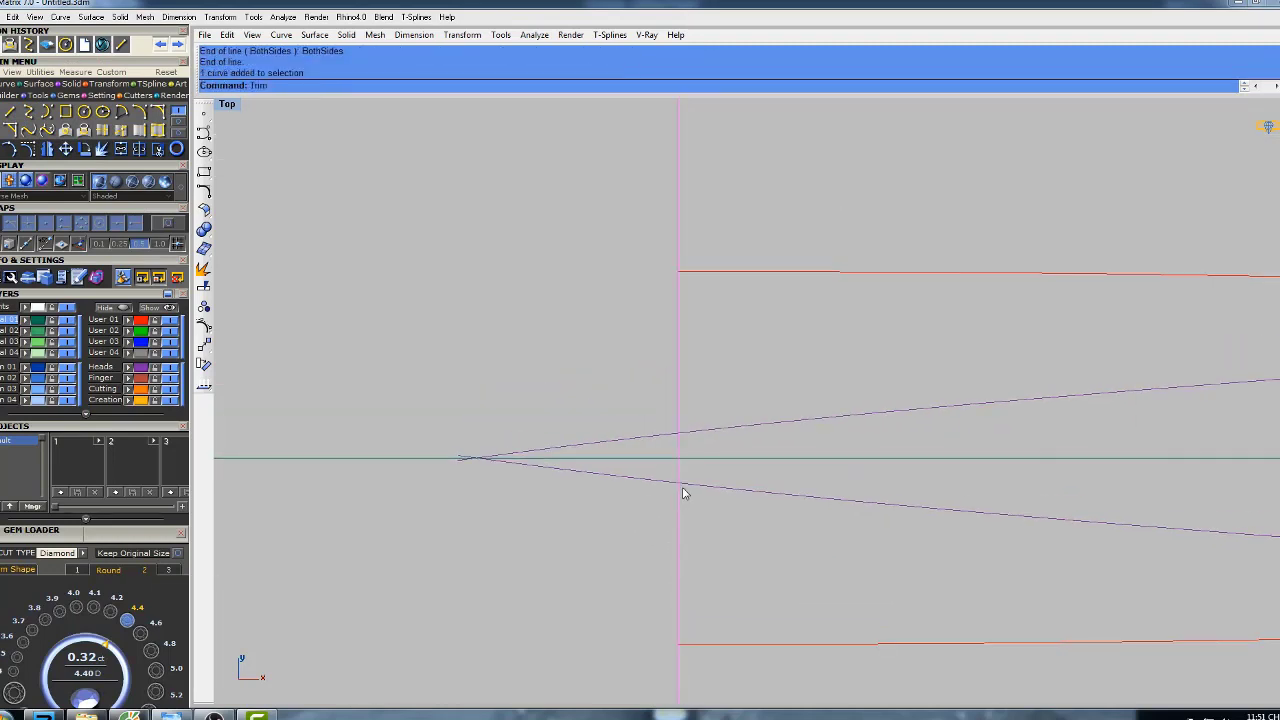
key(Return)
click(657, 484)
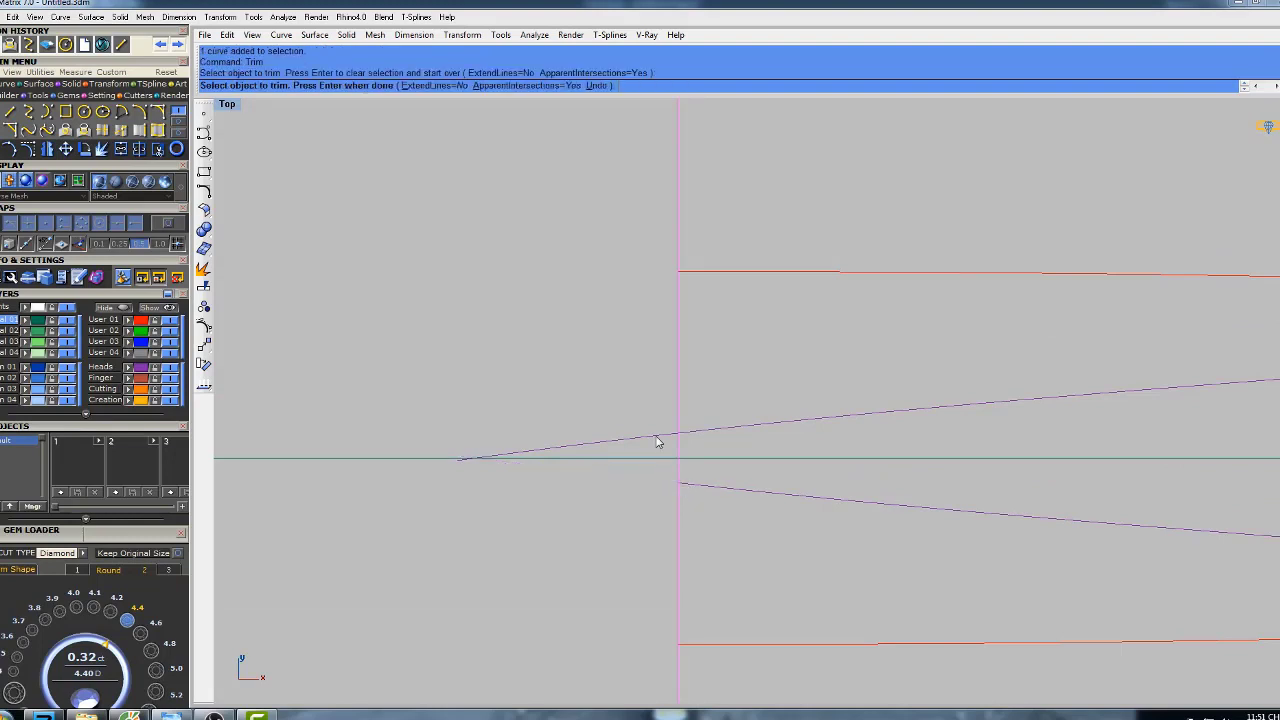
click(657, 441)
key(Return)
scroll(607, 346, down, 5)
right_drag(607, 346, 610, 360)
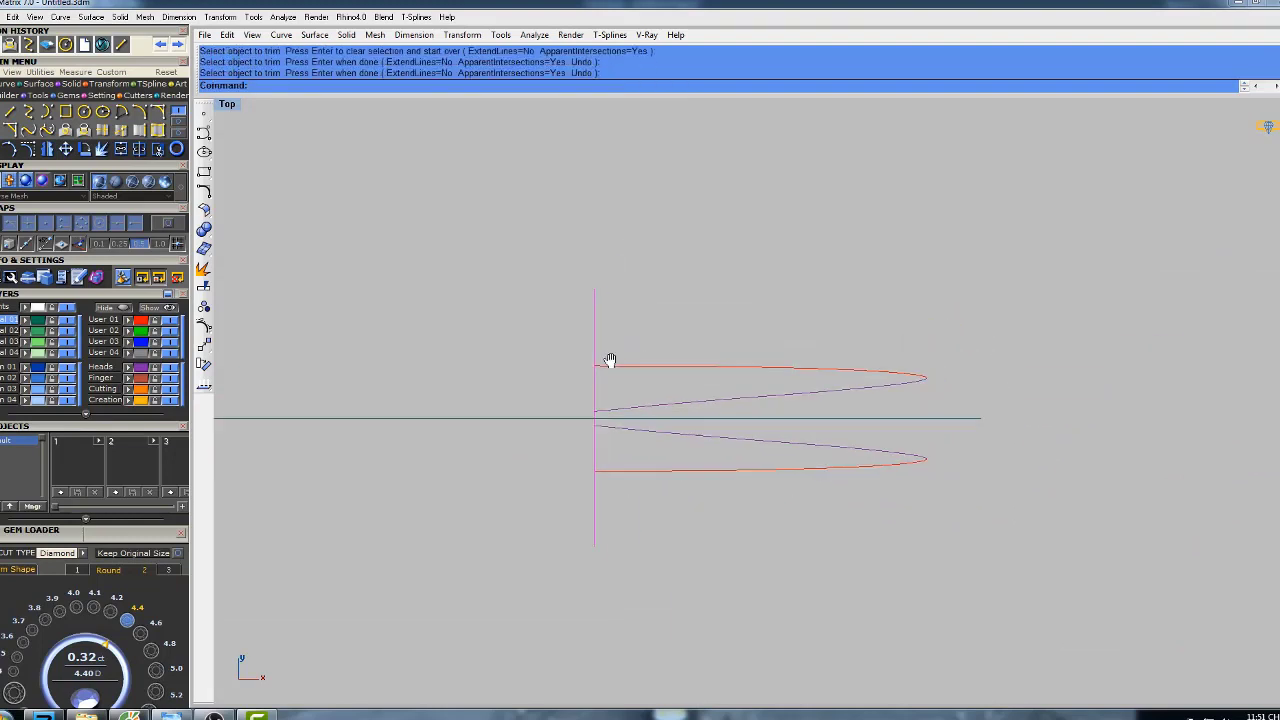
text(de)
key(Return)
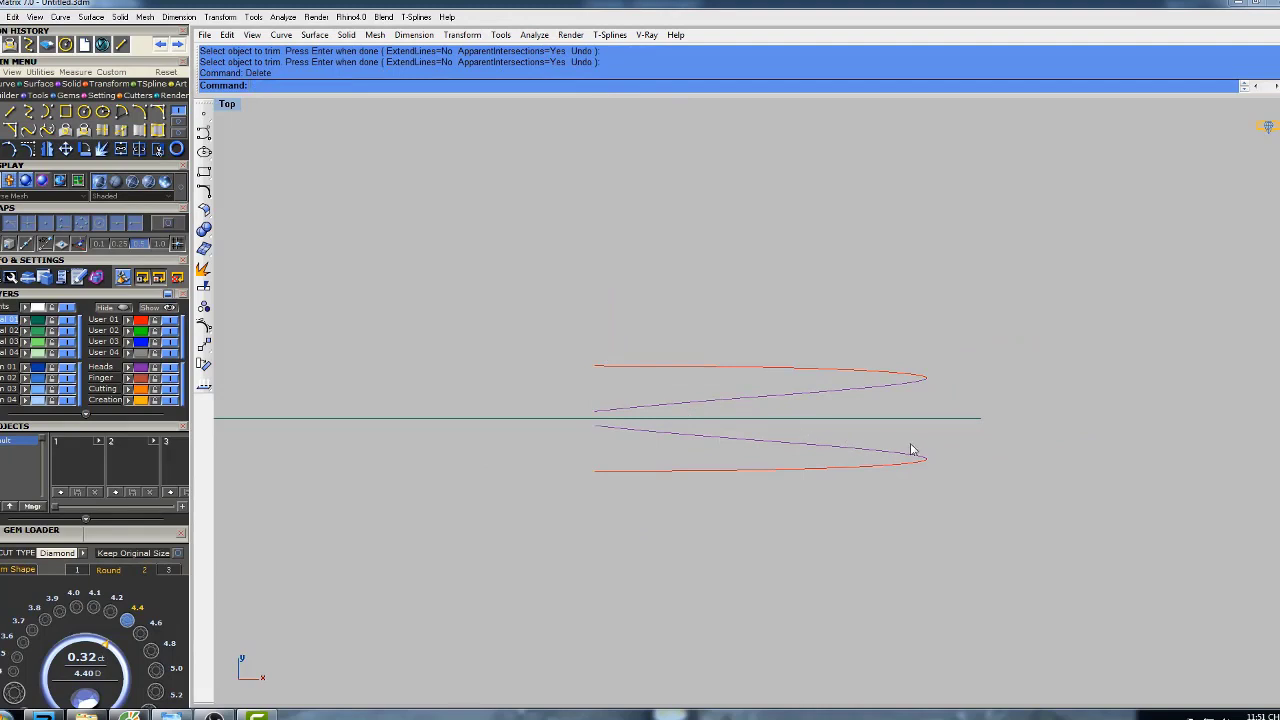
- Rebuild all four side curves with a point count of 5 and degree 3, deleting the input
click(911, 450)
click(924, 373)
right_drag(909, 394, 869, 371)
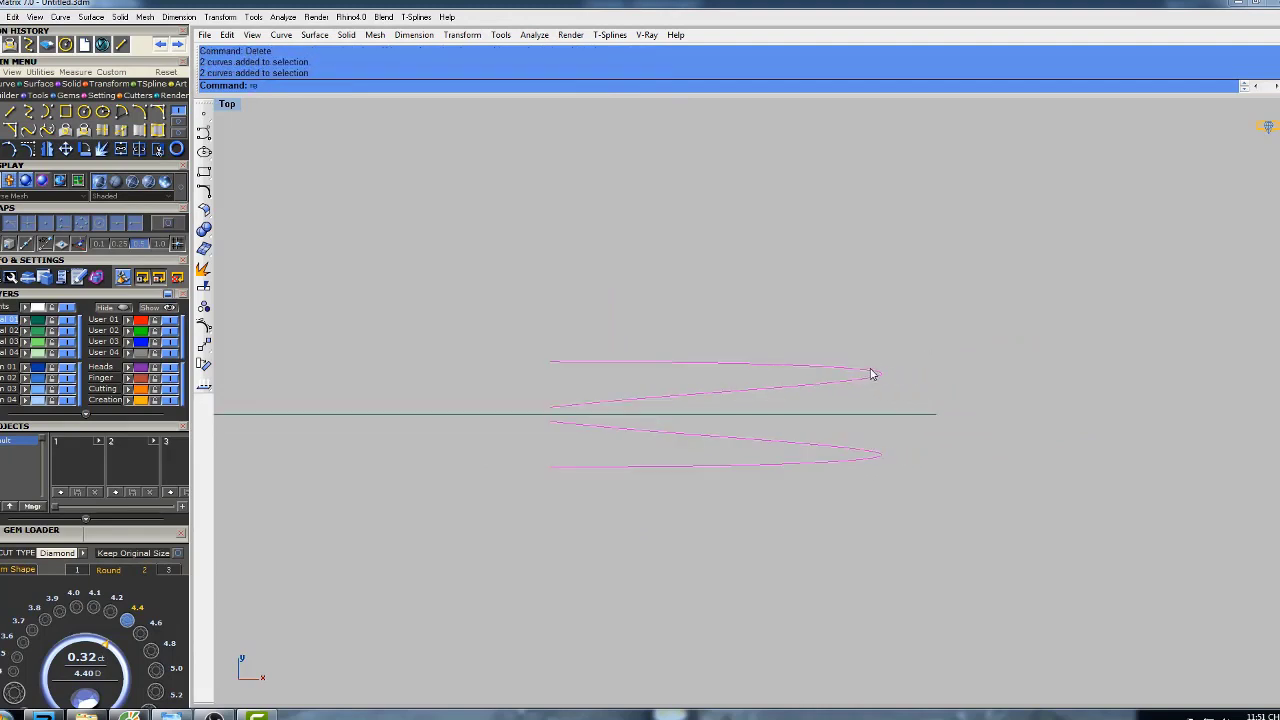
text(rebuild)
key(Return)
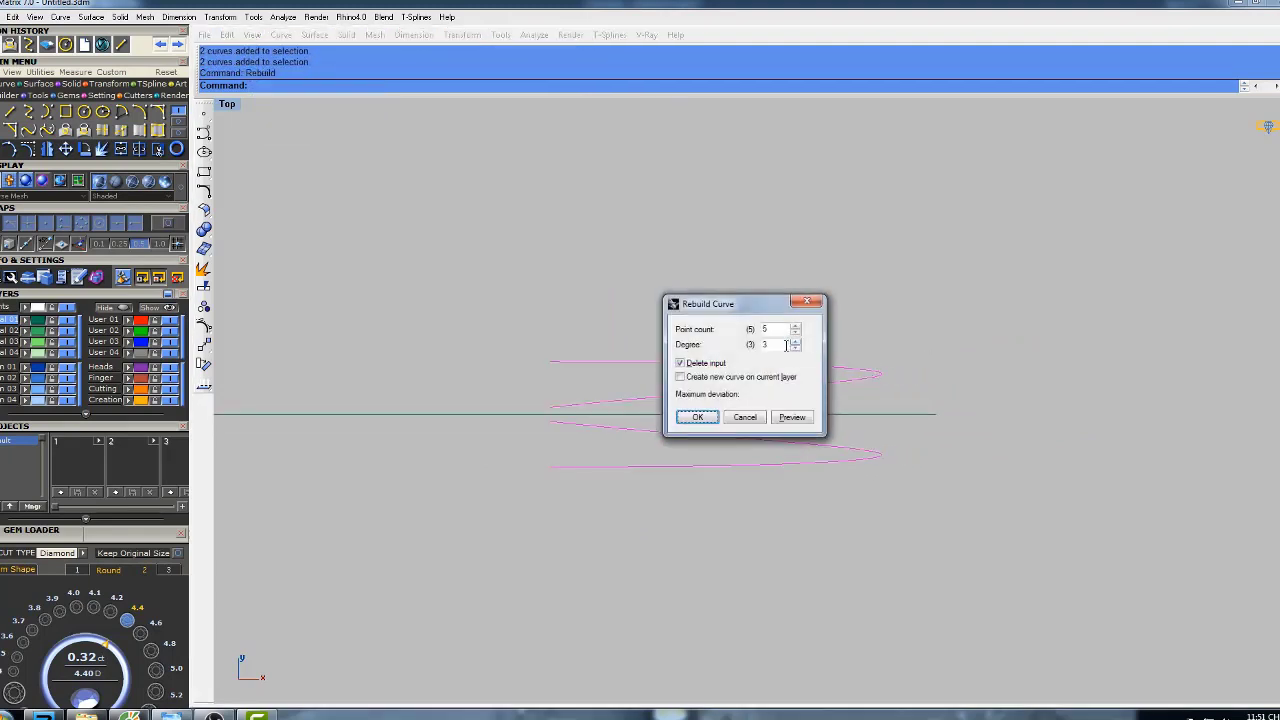
click(697, 417)
right_drag(880, 358, 838, 389)
- In the Perspective view, draw a Start, End, Point arc between the side curves' upper ends, passing through the outer ring circle
double_click(237, 110)
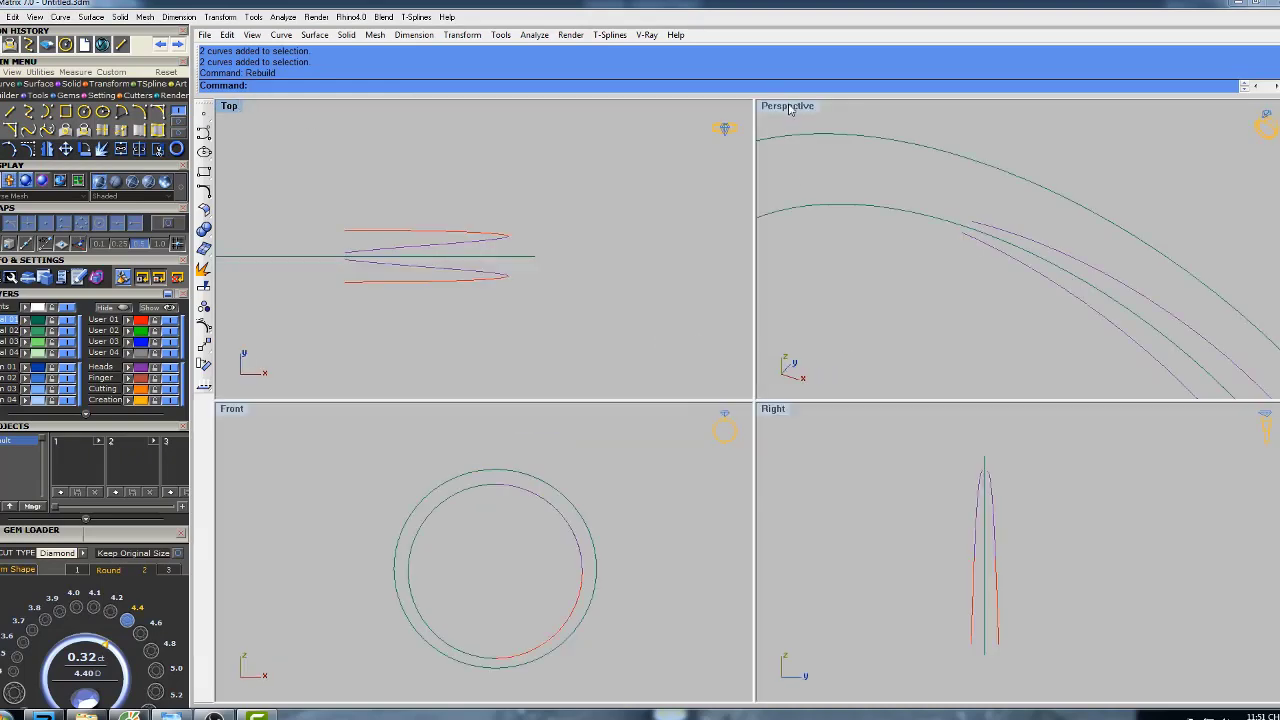
double_click(789, 106)
scroll(746, 264, down, 5)
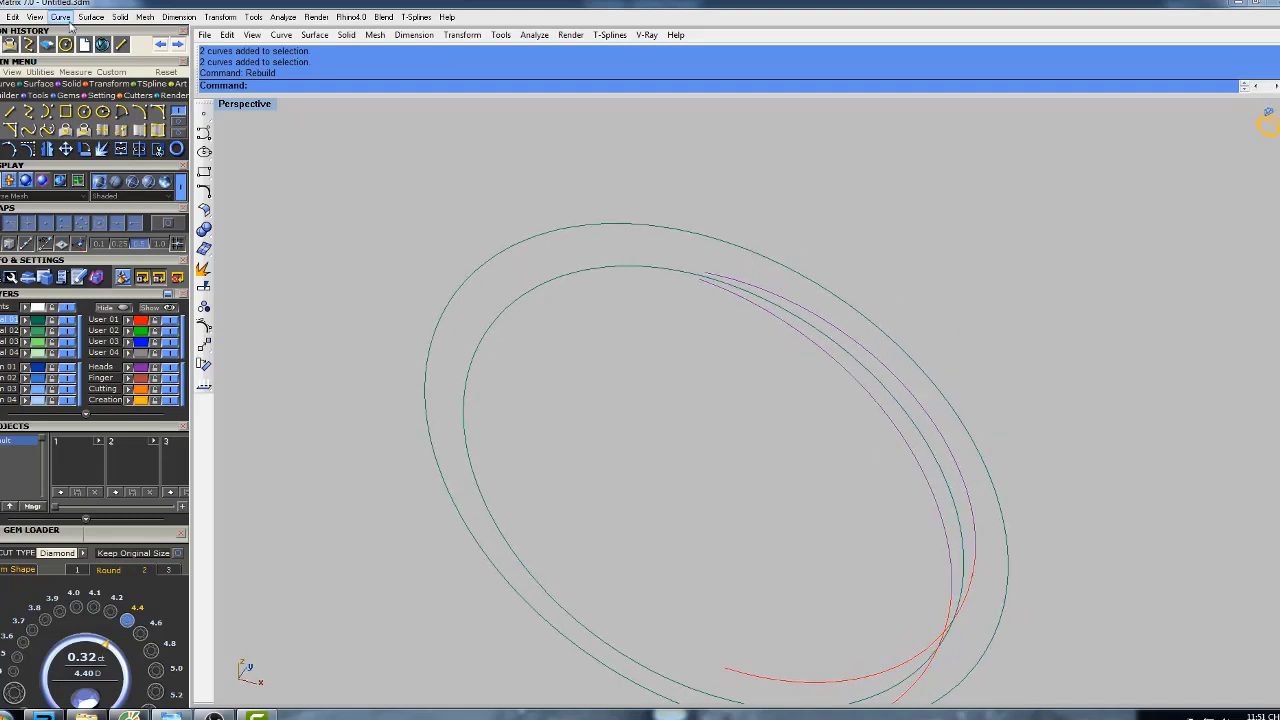
click(64, 19)
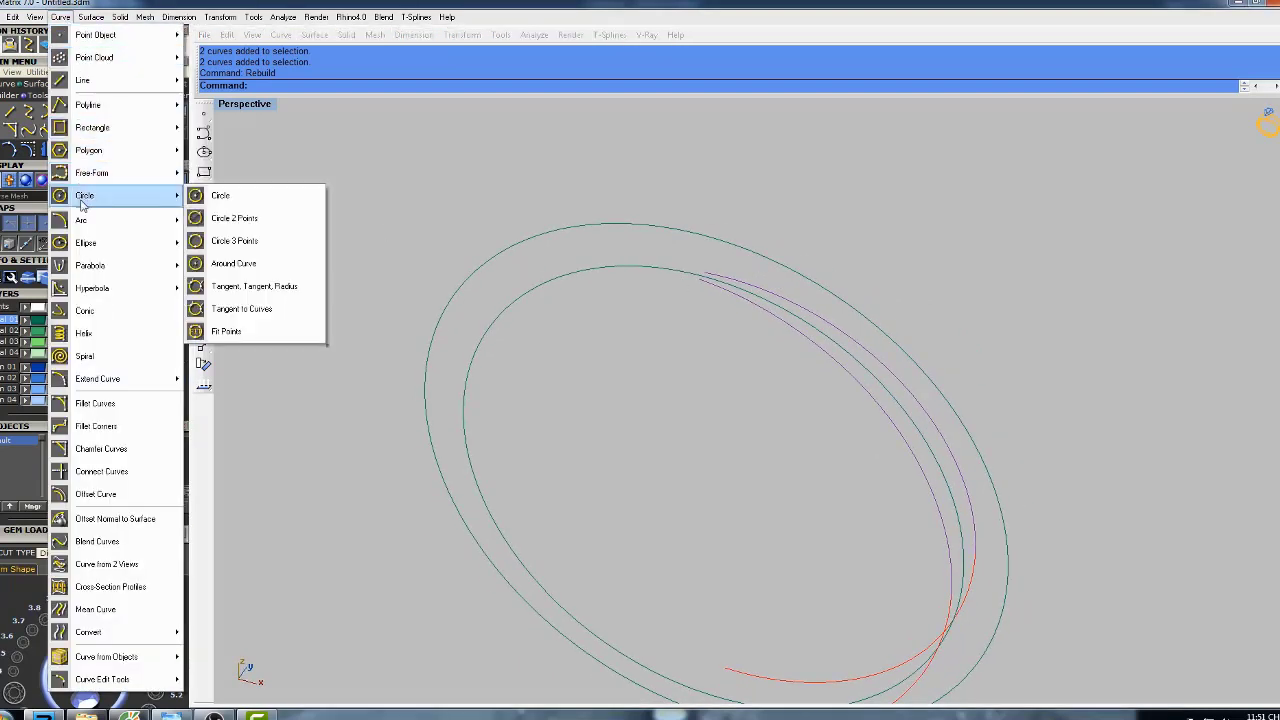
mouse_move(87, 226)
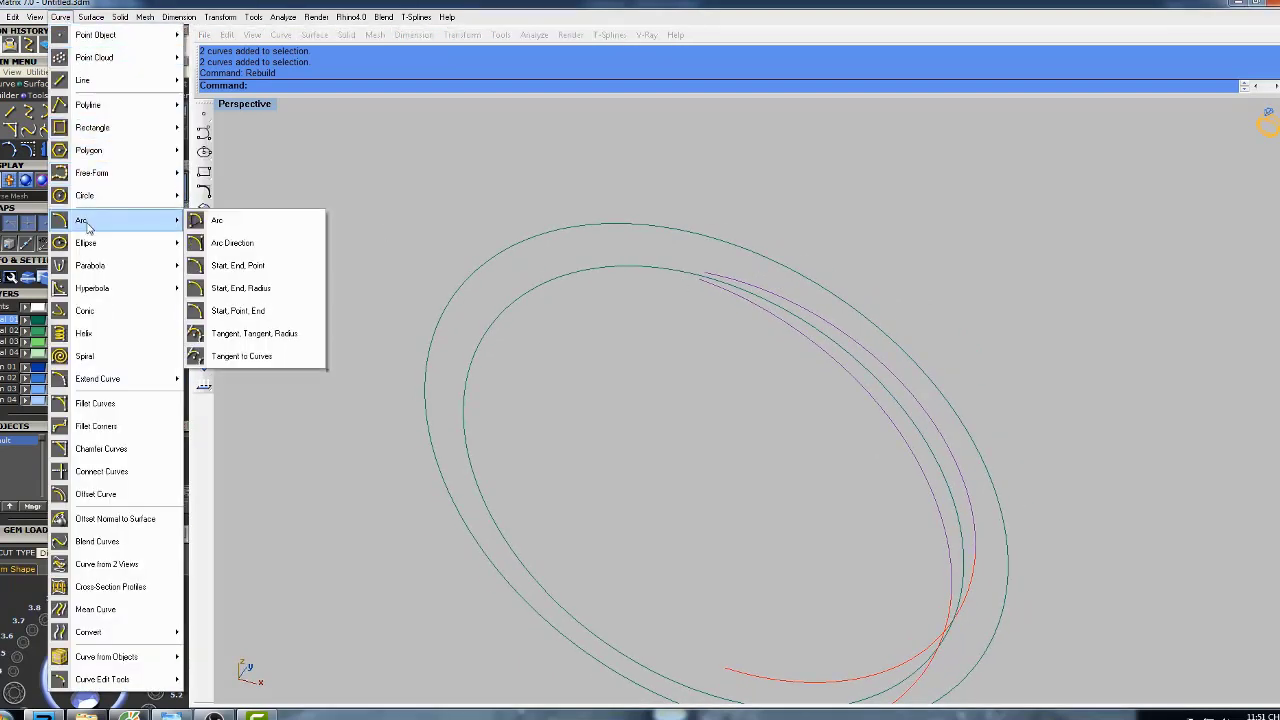
click(257, 266)
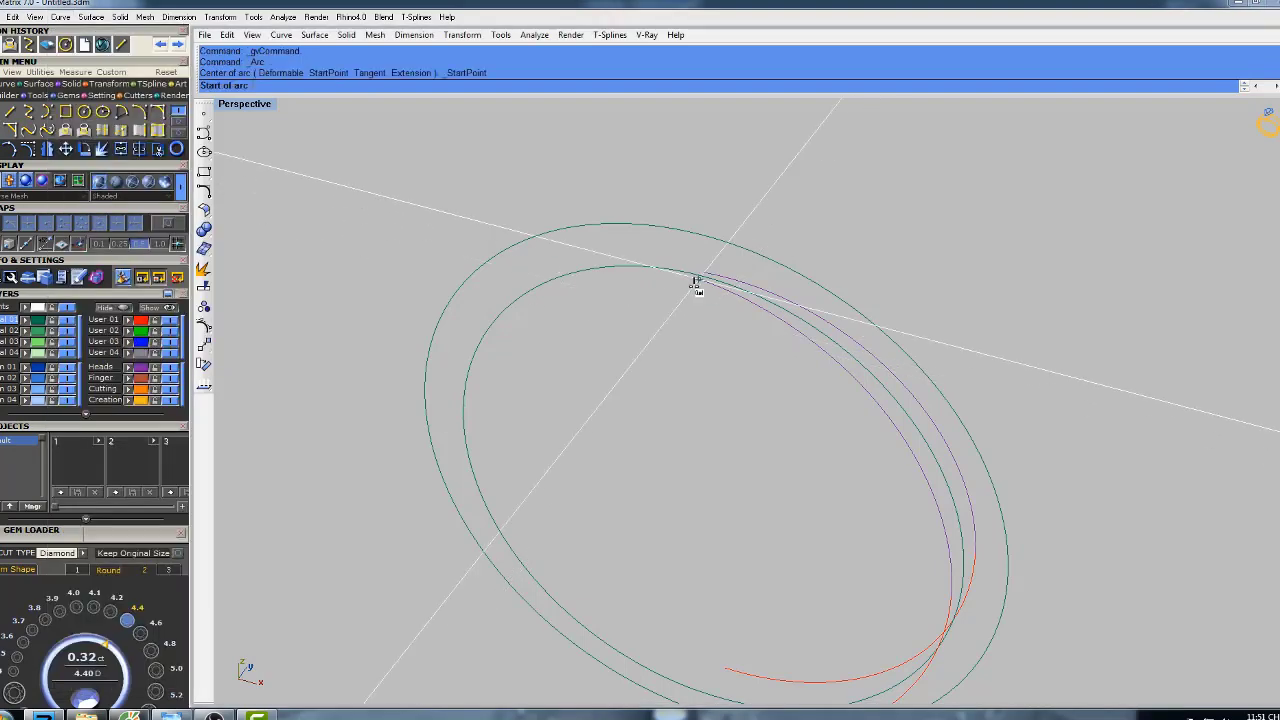
scroll(693, 284, up, 3)
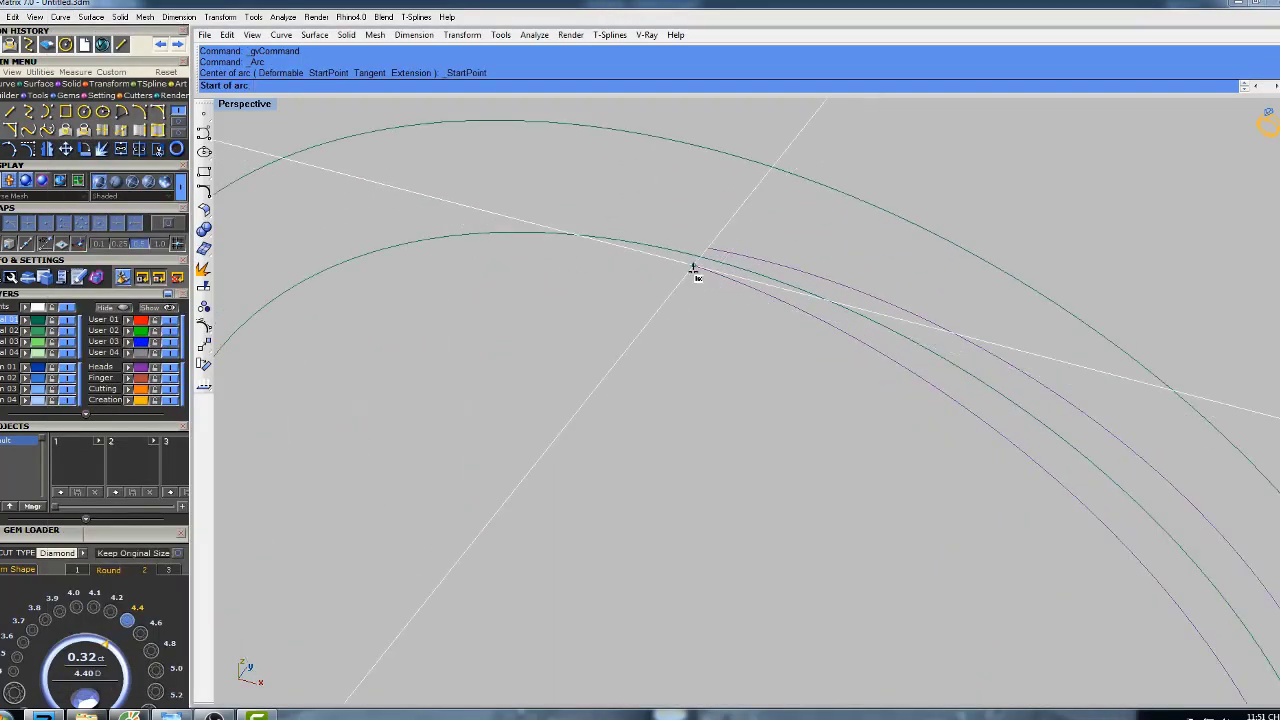
click(689, 266)
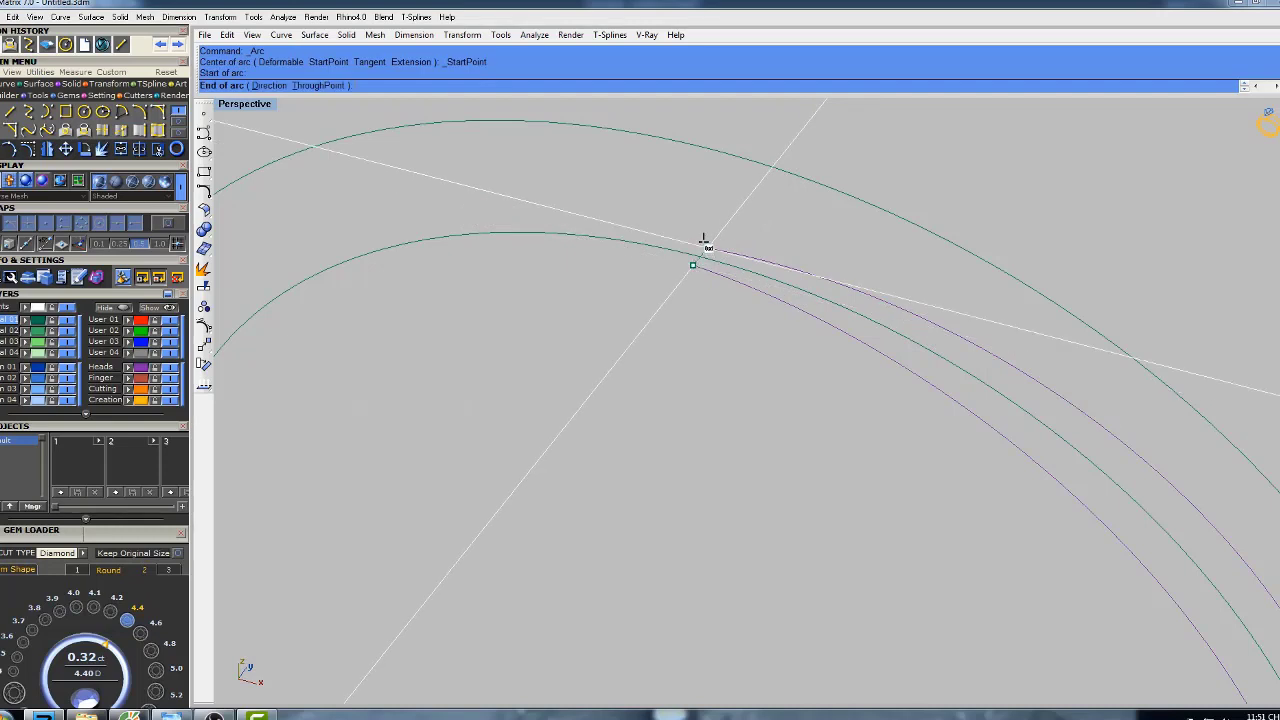
click(705, 249)
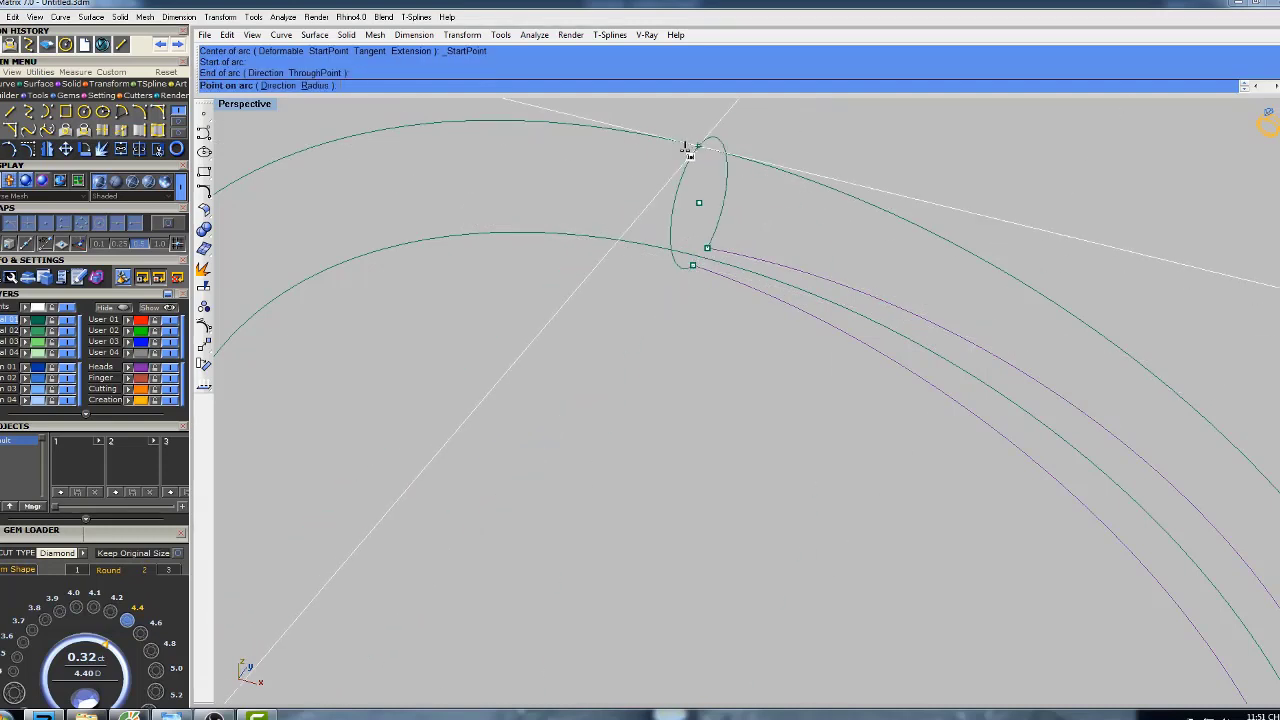
click(690, 146)
scroll(687, 207, down, 12)
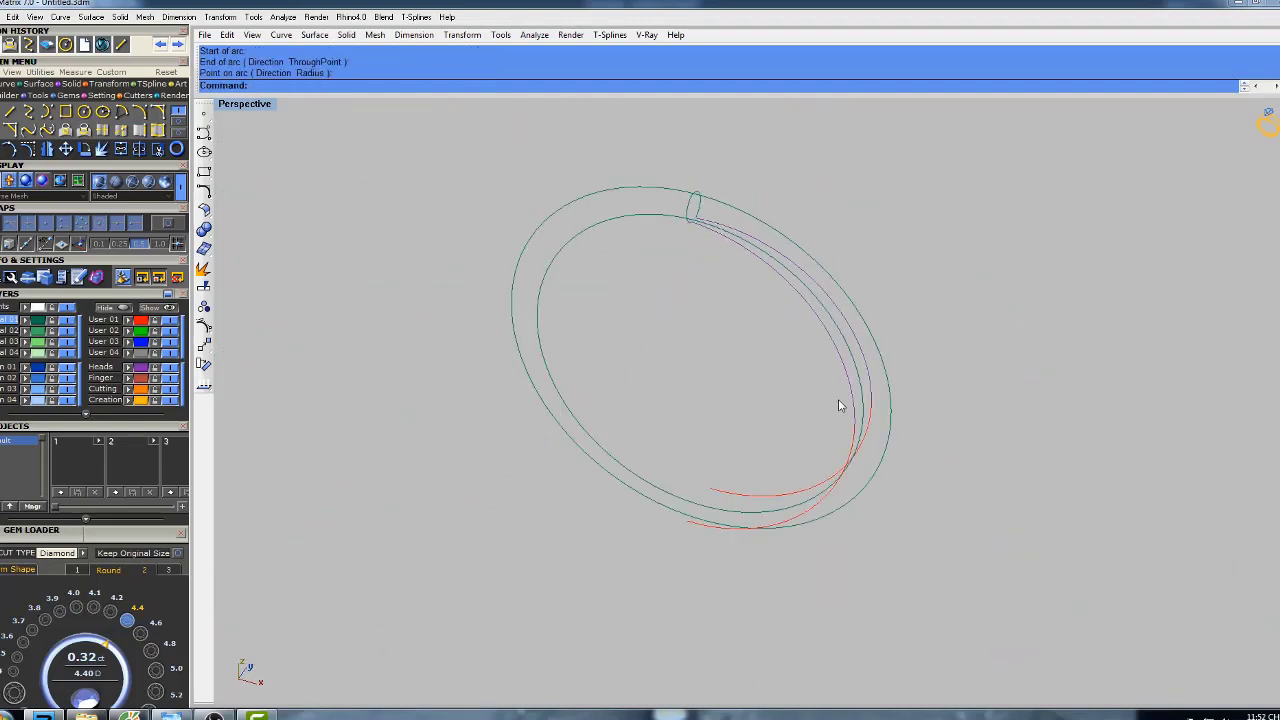
- Draw a Start, End, Point arc between the two joints of the side curves at mid-height, through the outer ring circle
shift+right_drag(838, 399, 735, 329)
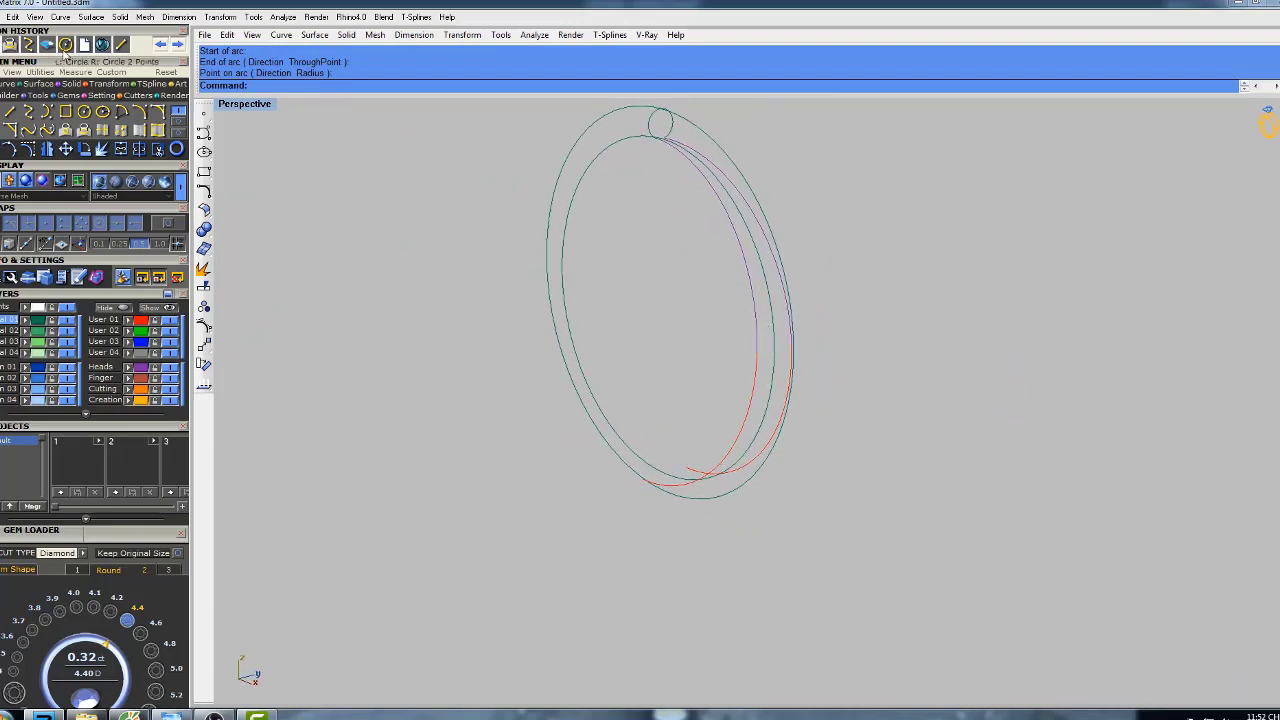
click(62, 18)
mouse_move(100, 220)
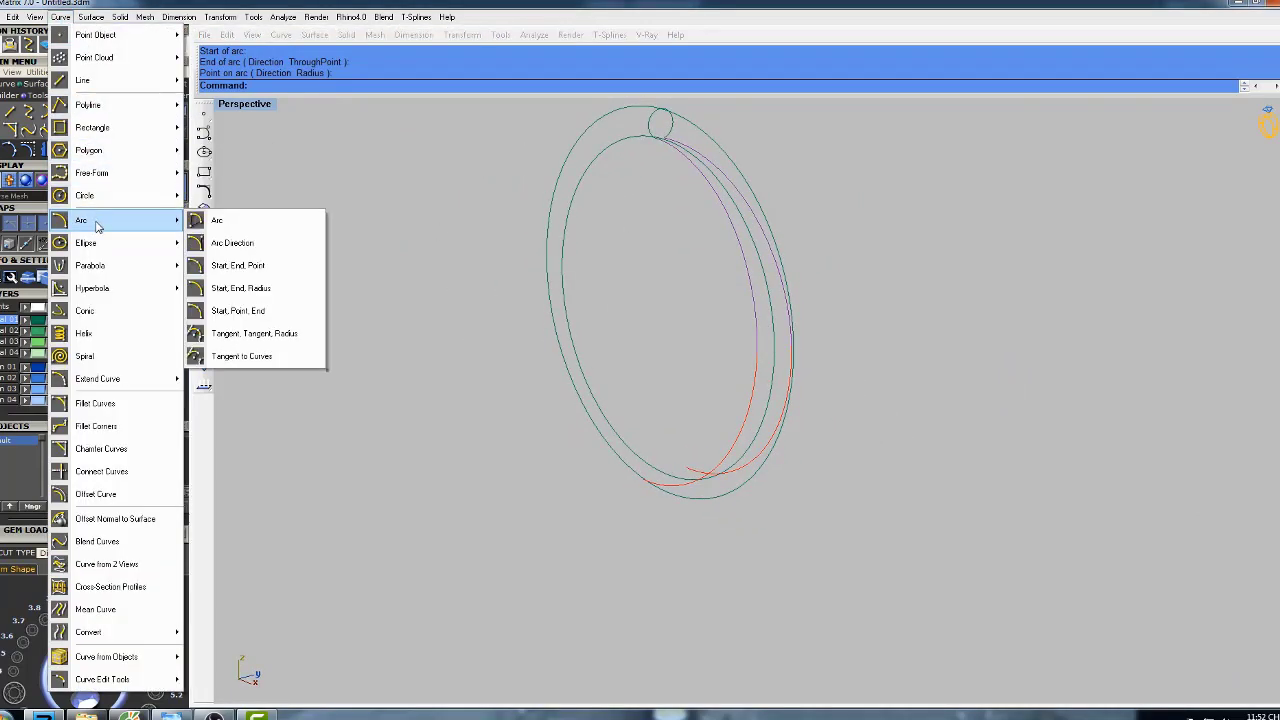
click(252, 264)
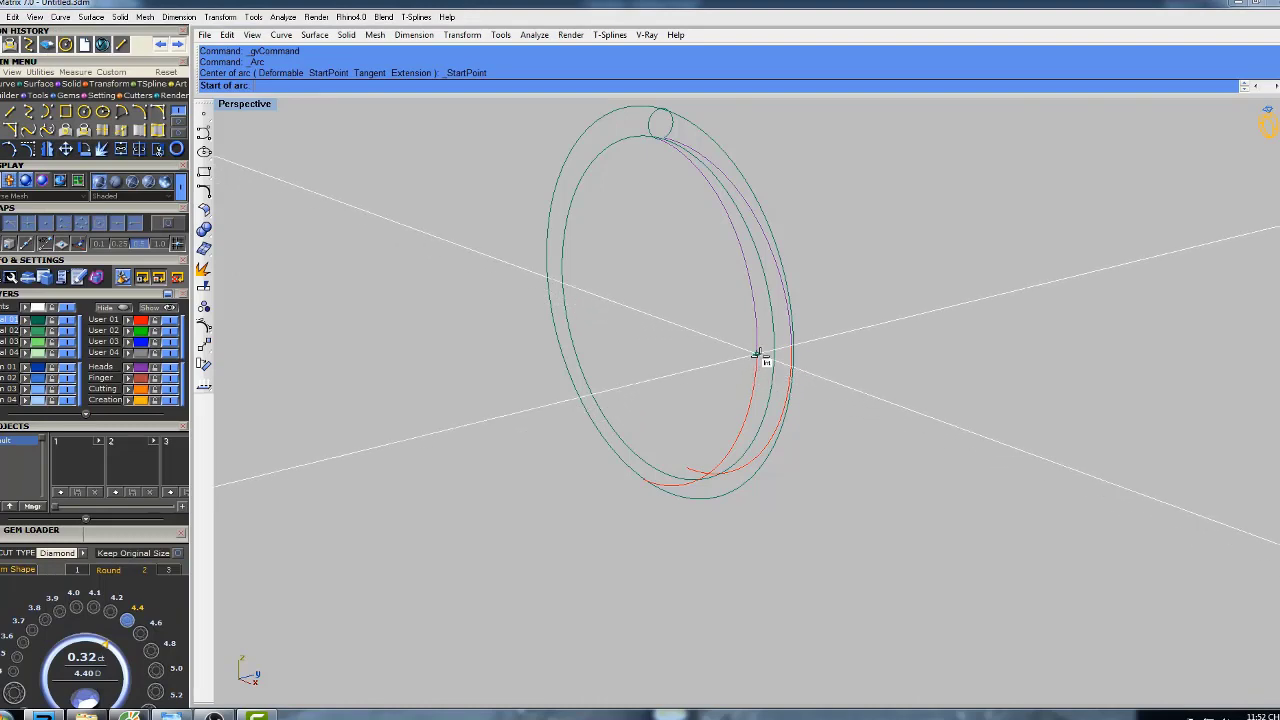
scroll(759, 353, up, 5)
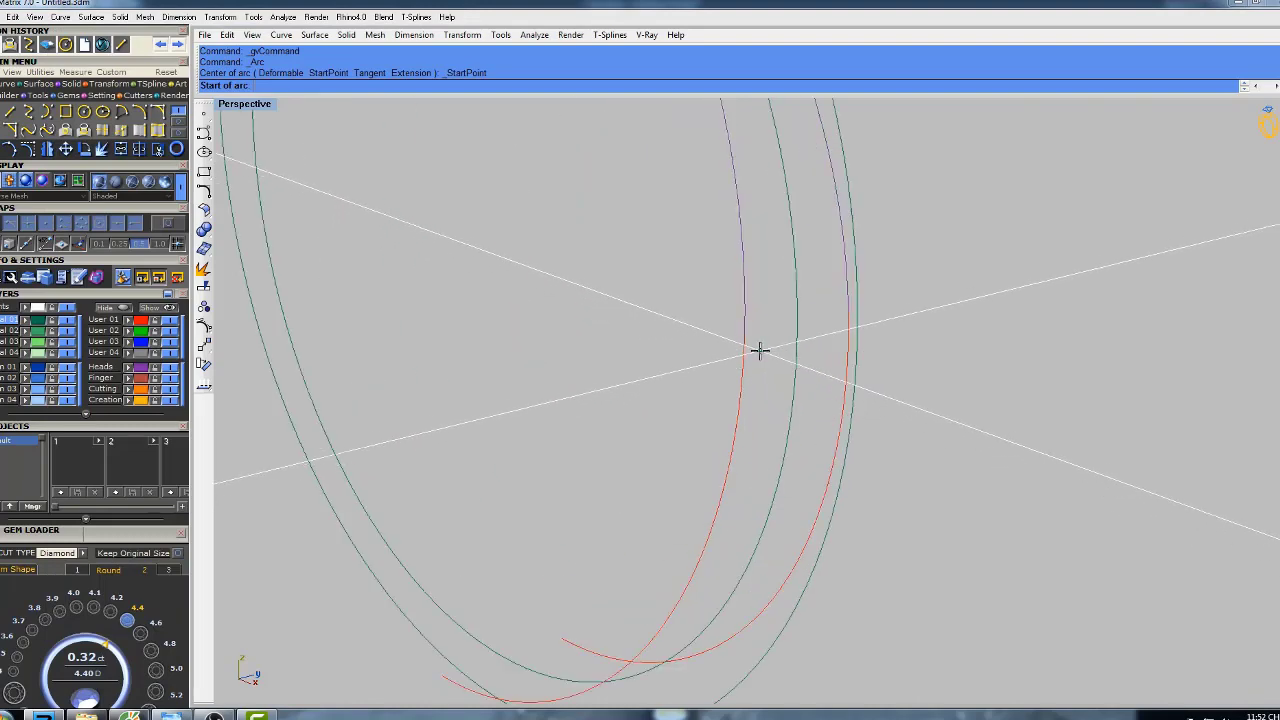
click(745, 337)
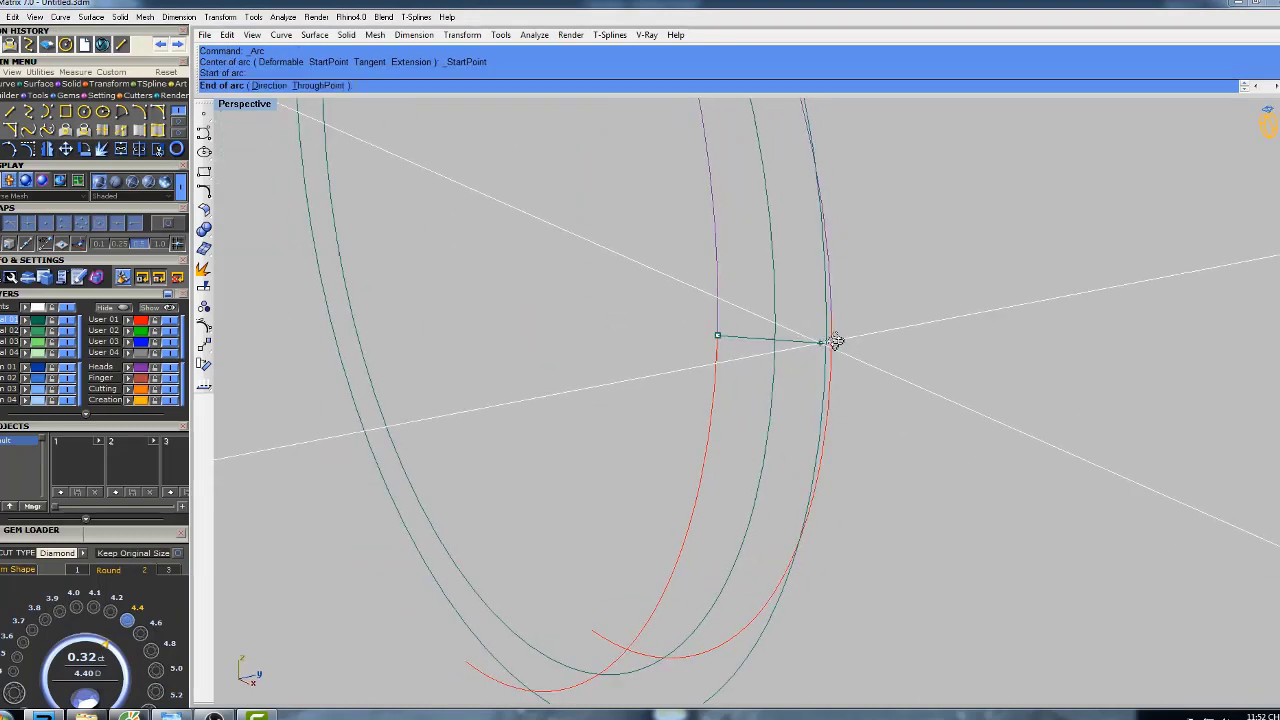
click(808, 320)
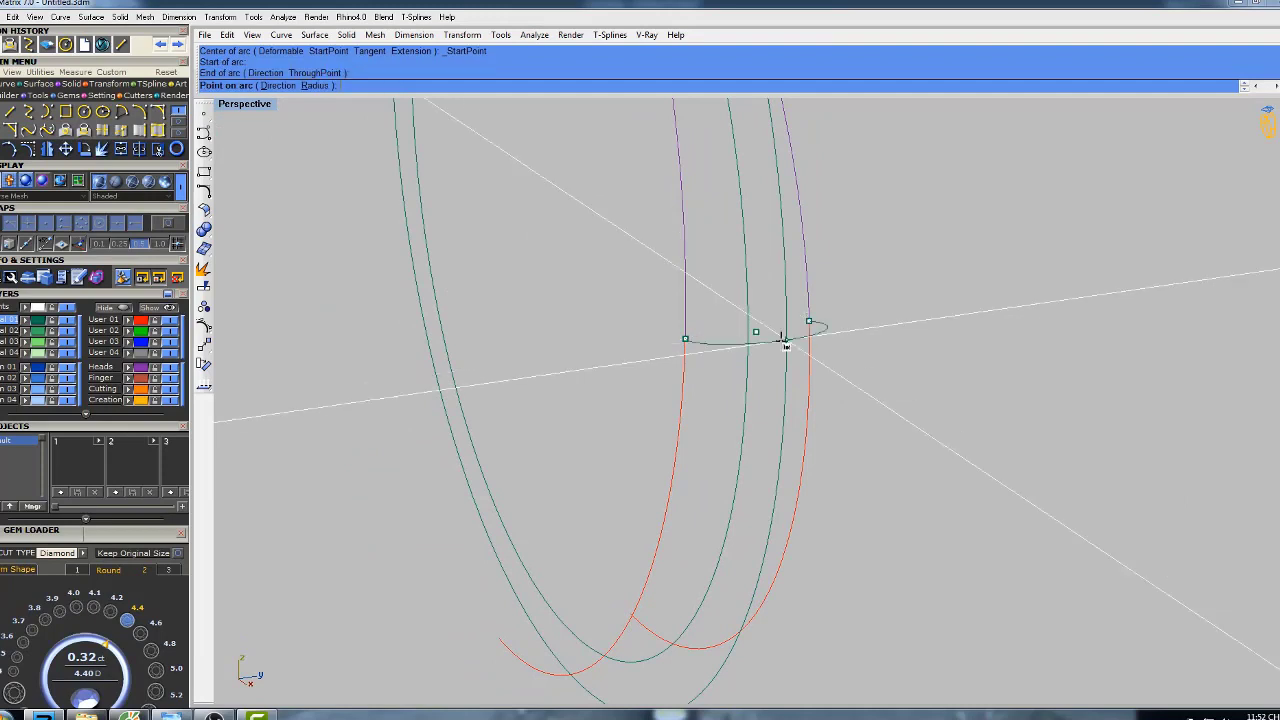
click(784, 340)
scroll(697, 420, down, 5)
- Draw a Start, End, Point arc between the side curves' lower ends, passing through the outer ring circle
right_drag(697, 420, 683, 363)
scroll(683, 363, up, 5)
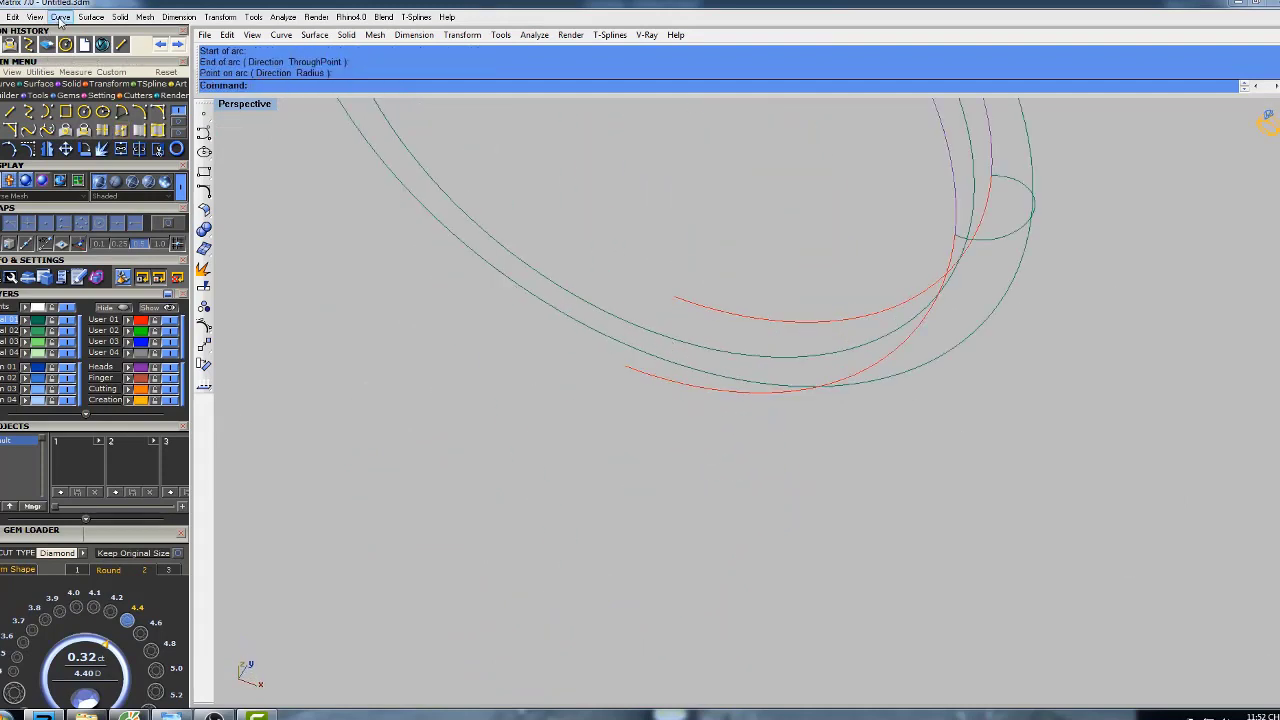
click(61, 18)
mouse_move(97, 200)
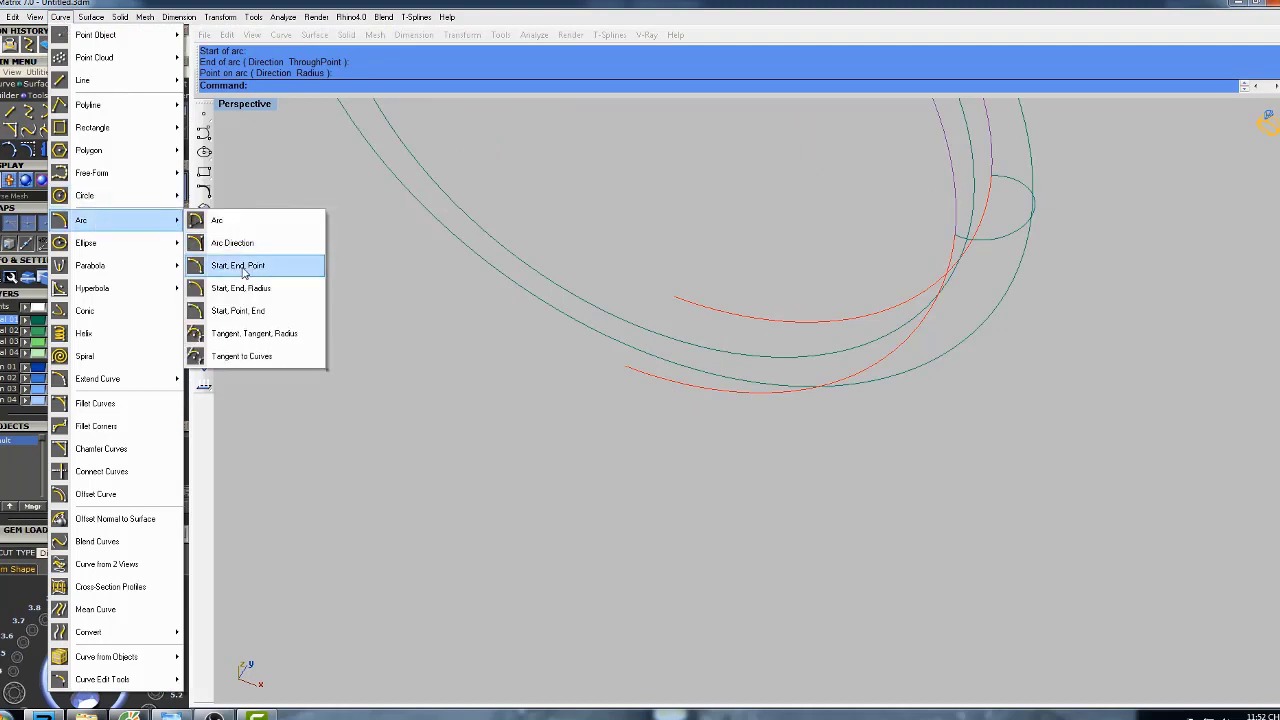
click(235, 263)
click(665, 293)
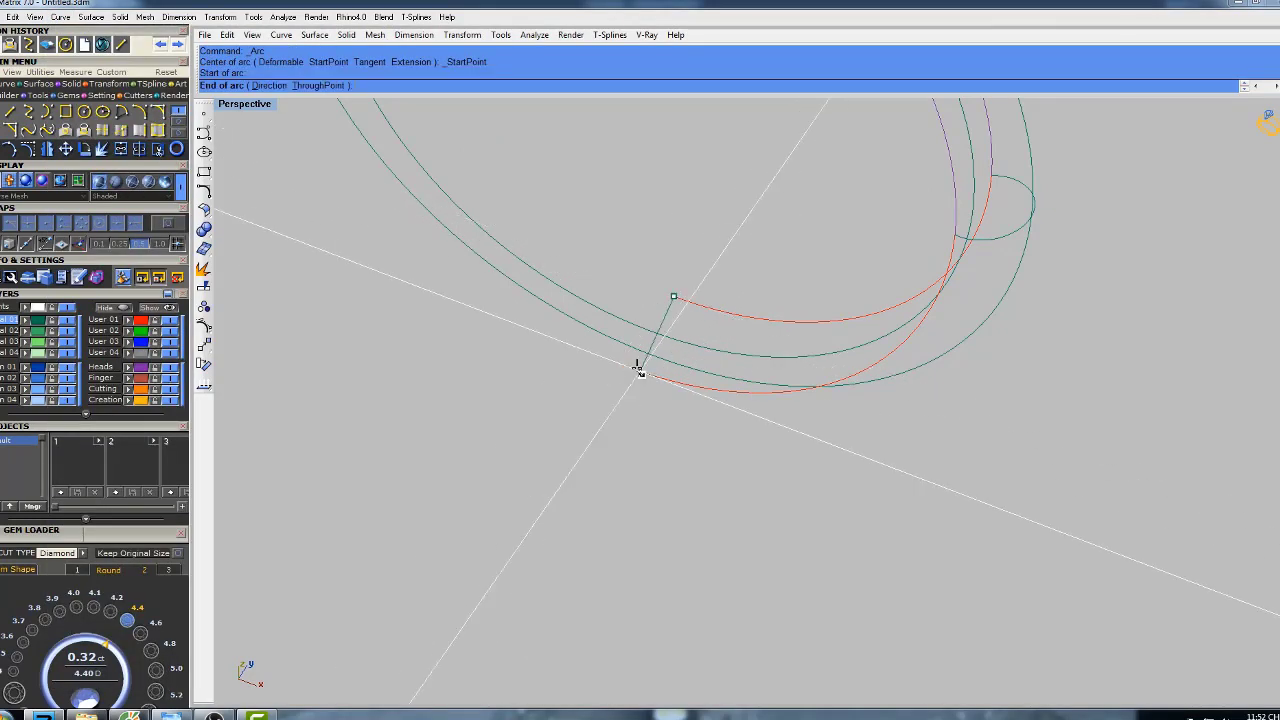
click(621, 366)
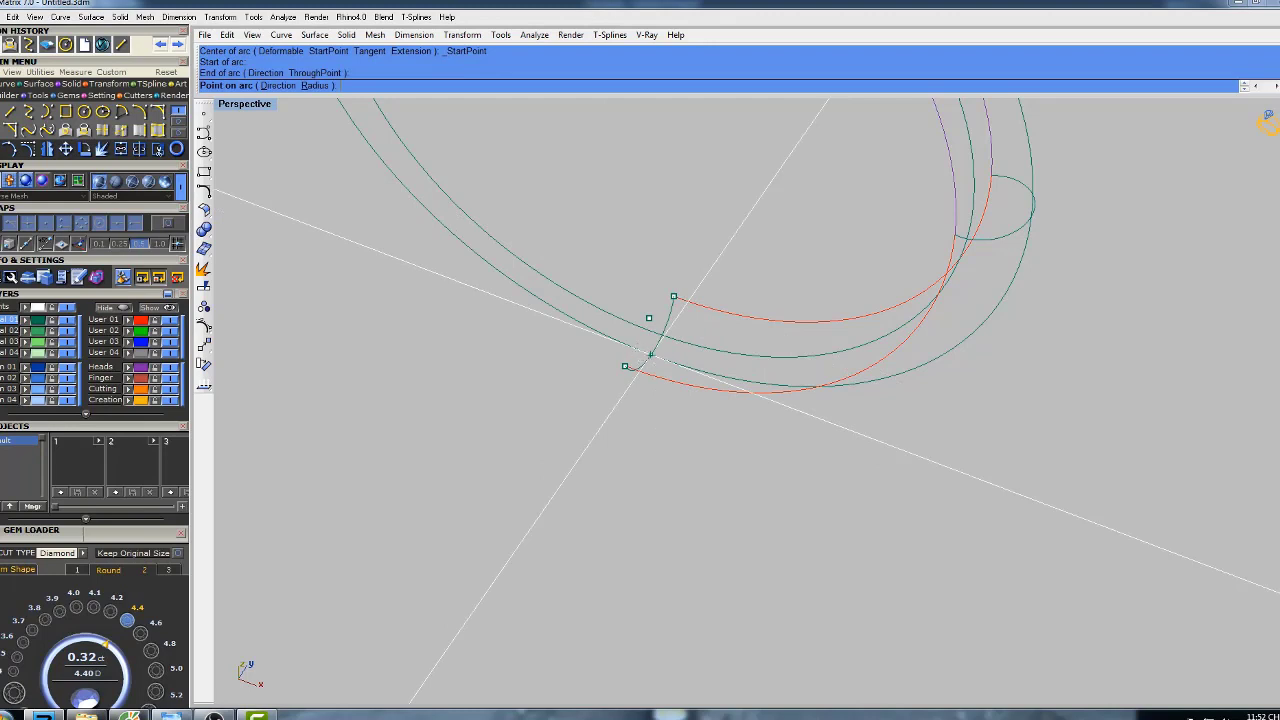
click(649, 357)
- In the Right view, rebuild the mid-height and bottom arcs with a point count of 5 and degree 3, deleting the input
scroll(652, 356, down, 4)
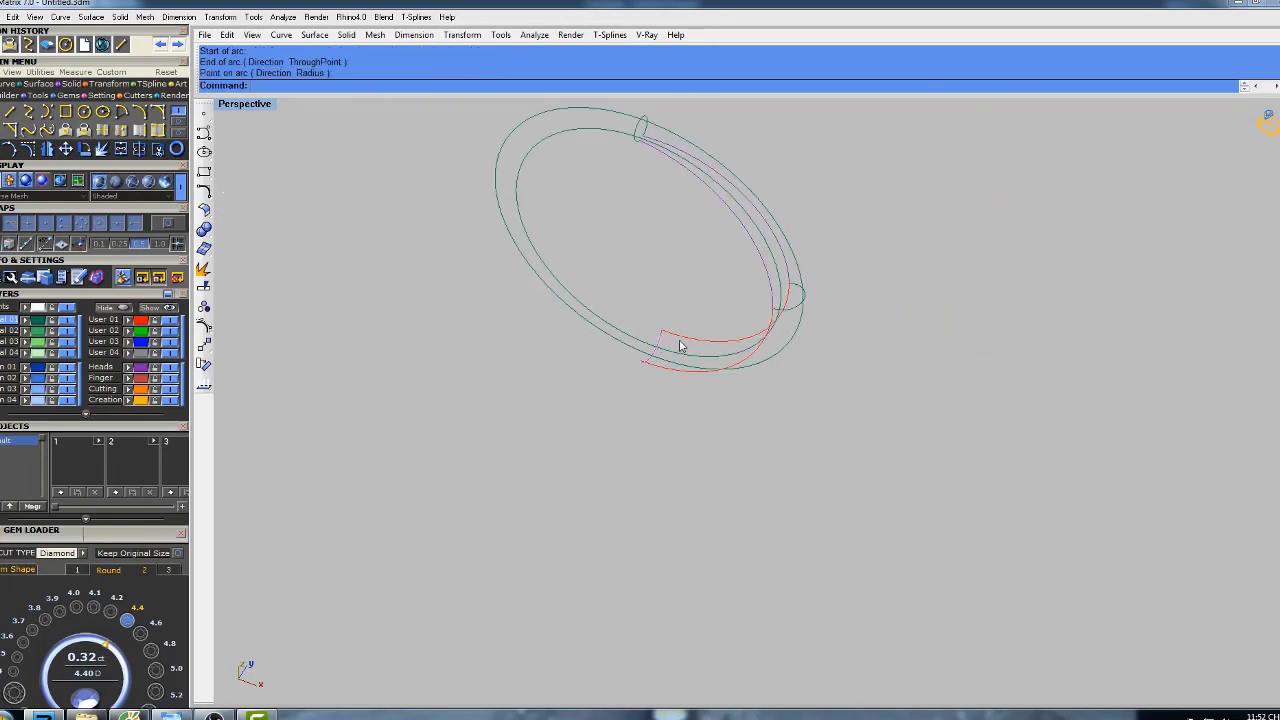
shift+right_drag(680, 346, 652, 358)
double_click(254, 107)
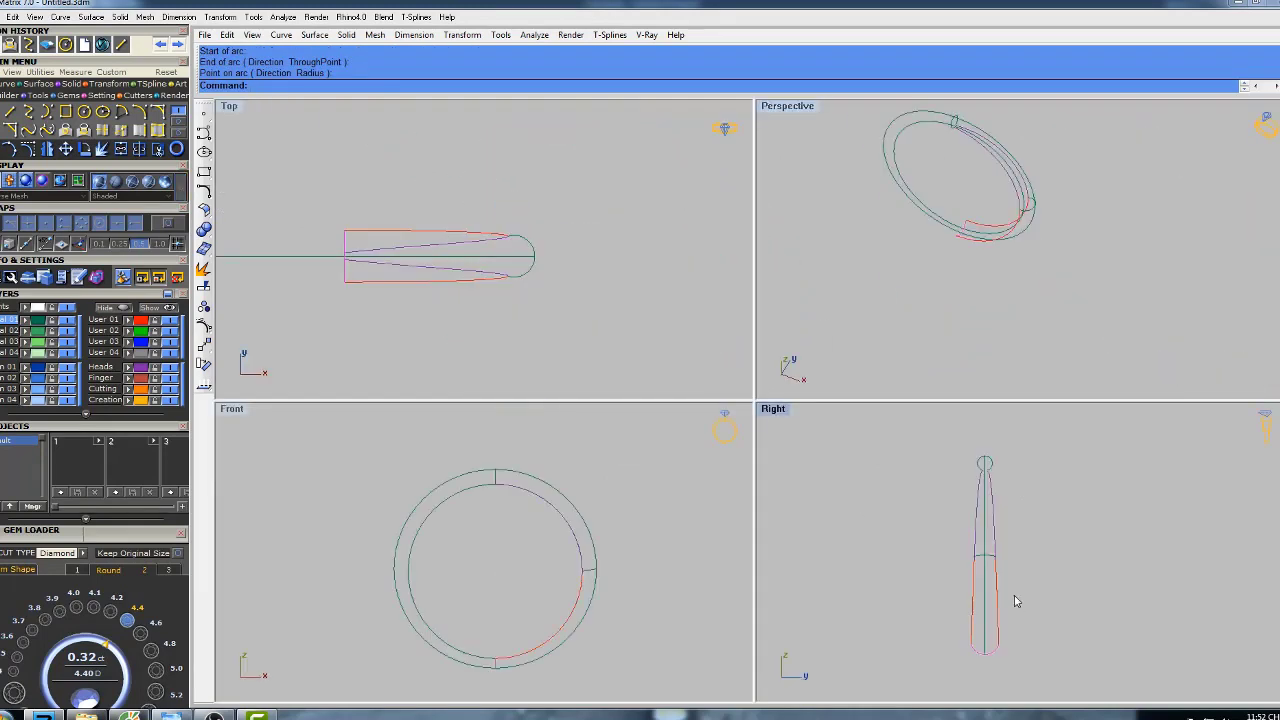
right_drag(1014, 597, 969, 494)
scroll(951, 546, up, 6)
double_click(773, 409)
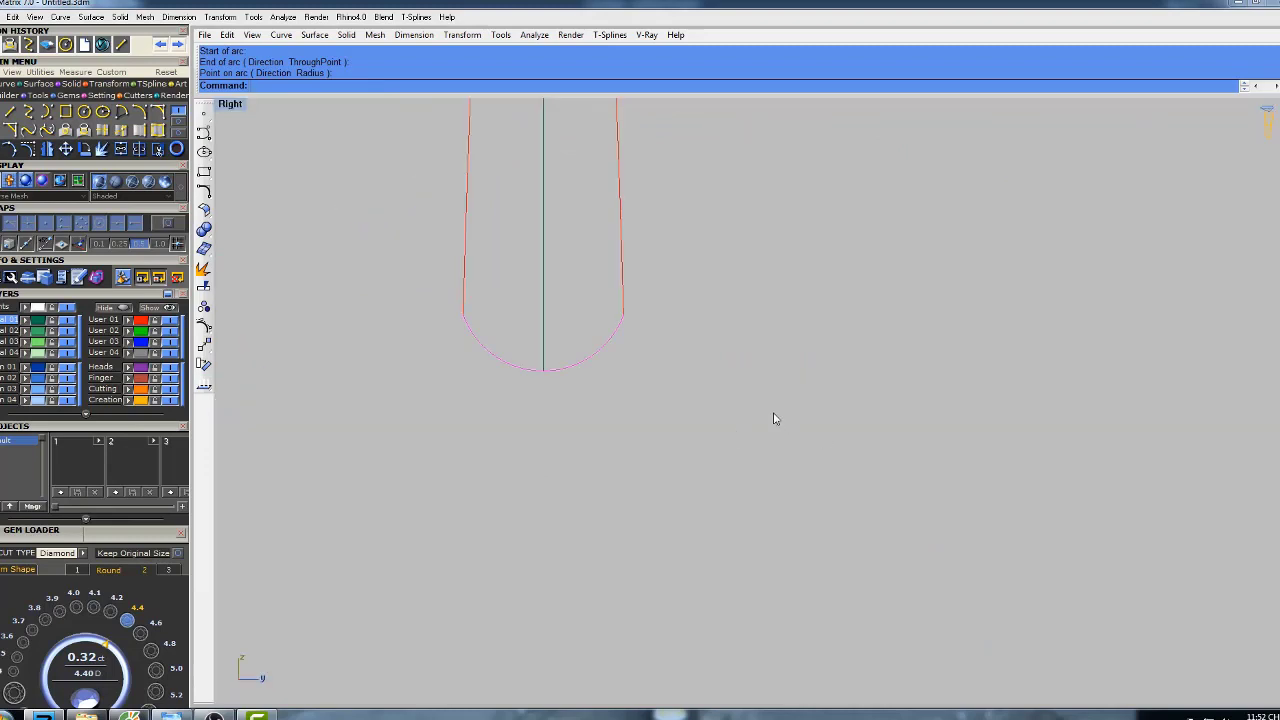
scroll(543, 360, up, 3)
scroll(547, 357, down, 5)
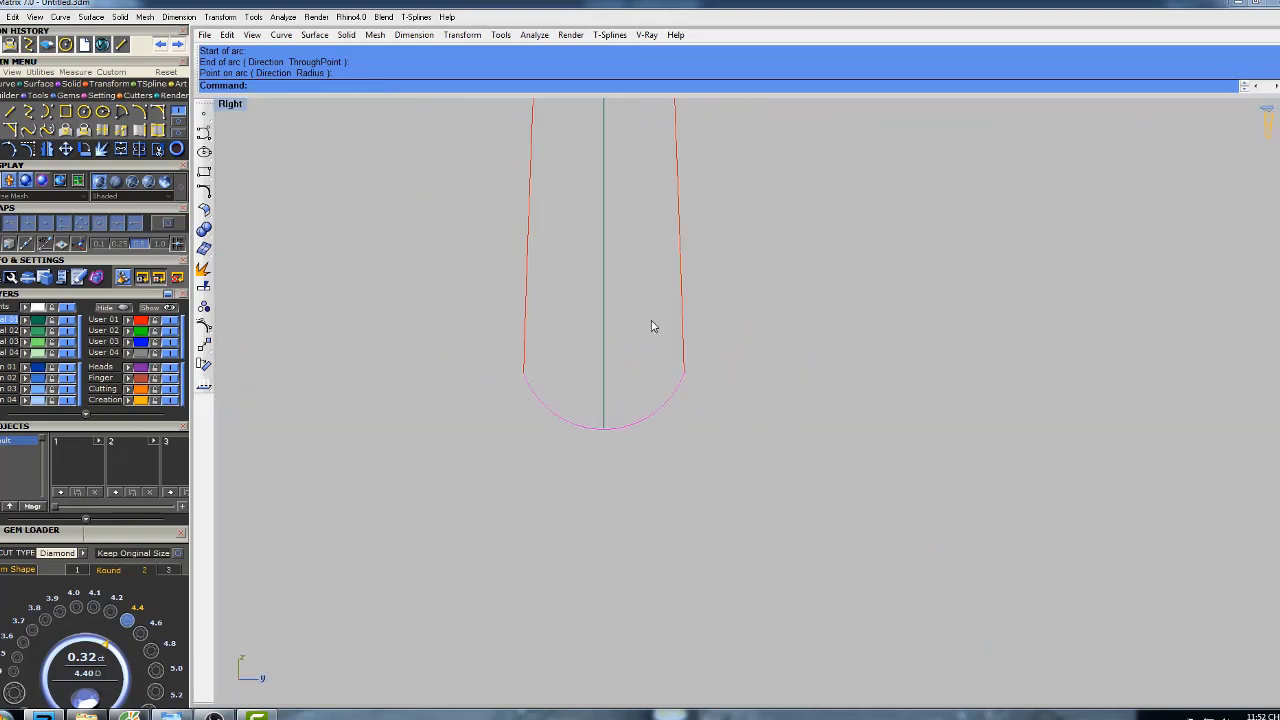
right_drag(684, 287, 678, 357)
right_drag(700, 186, 712, 331)
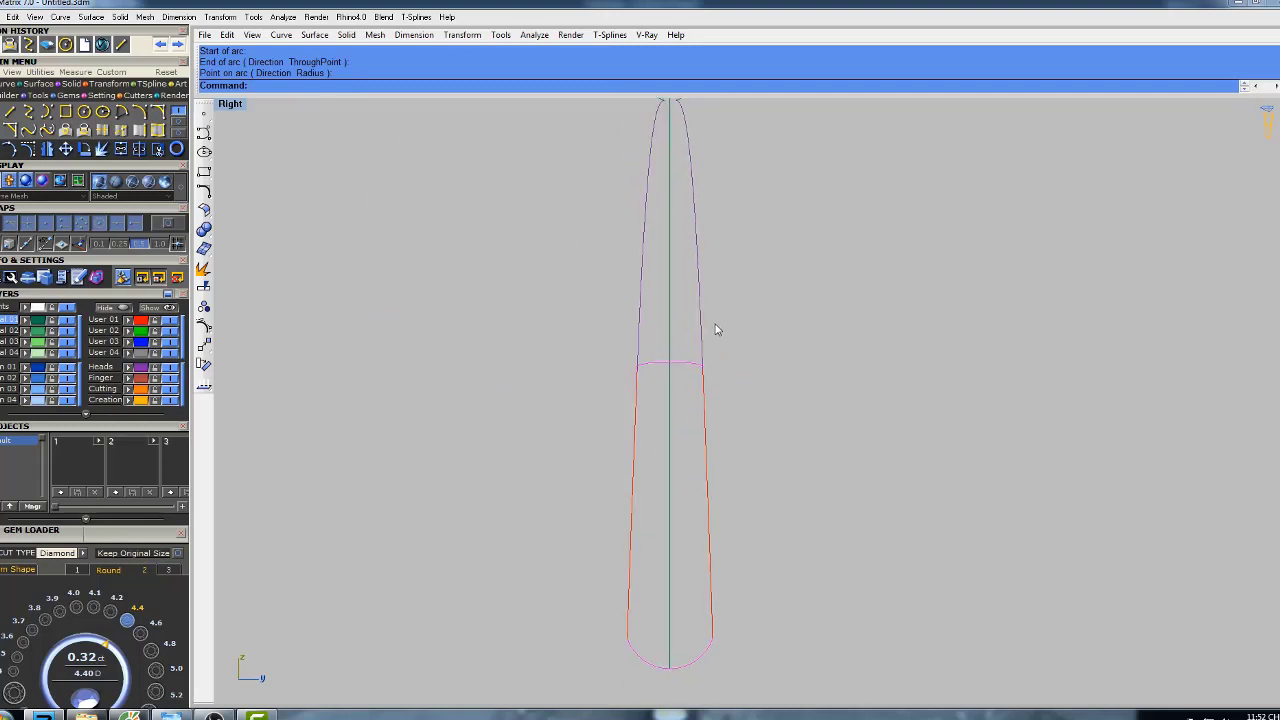
text(build)
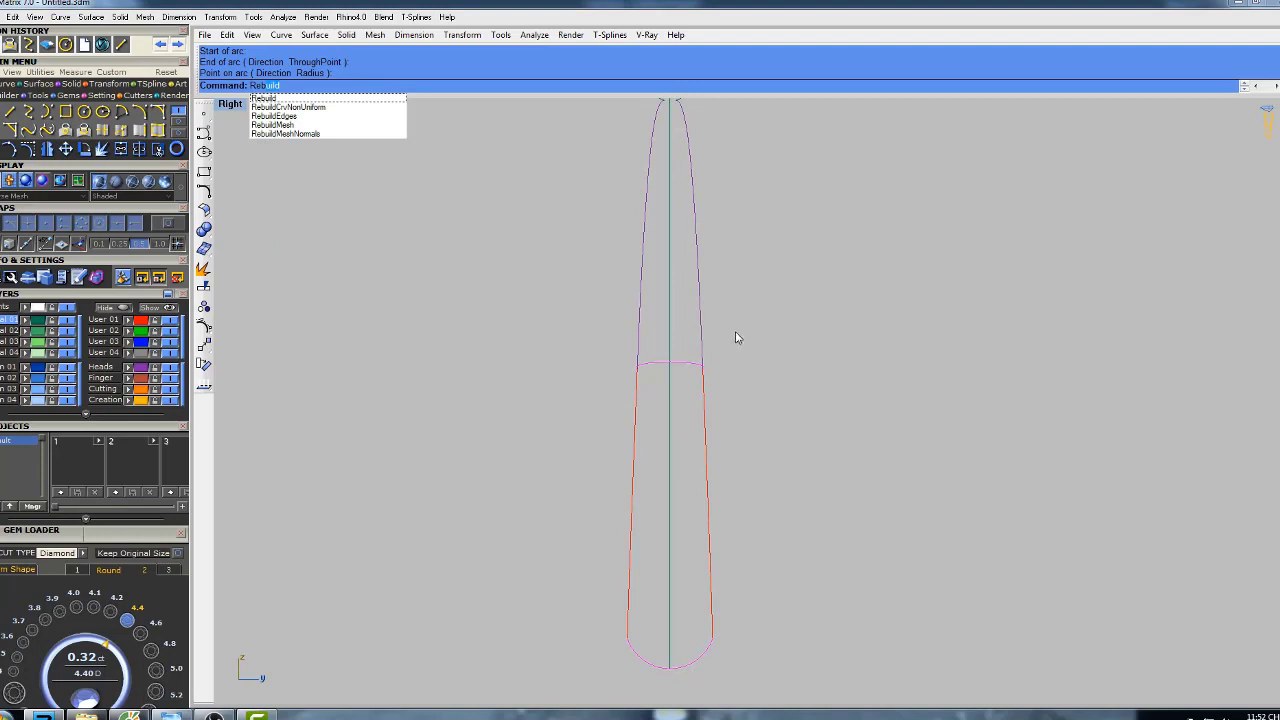
key(Return)
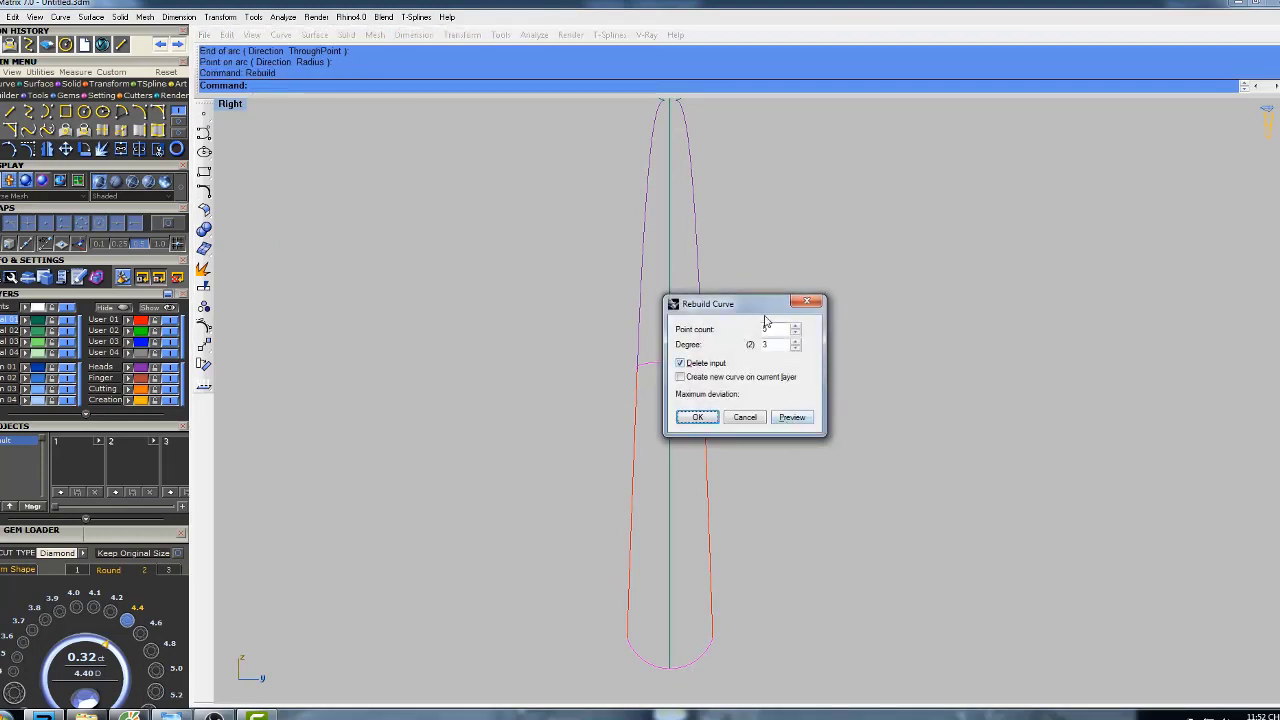
drag(763, 309, 837, 239)
click(873, 348)
right_drag(697, 617, 649, 560)
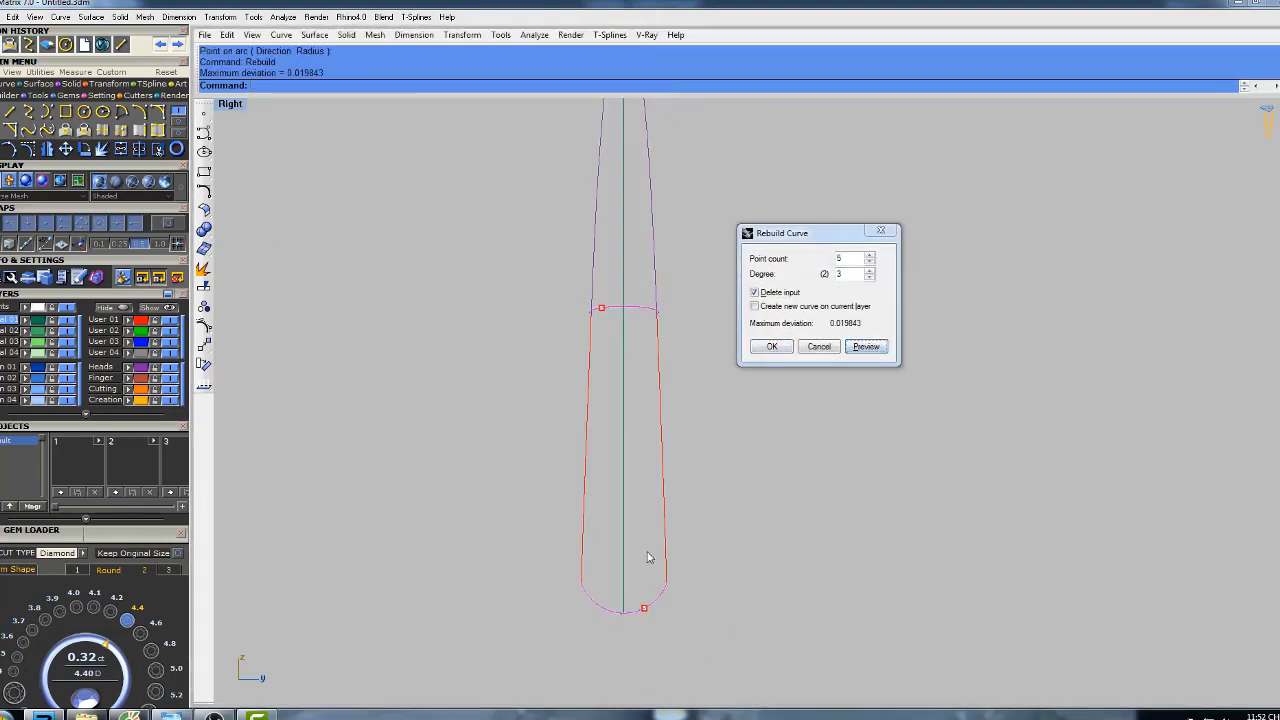
scroll(649, 566, up, 6)
right_drag(692, 450, 671, 600)
right_drag(617, 316, 610, 383)
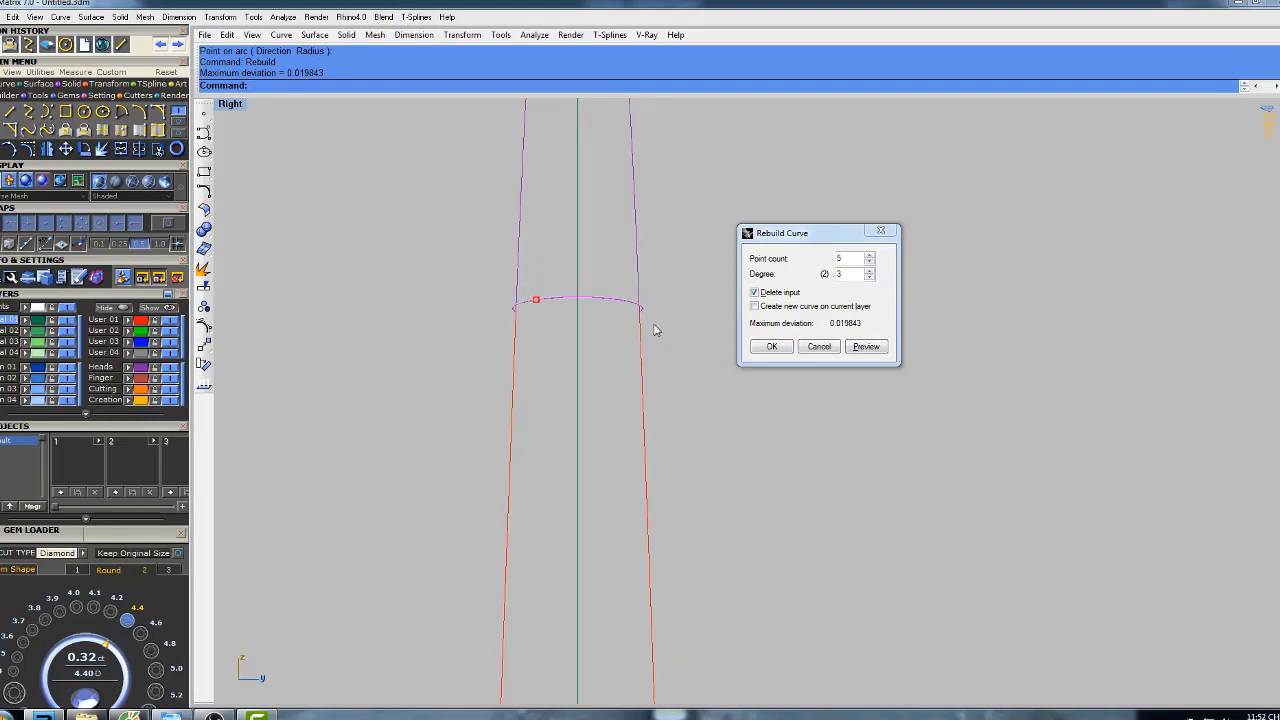
key(Return)
- Start rebuilding the top arc and preview it with a point count of 5 and degree 3, with the input deleted
scroll(671, 309, down, 5)
scroll(680, 309, up, 3)
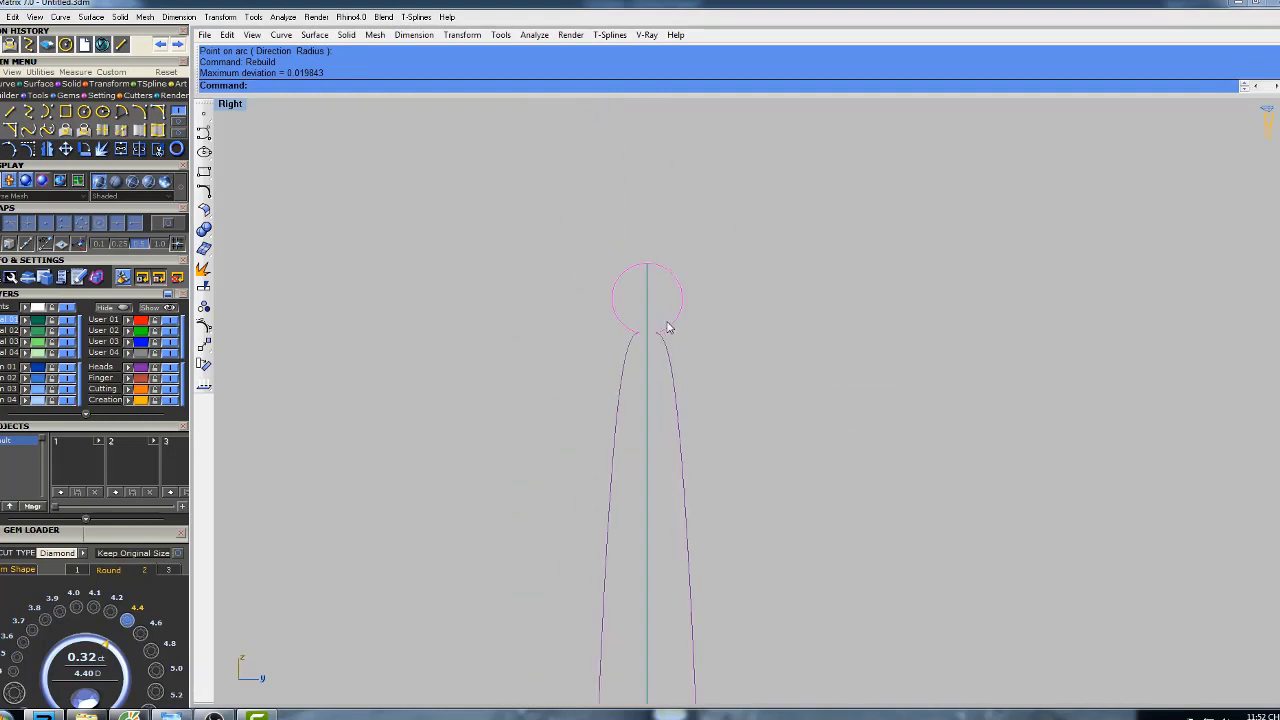
scroll(667, 322, up, 2)
right_drag(667, 323, 678, 381)
text(build)
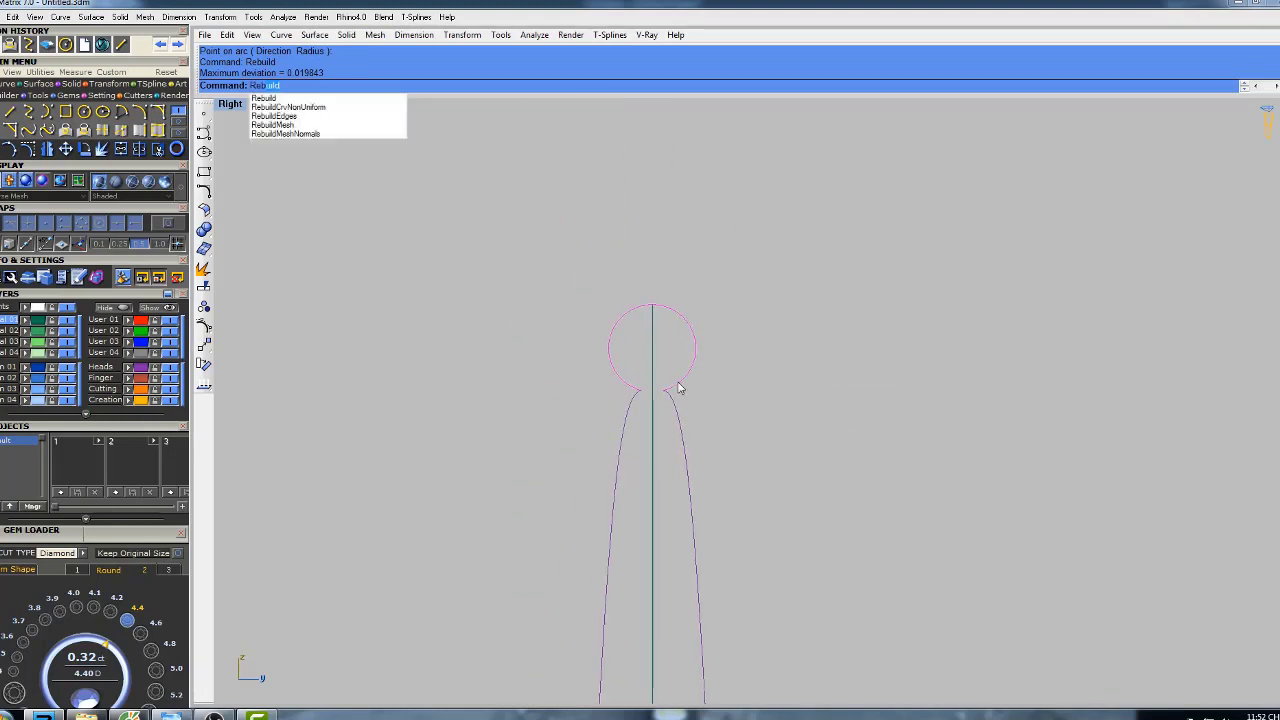
key(Return)
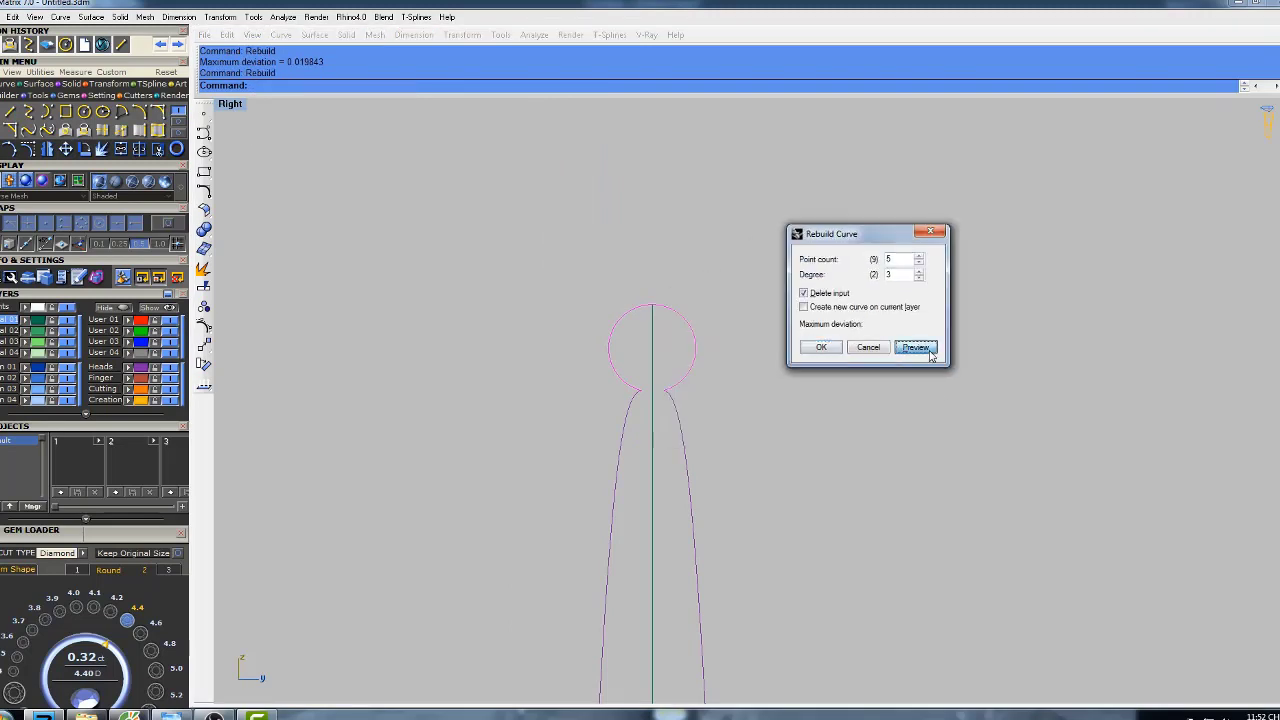
click(916, 347)
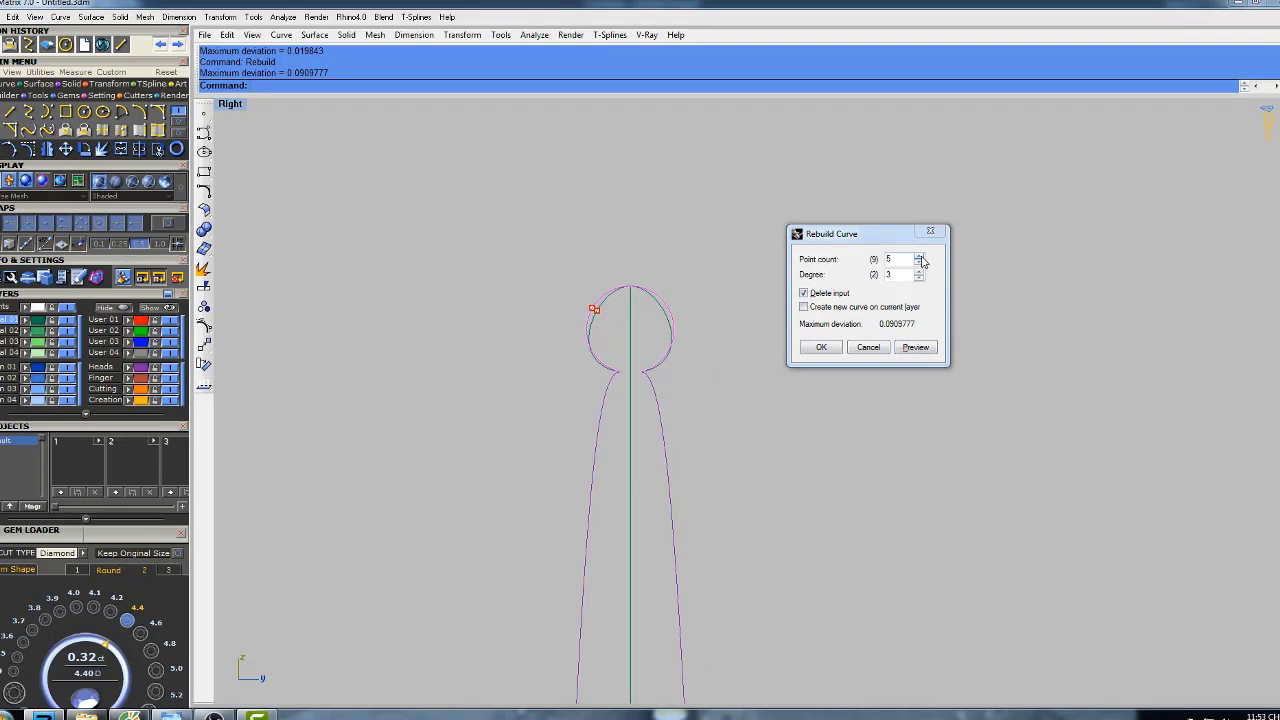
- Try rebuilding the round top profile curve with 5 points at degree 3 and undo the rebuild
click(821, 347)
key(F10)
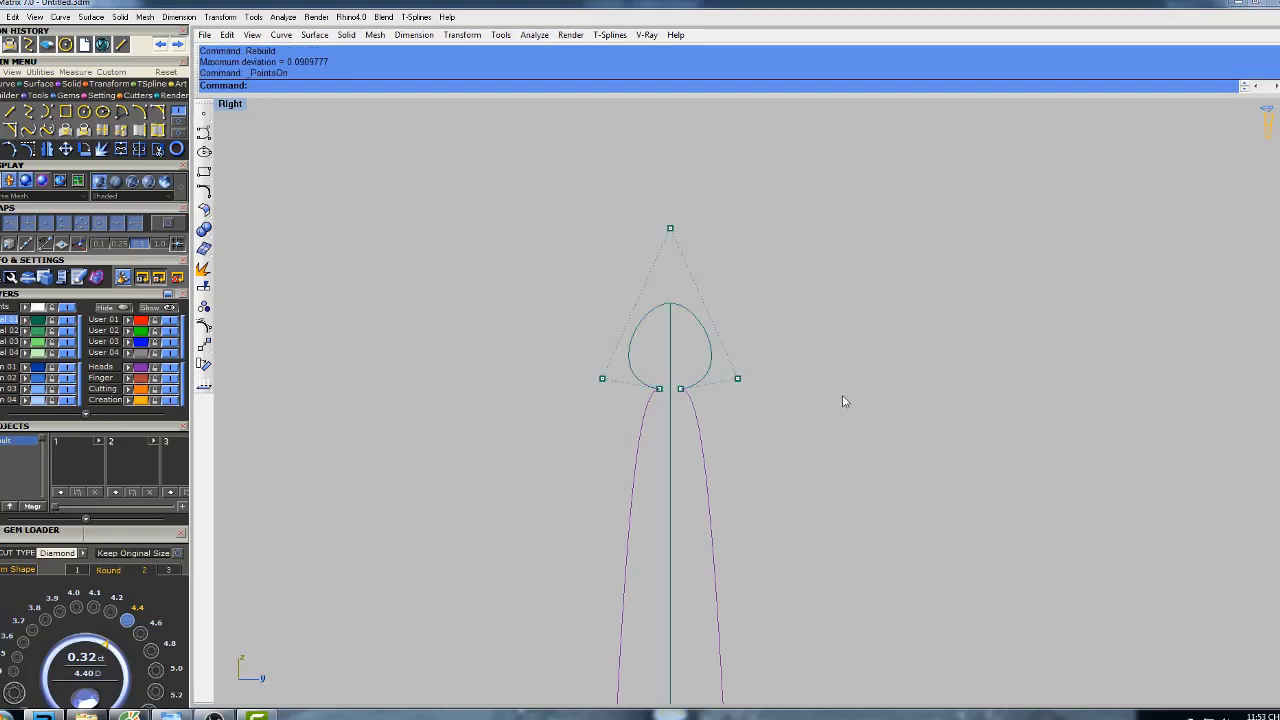
key(ctrl+z)
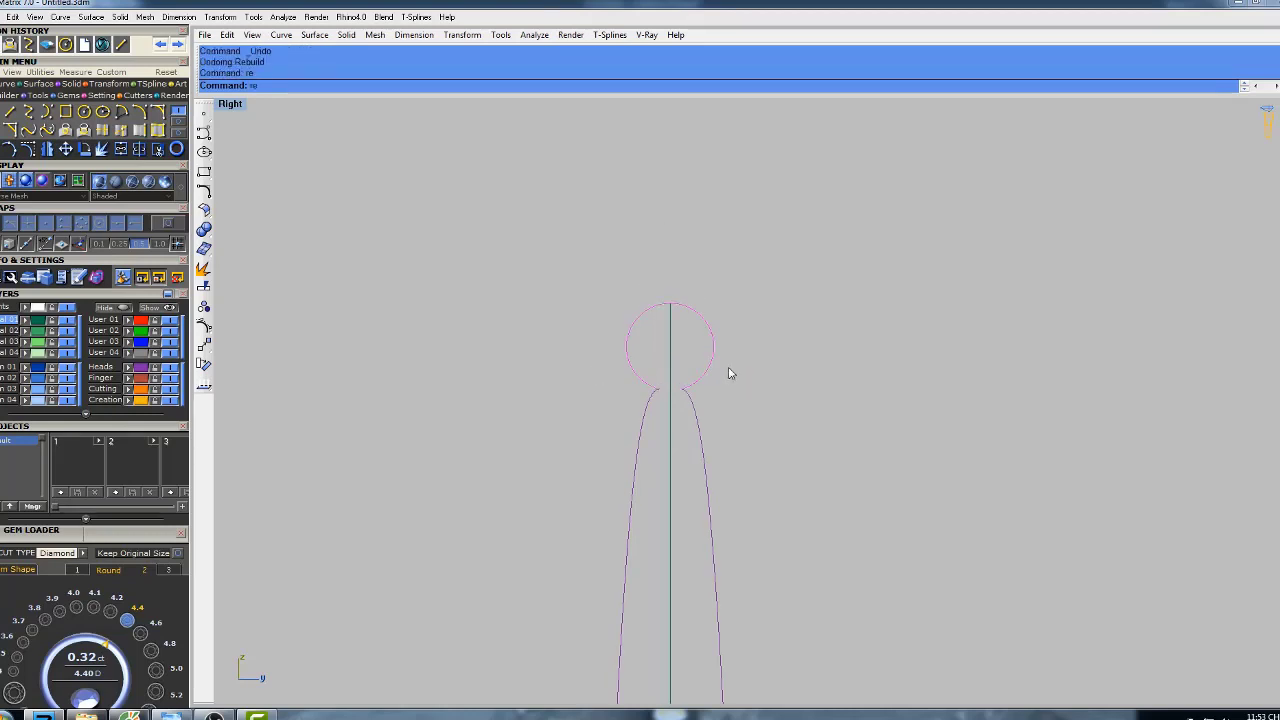
text(do)
key(Return)
right_drag(719, 364, 741, 340)
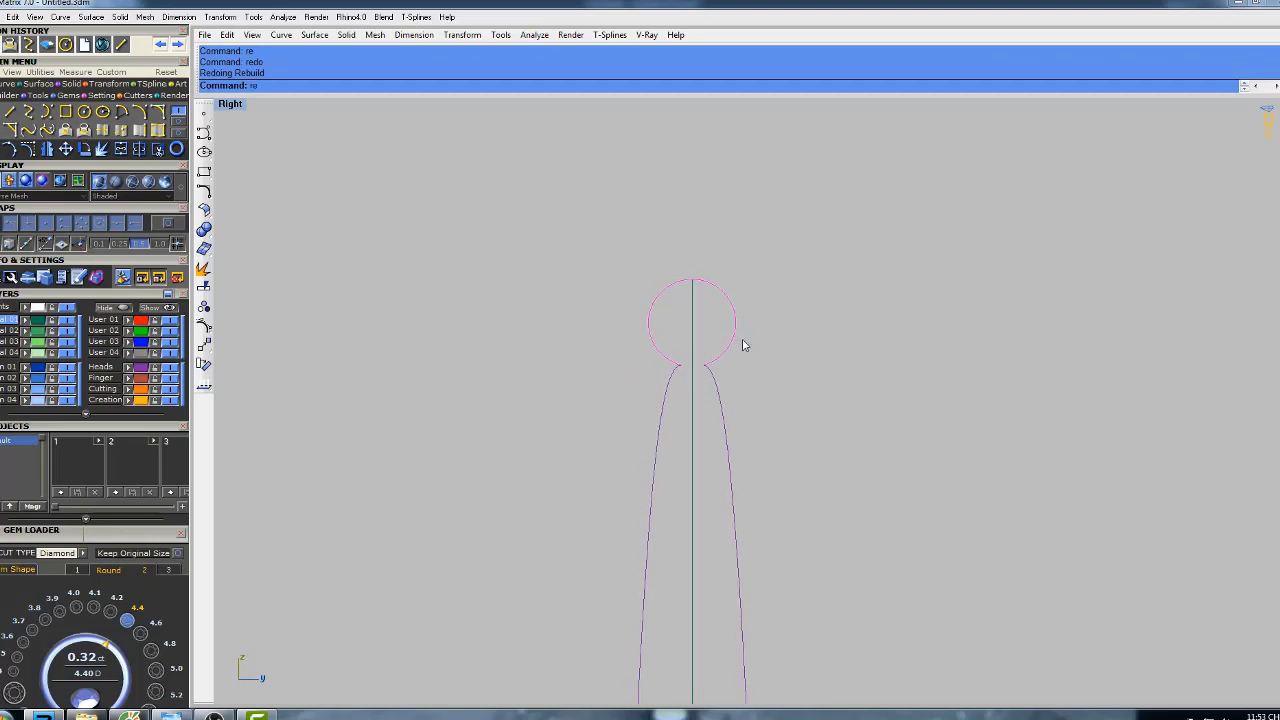
- Rebuild the round top profile curve with 7 points and degree 3, deleting the input curve
key(Return)
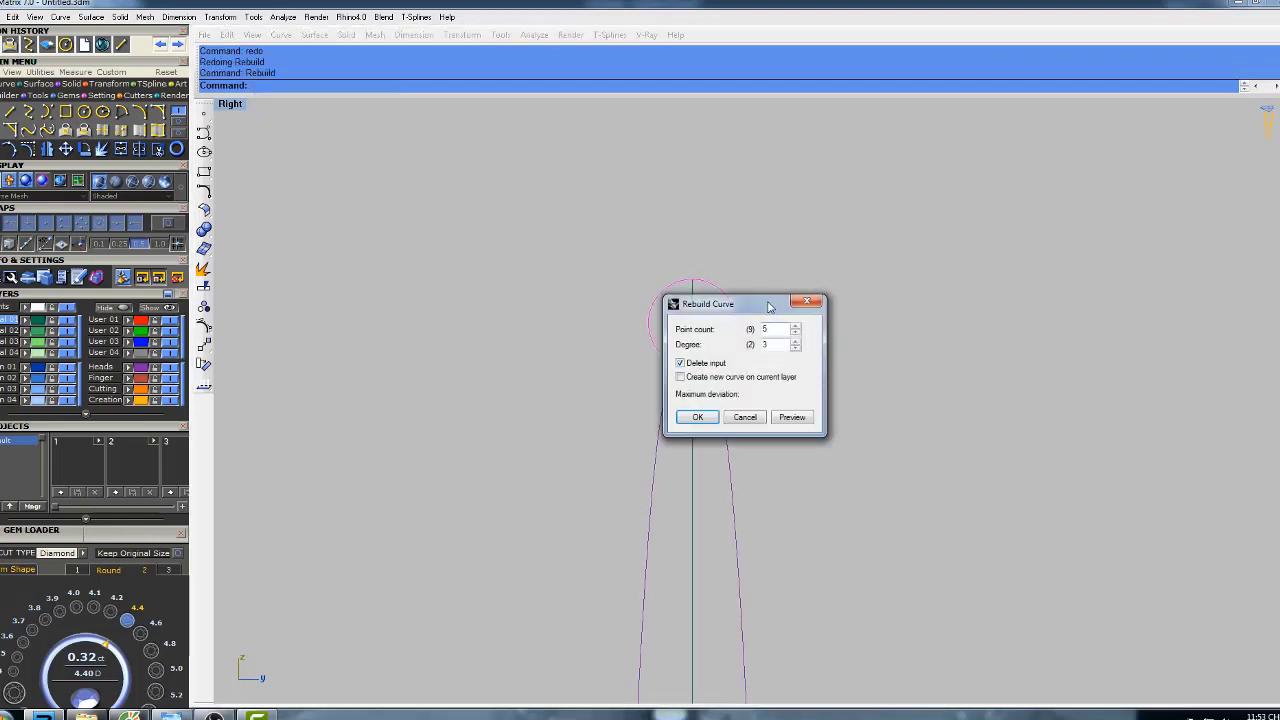
drag(769, 306, 917, 245)
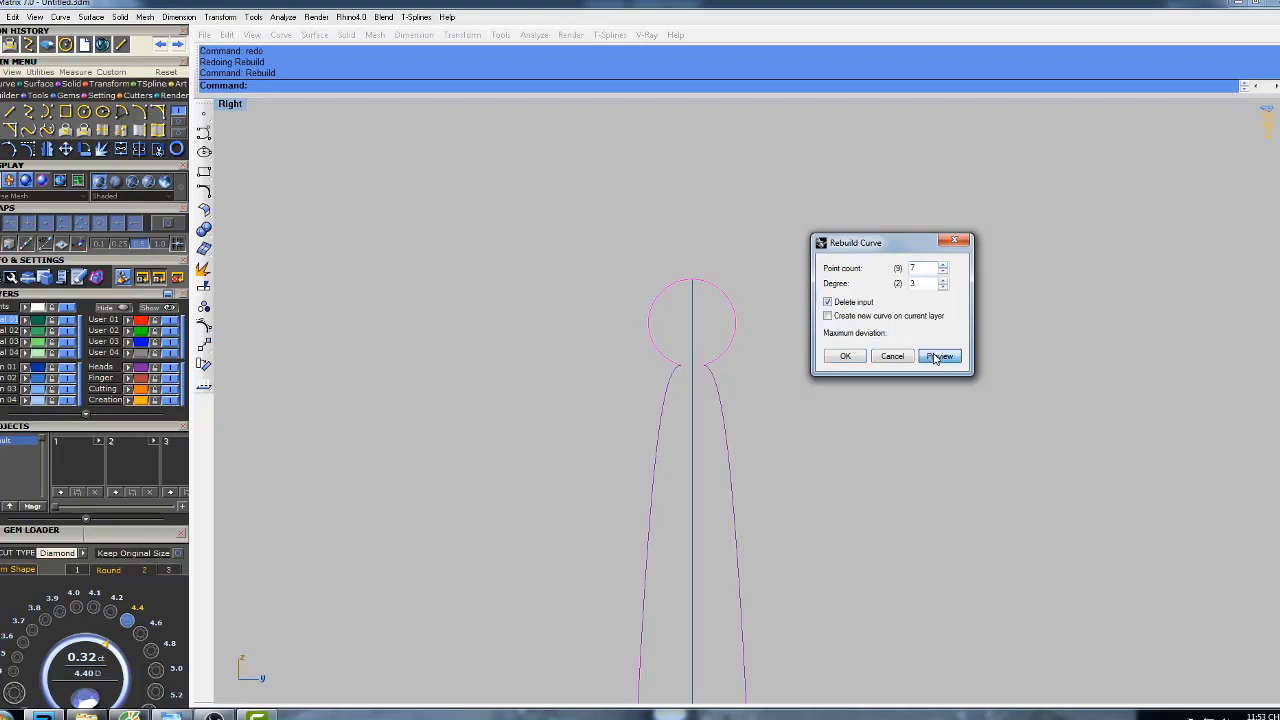
click(935, 358)
right_drag(663, 329, 639, 317)
click(848, 358)
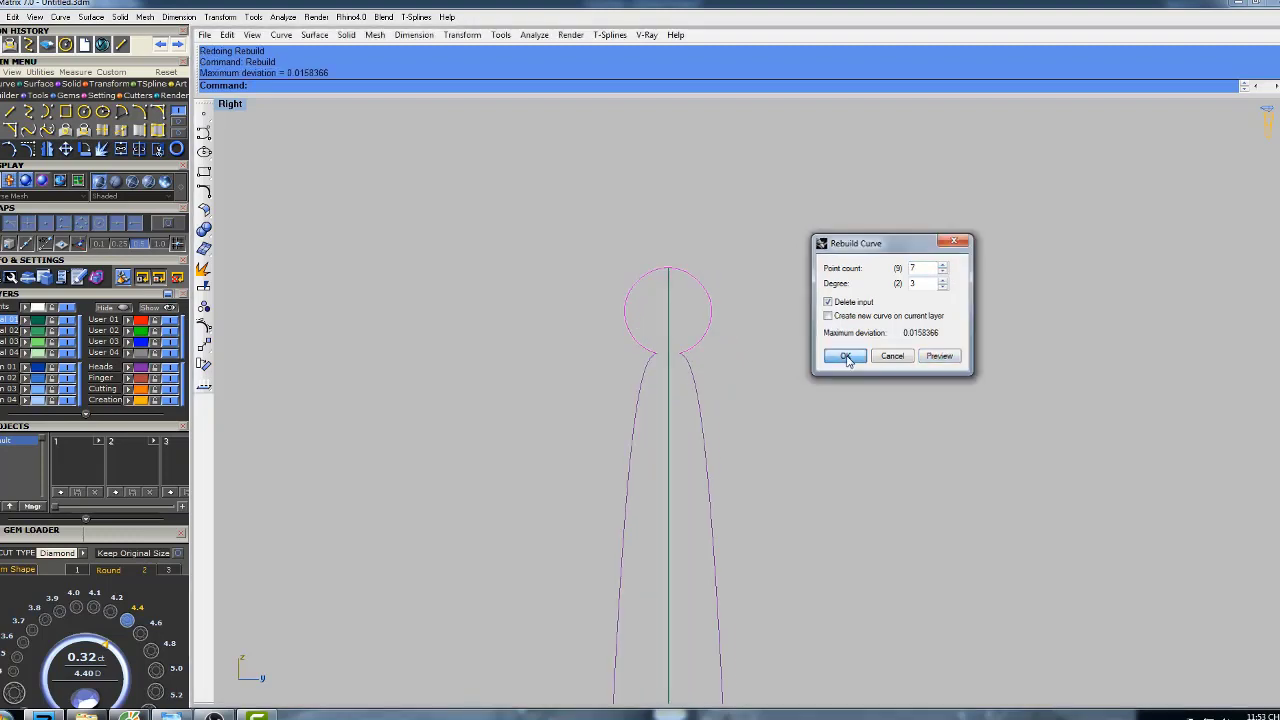
- Scale the profile's two widest side control points inward horizontally about the top point with Scale1D, by a factor of about 0.69
right_drag(722, 330, 709, 362)
key(F10)
click(712, 338)
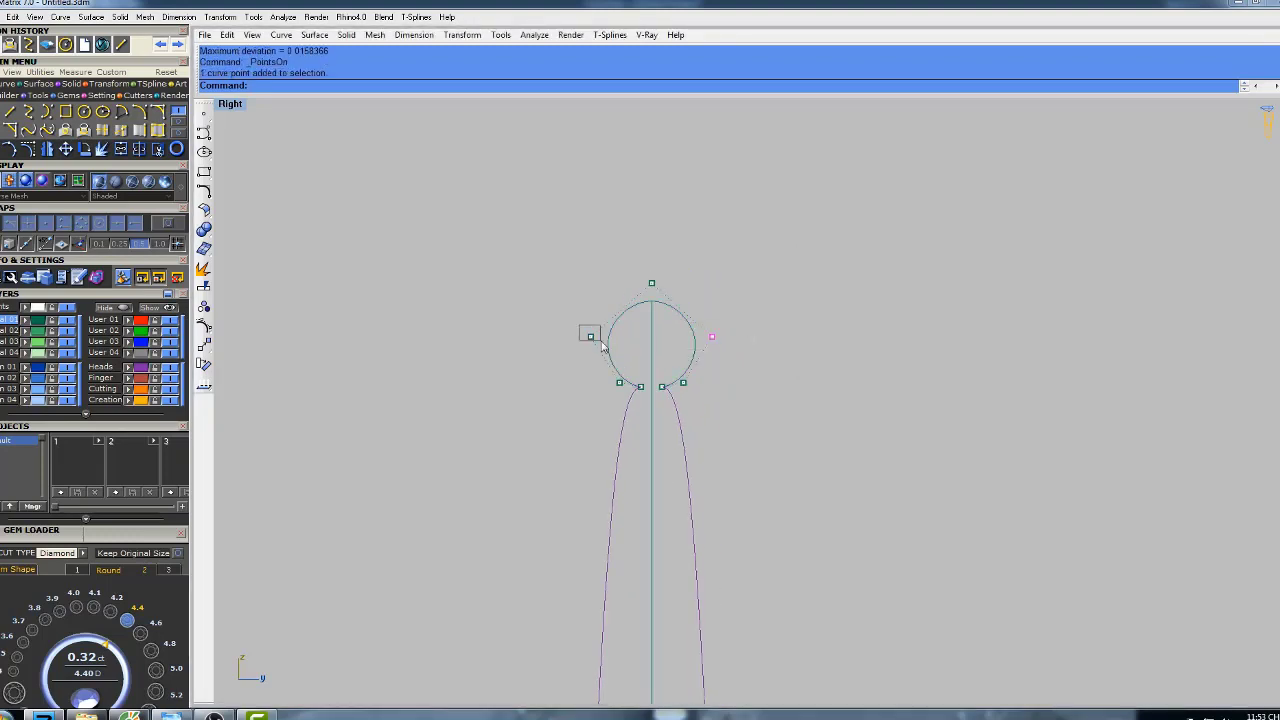
shift+drag(579, 326, 602, 344)
right_drag(662, 343, 633, 344)
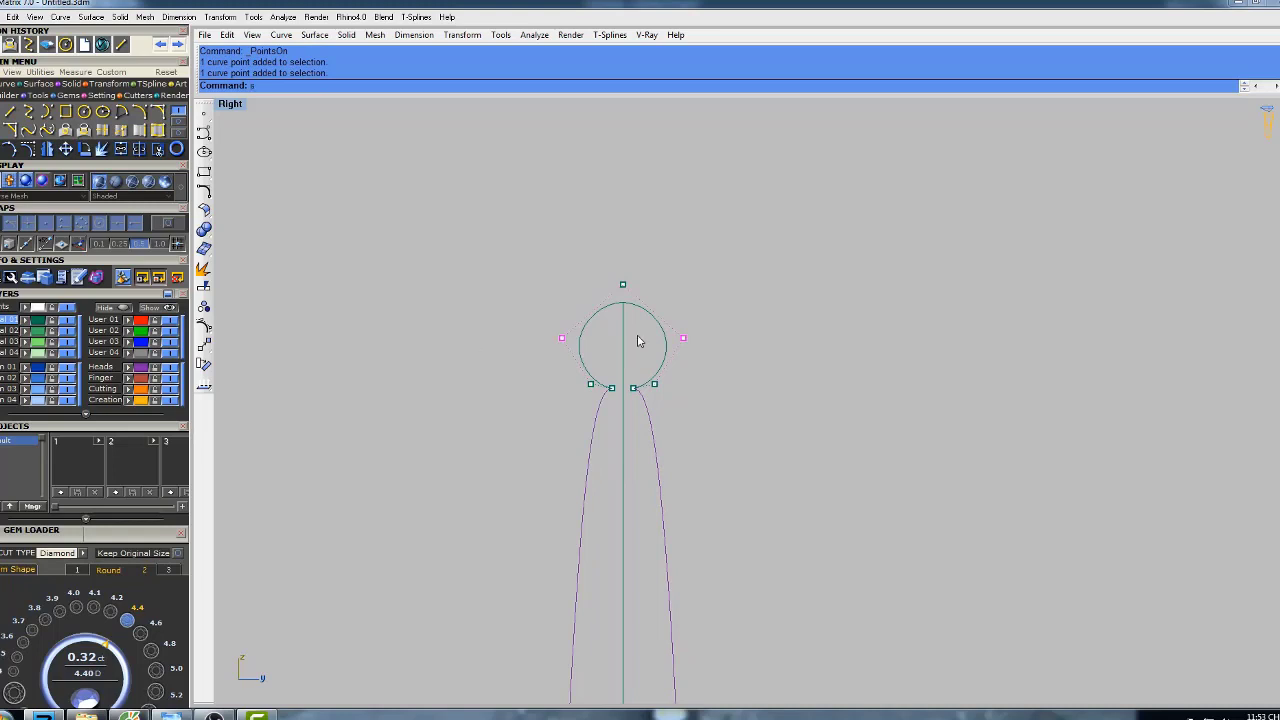
click(279, 108)
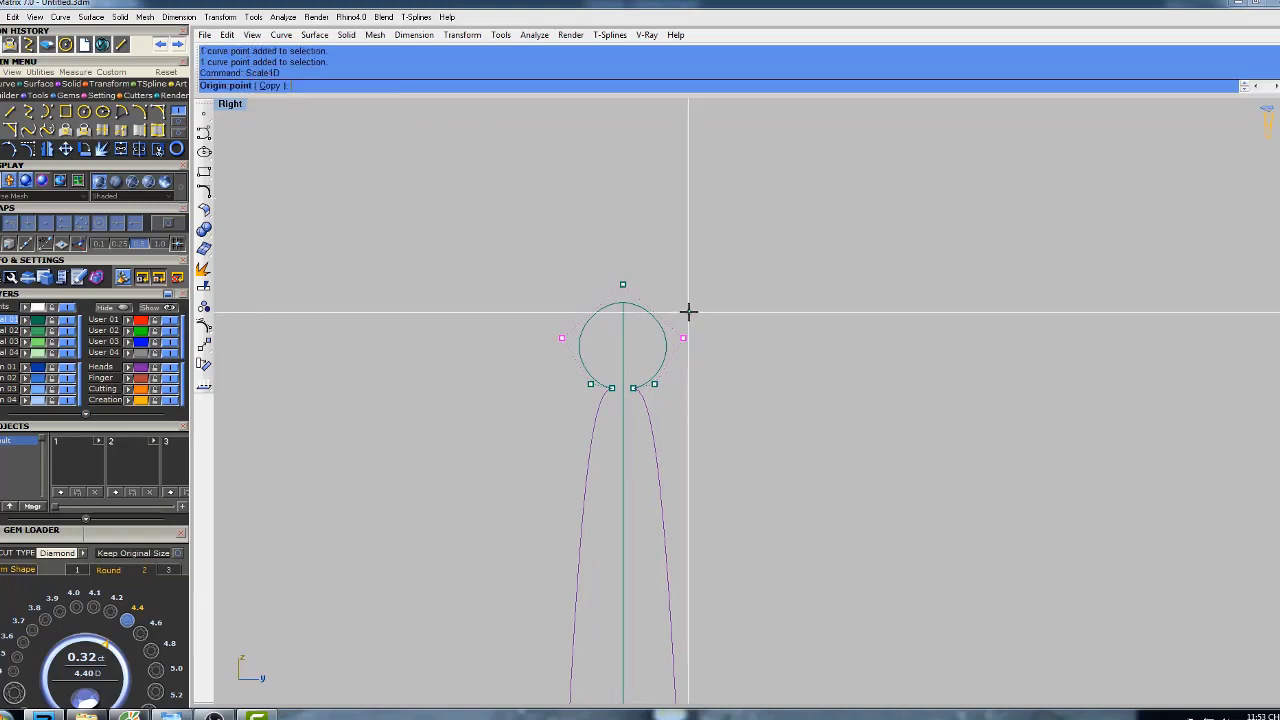
click(623, 284)
click(1054, 300)
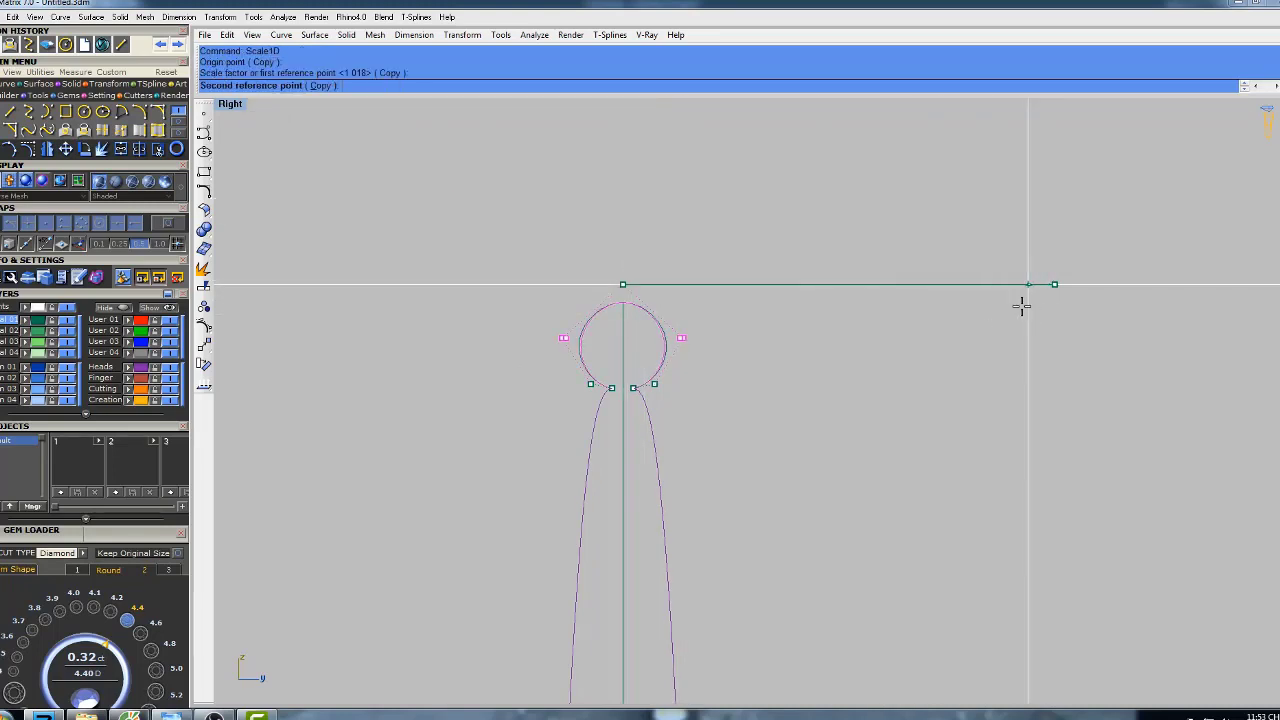
click(917, 286)
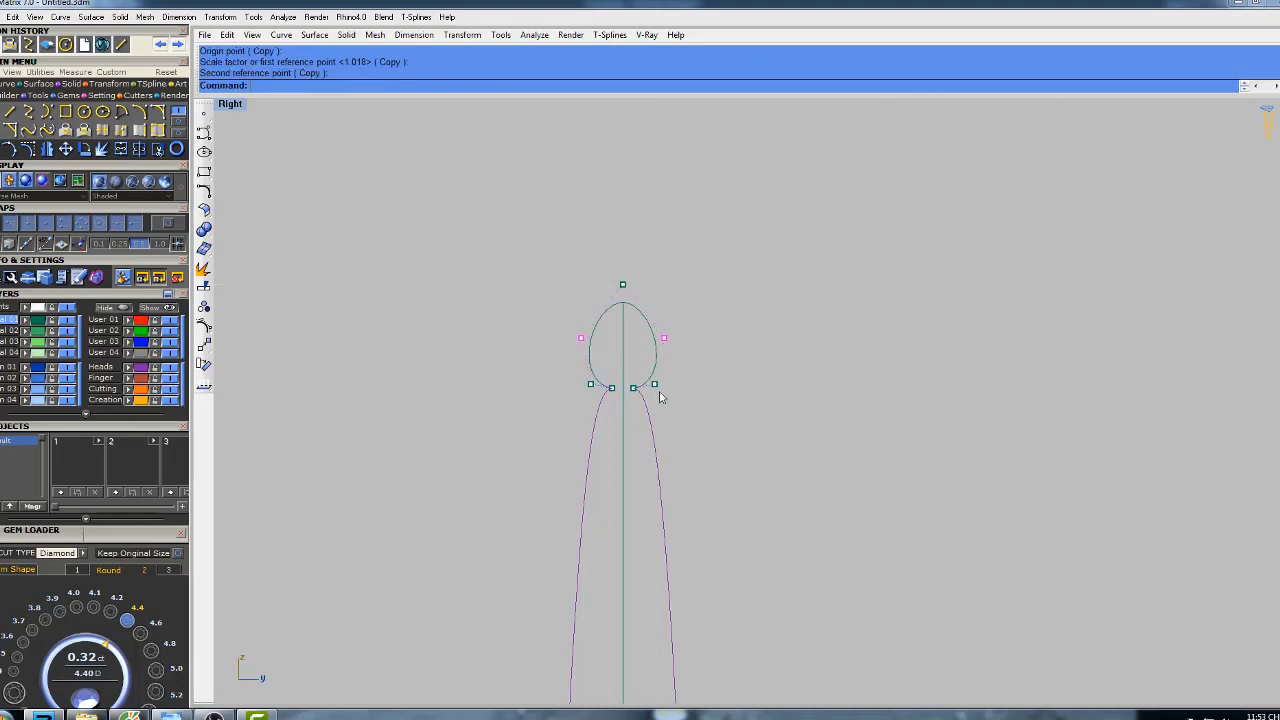
- Scale the profile's lower pair of control points, just above its endpoints, inward horizontally with Scale1D by a factor of about 0.57
scroll(658, 385, up, 2)
click(660, 381)
shift+click(546, 381)
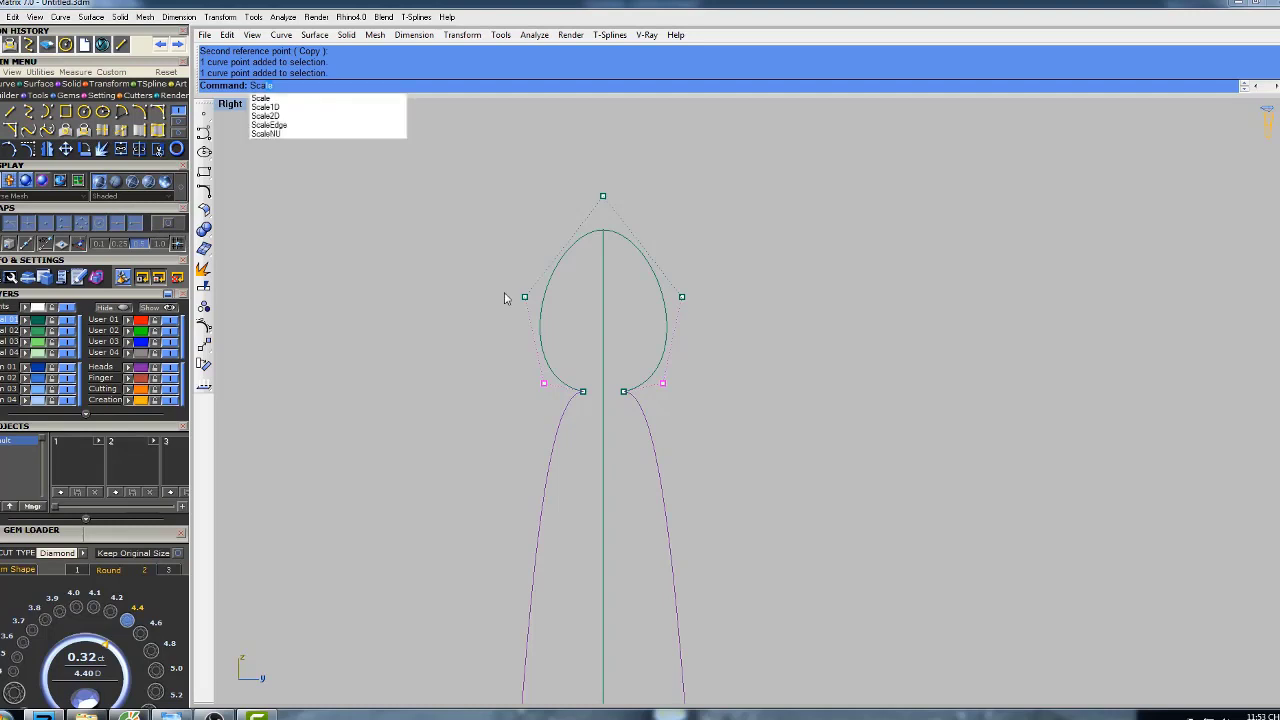
click(272, 108)
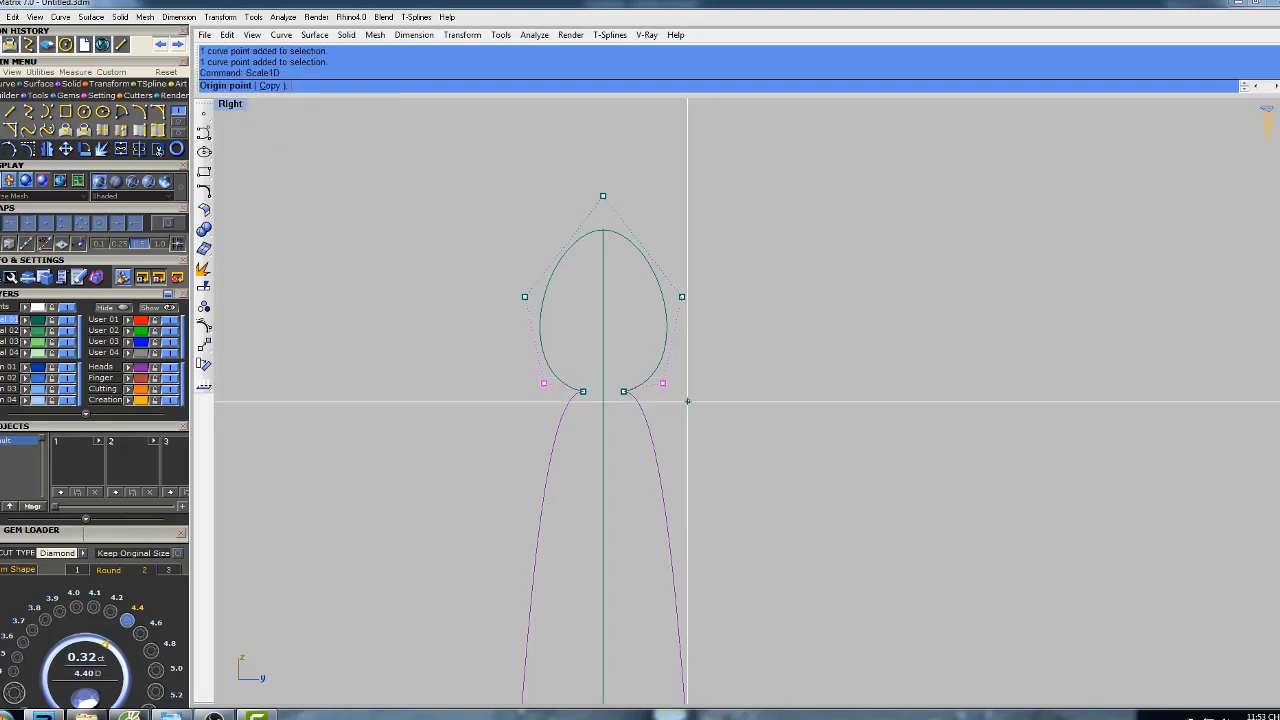
click(603, 196)
click(1088, 198)
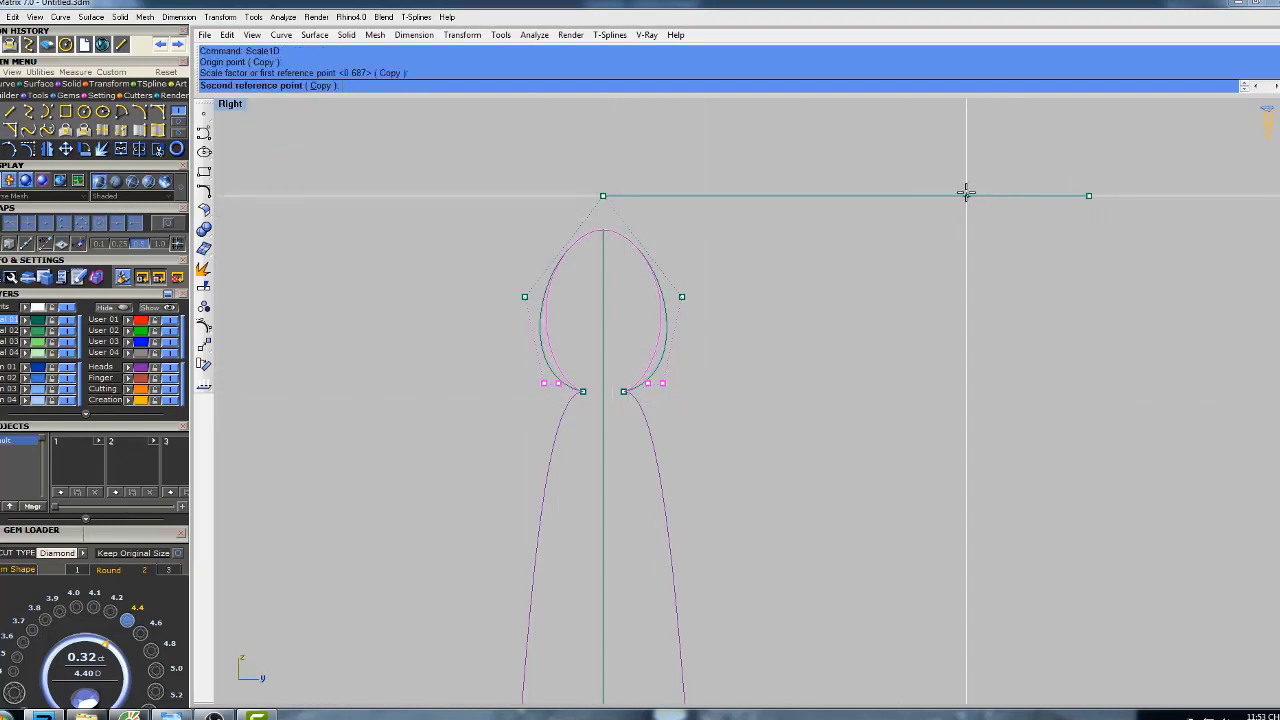
click(879, 190)
- Narrow the profile further by scaling its two side control points horizontally about the top point by about 0.7
drag(493, 305, 797, 275)
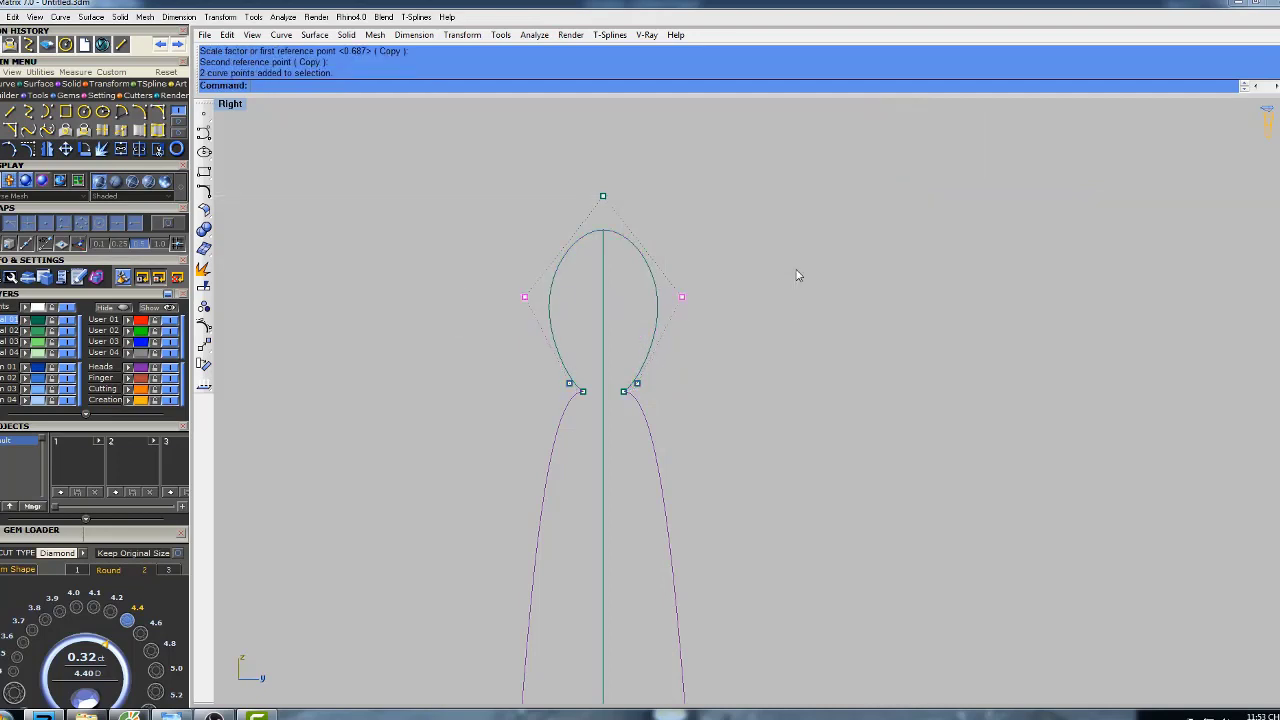
key(Return)
click(603, 196)
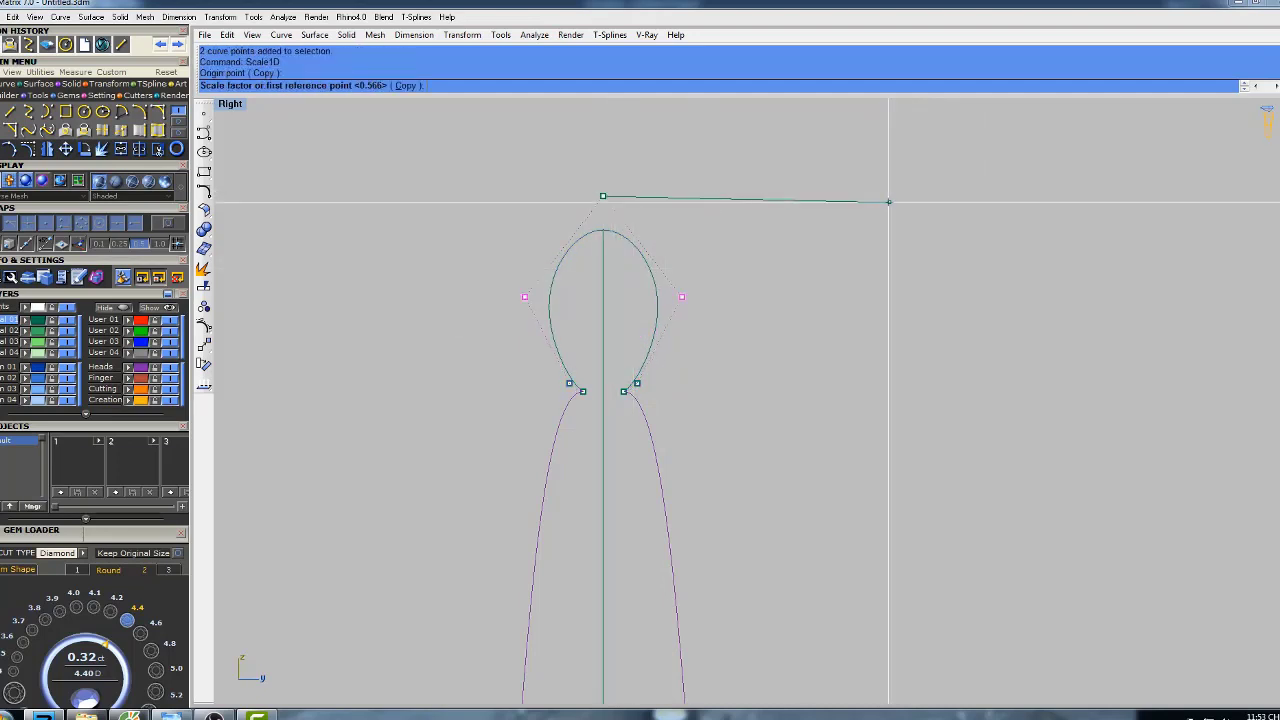
click(1119, 197)
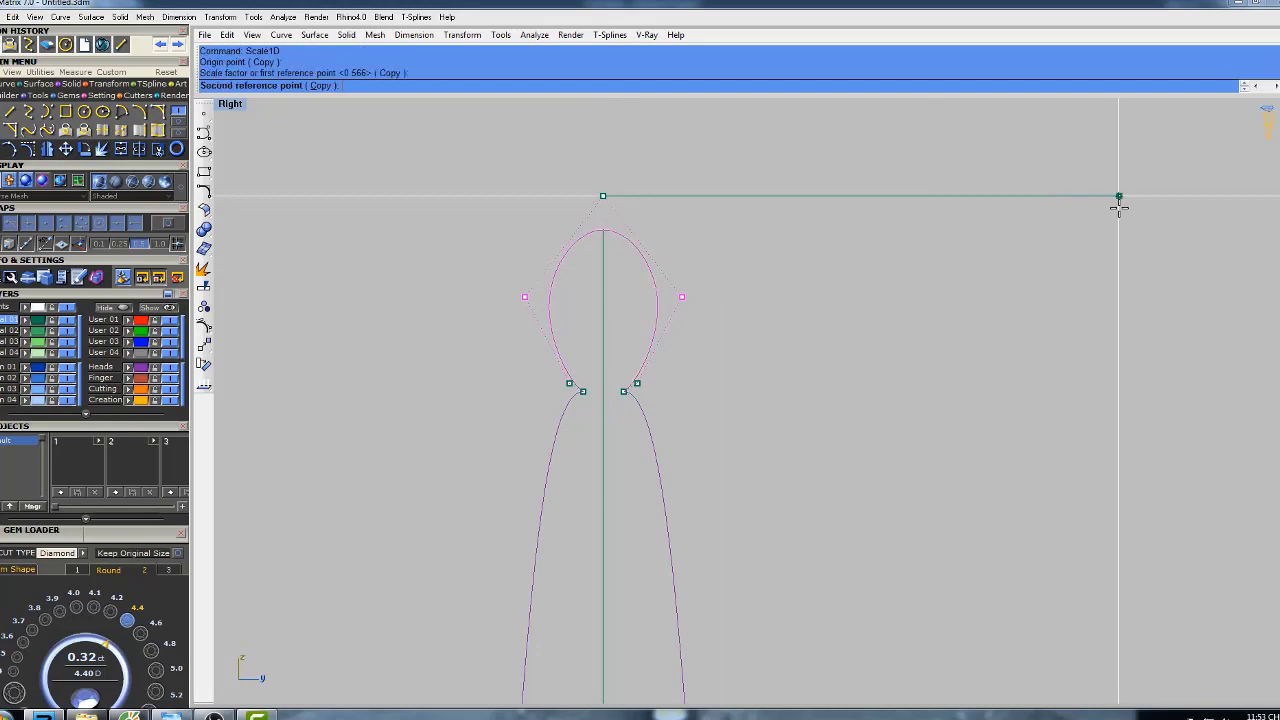
click(962, 195)
- Bring the lower pair of control points near the profile's neck closer together with a horizontal Scale1D of about 0.83
drag(544, 392, 646, 391)
key(Return)
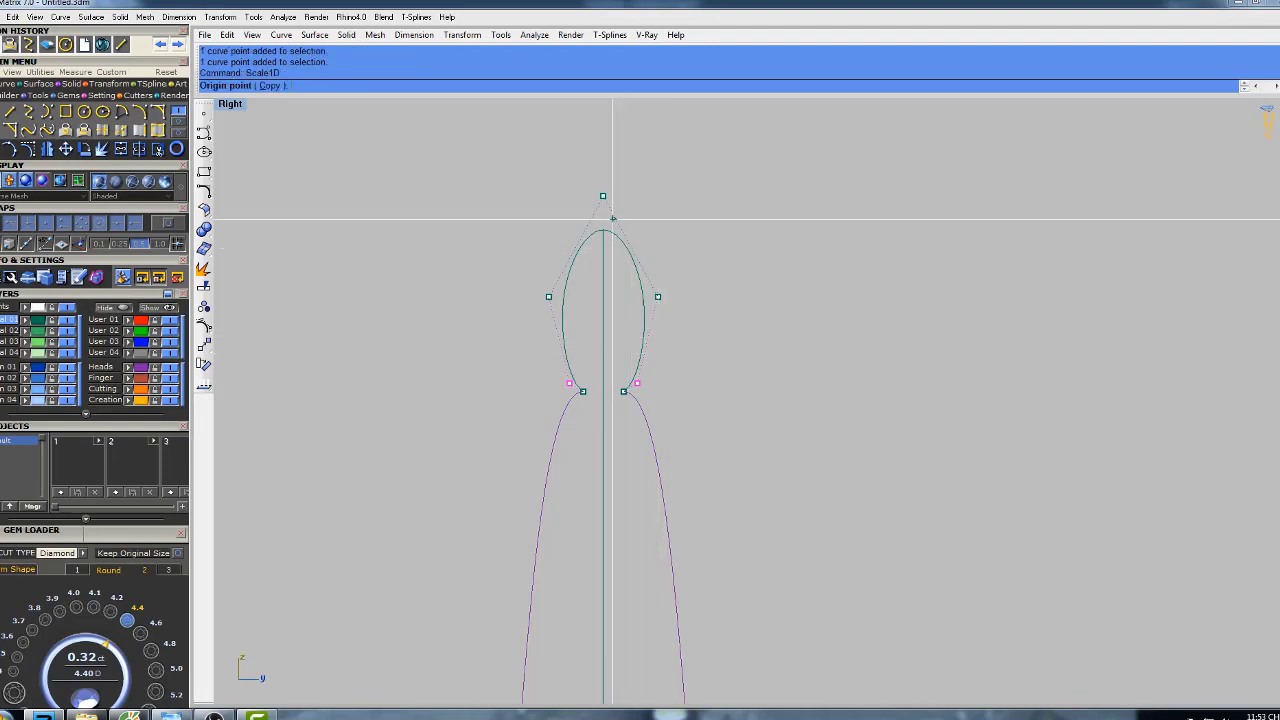
click(603, 195)
click(1100, 195)
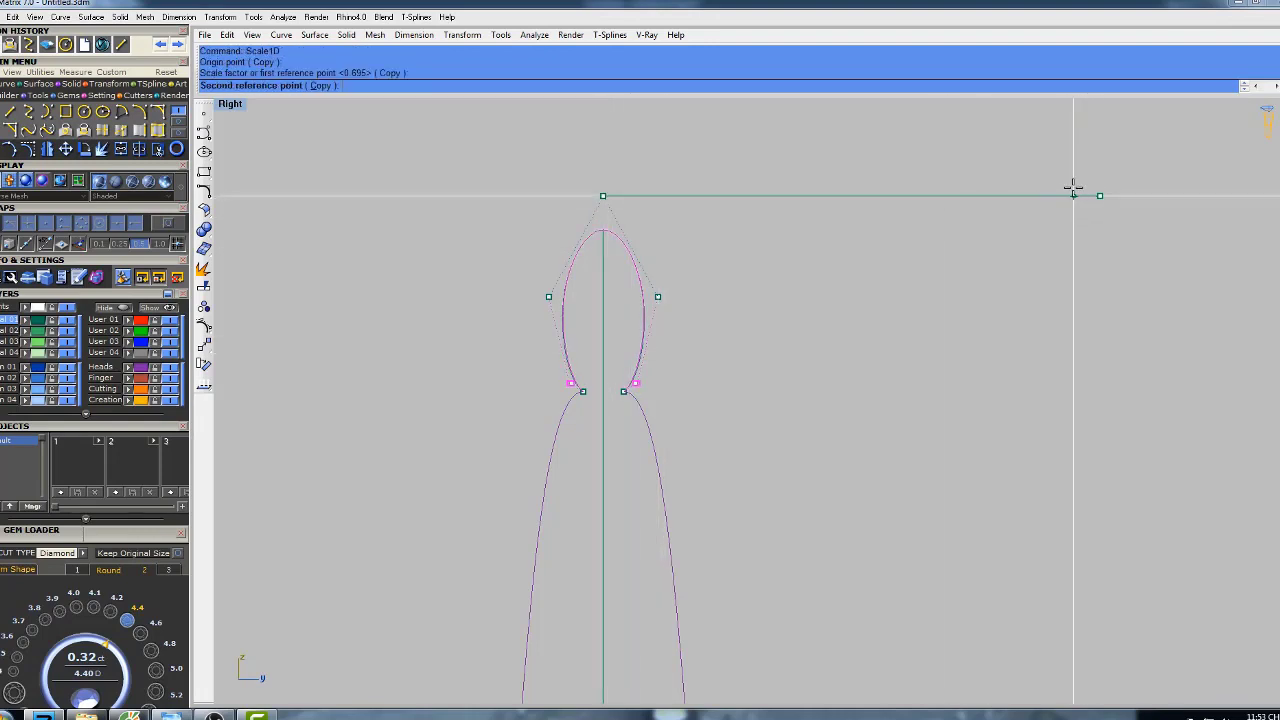
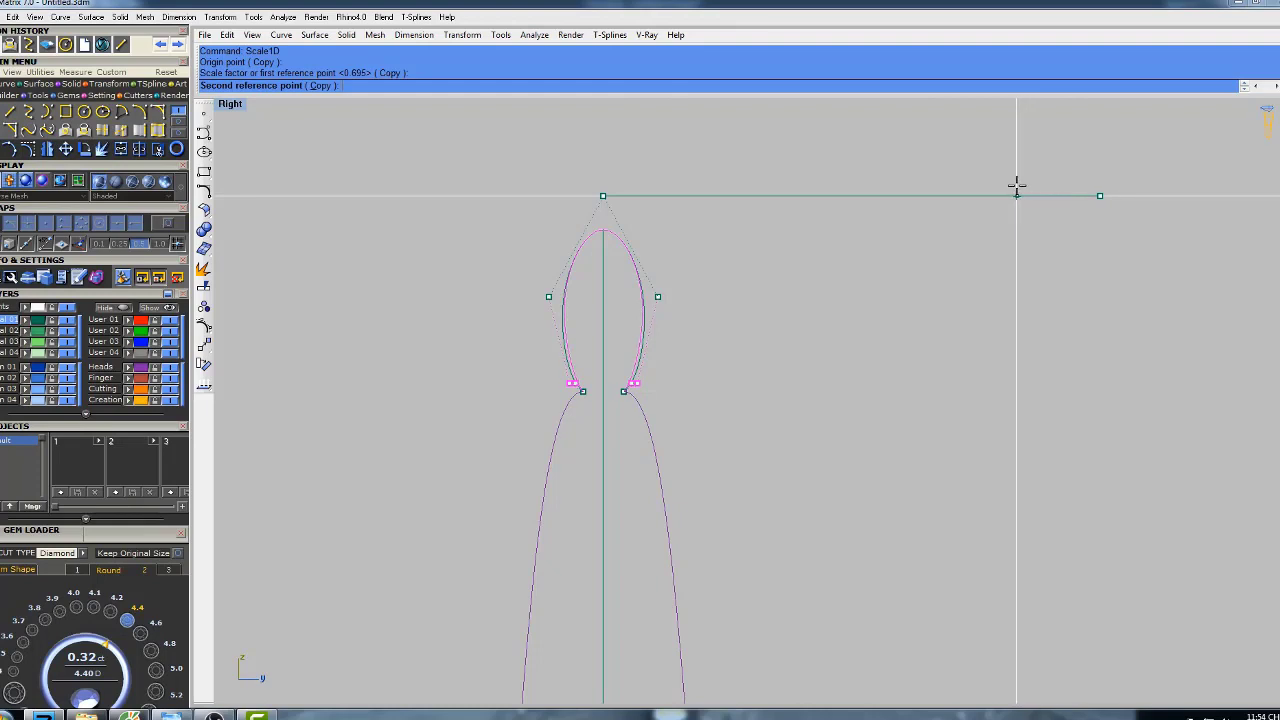
click(1016, 188)
- Scale the profile's side control points very slightly inward about the top point with Scale1D
drag(553, 325, 745, 280)
key(Return)
click(644, 206)
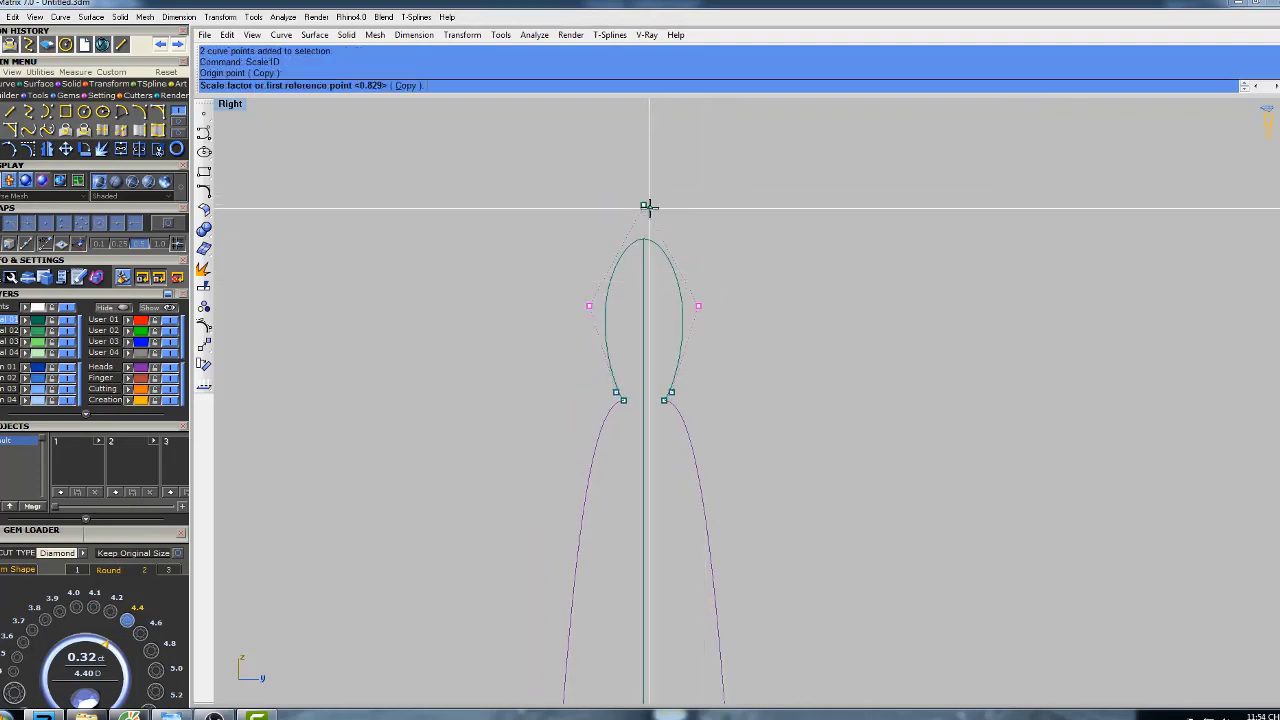
click(1094, 210)
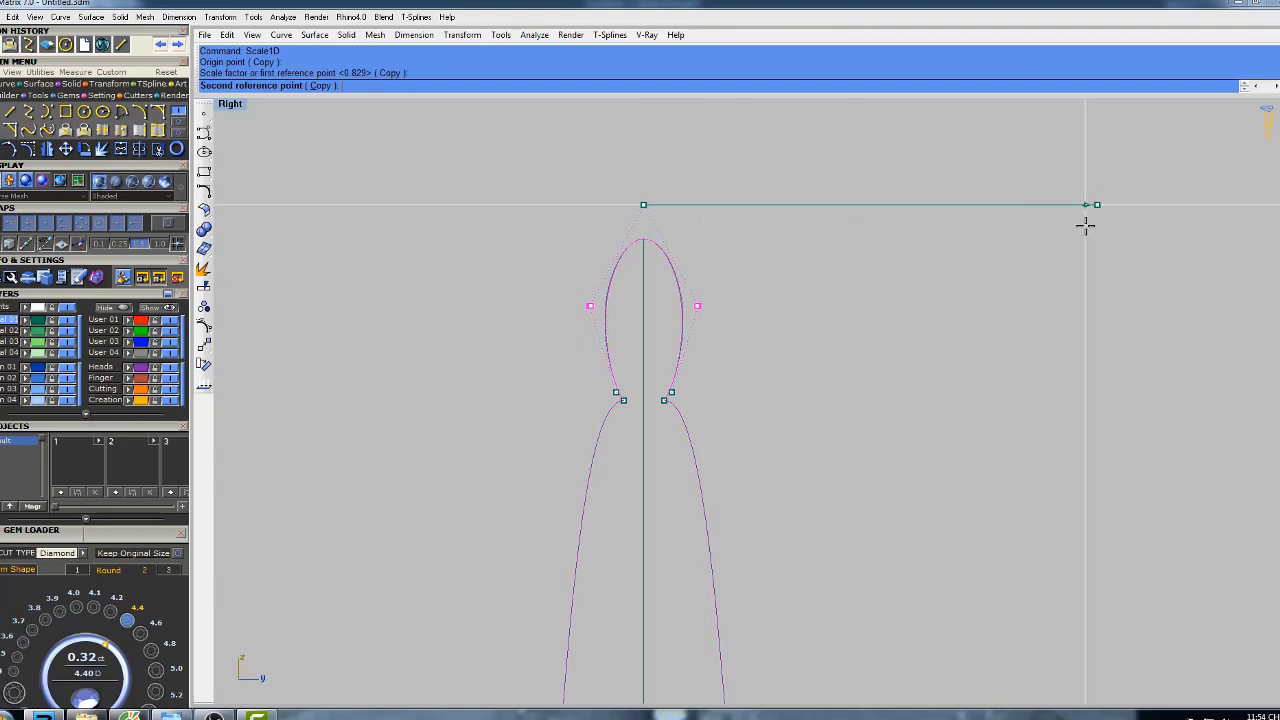
click(1086, 224)
scroll(728, 274, down, 3)
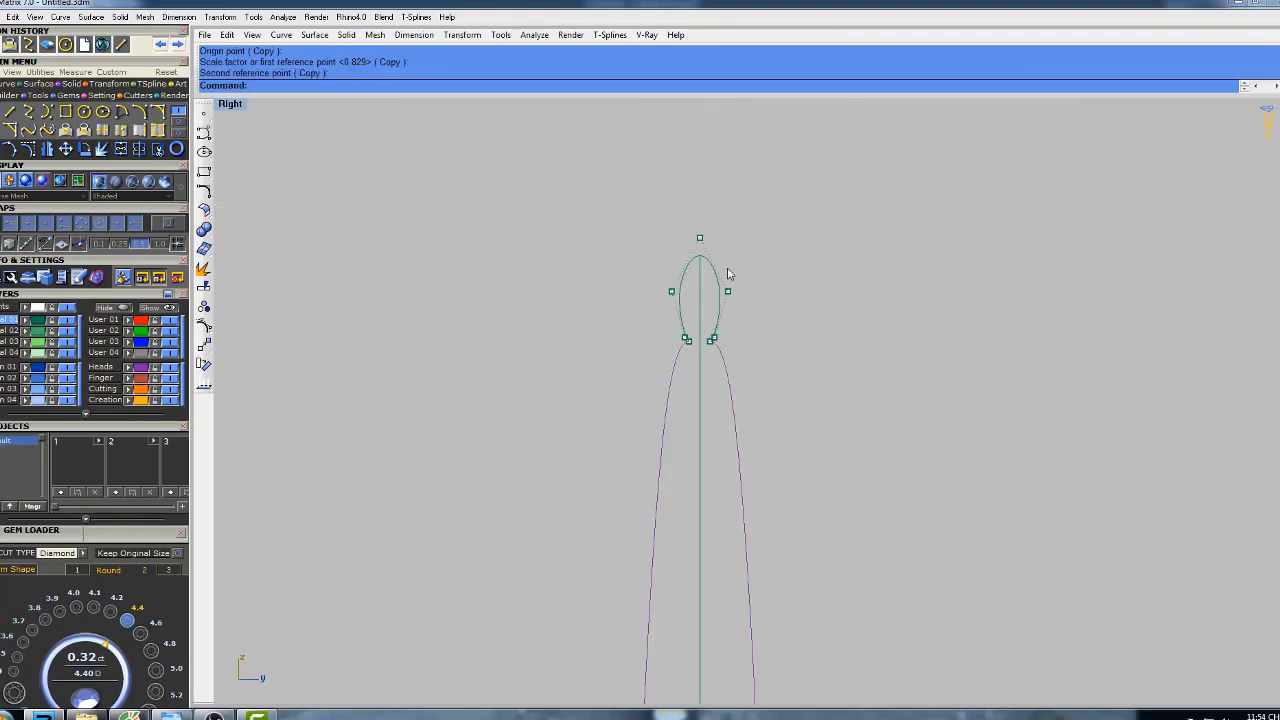
- Create the upper shank surface with Sweep2 along the two purple rails through the top oval and side profiles, using Simple sweep
double_click(236, 109)
double_click(785, 108)
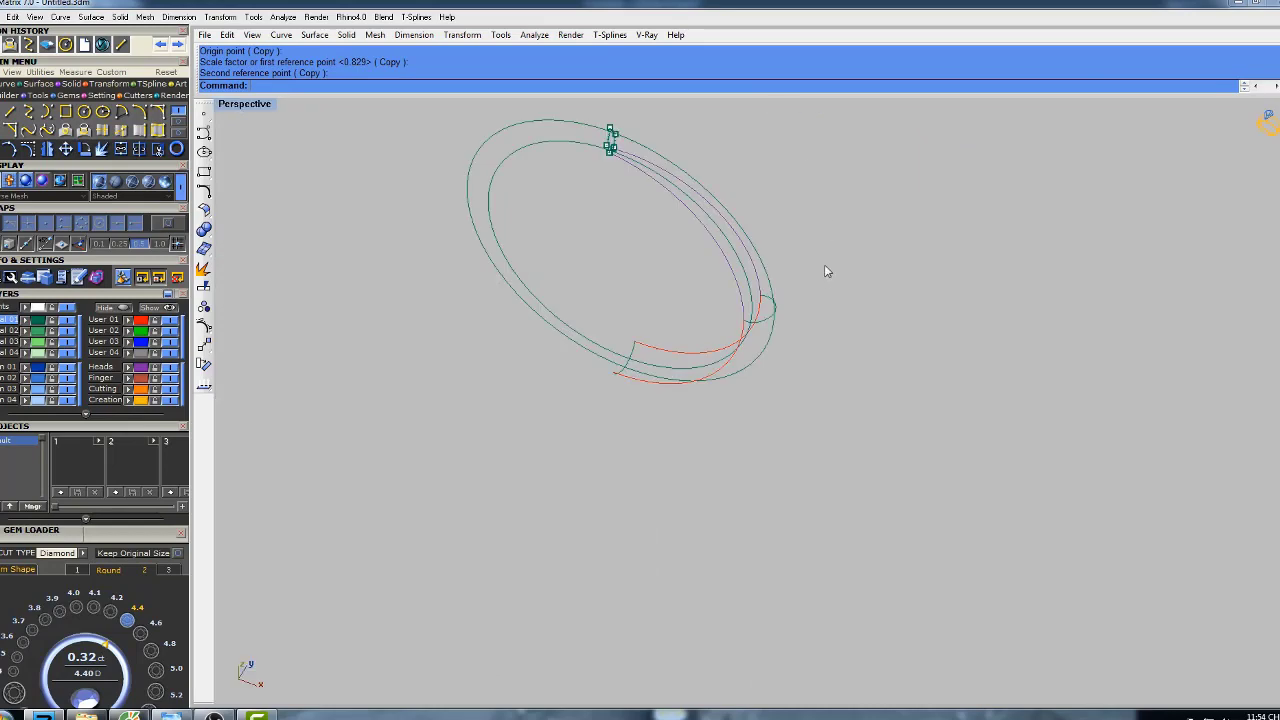
right_drag(829, 271, 601, 247)
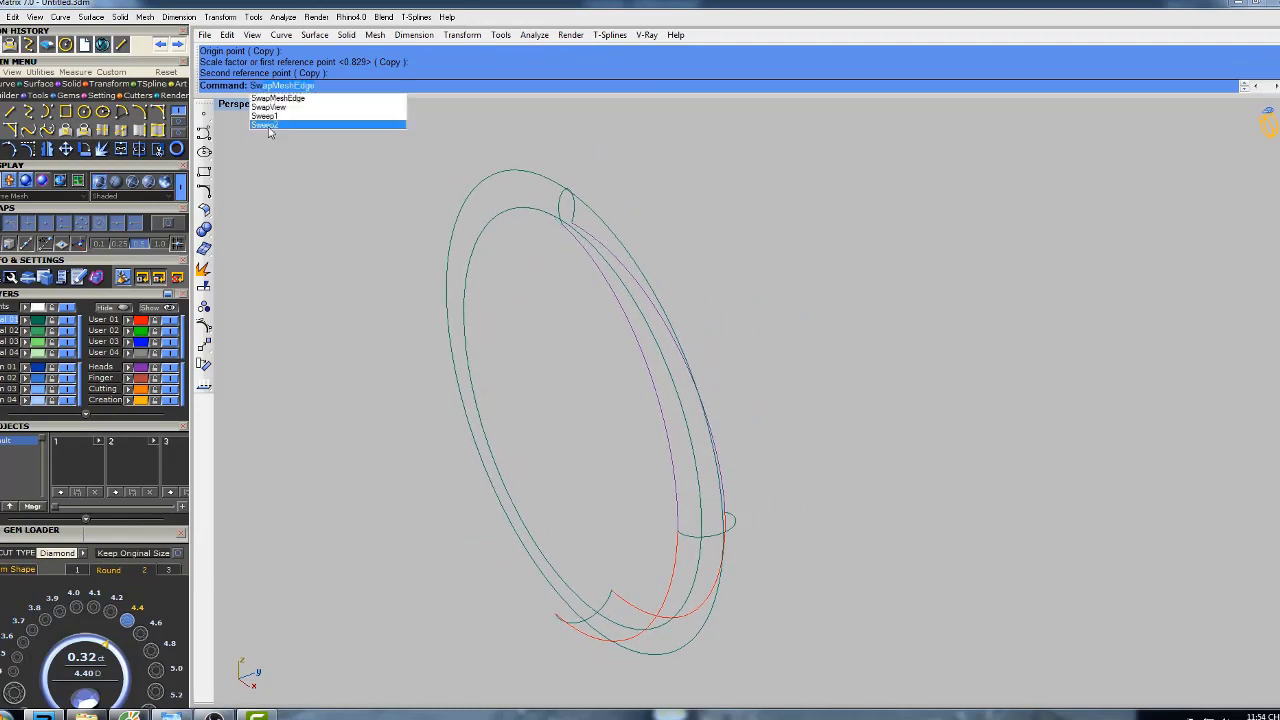
click(268, 126)
click(578, 246)
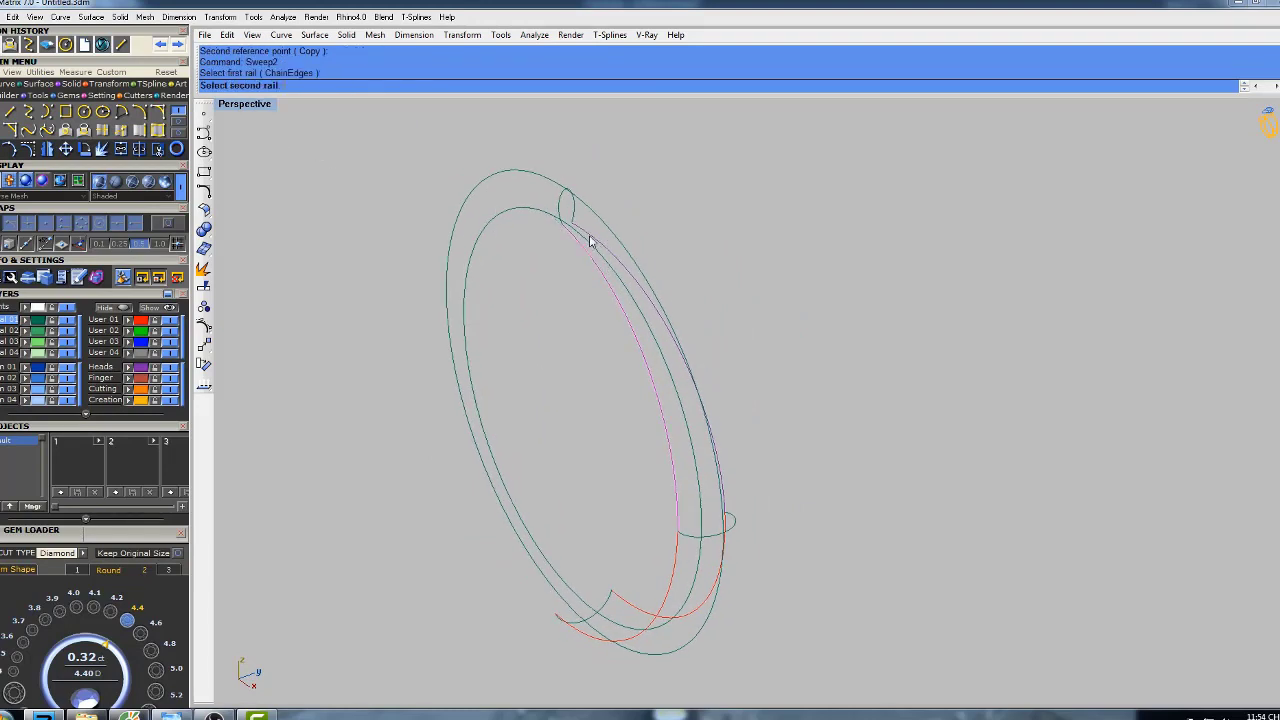
click(589, 237)
click(574, 213)
click(707, 545)
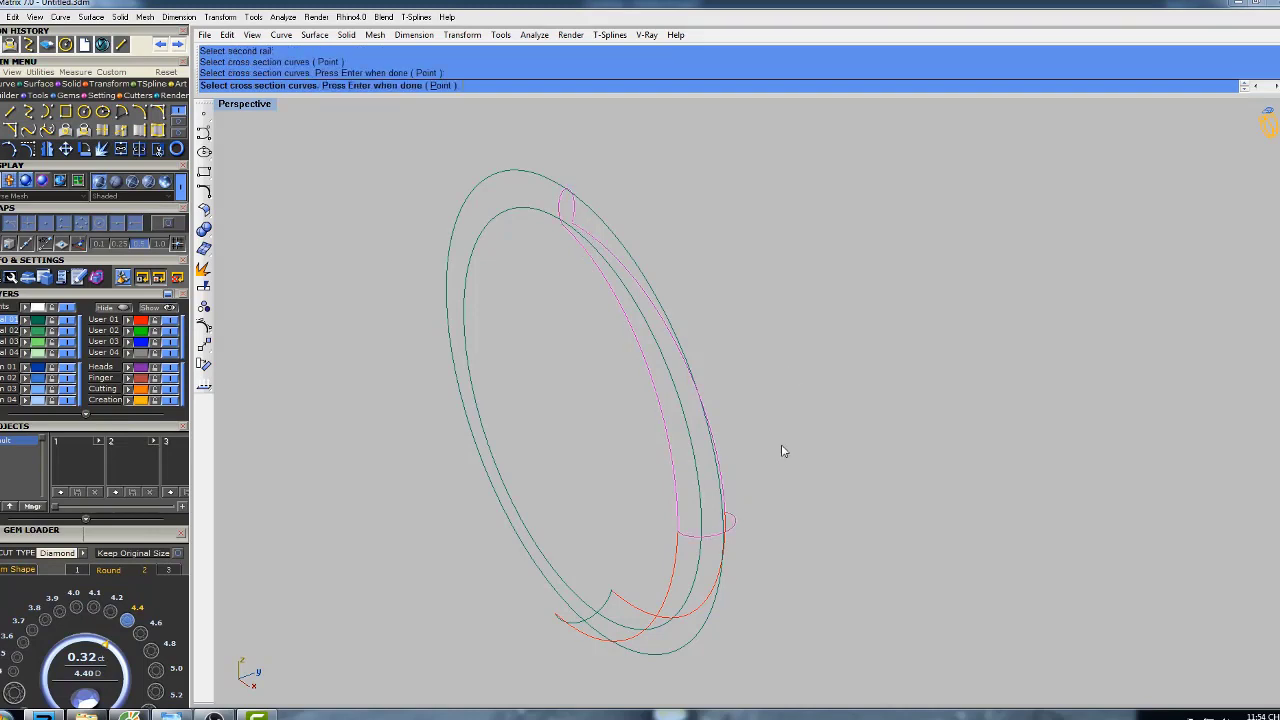
key(Return)
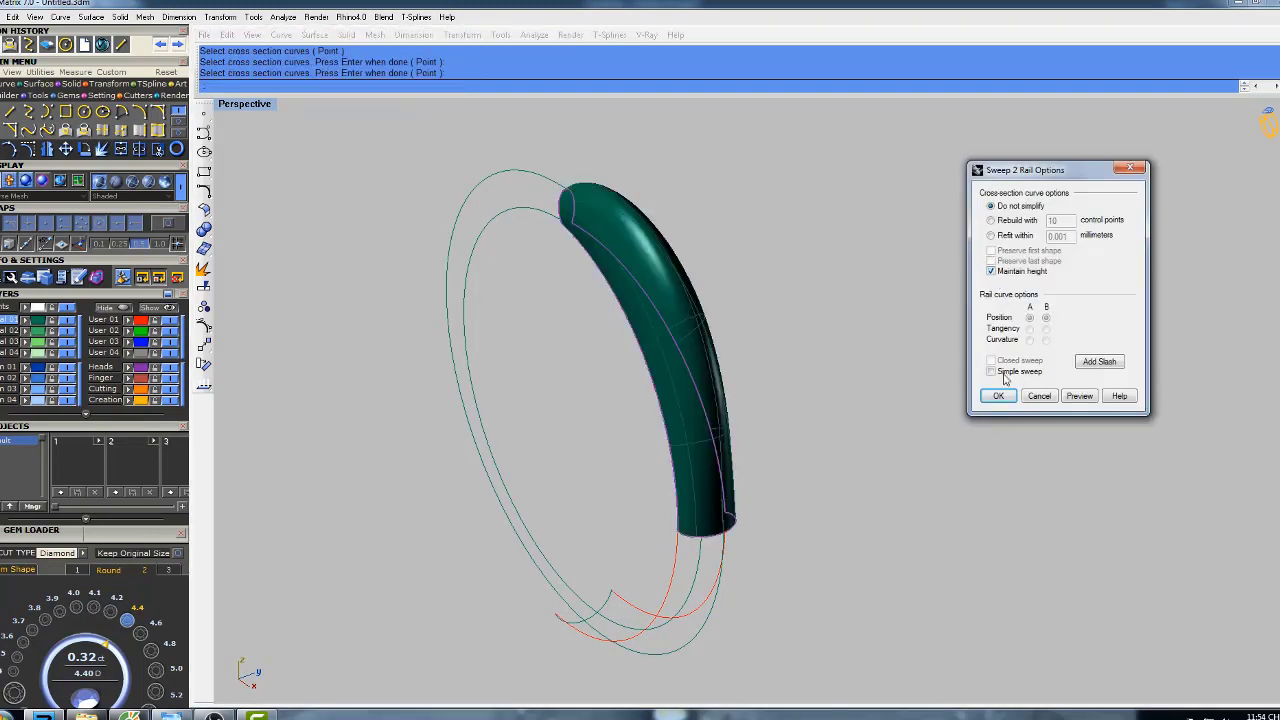
click(991, 371)
click(997, 396)
- Create the lower shank surface with Sweep2 along the two red rails through the side and bottom profiles, using Simple sweep
right_drag(774, 386, 483, 297)
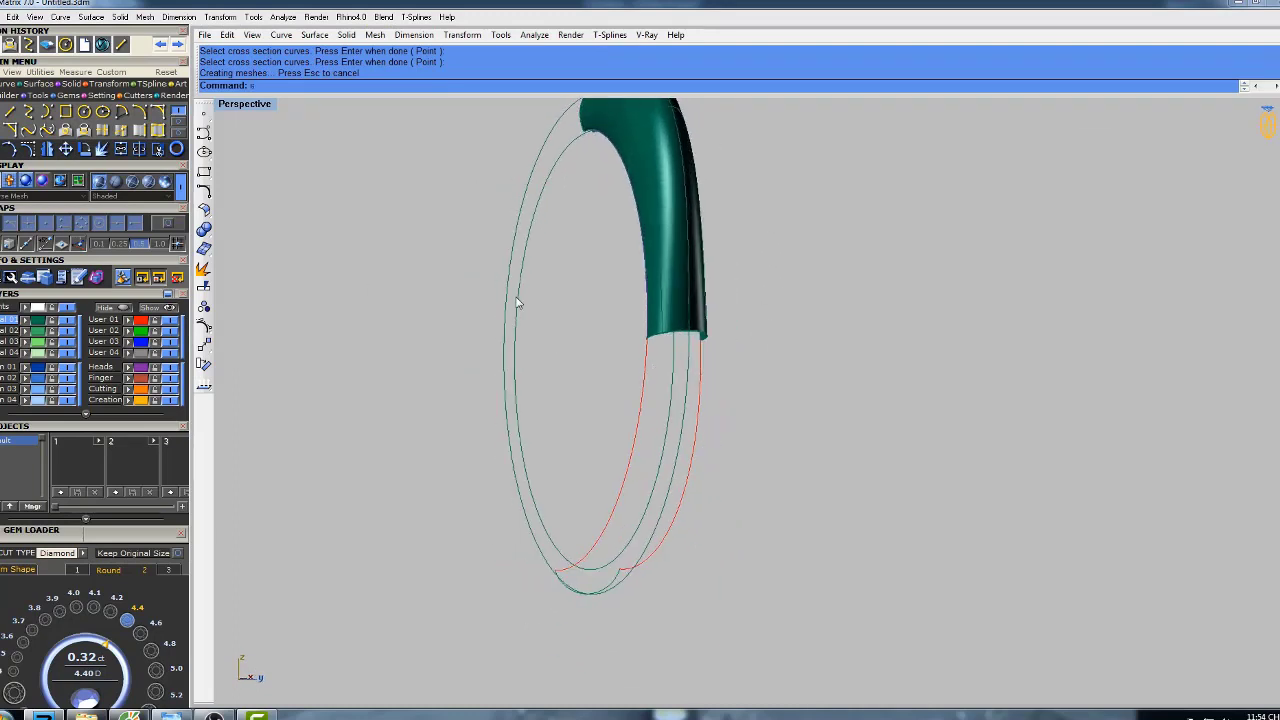
click(337, 127)
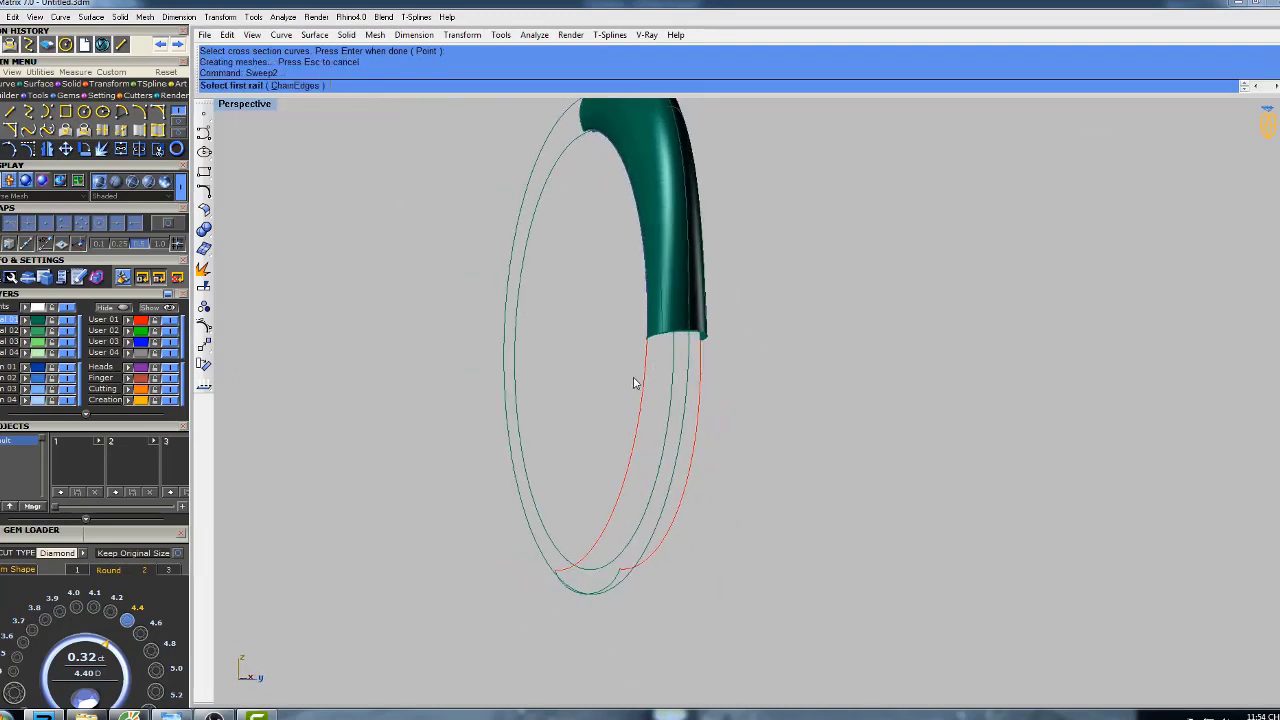
click(648, 376)
click(703, 368)
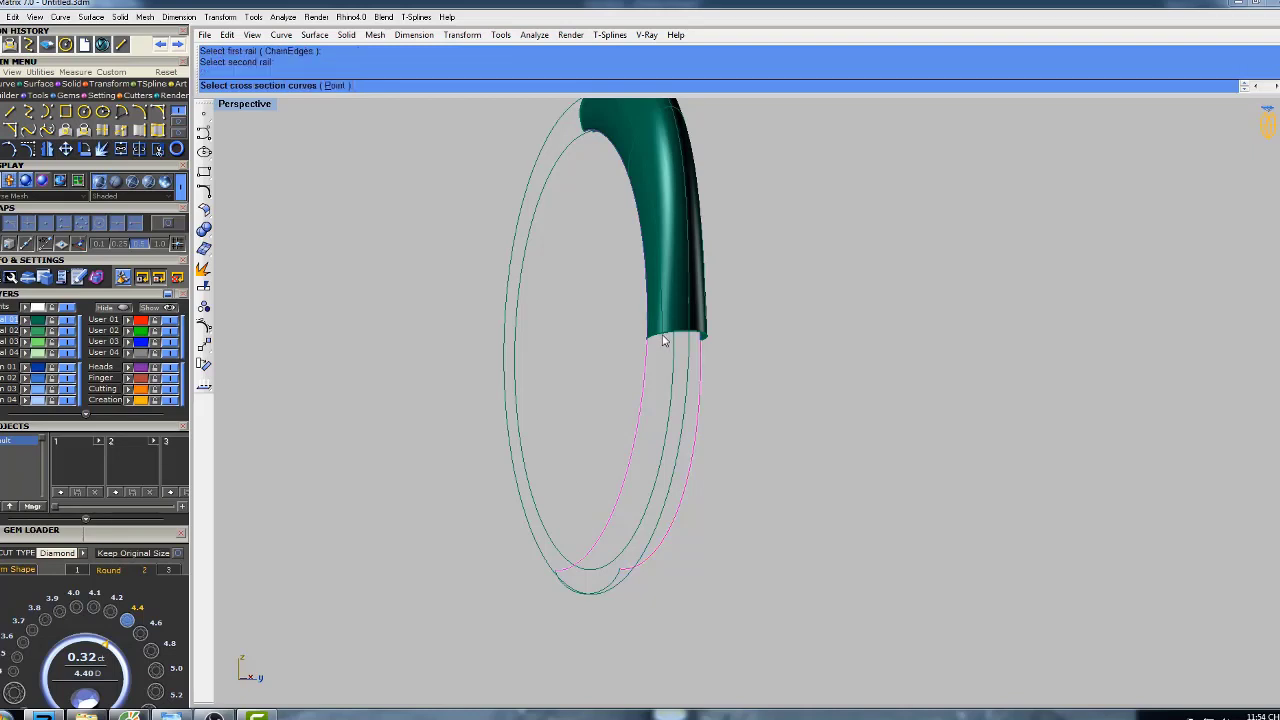
click(663, 341)
right_drag(656, 591, 692, 578)
shift+right_drag(692, 578, 734, 411)
click(648, 406)
right_drag(723, 366, 814, 349)
key(Return)
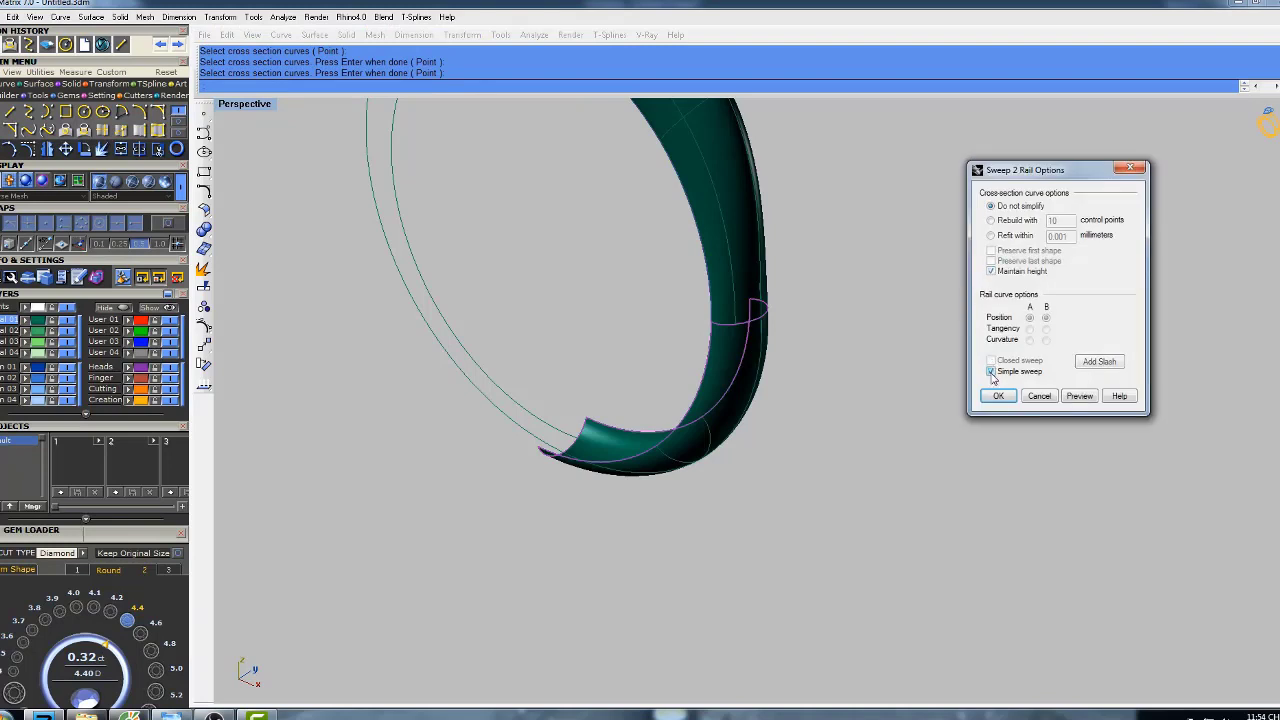
click(998, 396)
- Display the control points of the upper shank surface in a maximized Front view
right_drag(815, 270, 699, 313)
double_click(246, 104)
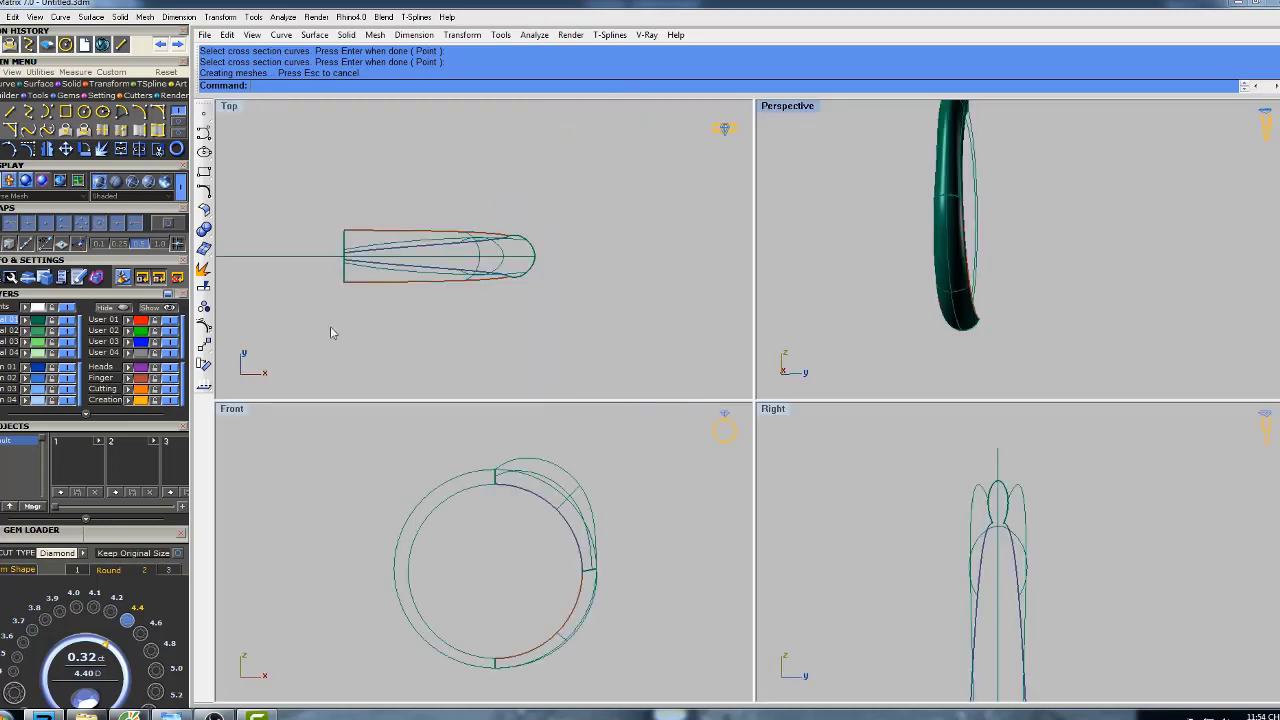
double_click(232, 409)
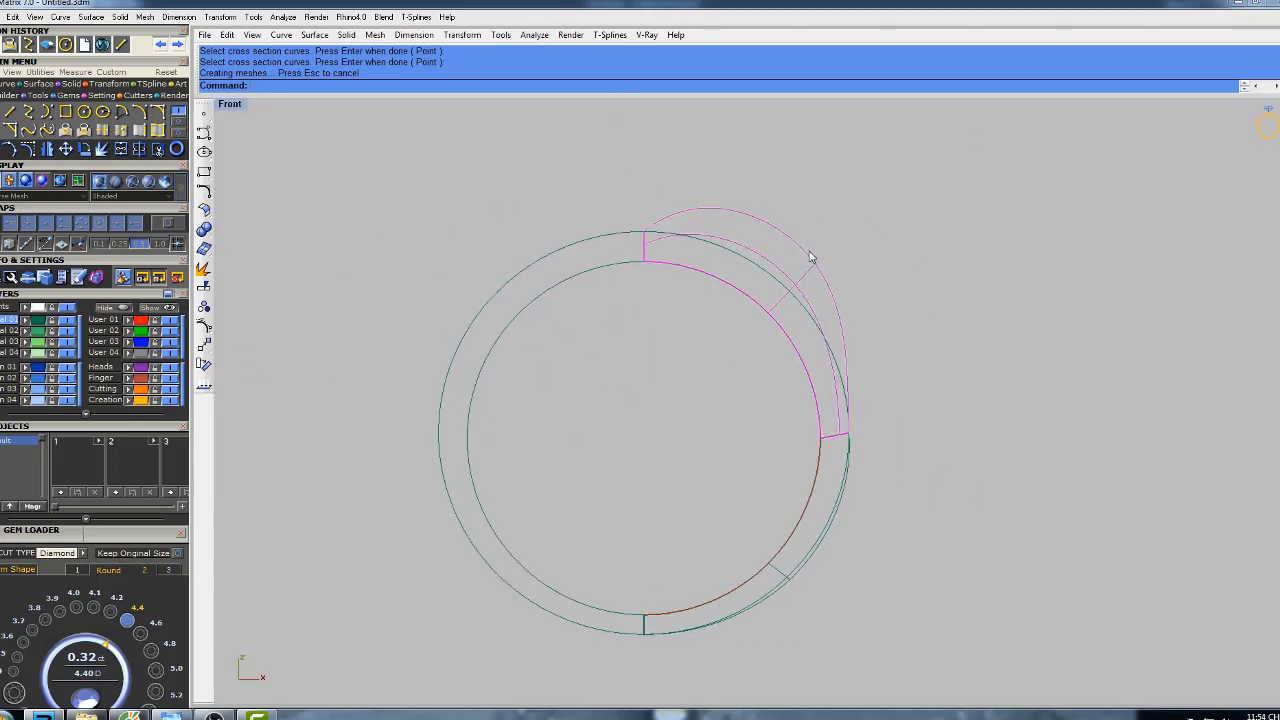
right_drag(829, 259, 783, 272)
key(F10)
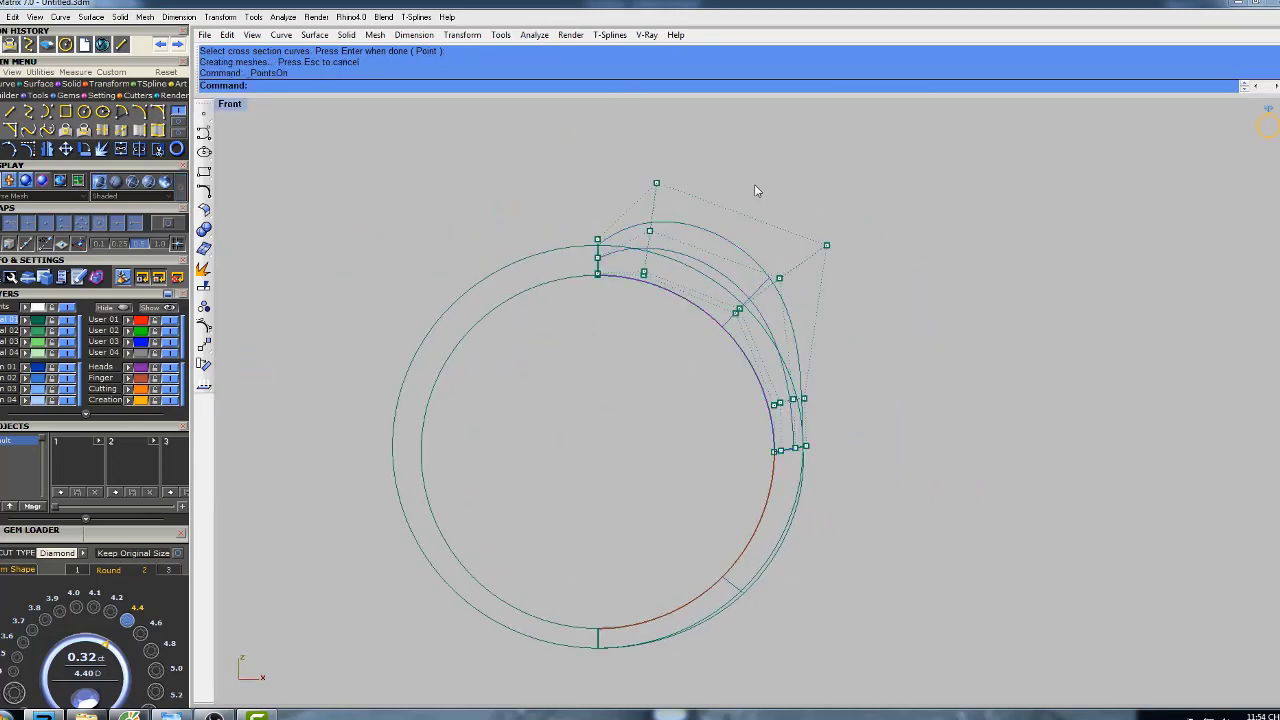
- Pull the three raised control points at the upper surface's shoulder inward with Scale1D from origin 0, by about 0.84
right_drag(832, 267, 804, 266)
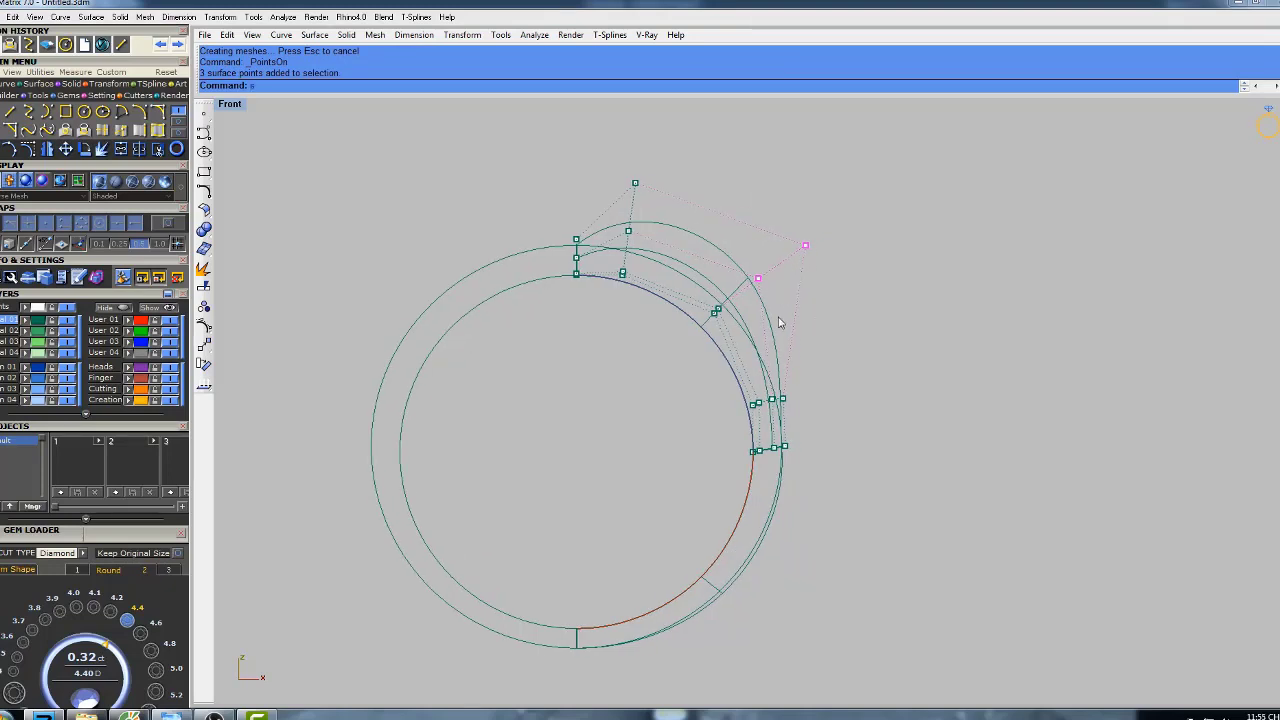
text(Sca)
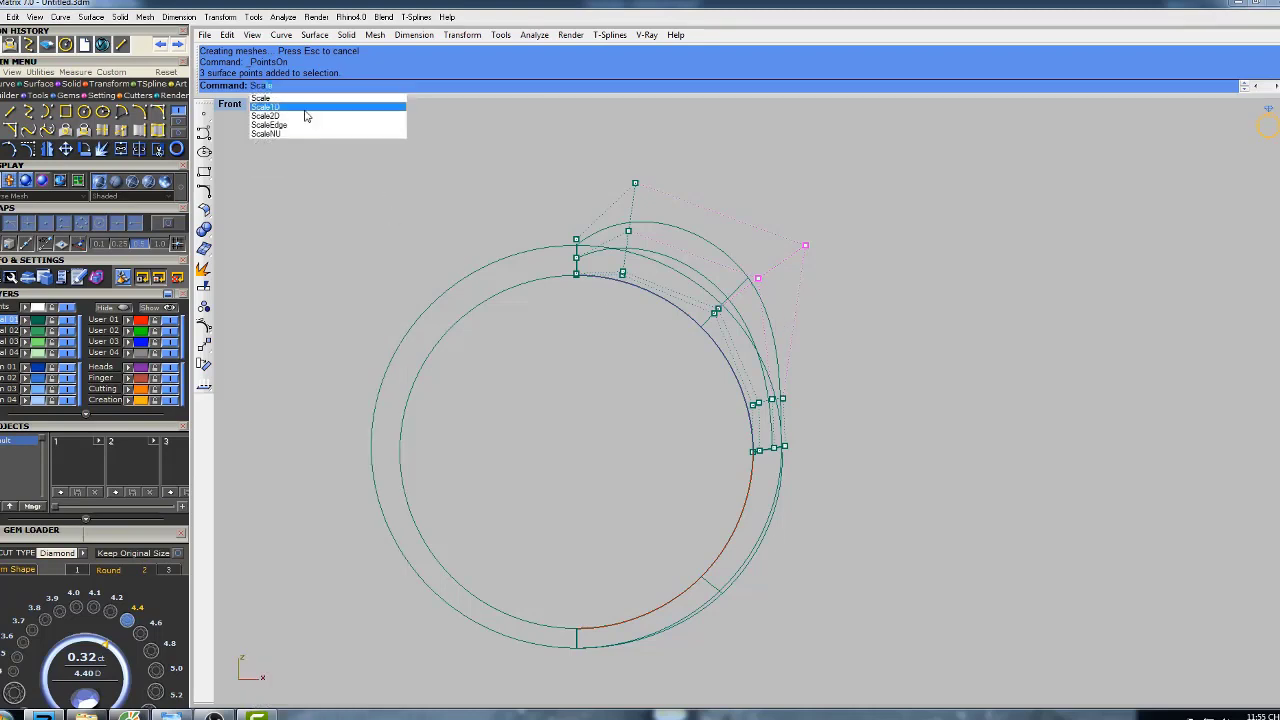
click(300, 107)
text(0)
key(Return)
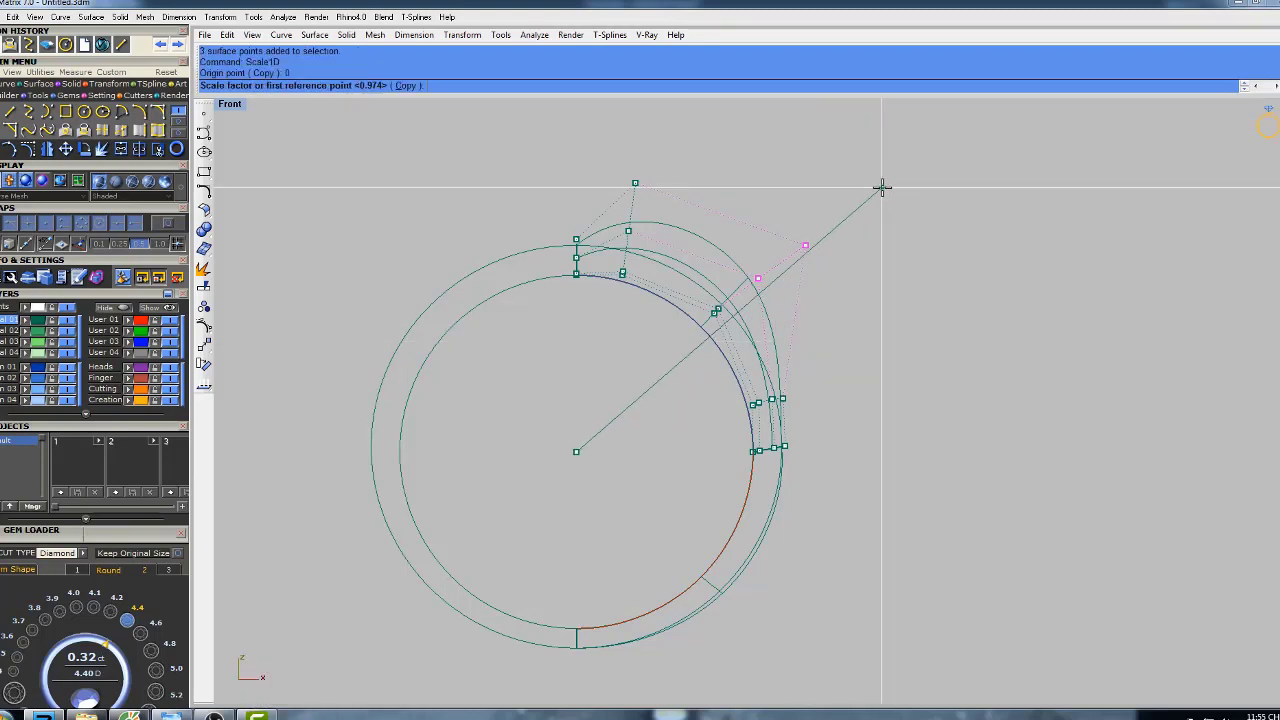
click(901, 159)
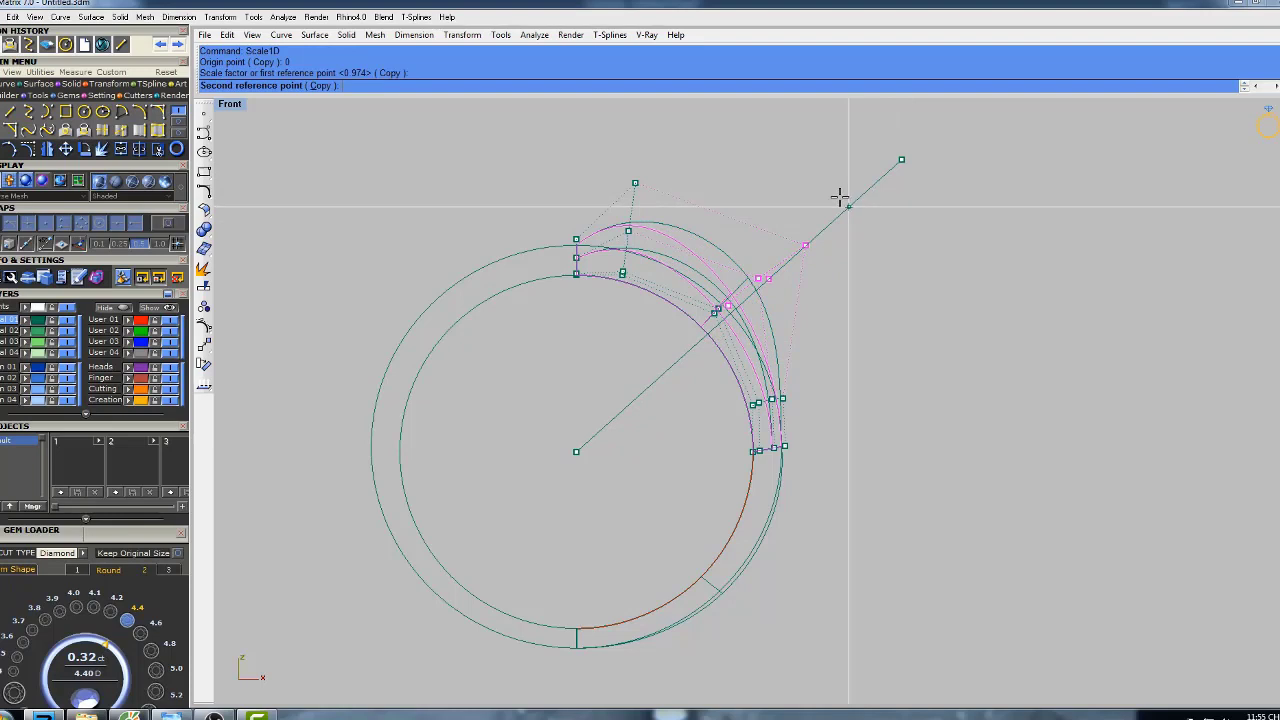
click(840, 196)
- Pull the three raised control points beside the top profile inward with Scale1D from origin 0, by about 0.86
drag(640, 224, 660, 248)
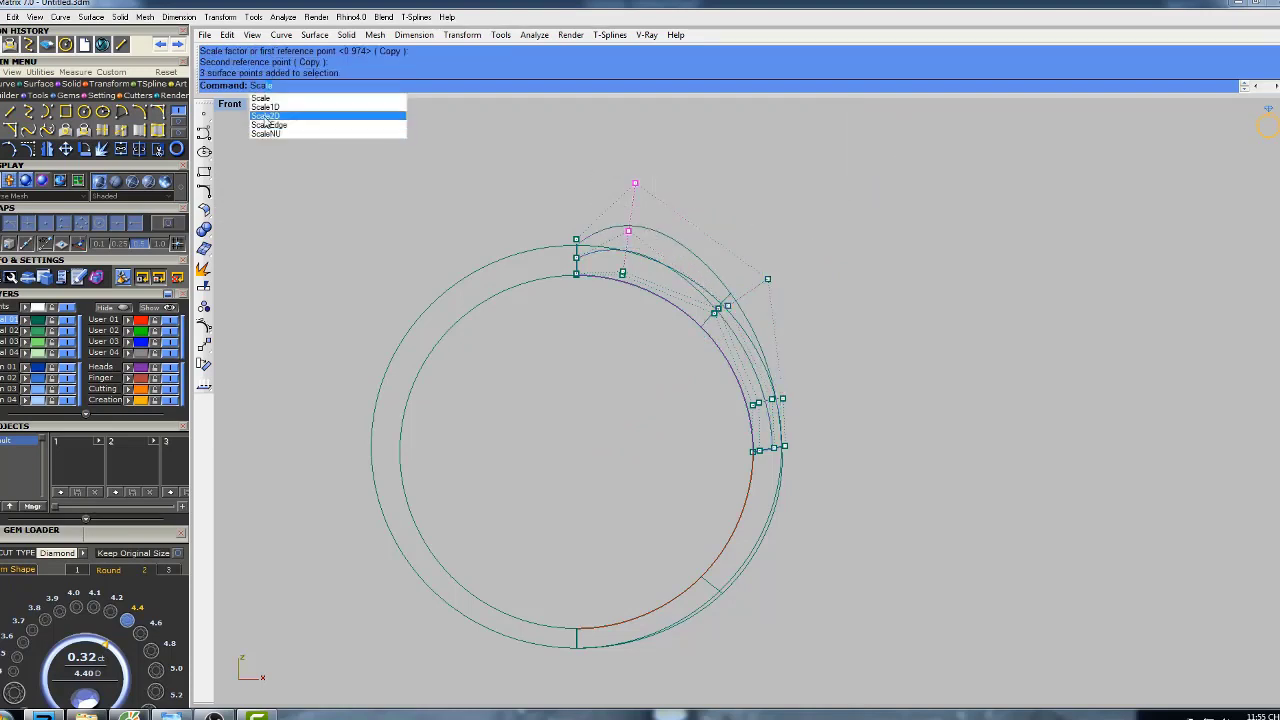
click(268, 107)
text(0)
key(Return)
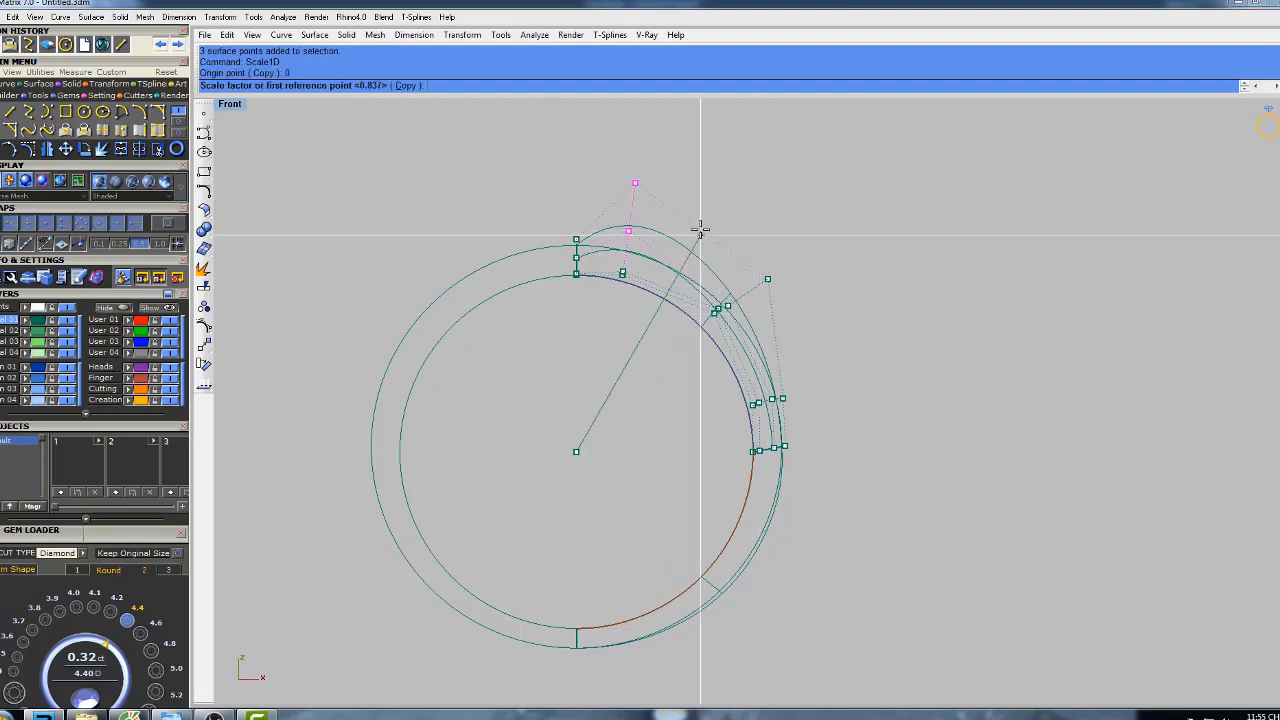
click(651, 122)
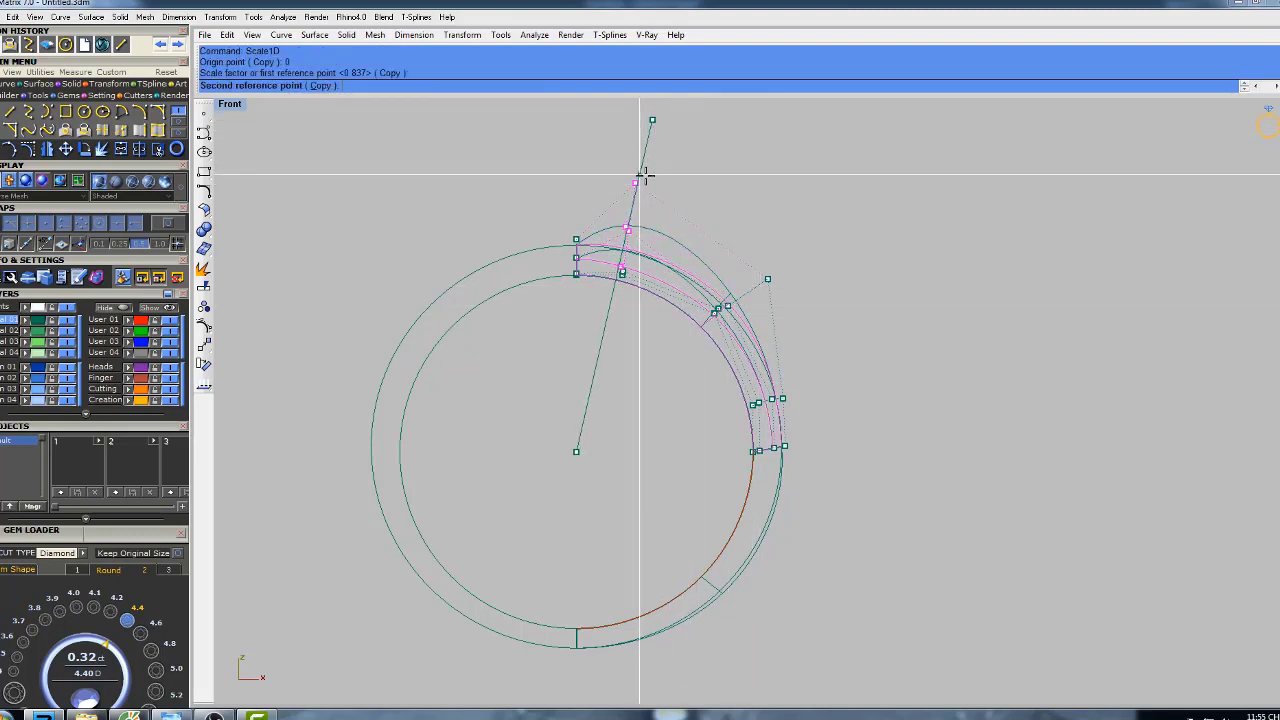
click(648, 166)
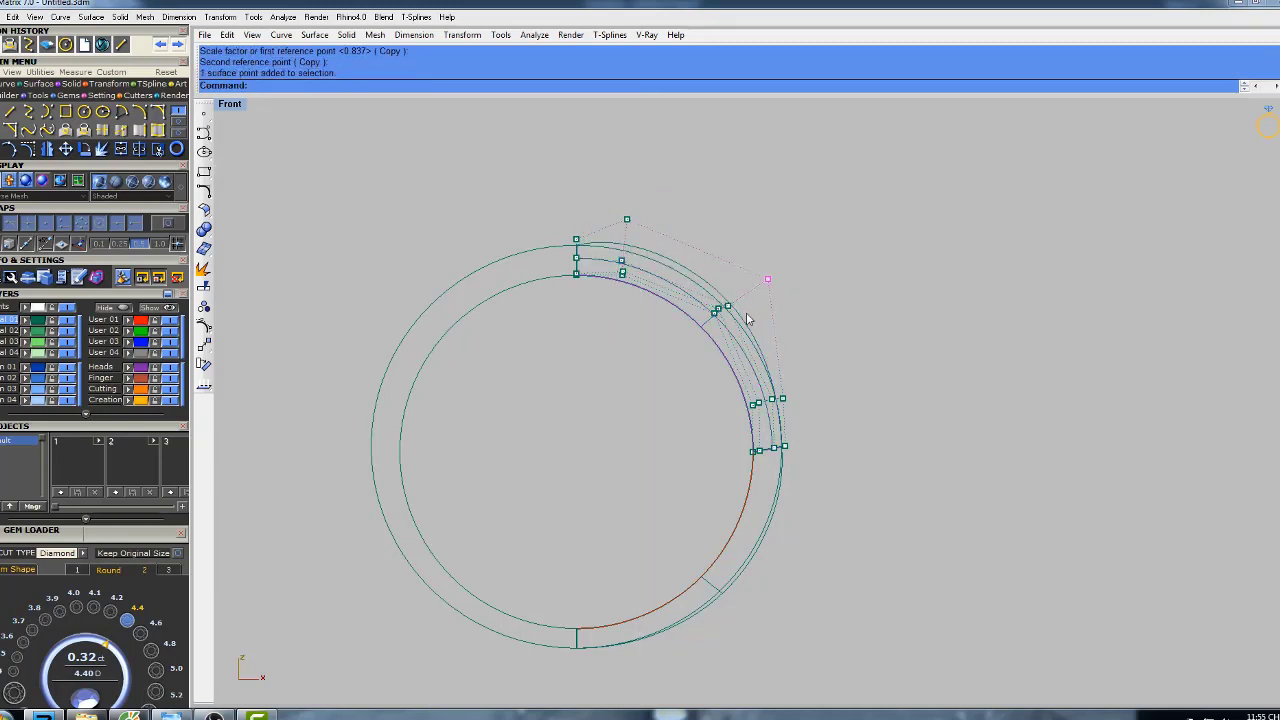
- Scale the outermost control point beside the top profile inward with Scale1D from origin 0, by about 0.94
scroll(608, 218, up, 2)
right_click(686, 208)
text(0)
key(Return)
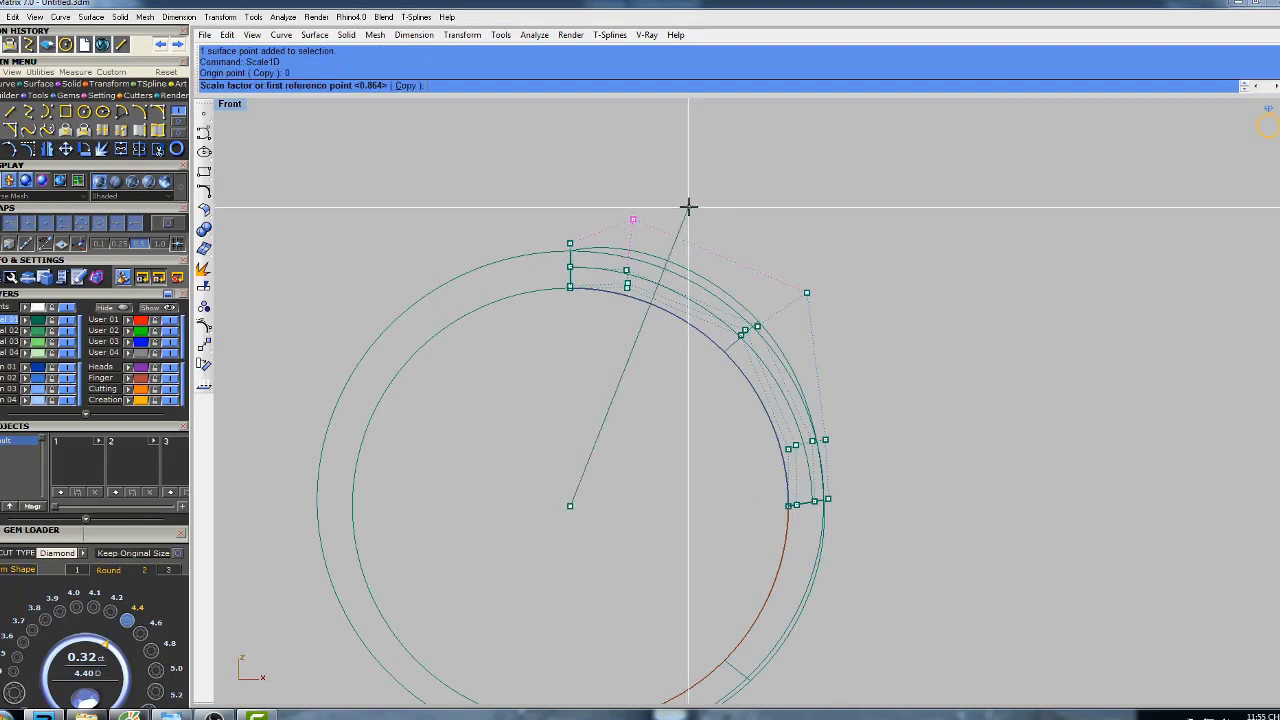
click(657, 137)
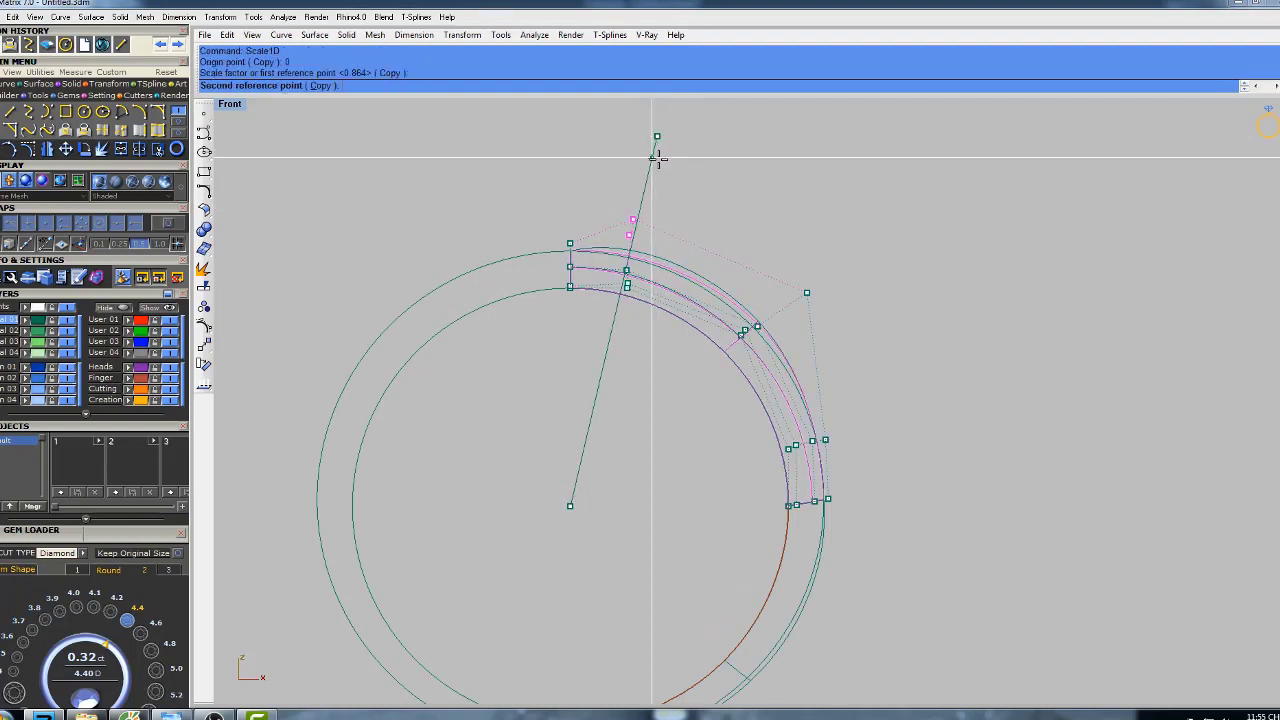
click(657, 160)
- Scale the outermost shoulder control point inward with Scale1D from origin 0, by about 0.97
right_drag(812, 343, 768, 309)
drag(790, 250, 789, 260)
key(Return)
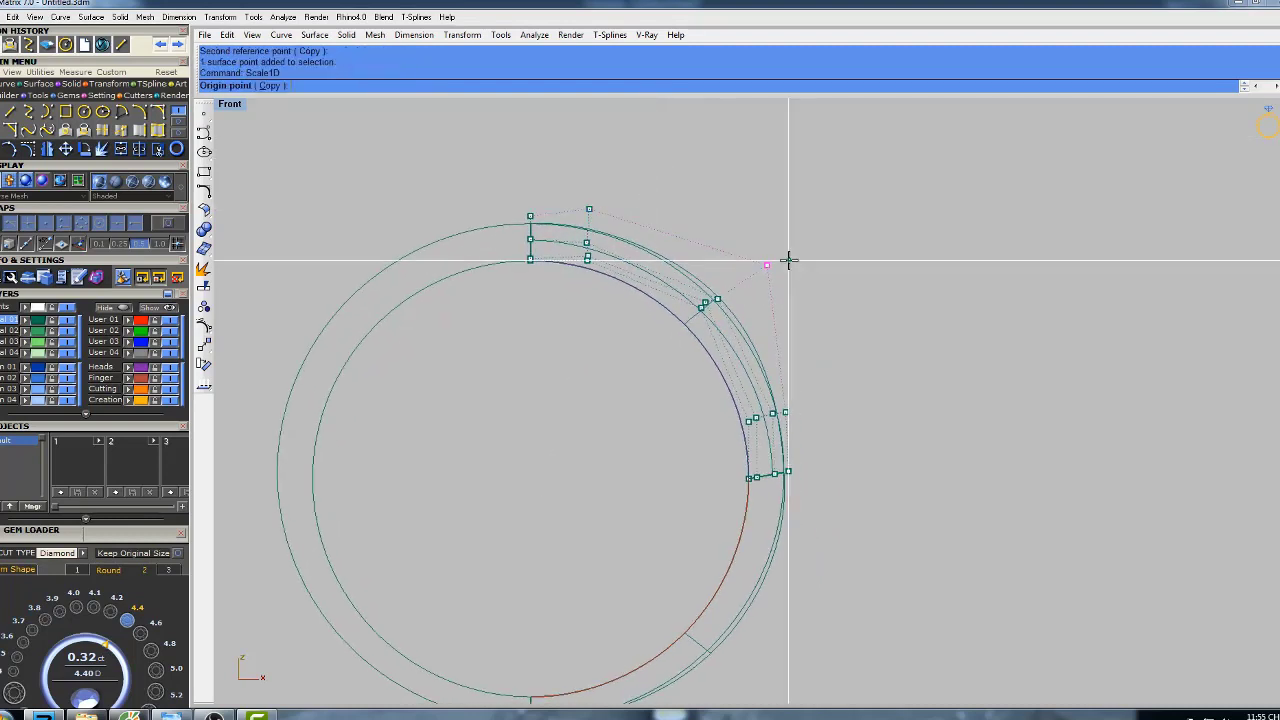
text(0)
key(Return)
click(868, 191)
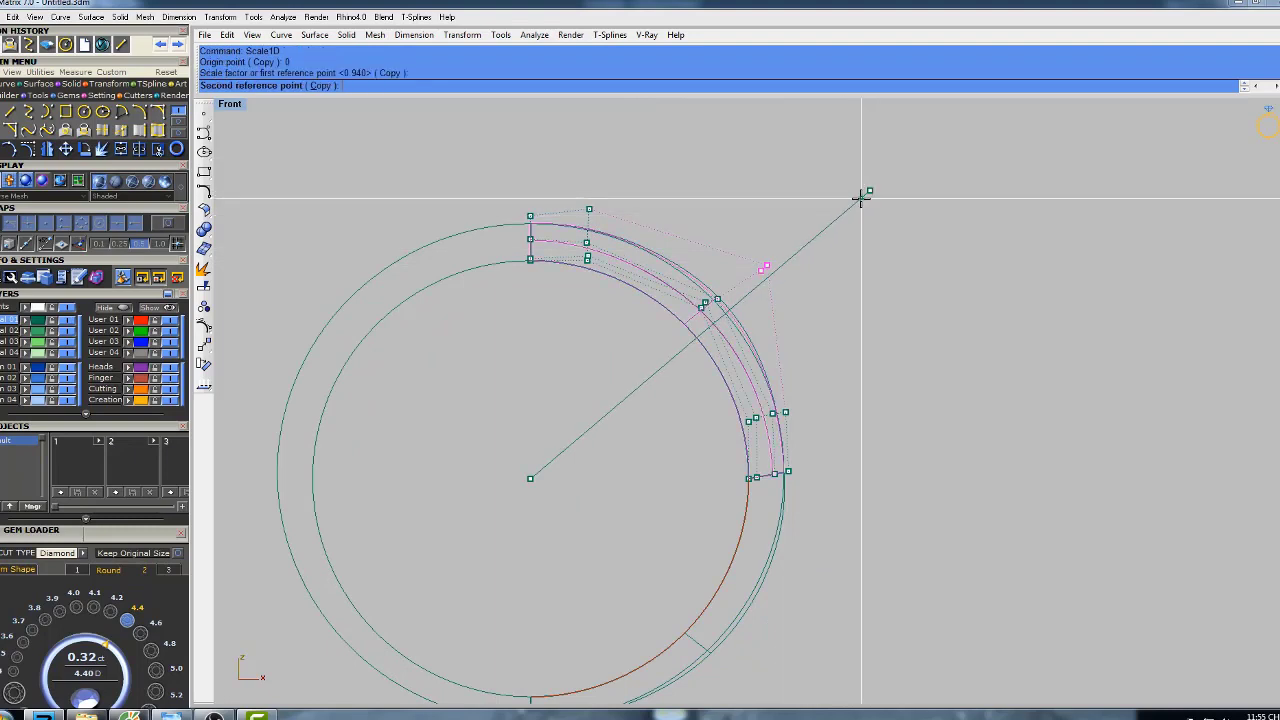
click(861, 207)
- Shade the Front view and examine how the upper and lower shank surfaces flow together at the side profile
mouse_move(810, 364)
right_down()
mouse_move(822, 323)
mouse_move(790, 300)
mouse_move(771, 314)
mouse_move(812, 310)
right_up()
text(s)
key(Return)
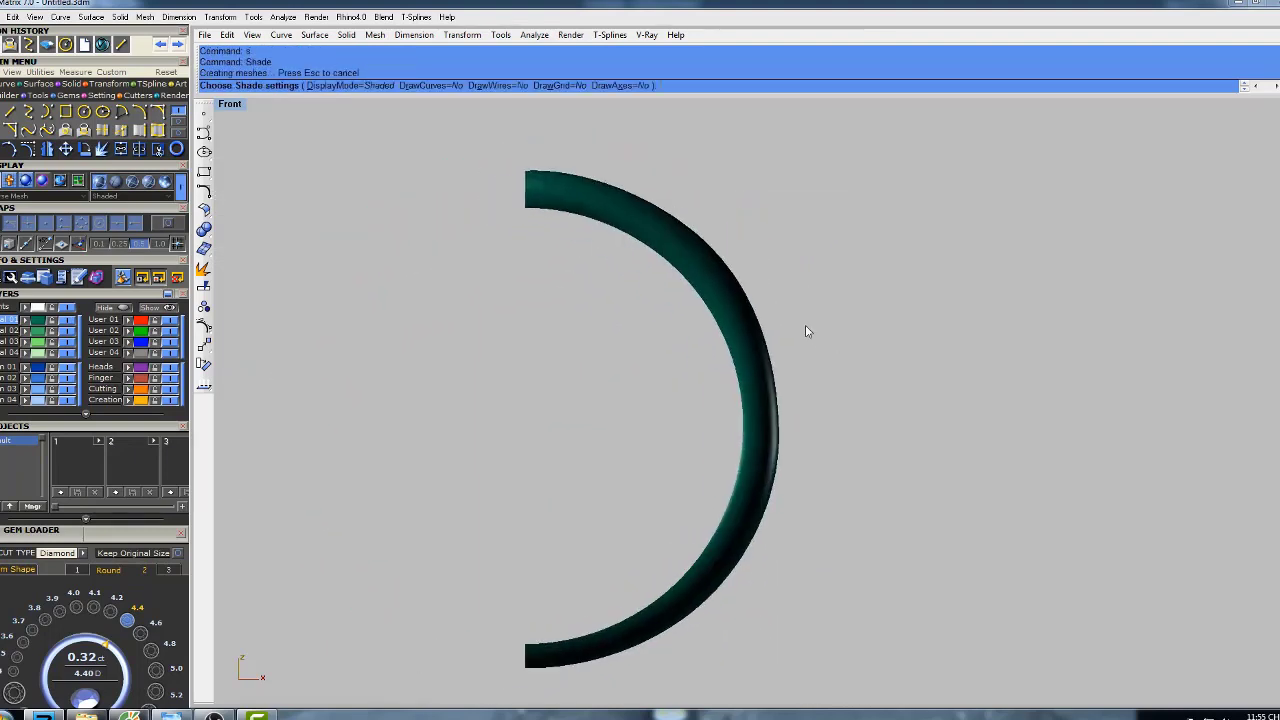
mouse_move(784, 374)
right_down()
mouse_move(764, 356)
mouse_move(796, 358)
right_up()
scroll(757, 362, up, 7)
key(Escape)
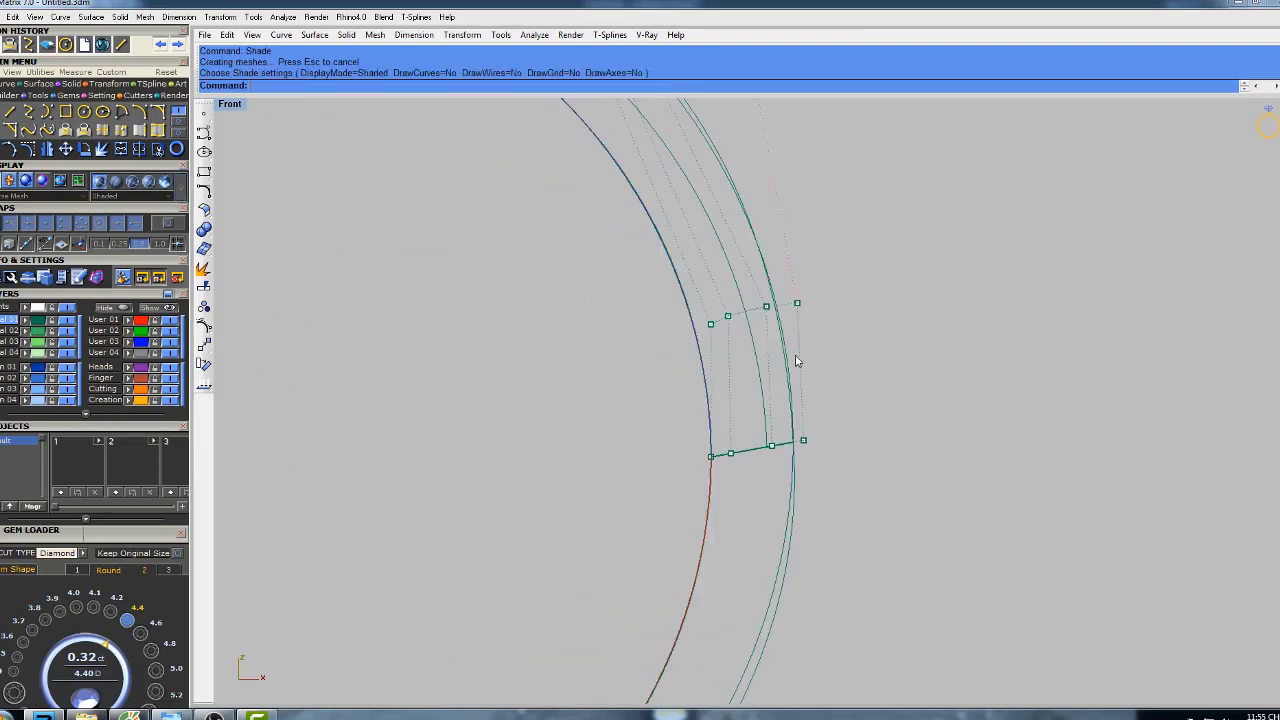
- Display the control points of the lower shank surface
scroll(799, 331, up, 4)
right_drag(813, 531, 849, 246)
scroll(832, 305, down, 8)
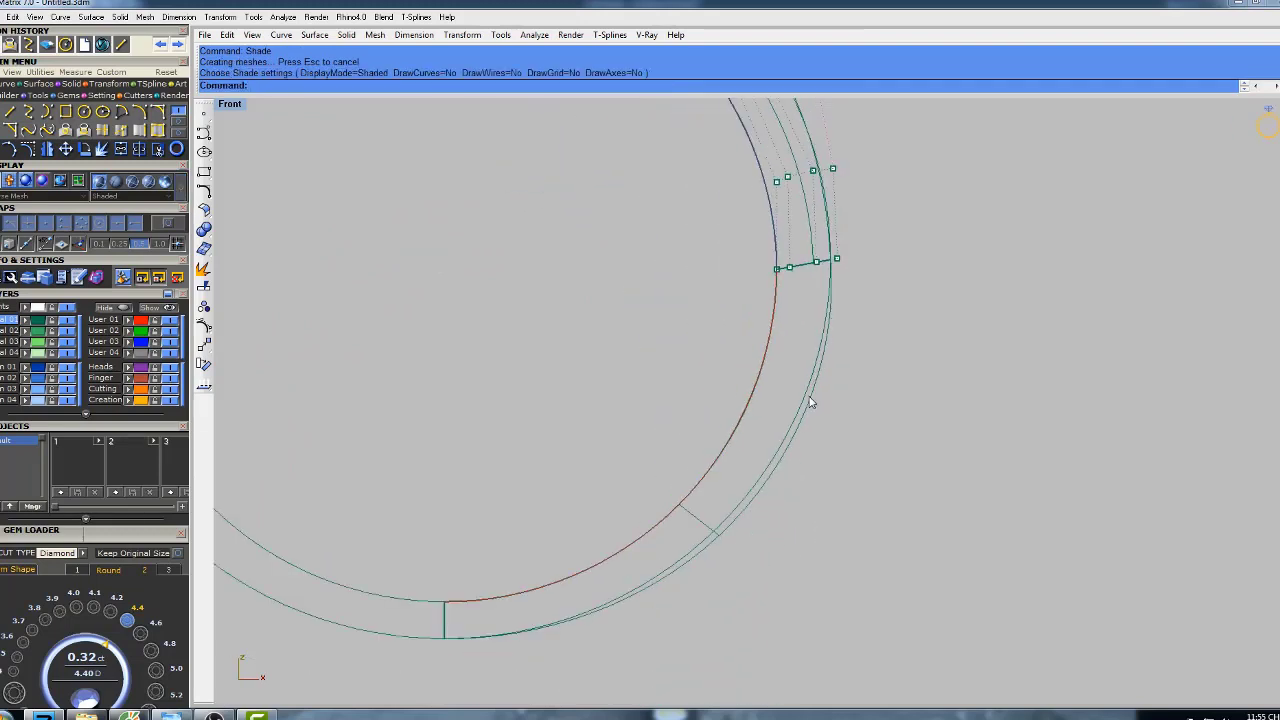
right_drag(825, 399, 804, 368)
key(F10)
- Pull the outermost control point midway along the lower surface inward with Scale1D from origin 0, by about 0.95
drag(723, 599, 770, 542)
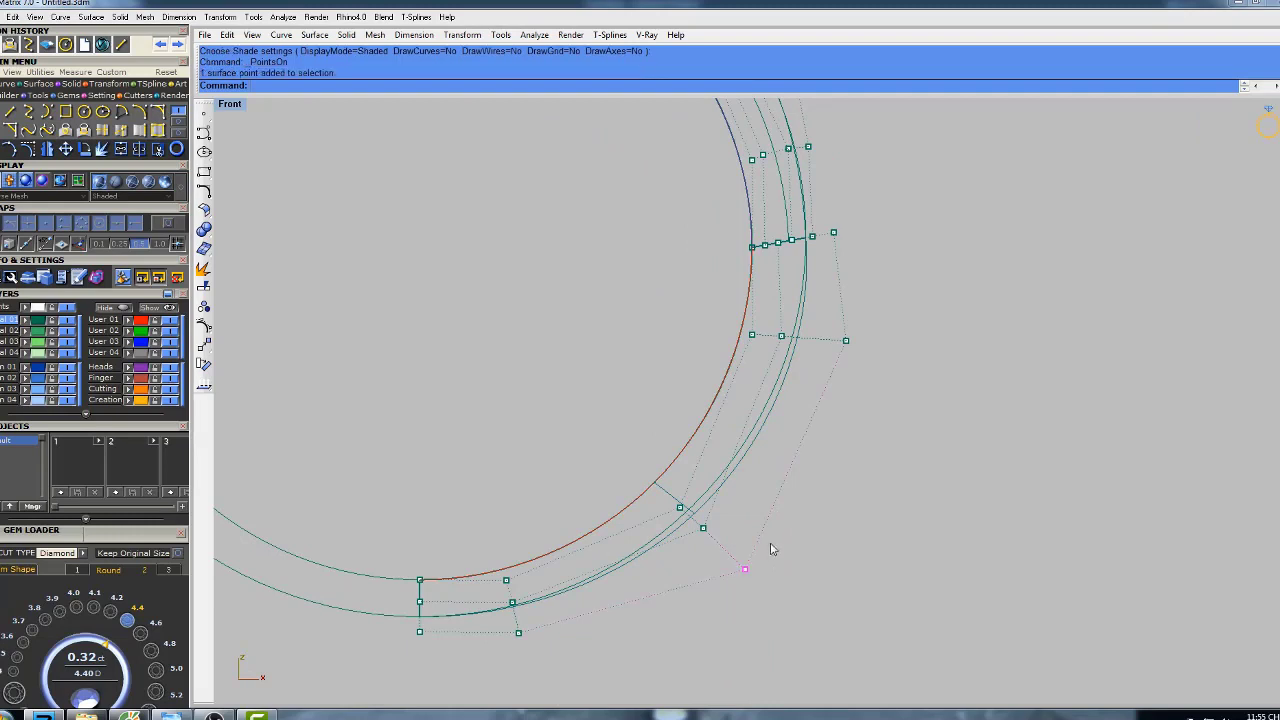
right_drag(770, 504, 725, 467)
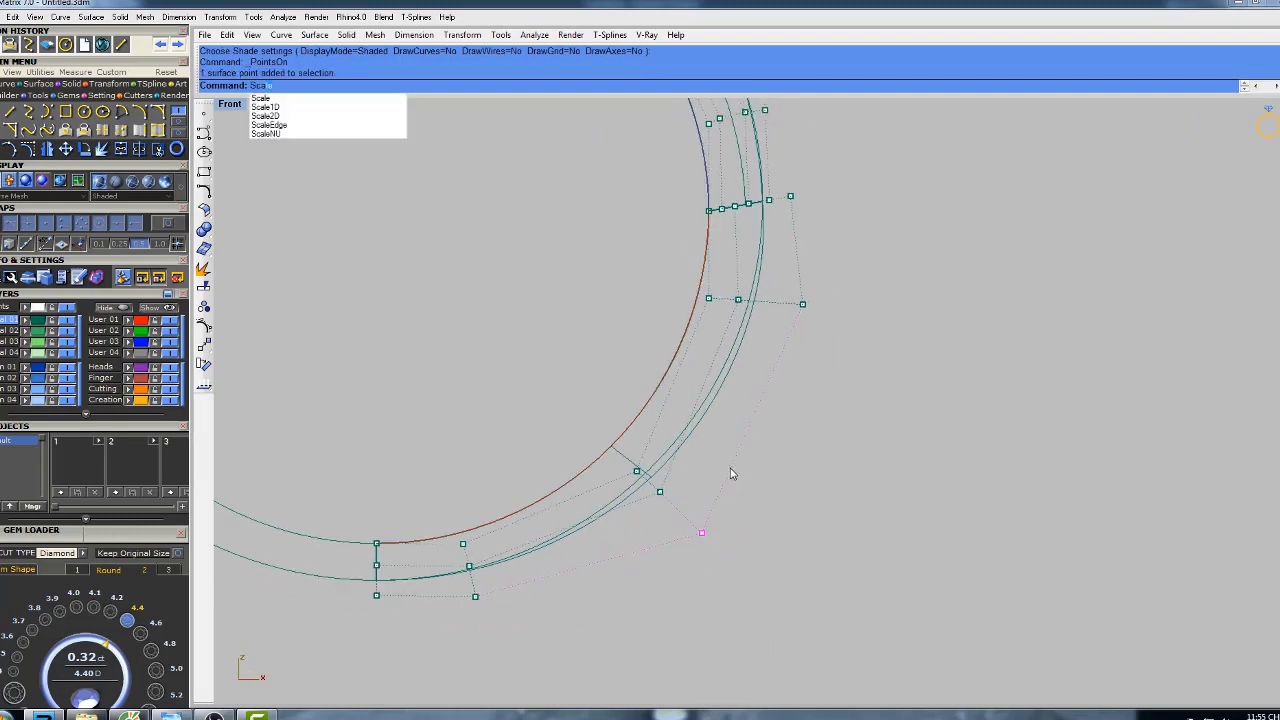
click(265, 107)
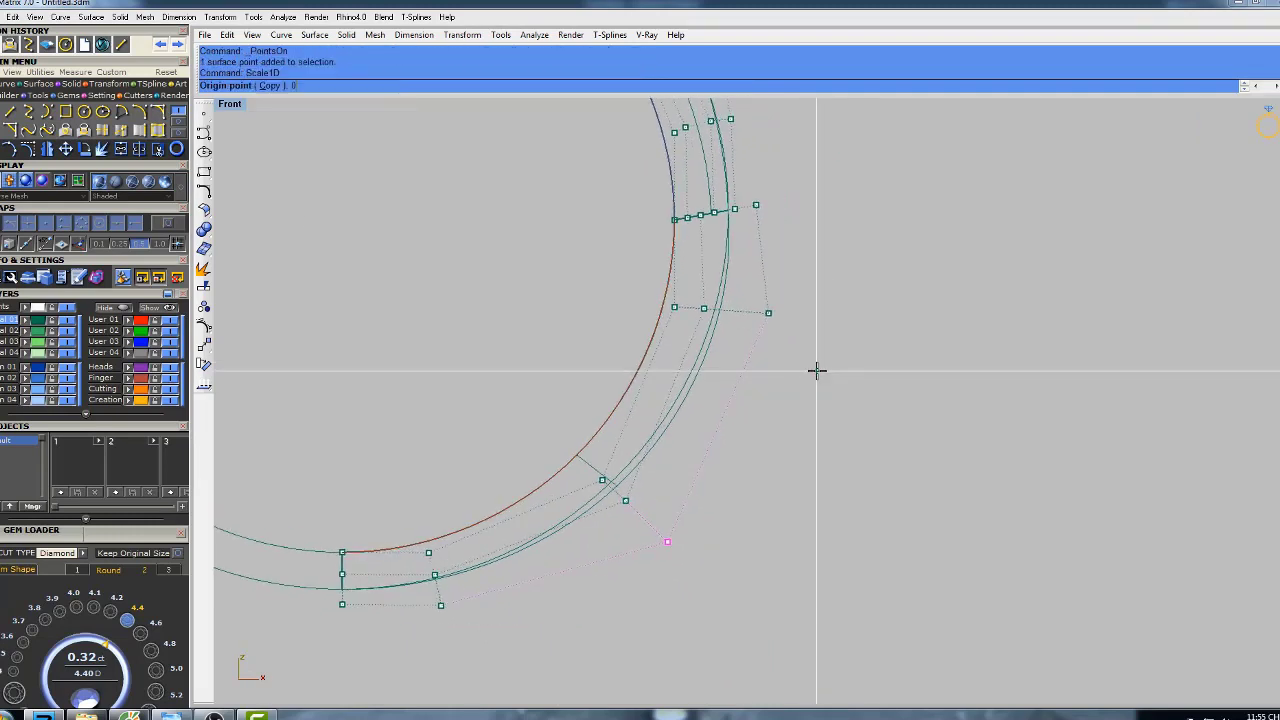
text(0)
key(Return)
right_drag(785, 420, 835, 416)
click(883, 654)
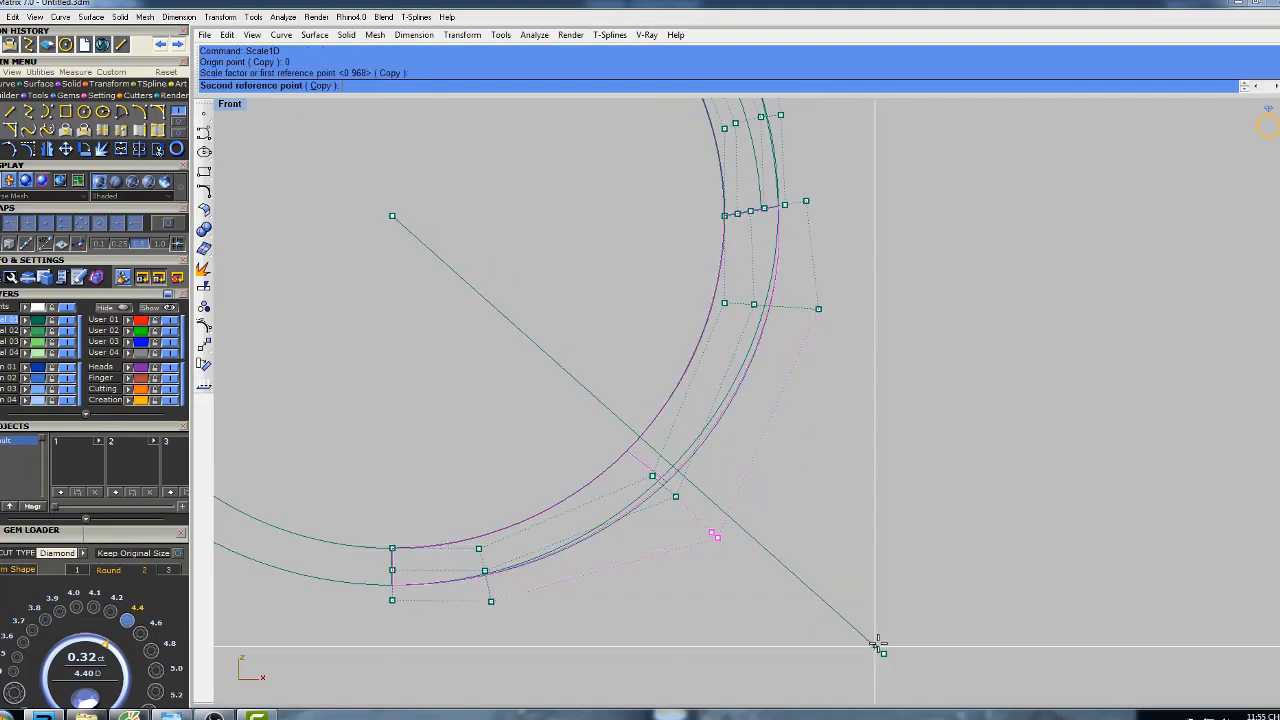
click(857, 620)
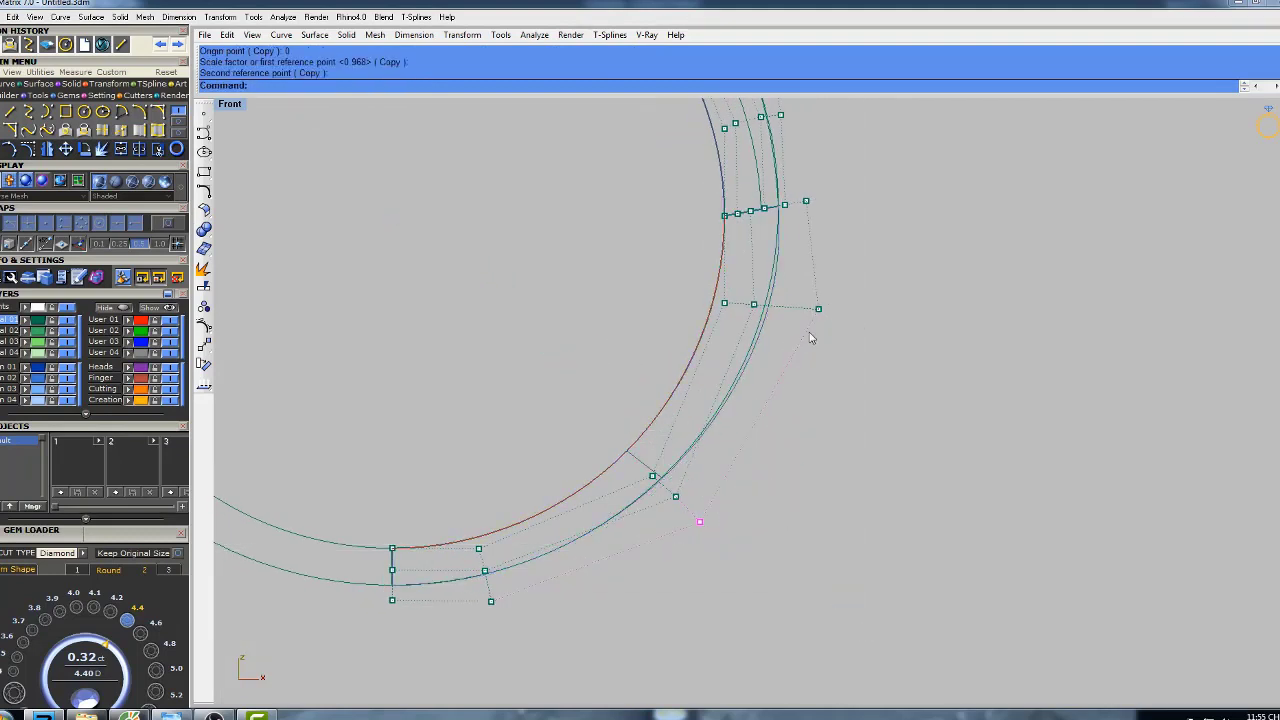
- Scale the lower surface's outer control point just below the side profile slightly inward with Scale1D from origin 0
key(Return)
right_drag(868, 283, 854, 337)
text(0)
key(Return)
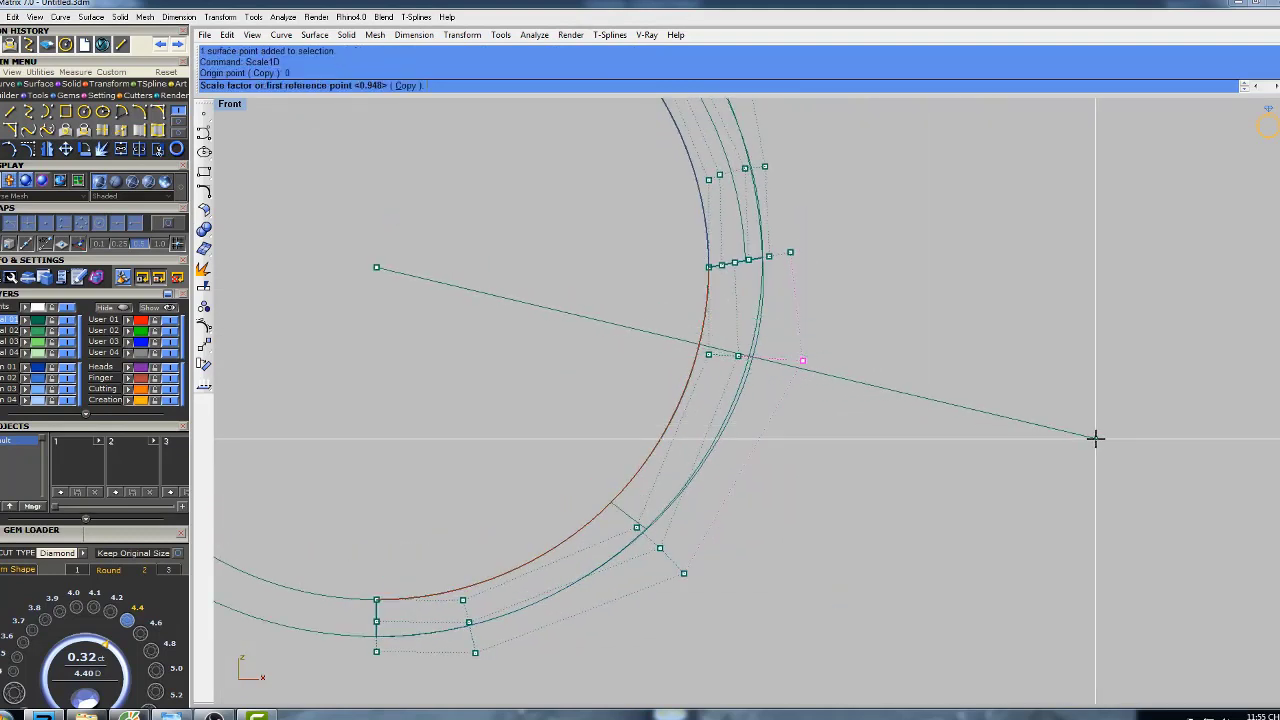
click(1096, 436)
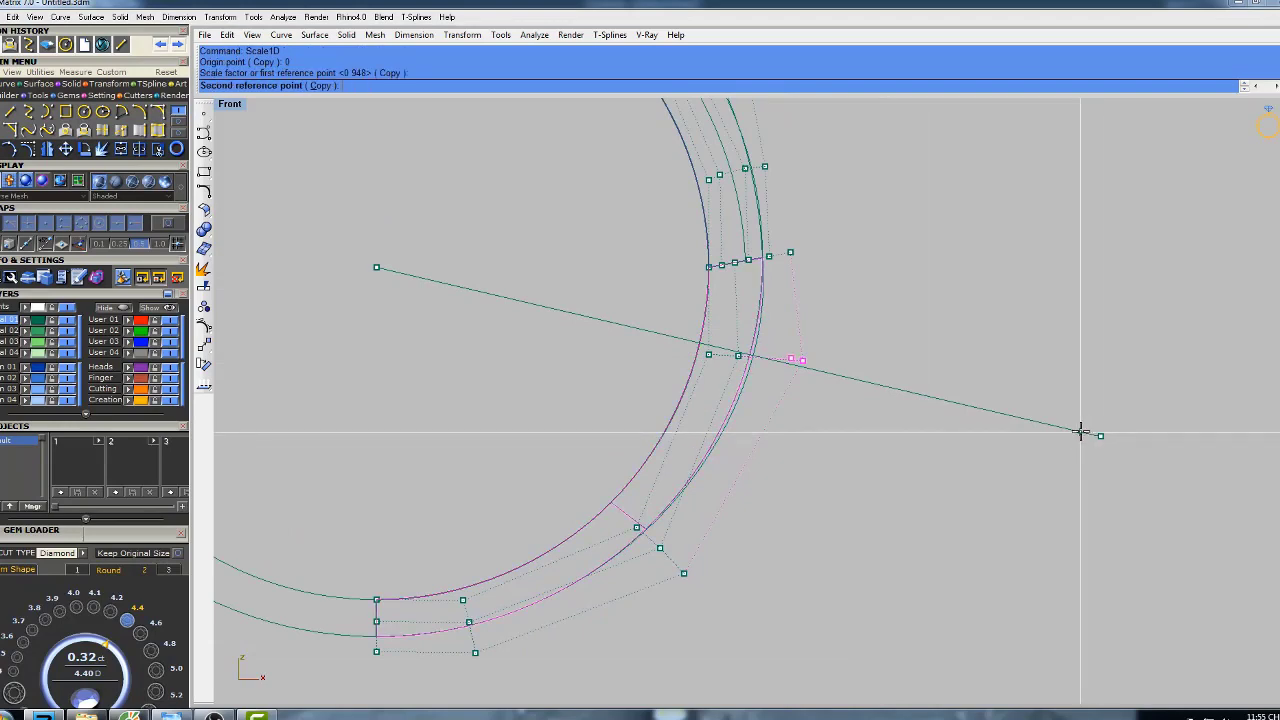
click(1080, 432)
- Try to reposition the upper surface's outermost shoulder control point with Move
right_drag(808, 231, 854, 315)
right_drag(796, 190, 845, 330)
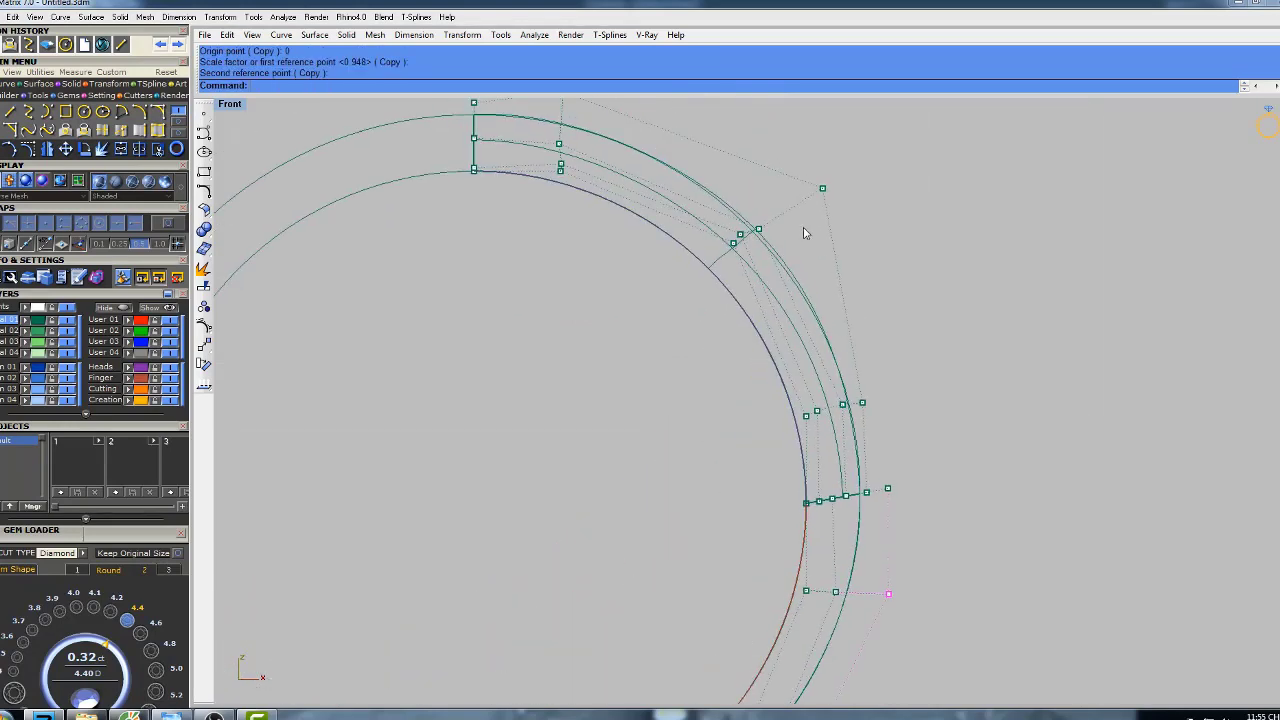
right_drag(843, 174, 820, 288)
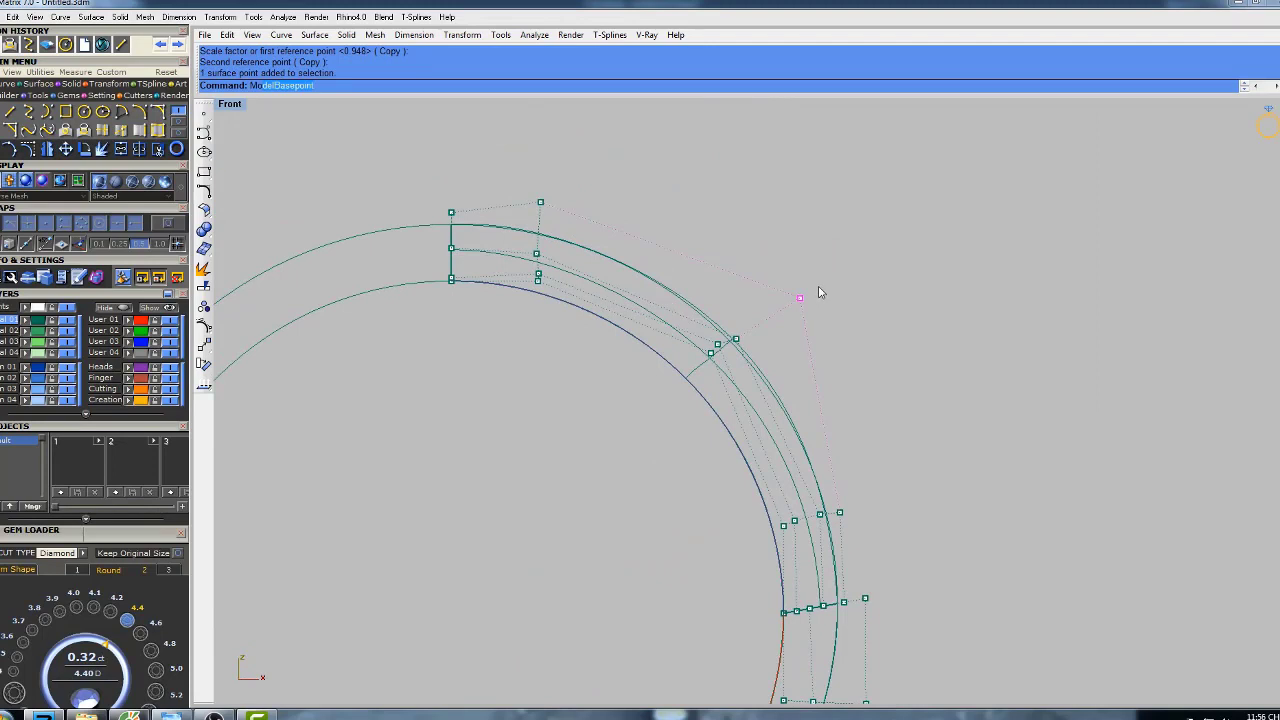
text(vve)
key(Return)
click(866, 227)
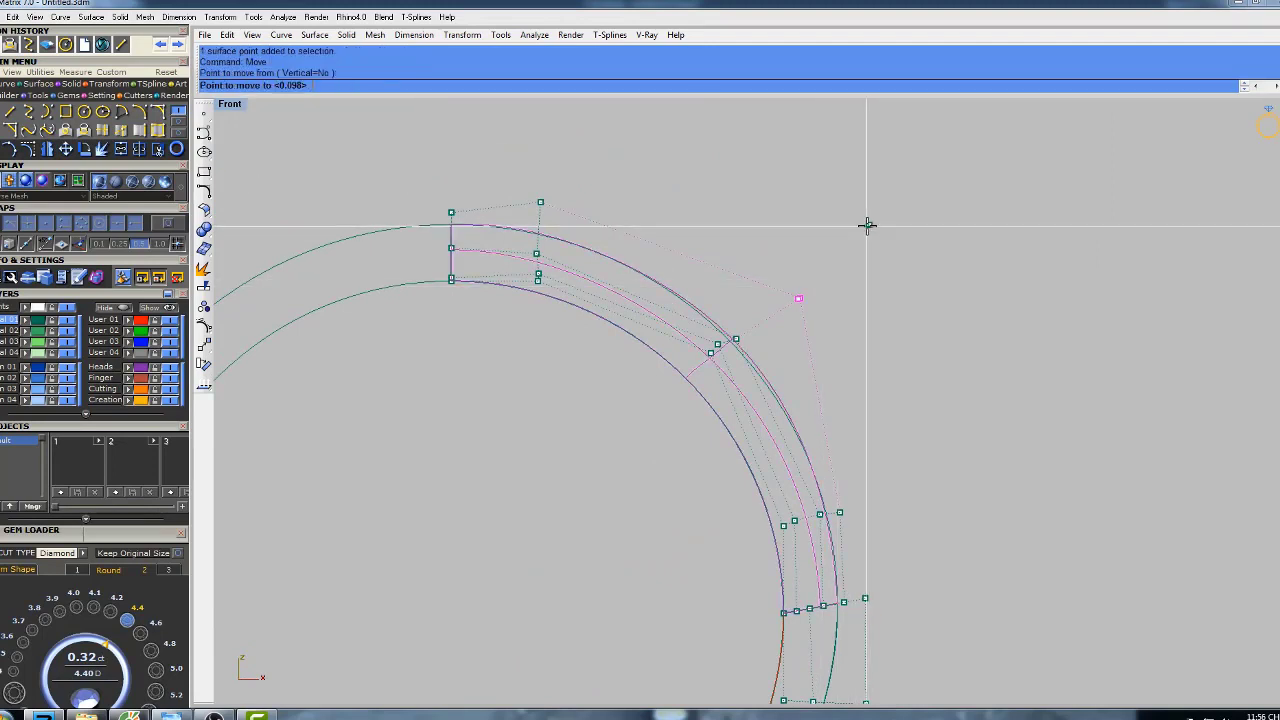
click(866, 228)
- Move the shoulder's second pair of control points up about 0.13 and its third pair up and left about 0.22
scroll(705, 368, up, 3)
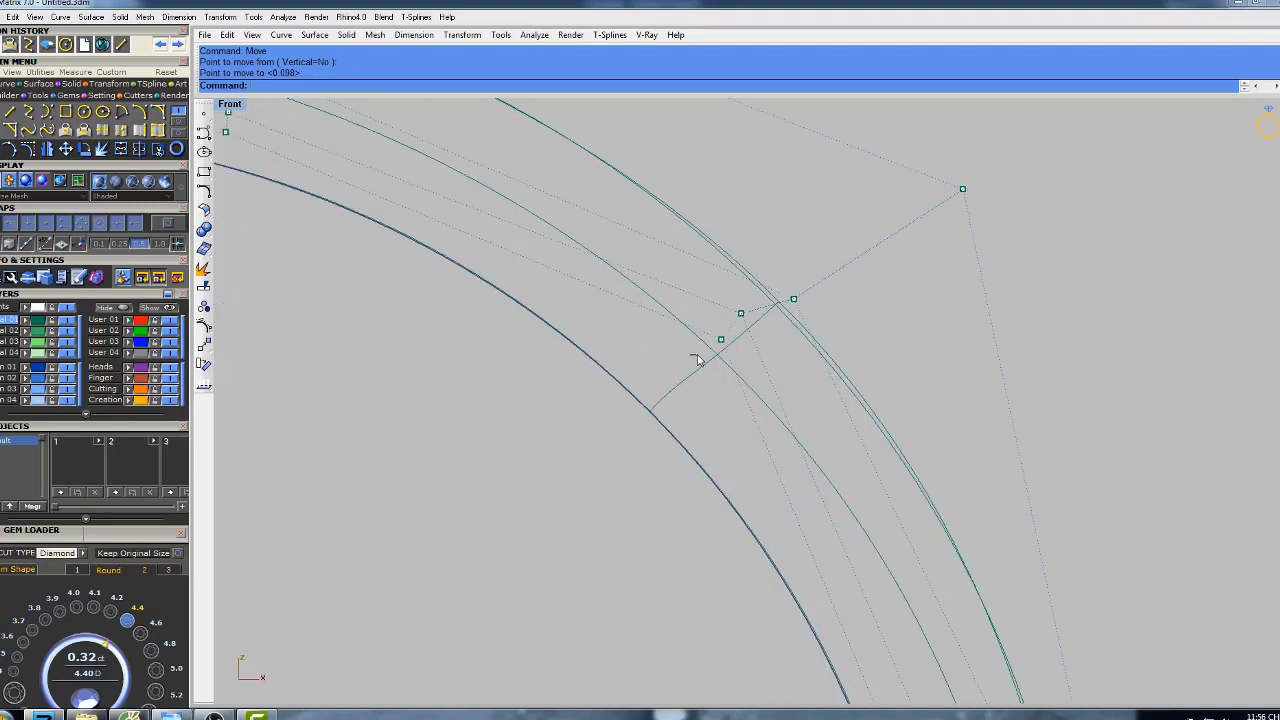
right_click(742, 317)
click(775, 266)
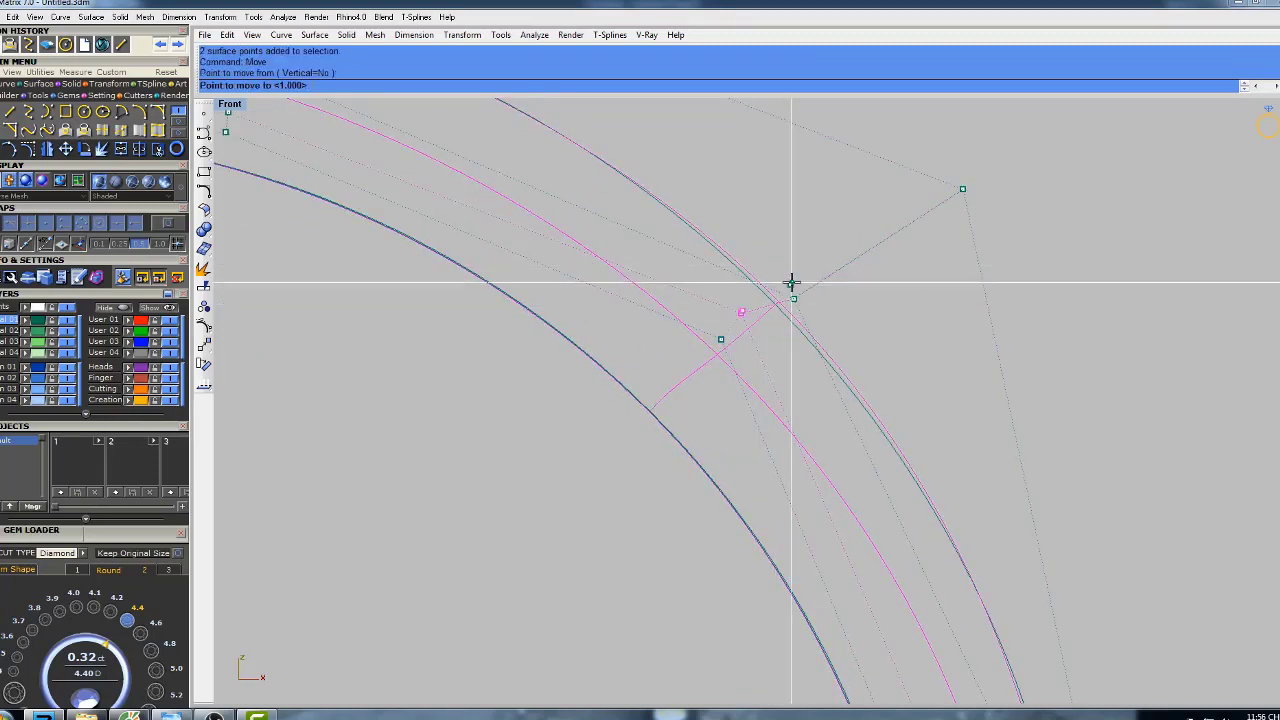
click(793, 270)
right_click(792, 282)
click(838, 257)
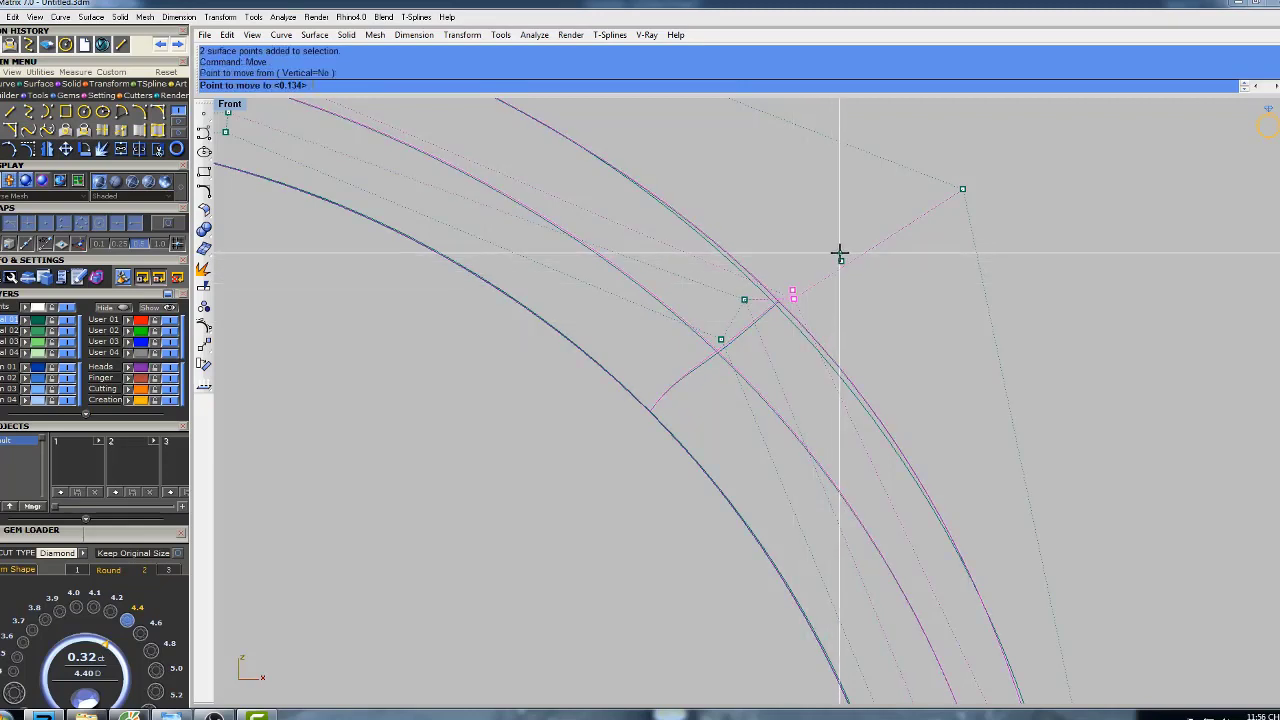
click(823, 251)
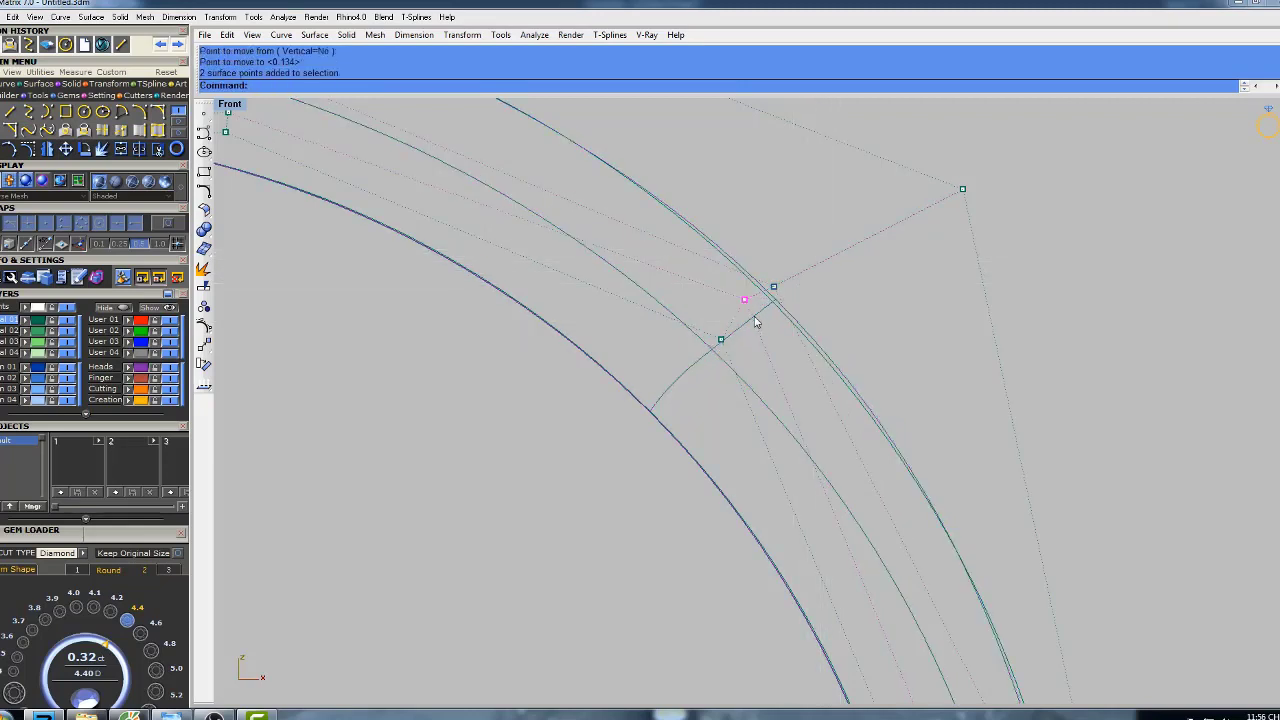
- Move the shoulder's second pair of control points down about 0.19, in line with the neighbouring points
right_click(756, 322)
click(786, 251)
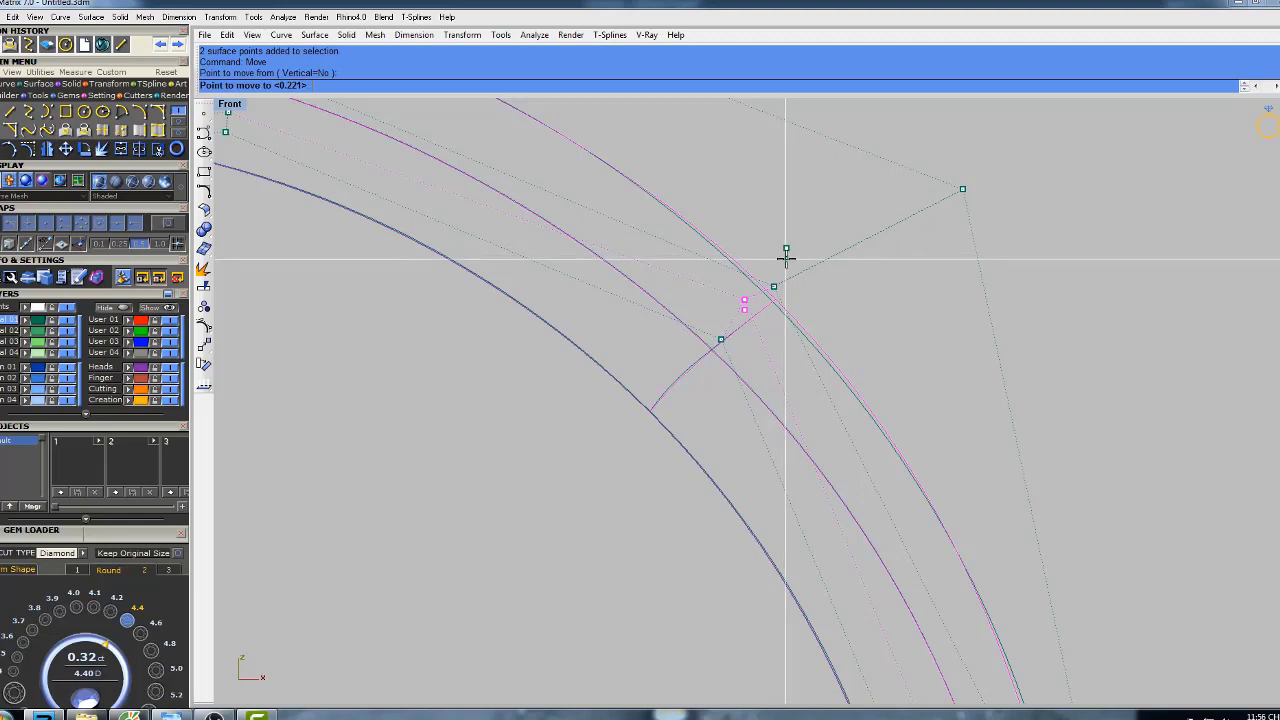
click(792, 268)
- Move the upper surface's outermost shoulder control point about 0.12 inward, toward the ring's outer circle
right_drag(818, 295, 789, 306)
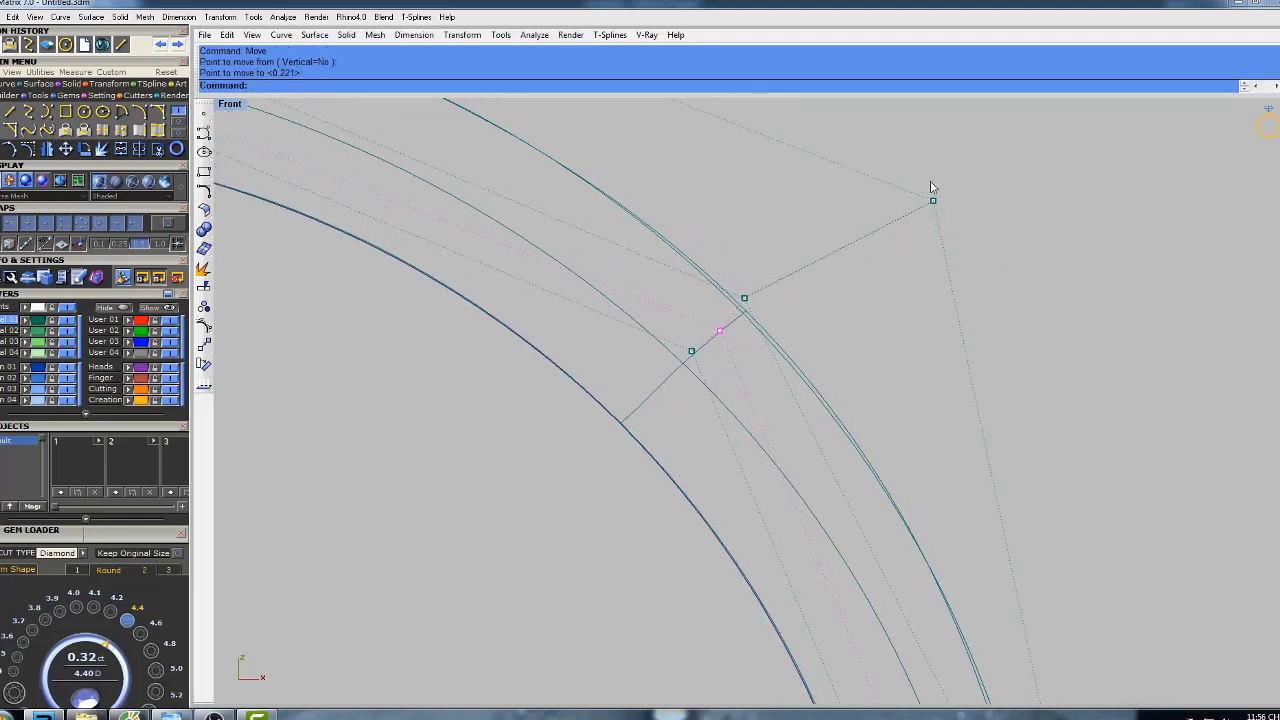
click(932, 199)
right_click(966, 223)
click(986, 183)
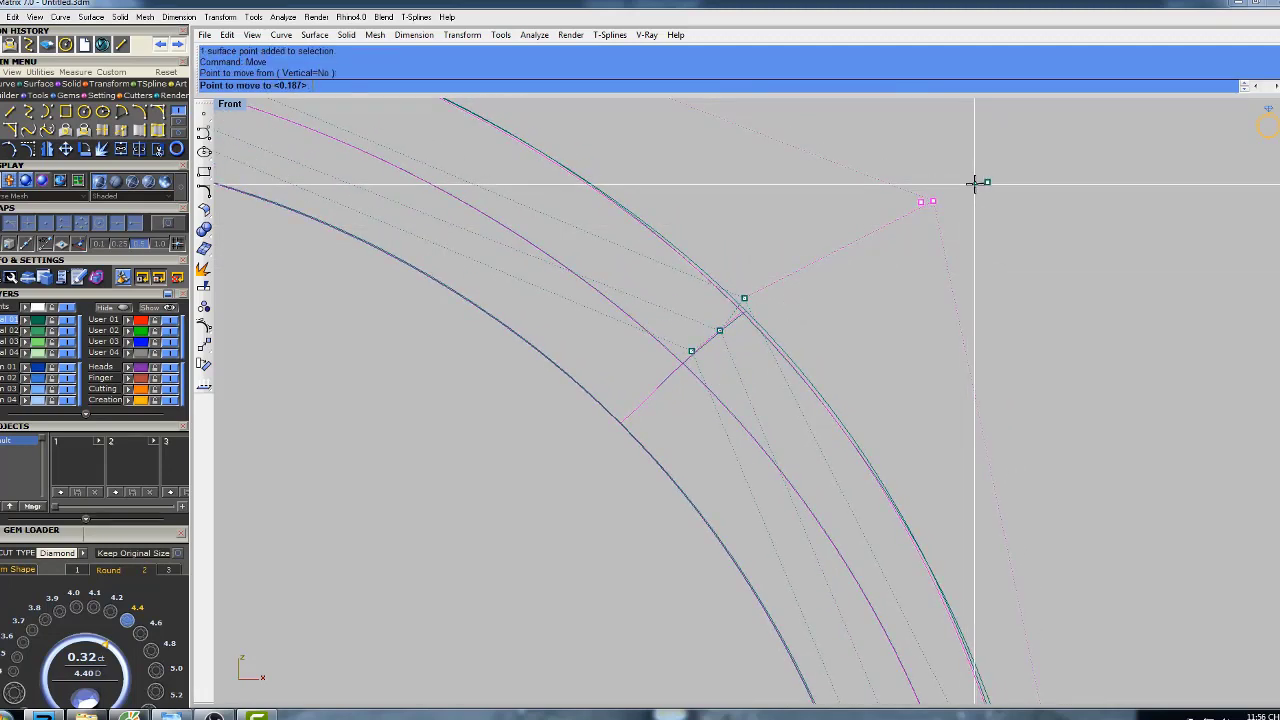
click(974, 183)
- Move the outermost control point beside the ring's top centre right and slightly down about 0.18
scroll(846, 285, down, 6)
right_drag(501, 124, 670, 243)
scroll(670, 243, up, 6)
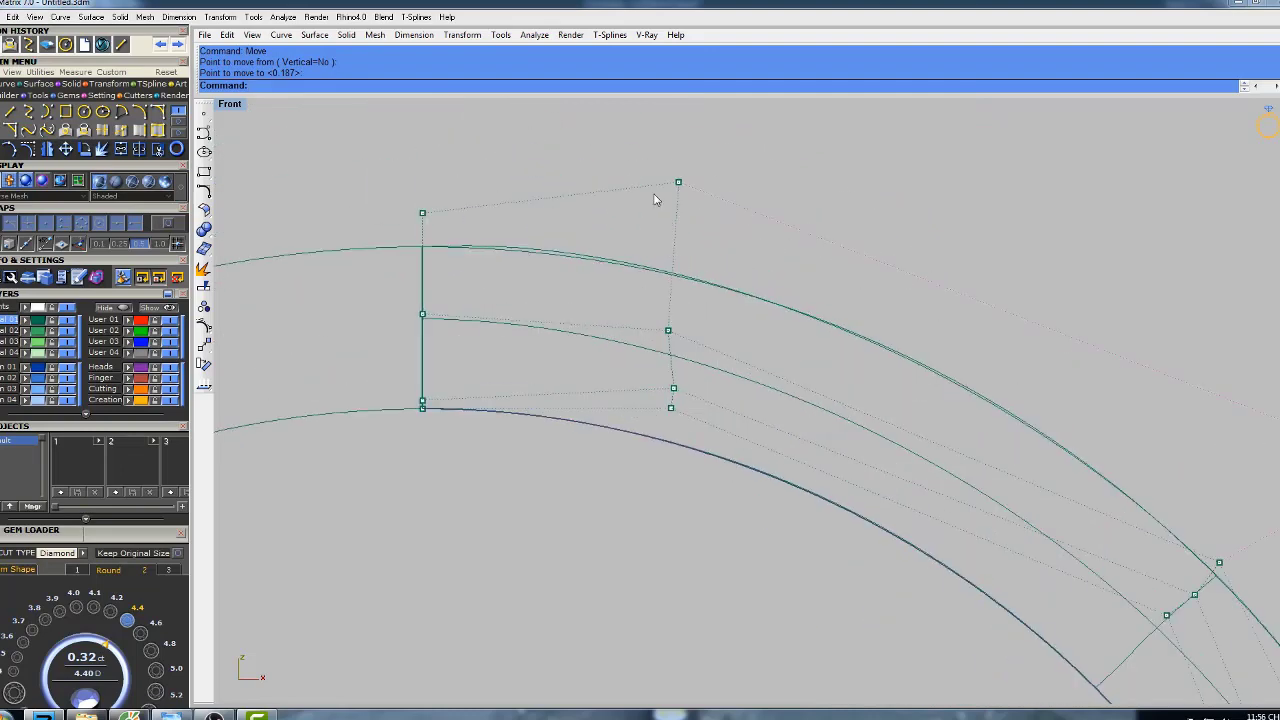
right_click(734, 181)
click(735, 183)
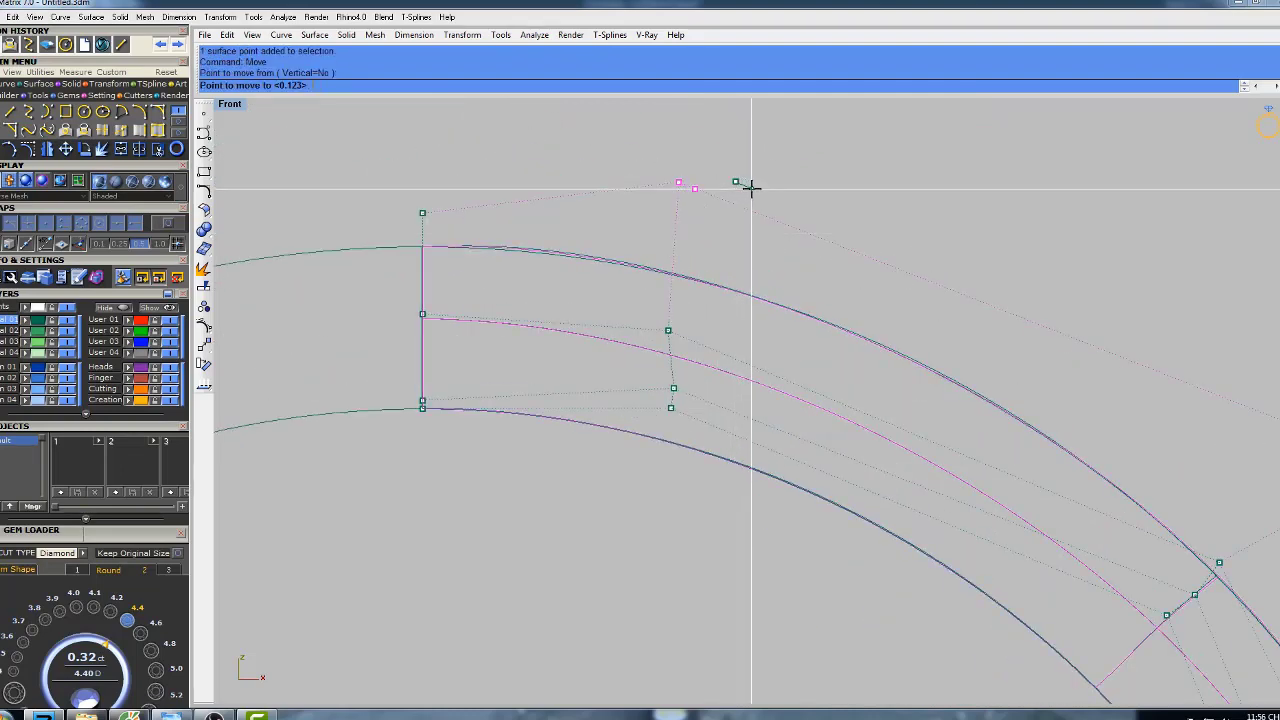
click(753, 189)
- In the row beside the ring's top centre, move the second pair of control points right about 0.13 and the outermost point right and down about 0.09
right_click(704, 324)
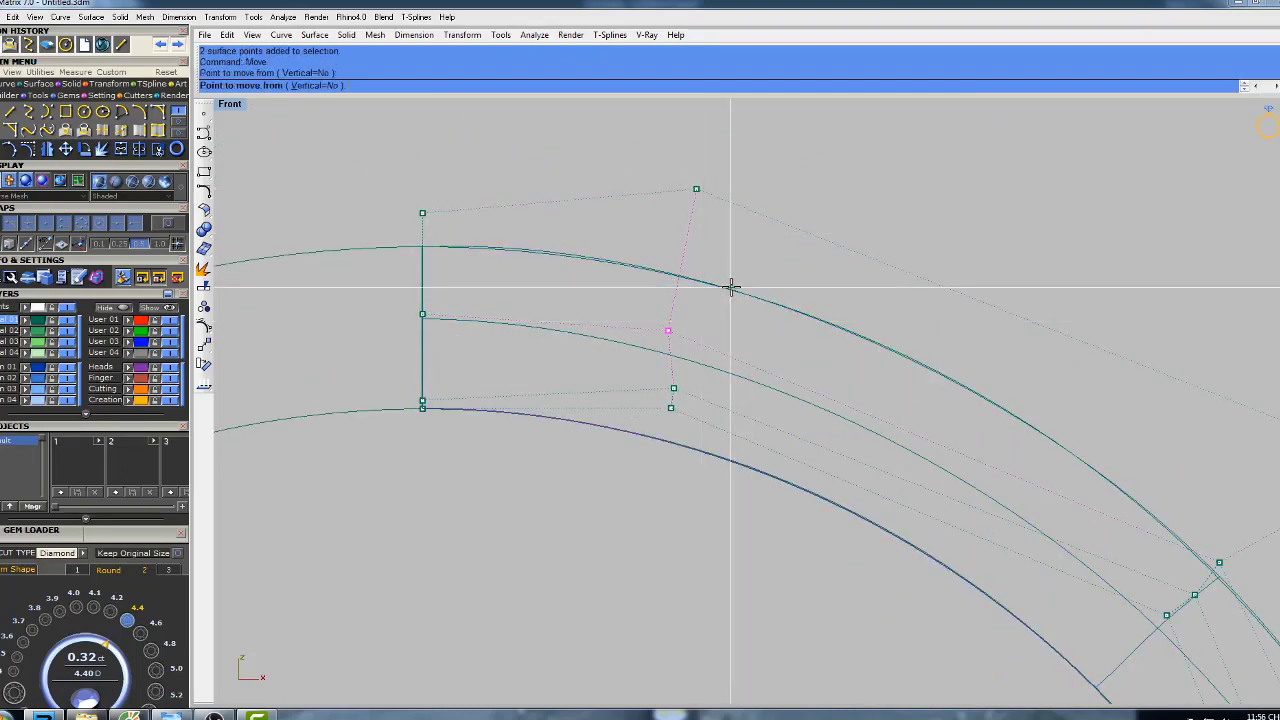
click(730, 286)
click(744, 288)
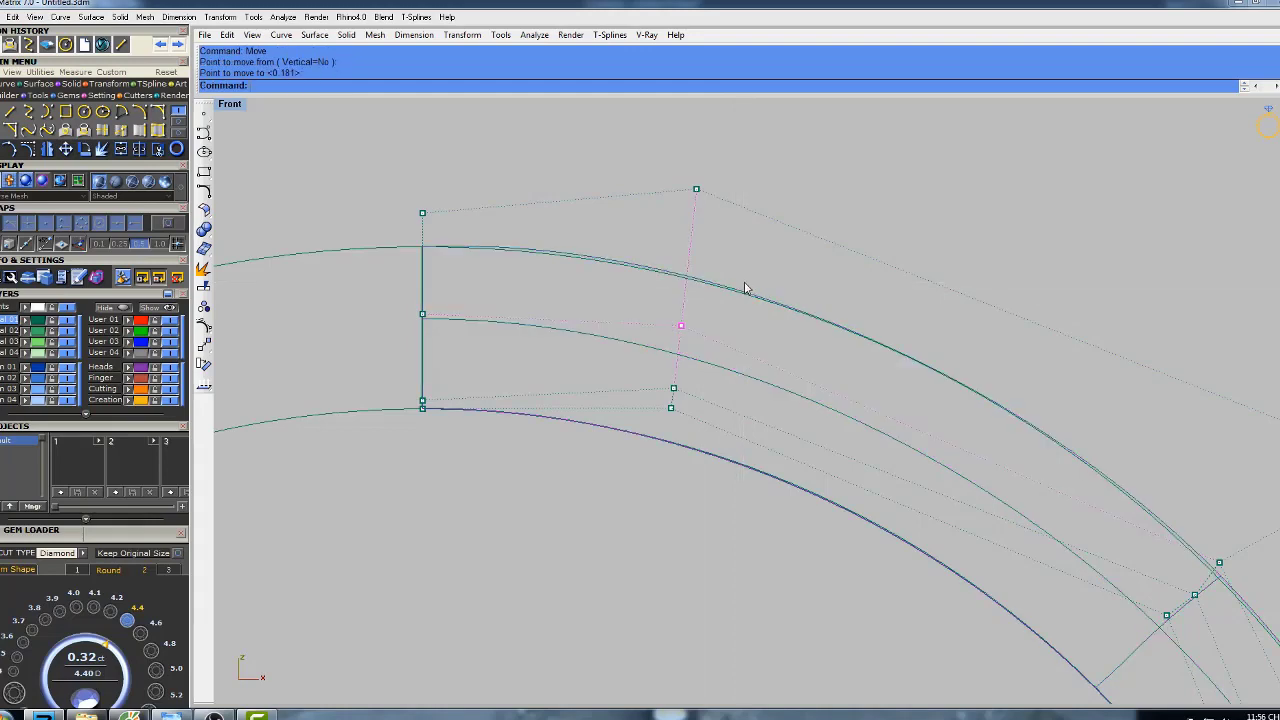
right_click(738, 230)
click(732, 172)
click(739, 180)
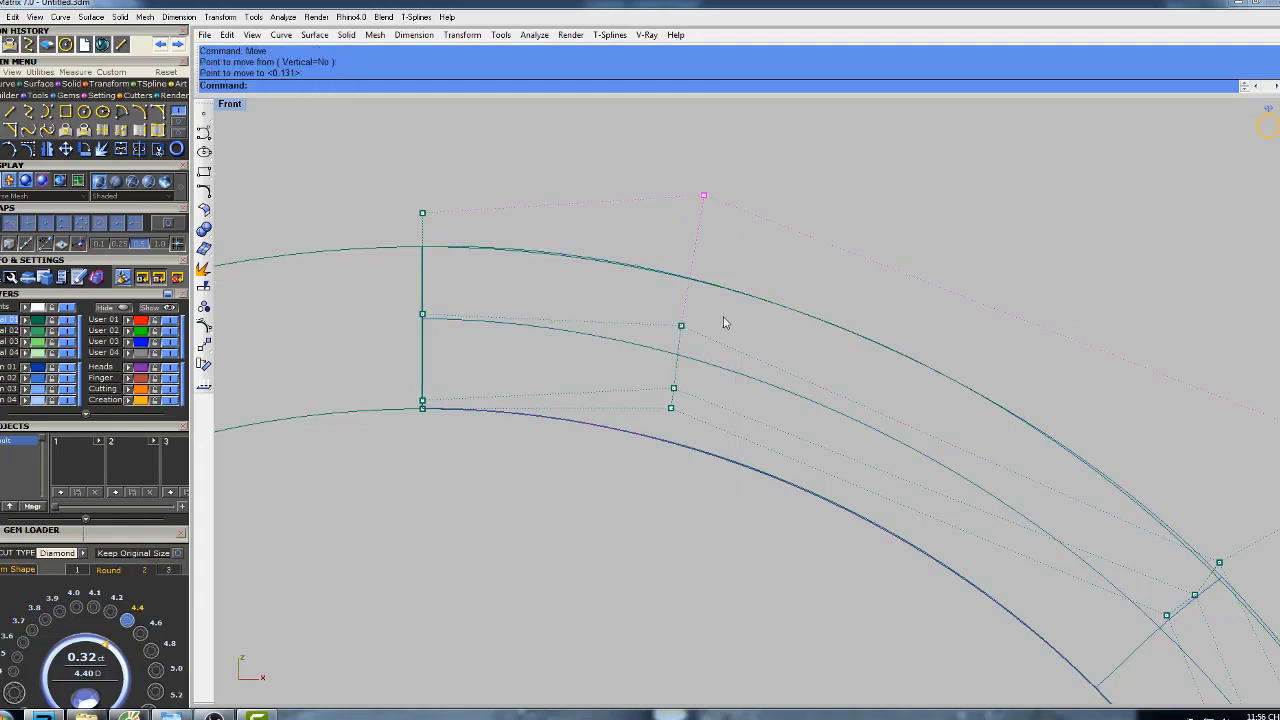
- Move the upper surface's outermost control point just above the side profile outward about 0.12
scroll(725, 322, down, 3)
scroll(920, 403, up, 5)
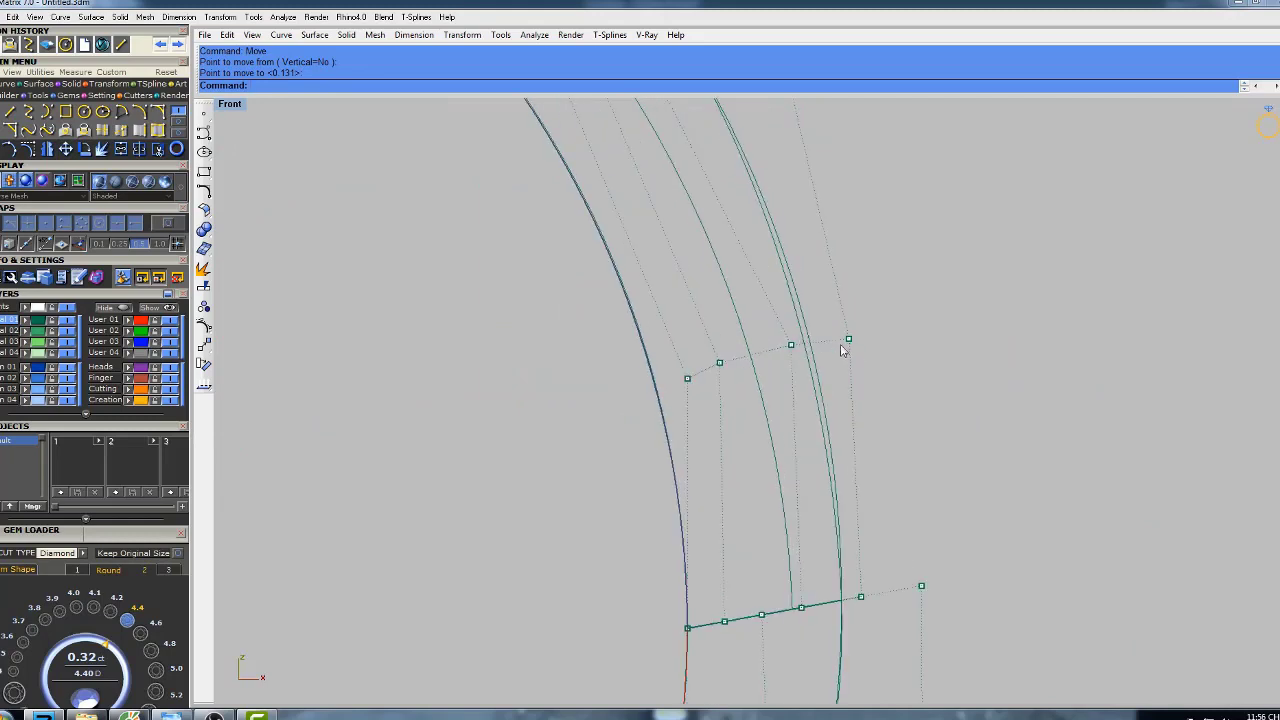
right_click(889, 312)
click(945, 267)
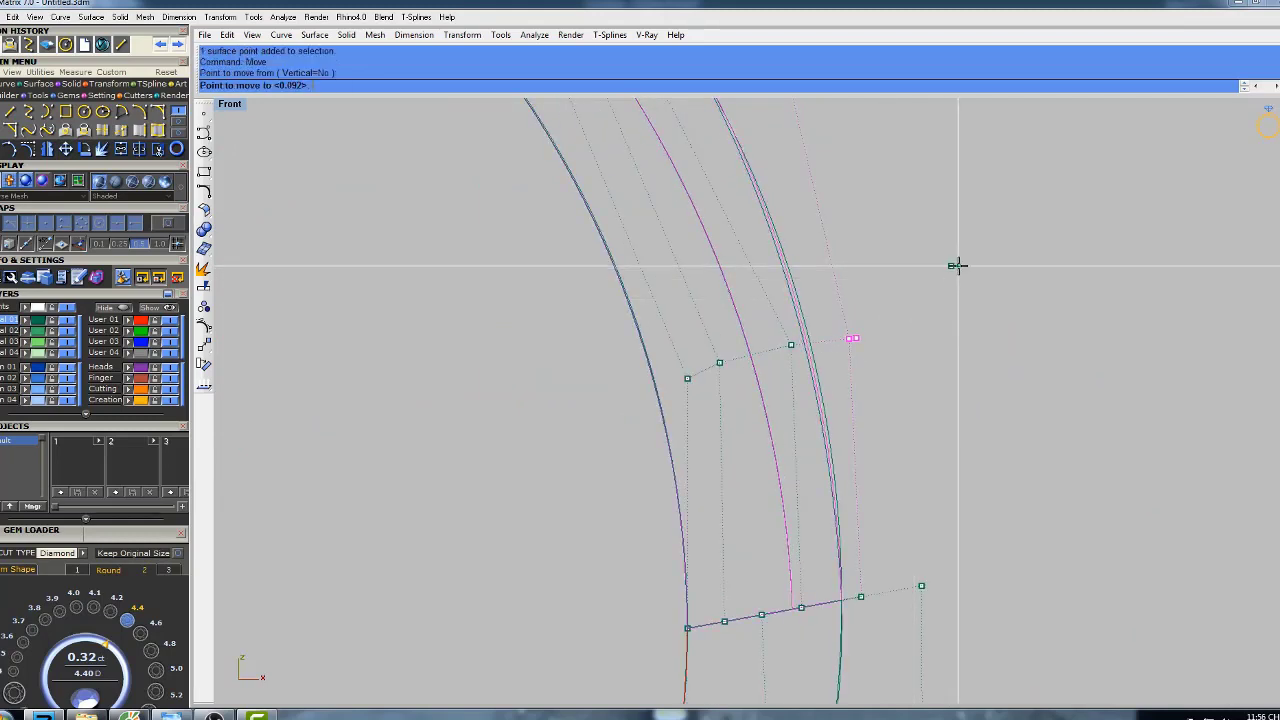
click(960, 265)
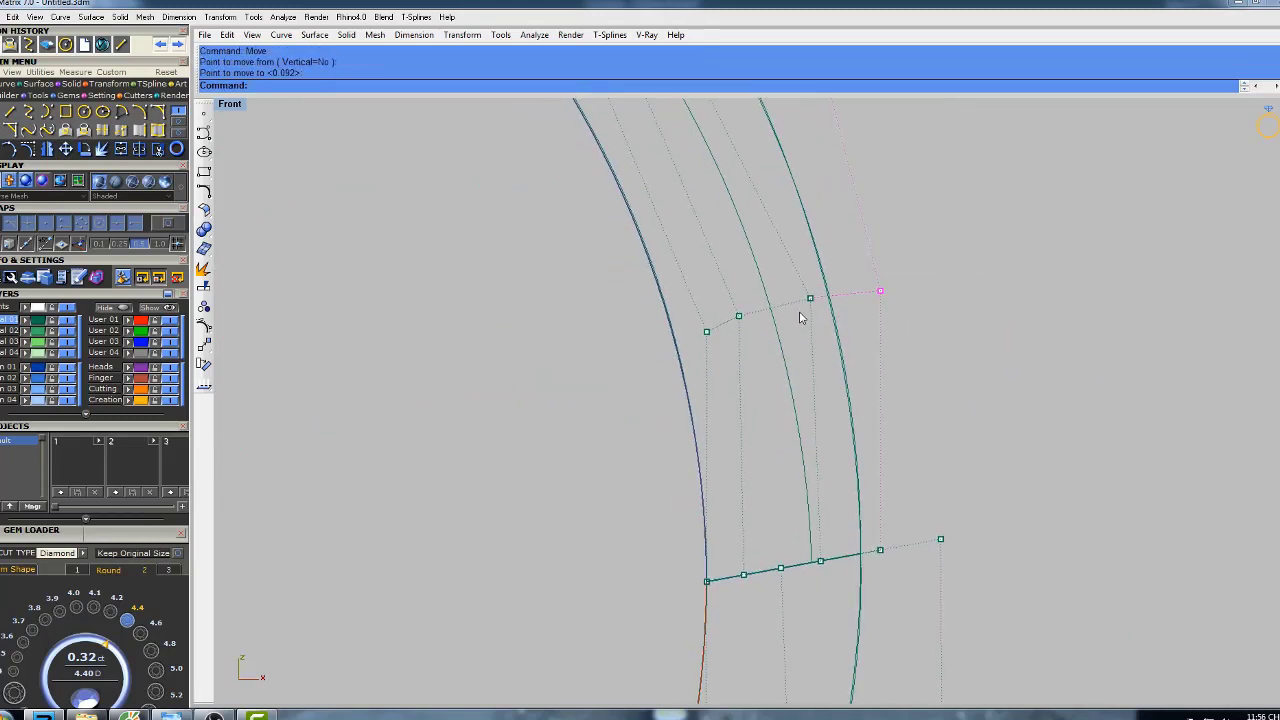
- In the row above the side profile, move the second and third pairs of control points slightly outward and down
right_click(825, 290)
click(865, 258)
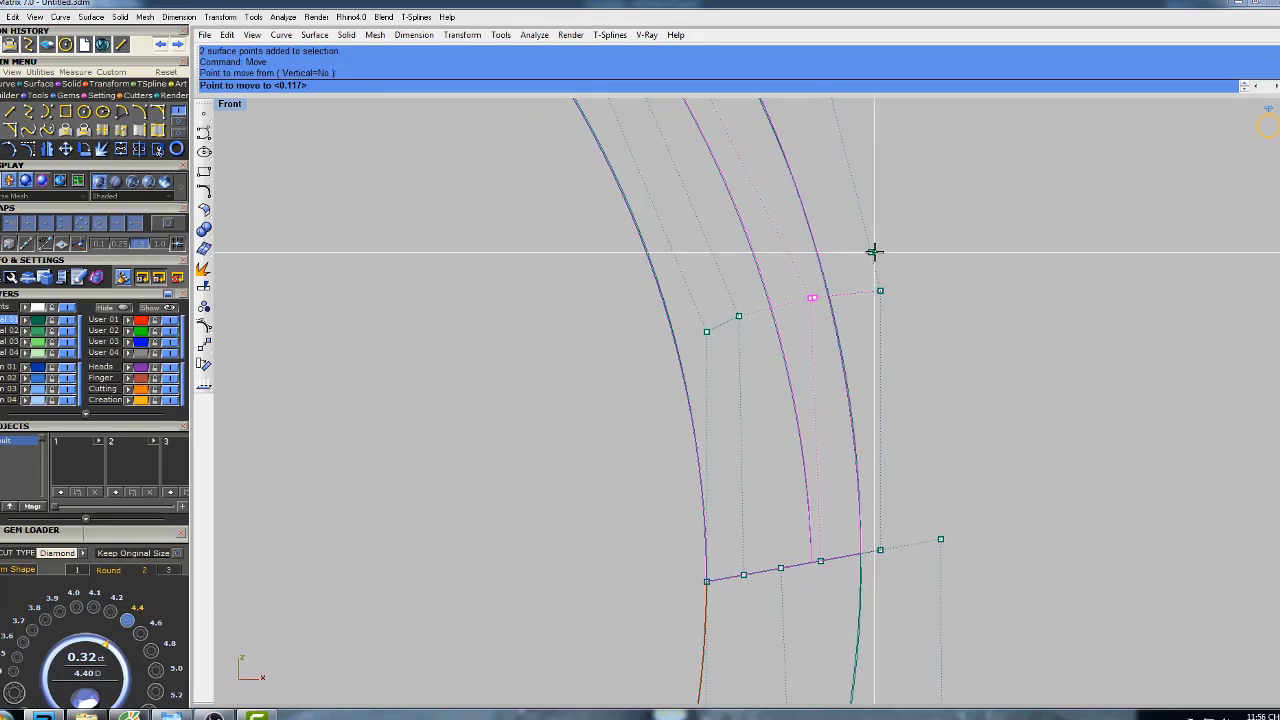
click(869, 252)
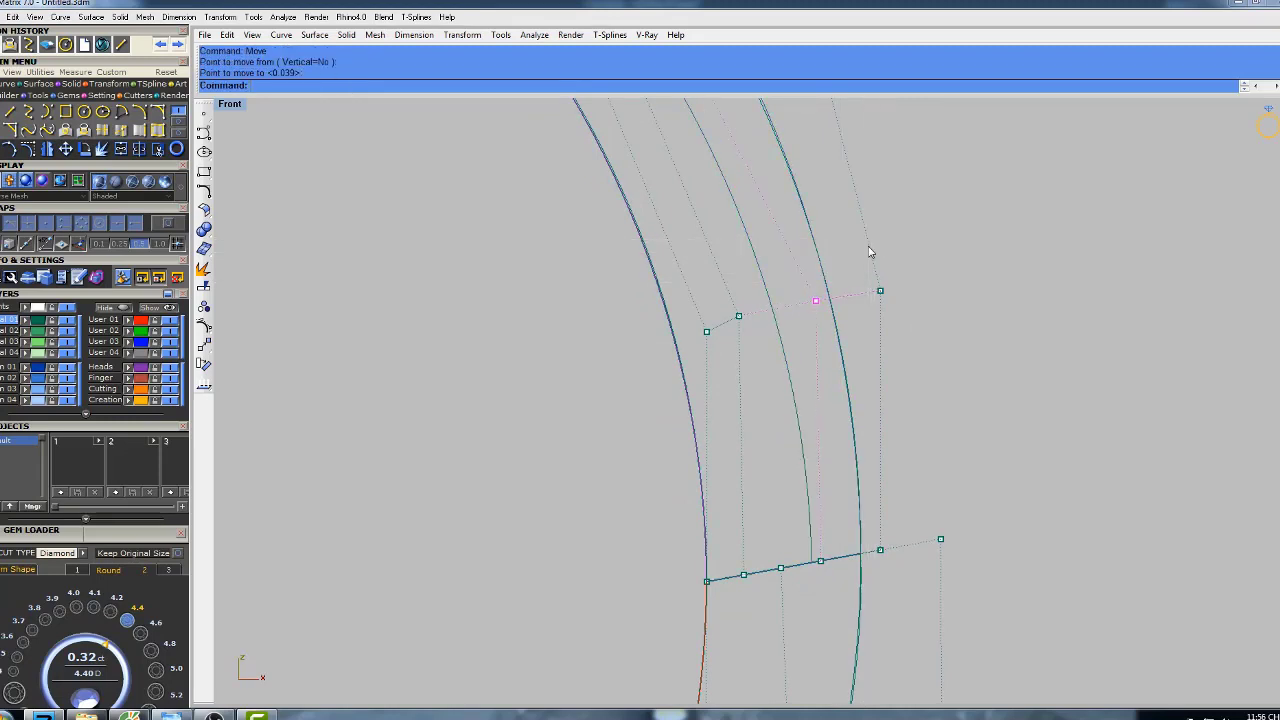
drag(747, 322, 755, 304)
right_click(782, 256)
click(795, 235)
click(797, 239)
- Shade the ring shank with Shade and examine its form in the Front and Right views
scroll(824, 365, down, 8)
scroll(835, 398, down, 4)
mouse_move(870, 318)
right_down()
mouse_move(867, 364)
mouse_move(886, 341)
right_up()
text(s)
key(Return)
scroll(866, 366, down, 3)
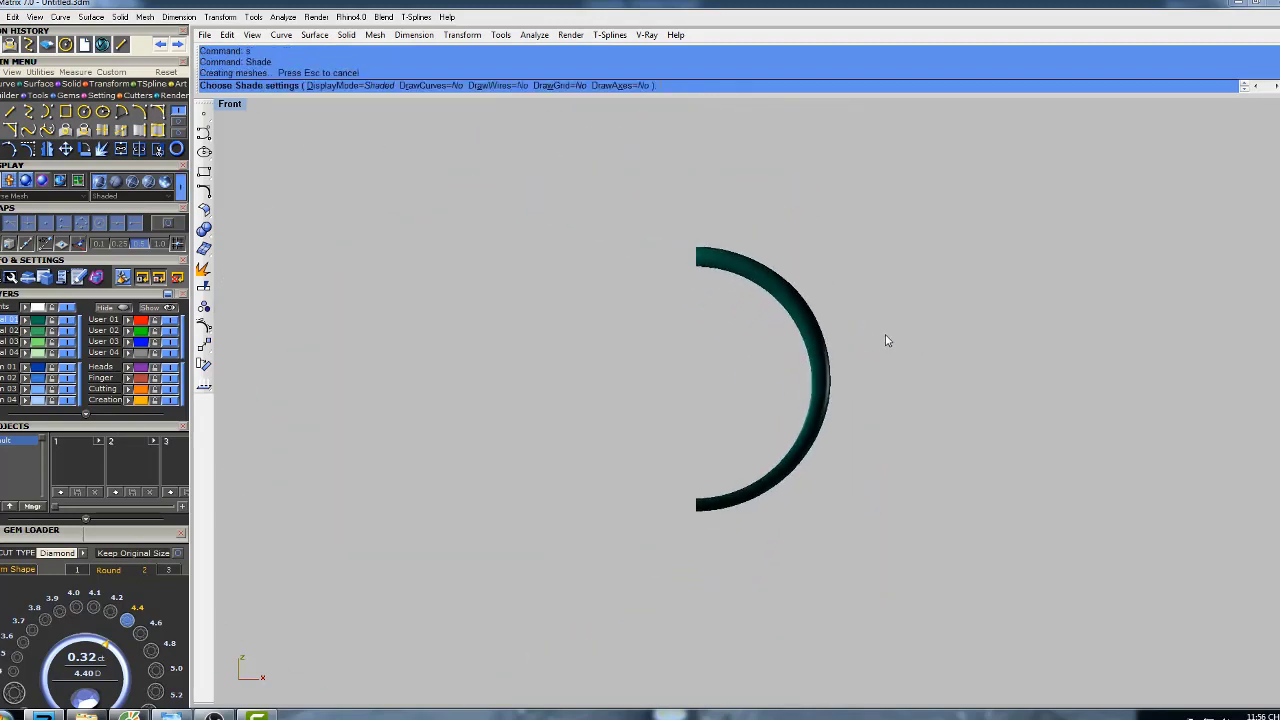
double_click(228, 106)
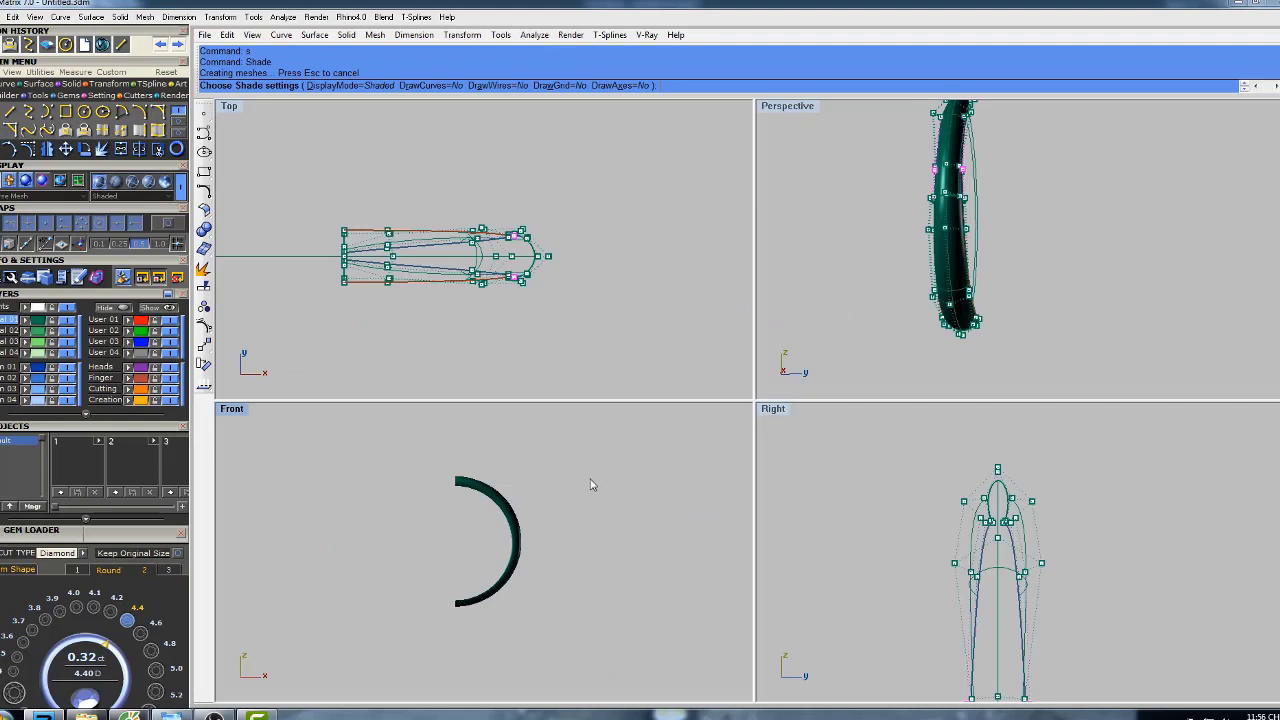
right_drag(590, 480, 592, 451)
mouse_move(982, 546)
right_down()
mouse_move(974, 491)
mouse_move(997, 448)
right_up()
scroll(974, 491, down, 3)
scroll(993, 459, down, 3)
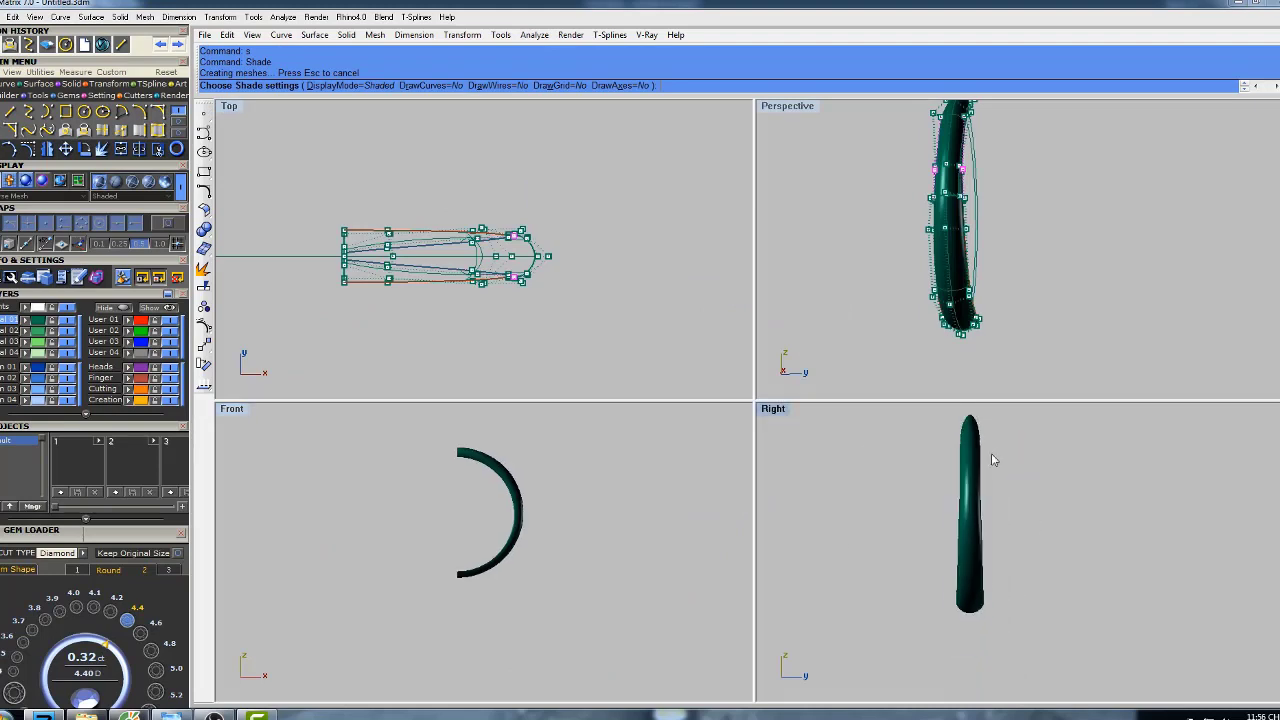
double_click(775, 409)
scroll(700, 260, up, 5)
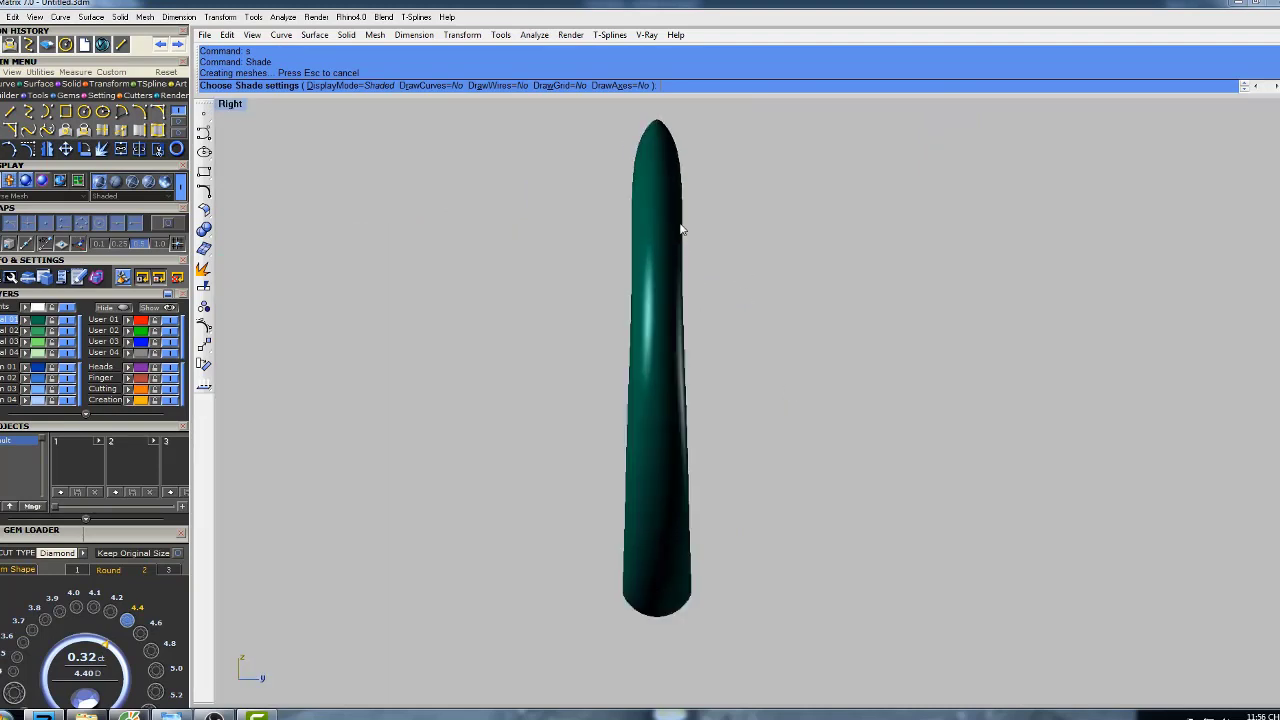
key(Escape)
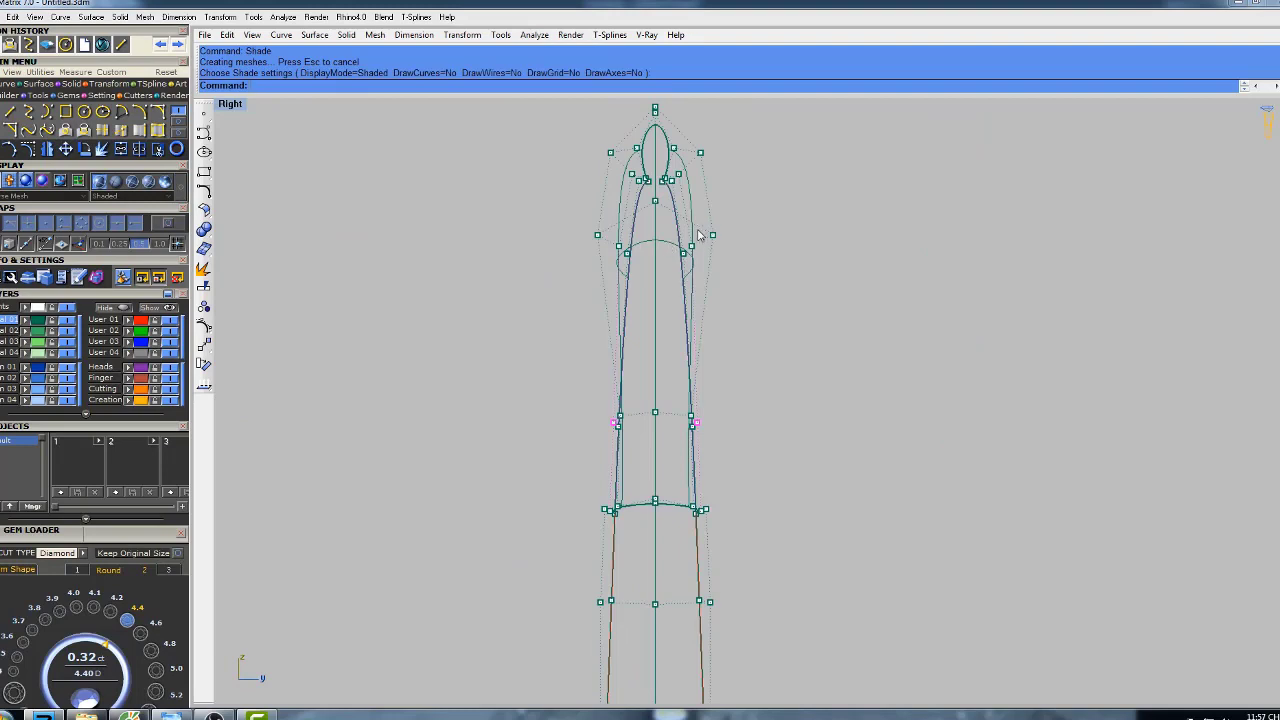
- Scale the two outermost pairs of control points near the ring's top inward with Scale1D by about 0.79 from the centreline
click(712, 235)
shift+drag(604, 245, 607, 249)
right_drag(722, 218, 723, 264)
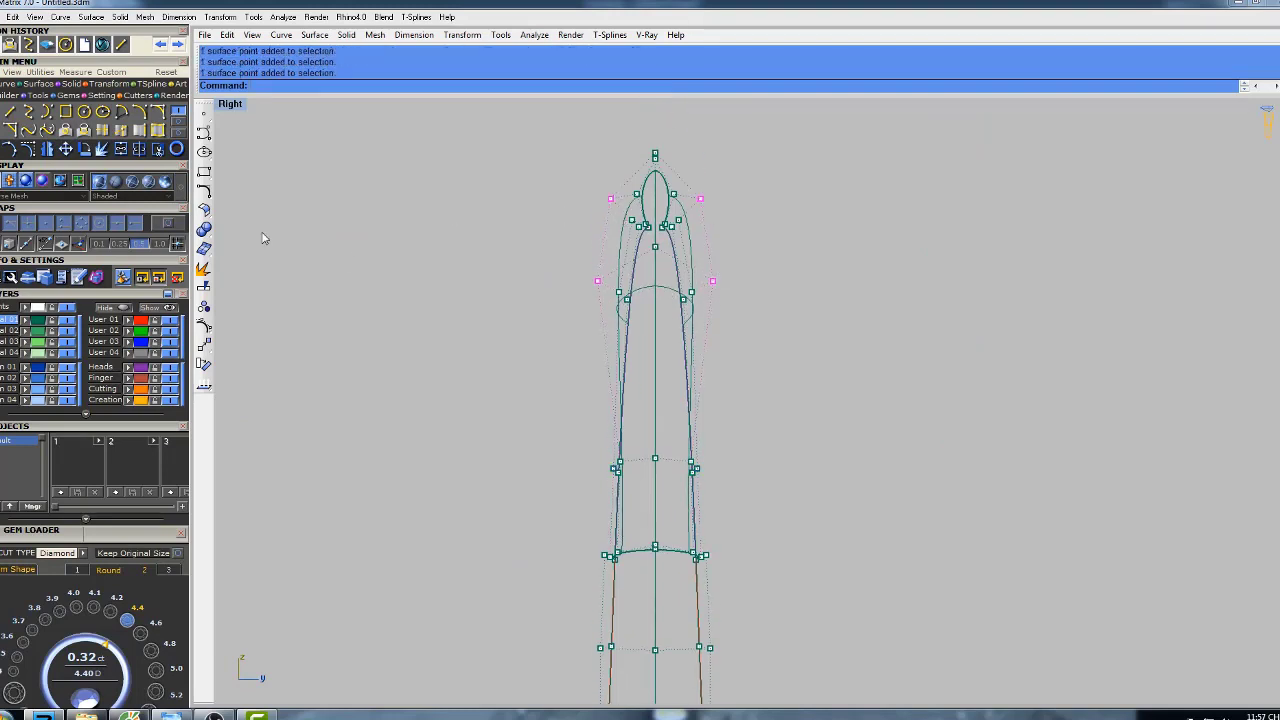
text(Scal)
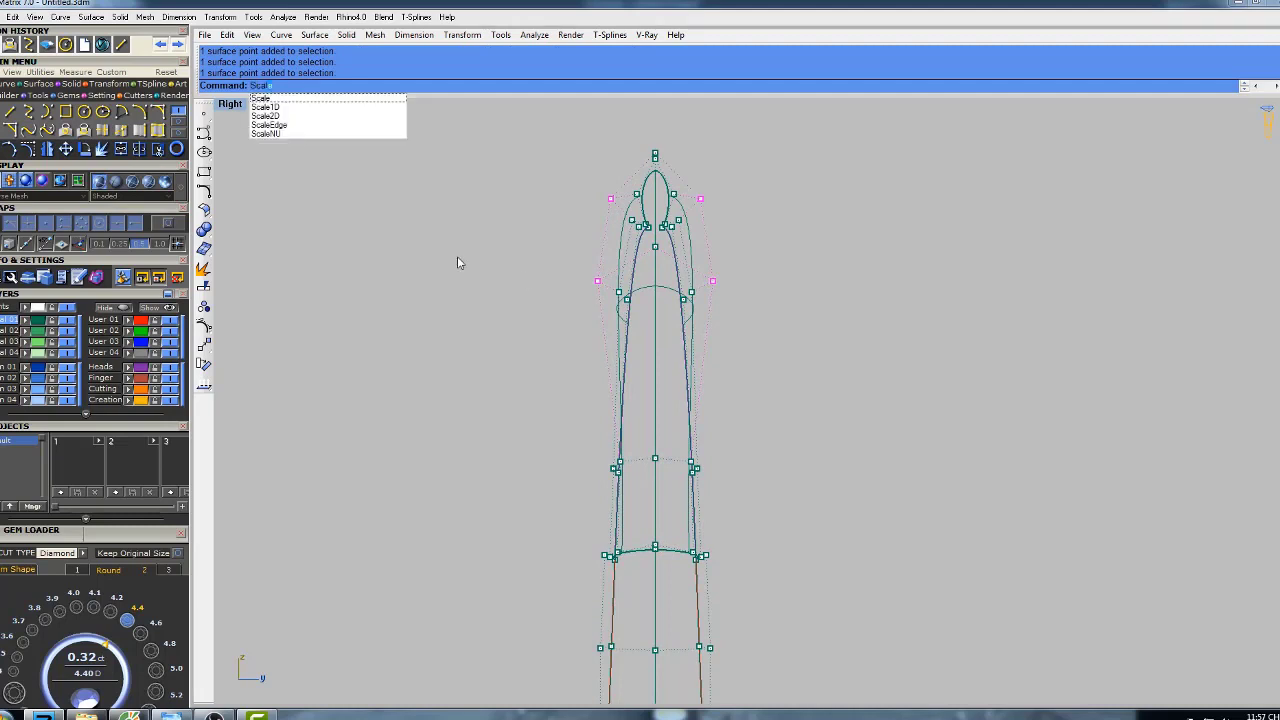
click(291, 107)
right_drag(740, 320, 726, 306)
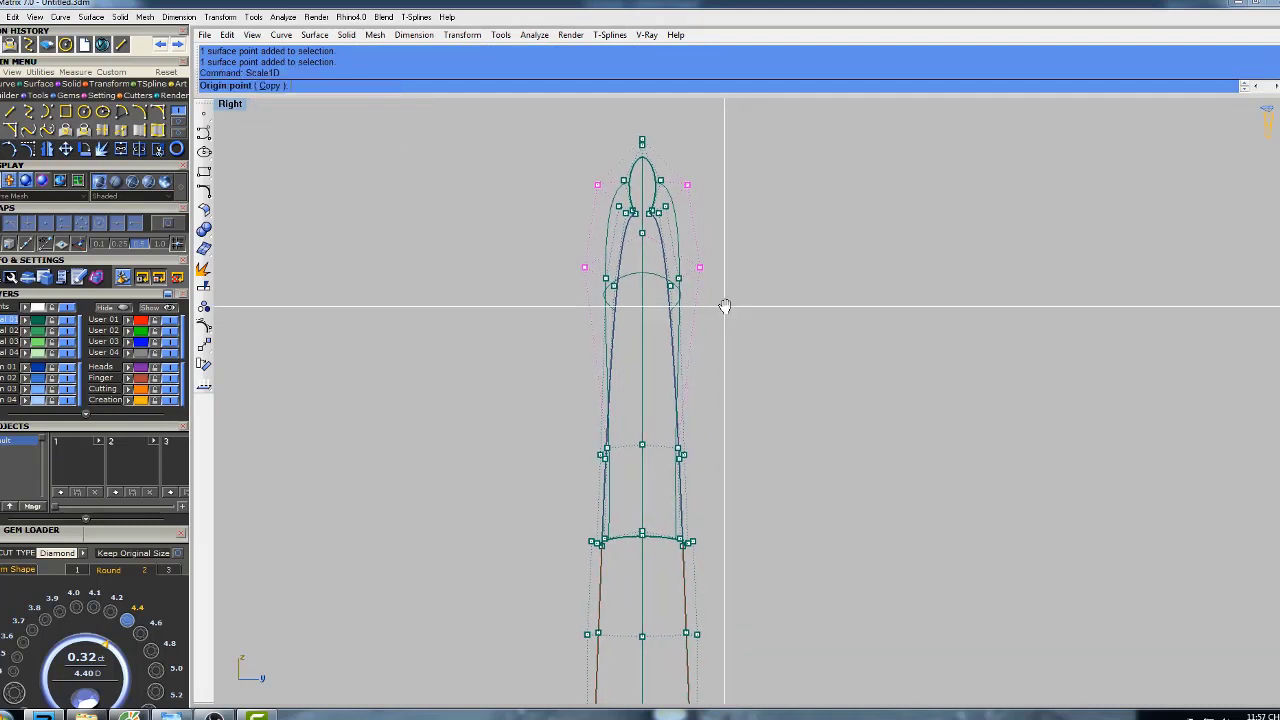
click(646, 150)
click(1040, 192)
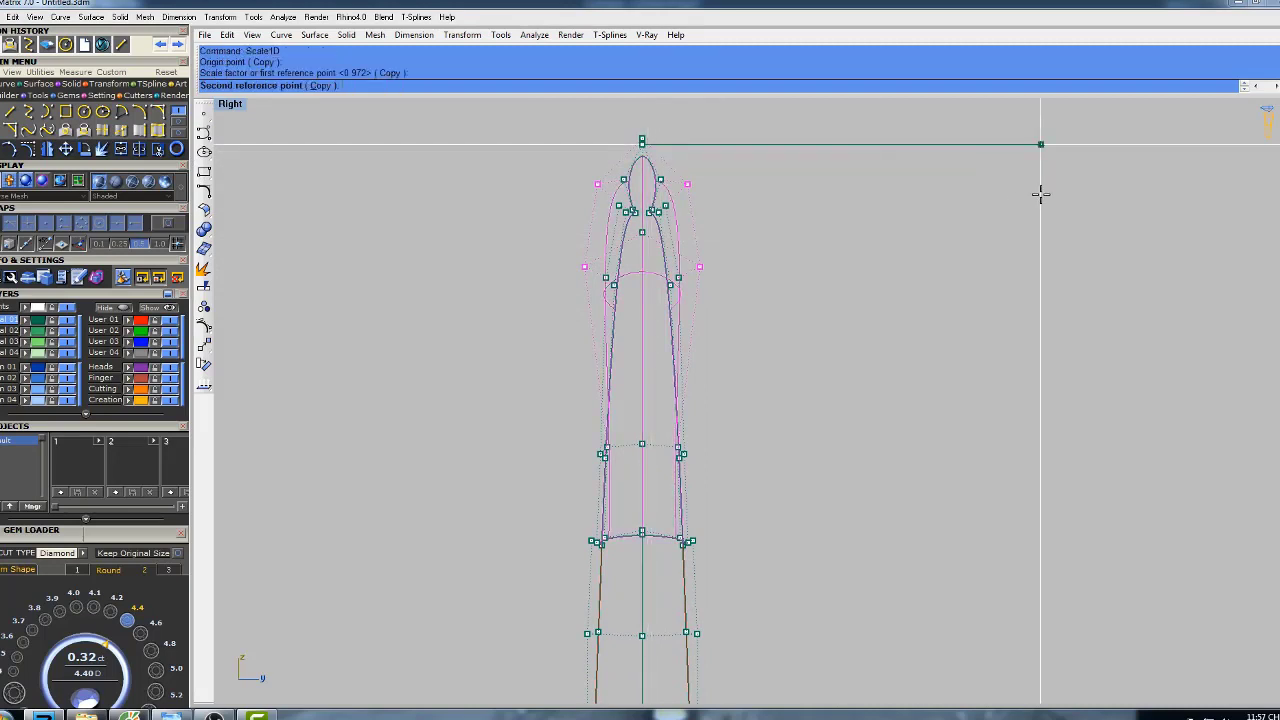
click(962, 192)
- Set the Right viewport to shaded display and inspect the shank around the side profile
text(se)
key(Return)
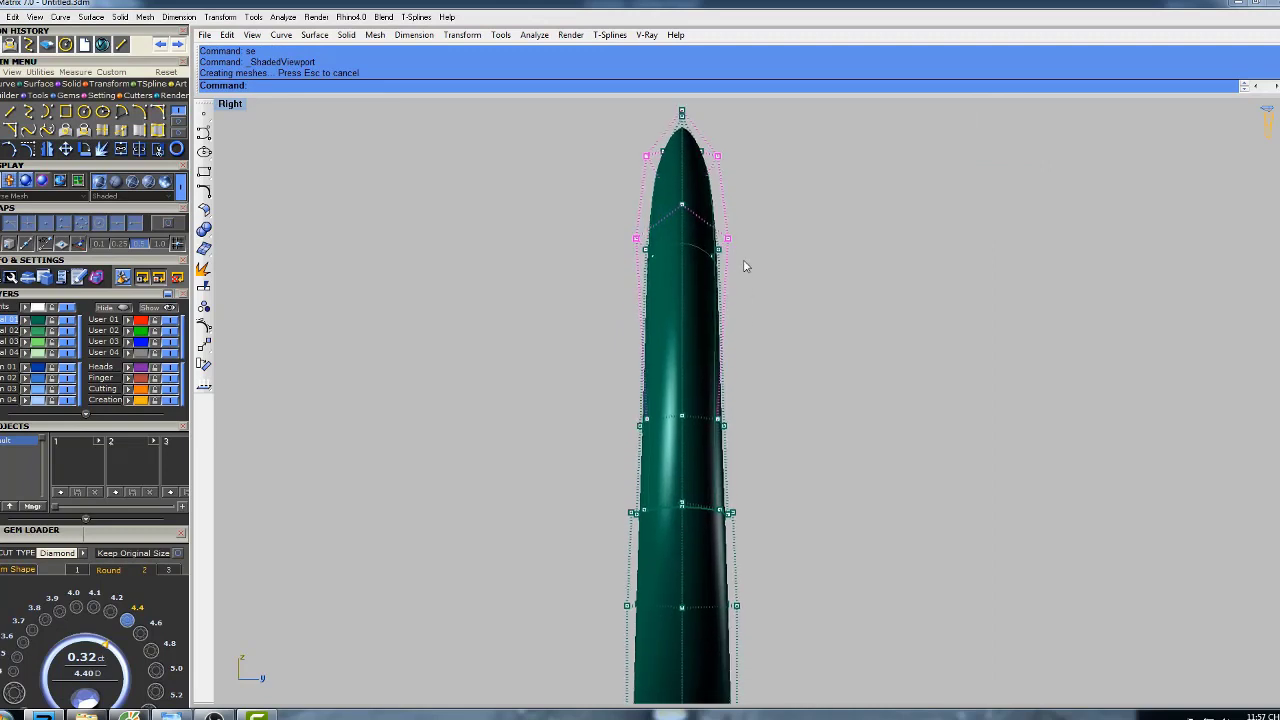
scroll(707, 450, up, 3)
right_drag(707, 450, 730, 340)
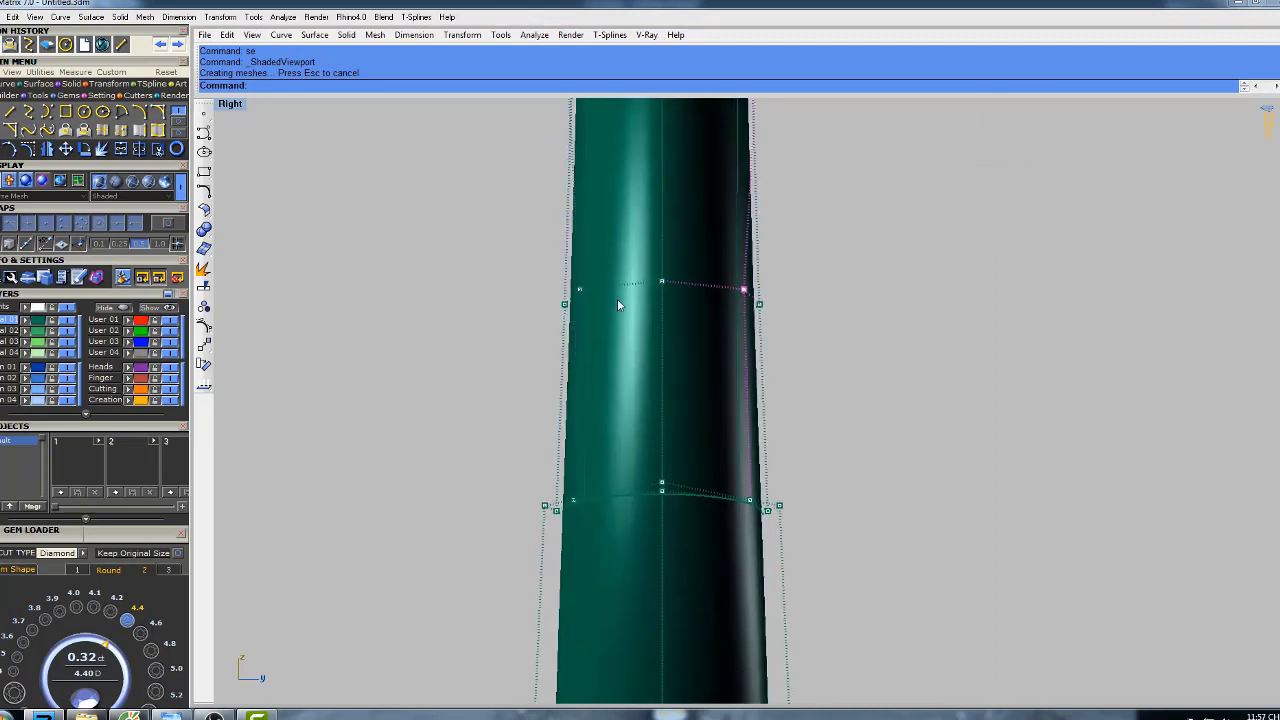
right_drag(716, 296, 693, 402)
- Scale the outer pair of shoulder control points inward across the width with Scale1D by about 0.88 from the centreline
scroll(693, 402, down, 4)
right_drag(727, 199, 718, 265)
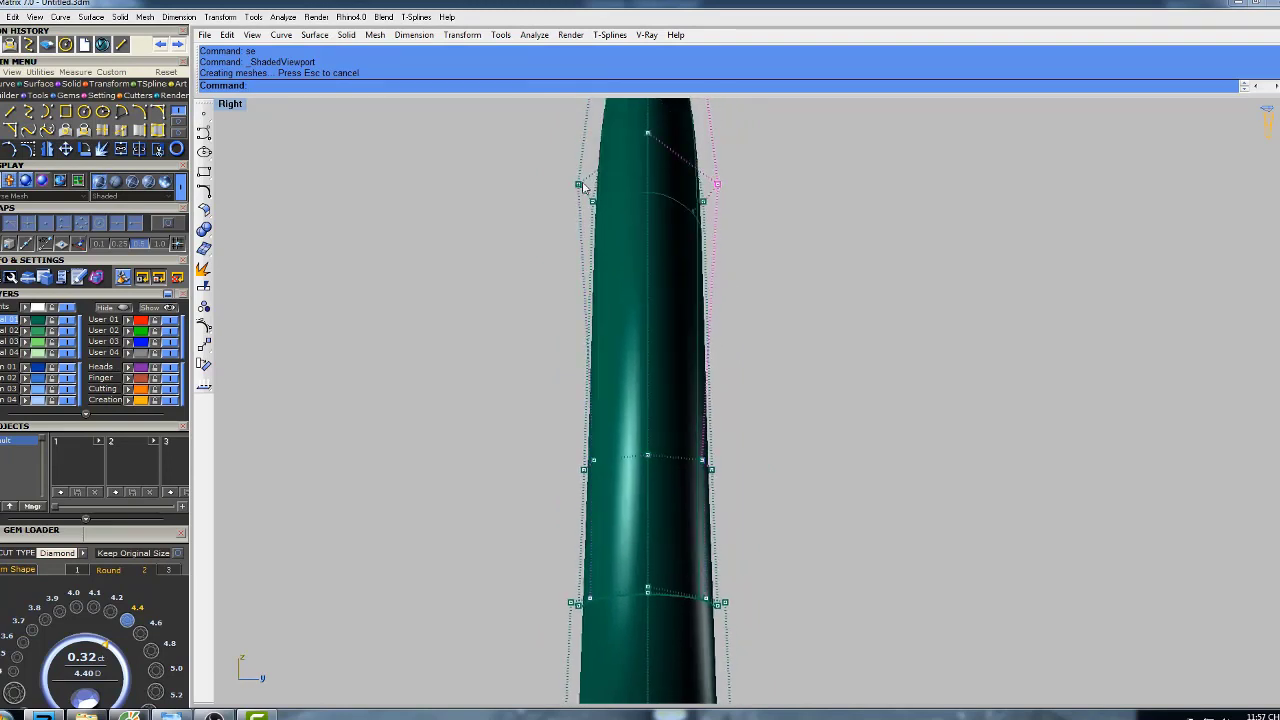
right_drag(688, 188, 702, 360)
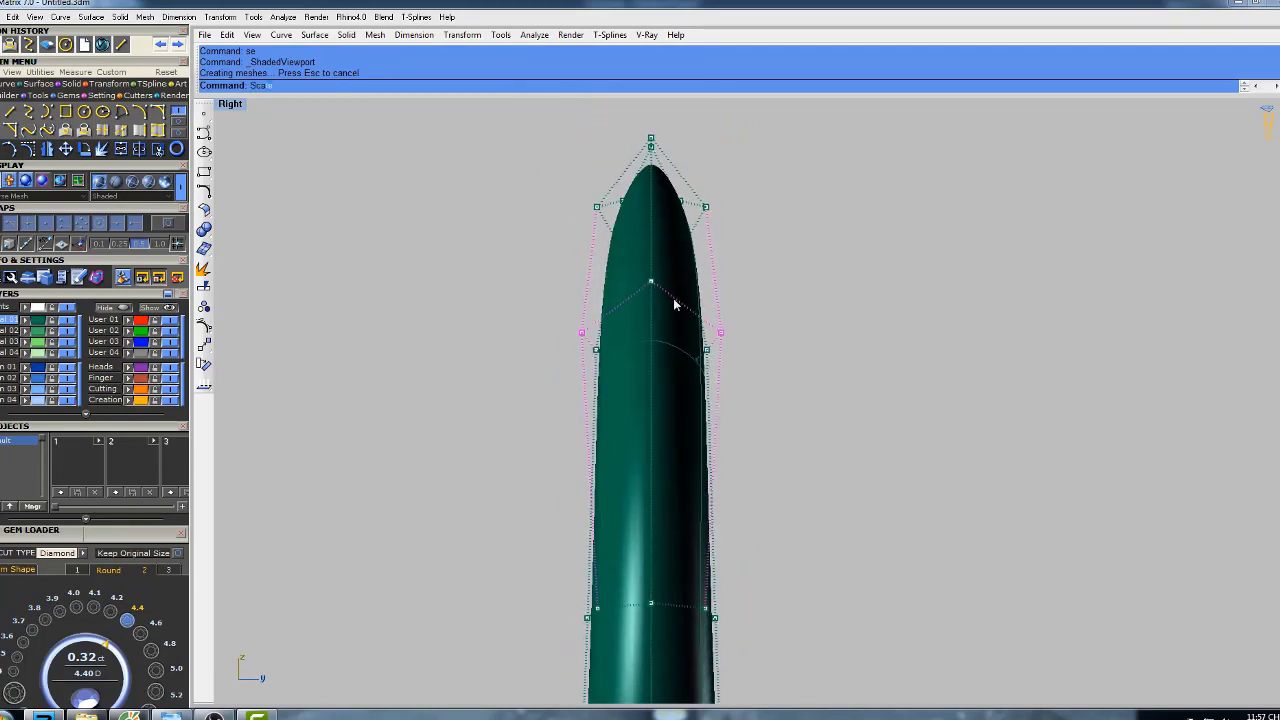
click(288, 112)
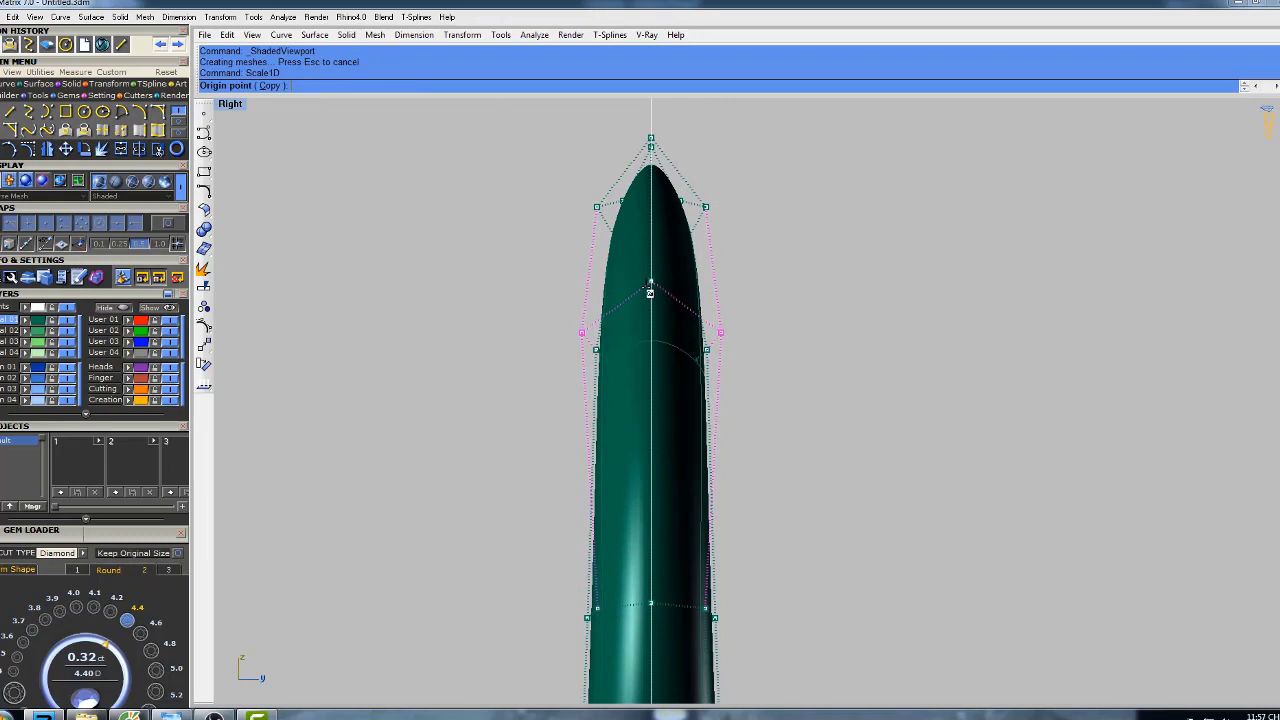
click(714, 617)
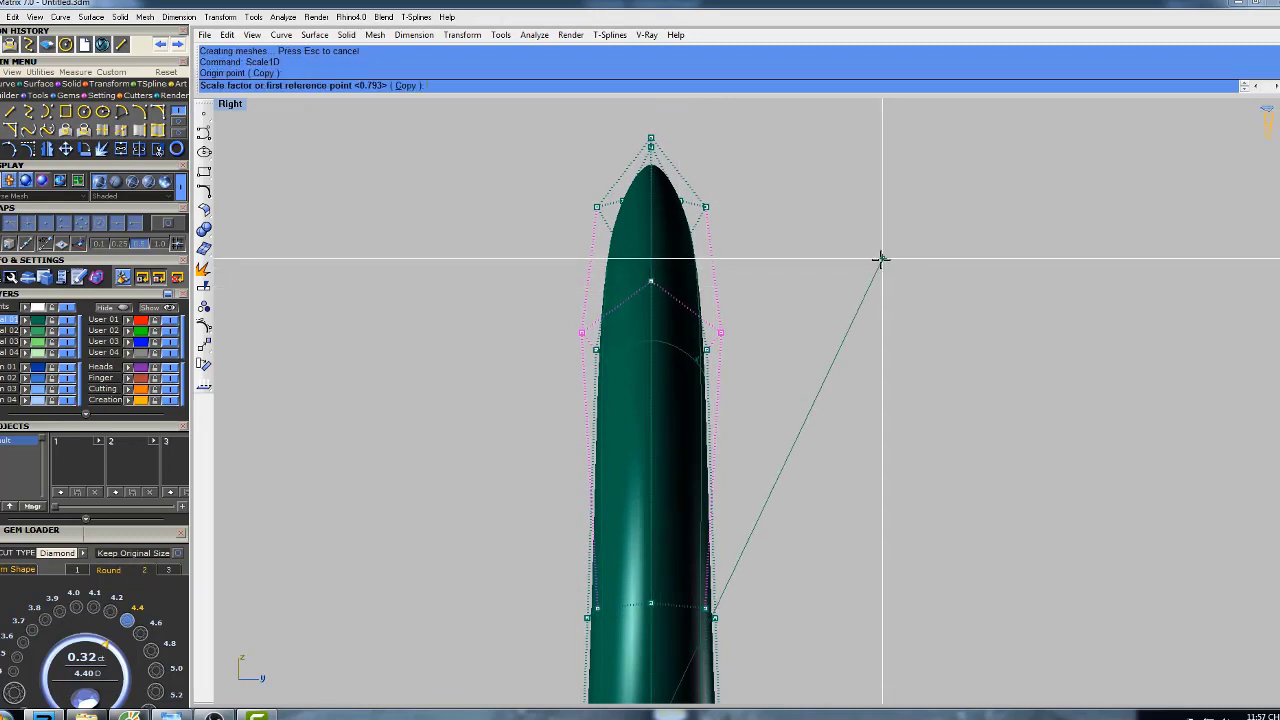
scroll(845, 421, down, 3)
scroll(900, 470, up, 2)
click(1201, 459)
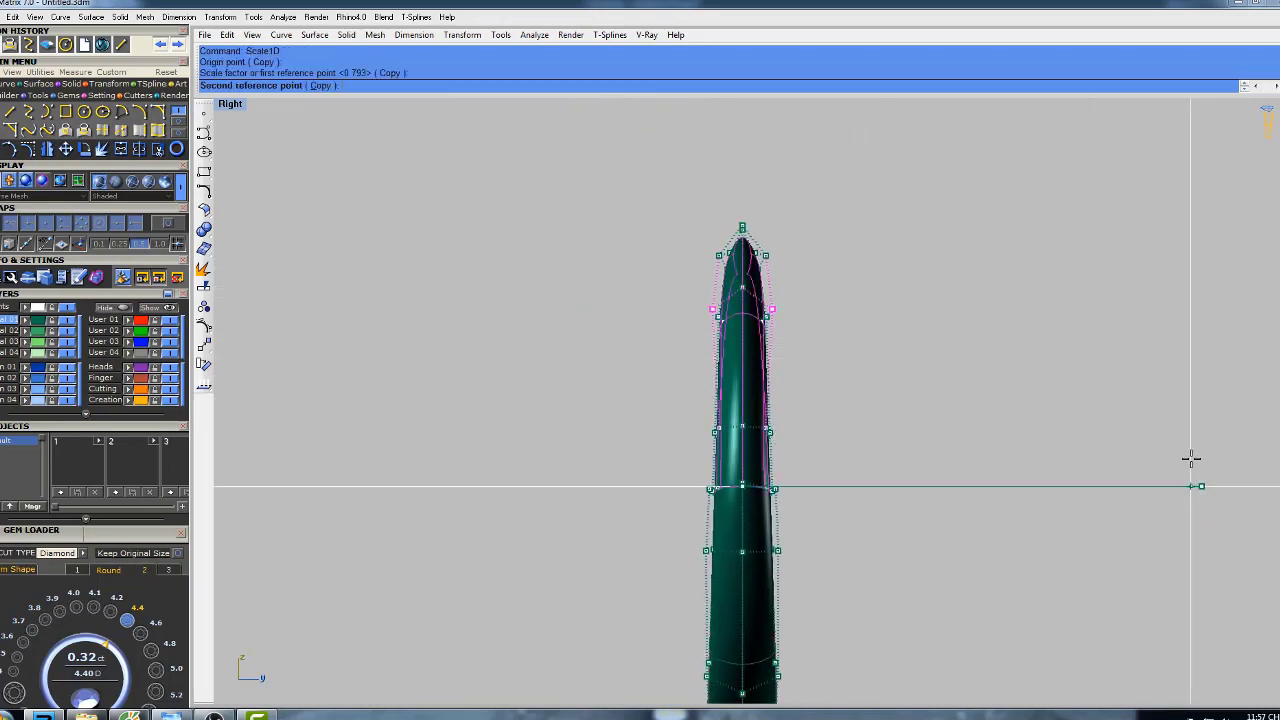
click(1146, 449)
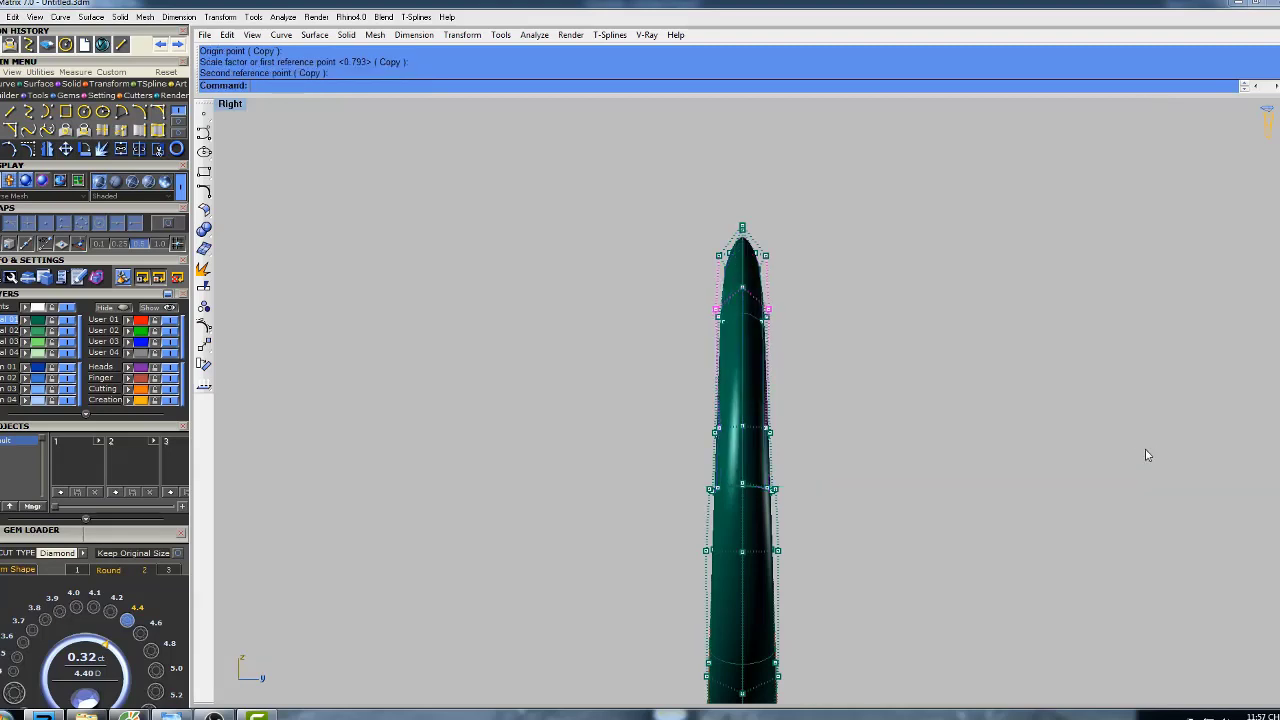
- Scale the same shoulder pair further inward with Scale1D by about 0.91 from the centreline
scroll(775, 320, up, 3)
right_click(751, 254)
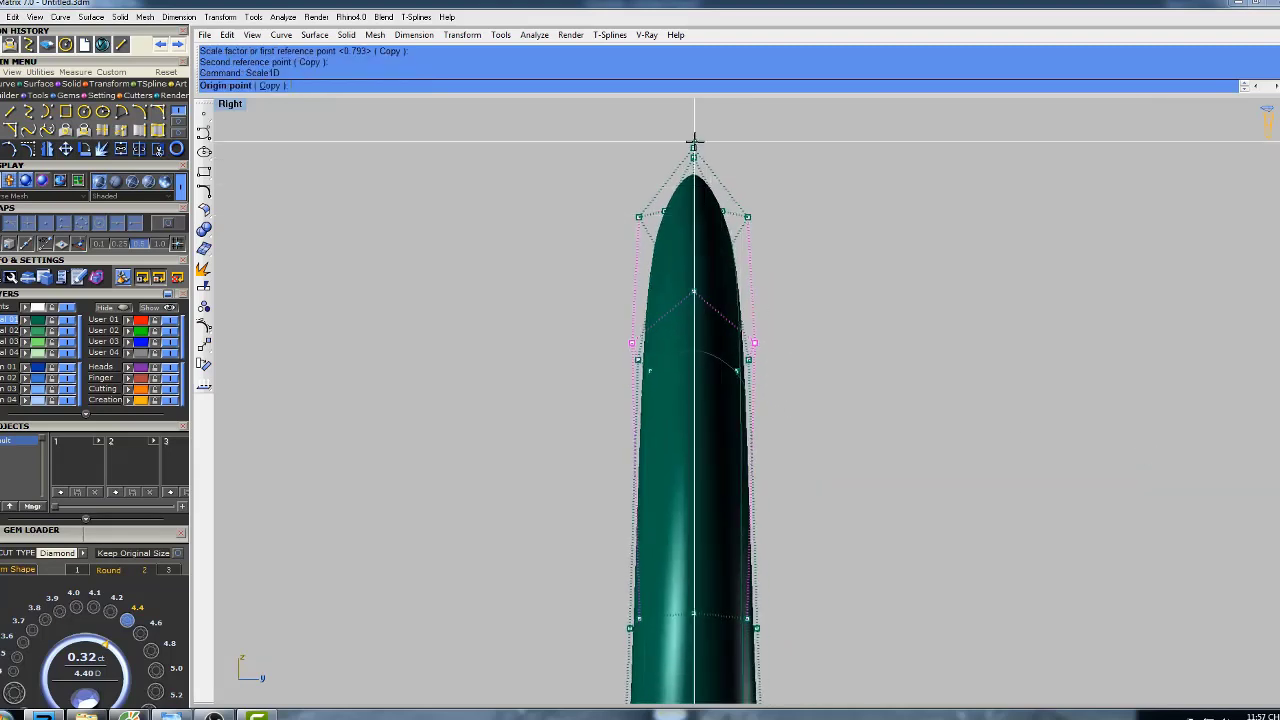
click(692, 145)
click(1068, 142)
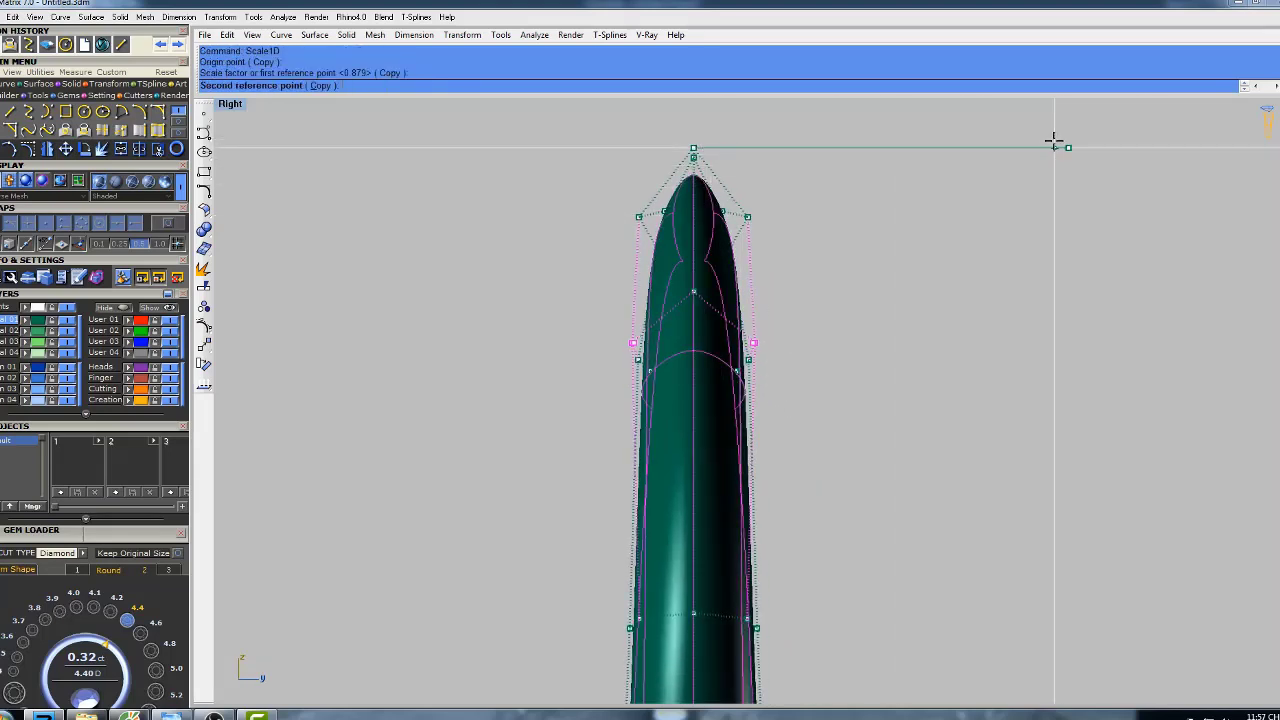
click(780, 205)
- Scale the outer pair of control points nearest the ring's tip inward across the width with Scale1D from the centreline
click(748, 273)
key(Return)
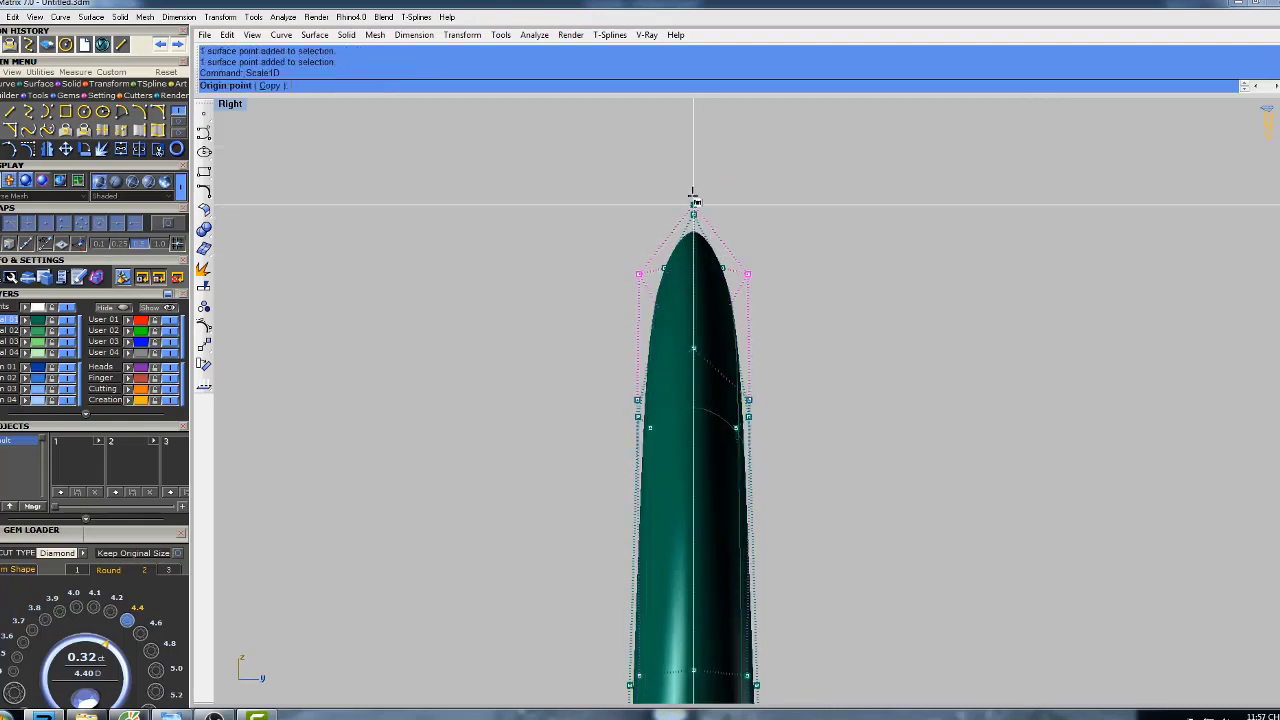
click(693, 205)
click(1054, 205)
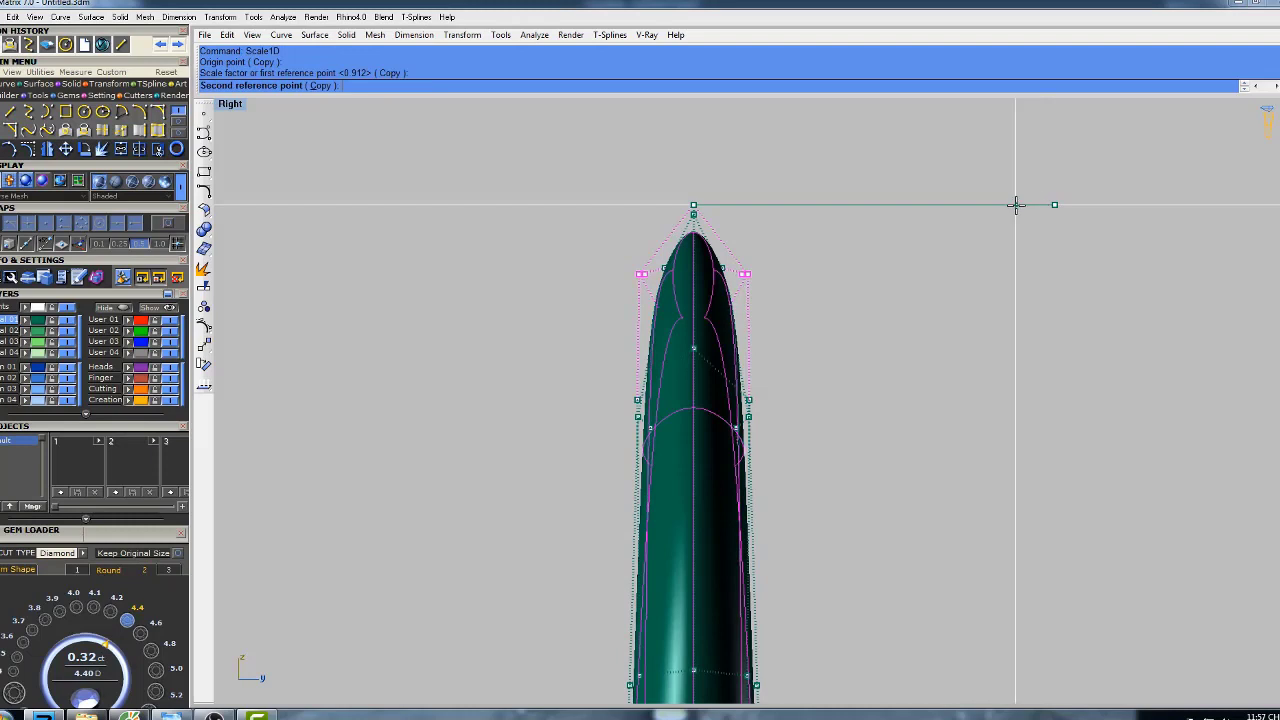
click(958, 211)
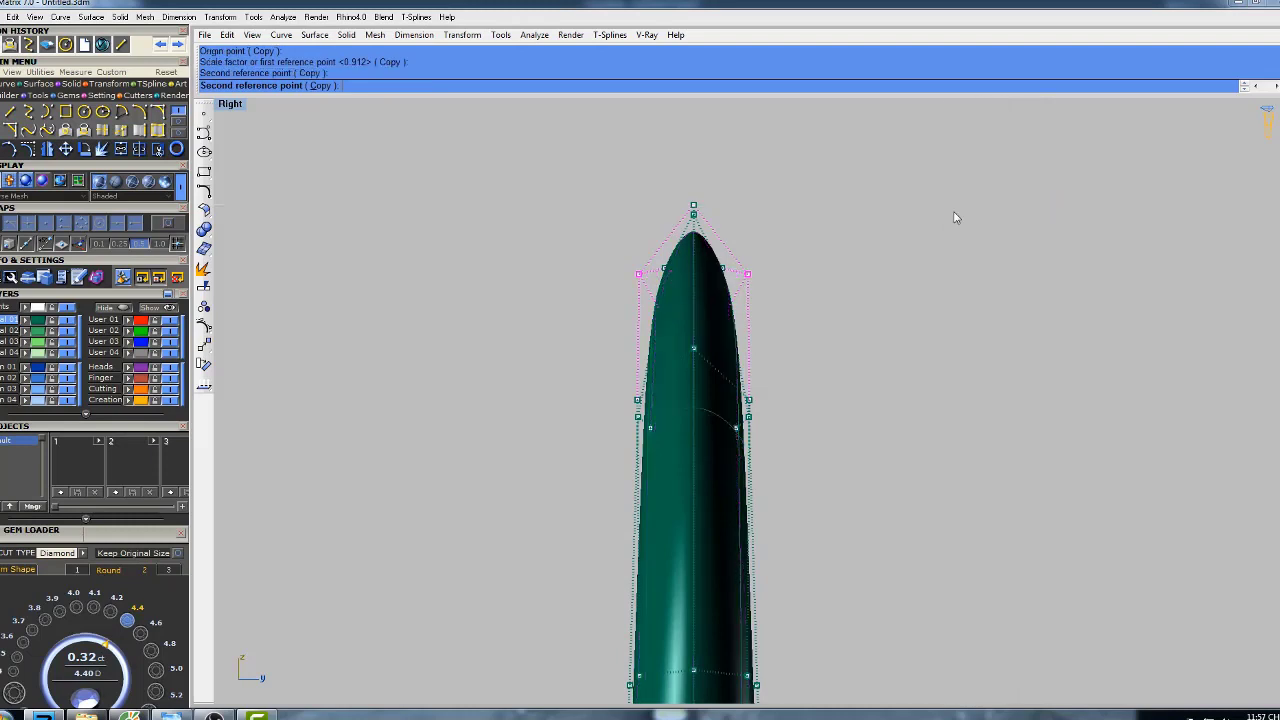
right_drag(798, 313, 792, 263)
scroll(792, 263, down, 2)
right_drag(754, 341, 753, 262)
scroll(753, 262, down, 4)
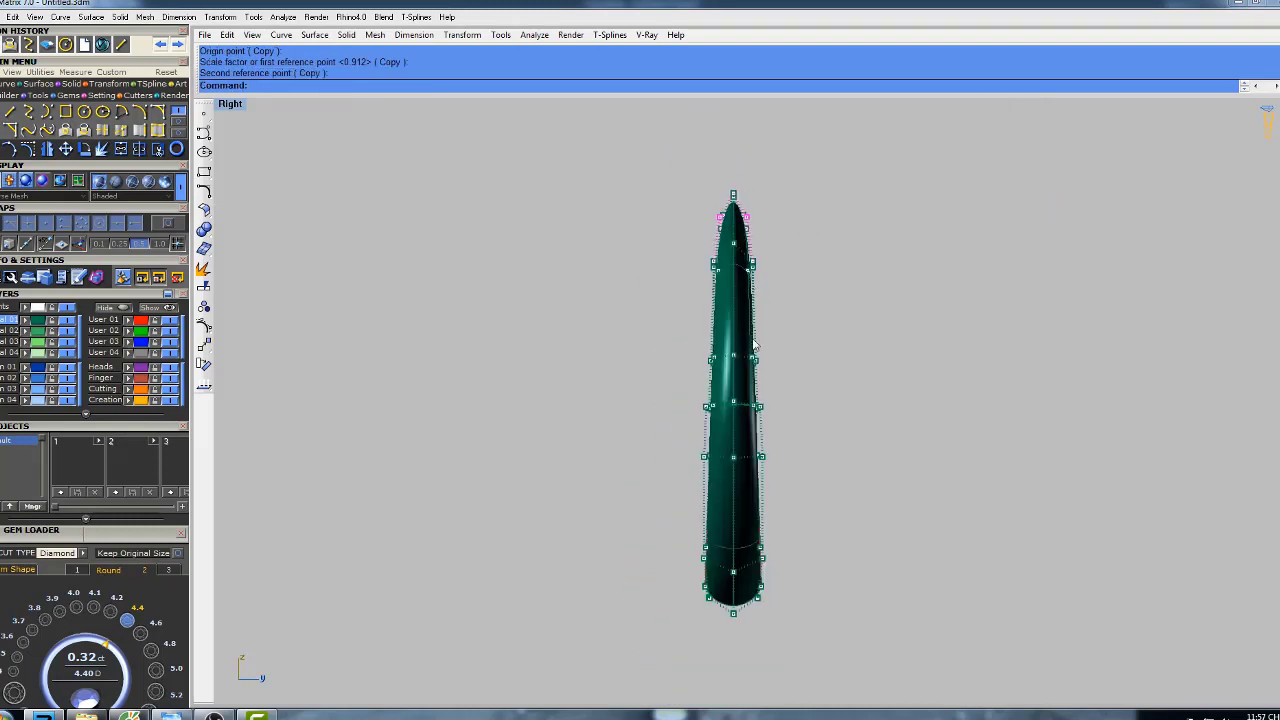
- Inspect the shank's width taper in shaded preview from the side and up close around the shoulder in perspective
scroll(752, 377, up, 4)
right_drag(766, 361, 743, 325)
text(s)
key(Return)
scroll(766, 325, down, 3)
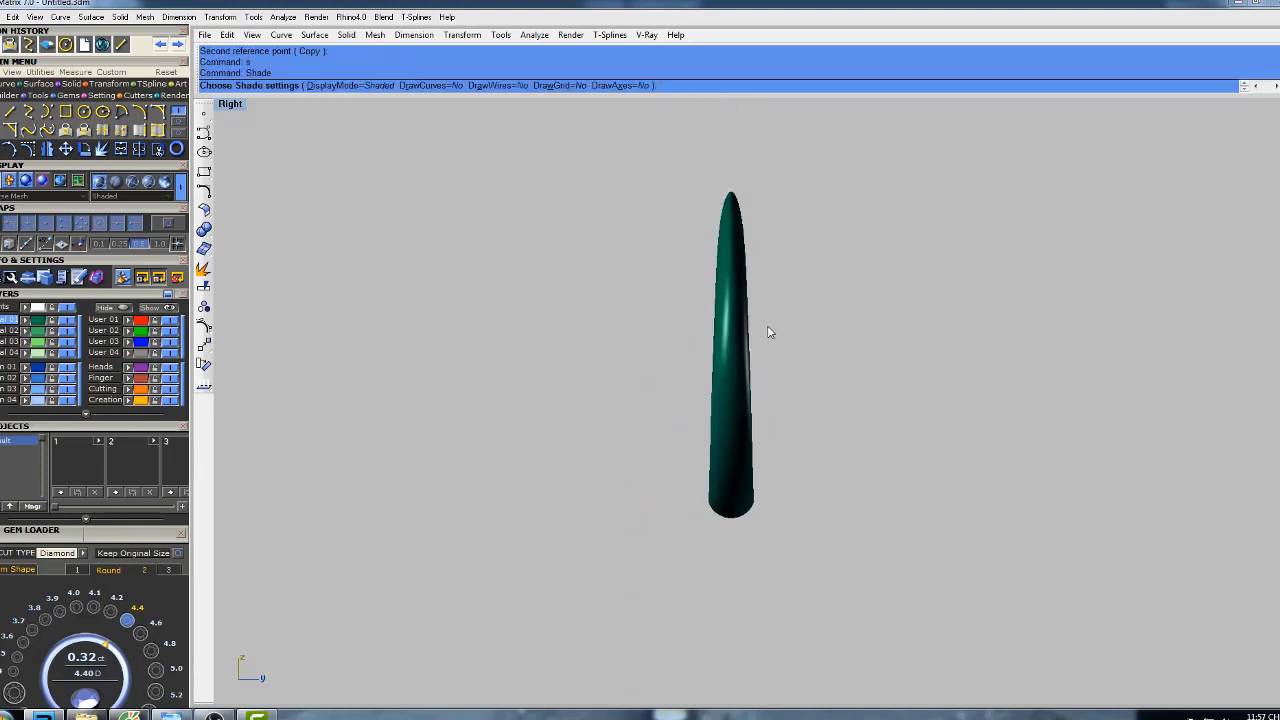
scroll(757, 349, up, 4)
key(ctrl+F4)
right_drag(765, 370, 772, 258)
scroll(660, 195, up, 5)
mouse_move(660, 195)
right_down()
mouse_move(690, 249)
mouse_move(708, 228)
mouse_move(757, 297)
mouse_move(689, 243)
mouse_move(726, 373)
mouse_move(780, 423)
mouse_move(784, 543)
mouse_move(677, 535)
mouse_move(655, 394)
right_up()
scroll(689, 243, down, 5)
scroll(732, 346, up, 4)
mouse_move(732, 346)
right_down()
mouse_move(674, 260)
mouse_move(671, 272)
mouse_move(737, 309)
mouse_move(720, 306)
mouse_move(723, 271)
mouse_move(706, 282)
mouse_move(677, 363)
mouse_move(674, 503)
mouse_move(680, 400)
mouse_move(745, 449)
mouse_move(869, 380)
right_up()
right_click(745, 449)
right_drag(913, 487, 694, 484)
right_drag(838, 411, 795, 399)
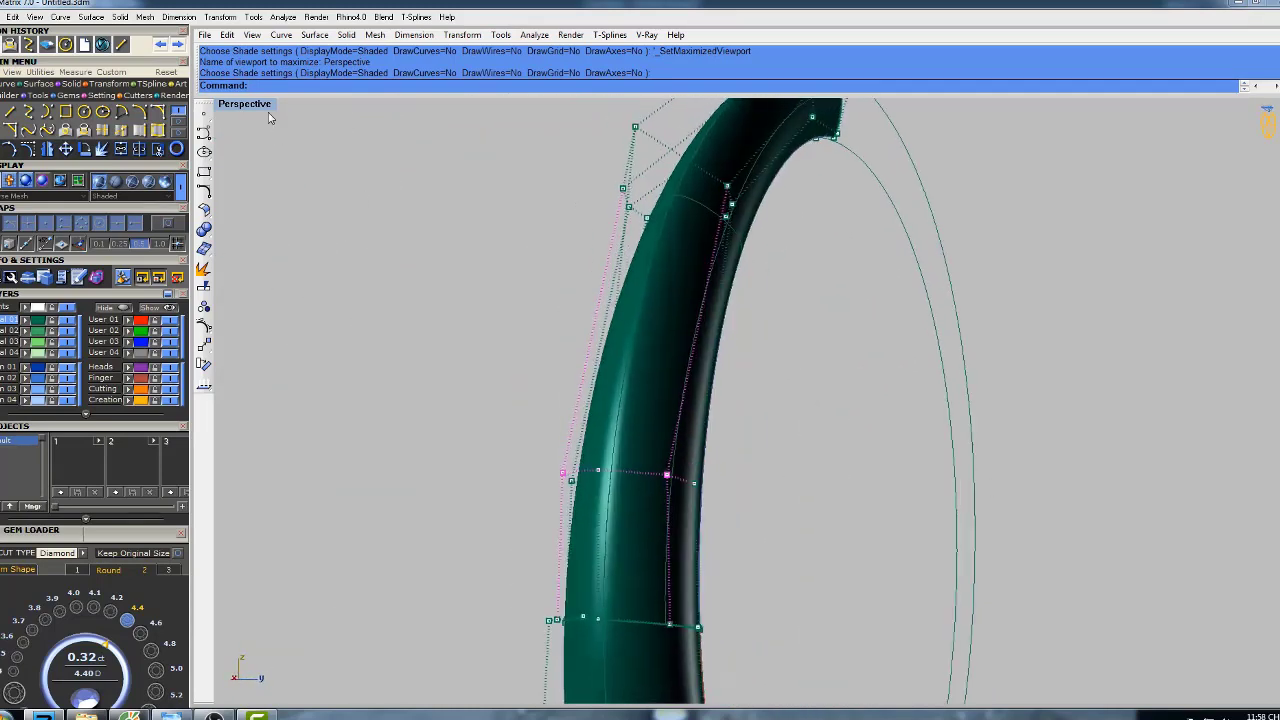
- Move the selected control-point pair just above the ring's side seam outward about 0.11 mm in the Front view
double_click(261, 104)
scroll(513, 508, up, 5)
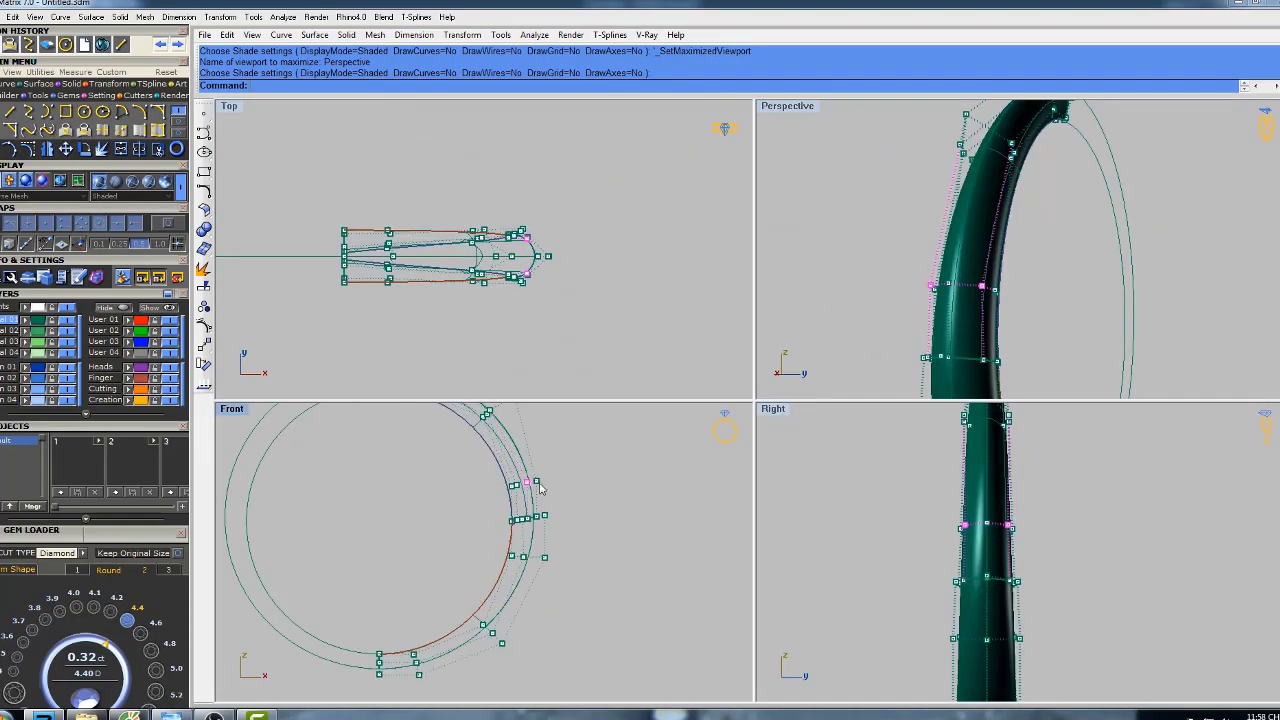
double_click(229, 411)
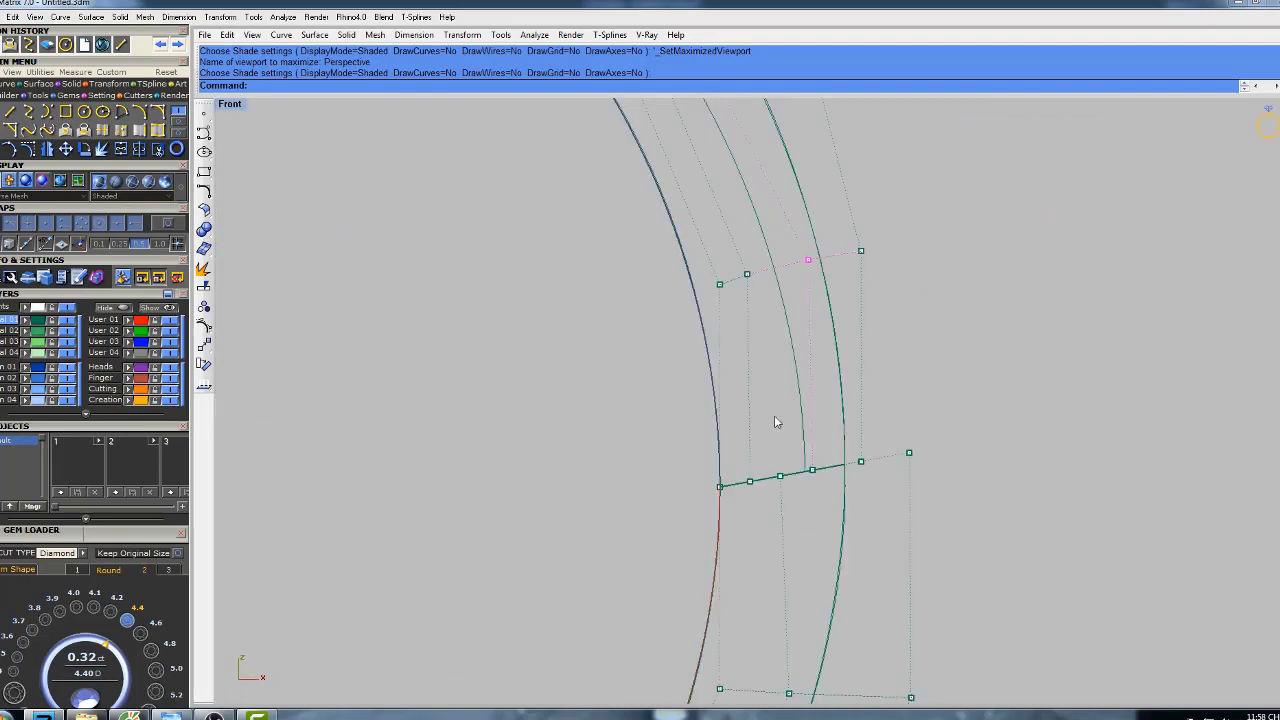
scroll(785, 412, down, 5)
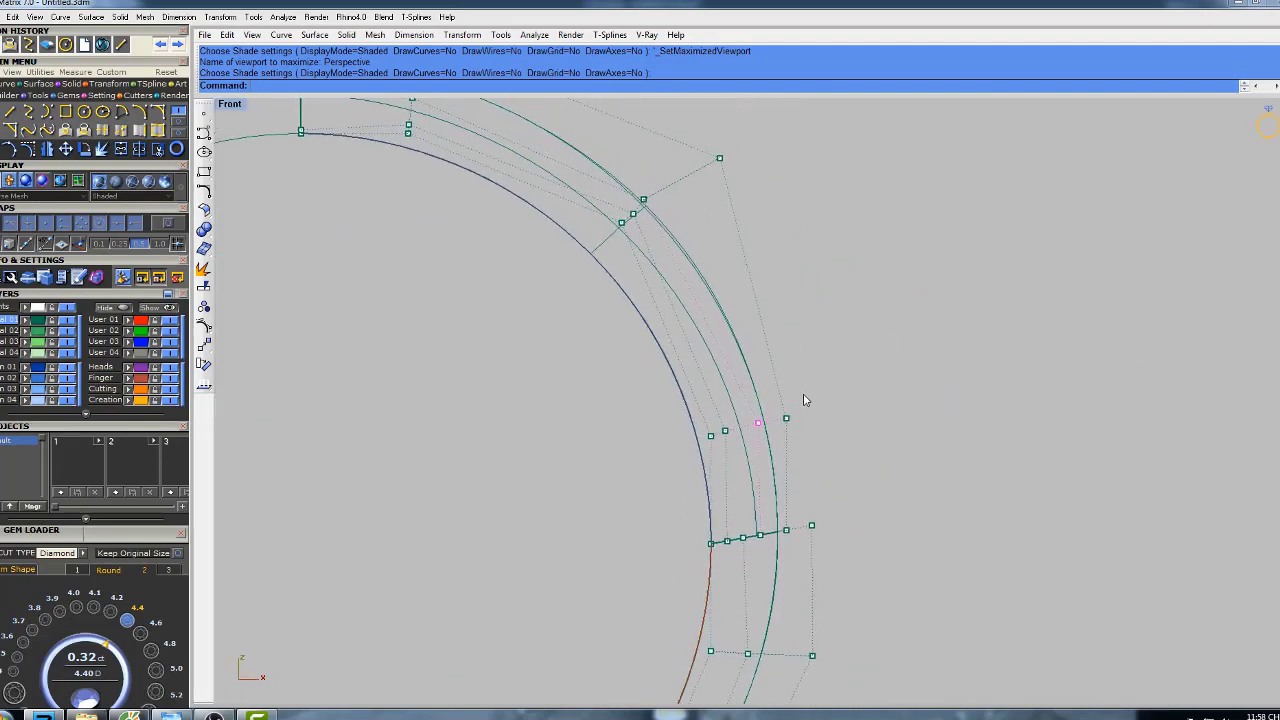
text(ve)
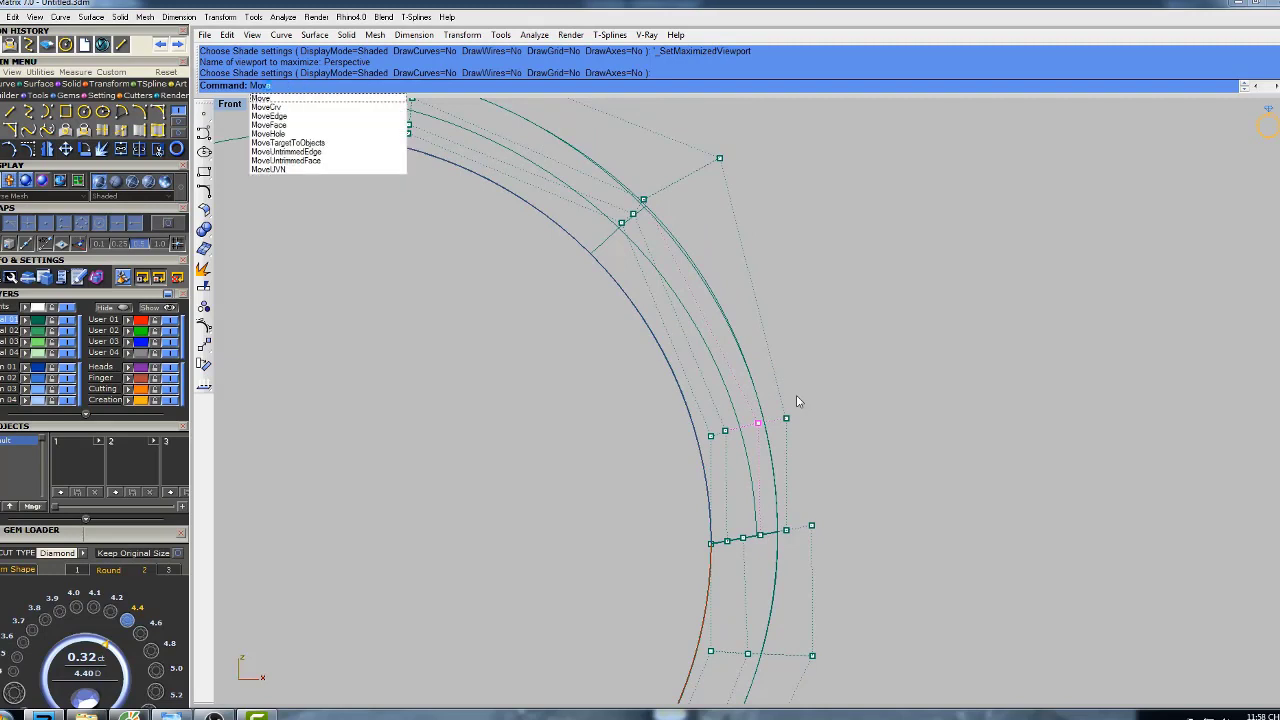
key(Return)
click(801, 343)
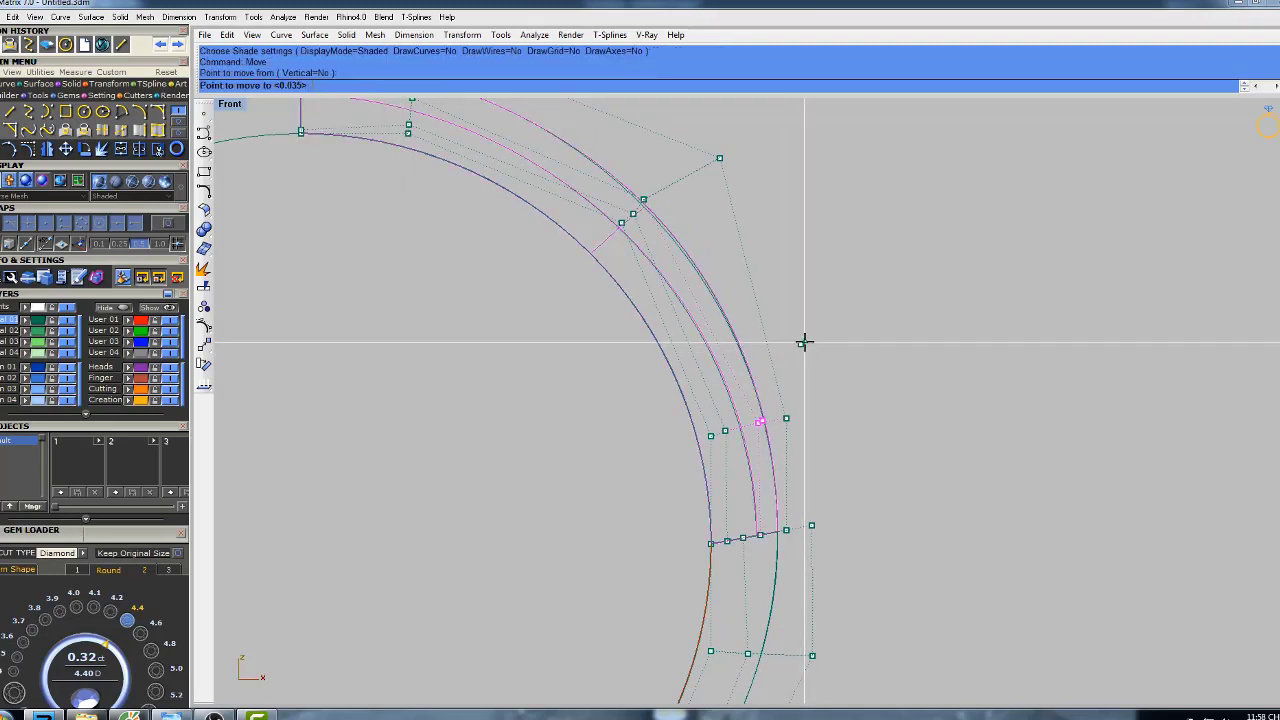
click(883, 343)
- Move the side control-point pair at the upper shoulder outward about 0.23 mm, and by about 0.09 mm more
scroll(650, 275, up, 5)
click(650, 275)
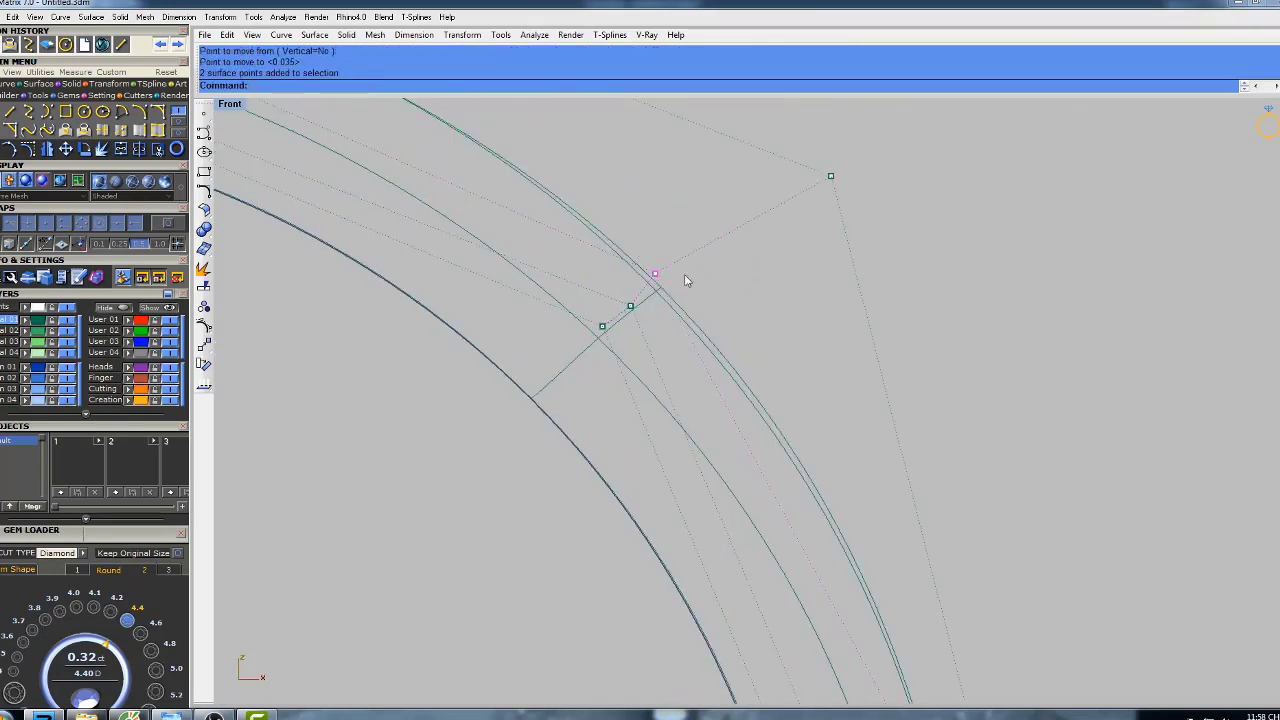
key(Return)
click(695, 251)
click(713, 233)
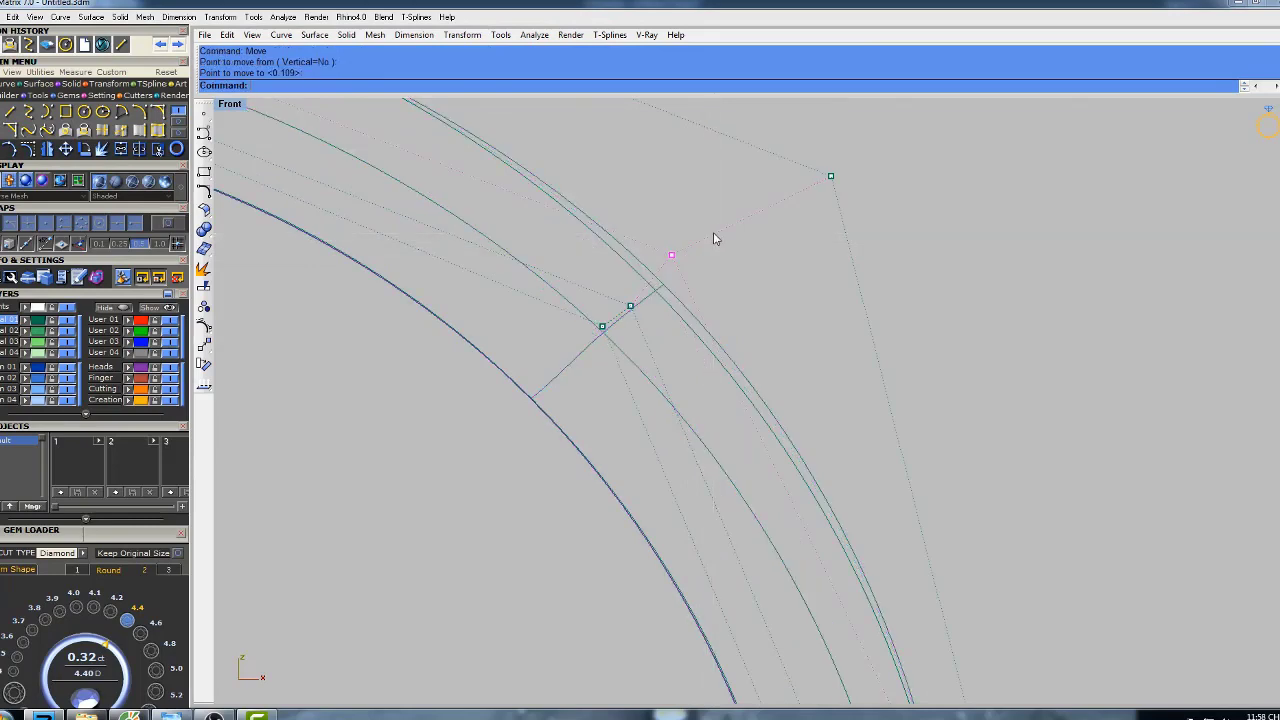
key(Return)
click(714, 231)
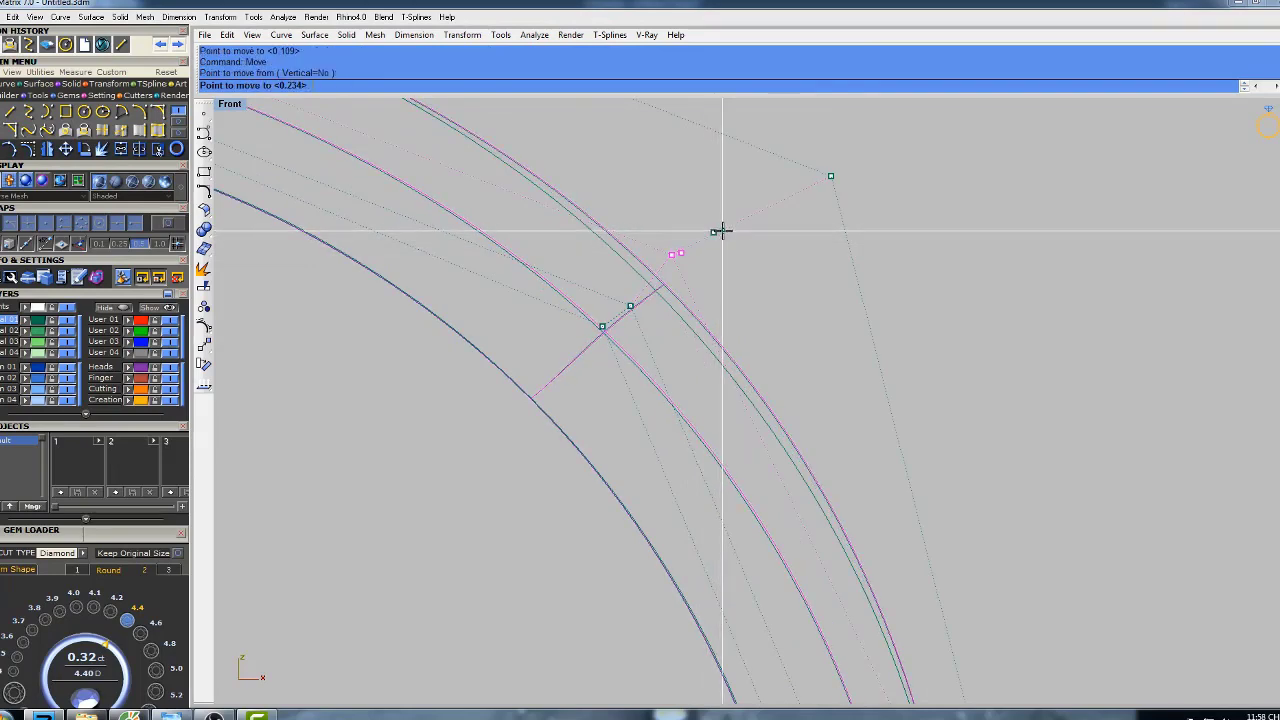
click(720, 230)
- Move the side control-point pair beside the shank's top end outward about 0.12 mm
scroll(694, 254, down, 5)
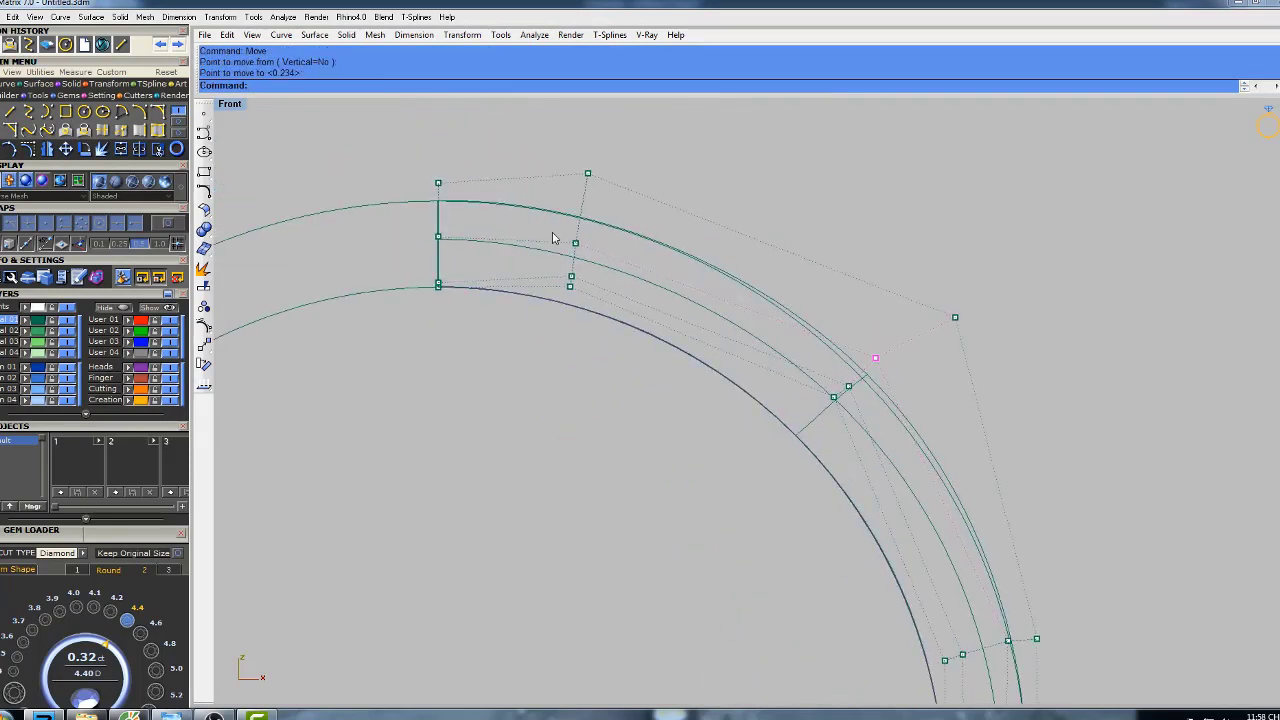
click(574, 242)
key(Return)
click(657, 181)
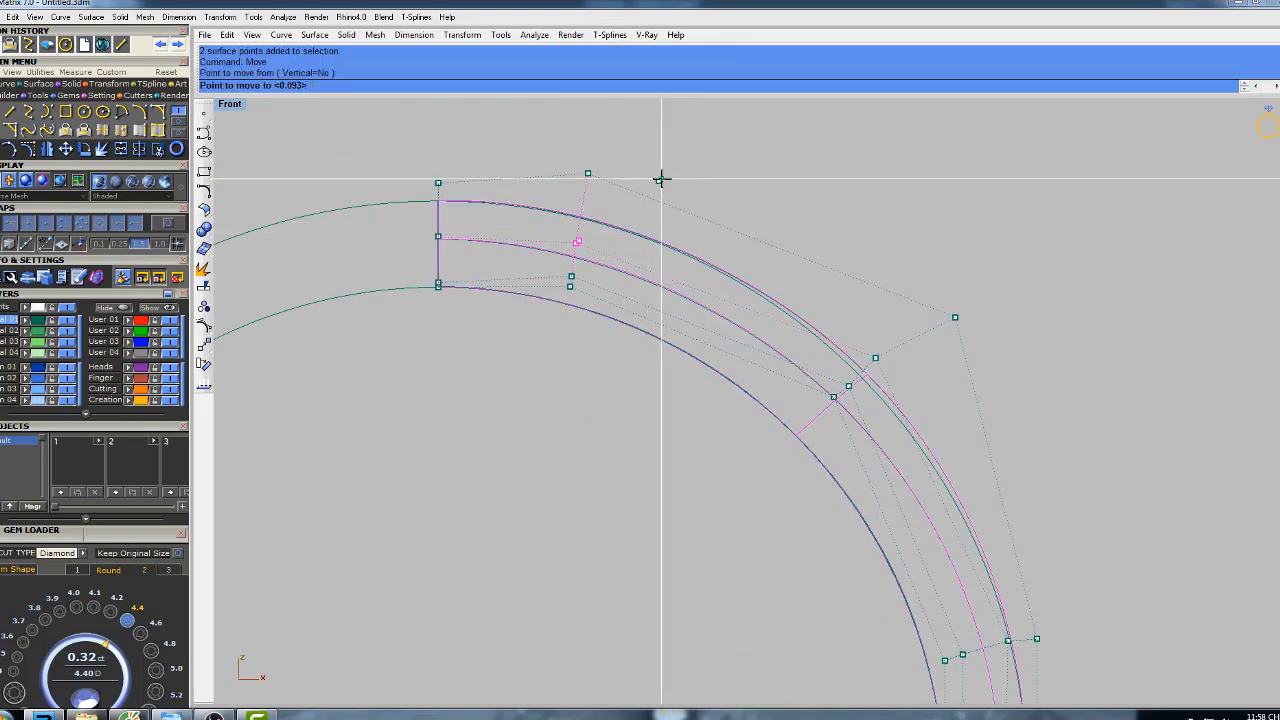
click(663, 178)
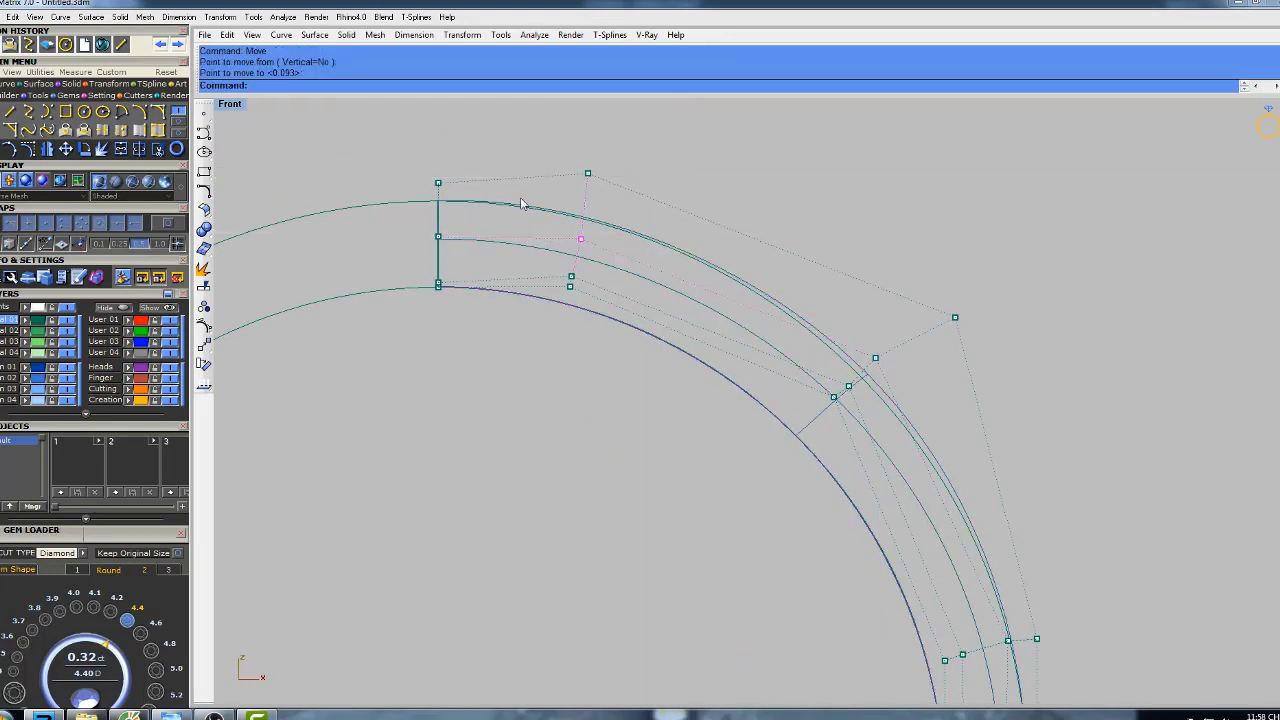
- Raise the outermost control point at the shank's top end about 0.22 mm, and by about 0.07 mm more
click(440, 186)
key(Return)
click(457, 162)
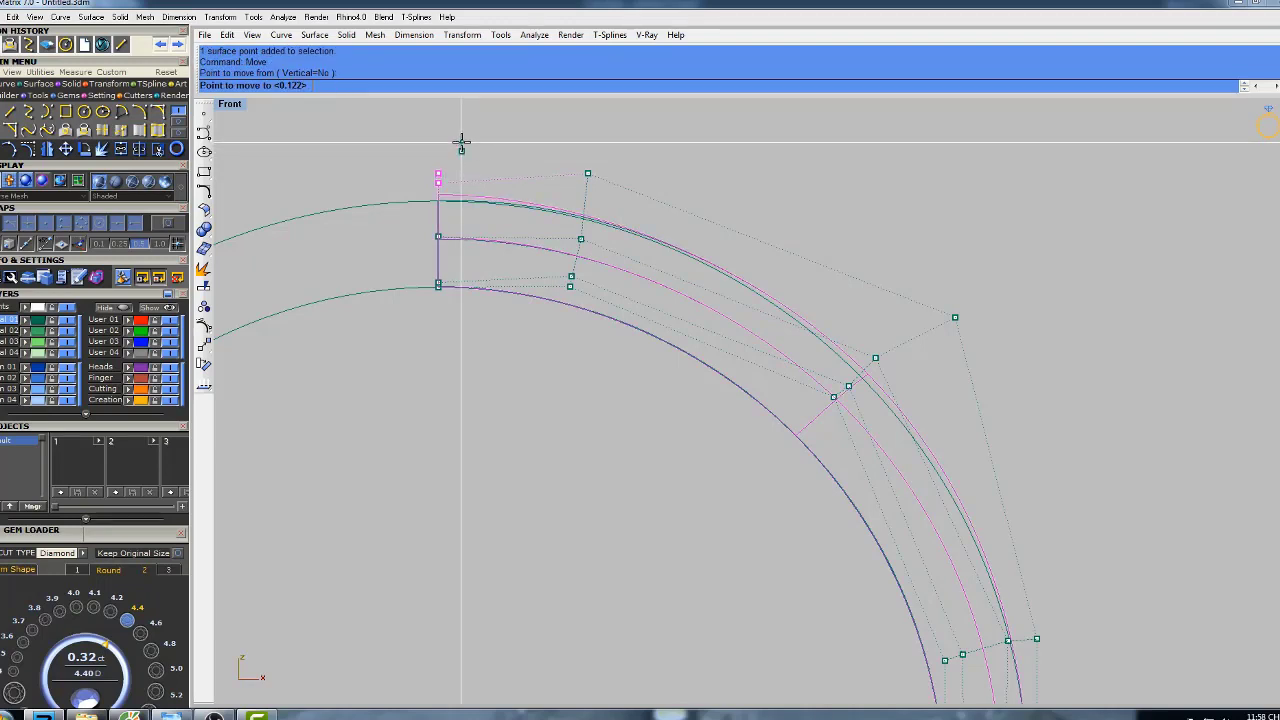
click(461, 139)
right_click(506, 168)
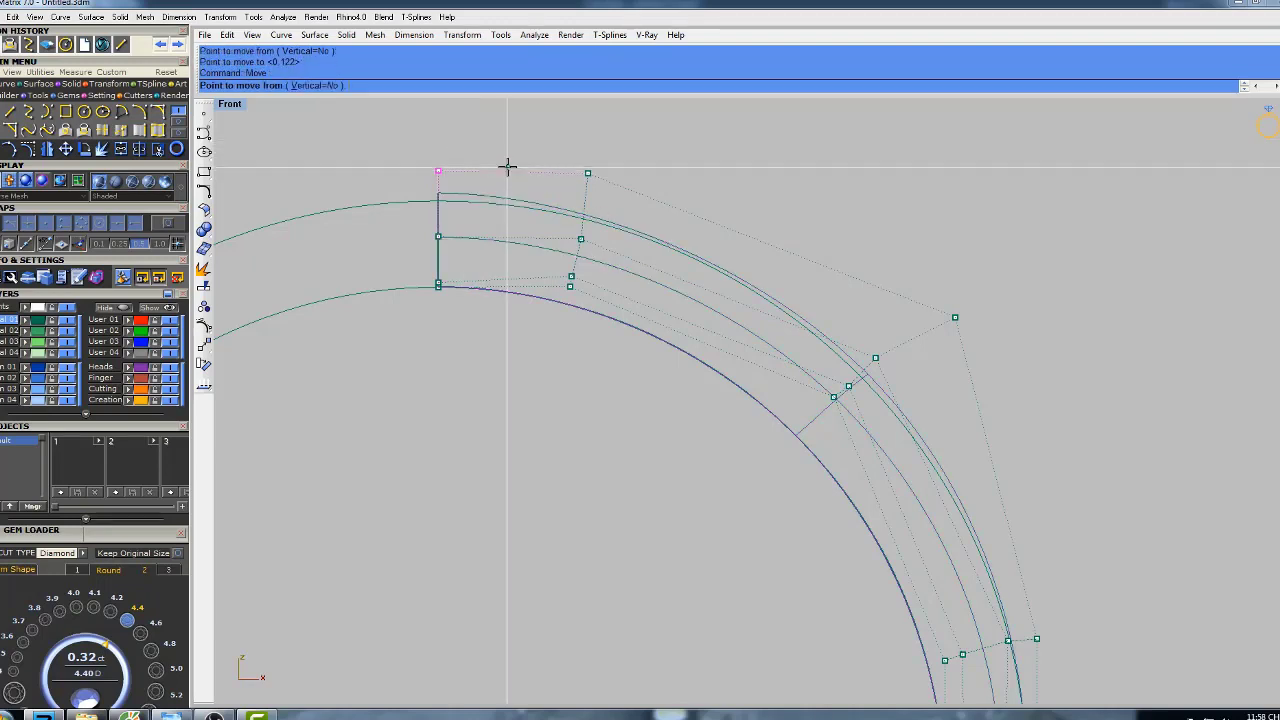
click(508, 162)
click(517, 156)
- Move the outermost control point beside the top end outward about 0.06 mm
key(Return)
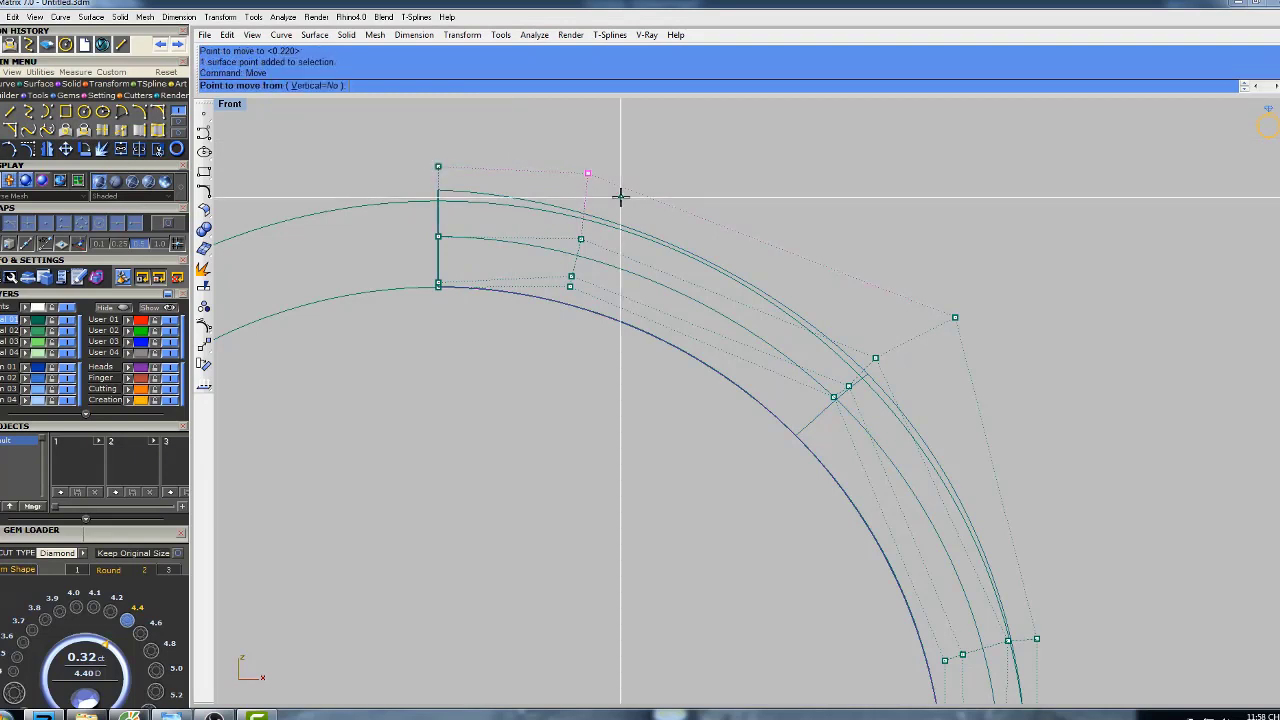
click(644, 166)
click(647, 169)
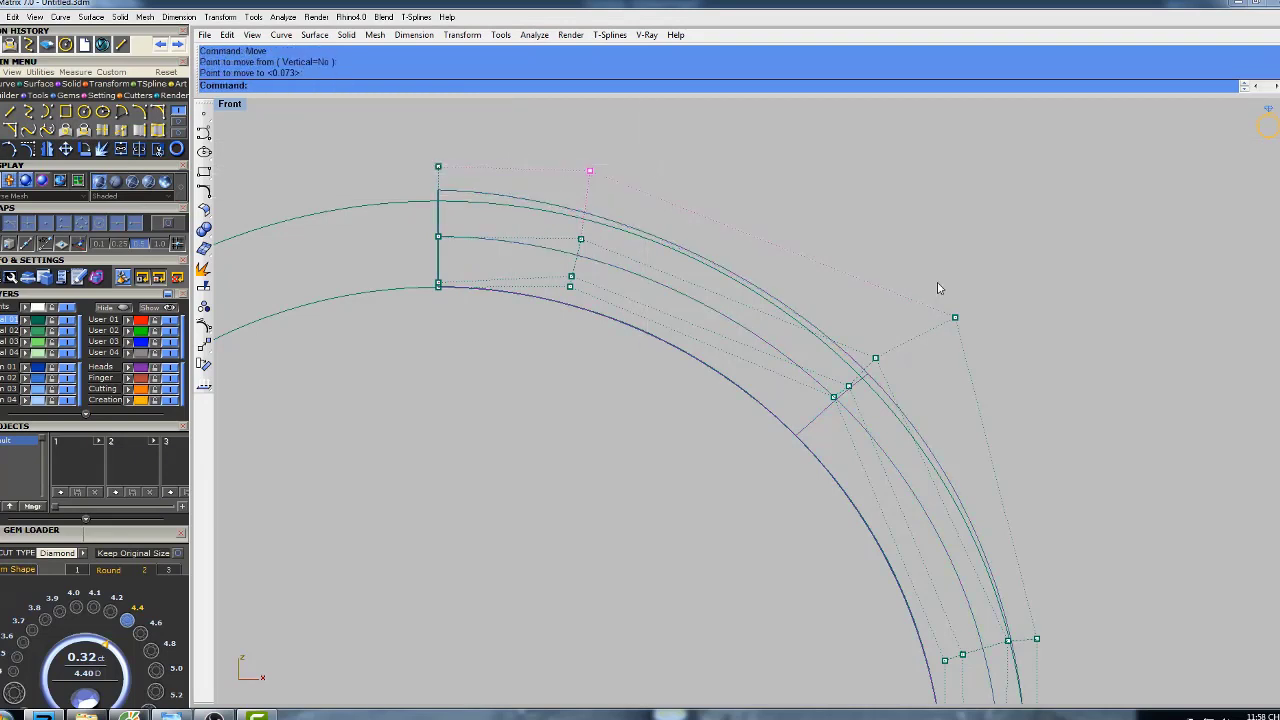
- Move the outermost control point at the upper shoulder inward about 0.15 mm towards the outer circle
drag(938, 283, 977, 336)
right_click(977, 337)
click(1010, 254)
click(1004, 261)
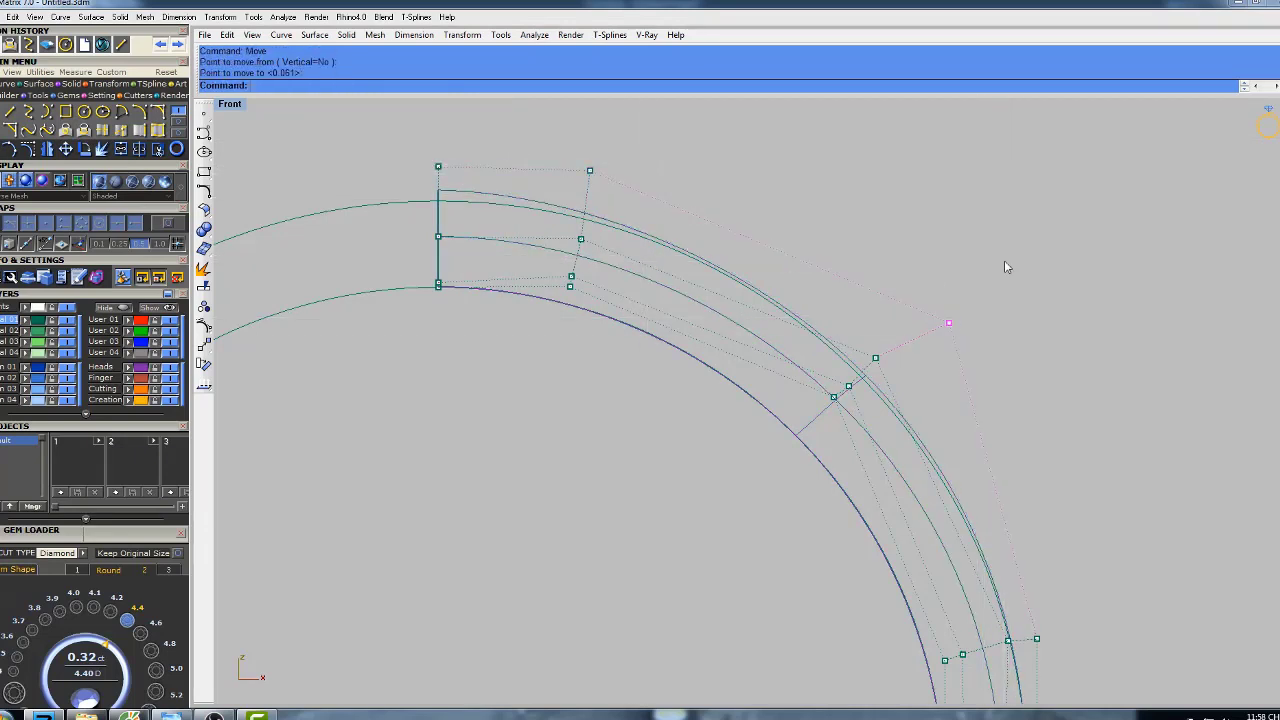
- Nudge the same outermost upper-shoulder control point outward about 0.10 mm to even out the curve
scroll(981, 352, down, 6)
right_drag(982, 352, 931, 343)
scroll(921, 337, up, 10)
right_click(990, 270)
click(988, 271)
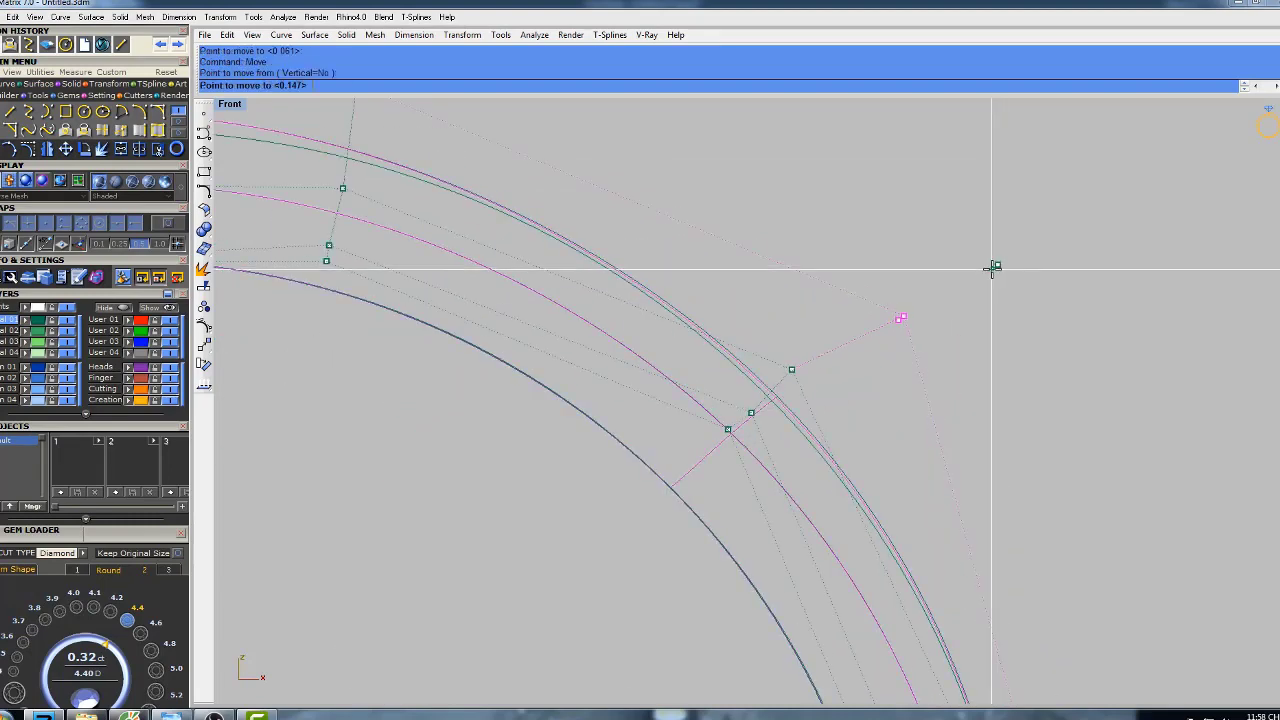
key(Return)
scroll(897, 305, down, 4)
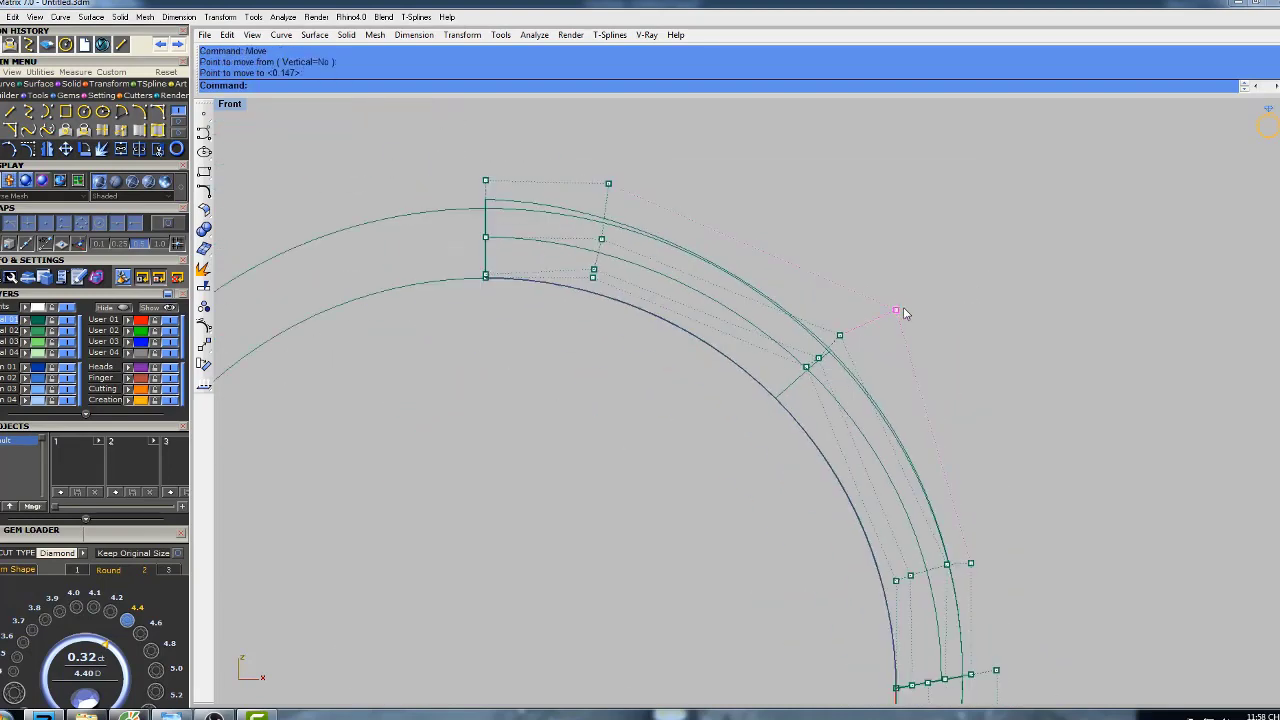
- Move the outermost control point beside the top end slightly further outward to smooth the outer profile
scroll(638, 228, up, 2)
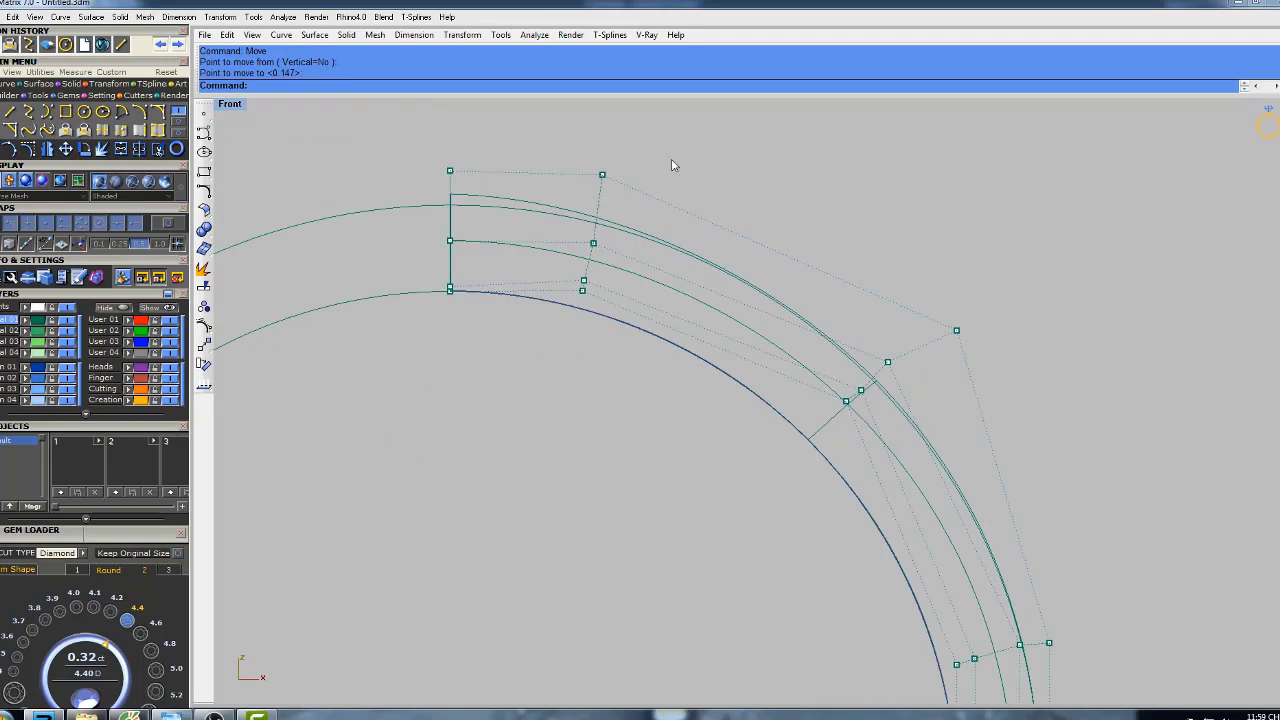
click(602, 174)
key(Return)
click(688, 182)
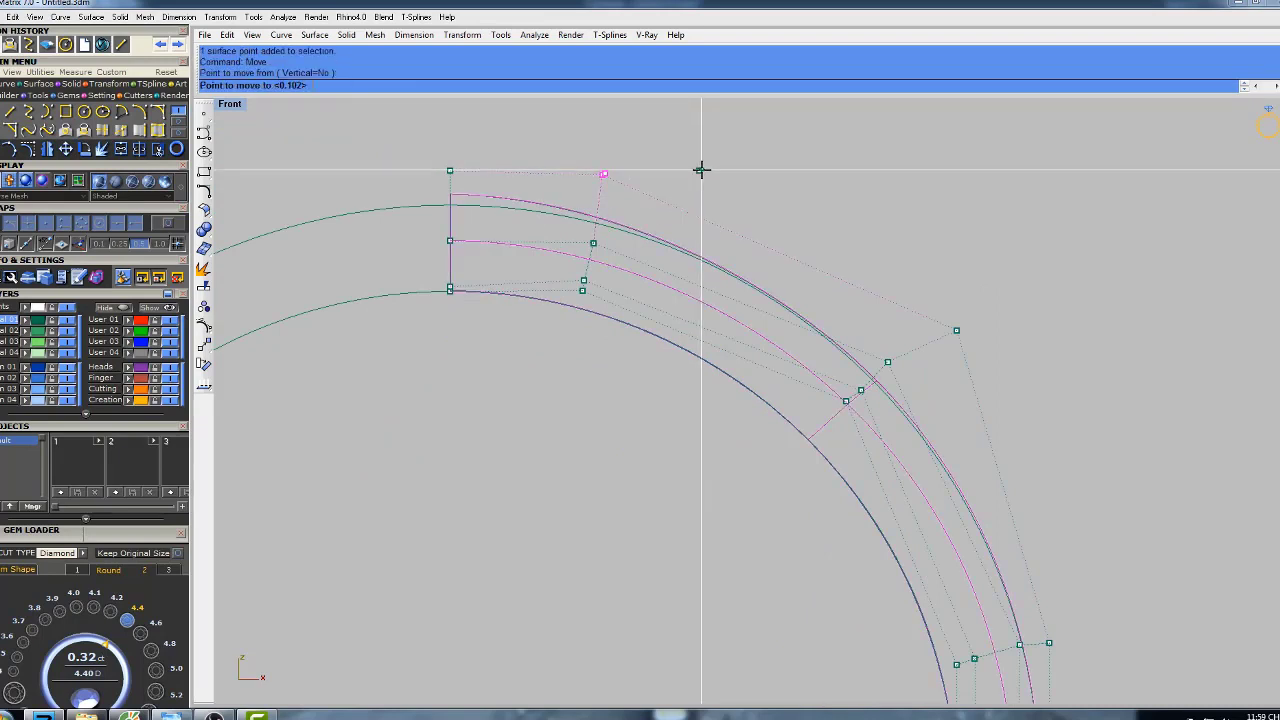
click(702, 170)
- Inspect the reshaped shank in shaded preview from the front and in perspective, and turn off its control points
scroll(702, 182, down, 4)
right_drag(860, 197, 815, 206)
text(s)
key(Return)
scroll(820, 284, down, 3)
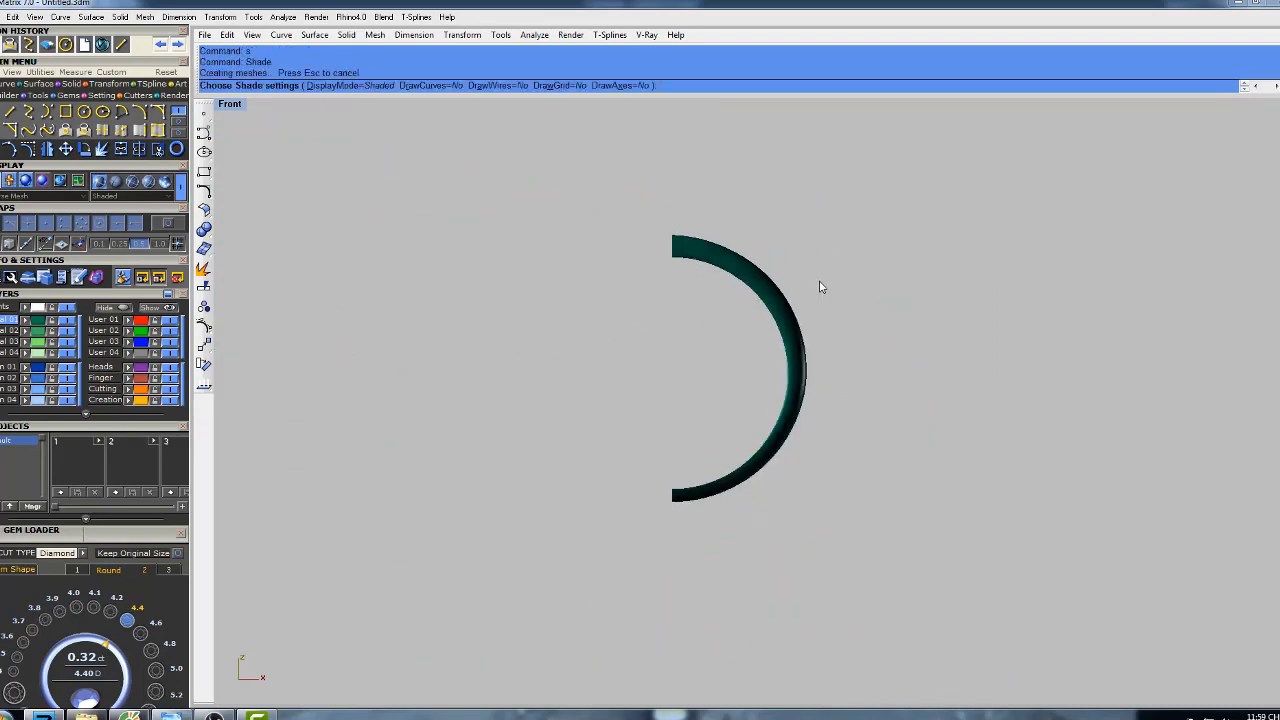
mouse_move(820, 284)
right_down()
mouse_move(780, 280)
mouse_move(829, 234)
mouse_move(831, 206)
mouse_move(829, 280)
mouse_move(898, 334)
mouse_move(737, 223)
mouse_move(917, 237)
mouse_move(861, 286)
mouse_move(860, 340)
mouse_move(894, 414)
mouse_move(837, 391)
mouse_move(819, 366)
mouse_move(846, 363)
mouse_move(771, 306)
mouse_move(877, 443)
mouse_move(909, 449)
mouse_move(862, 412)
right_up()
key(F4)
scroll(777, 276, down, 5)
key(Escape)
scroll(787, 392, up, 5)
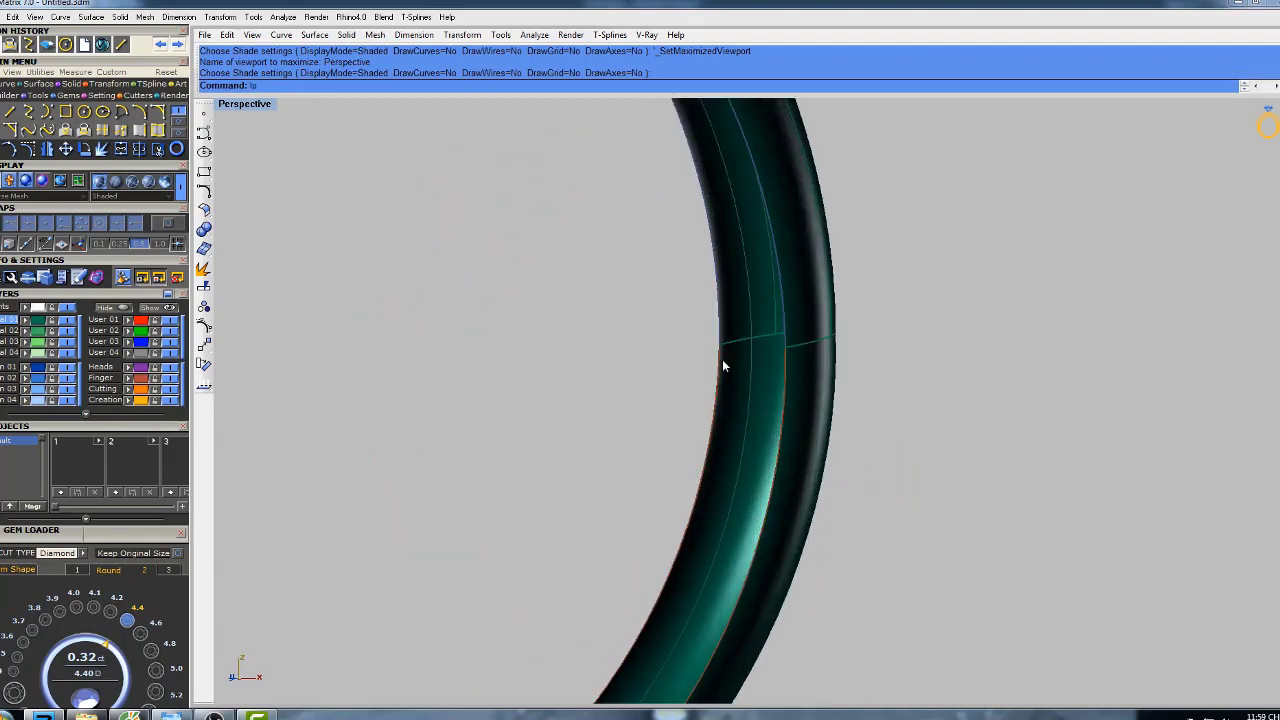
- Loft the two lower inner rail curves with straight sections and no simplification to close the shank's lower inside
text(lo)
click(268, 127)
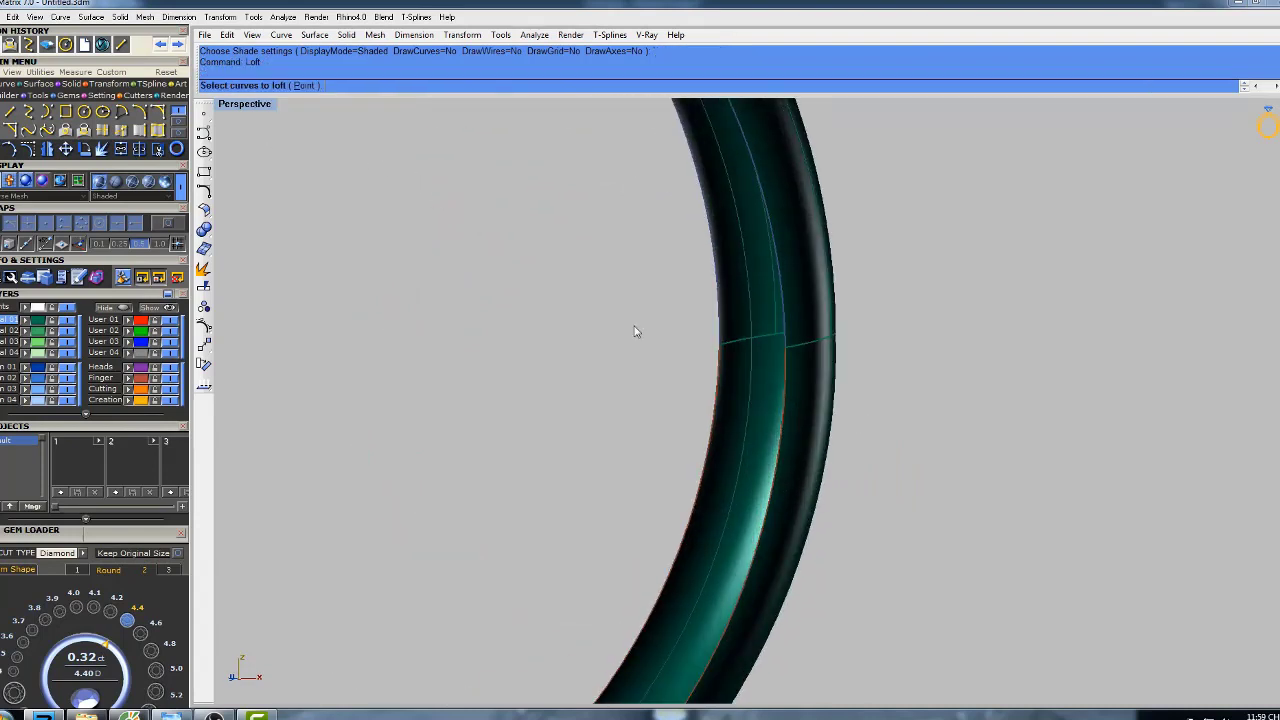
click(787, 383)
click(835, 425)
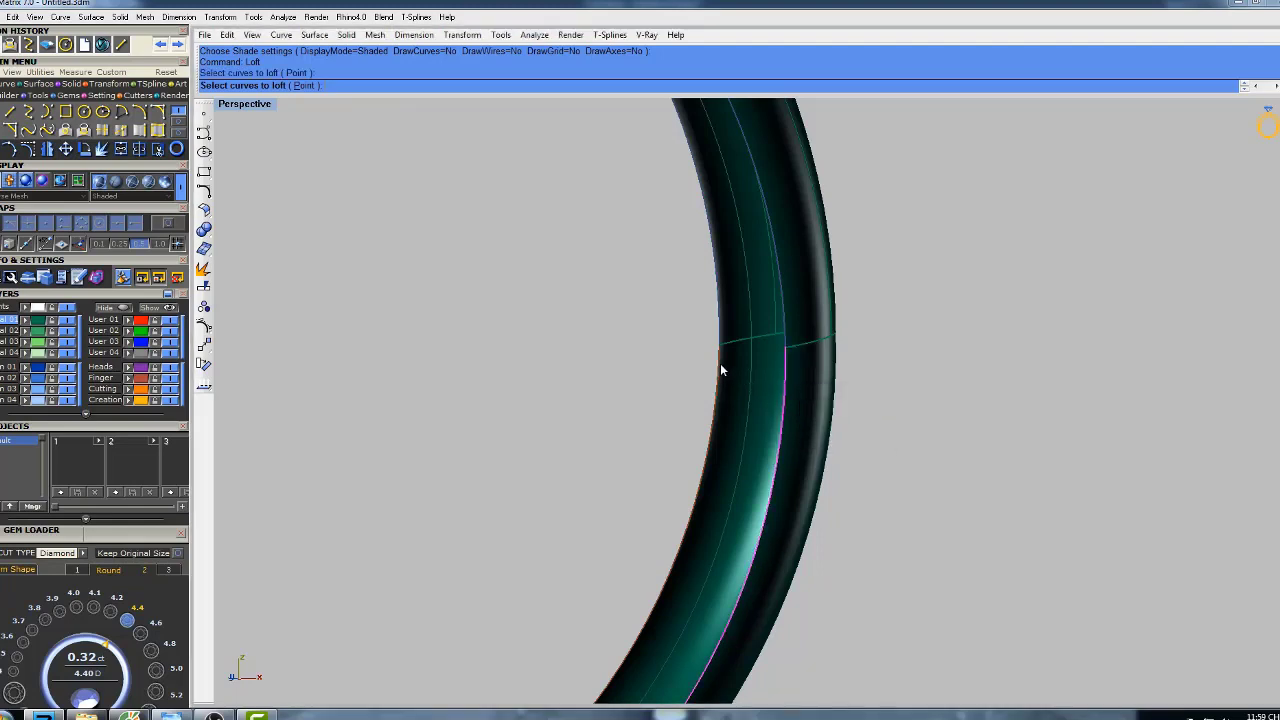
click(721, 364)
click(762, 413)
key(Return)
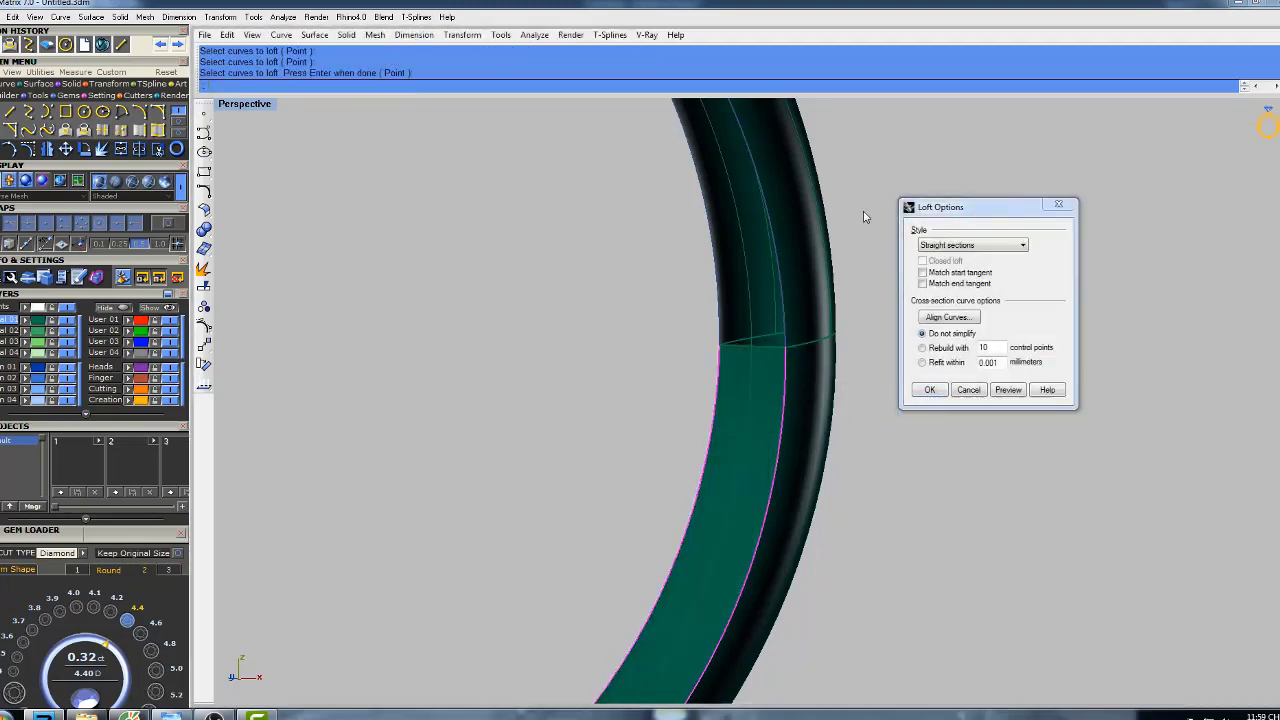
key(Return)
- Loft the two upper inner rail curves with straight sections and no simplification to close the shank's upper inside
right_drag(830, 325, 847, 281)
text(lo)
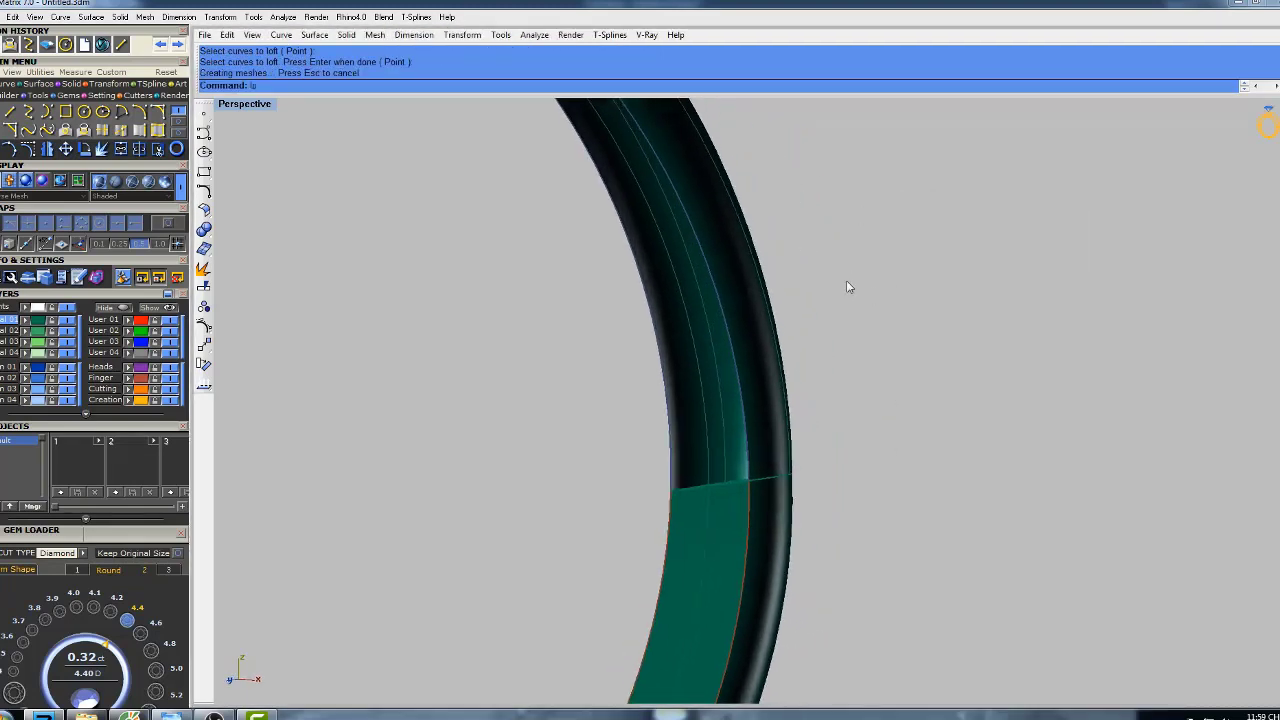
text(ft)
key(Return)
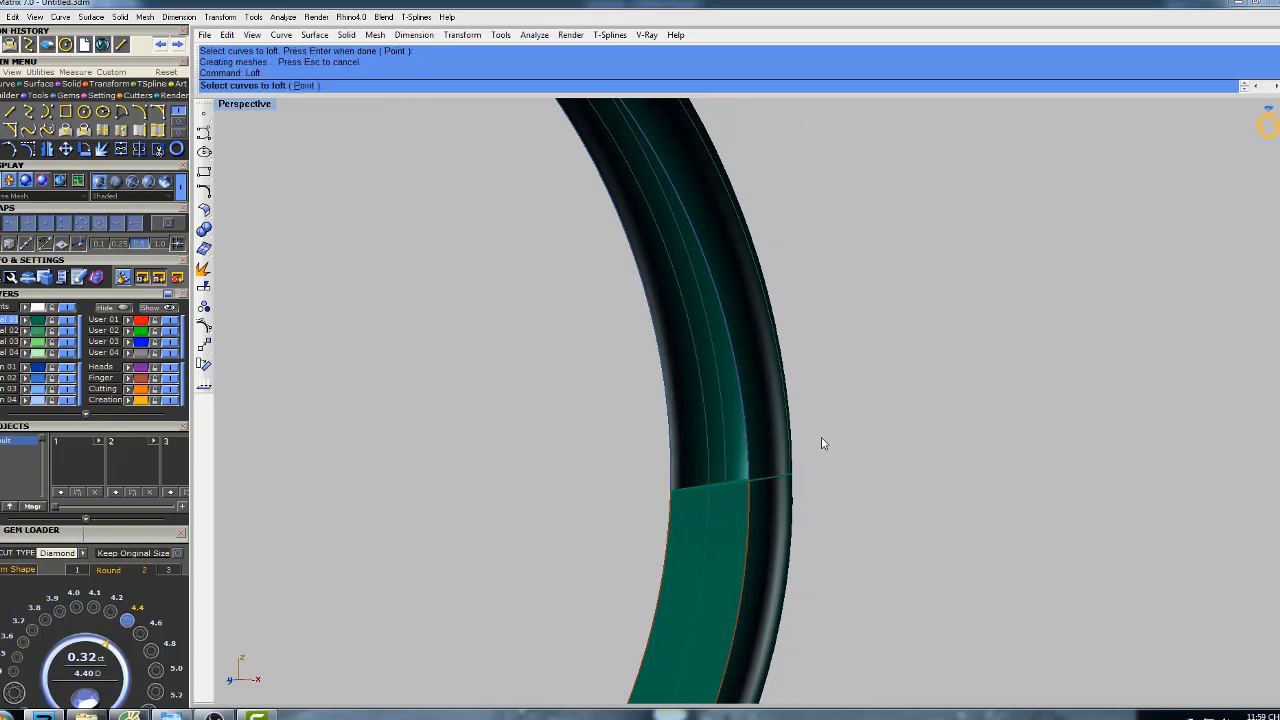
click(745, 427)
click(795, 461)
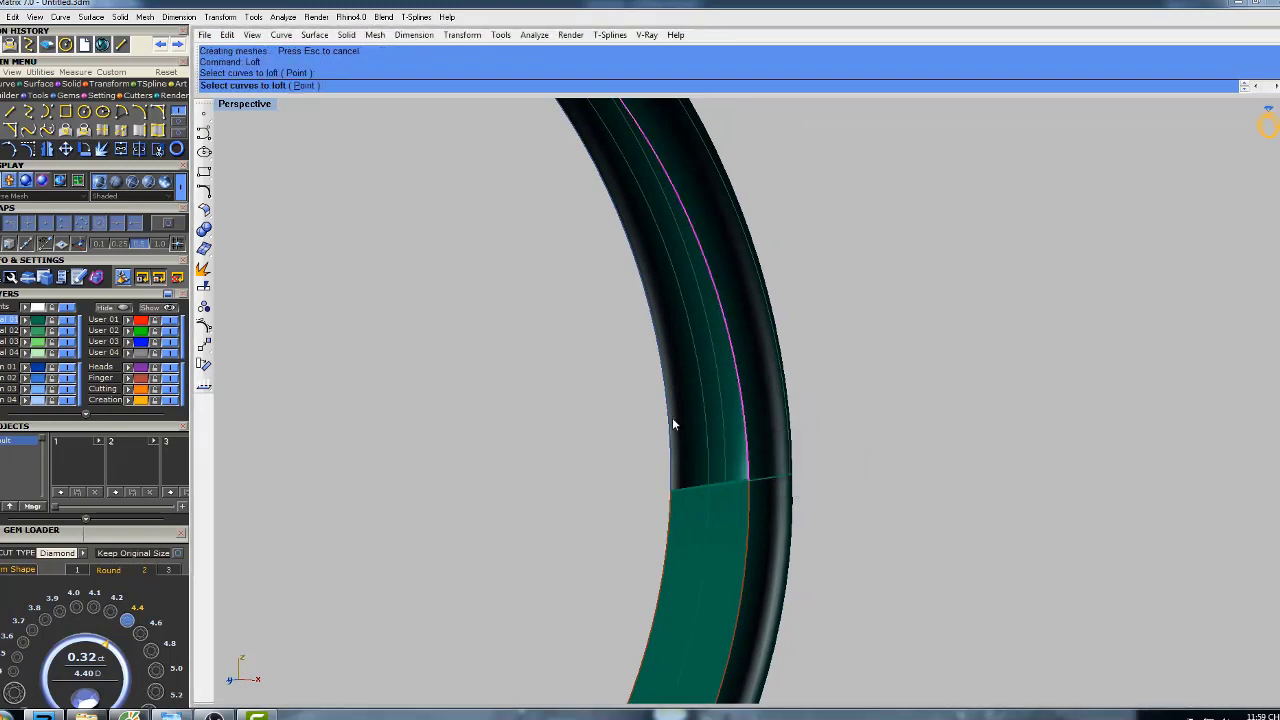
click(686, 428)
click(727, 462)
key(Return)
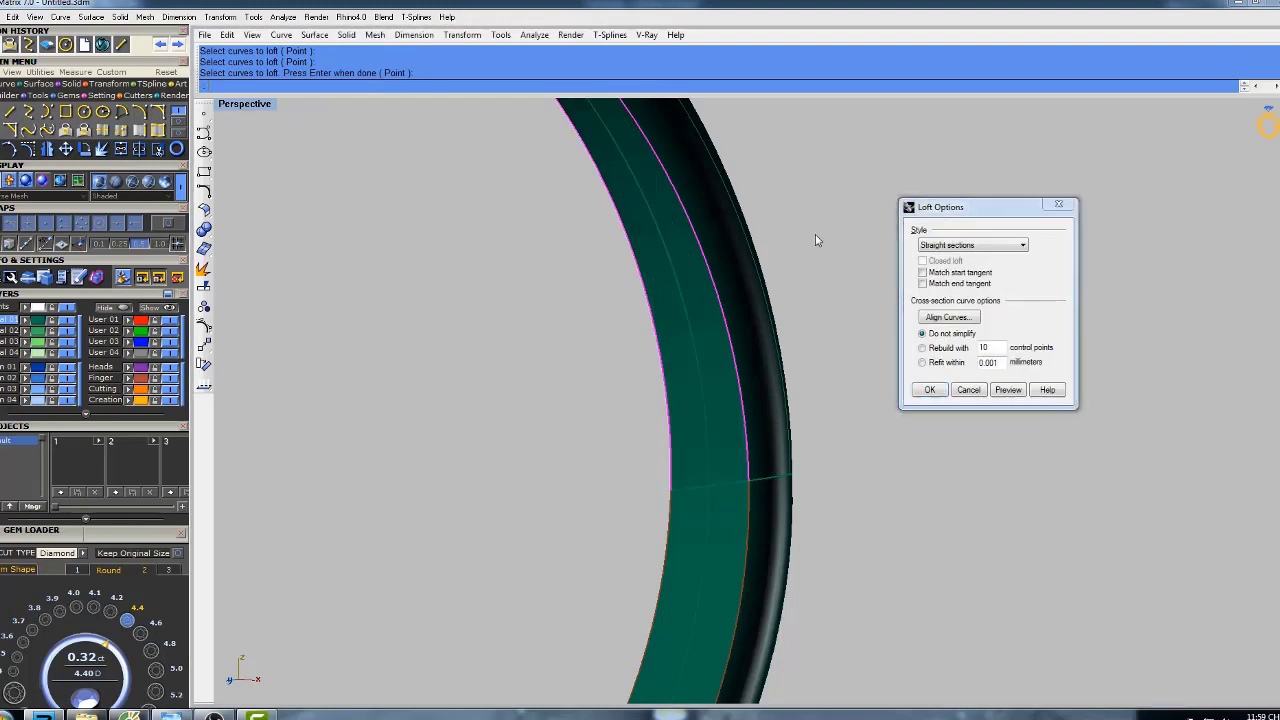
key(Return)
scroll(822, 256, down, 6)
scroll(774, 257, down, 8)
right_drag(838, 265, 777, 297)
drag(648, 313, 518, 368)
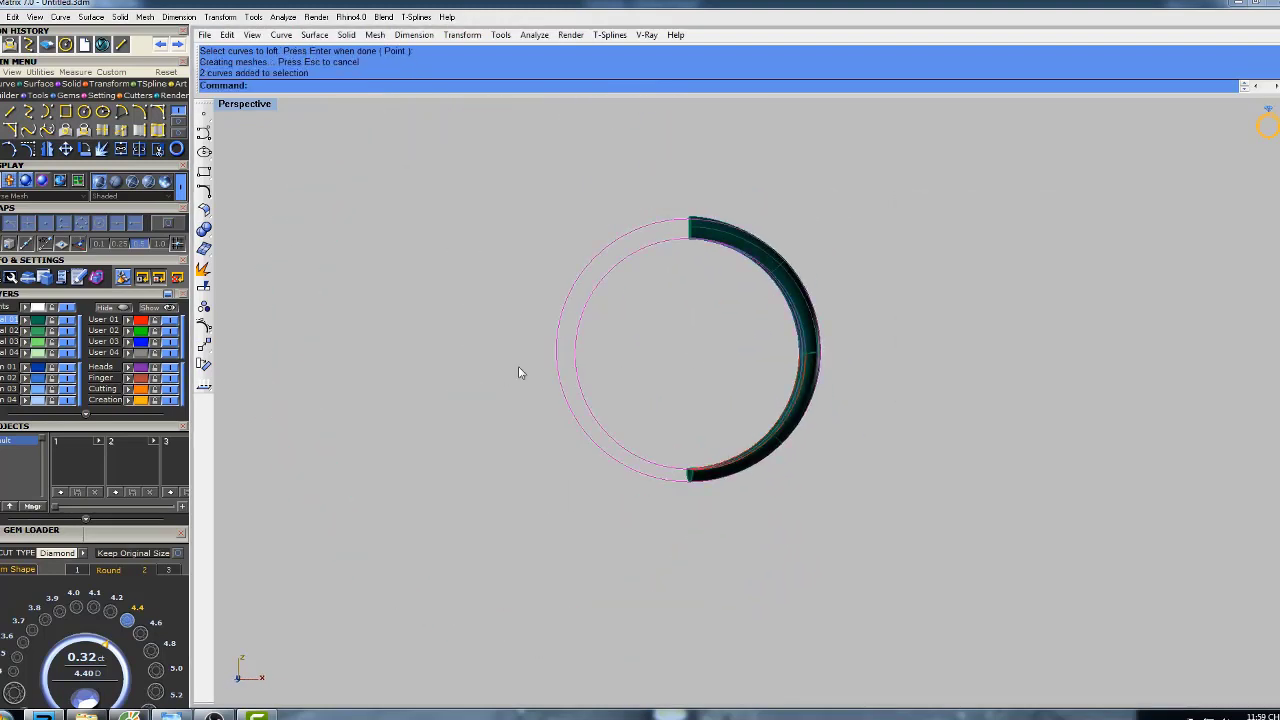
shift+right_drag(693, 351, 675, 382)
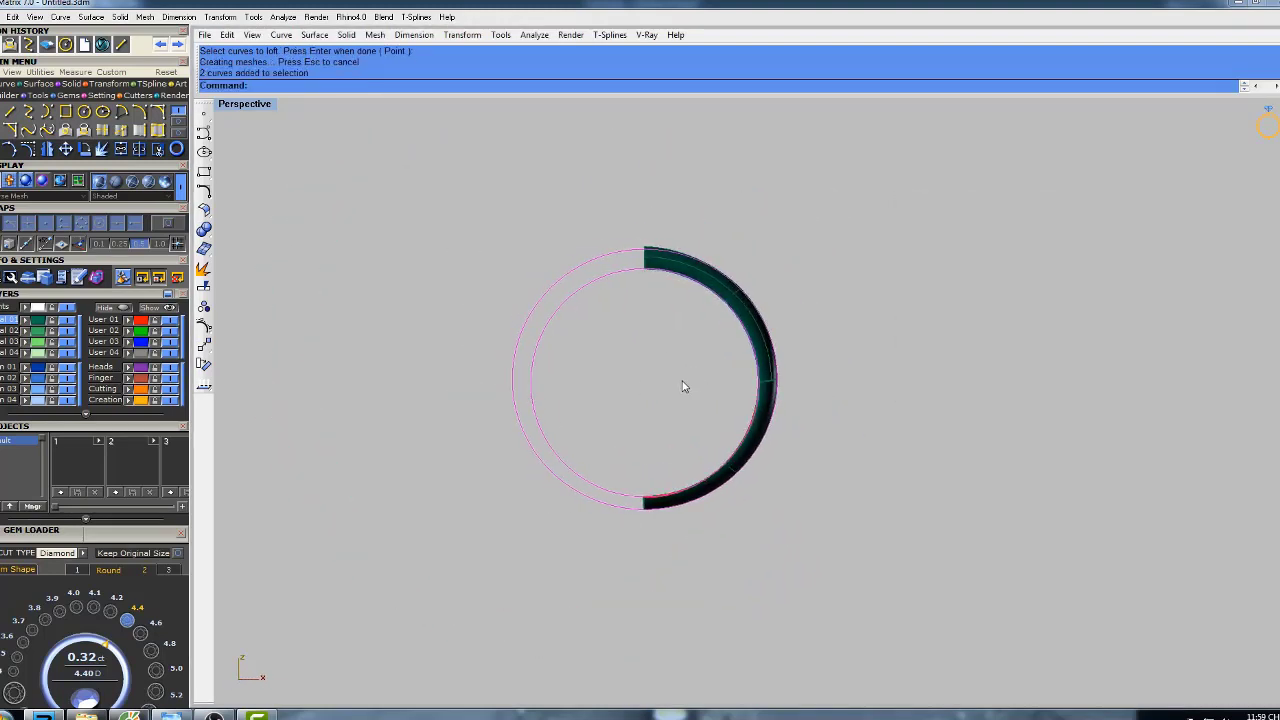
key(Escape)
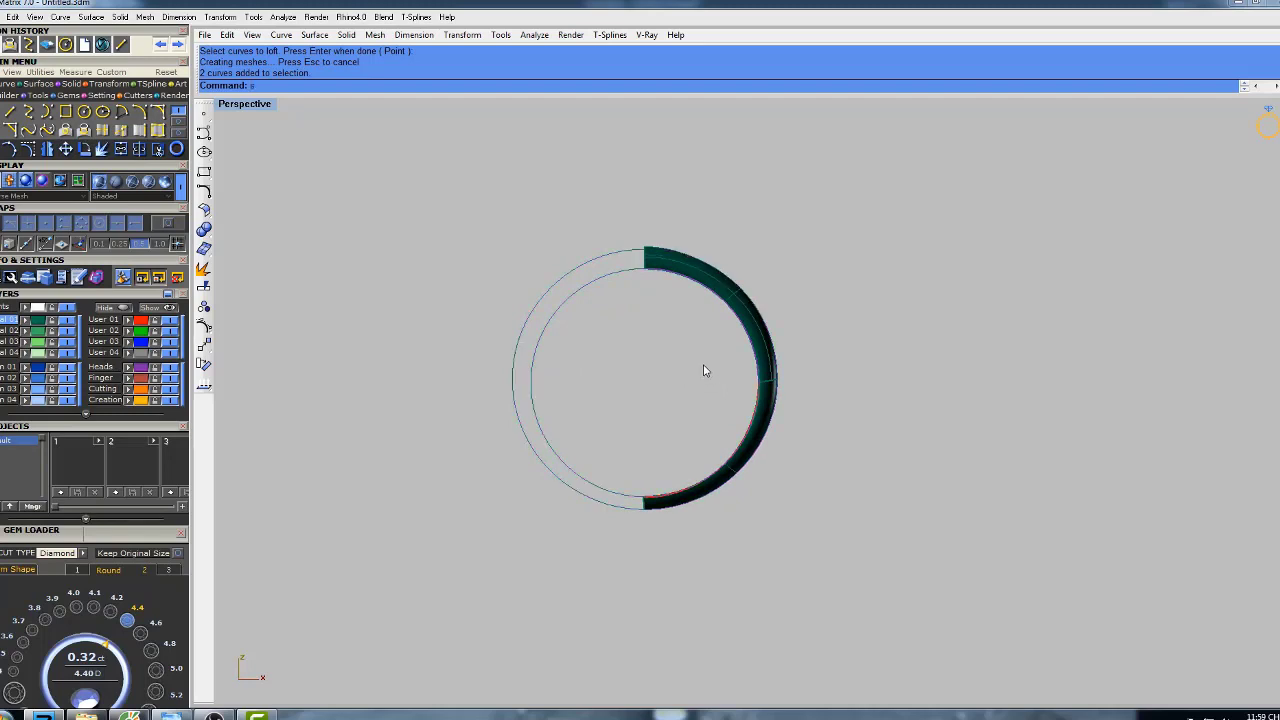
- Select all the curves in the model and hide them, leaving only the shank surfaces
text(sv)
key(Return)
shift+right_drag(703, 371, 669, 358)
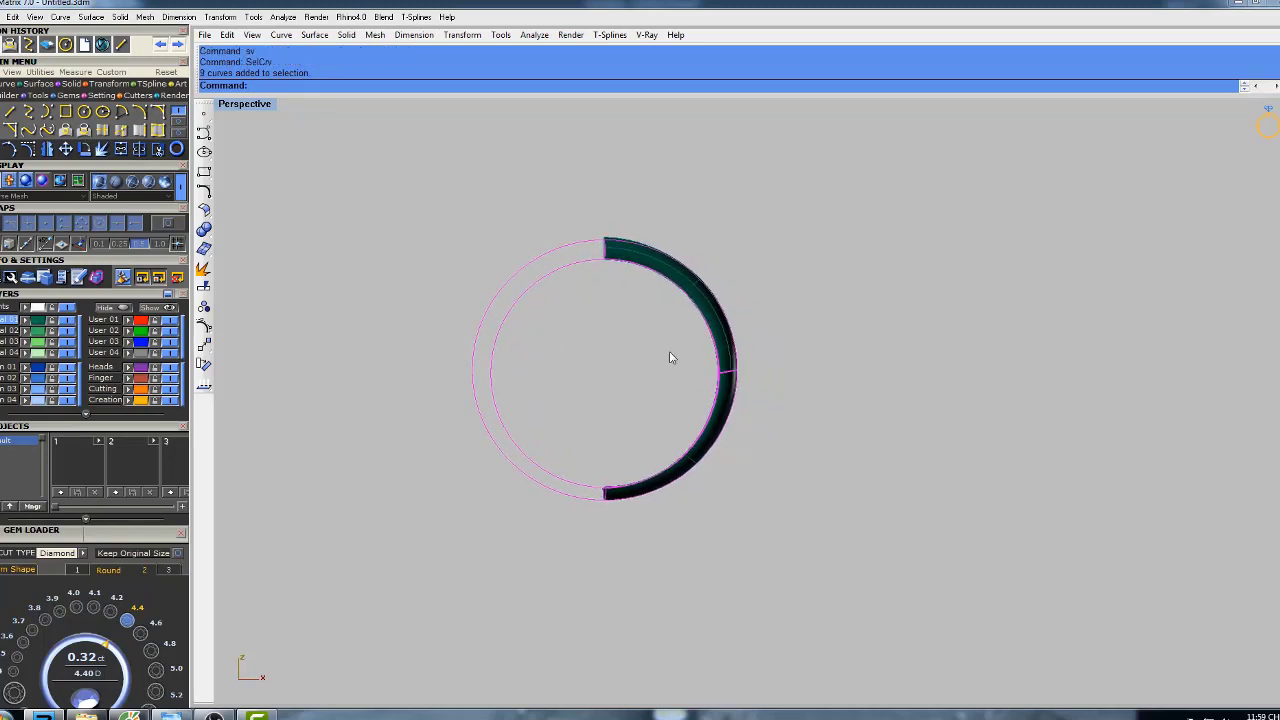
text(Hide)
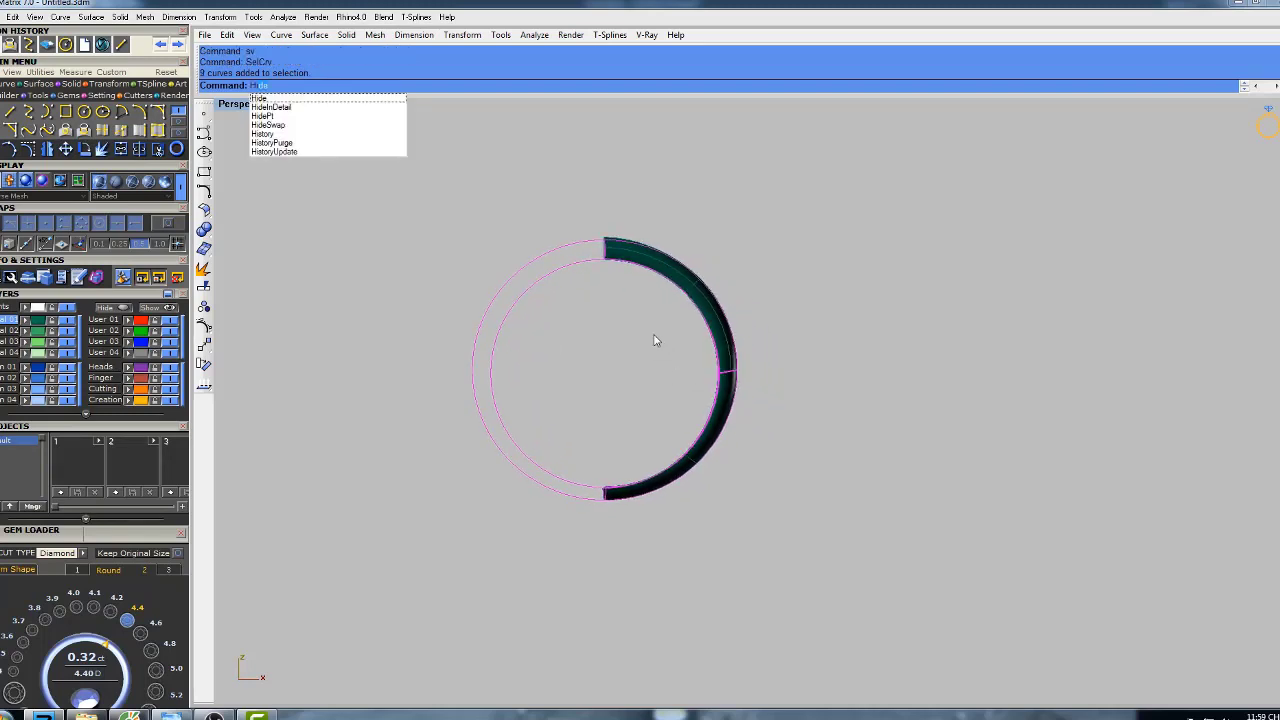
key(Return)
- Turn on the control points of the four half-shank surfaces
scroll(736, 319, up, 5)
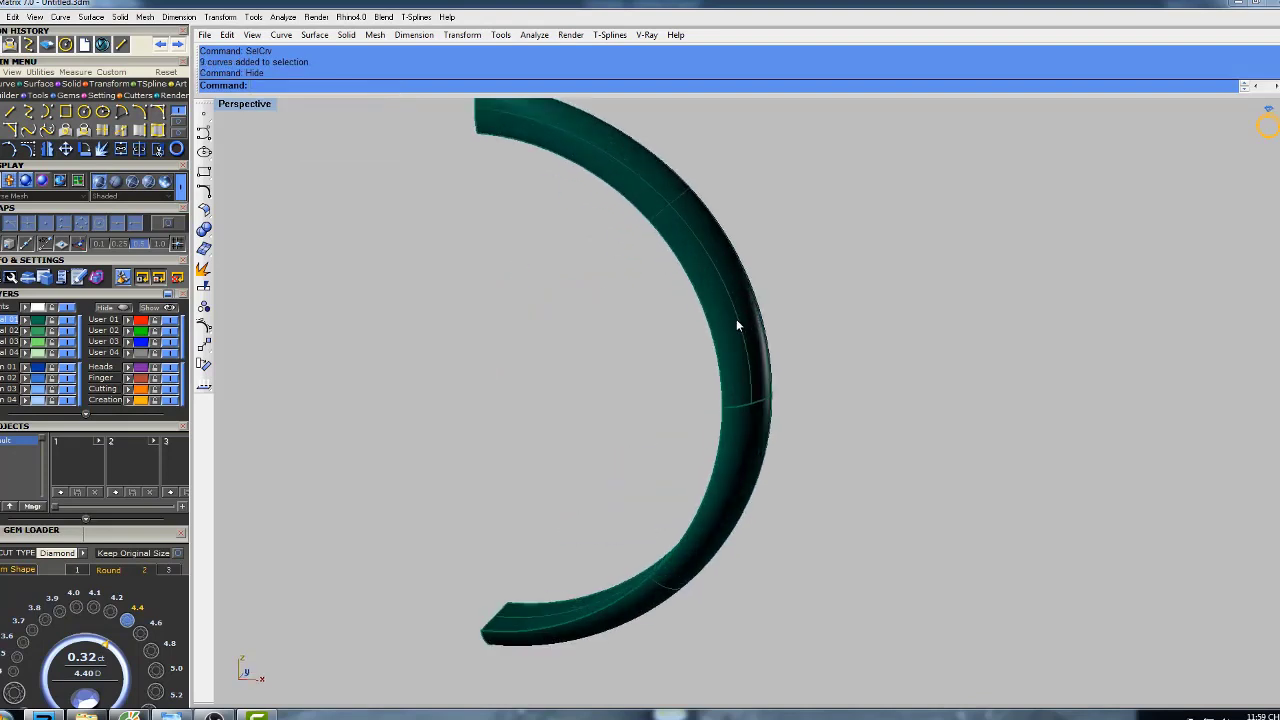
scroll(740, 428, down, 8)
drag(846, 325, 700, 455)
shift+right_drag(767, 408, 729, 388)
double_click(256, 106)
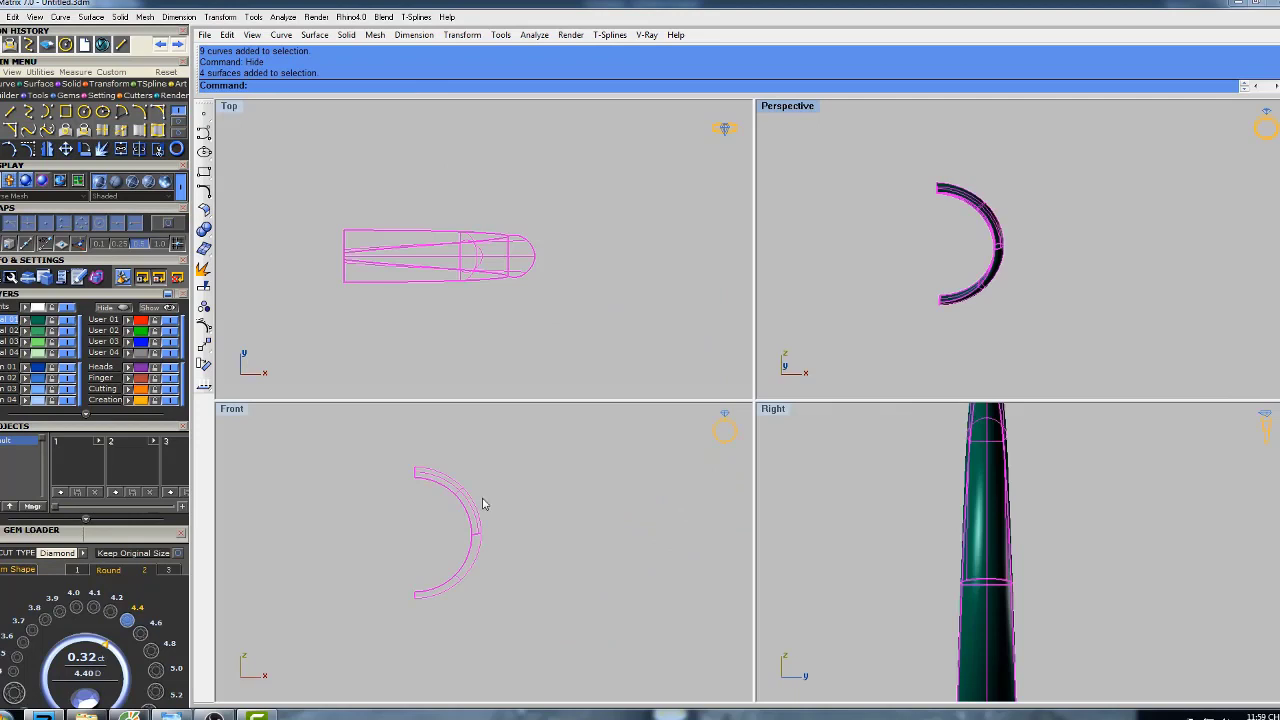
right_drag(482, 503, 513, 478)
key(F10)
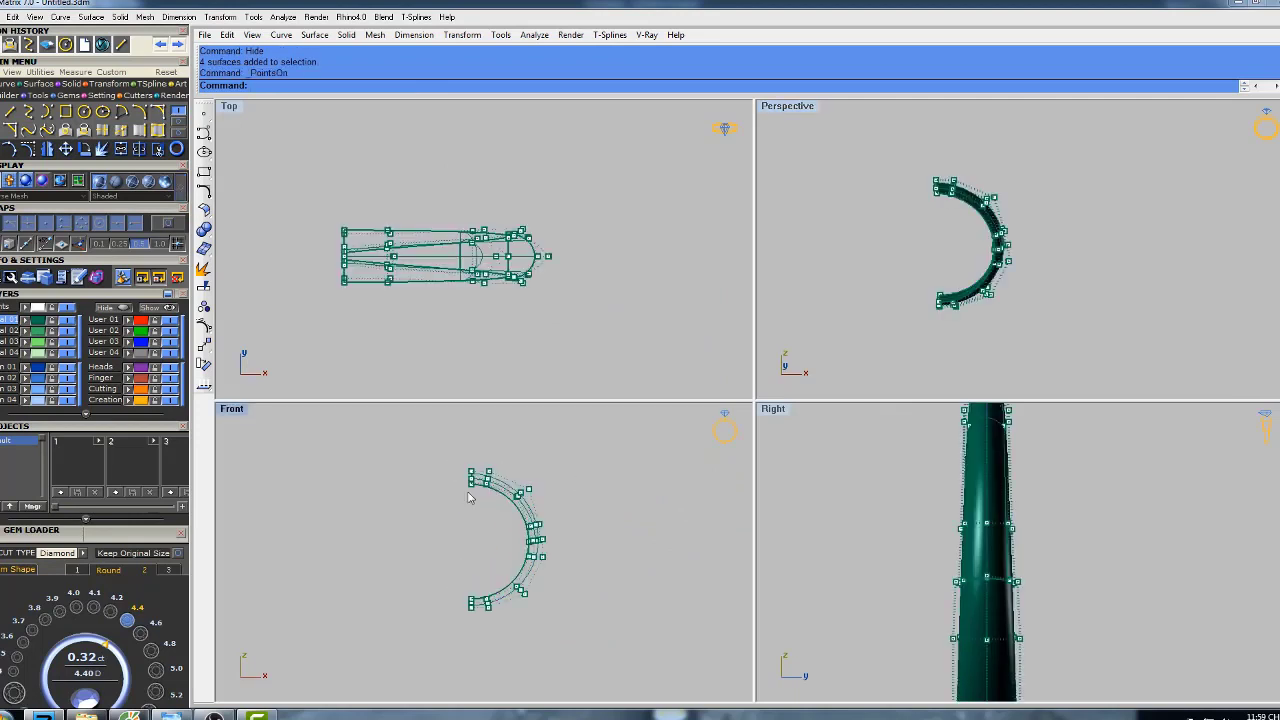
- Align the control points at the half-shank's upper and lower open ends to X = 0 with SetPt
scroll(469, 497, up, 3)
drag(452, 418, 474, 482)
right_drag(505, 553, 511, 466)
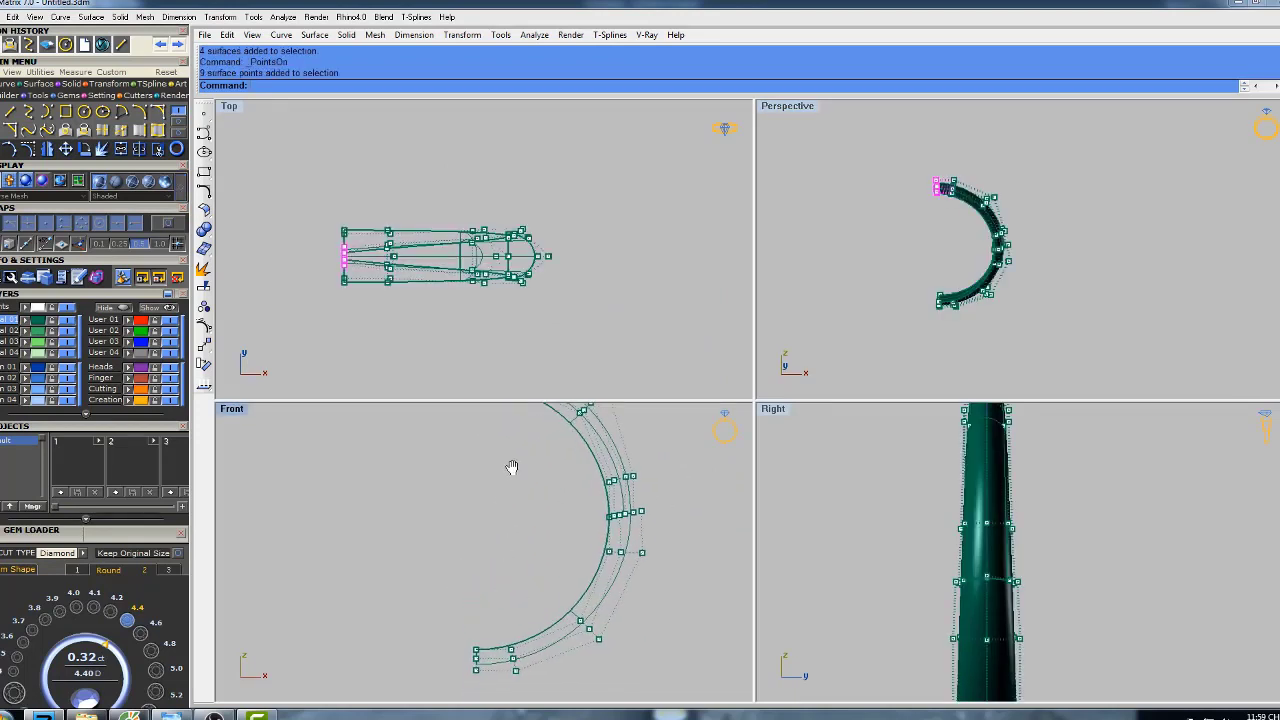
drag(487, 687, 487, 688)
scroll(565, 540, down, 5)
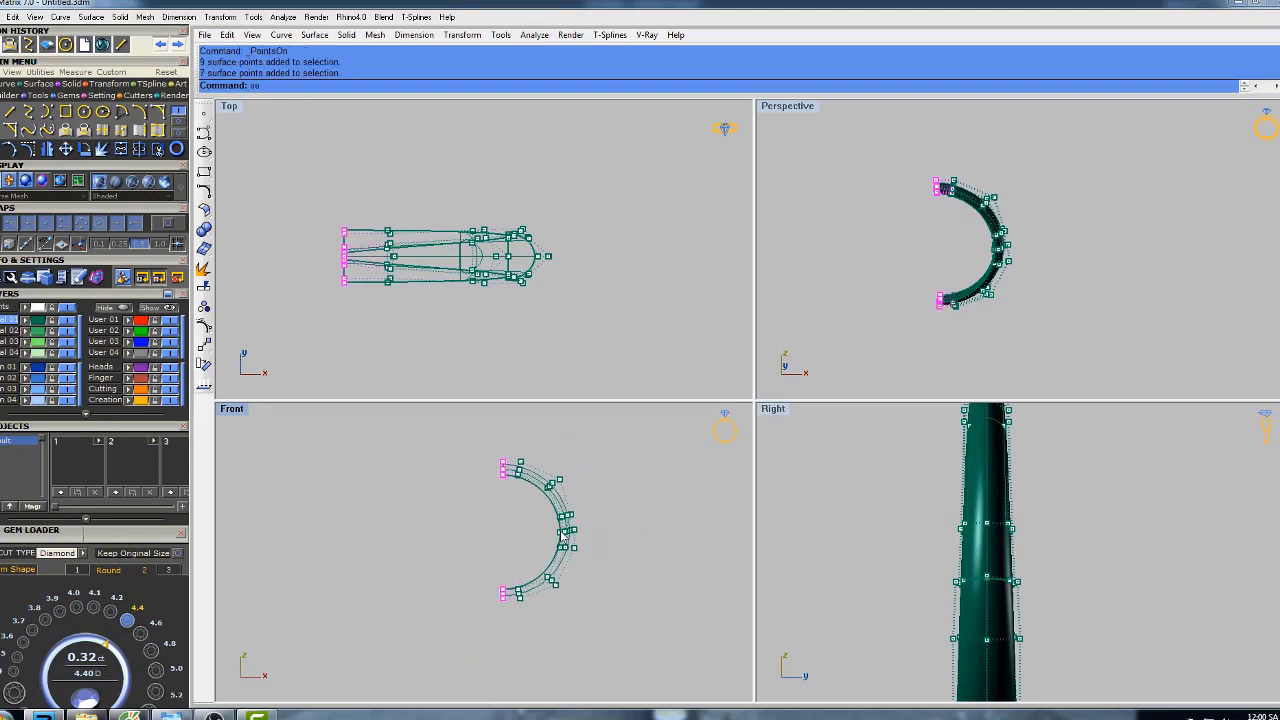
text(se)
click(279, 255)
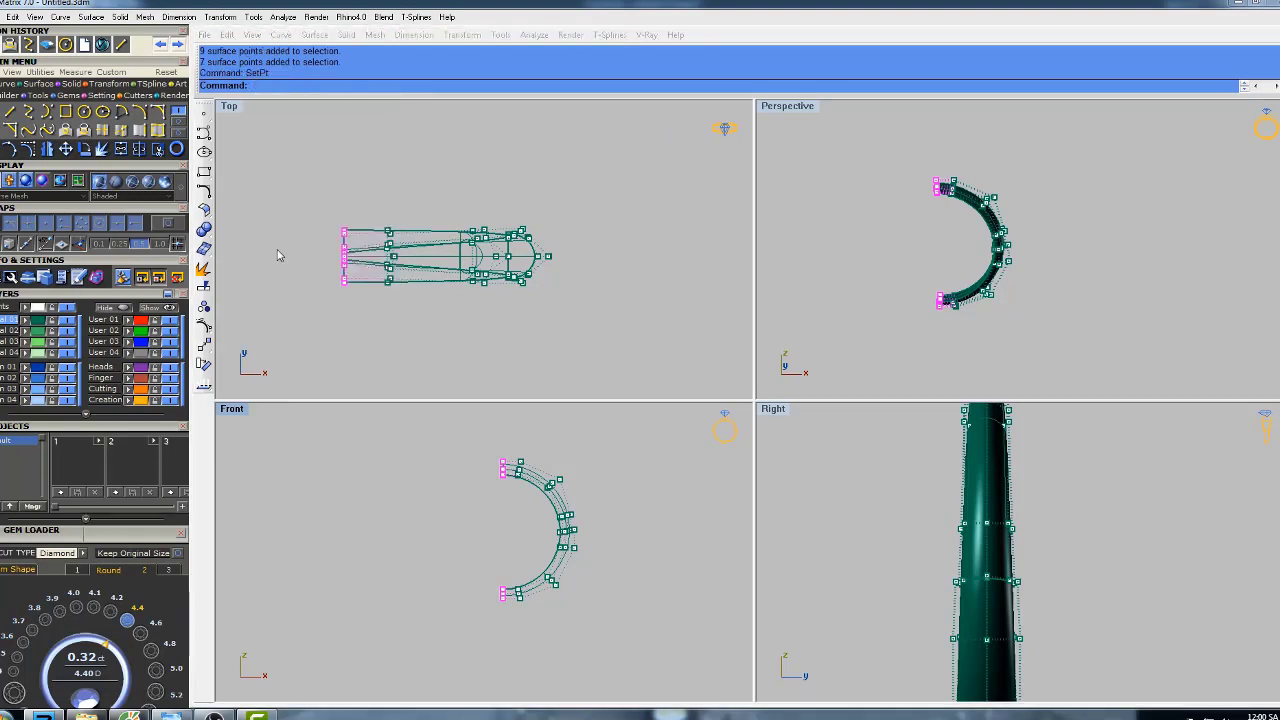
click(869, 254)
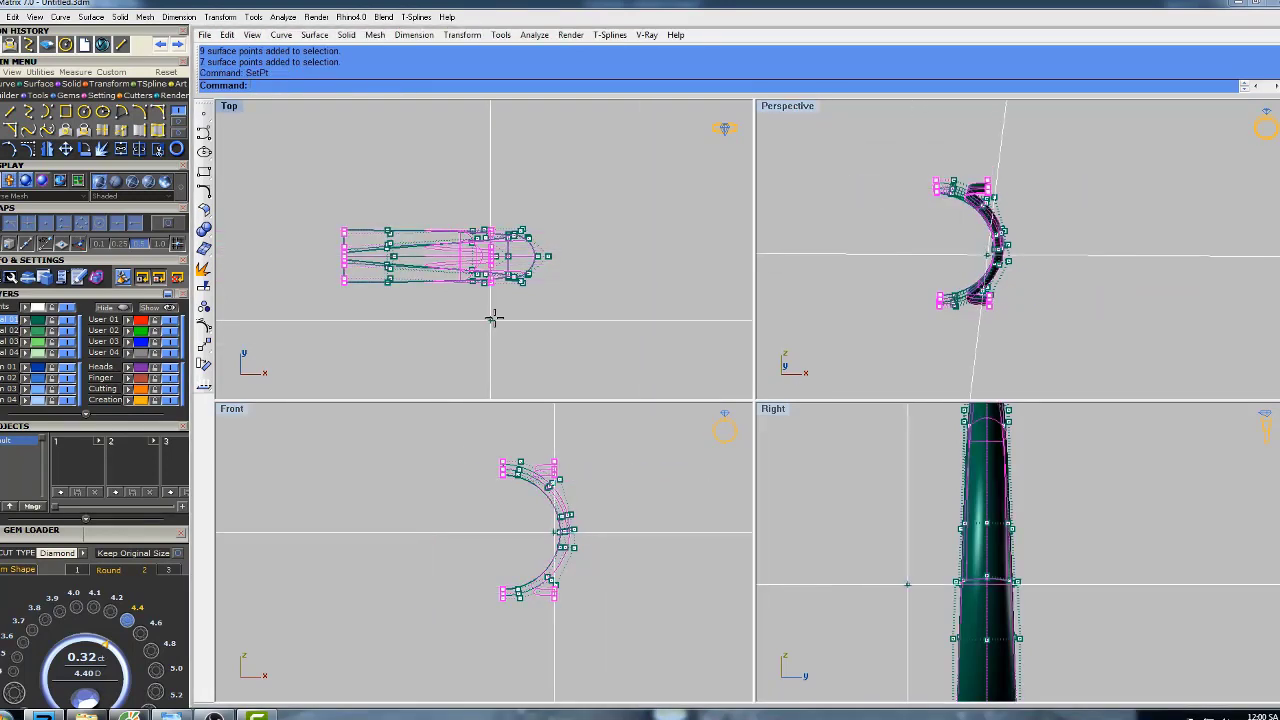
text(0)
key(Return)
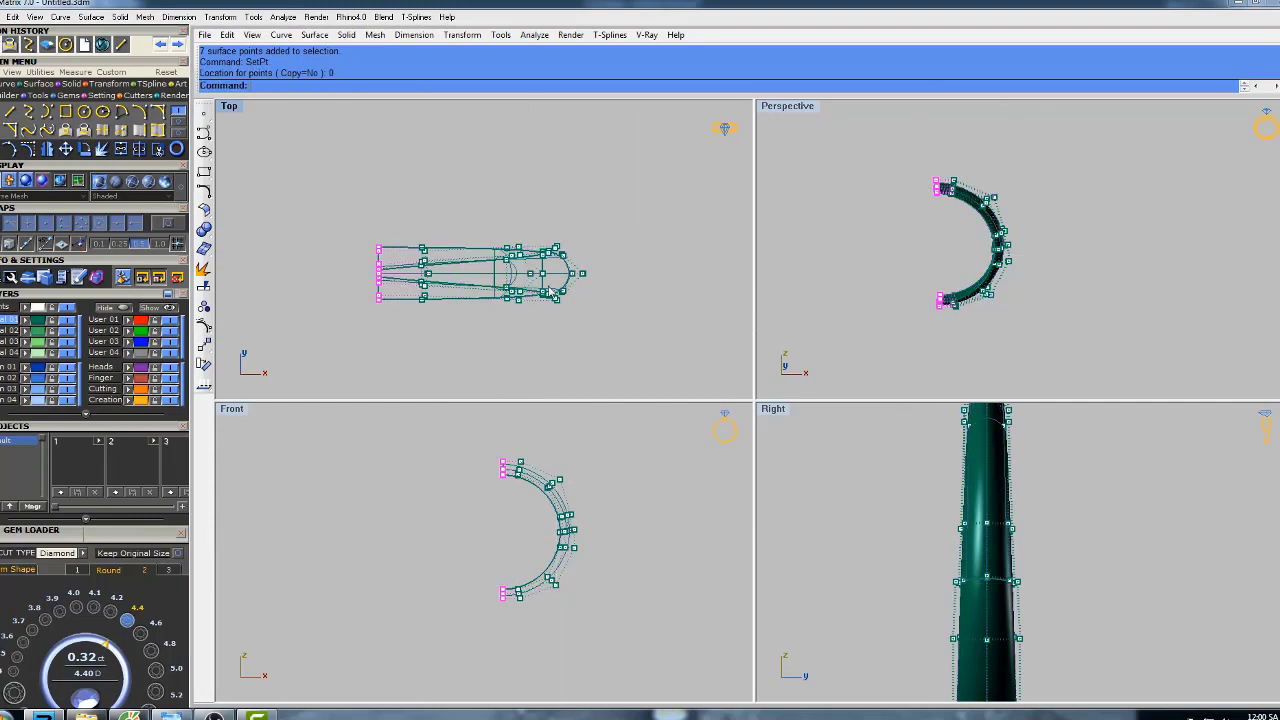
- Turn off the control points and mirror the four half-shank surfaces across the vertical plane through the origin (0) in the front view
double_click(777, 108)
right_drag(757, 286, 722, 274)
key(Escape)
click(704, 418)
right_drag(705, 420, 589, 381)
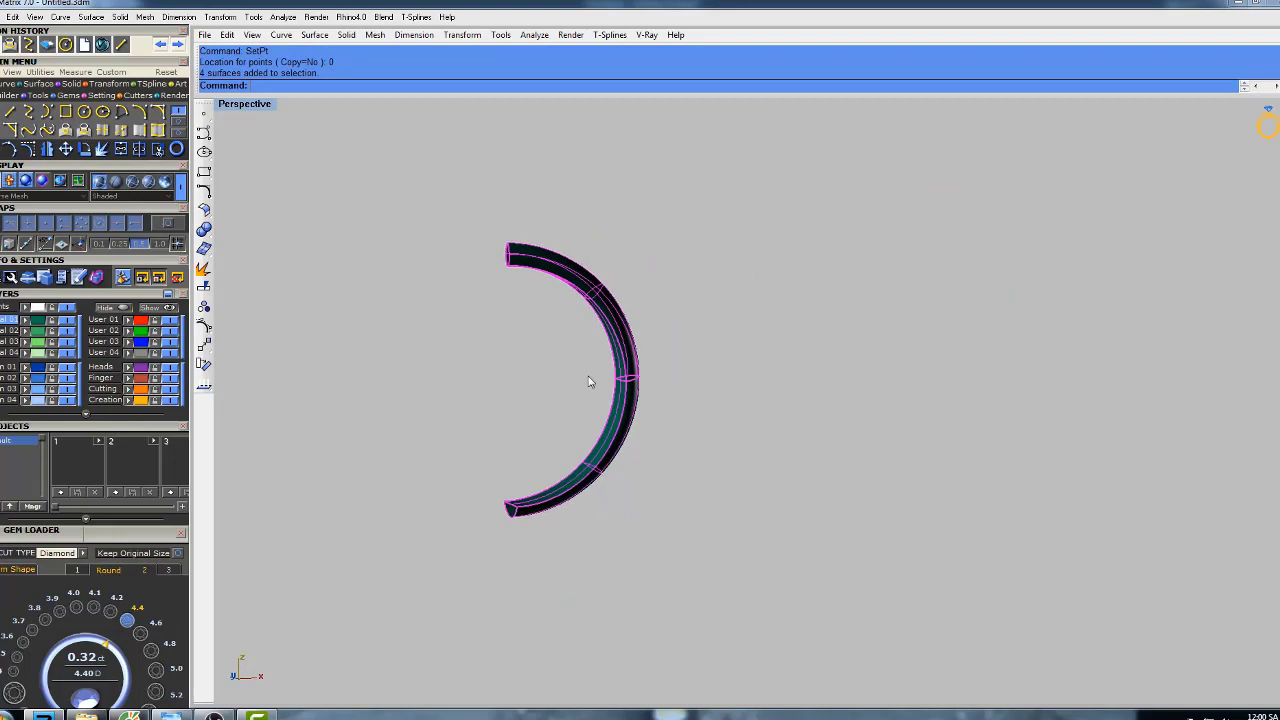
double_click(245, 106)
text(mi)
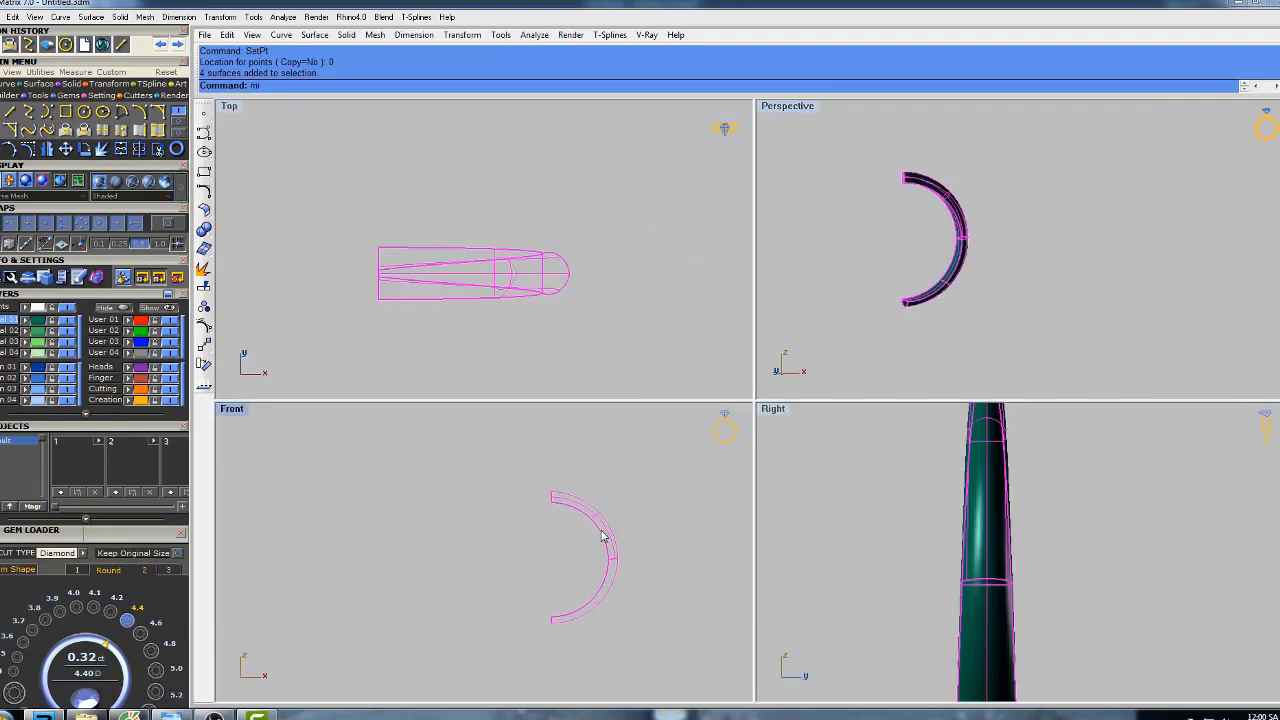
text(r)
key(Return)
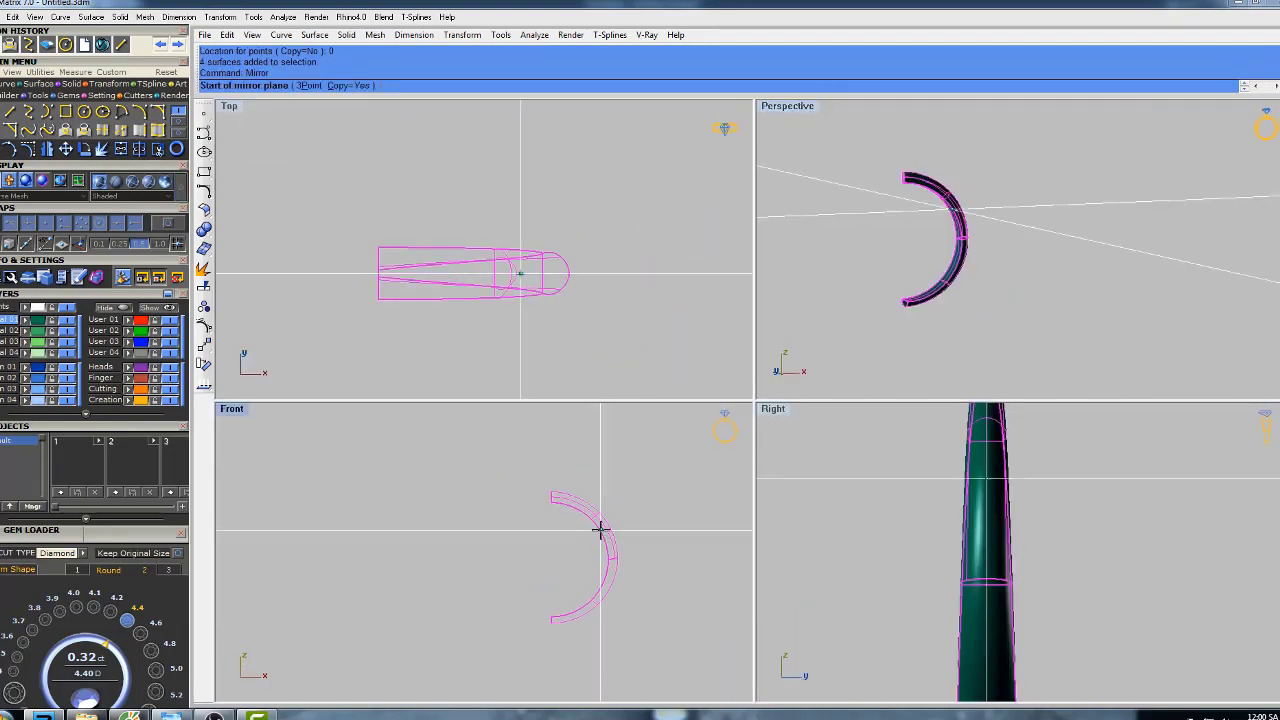
text(0)
key(Return)
click(560, 436)
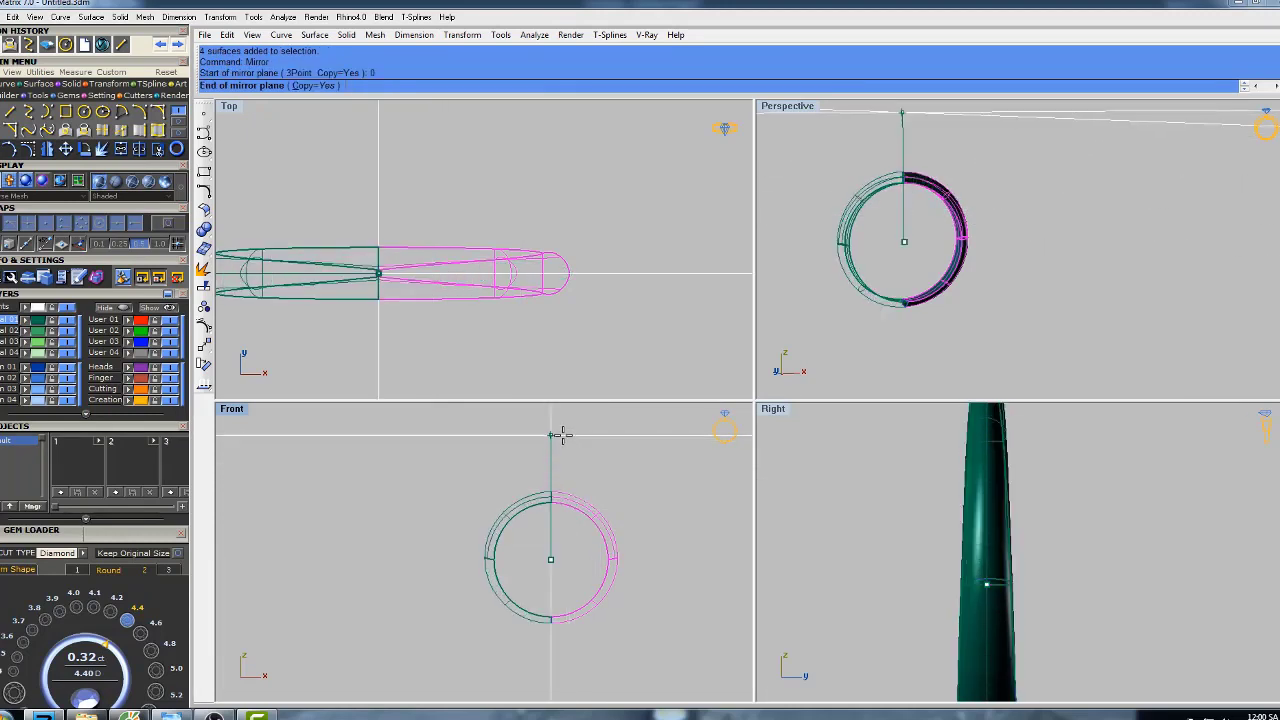
- Join all eight shank surfaces into one polysurface
click(641, 468)
drag(463, 643, 462, 644)
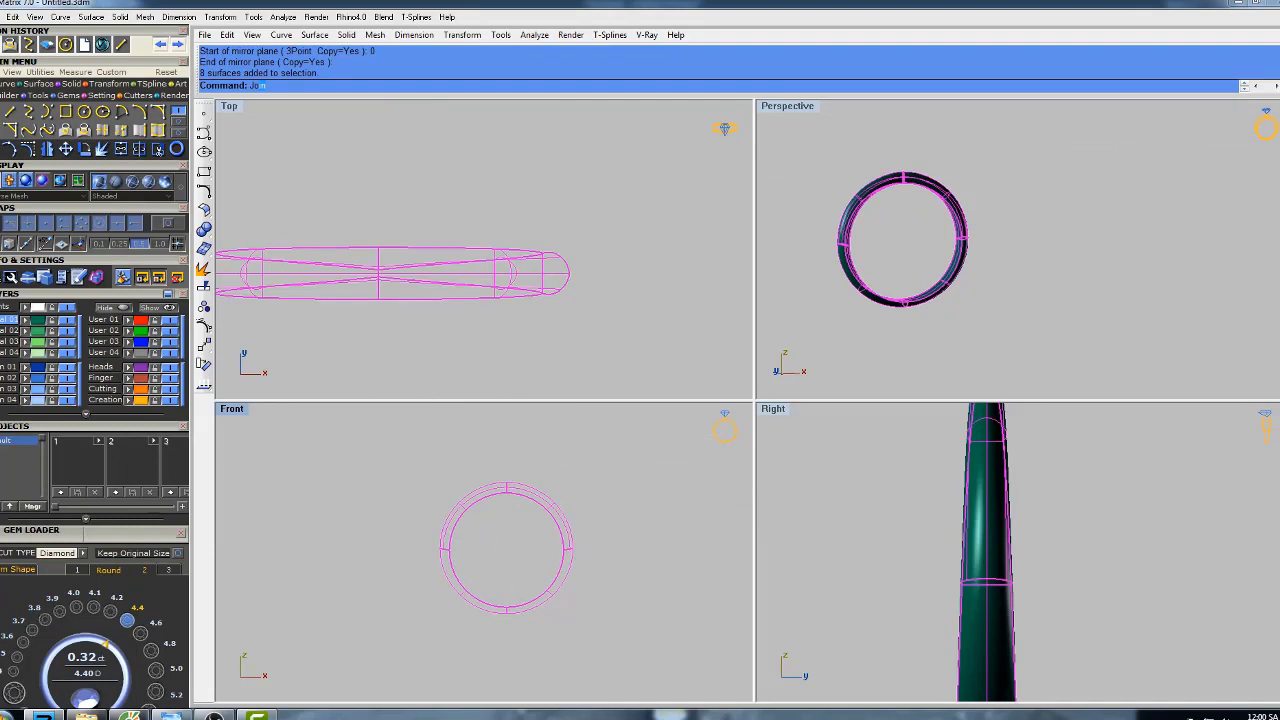
text(Jo)
key(Return)
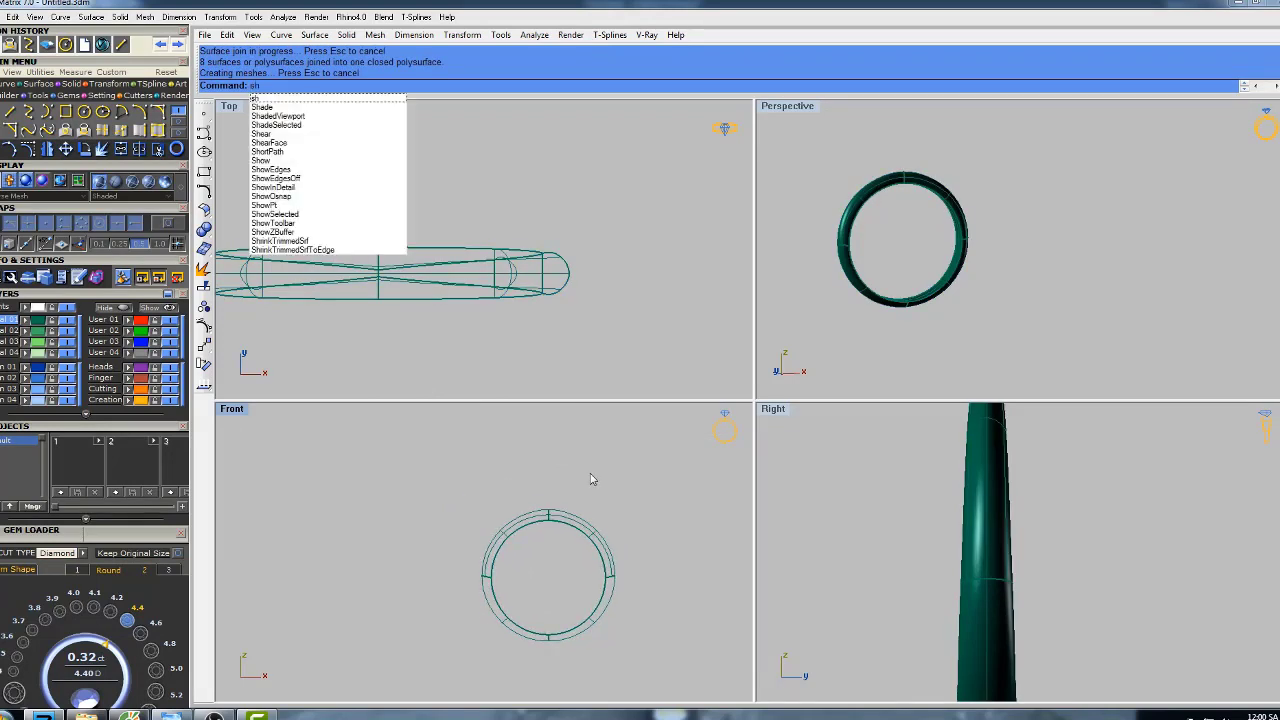
- Bring back only the hidden gem and its six-prong head with ShowSelected
text(sh)
click(300, 214)
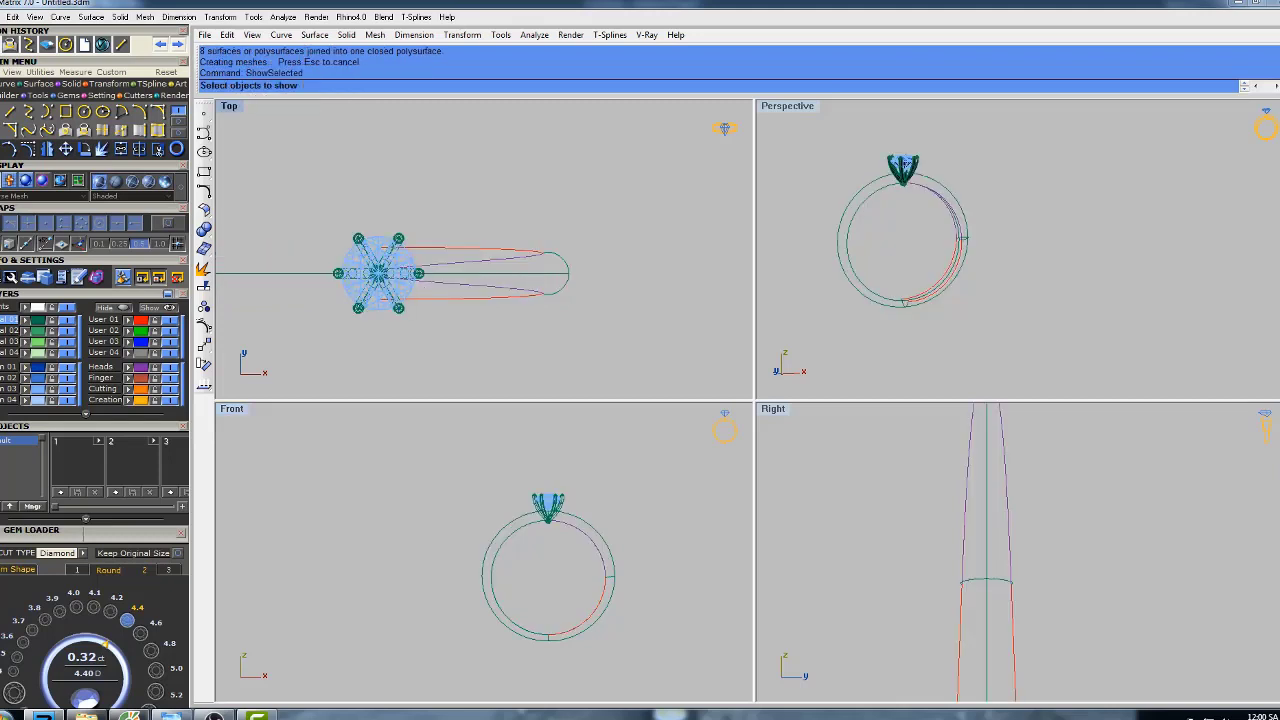
right_drag(378, 240, 431, 241)
drag(488, 350, 490, 353)
key(Return)
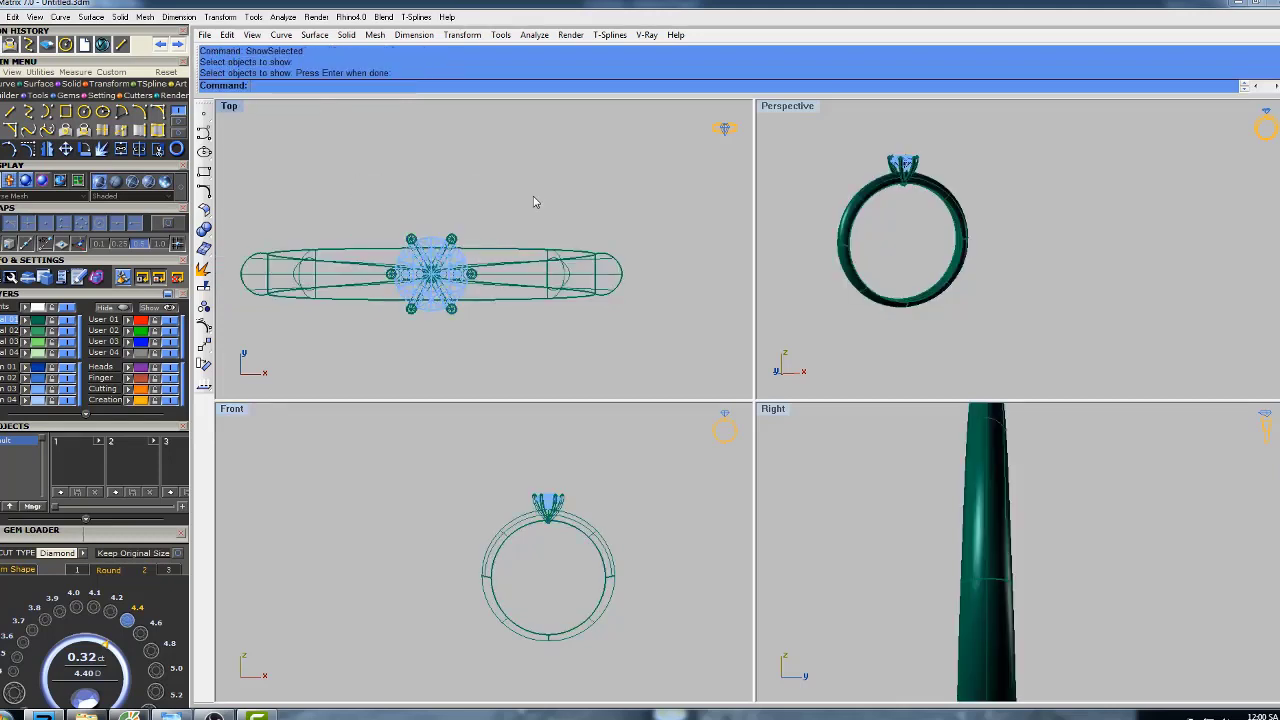
- Examine the assembled ring in shaded preview, in perspective and from the front, checking how the head sits on the shank
double_click(790, 108)
right_drag(791, 114, 745, 257)
key(Return)
scroll(623, 228, up, 4)
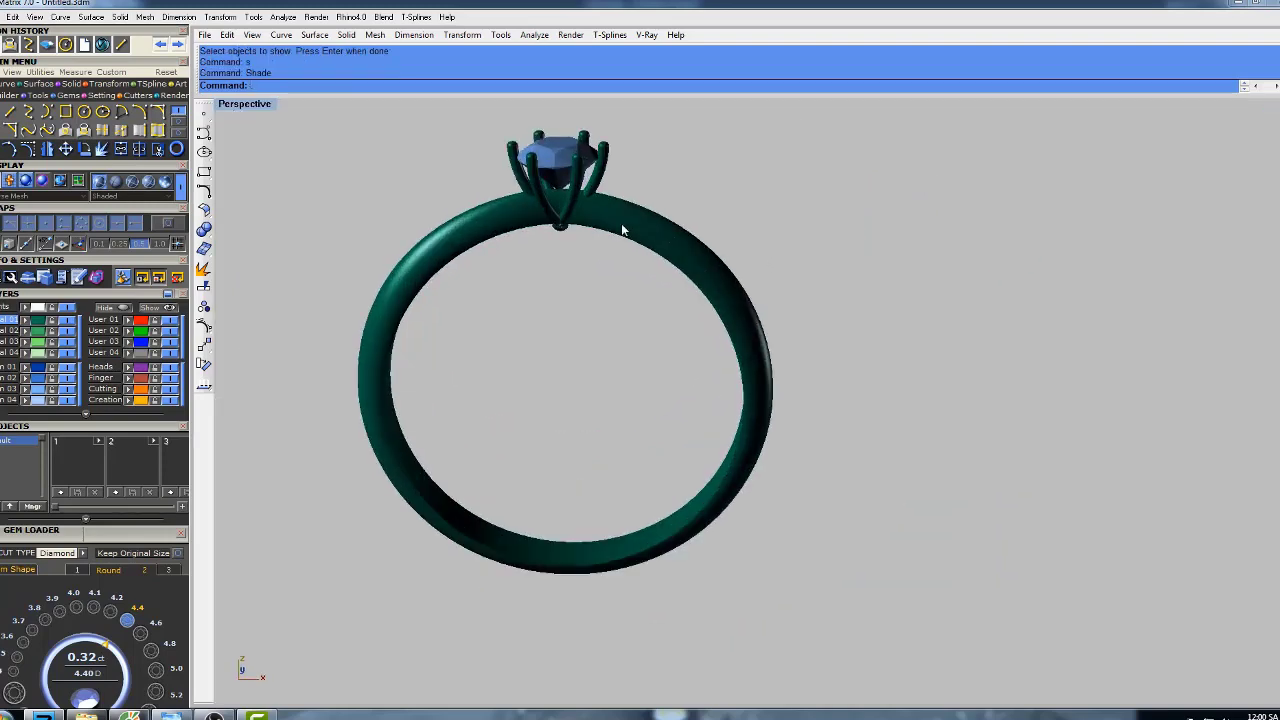
mouse_move(623, 228)
shift+right_down()
mouse_move(726, 314)
mouse_move(651, 277)
mouse_move(654, 360)
mouse_move(671, 369)
mouse_move(760, 171)
mouse_move(734, 251)
mouse_move(669, 296)
mouse_move(609, 294)
mouse_move(603, 346)
mouse_move(720, 266)
mouse_move(673, 282)
shift+right_up()
scroll(689, 270, up, 8)
double_click(262, 107)
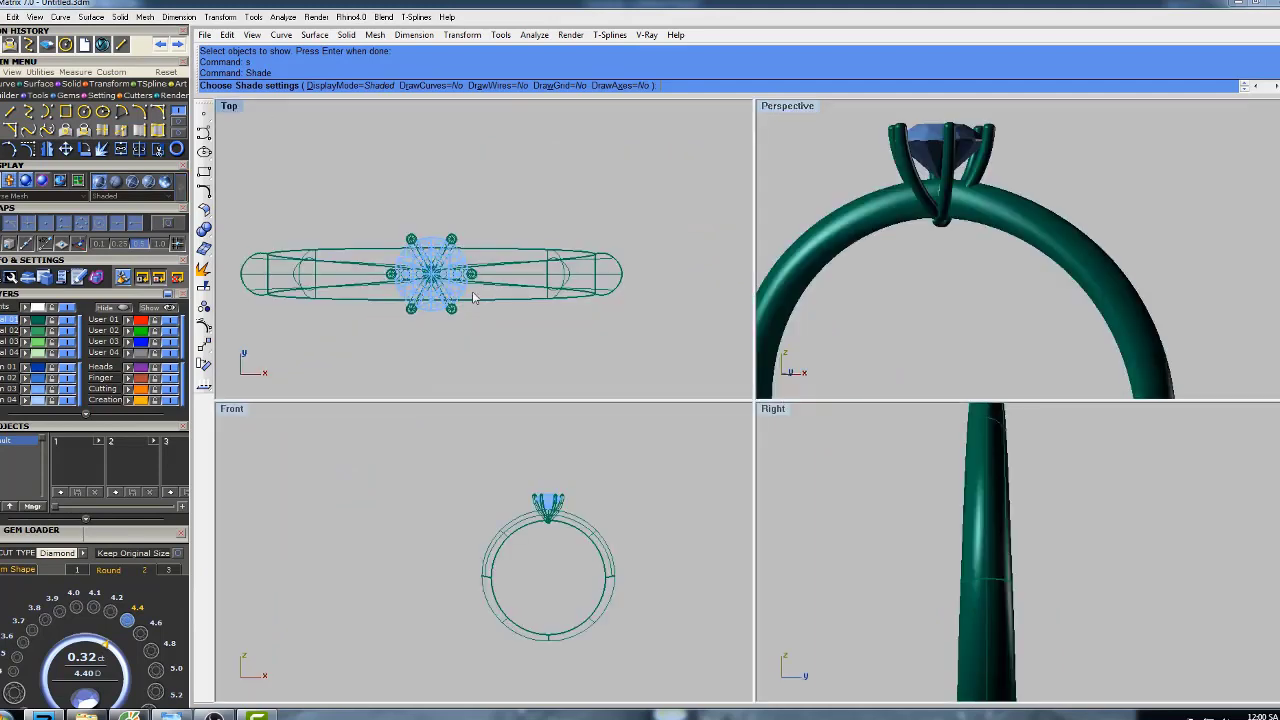
double_click(232, 410)
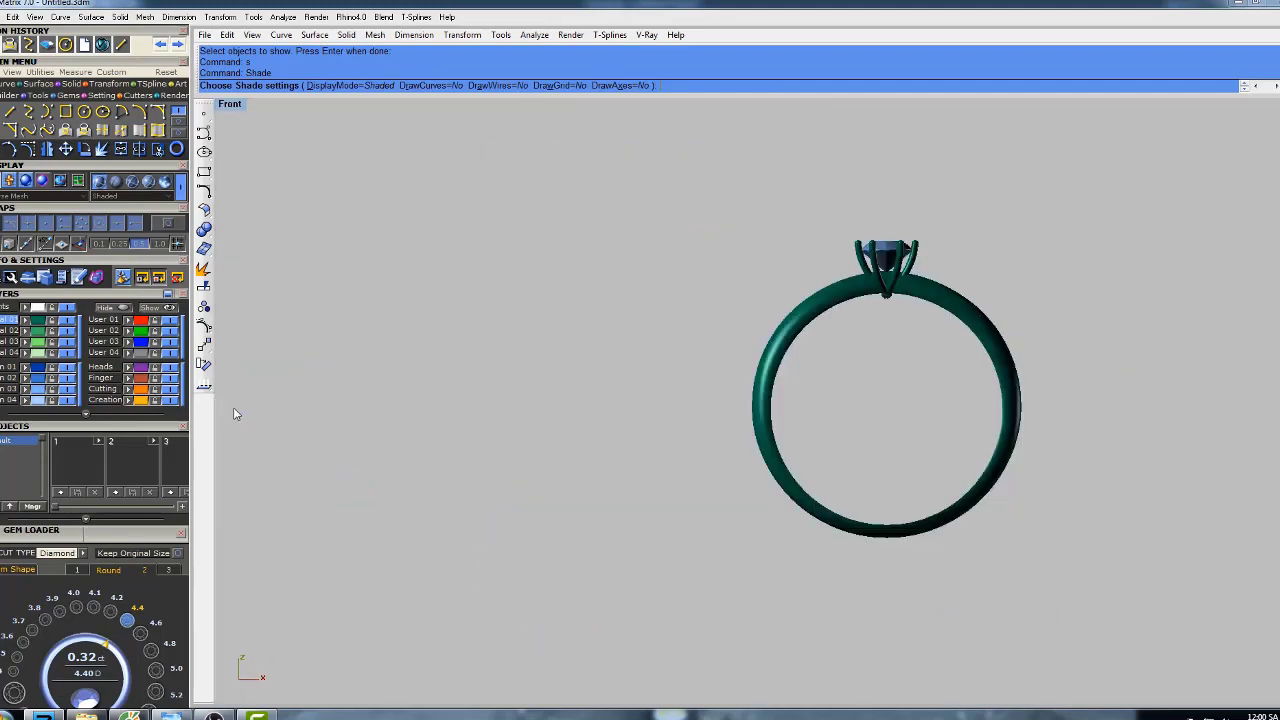
right_drag(930, 352, 740, 382)
scroll(729, 324, up, 8)
key(Escape)
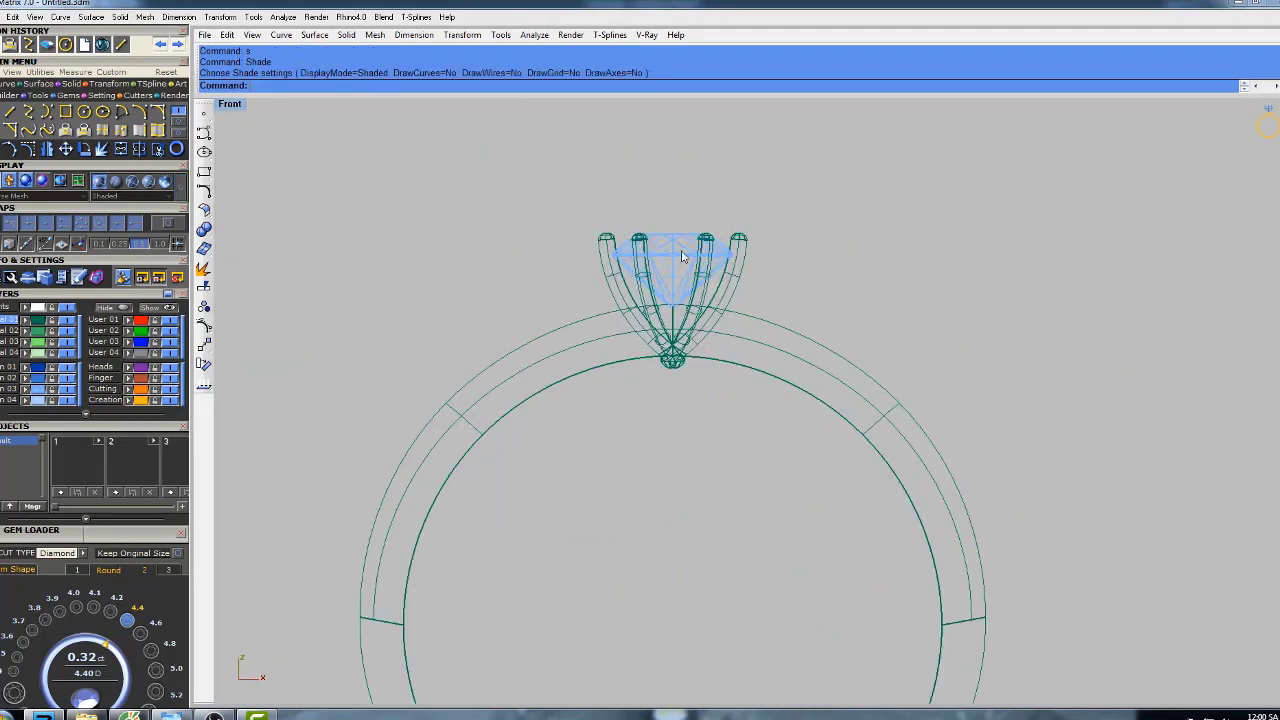
- Switch the front view to shaded display and check where the prong bases pass through the top of the shank
scroll(683, 268, up, 3)
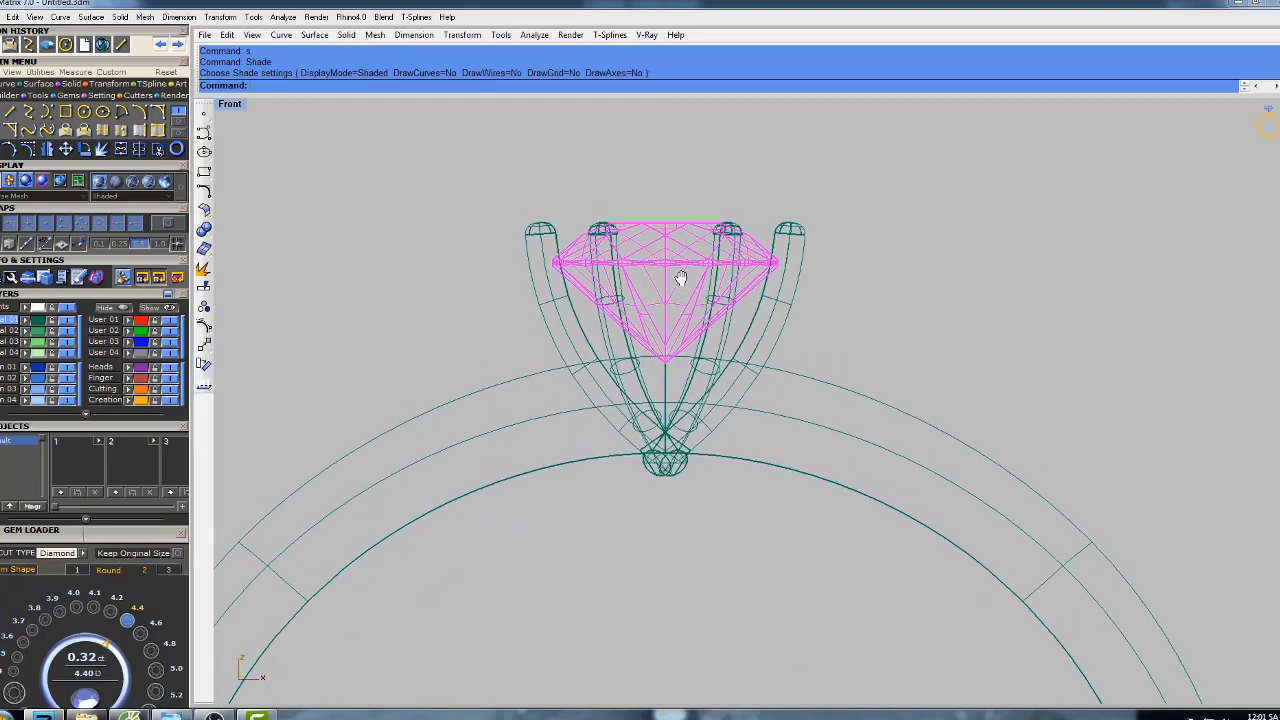
drag(467, 176, 835, 522)
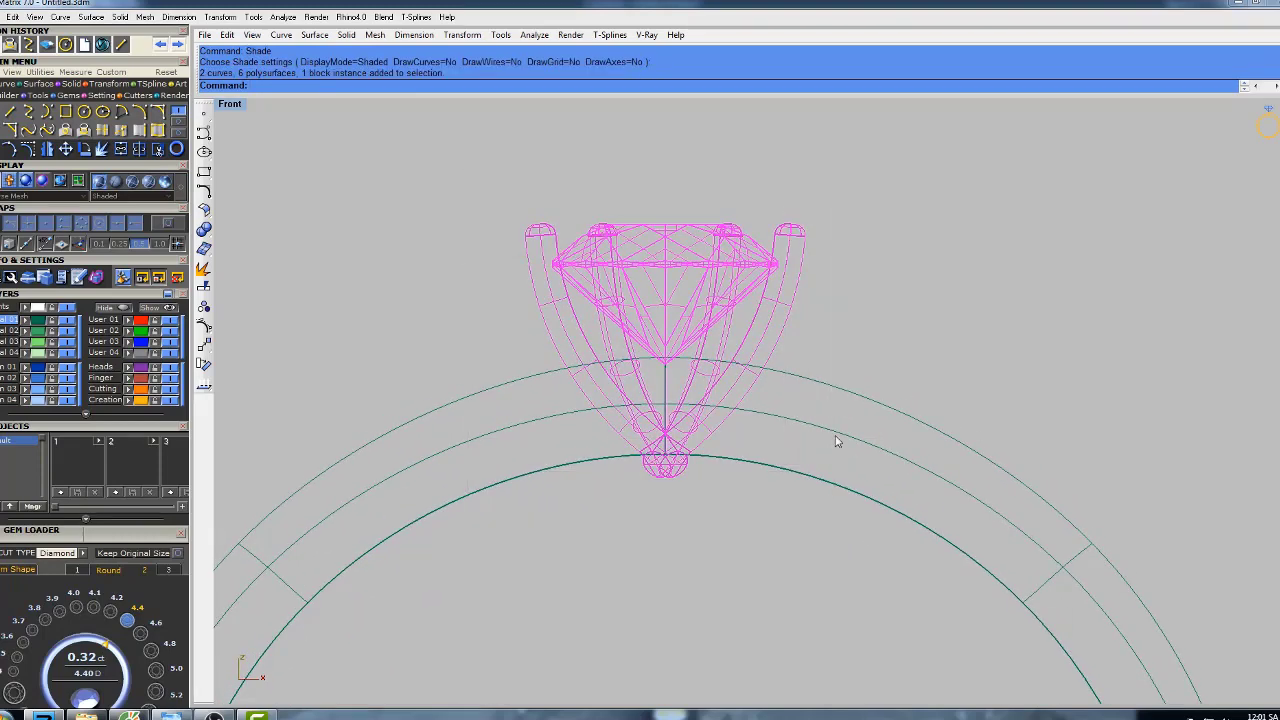
right_drag(837, 437, 798, 419)
text(se)
key(Return)
scroll(680, 450, up, 3)
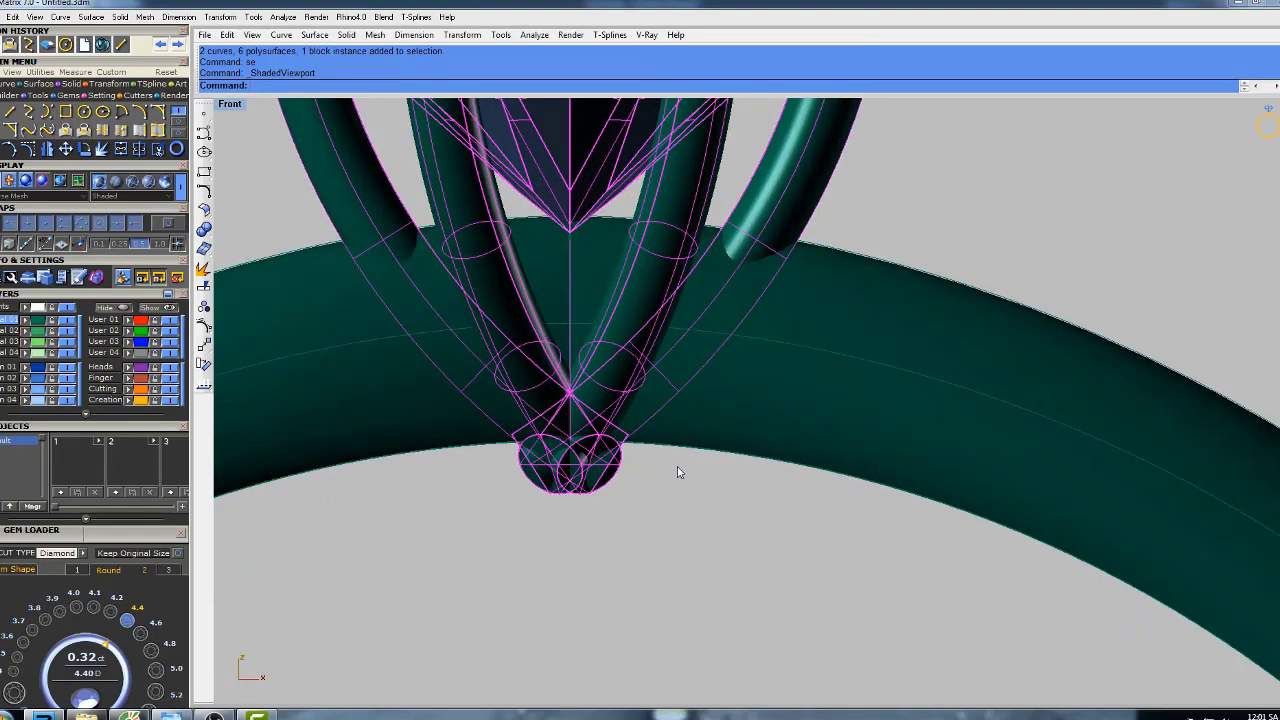
scroll(678, 472, down, 5)
key(Escape)
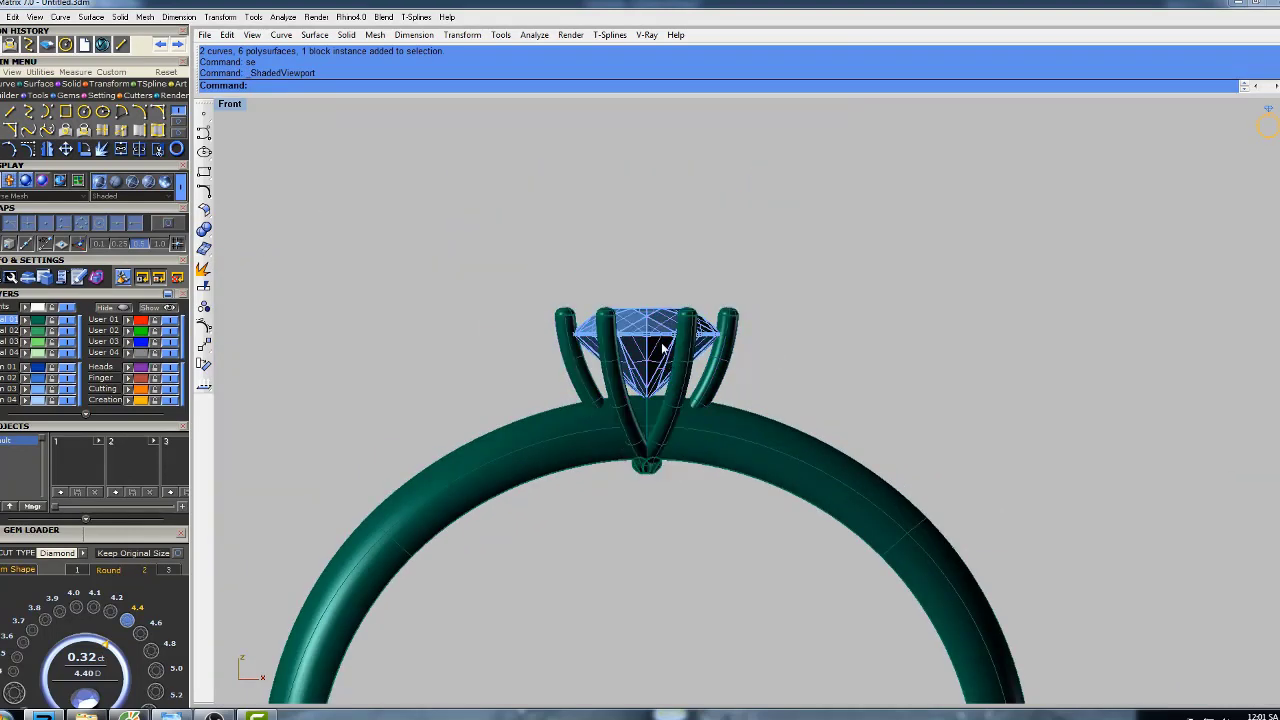
- Move the diamond straight up until its girdle is level with the prong tips
click(663, 347)
right_drag(663, 347, 645, 347)
text(Mo)
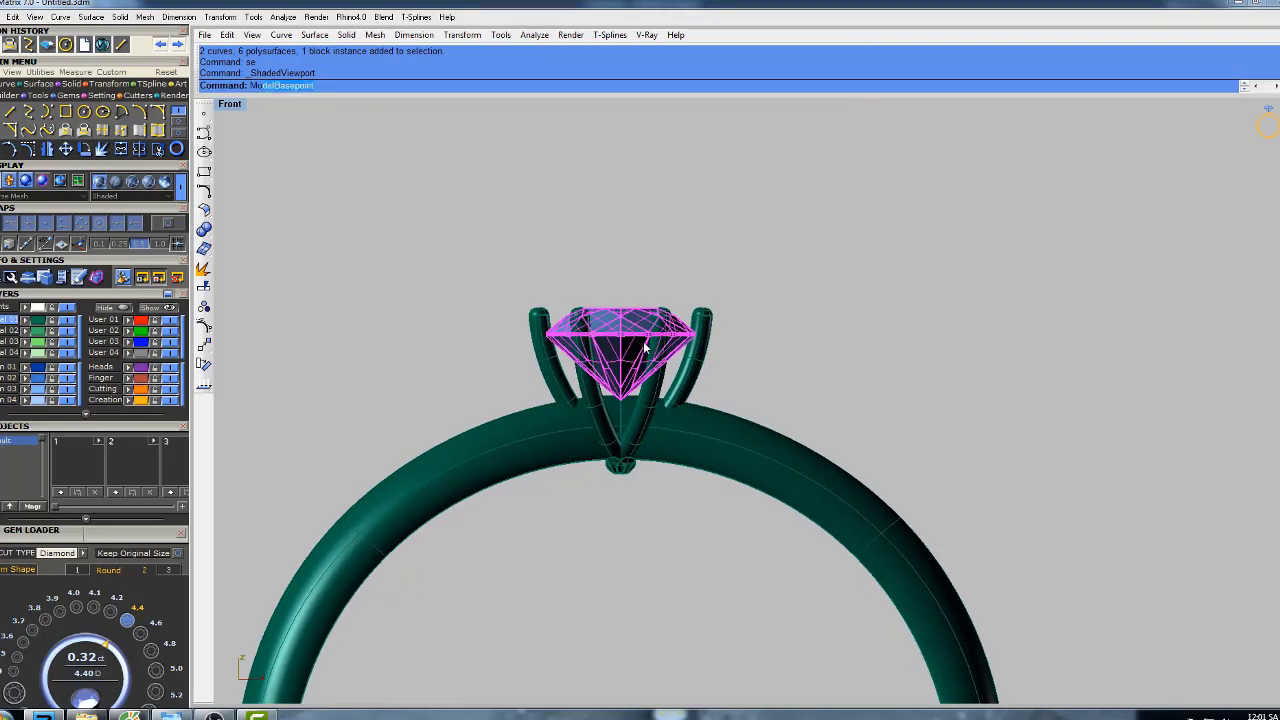
text(ve)
key(Return)
click(730, 382)
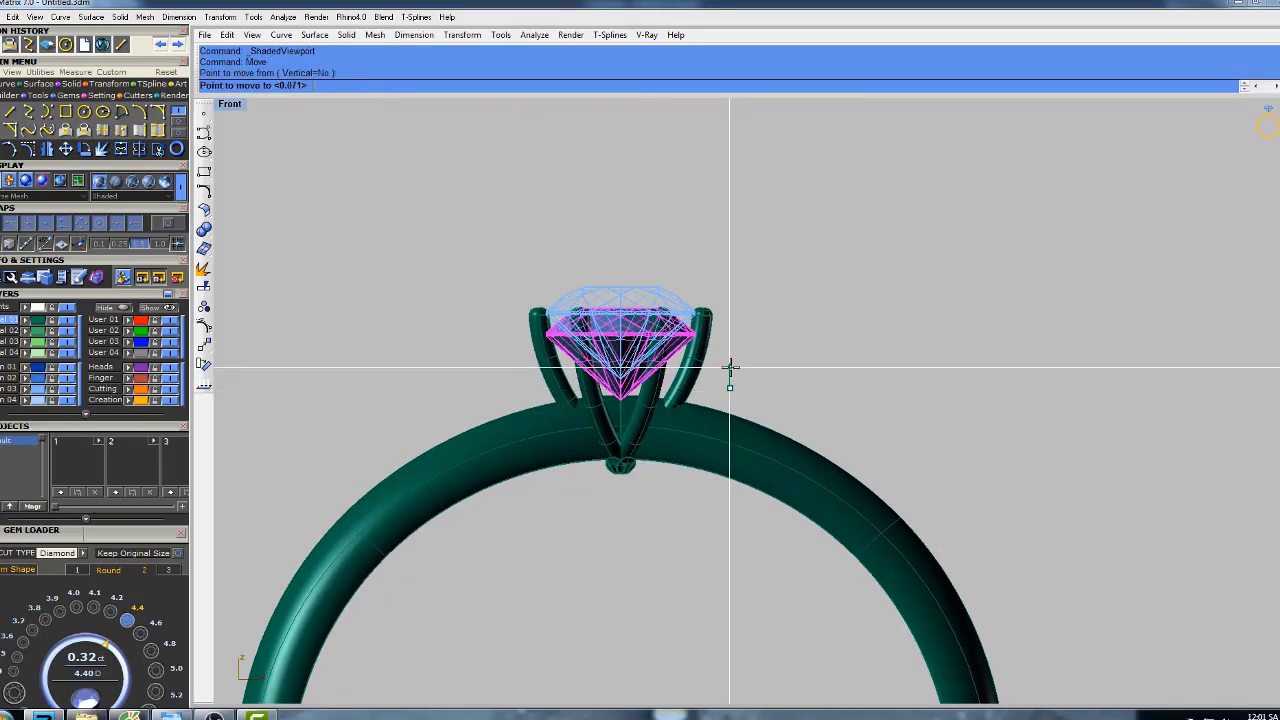
click(730, 366)
- Stretch the six prongs upward with Scale1D from the shank's inner edge until their tips reach the top of the diamond
click(686, 381)
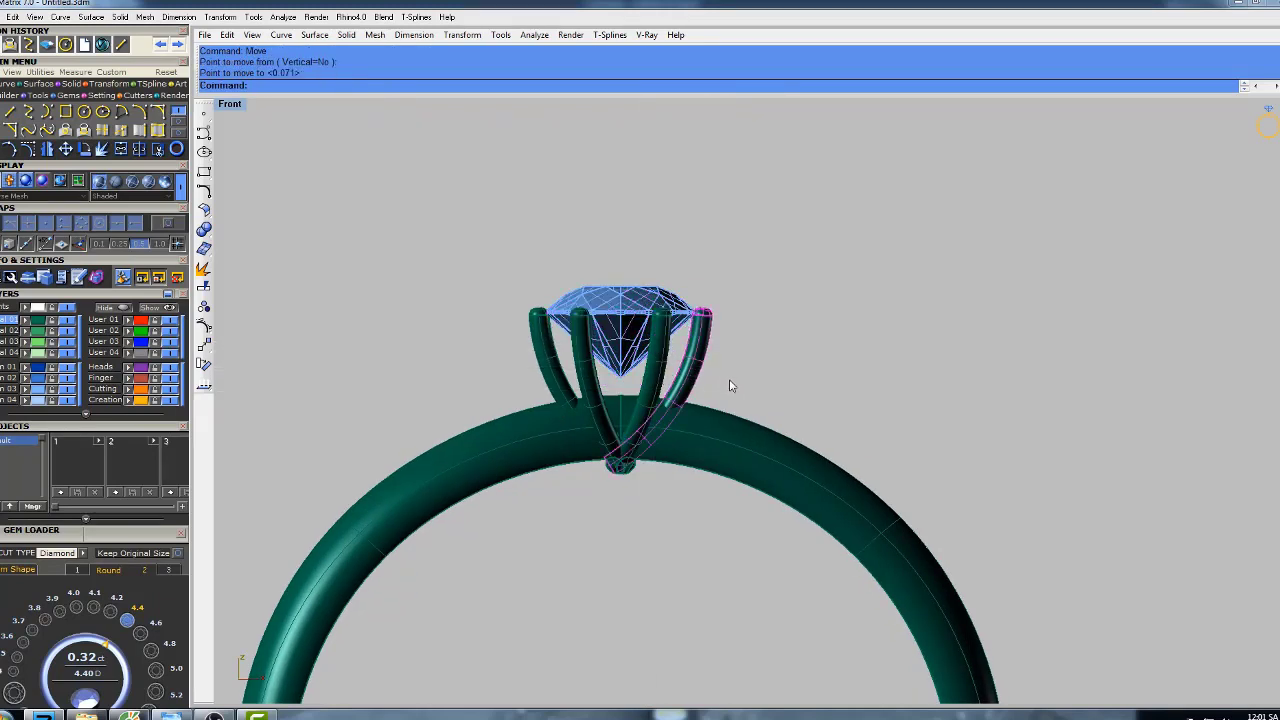
drag(524, 387, 524, 384)
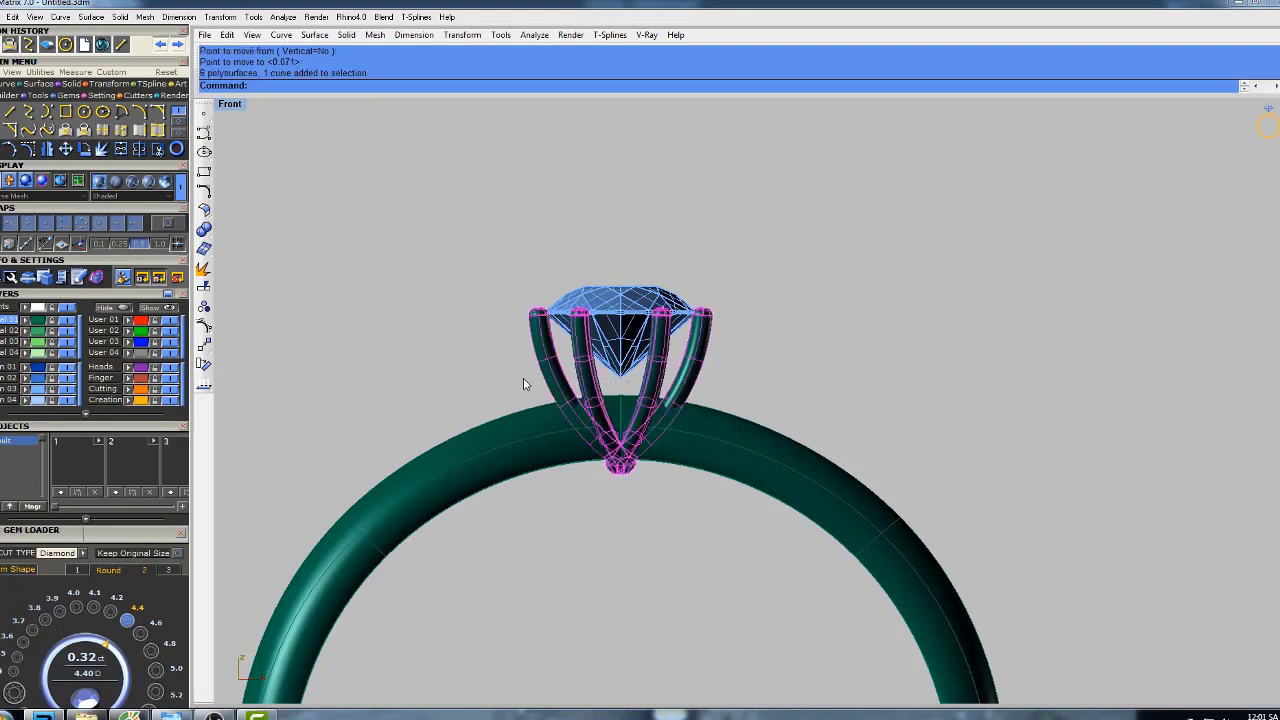
right_drag(680, 384, 657, 380)
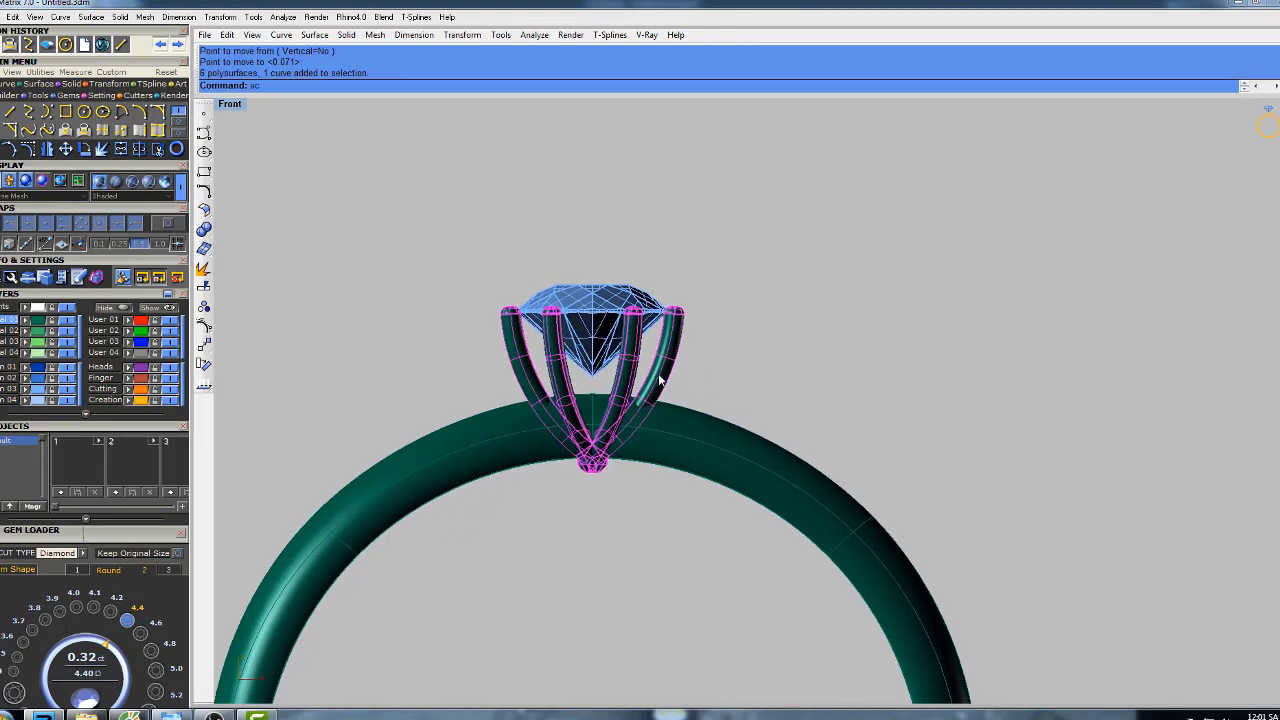
click(290, 108)
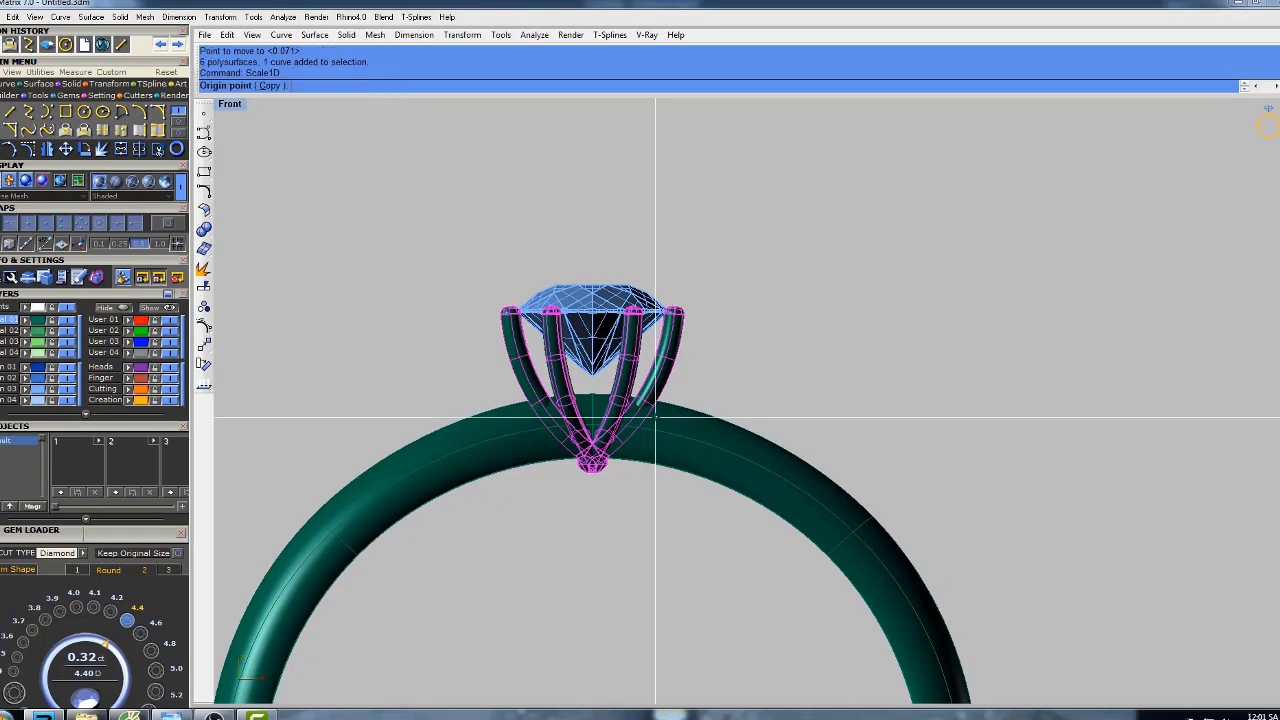
click(639, 460)
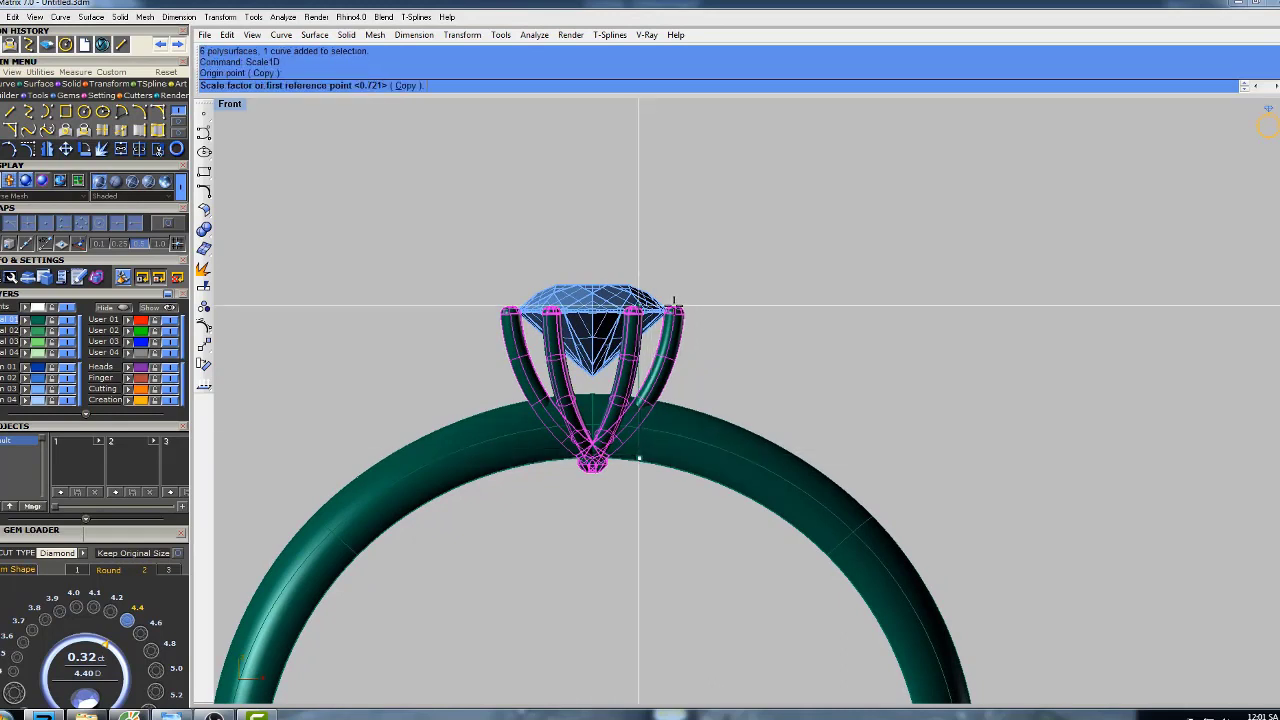
click(676, 306)
click(680, 287)
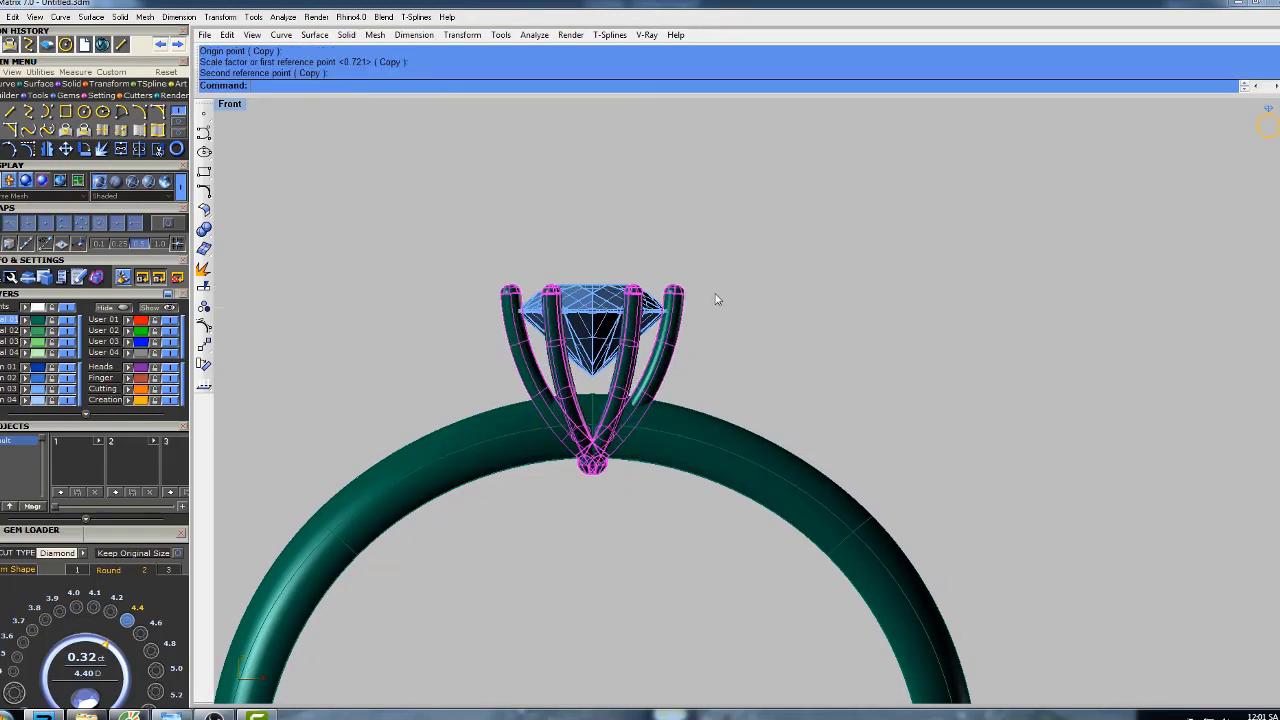
- Inspect the raised diamond and lengthened prongs from the front in shaded preview
scroll(719, 266, down, 6)
right_drag(723, 307, 721, 259)
text(s)
key(Return)
scroll(703, 211, up, 3)
scroll(728, 220, down, 3)
key(Return)
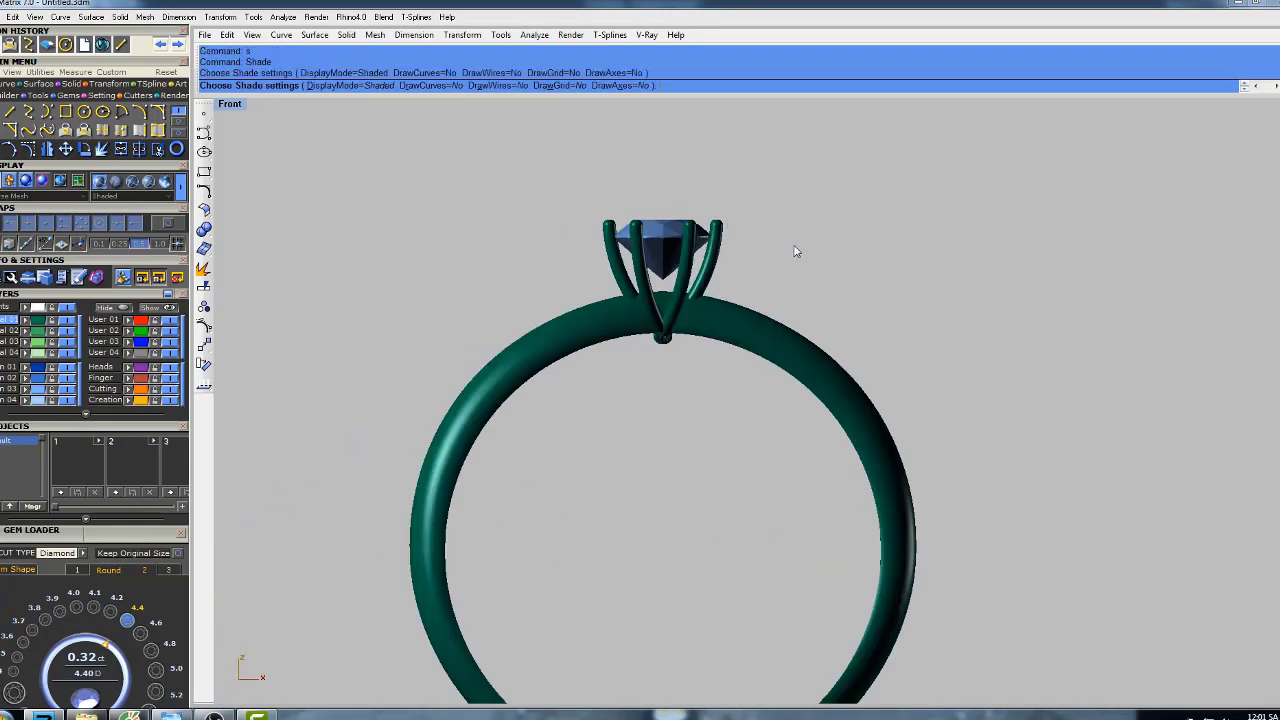
- Switch the front view to wireframe and examine where the prong bases protrude past the shank's inner edge
scroll(706, 311, up, 1)
scroll(705, 310, up, 2)
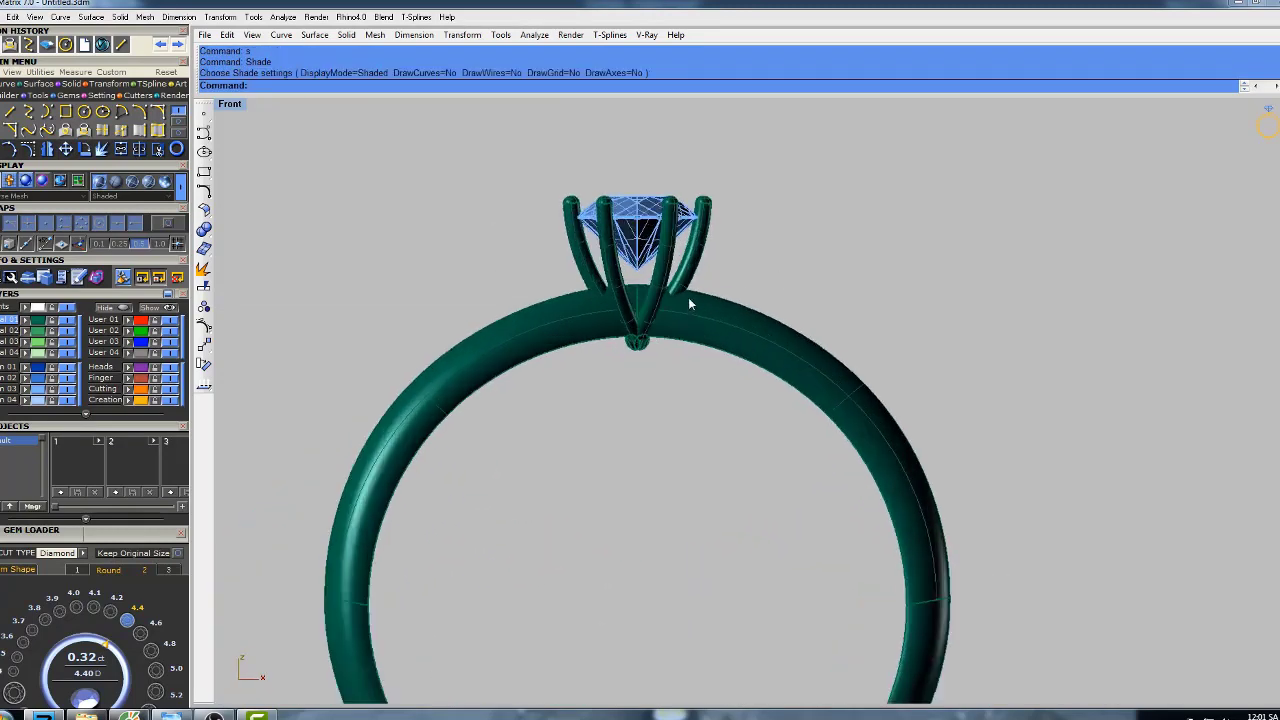
right_drag(717, 291, 673, 338)
scroll(687, 346, up, 2)
text(w)
key(Return)
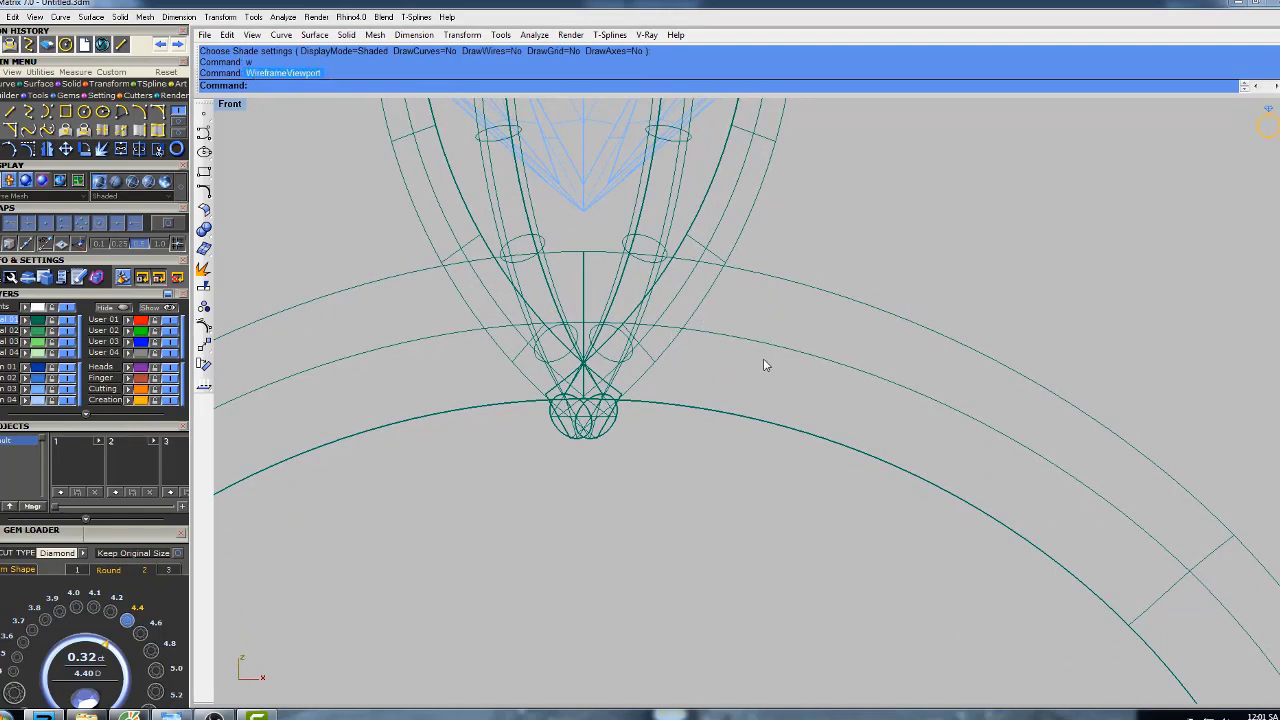
scroll(749, 367, down, 2)
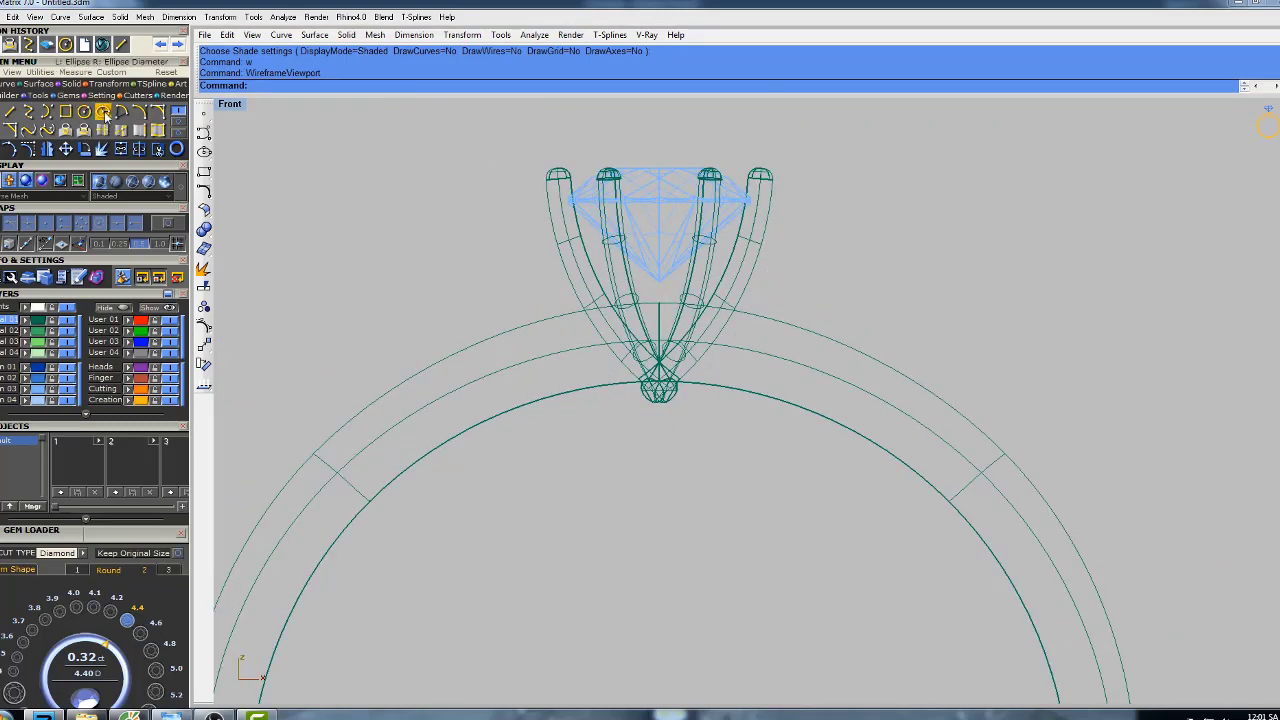
- Draw a circle of 18 mm diameter centred on the origin in the front view, matching the finger hole
click(88, 115)
scroll(686, 351, down, 8)
text(0)
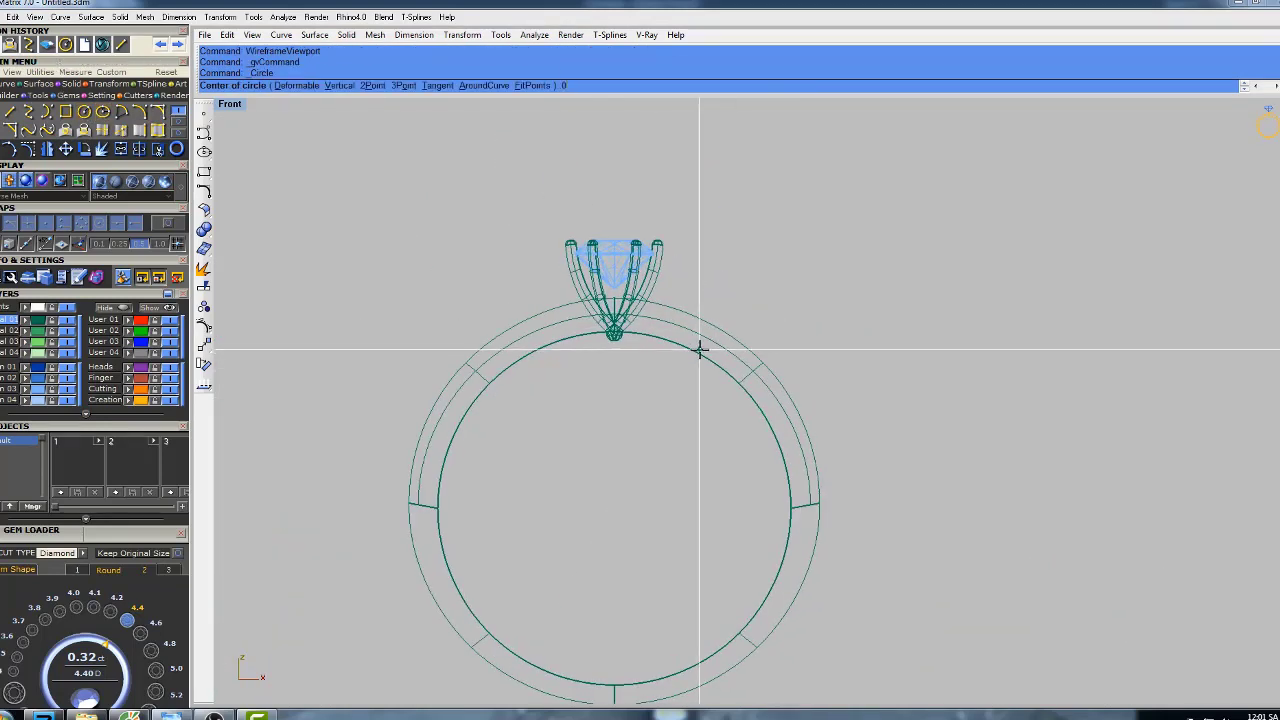
key(Return)
key(Return)
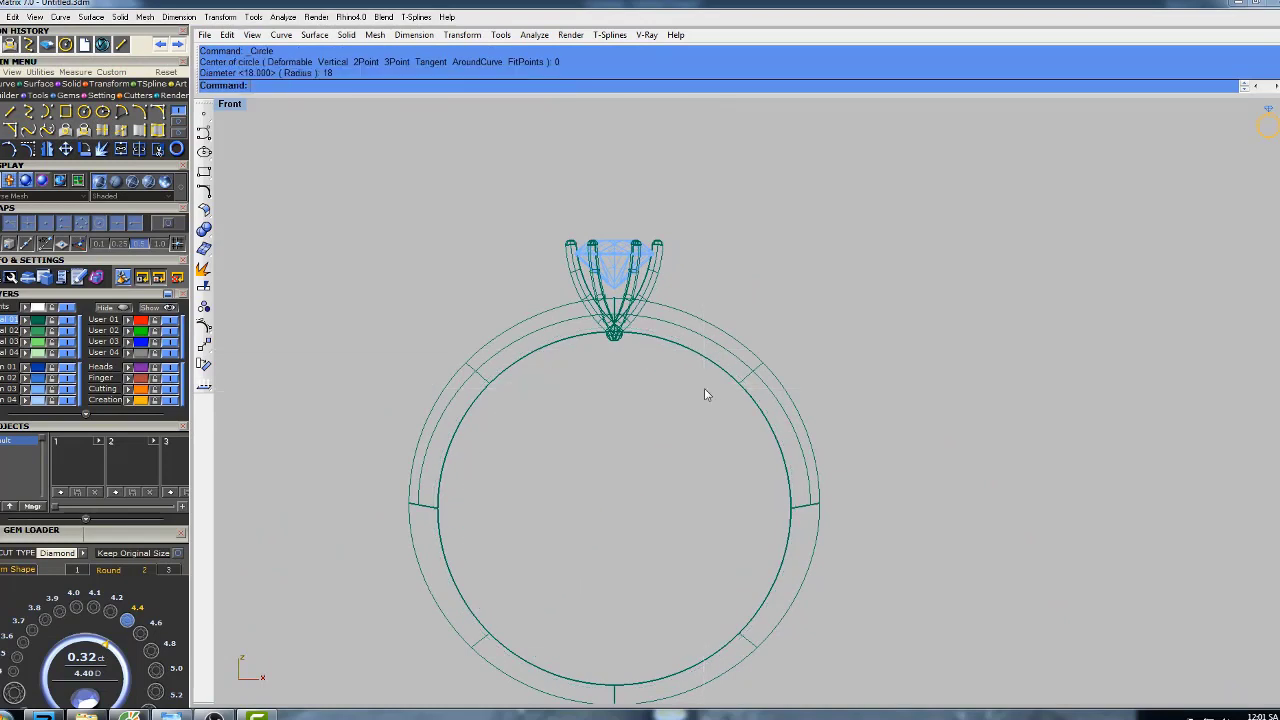
- Extrude the 18 mm circle to both sides as a capped solid wider than the shank and prong head
click(722, 376)
click(752, 404)
scroll(697, 366, down, 3)
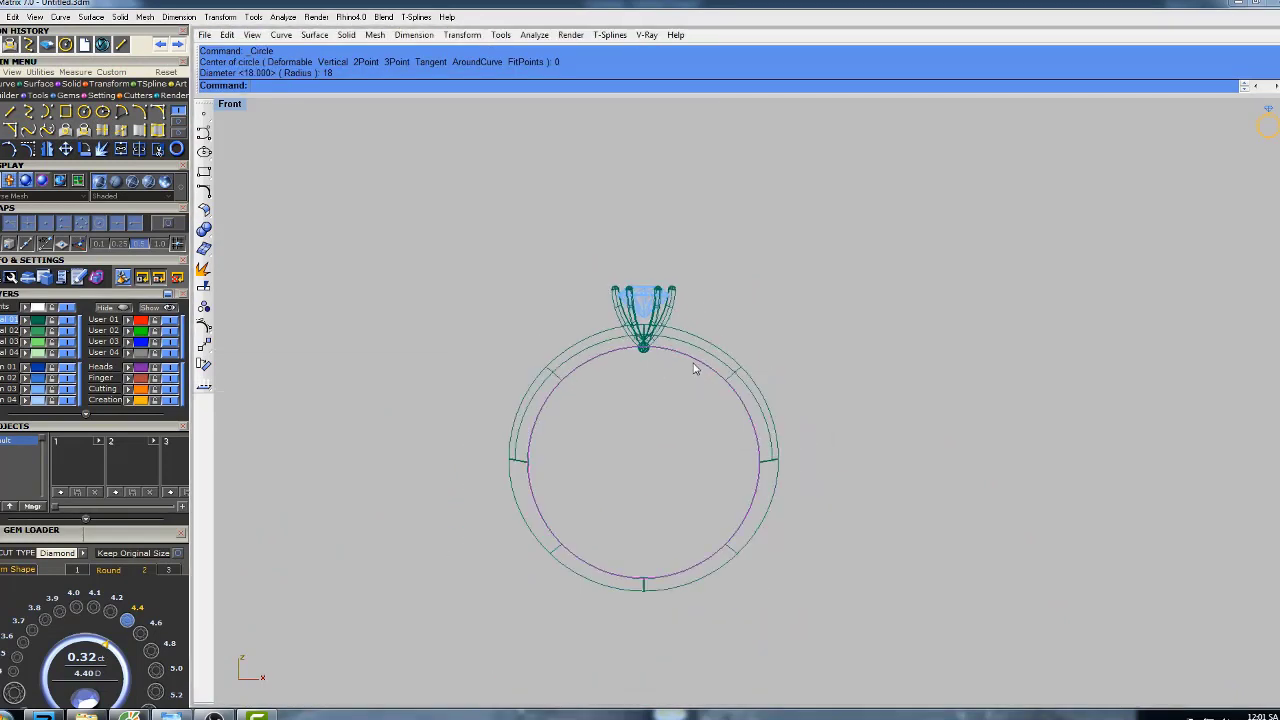
text(Extru)
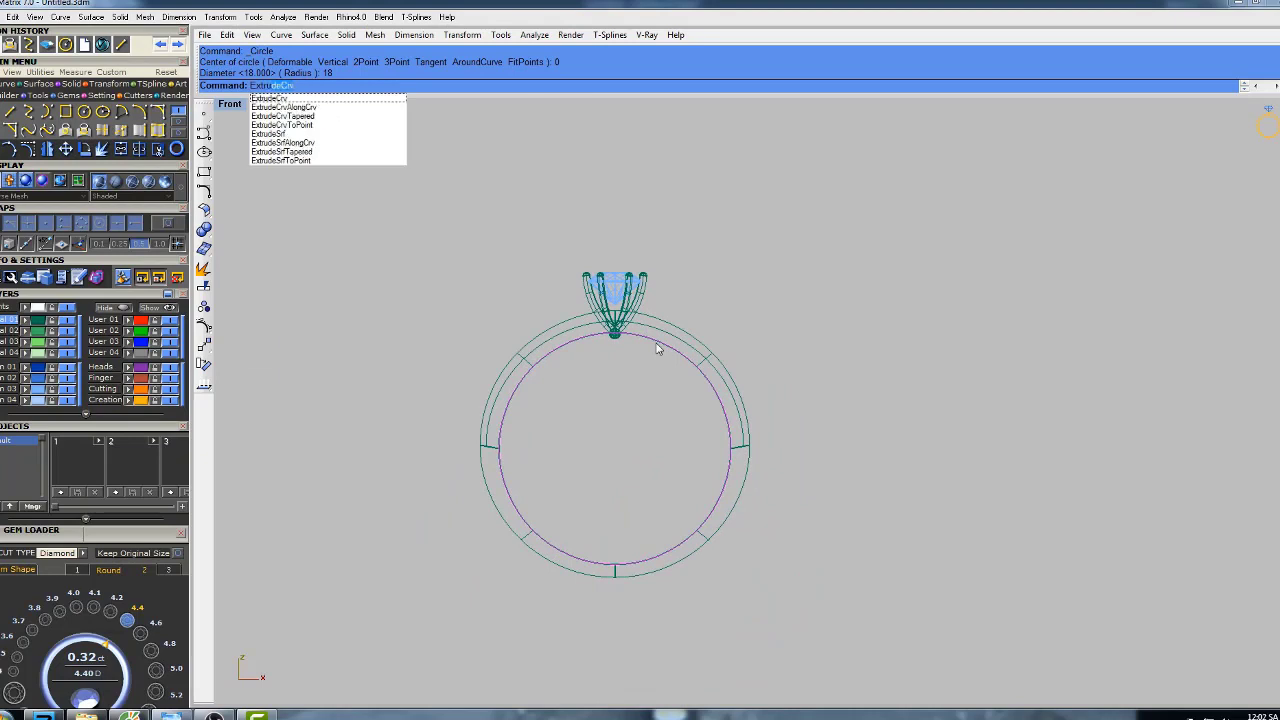
key(Return)
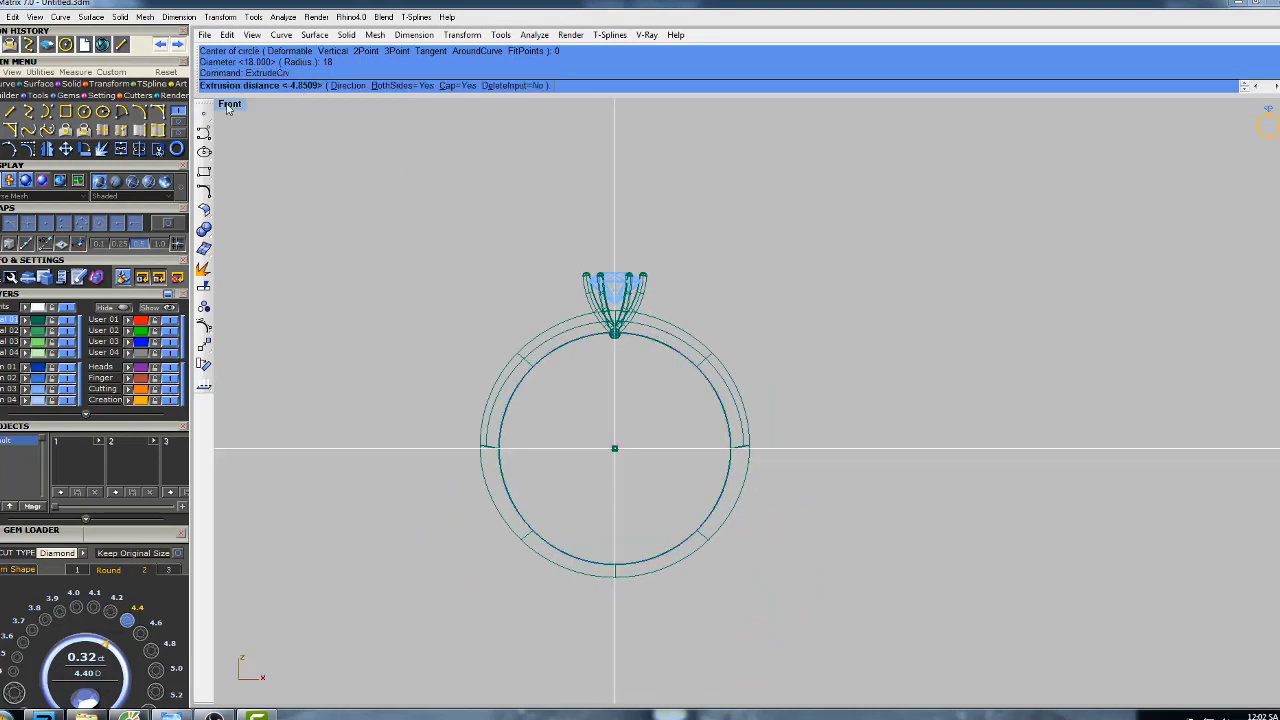
double_click(229, 104)
key(Return)
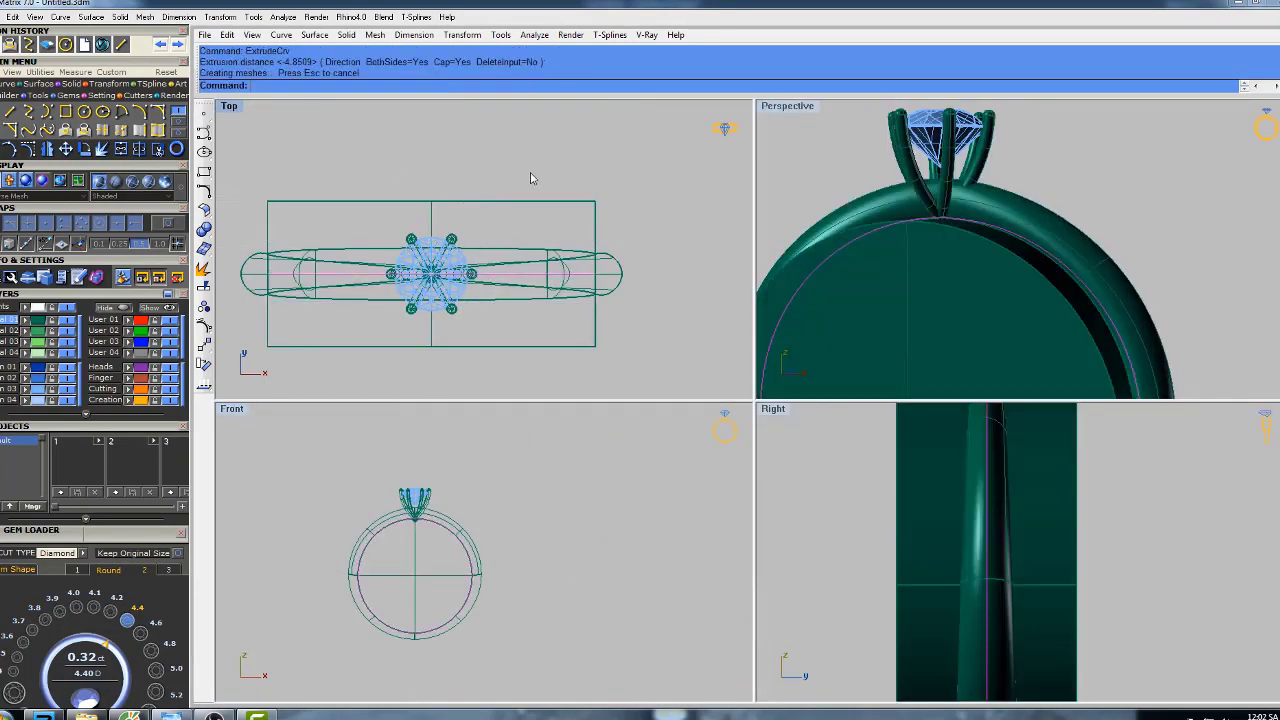
- Subtract the finger-hole cylinder from all six prongs with BooleanDifference, deleting the cylinder
double_click(794, 111)
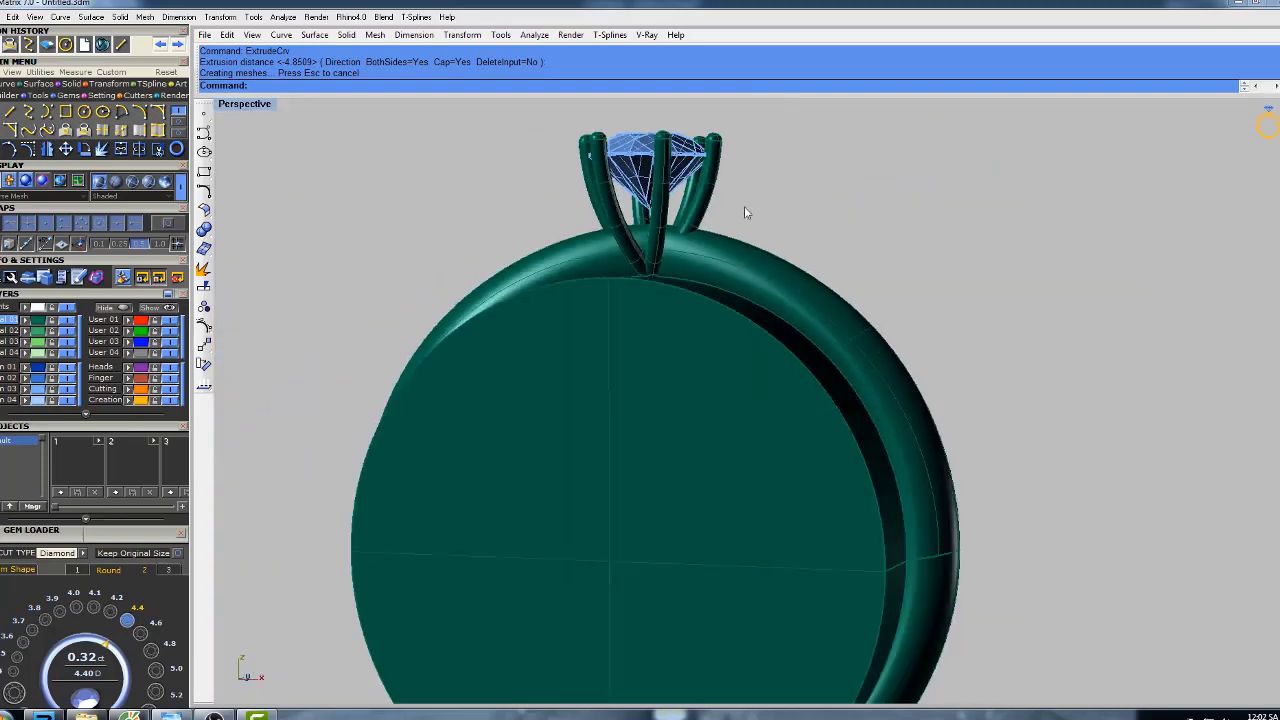
right_drag(744, 206, 690, 222)
scroll(690, 222, up, 5)
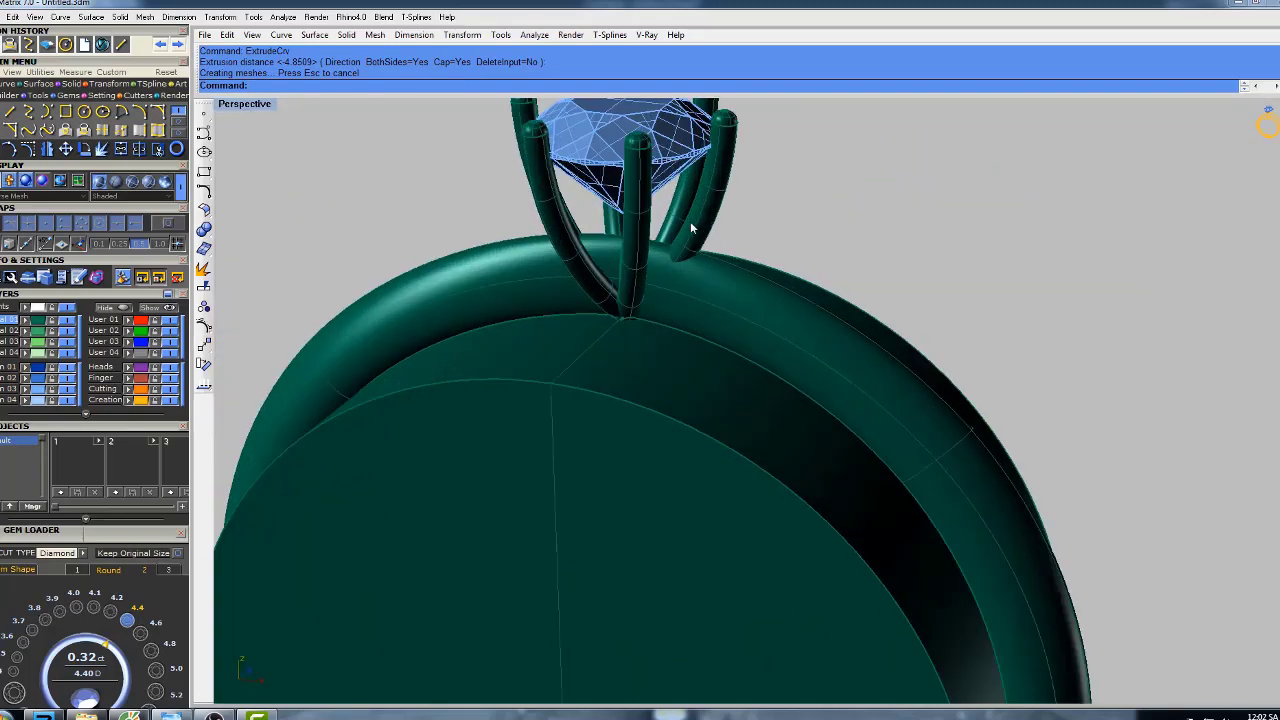
shift+click(614, 220)
shift+click(635, 228)
shift+click(559, 226)
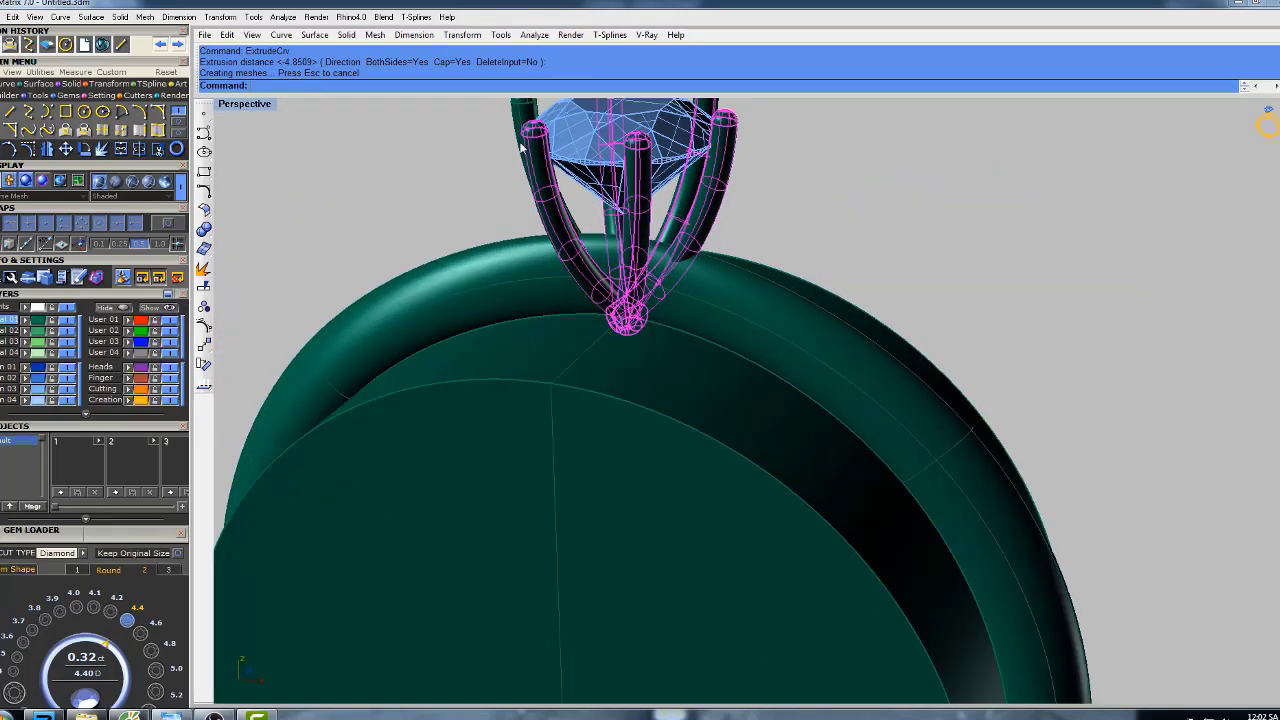
shift+click(520, 148)
scroll(636, 245, down, 6)
shift+right_drag(667, 313, 641, 289)
text(bjects)
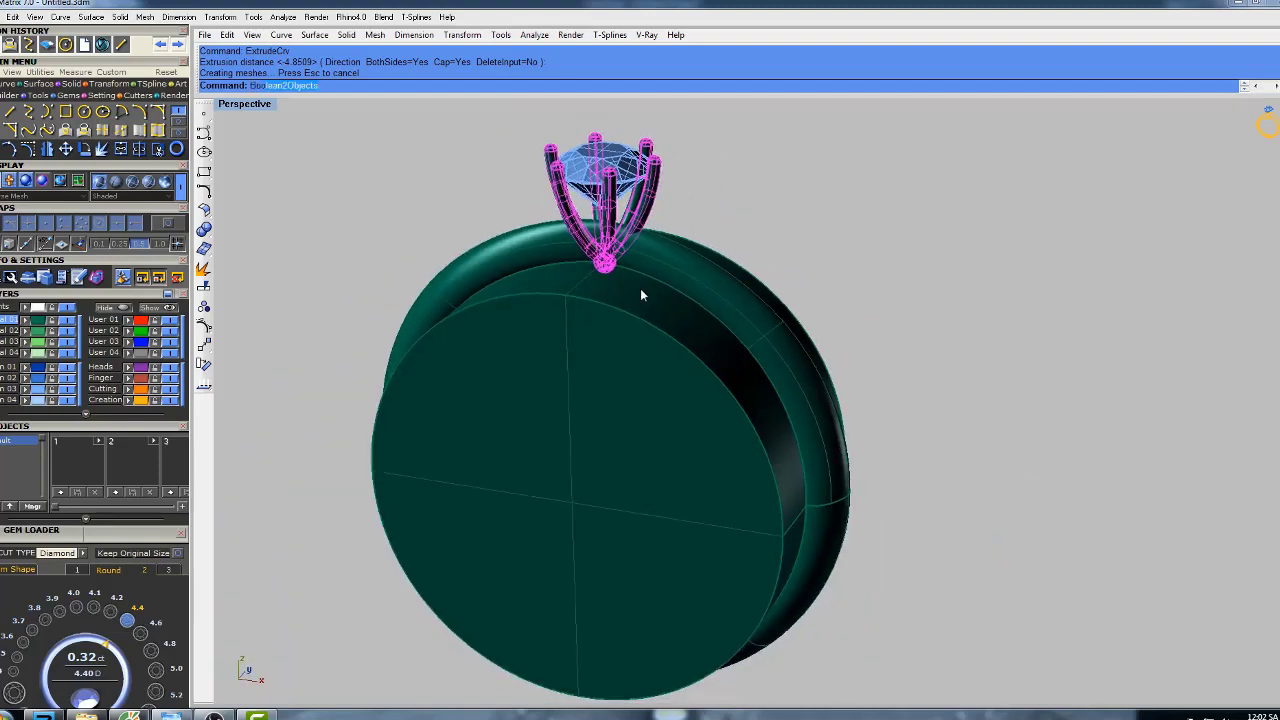
click(306, 107)
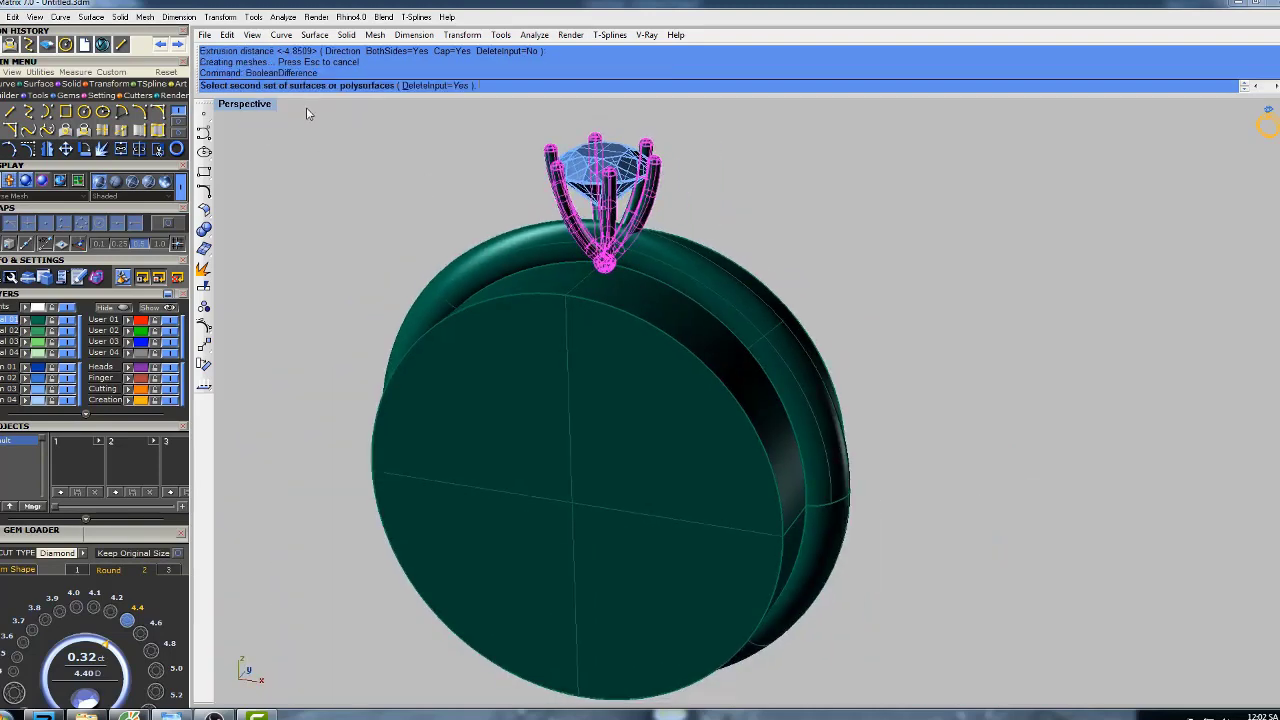
click(620, 362)
right_click(878, 205)
- Check the trimmed prong bases against the shank's inner edge in shaded perspective and in the front view
right_drag(878, 205, 760, 196)
scroll(680, 257, up, 4)
text(s)
key(Return)
right_drag(640, 260, 800, 277)
key(Escape)
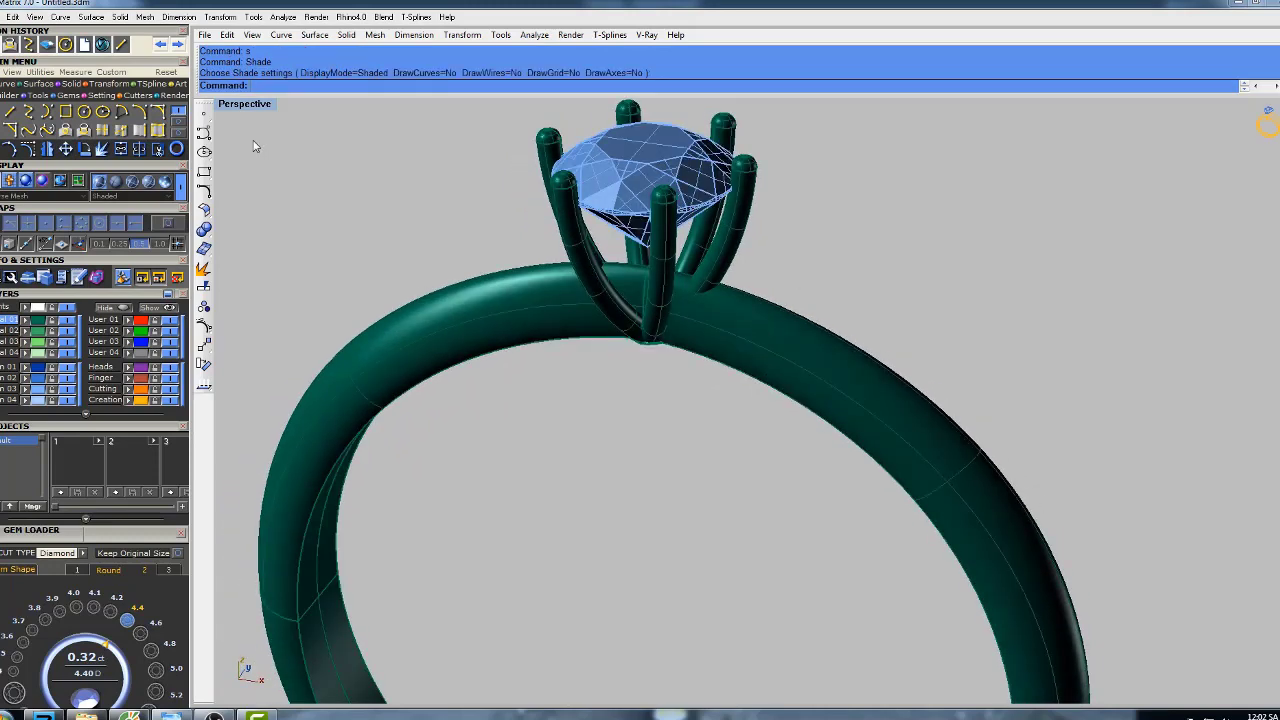
double_click(242, 105)
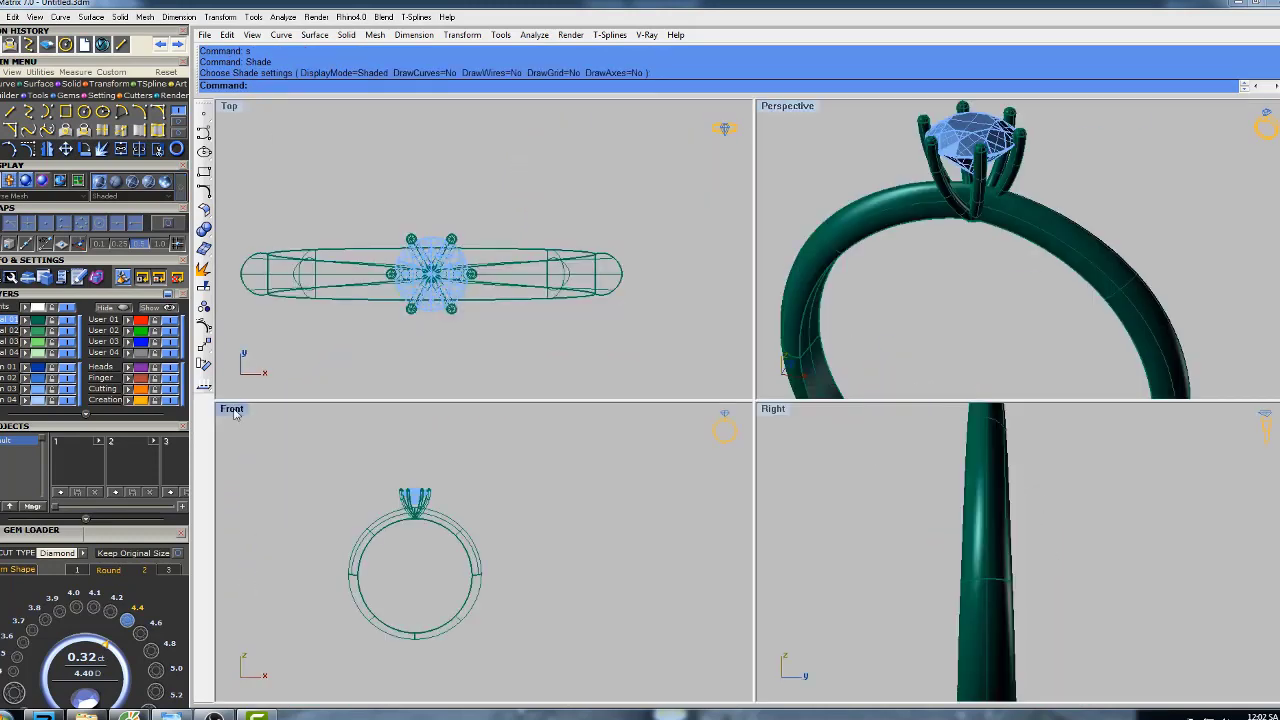
double_click(232, 409)
scroll(609, 323, up, 6)
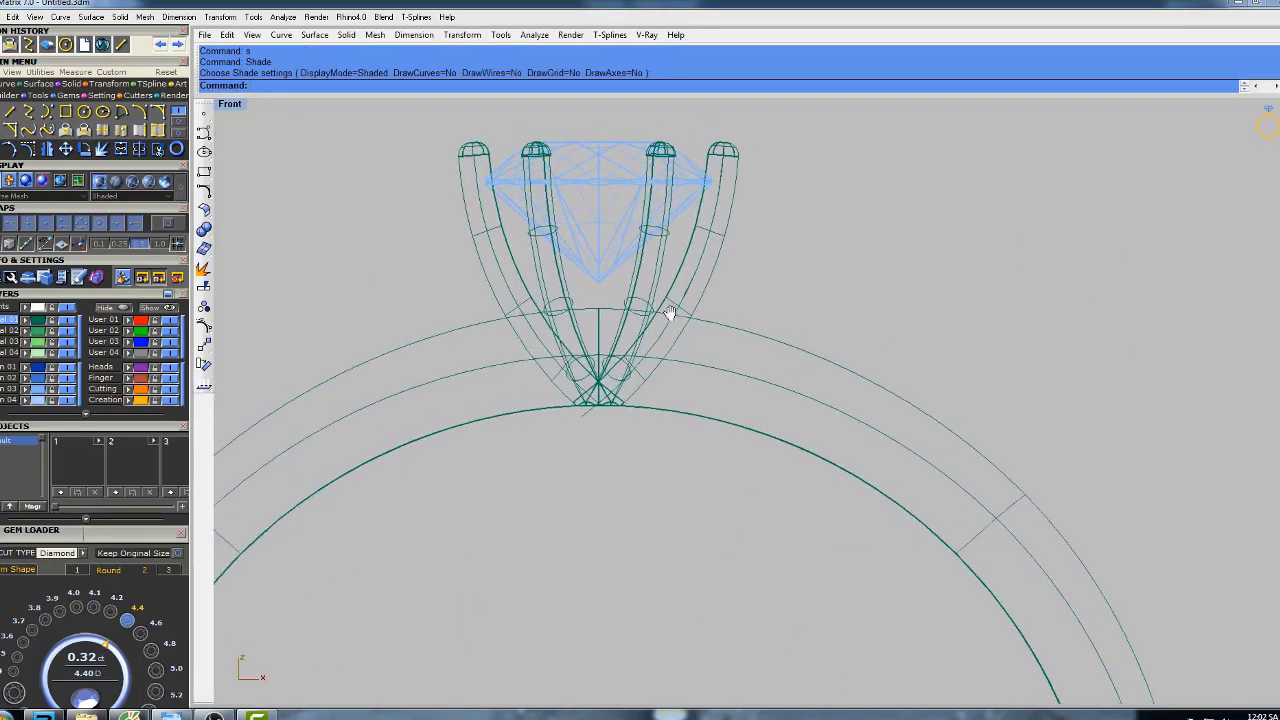
right_drag(670, 313, 674, 316)
click(29, 112)
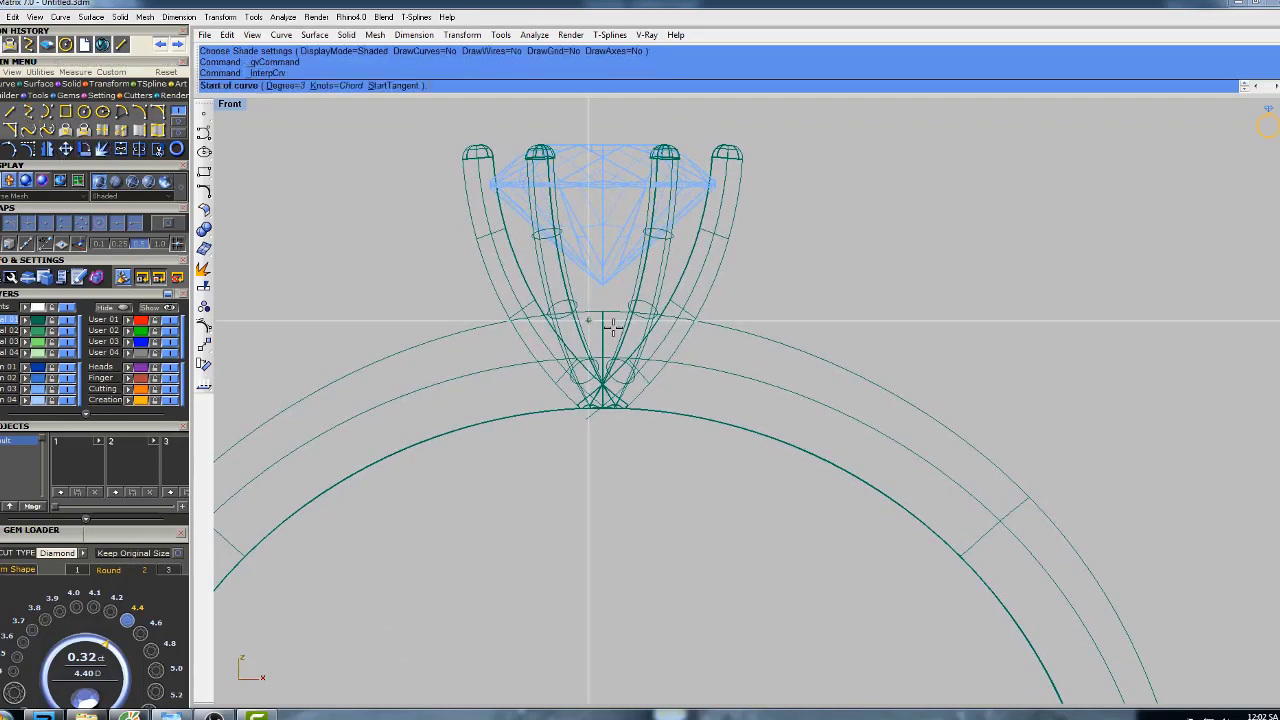
scroll(684, 332, up, 3)
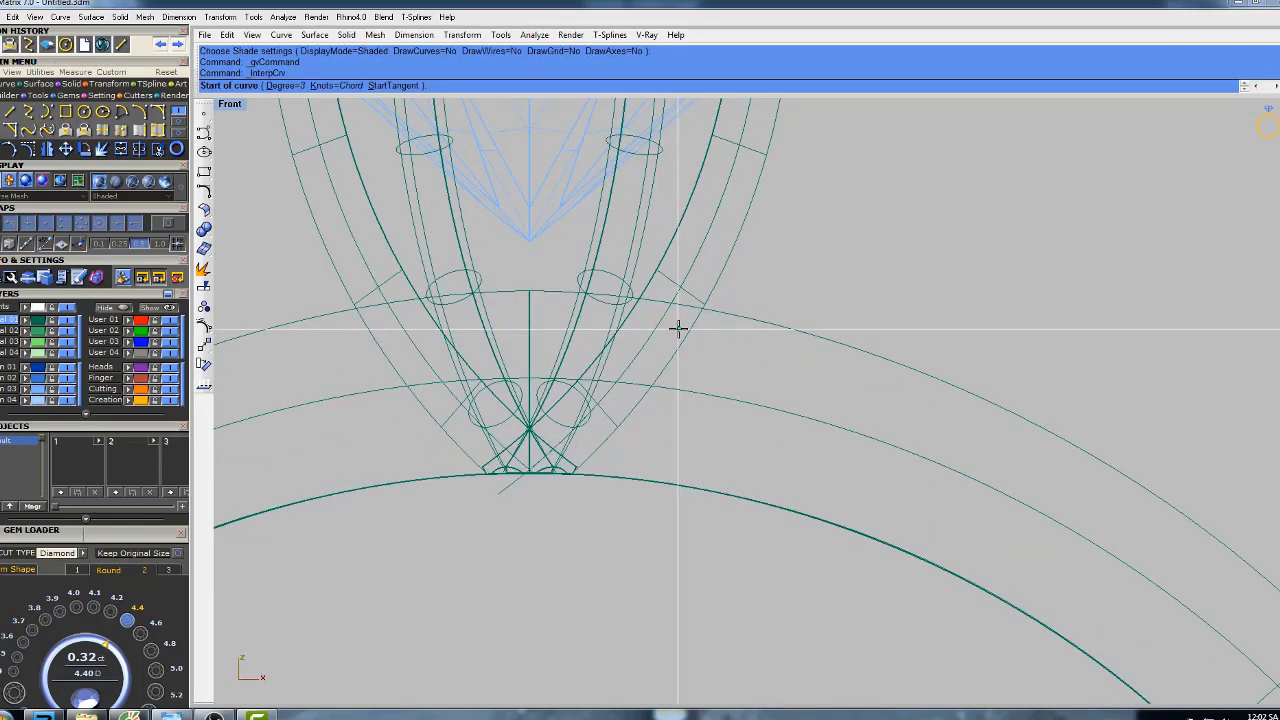
key(Escape)
- Mirror the outer prong's centre curve across the vertical axis through the origin, keeping the original
scroll(708, 380, down, 2)
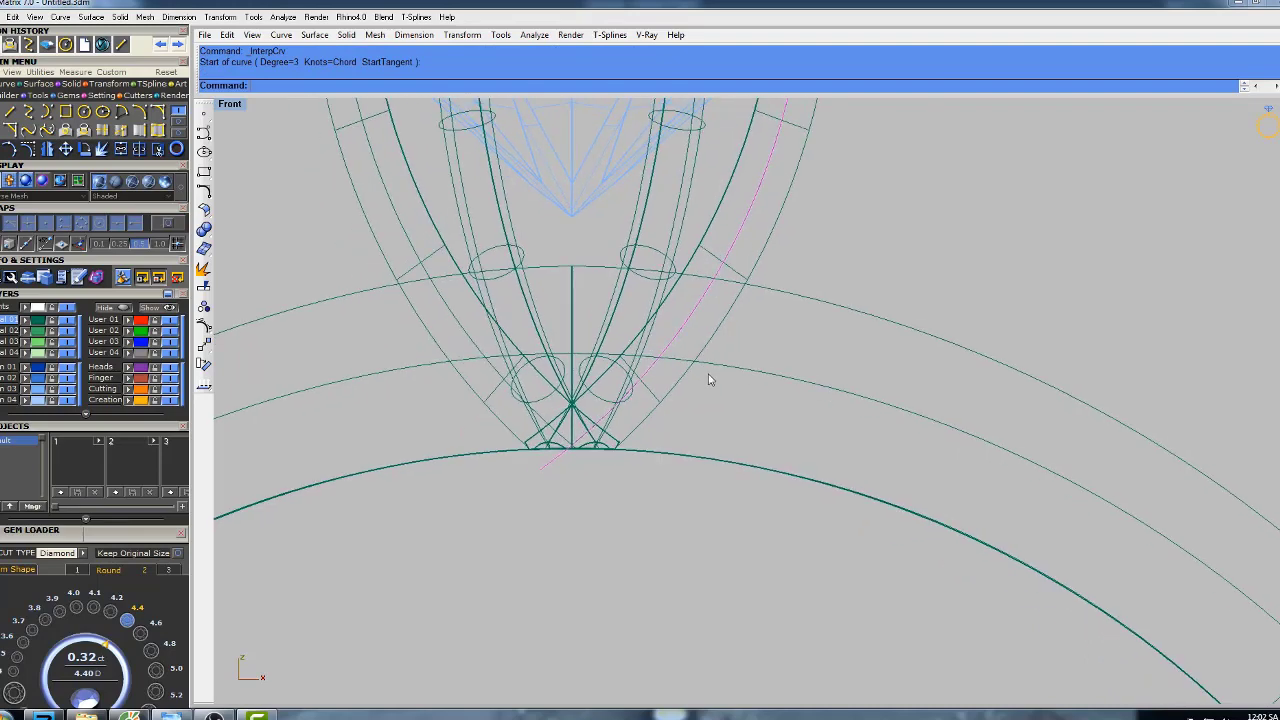
right_drag(706, 380, 700, 450)
text(Mirror)
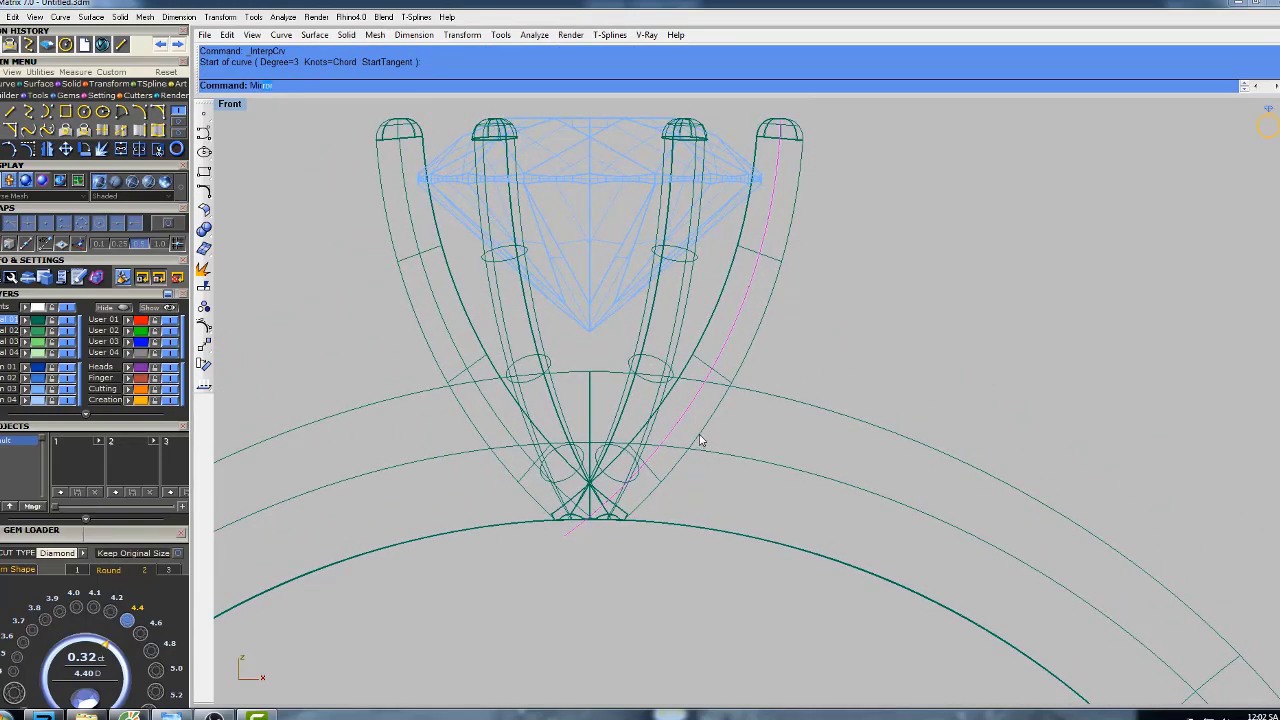
key(Return)
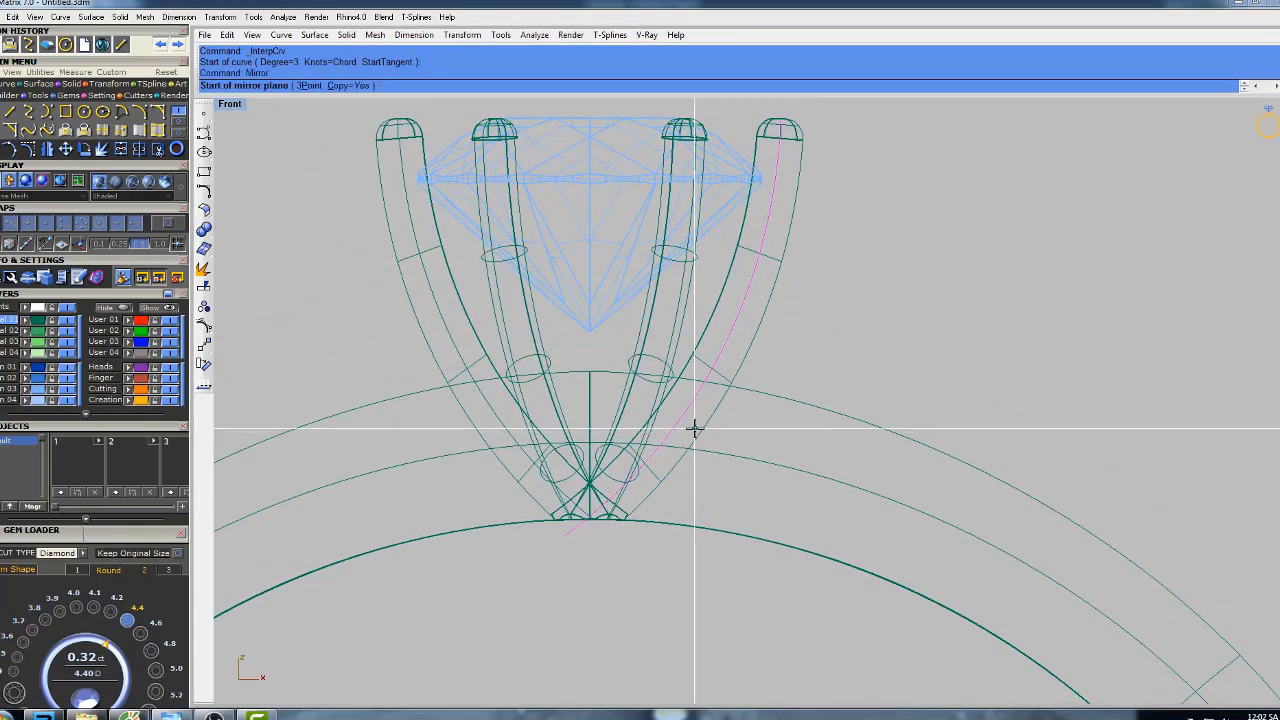
text(0)
key(Return)
click(588, 316)
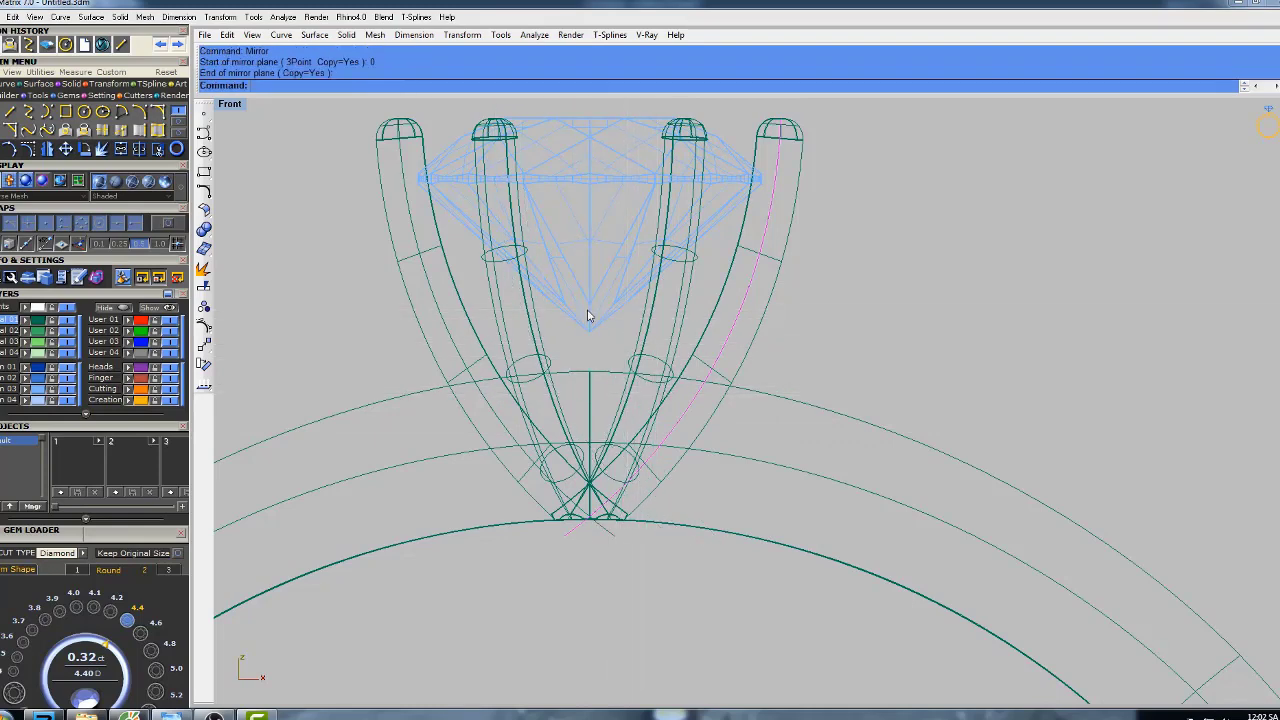
- Trim the crossing lower ends of the two prong centre curves against each other so they meet in a V
scroll(612, 530, up, 3)
text(tr)
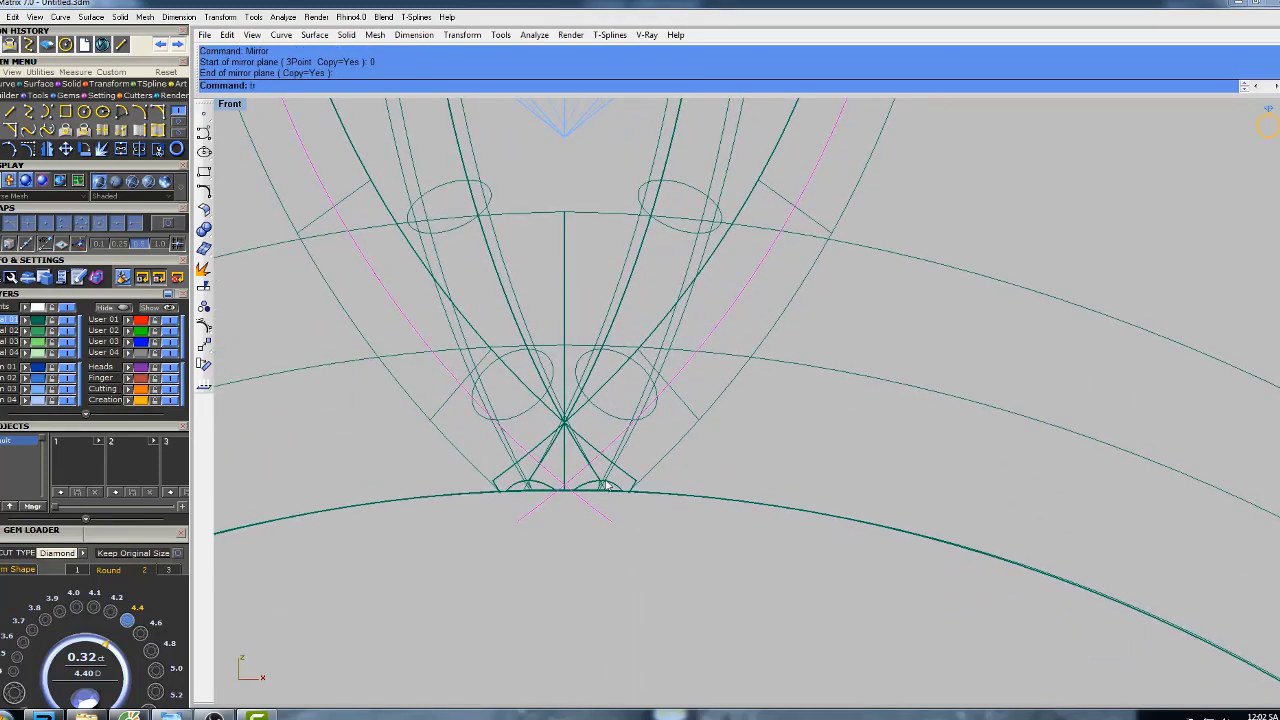
key(Return)
key(Return)
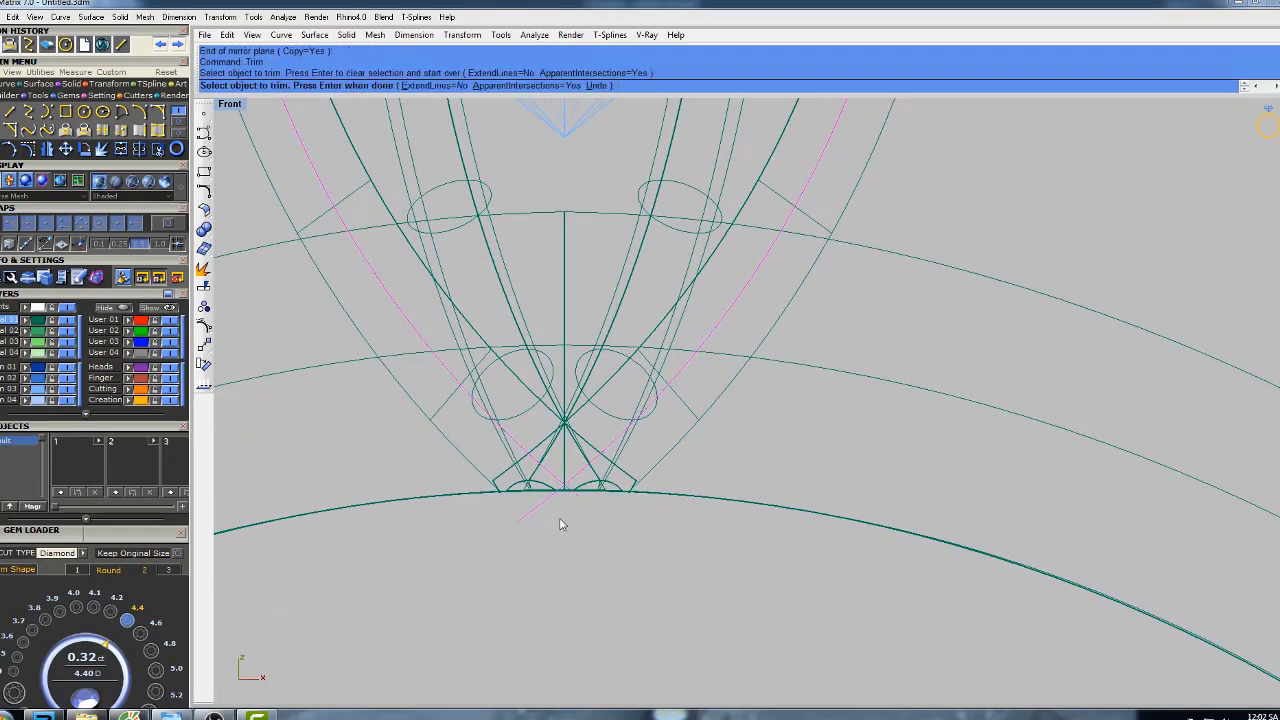
click(531, 515)
click(588, 503)
key(Return)
scroll(643, 428, down, 5)
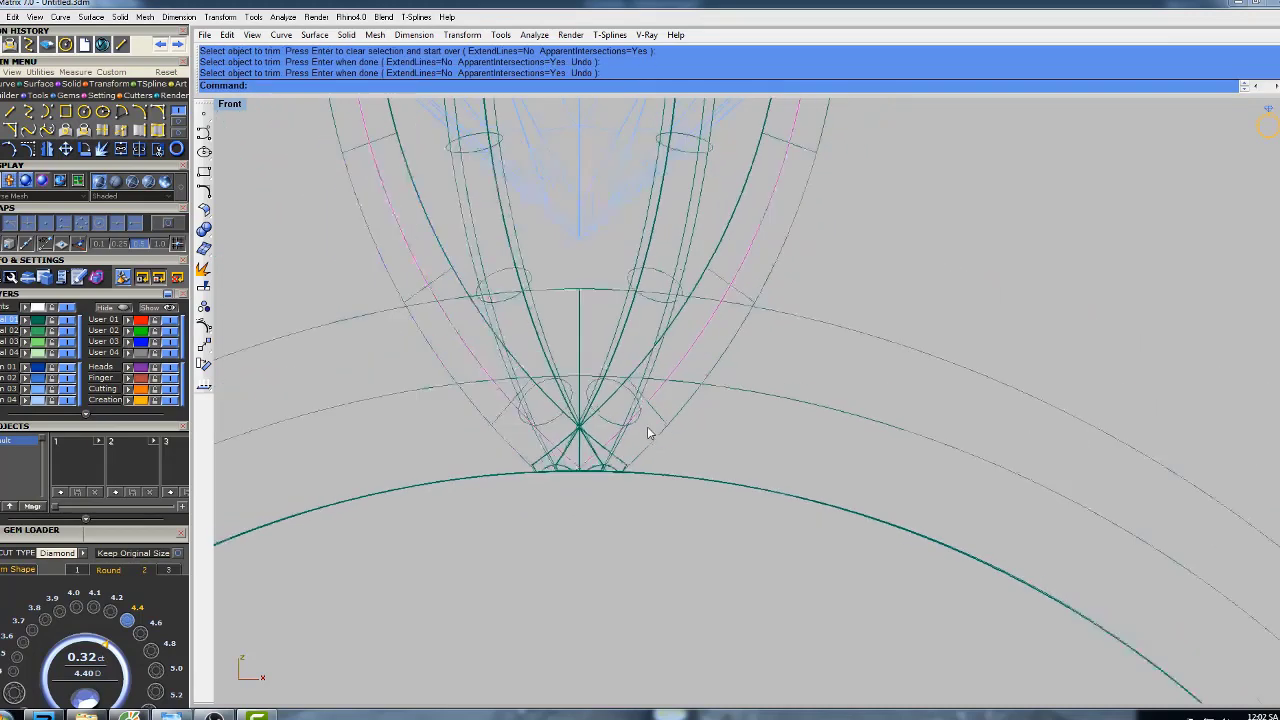
- Join the two trimmed prong centre curves into one V-shaped curve
text(Jo)
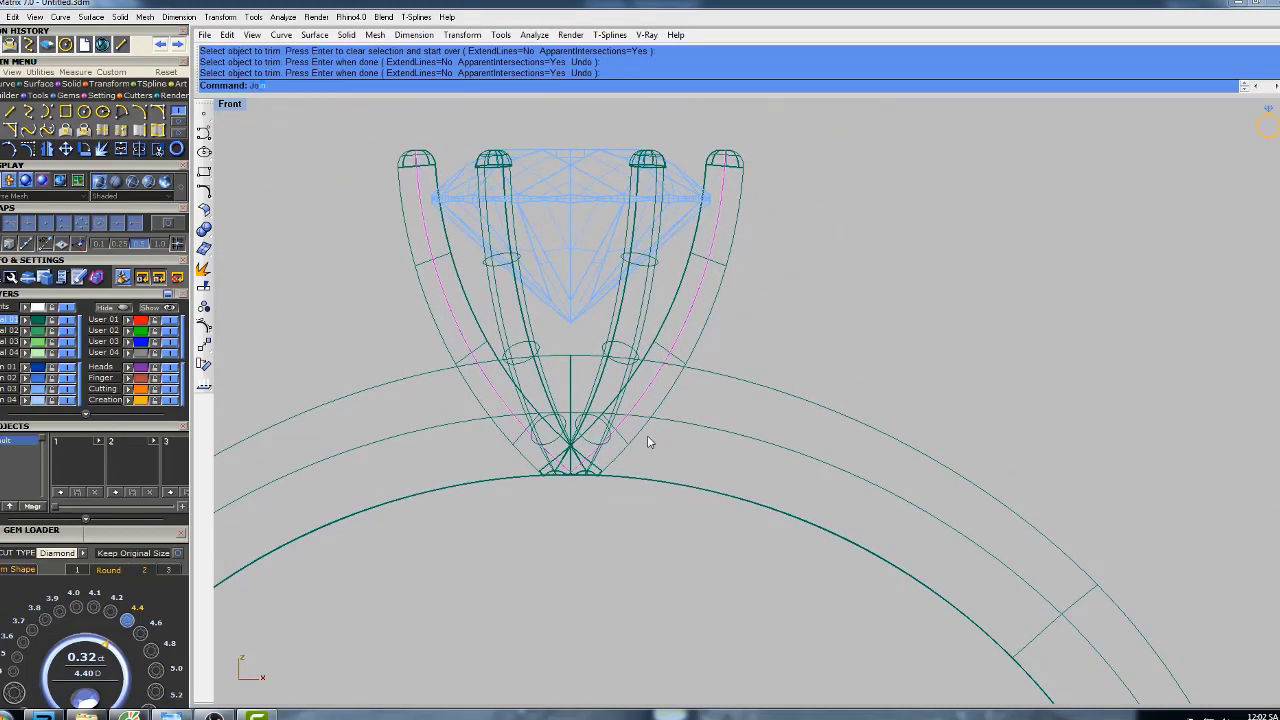
text(in)
key(Return)
scroll(683, 407, down, 3)
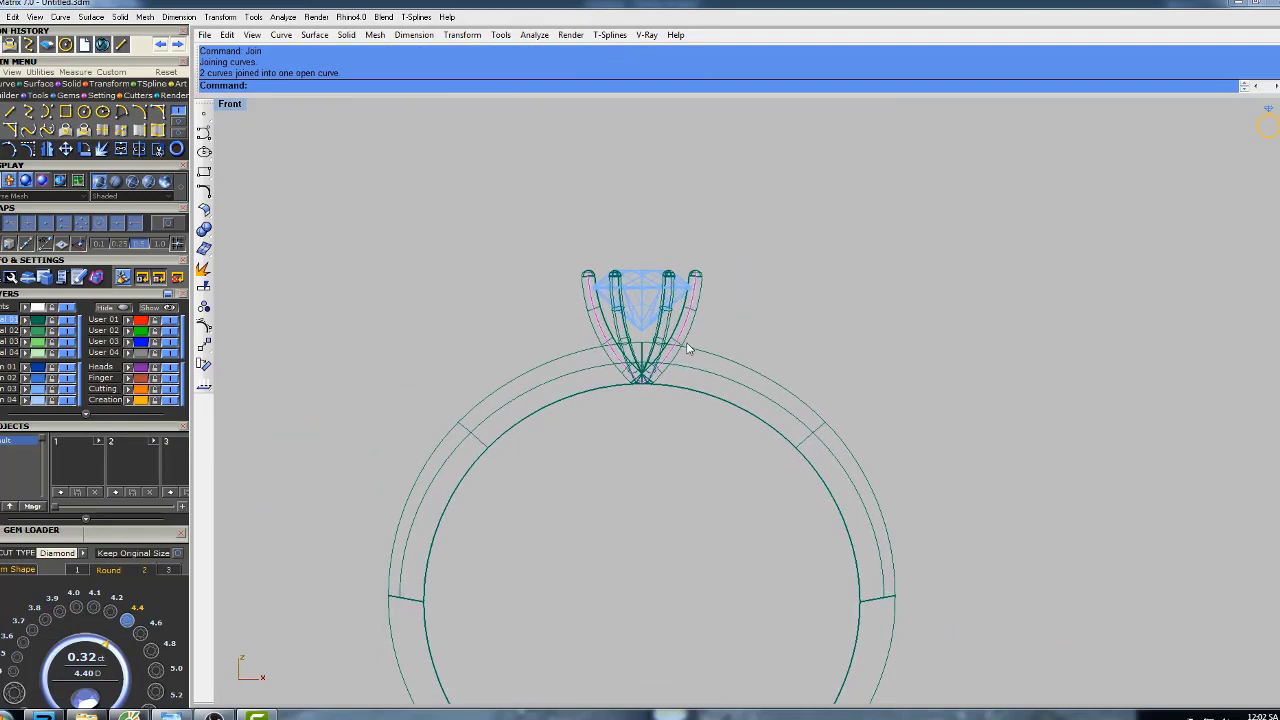
- Cut away the top of the shank between the prongs with WireCut, using the V-shaped curve through the whole object
text(WireCut)
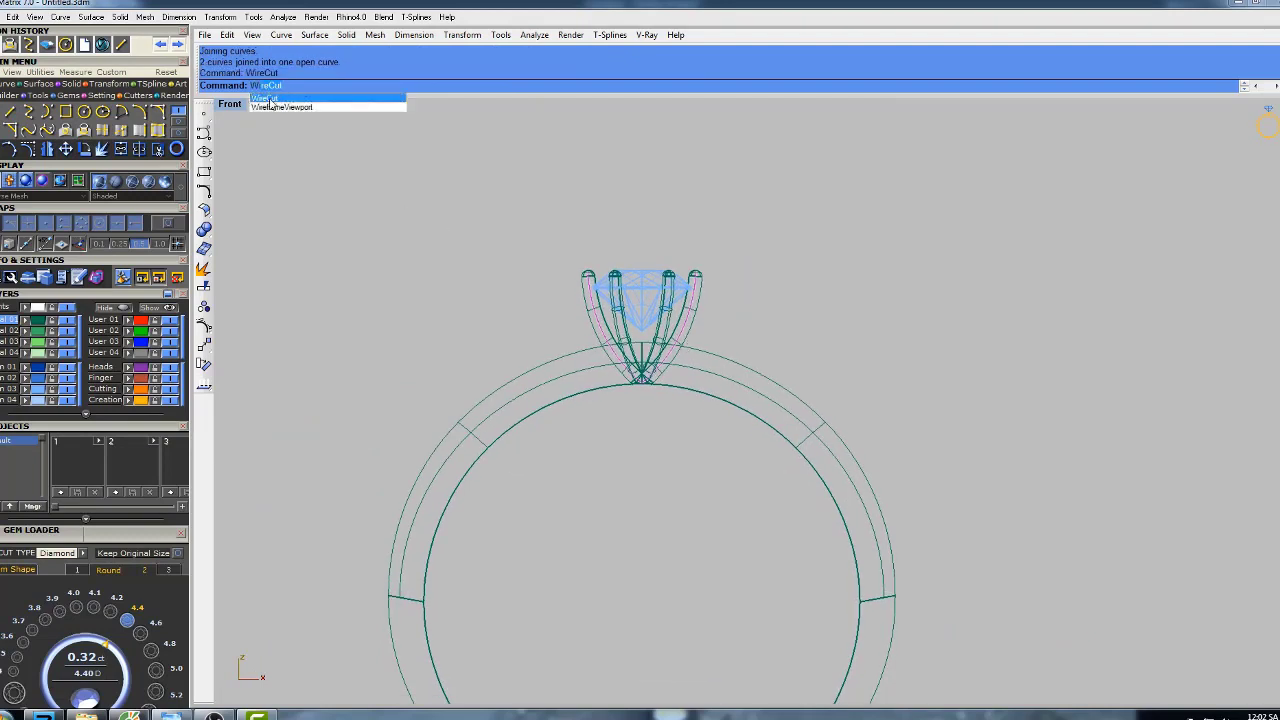
click(268, 99)
click(704, 352)
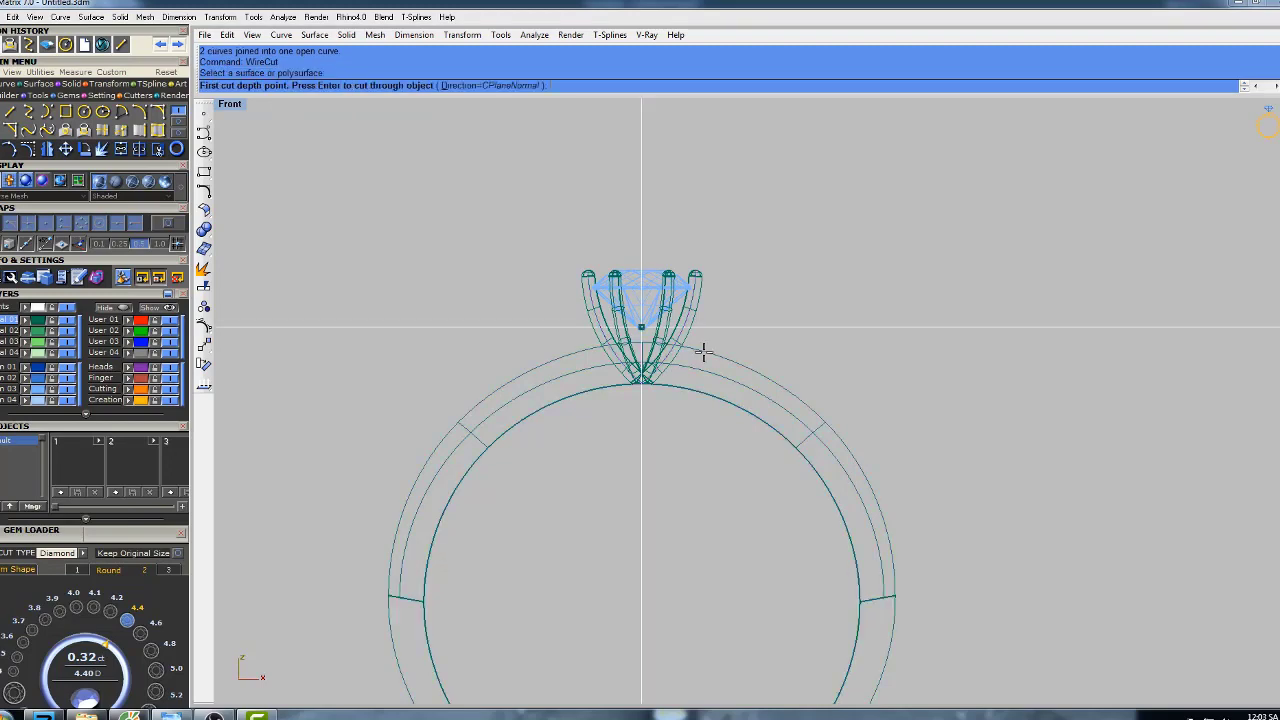
key(Return)
key(Return)
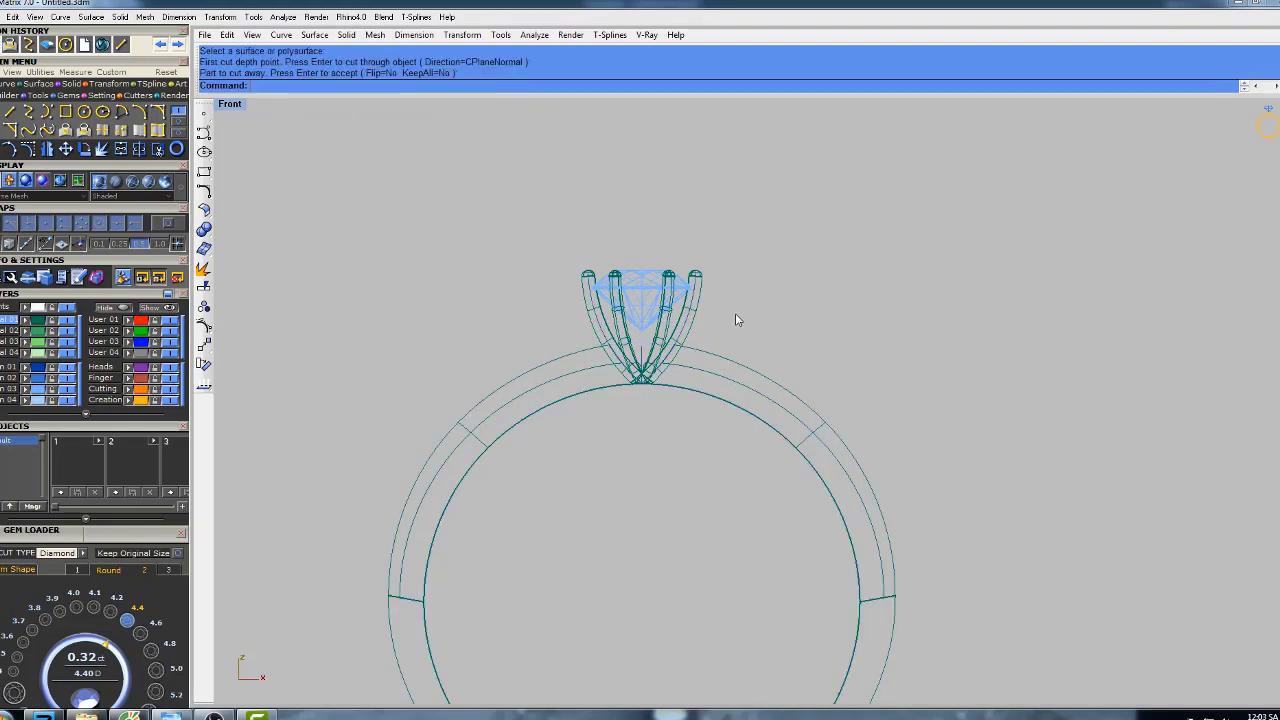
- Examine the opening cut in the shank beneath the diamond in the shaded perspective view
right_drag(735, 320, 690, 330)
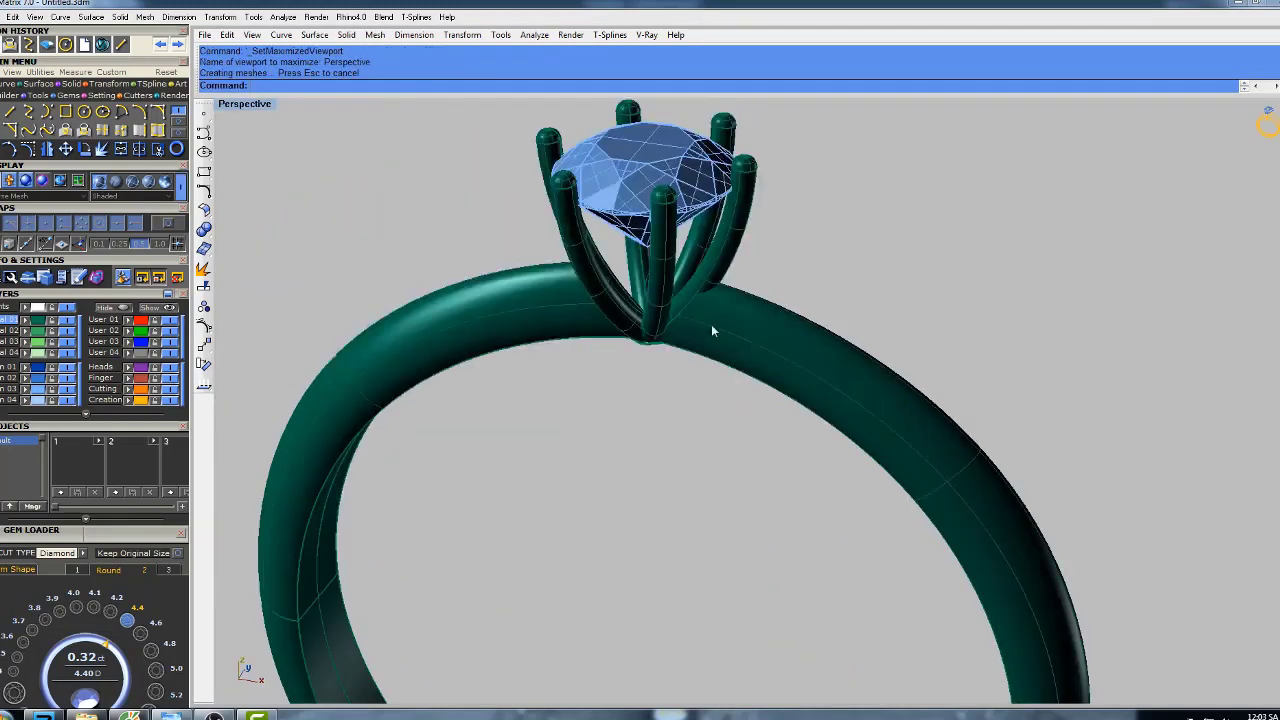
mouse_move(708, 323)
right_down()
mouse_move(694, 294)
mouse_move(708, 320)
mouse_move(694, 384)
mouse_move(725, 312)
mouse_move(714, 340)
right_up()
scroll(706, 350, up, 3)
key(Escape)
- Move the diamond to the red User 01 layer and clear the selection
click(660, 153)
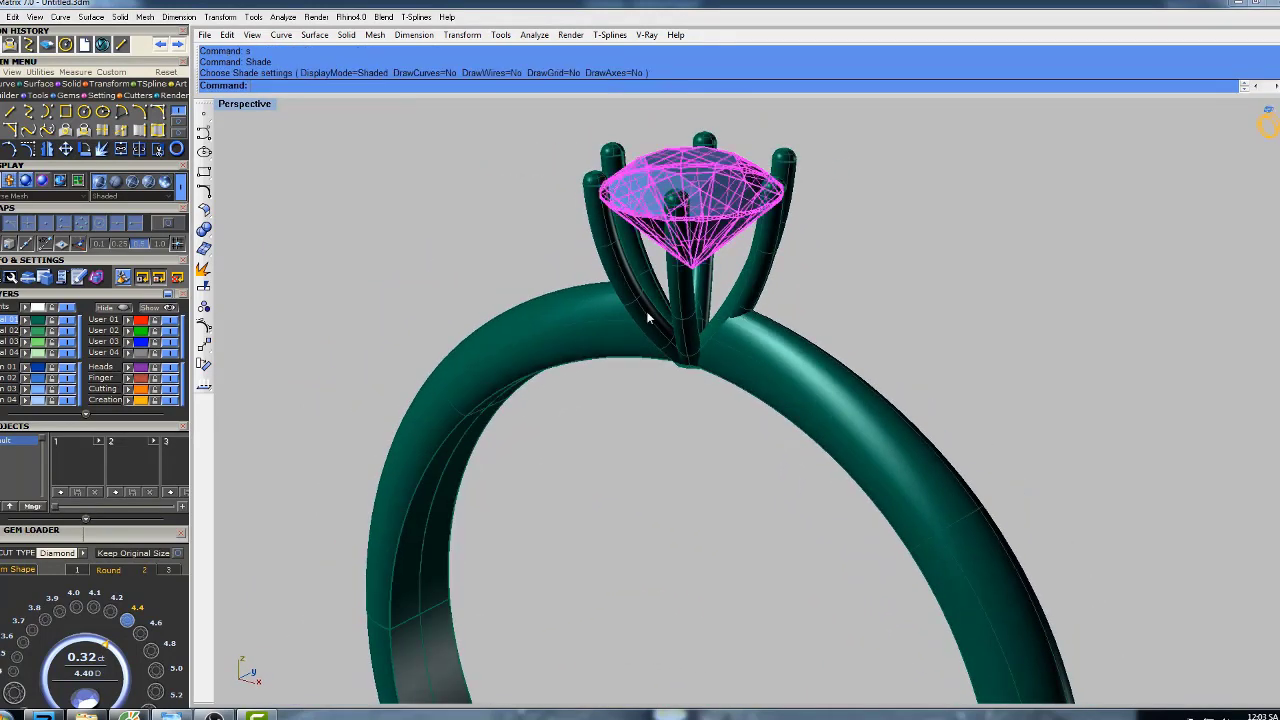
key(space)
scroll(690, 328, down, 7)
- Review the complete ring with its recoloured diamond from several angles in shaded preview
right_drag(726, 306, 789, 286)
right_drag(736, 340, 706, 350)
text(s)
key(Return)
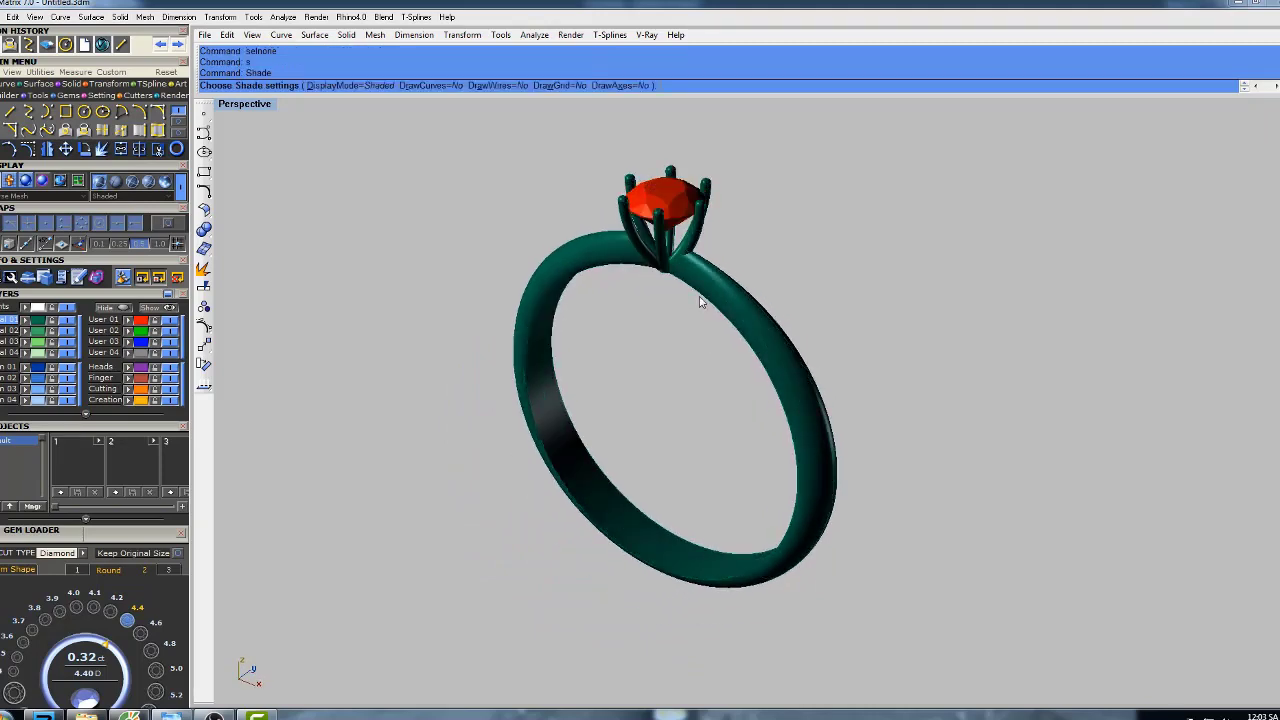
shift+right_drag(700, 298, 712, 366)
mouse_move(712, 366)
right_down()
mouse_move(701, 353)
mouse_move(712, 333)
mouse_move(726, 417)
mouse_move(797, 239)
mouse_move(768, 294)
mouse_move(777, 348)
mouse_move(832, 214)
mouse_move(771, 463)
mouse_move(737, 337)
mouse_move(763, 266)
right_up()
scroll(713, 313, up, 8)
scroll(768, 295, down, 6)
key(Escape)
scroll(719, 272, down, 2)
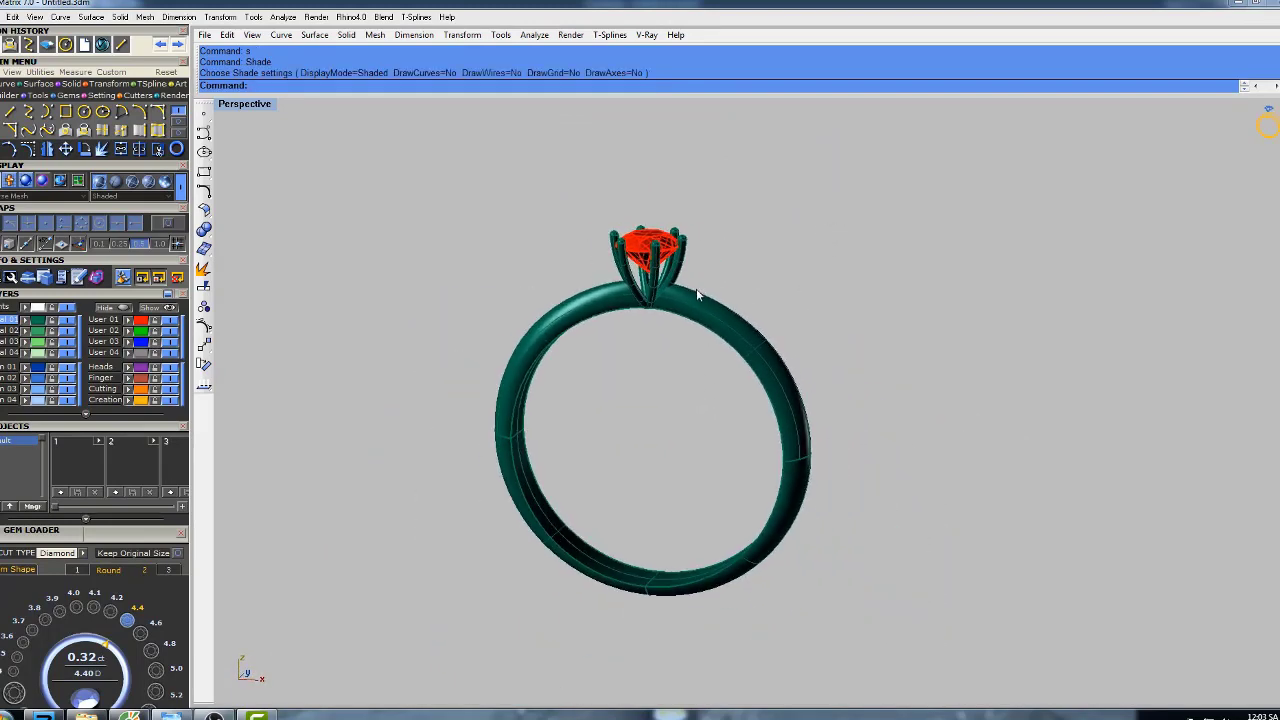
- Select all remaining construction curves with SelCrv and delete them from the ring model
text(sel)
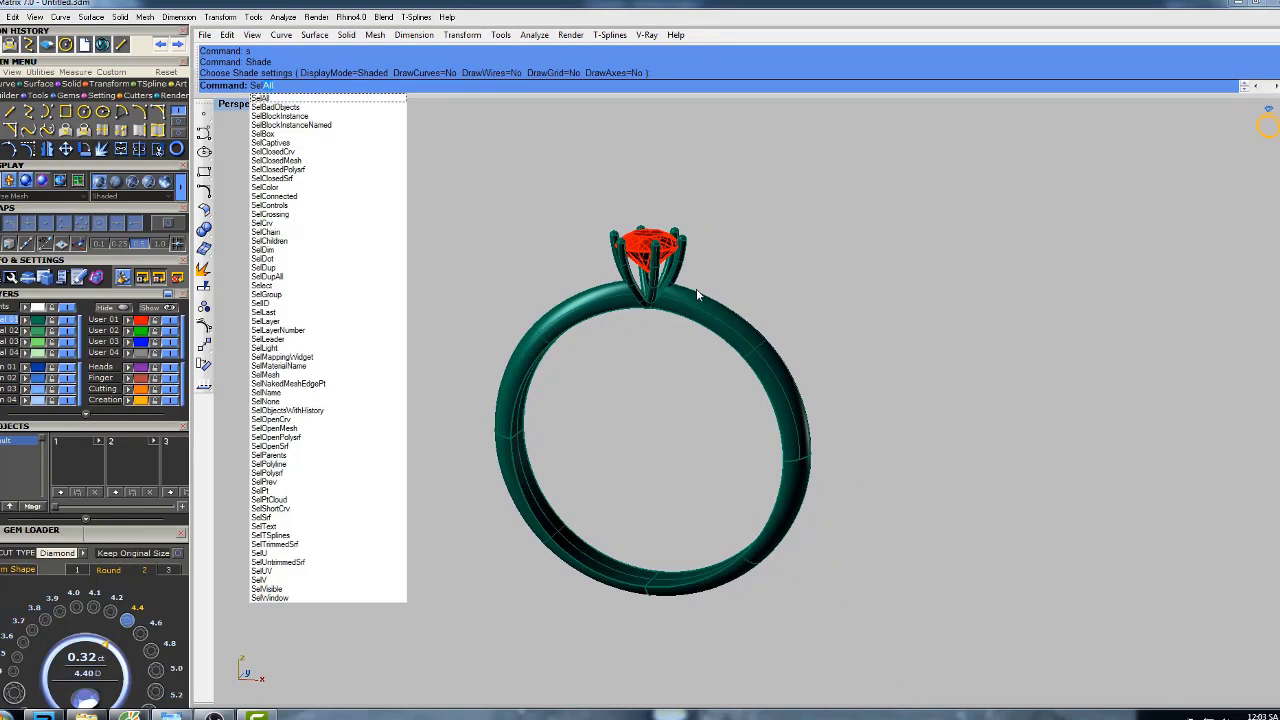
text(c)
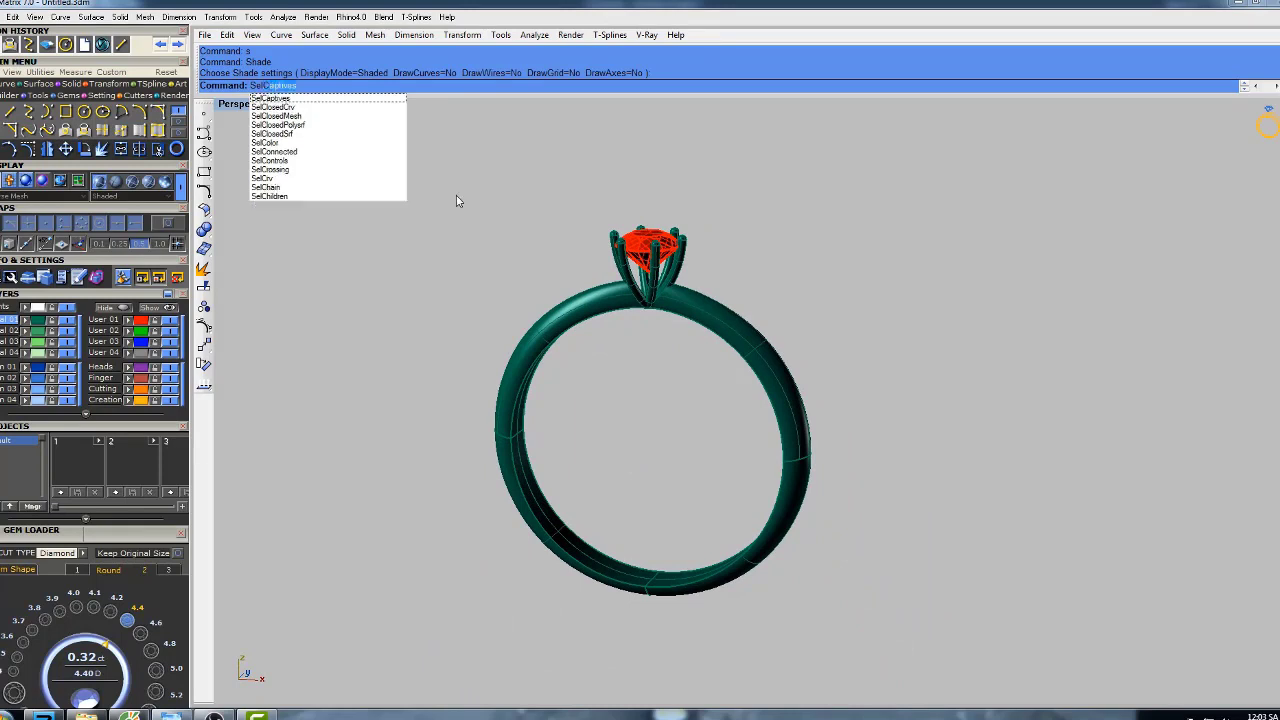
click(320, 178)
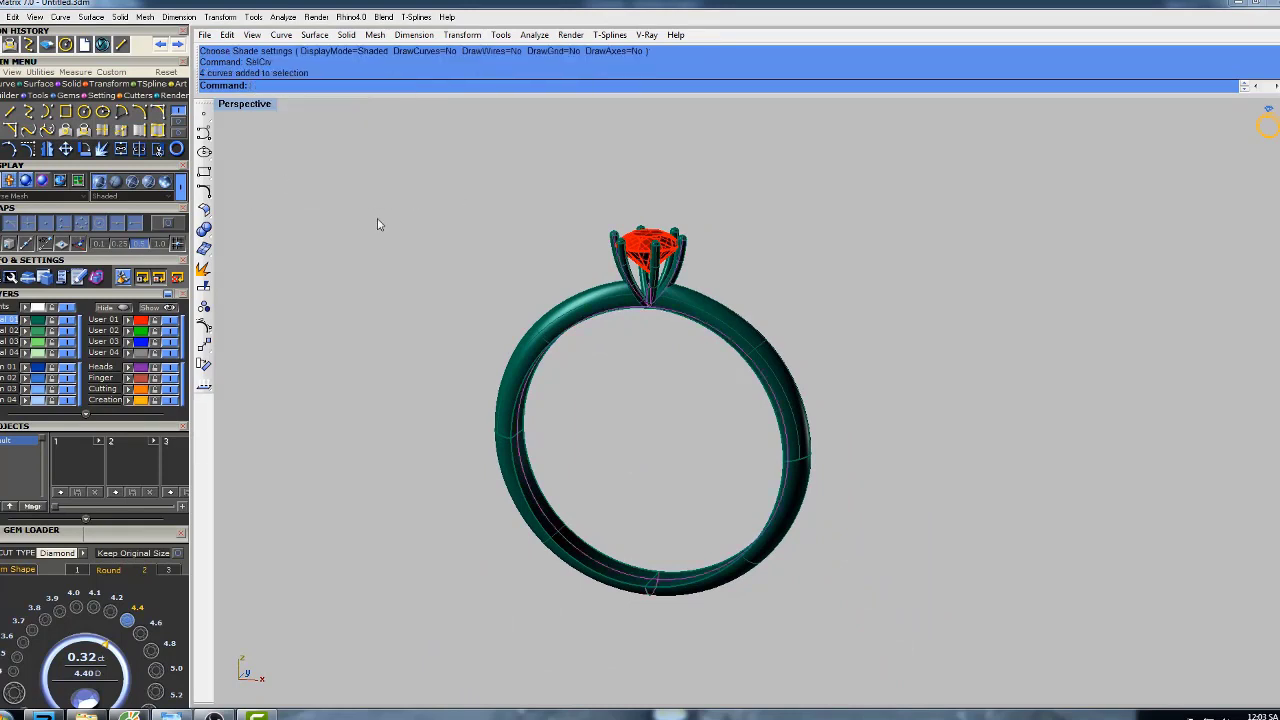
right_drag(780, 236, 825, 319)
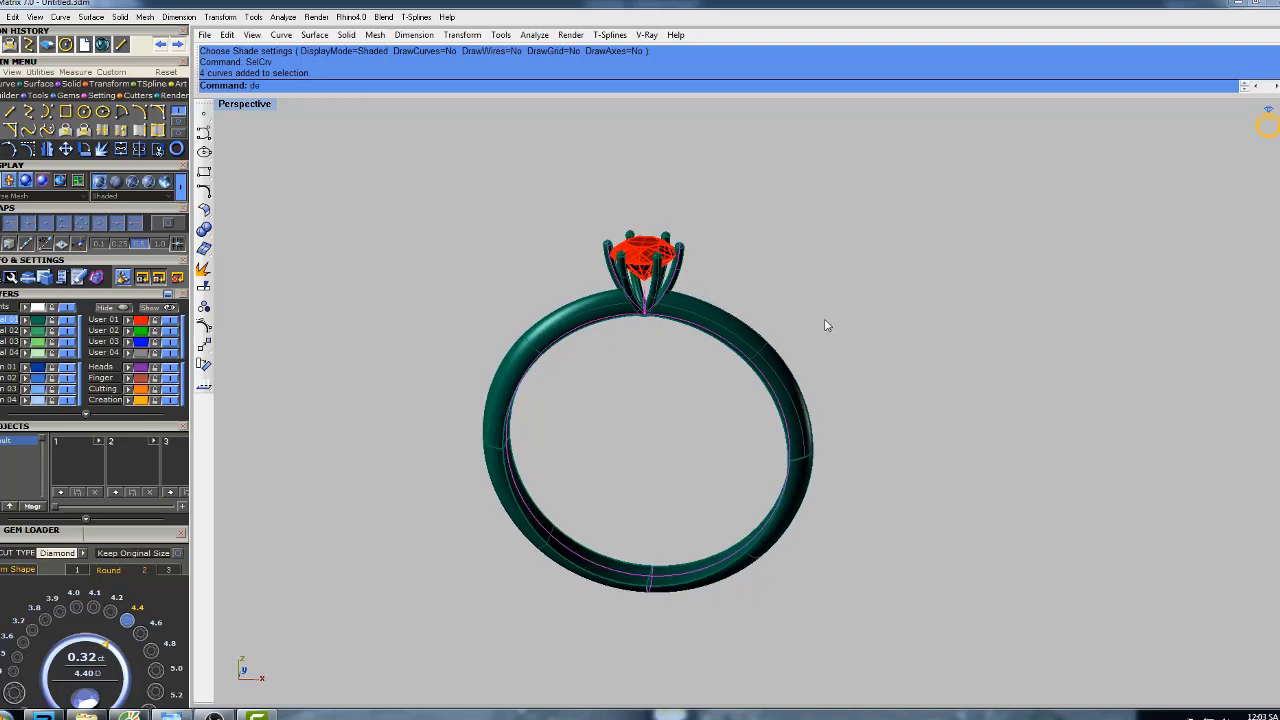
text(Del)
key(Return)
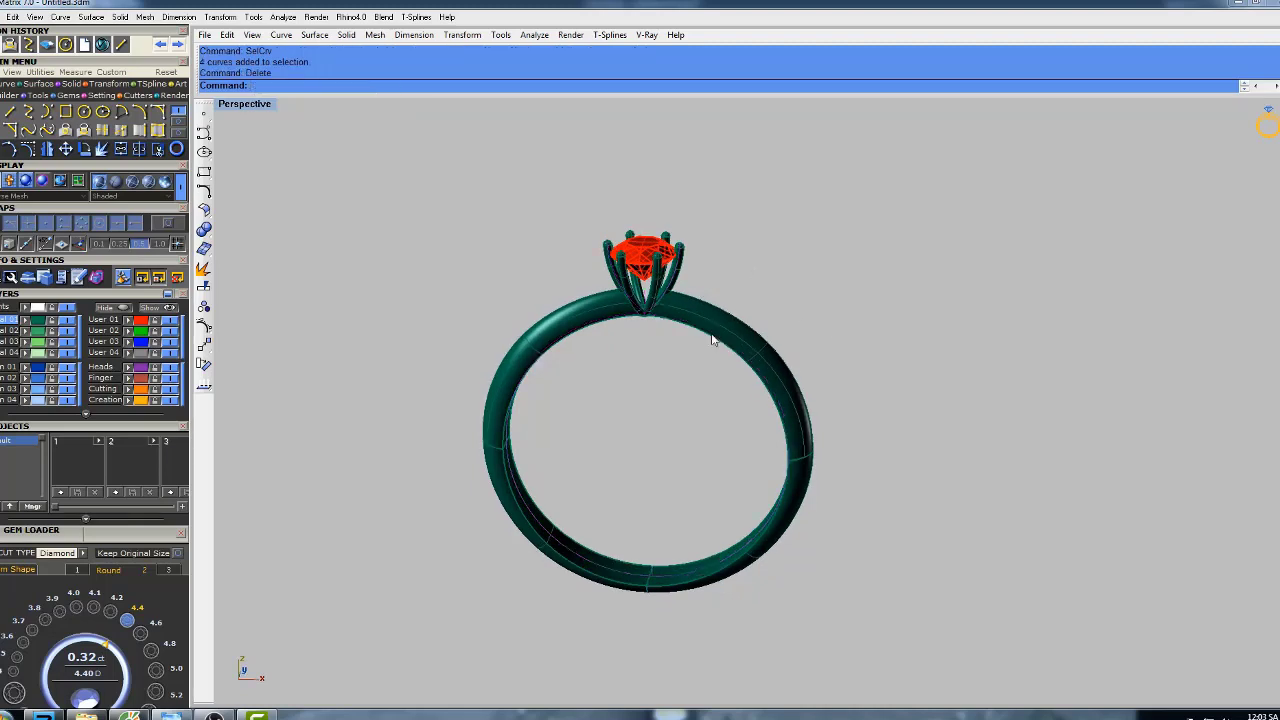
- Restore the four-viewport layout and review the complete ring in shaded preview, framed in the Top, Front, Right and Perspective views
right_drag(712, 340, 707, 294)
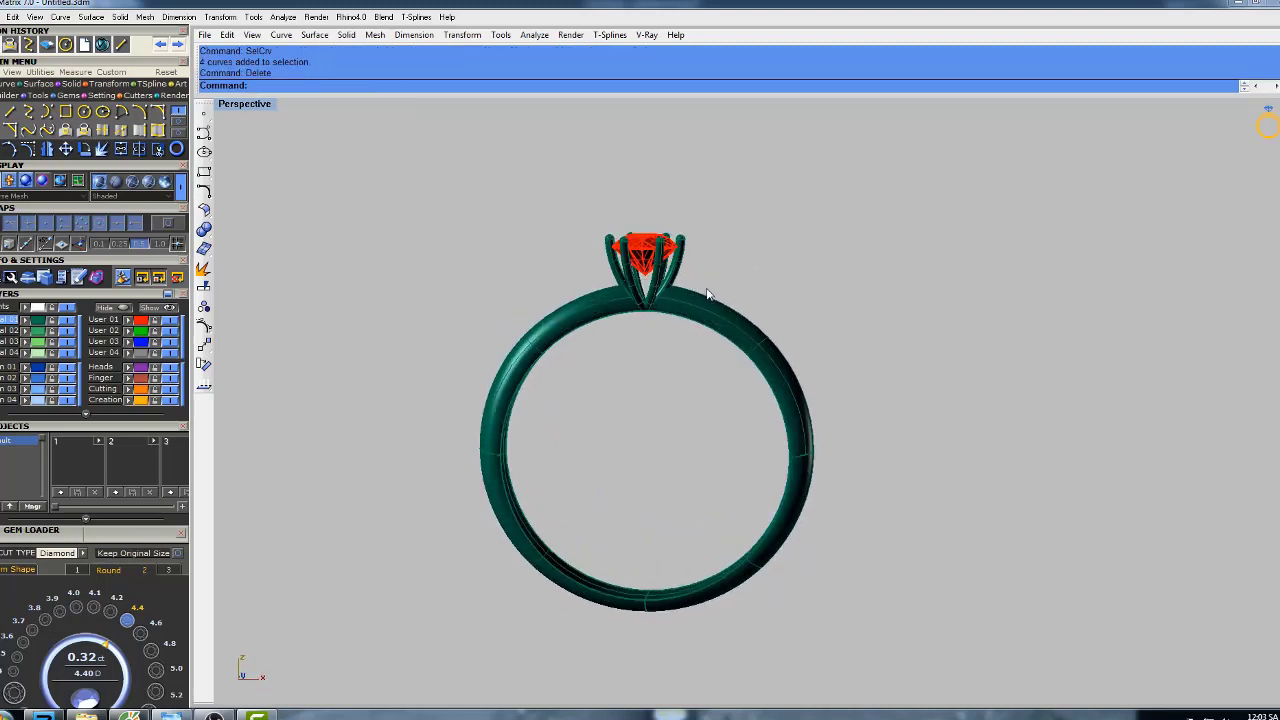
double_click(254, 108)
scroll(509, 309, down, 3)
right_drag(509, 309, 541, 247)
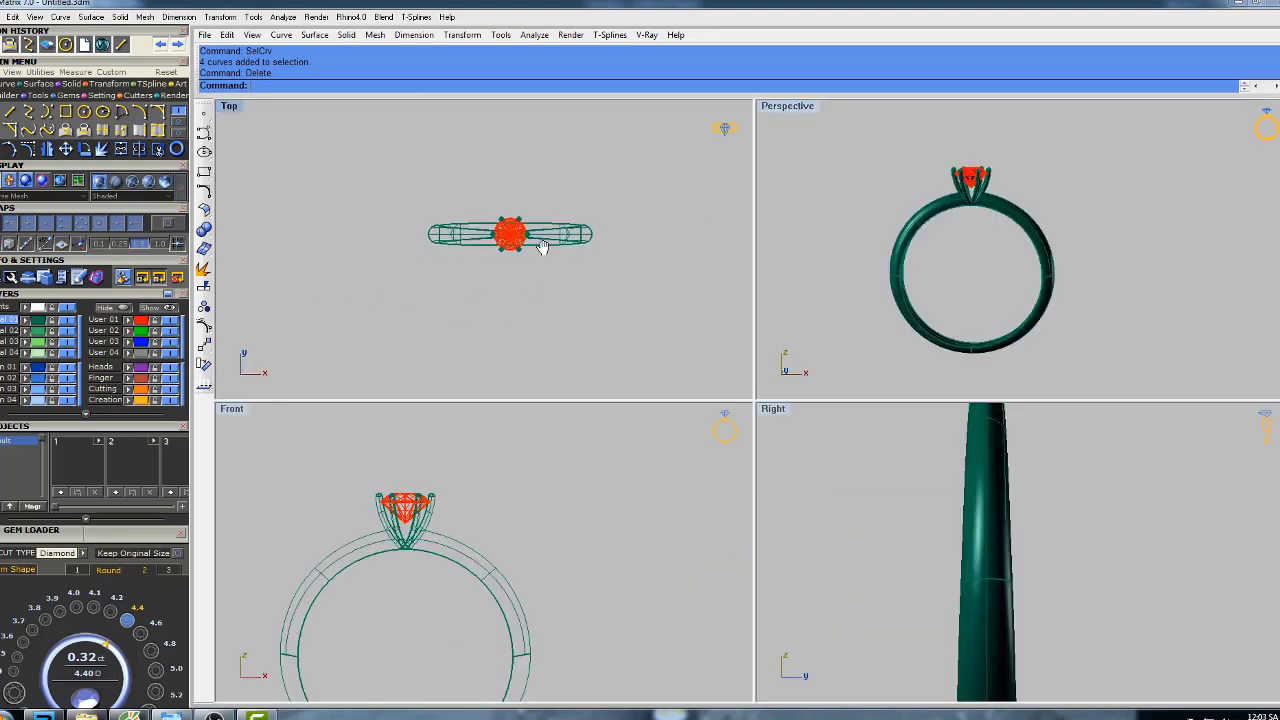
mouse_move(416, 568)
right_down()
mouse_move(480, 490)
mouse_move(513, 508)
mouse_move(588, 482)
mouse_move(580, 489)
right_up()
scroll(481, 490, down, 2)
text(a)
key(Return)
scroll(571, 500, up, 1)
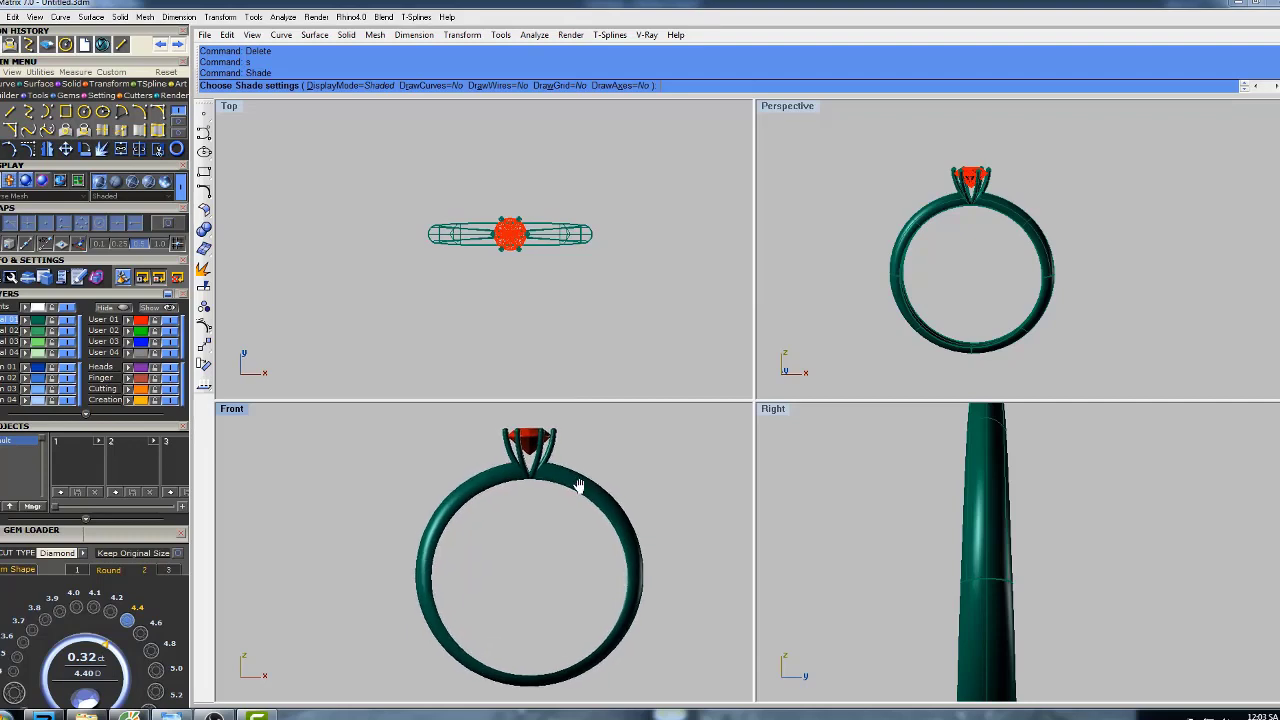
scroll(554, 275, up, 1)
scroll(554, 275, up, 5)
right_drag(542, 232, 601, 322)
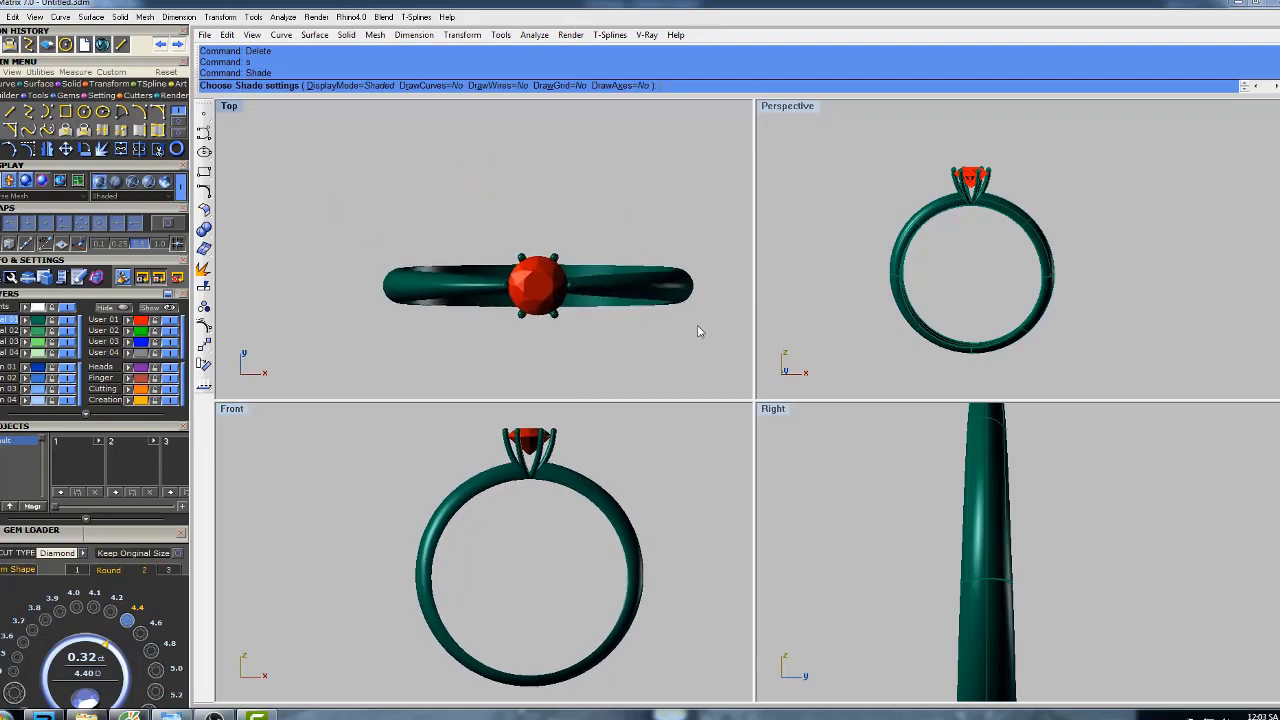
scroll(1045, 500, down, 4)
right_drag(1063, 449, 946, 497)
ctrl+right_drag(1033, 228, 988, 237)
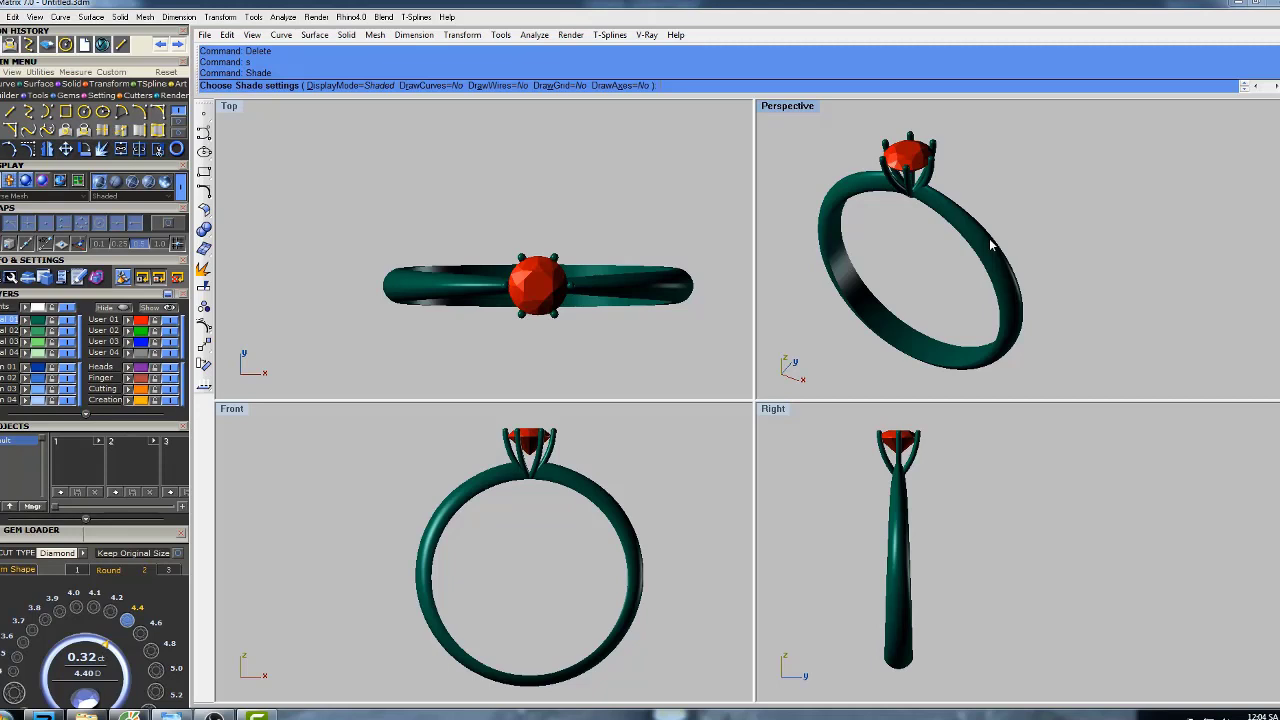
- Maximize the Perspective viewport and examine the shaded prong head, diamond and shank up close
double_click(790, 107)
right_drag(705, 303, 795, 290)
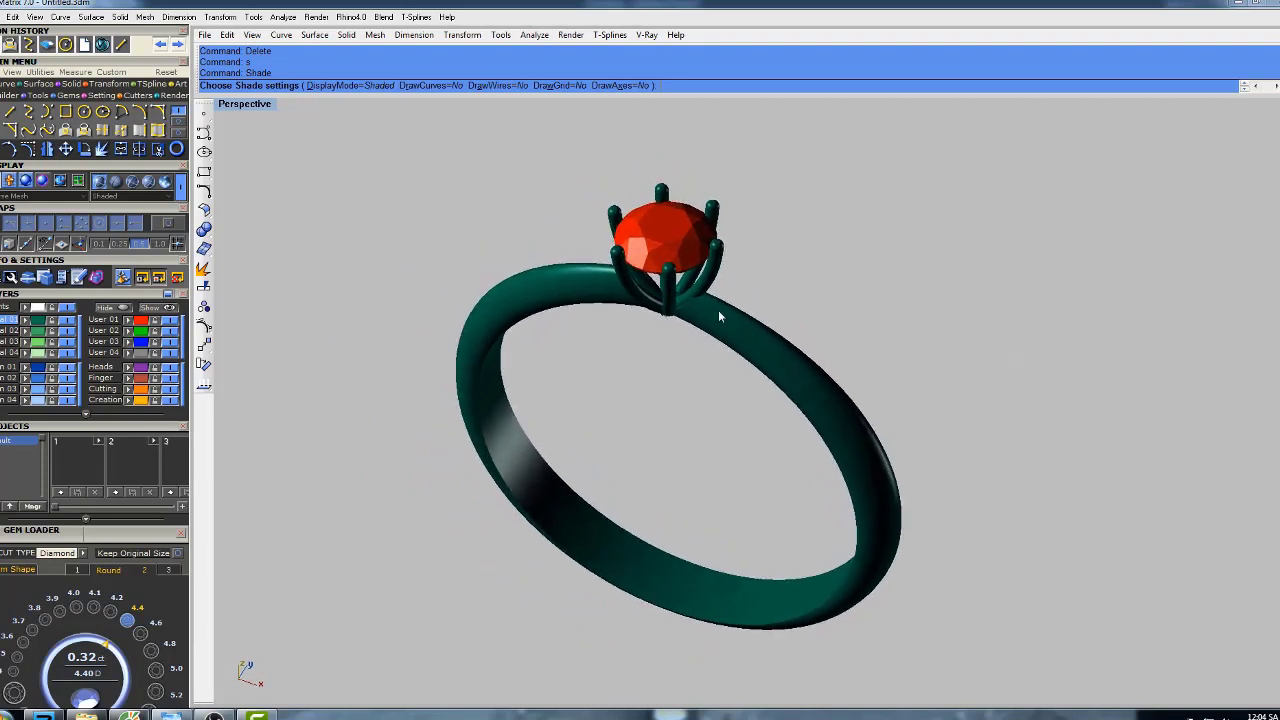
scroll(718, 316, up, 4)
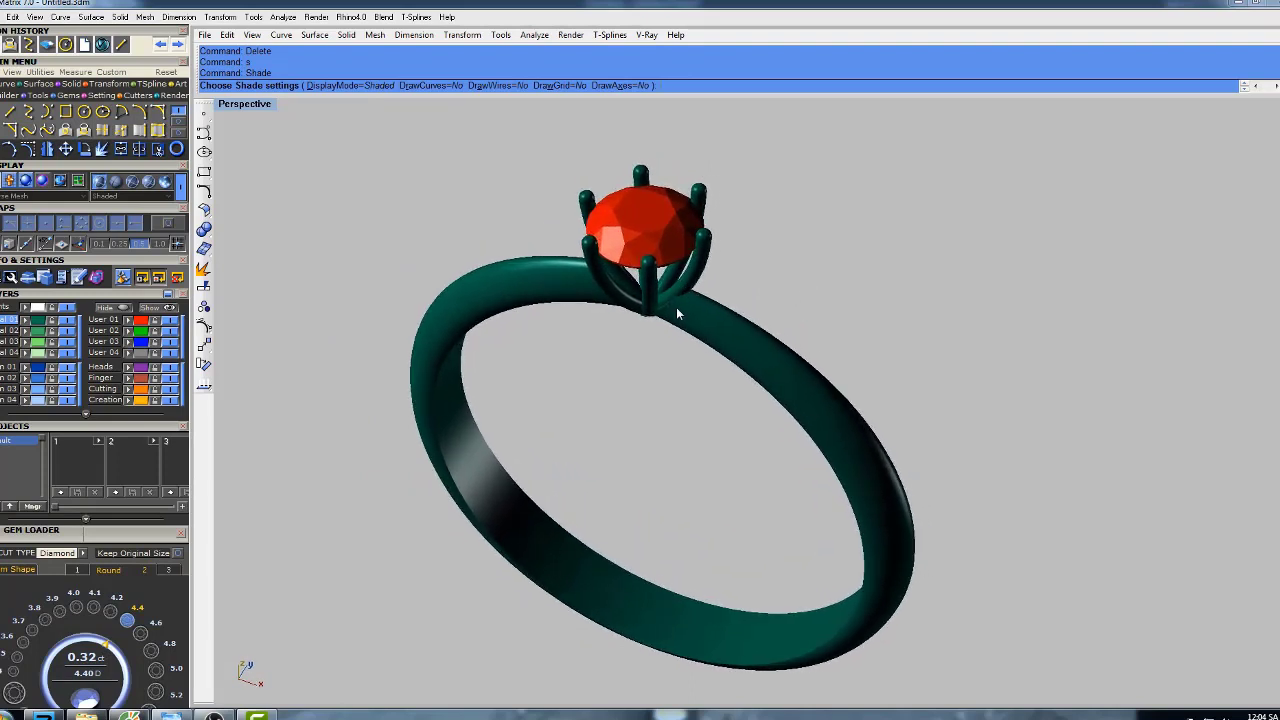
ctrl+right_drag(677, 312, 694, 290)
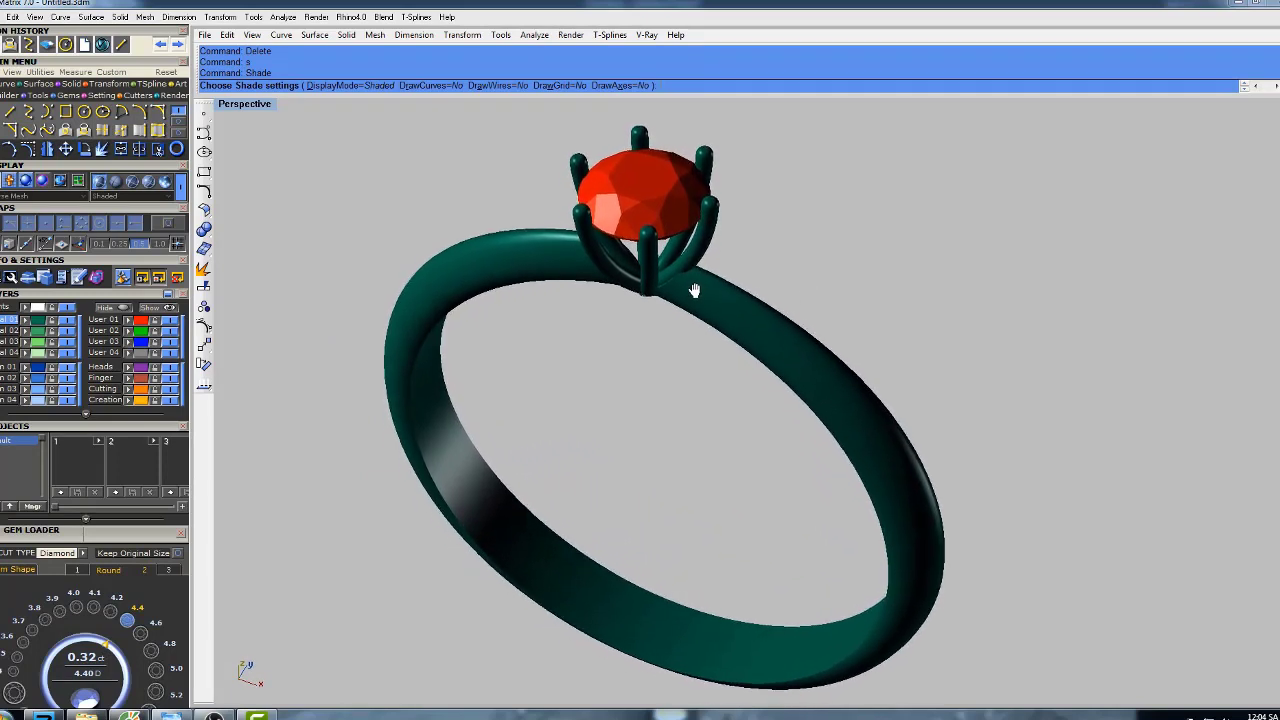